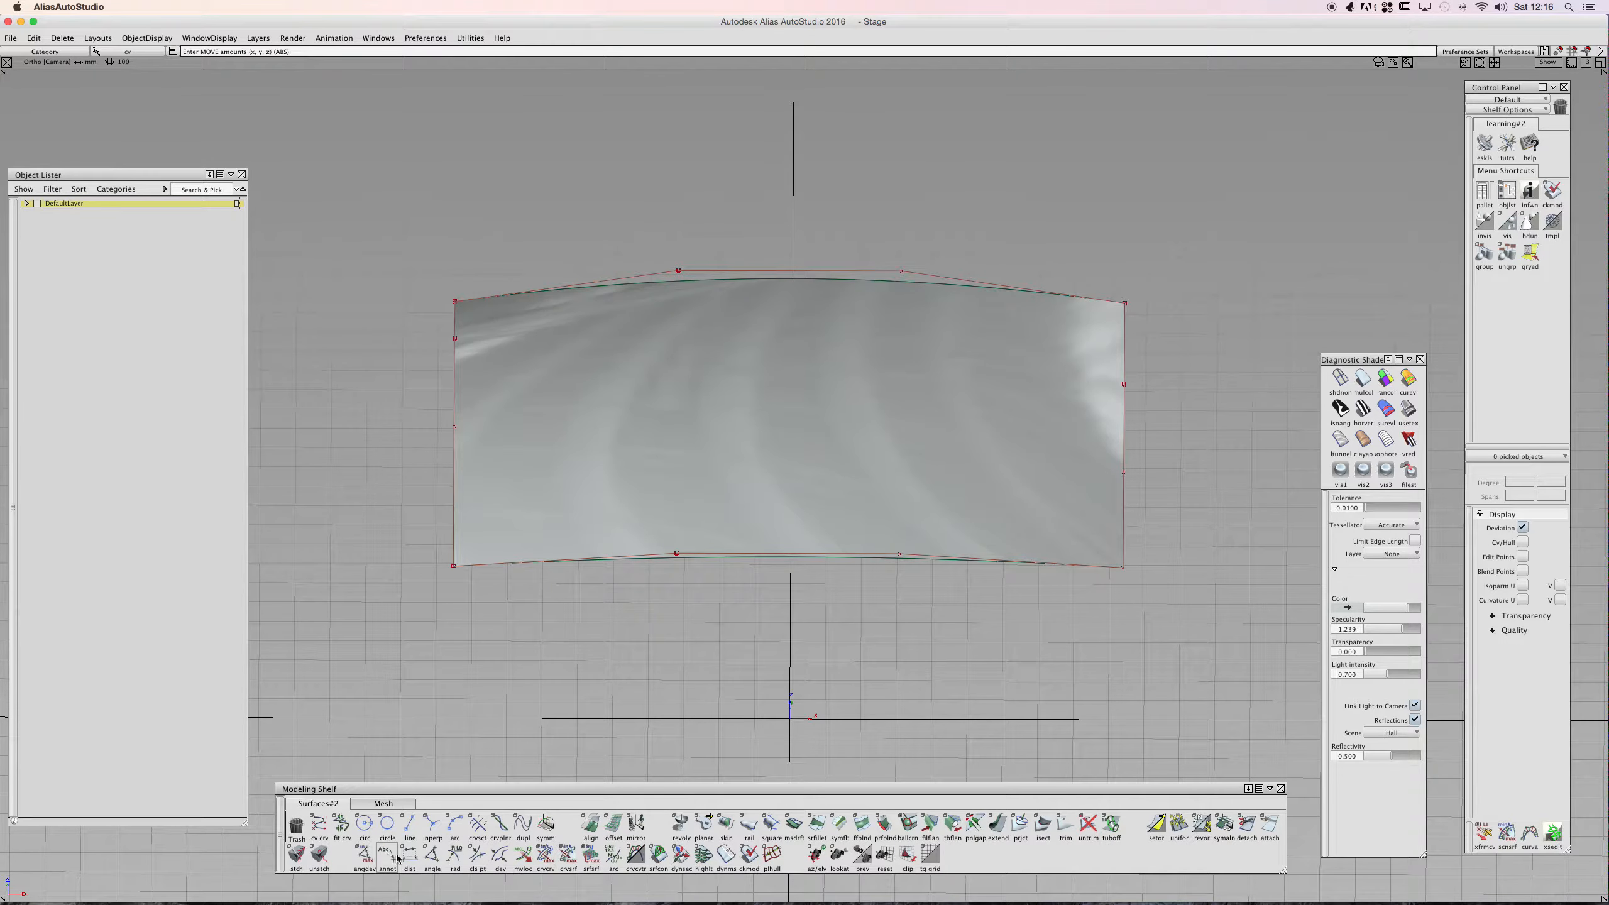
- Open the Palette window and browse its tool sections to locate the distance locator, then close it
left_click(392, 39)
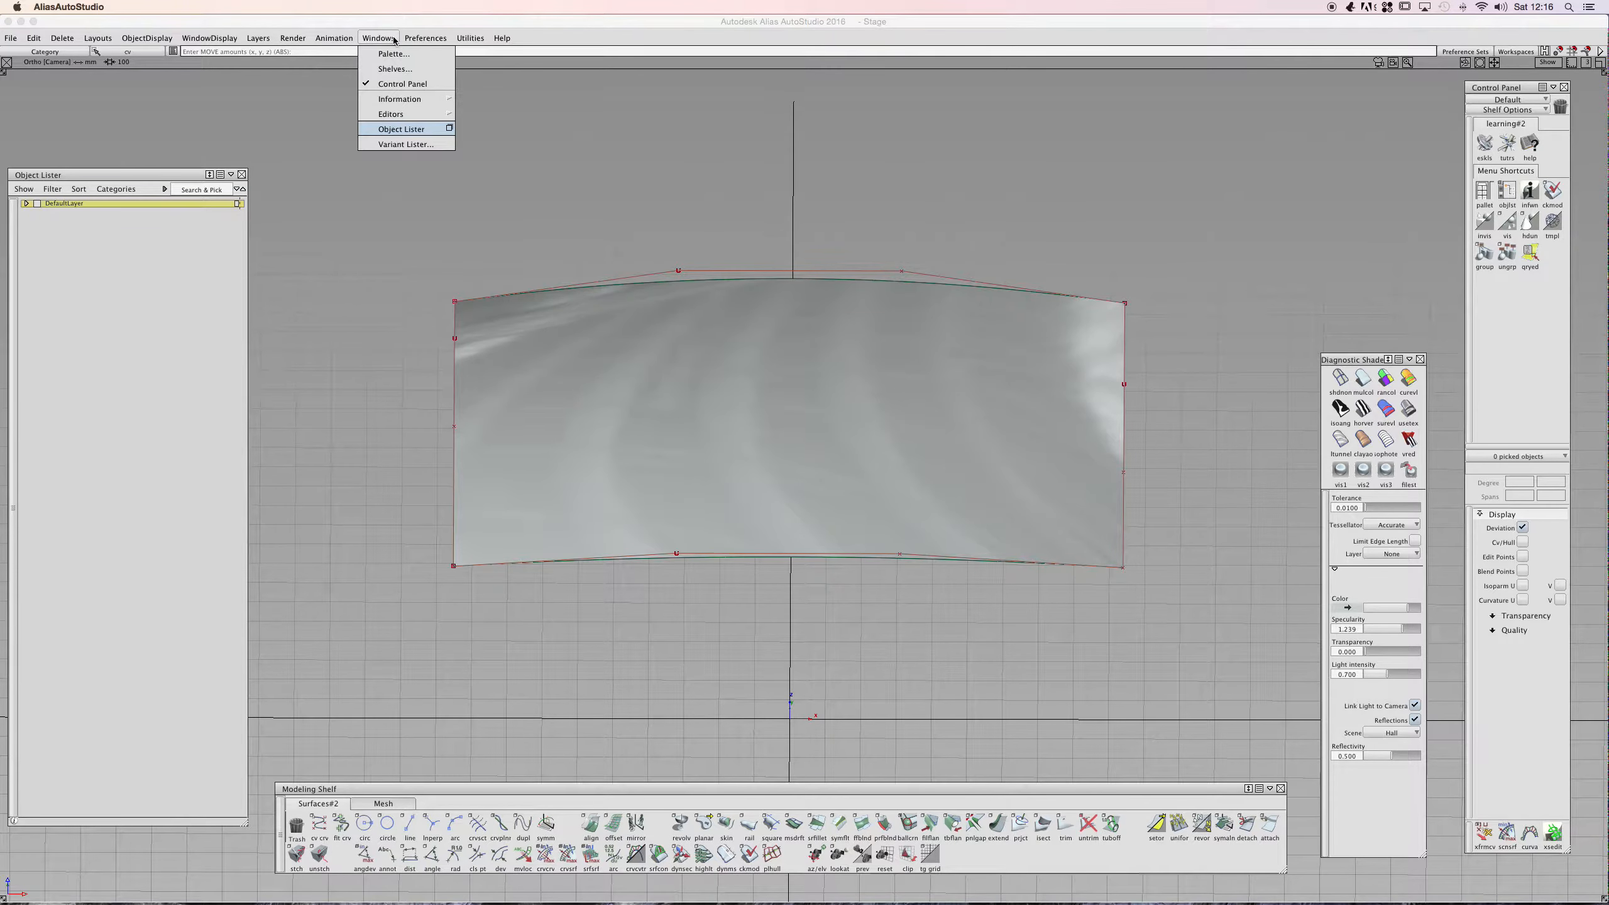
left_click(395, 54)
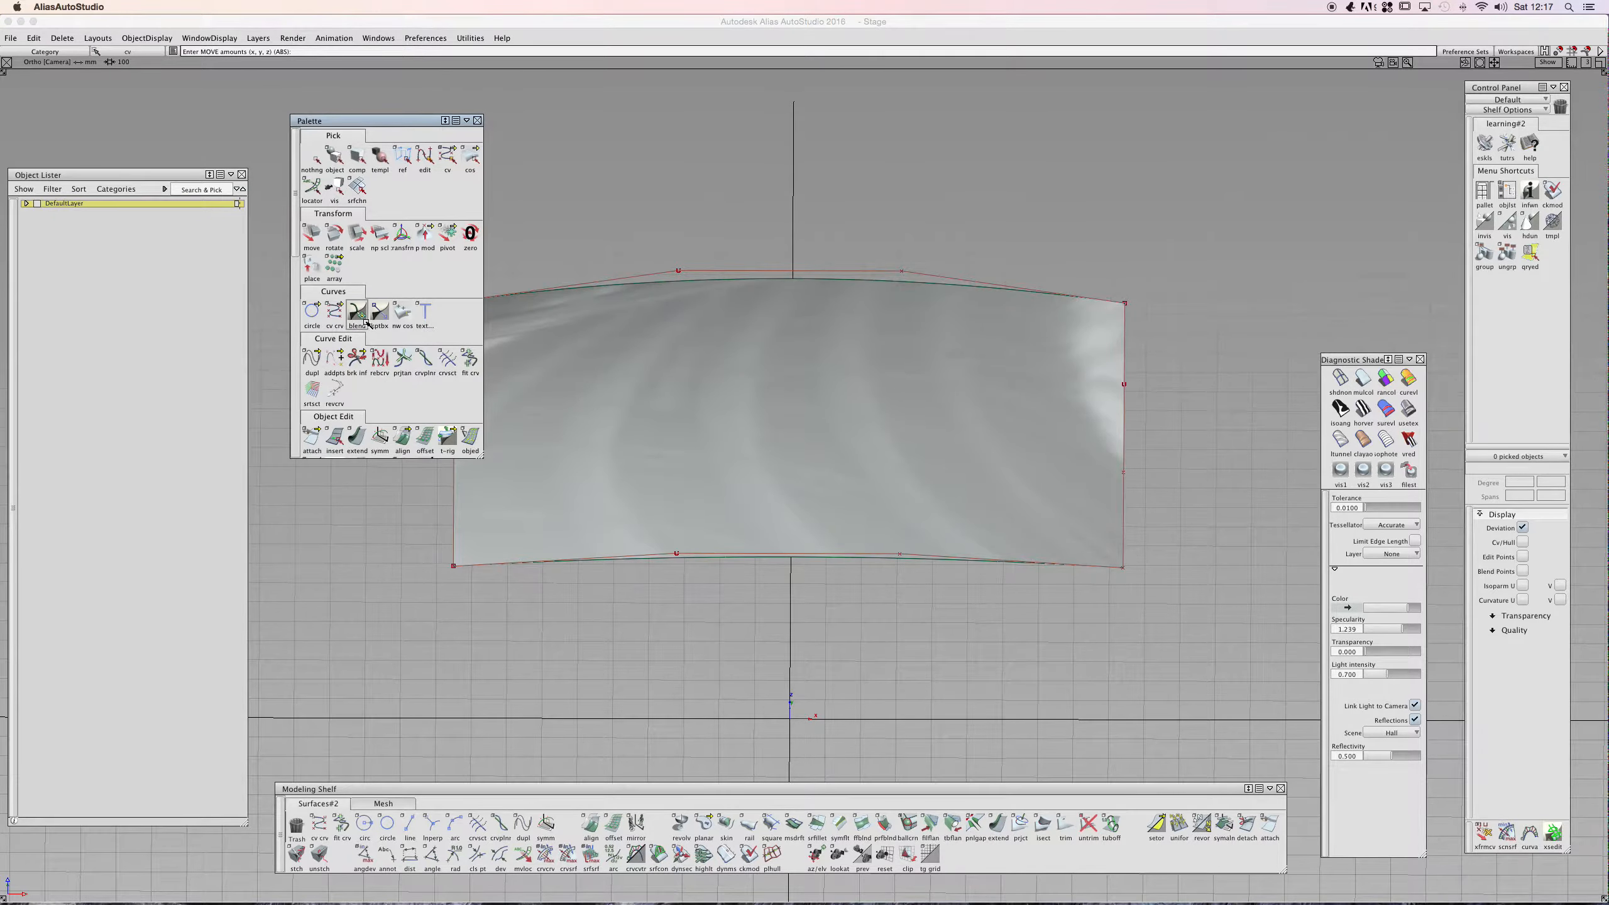
scroll(369, 323, "down", 15)
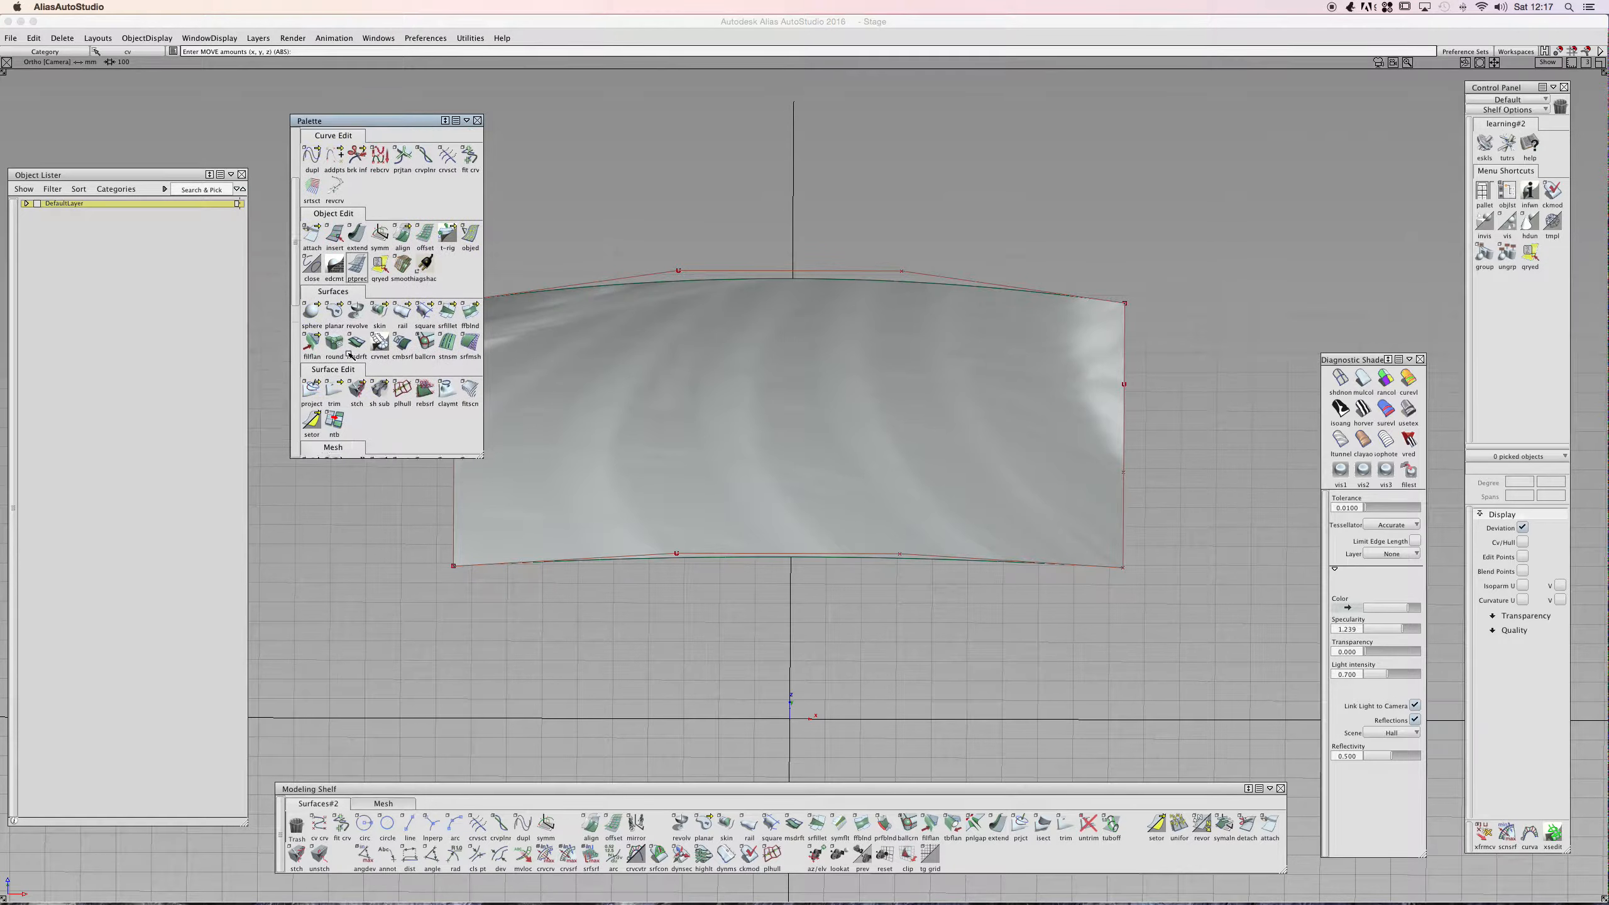
scroll(349, 355, "down", 5)
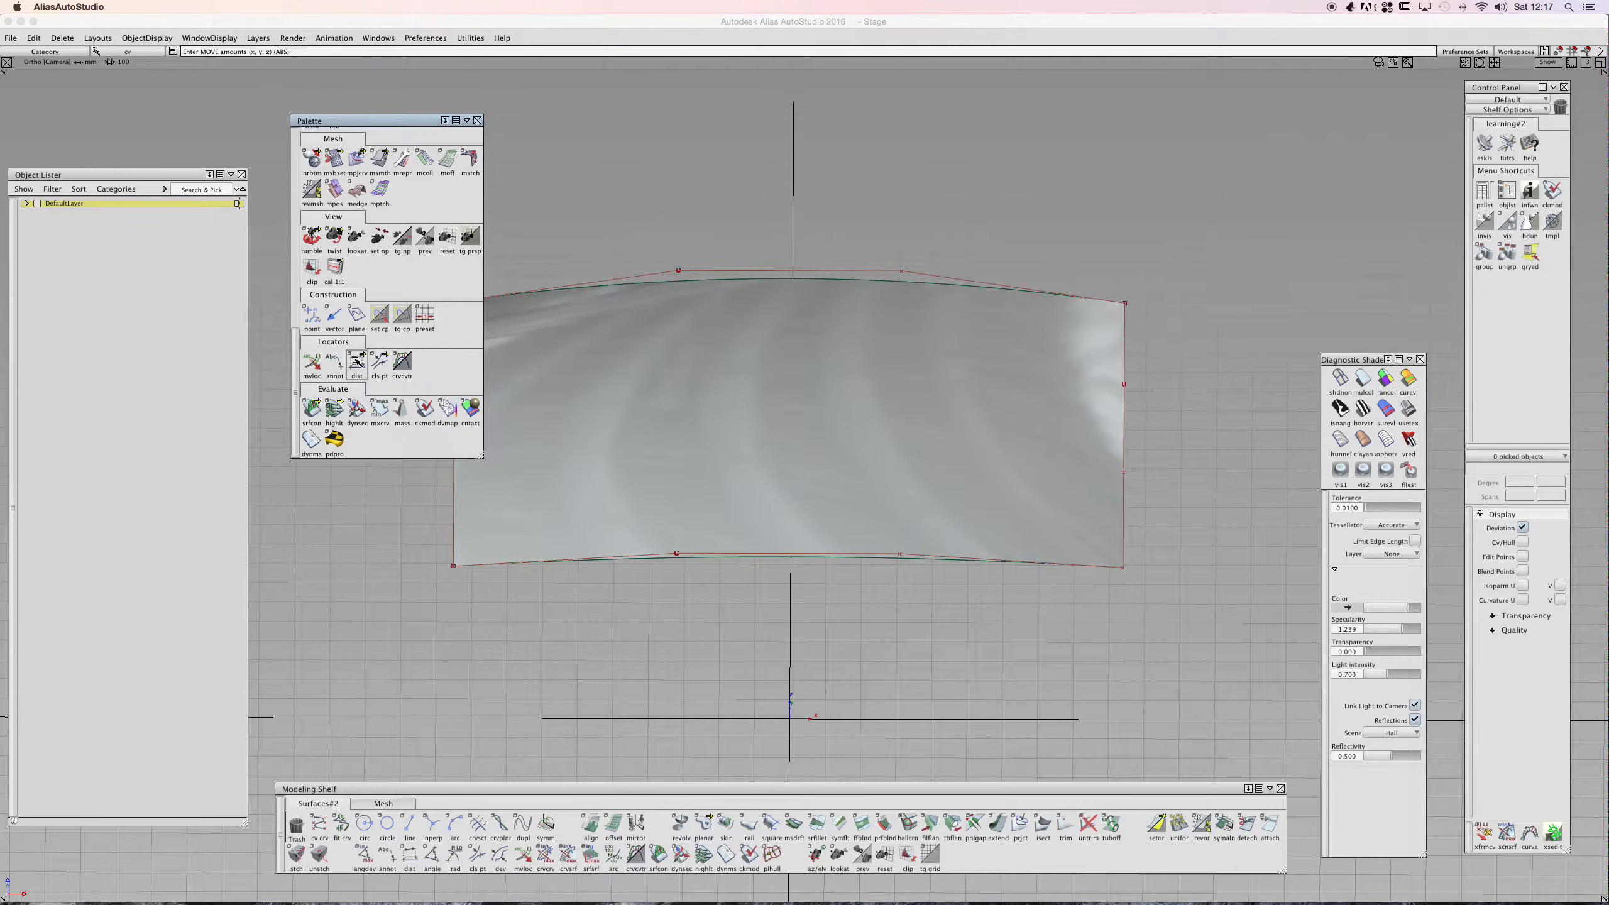
mouse_move(356, 363)
left_mouse_down()
mouse_move(461, 362)
mouse_move(357, 366)
left_mouse_up()
left_click(466, 120)
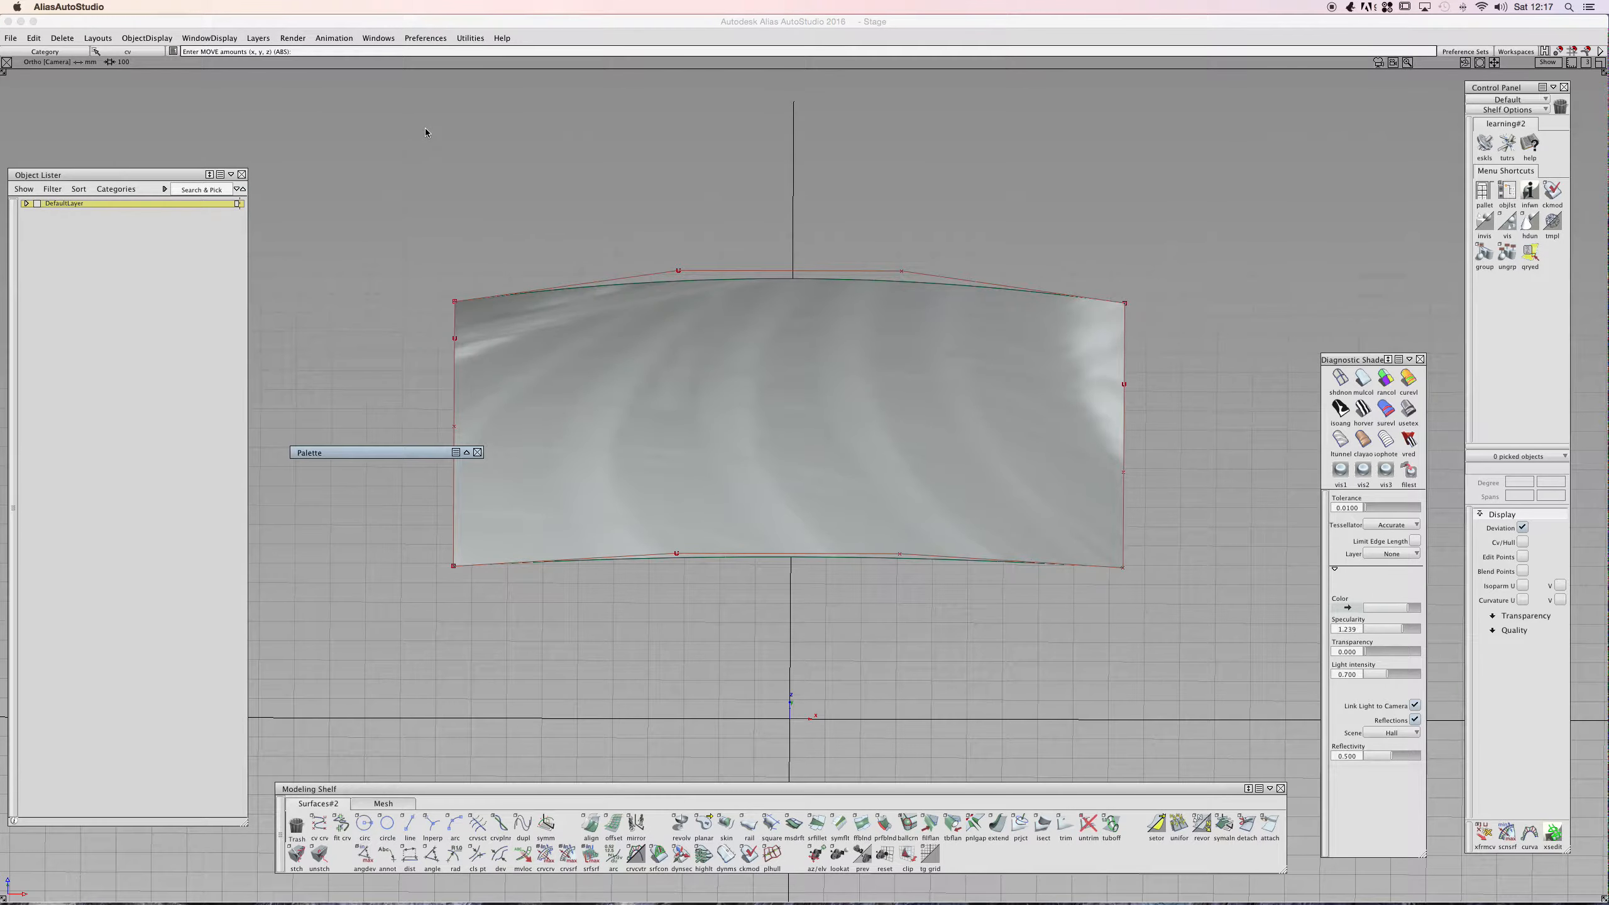
left_click(479, 453)
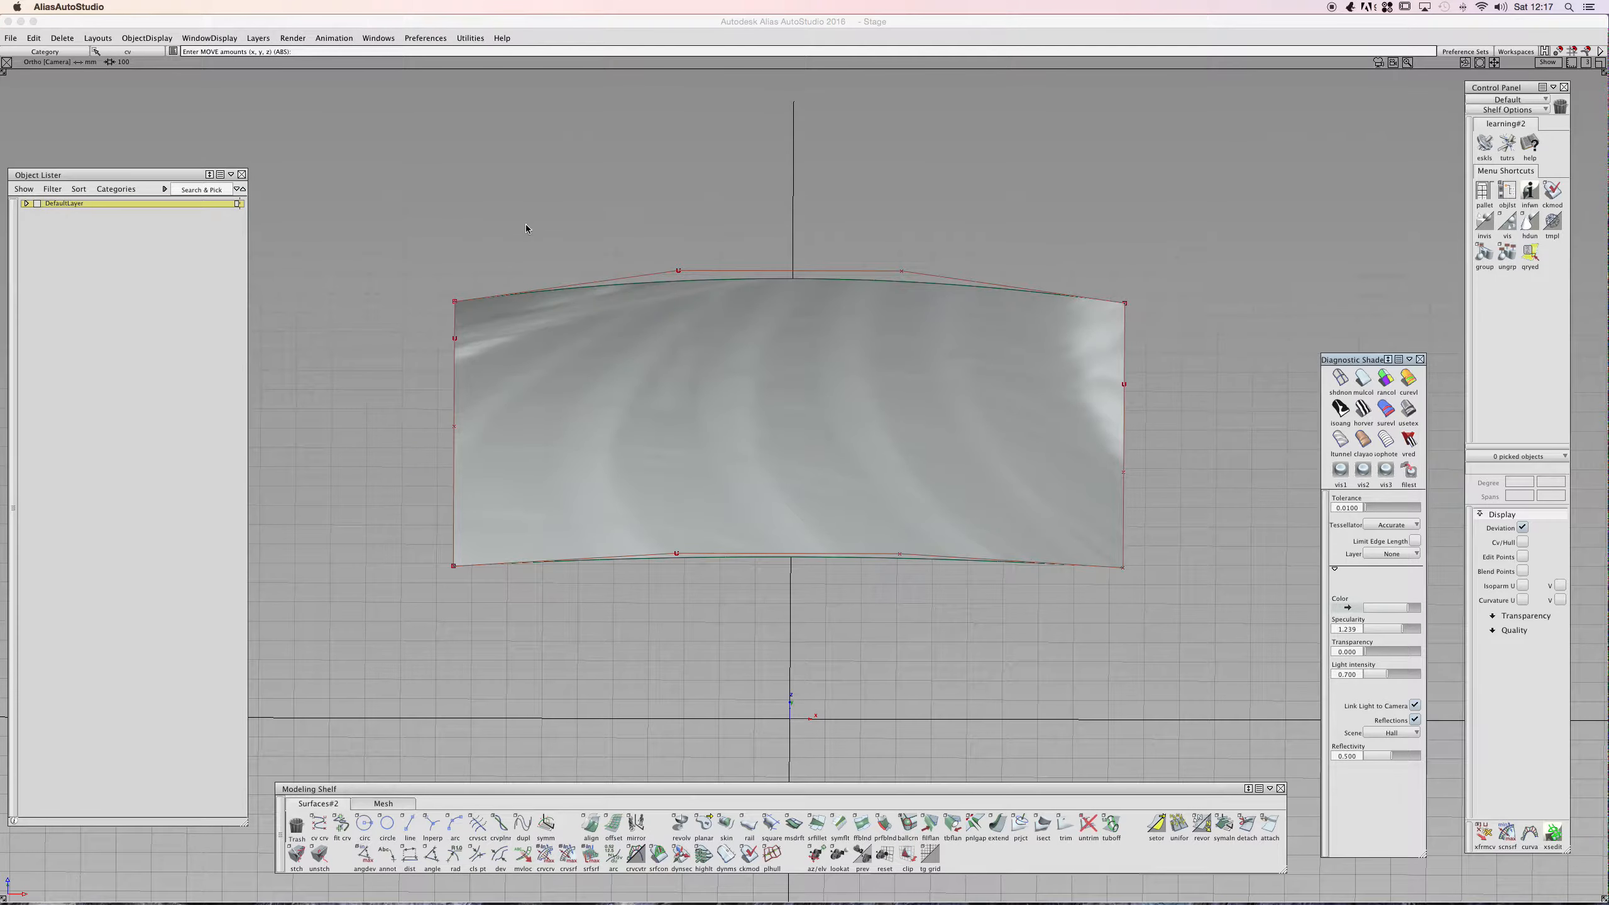
- Open the Distance tool options, keep True length, enable Show Prefix, and apply the settings
left_click(409, 860)
left_click_drag(502, 513, 494, 440, "alt+shift")
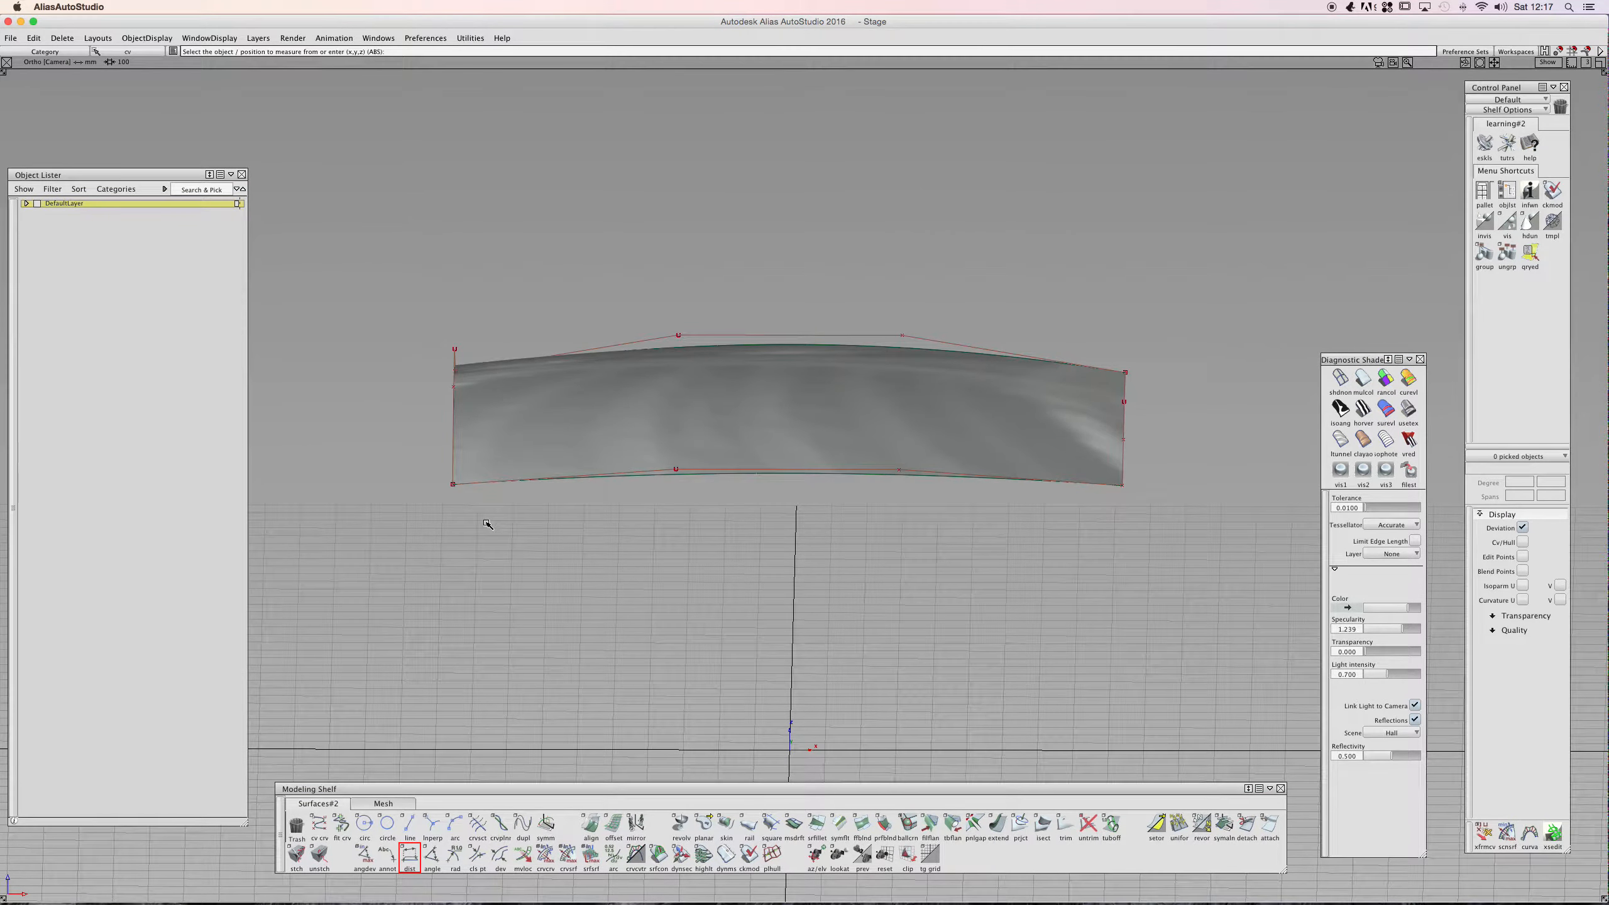
double_click(409, 855)
left_click_drag(736, 346, 327, 117)
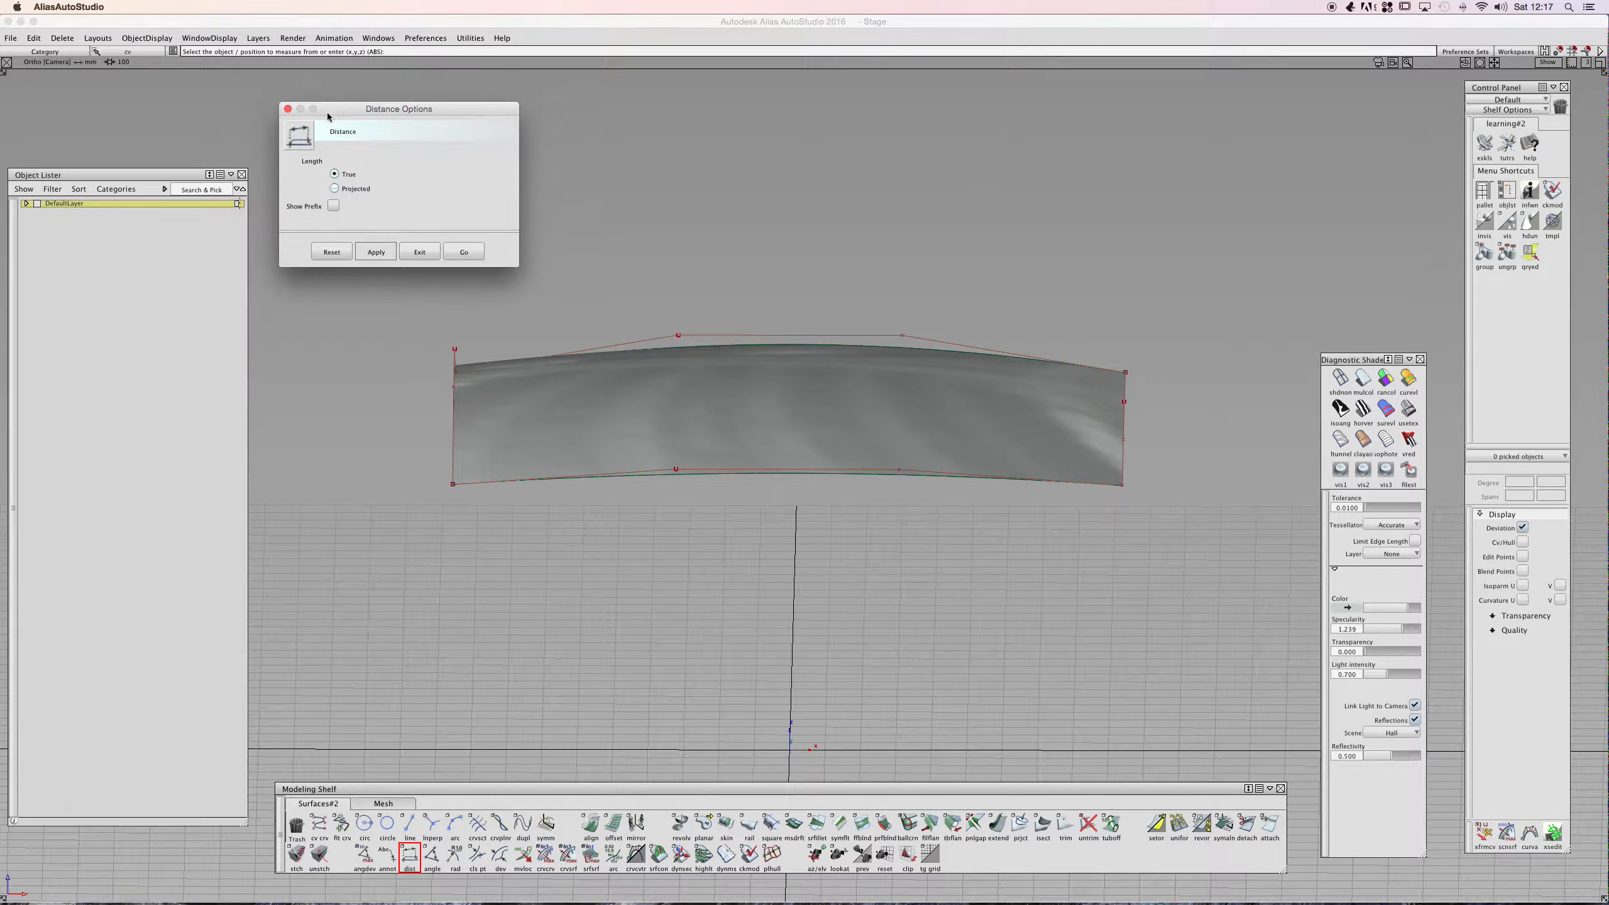
left_click(808, 420)
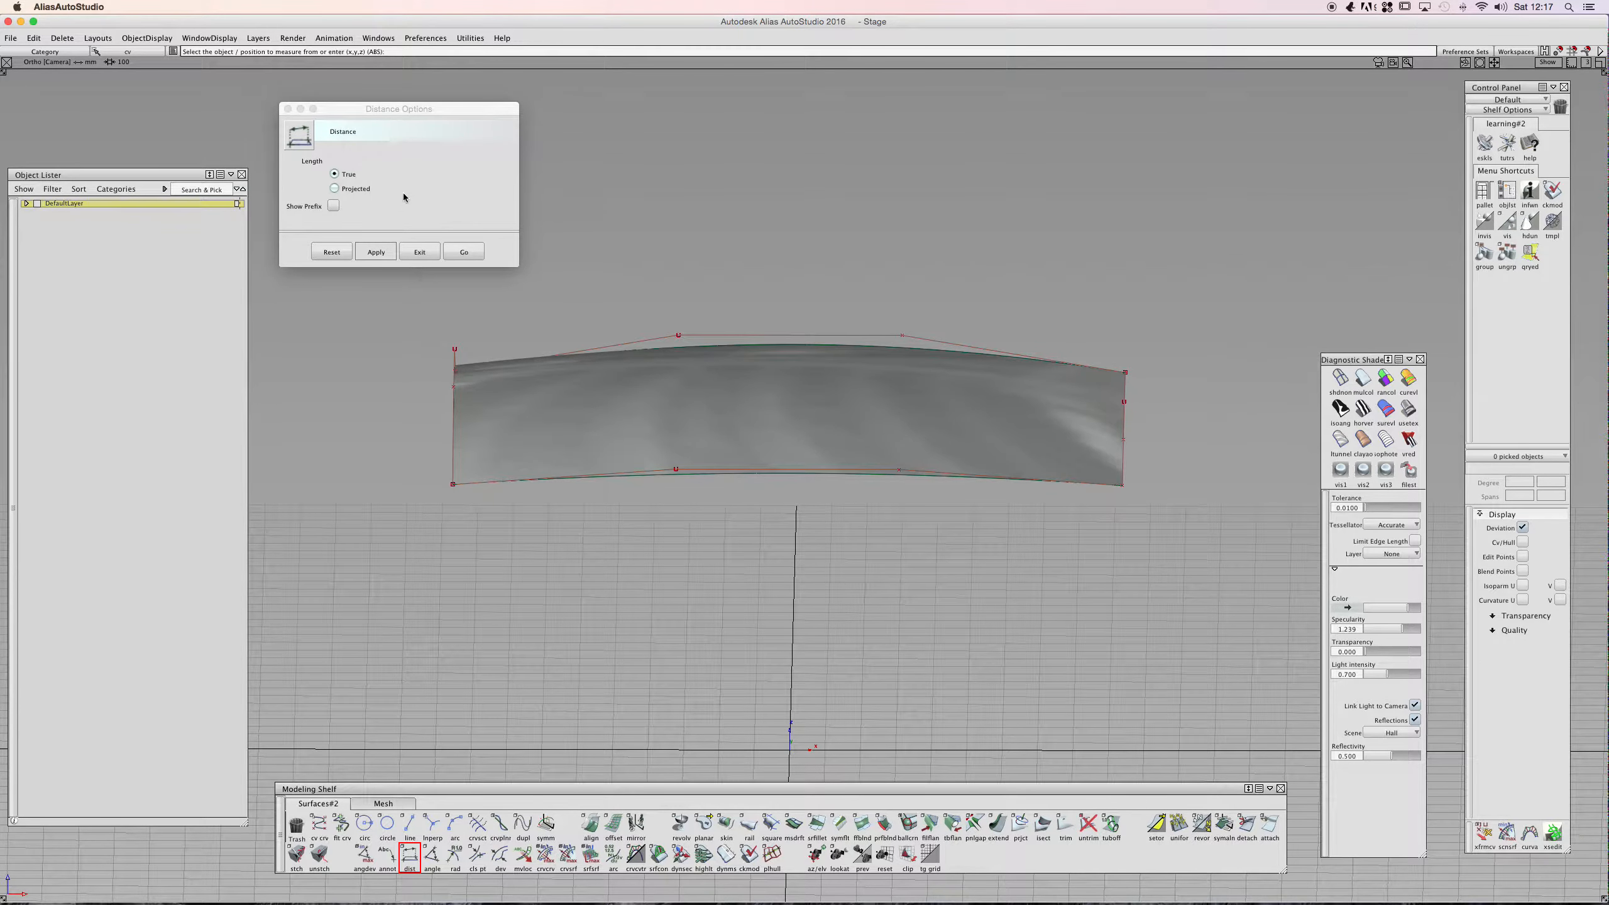
left_click_drag(419, 110, 420, 108)
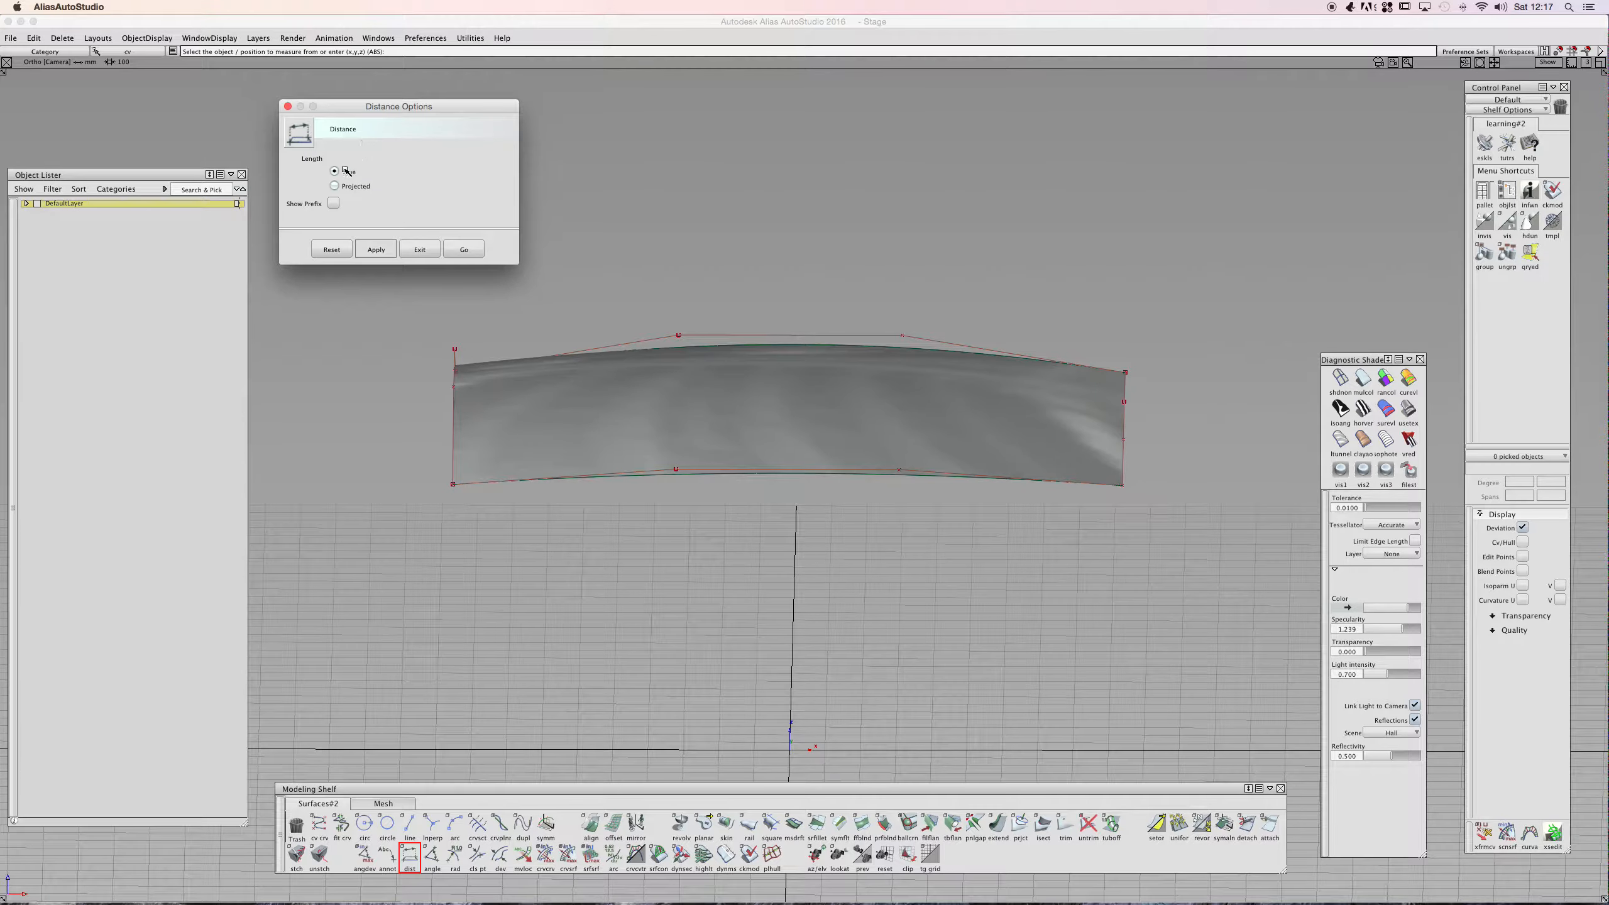
left_click(334, 203)
left_click(385, 253)
left_click(647, 432)
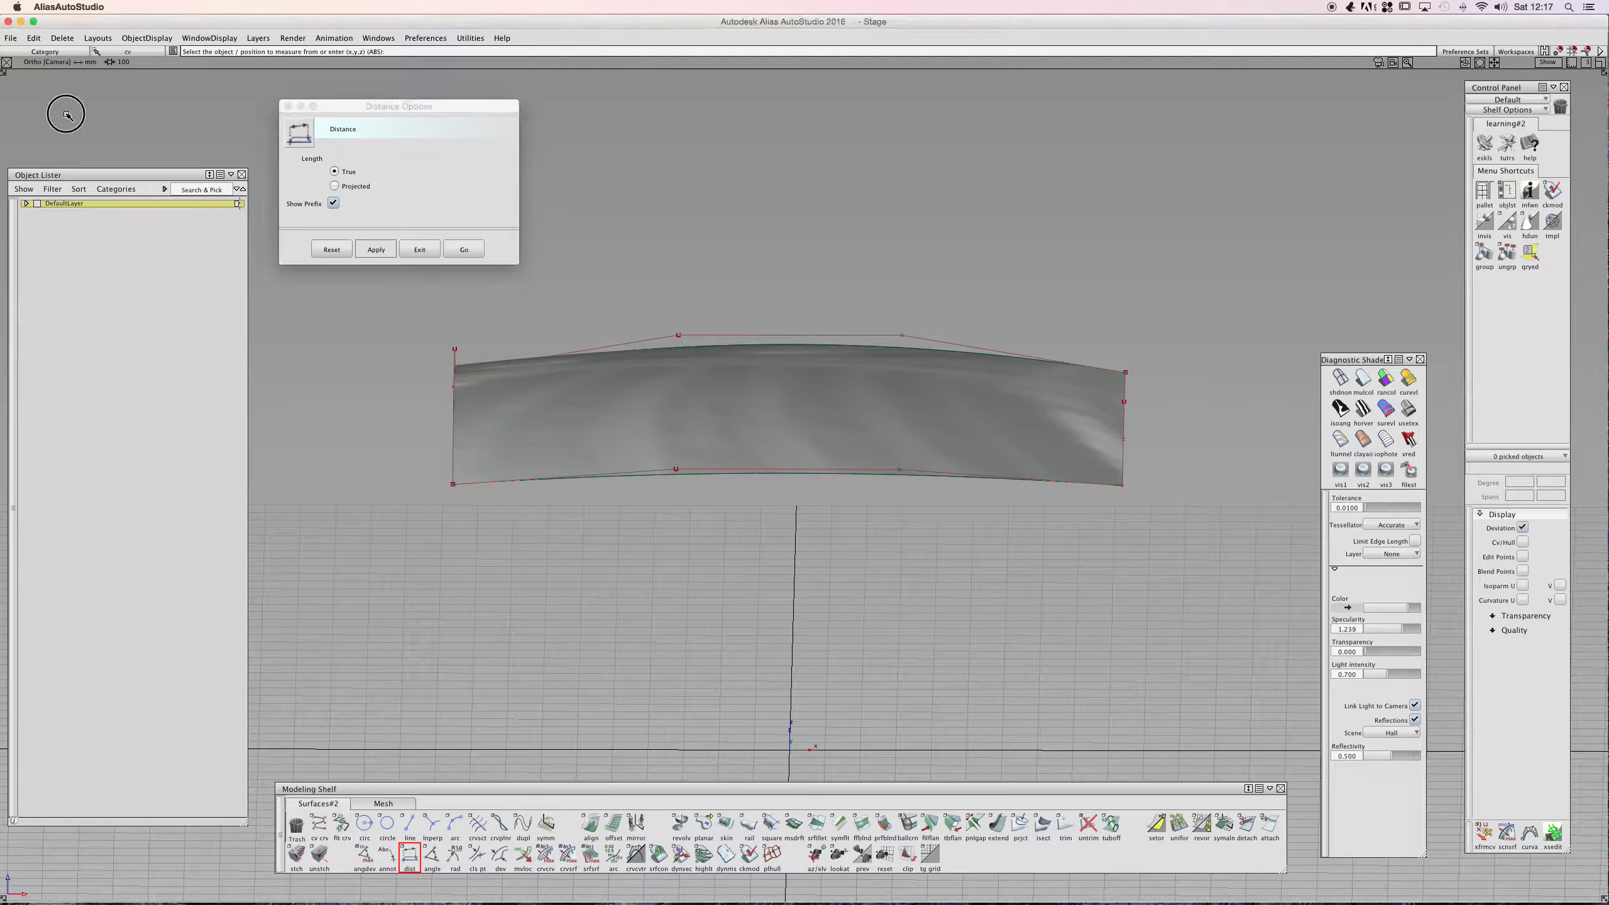
left_click(466, 249)
- In the left view, measure the distance between the surface's two lower corners
key("alt+shift")
left_click(36, 127)
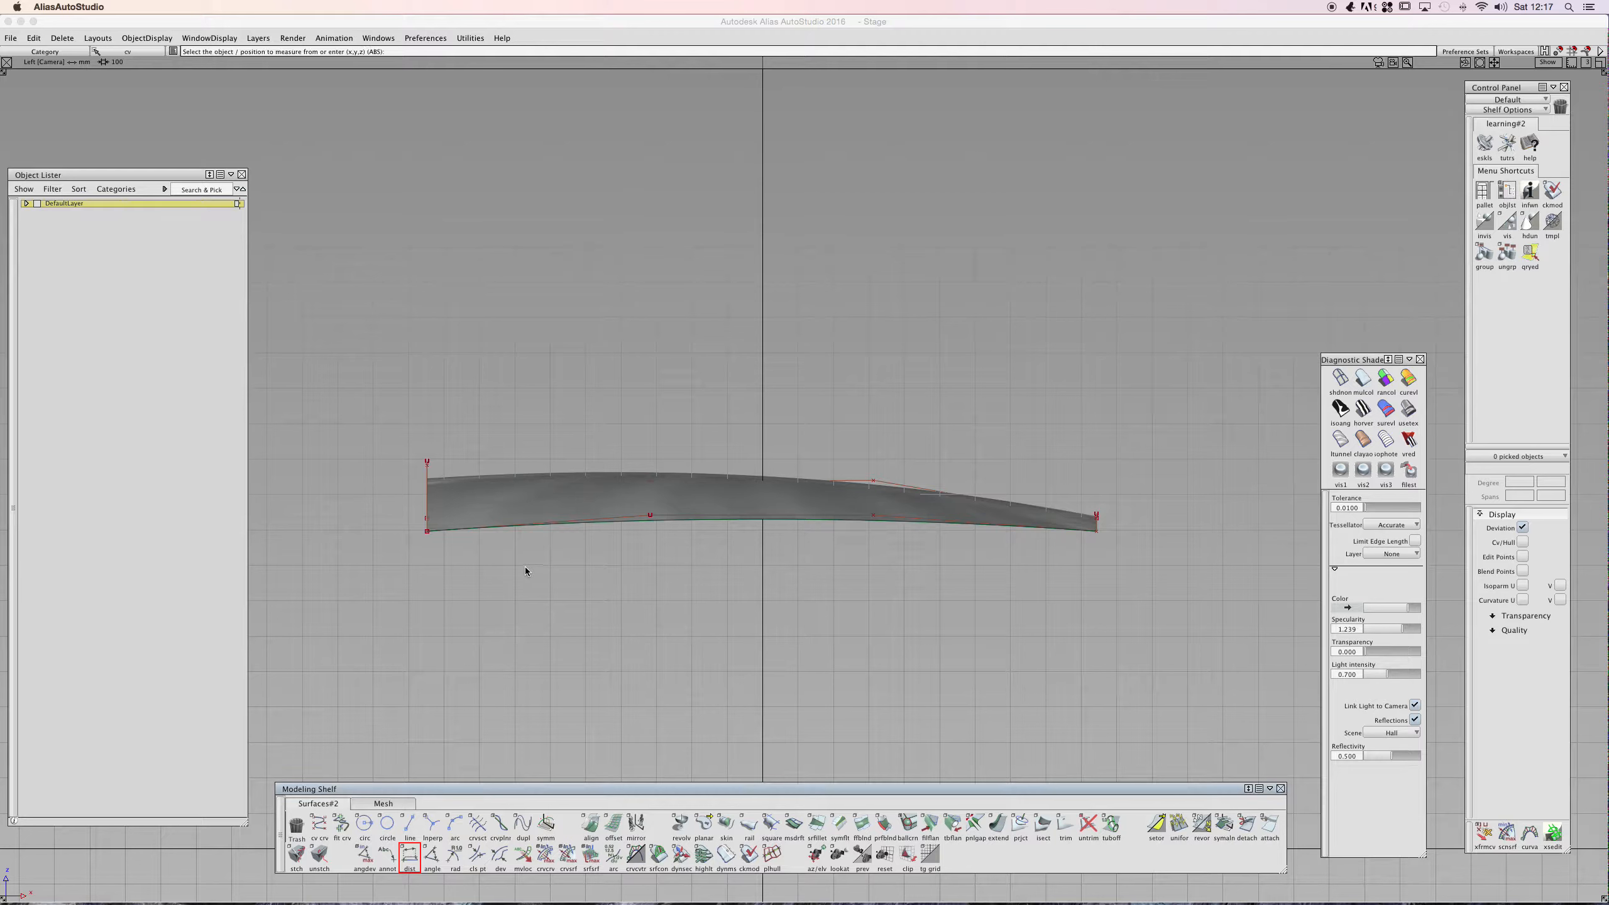
left_click(427, 532)
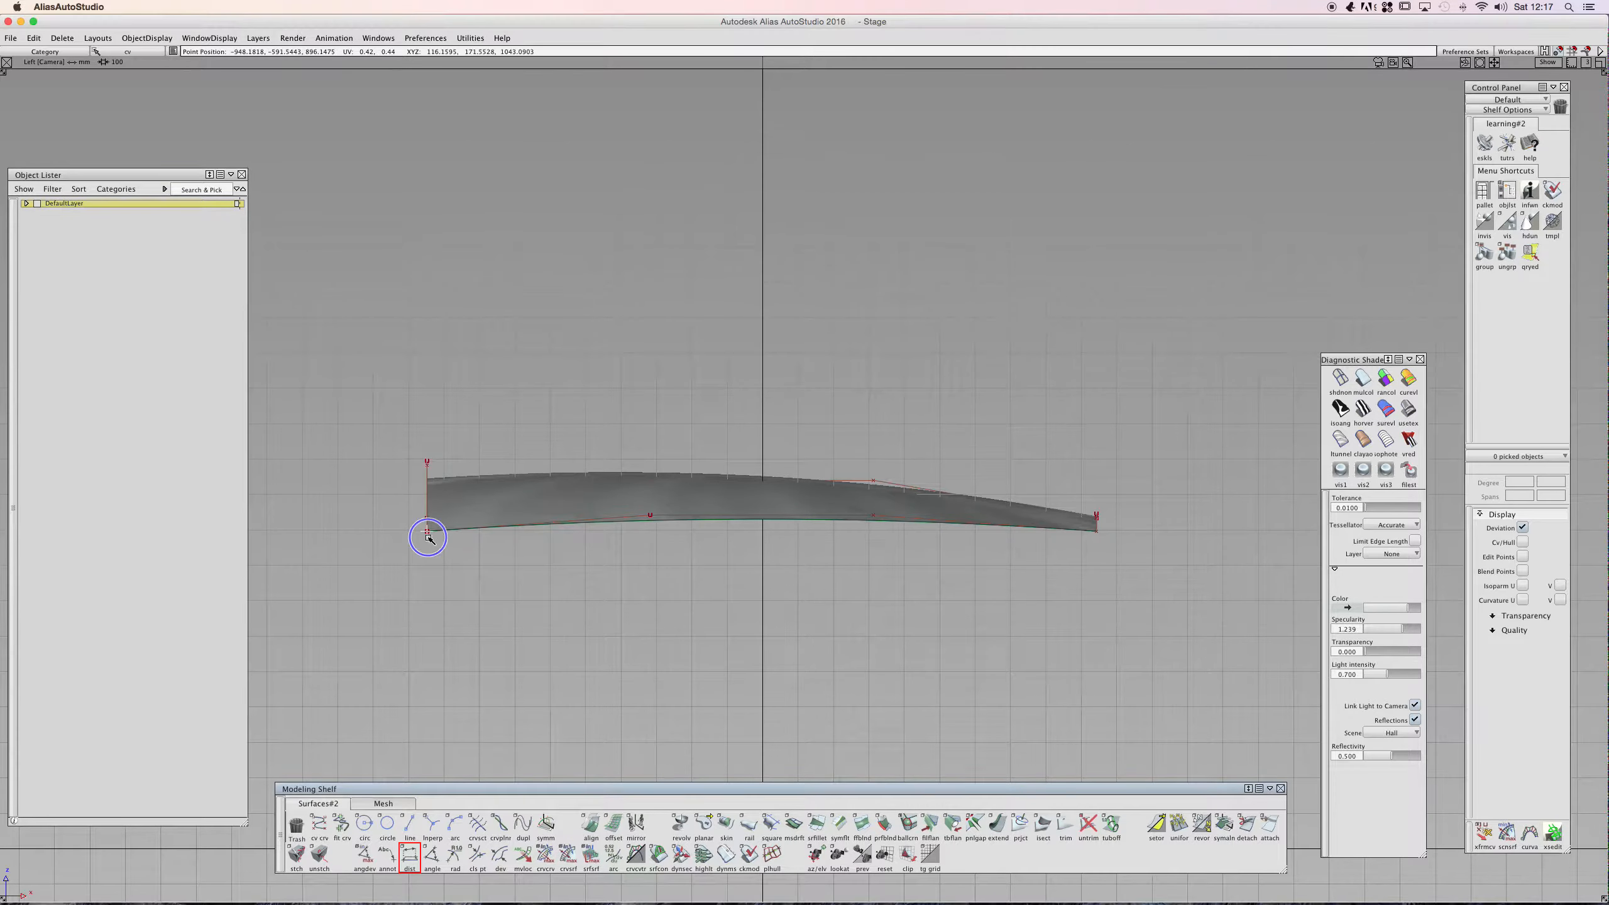
left_click(1096, 538)
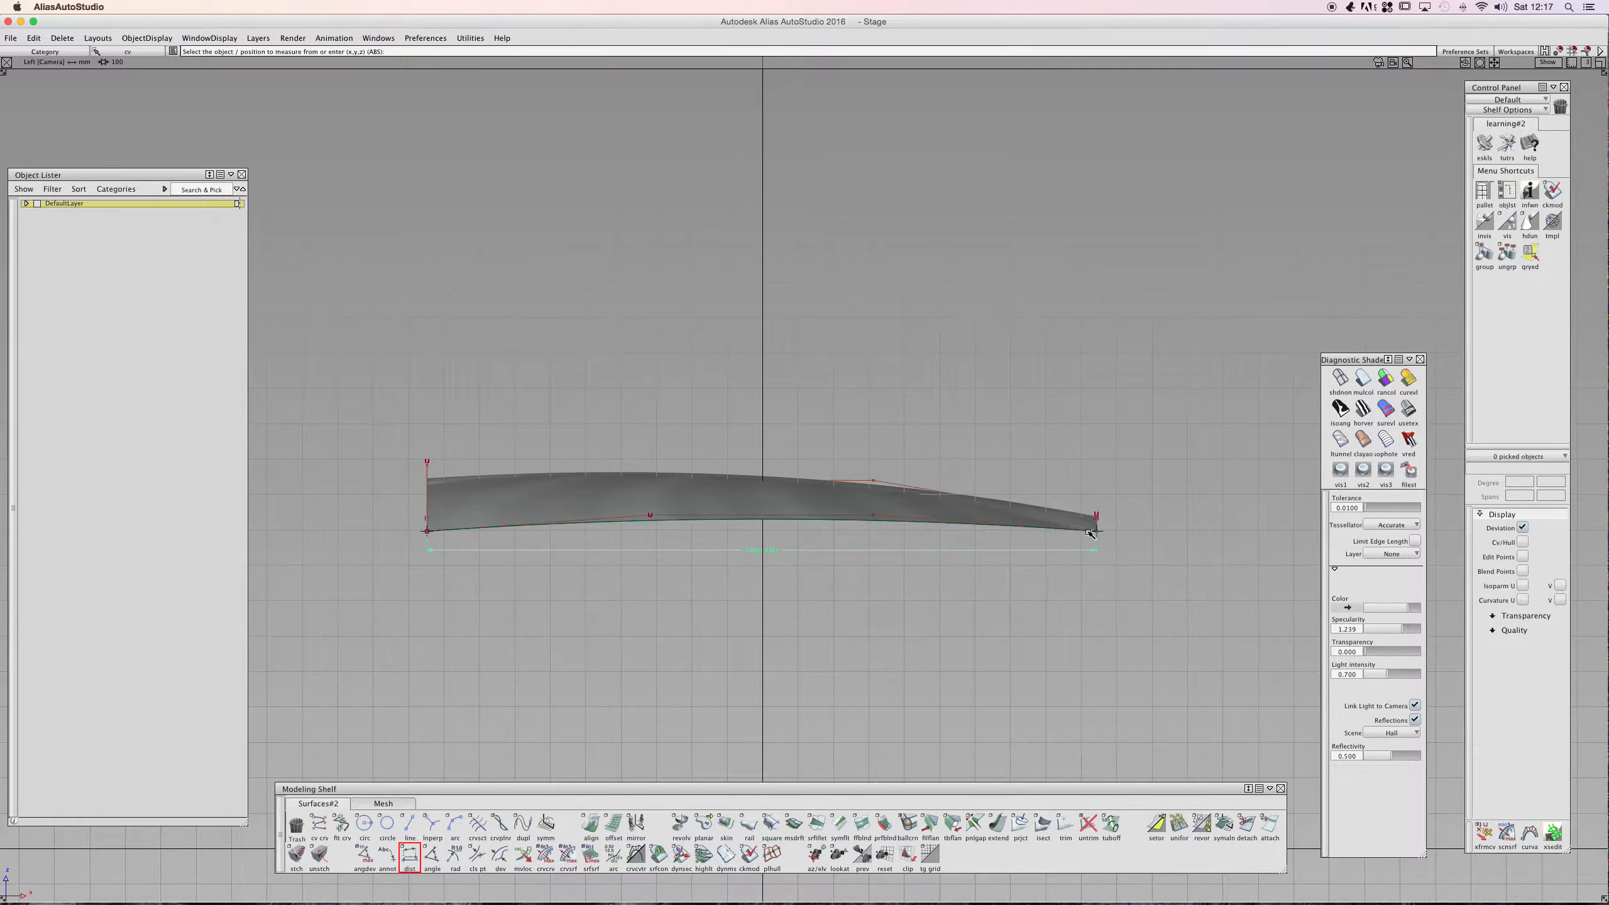
mouse_move(725, 539)
right_mouse_down("alt+shift")
mouse_move(757, 542)
mouse_move(704, 536)
right_mouse_up("alt+shift")
left_click_drag(704, 536, 666, 622, "alt+shift")
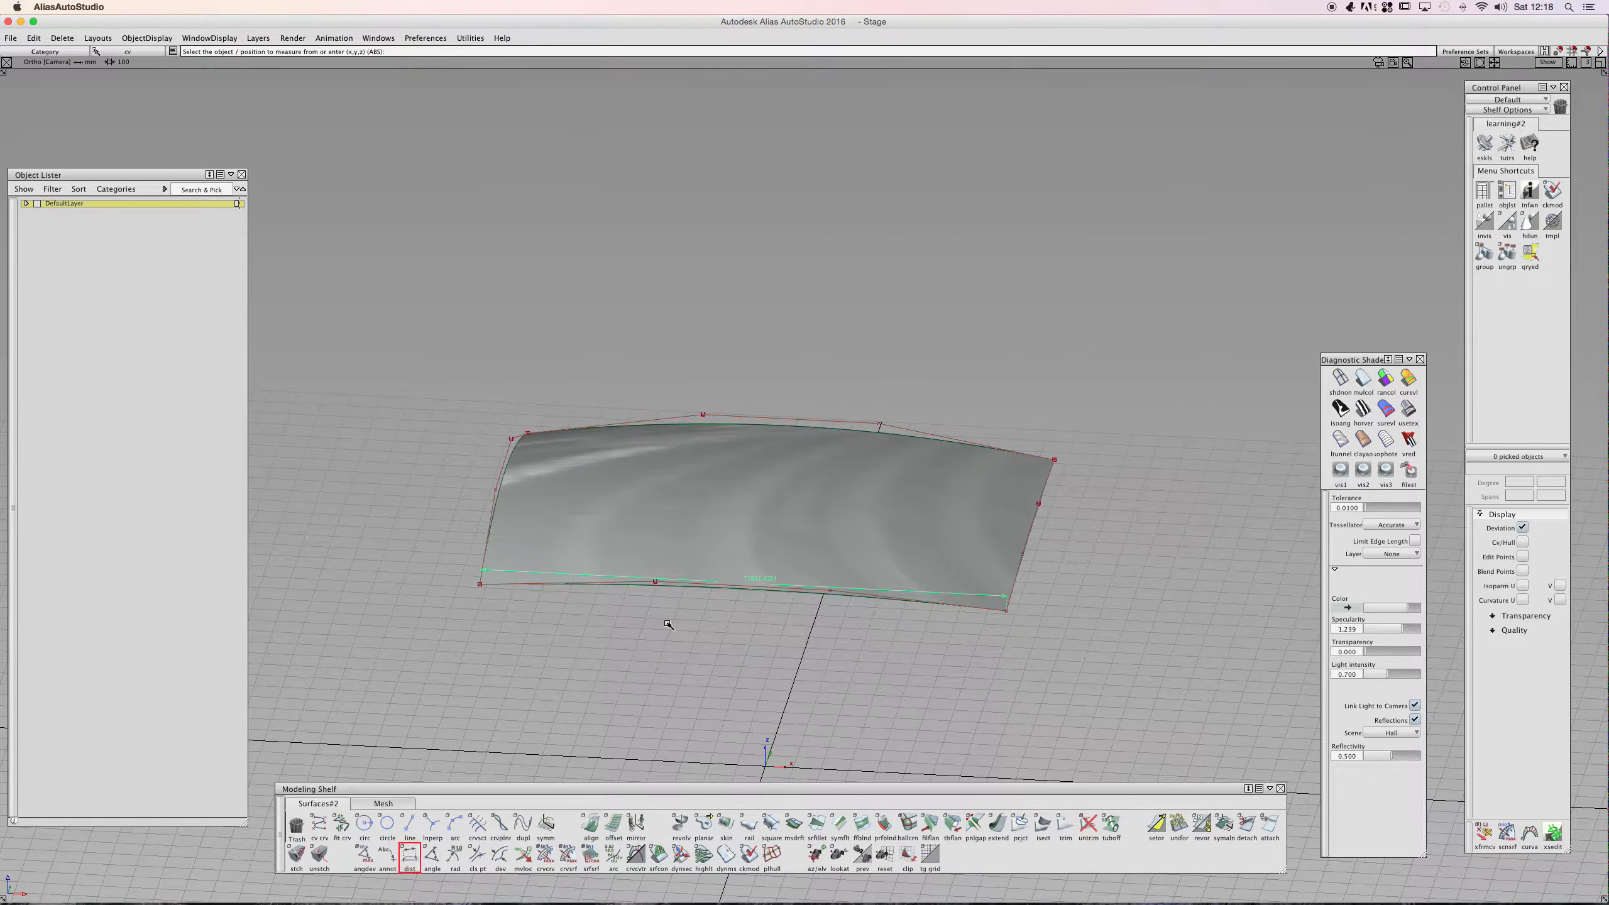
- Measure the diagonal distance from the surface's lower-left corner to its upper-right corner
left_click(477, 592)
left_click(1074, 469)
left_click_drag(794, 515, 808, 619, "alt+shift")
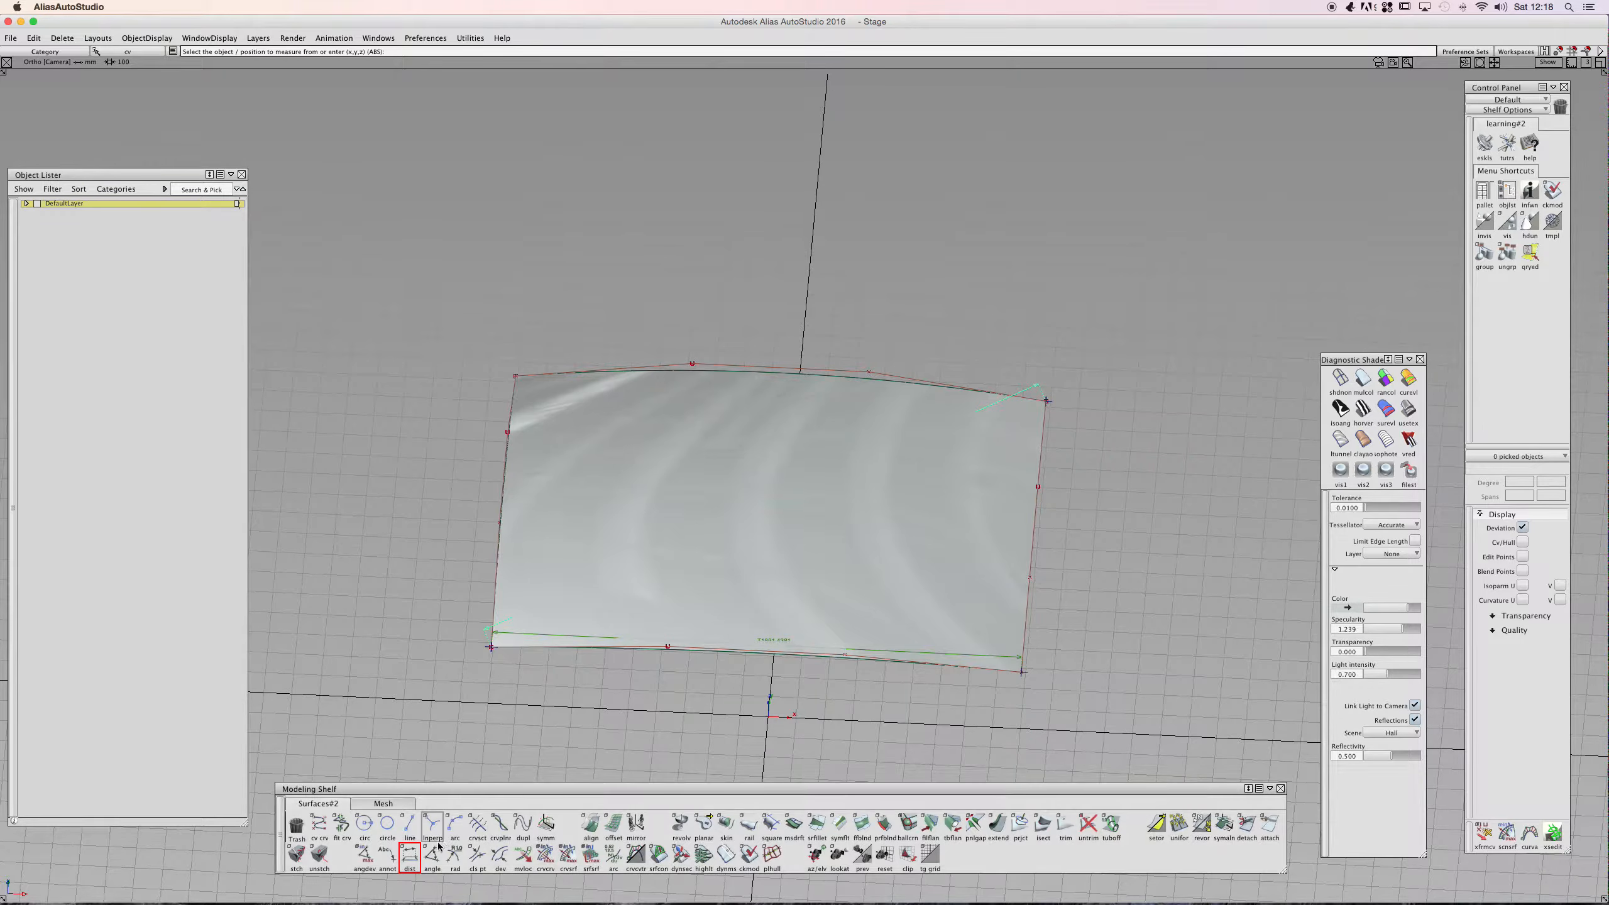
double_click(409, 856)
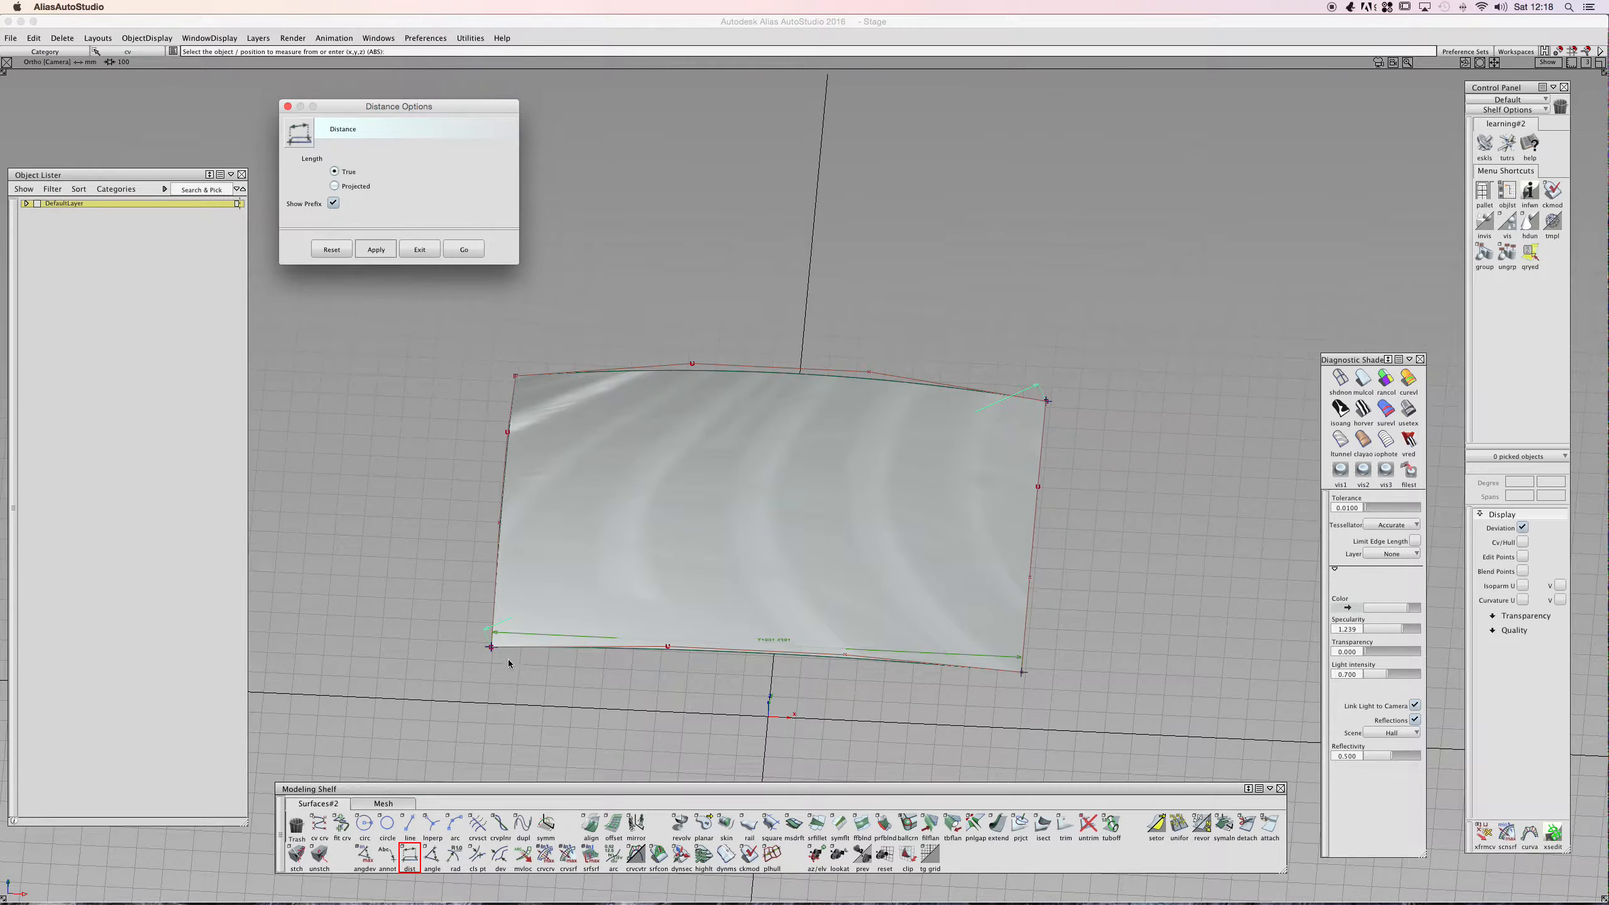
left_click(626, 504)
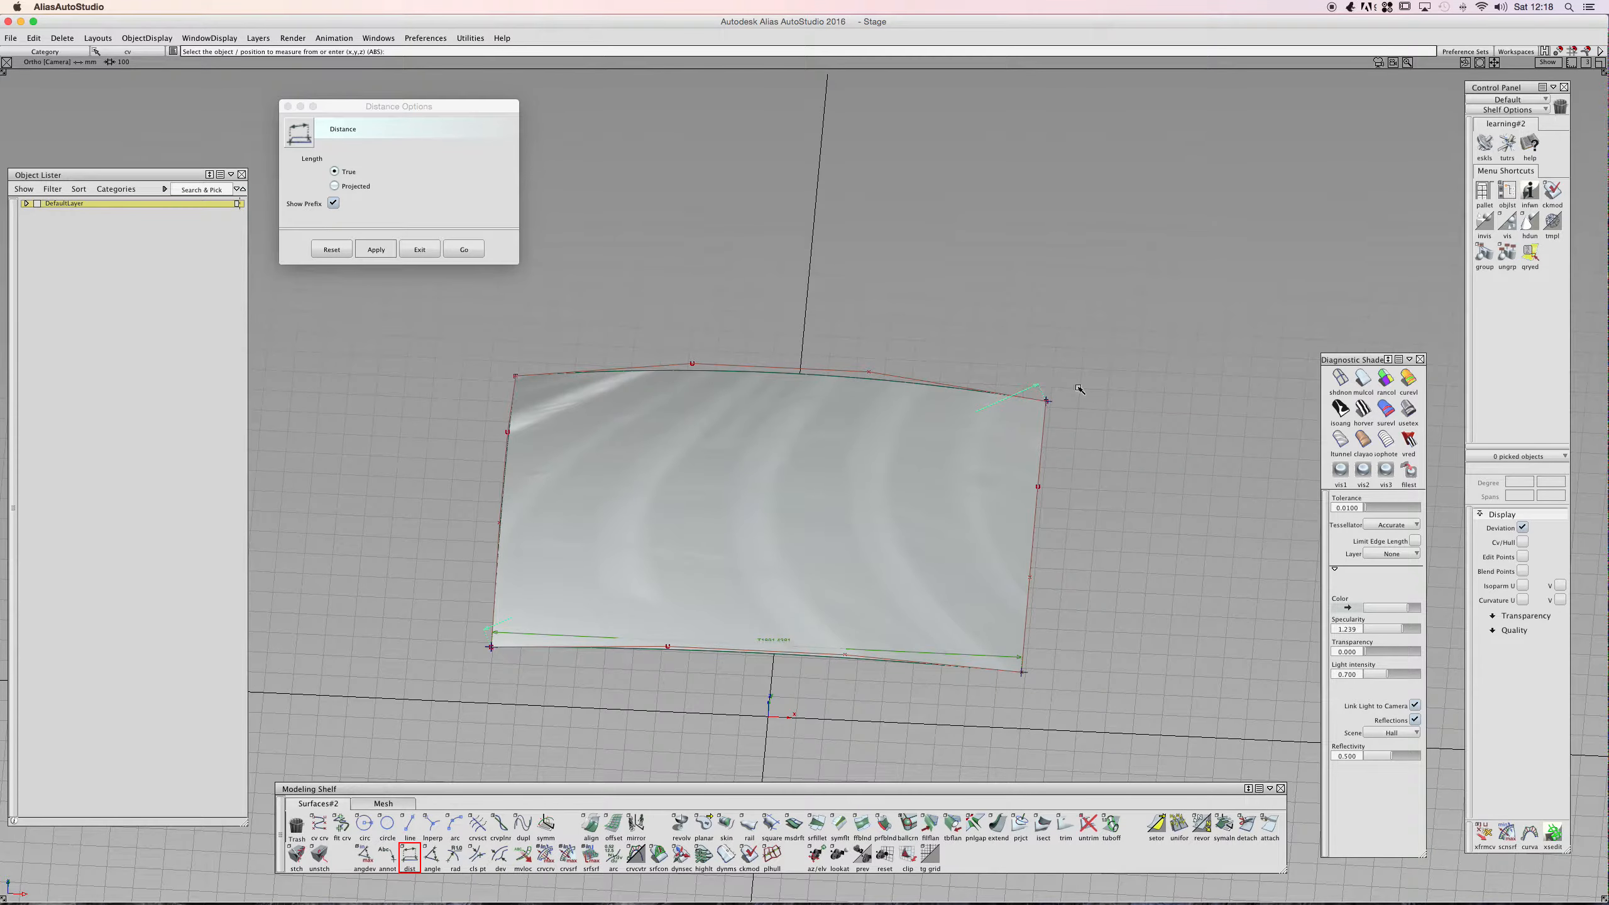
left_click_drag(774, 504, 671, 511, "alt+shift")
left_click_drag(784, 517, 665, 488, "alt+shift")
left_click(771, 512, "alt+shift")
left_click(804, 501)
left_click(815, 513, "alt+shift")
left_click(678, 508, "alt+shift")
left_click(750, 469, "alt+shift")
left_click(750, 532, "alt+shift")
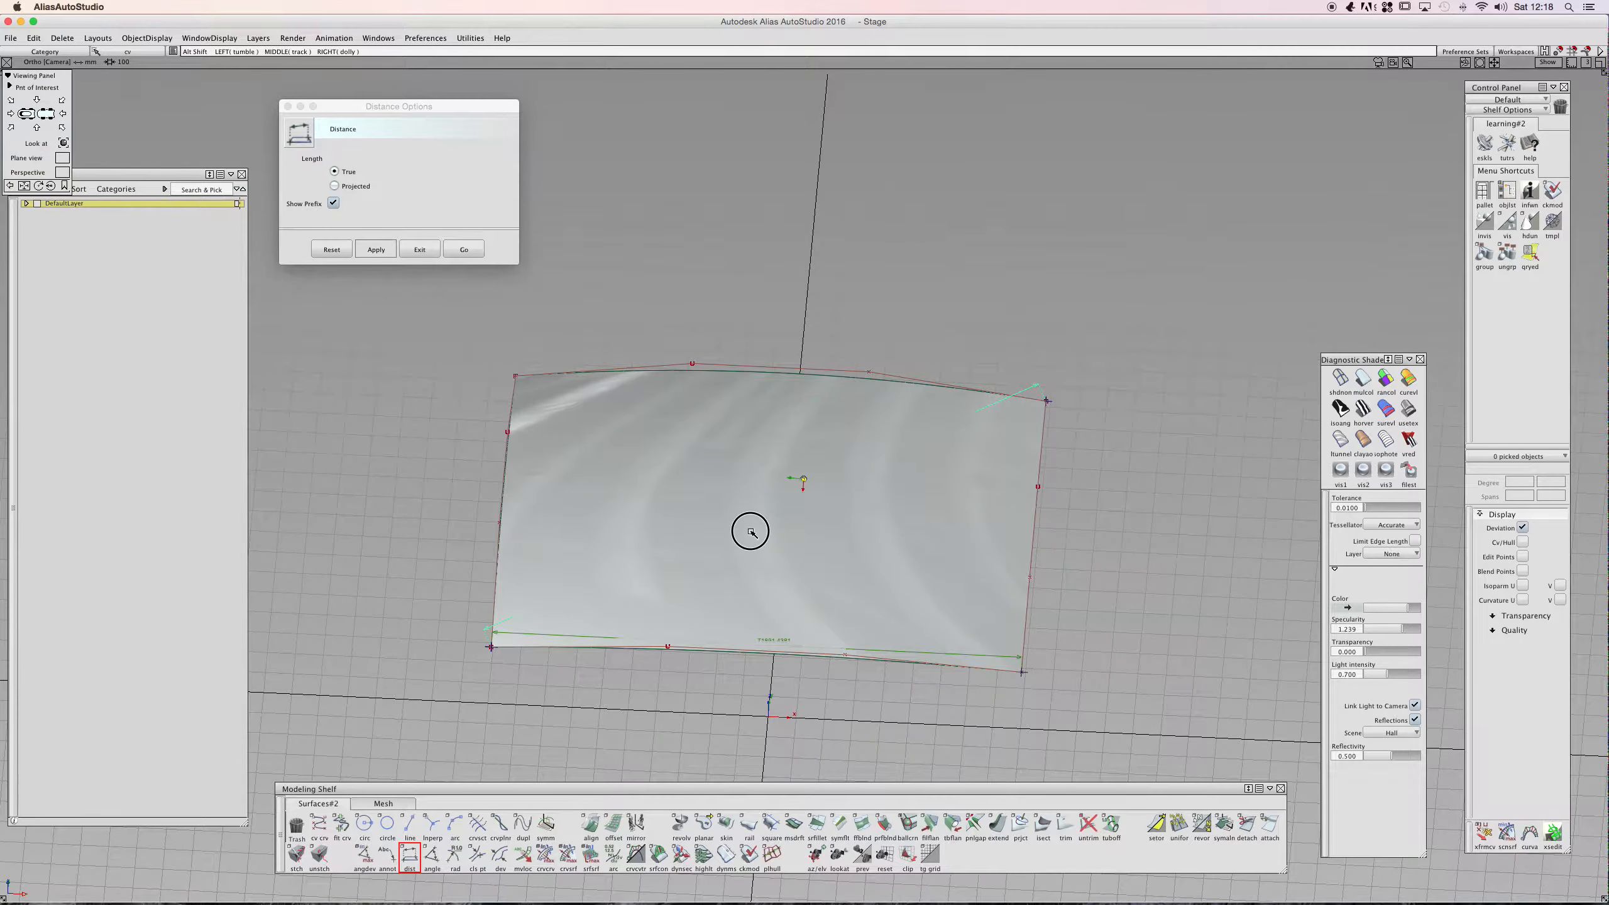
left_click(453, 248)
- Turn off the surface shading so the model displays as wireframe
left_click_drag(781, 510, 692, 518, "alt+shift")
right_click_drag(693, 518, 786, 514, "alt+shift")
left_click_drag(755, 511, 608, 570, "alt+shift")
right_click_drag(728, 522, 868, 502, "alt+shift")
left_click(1339, 380)
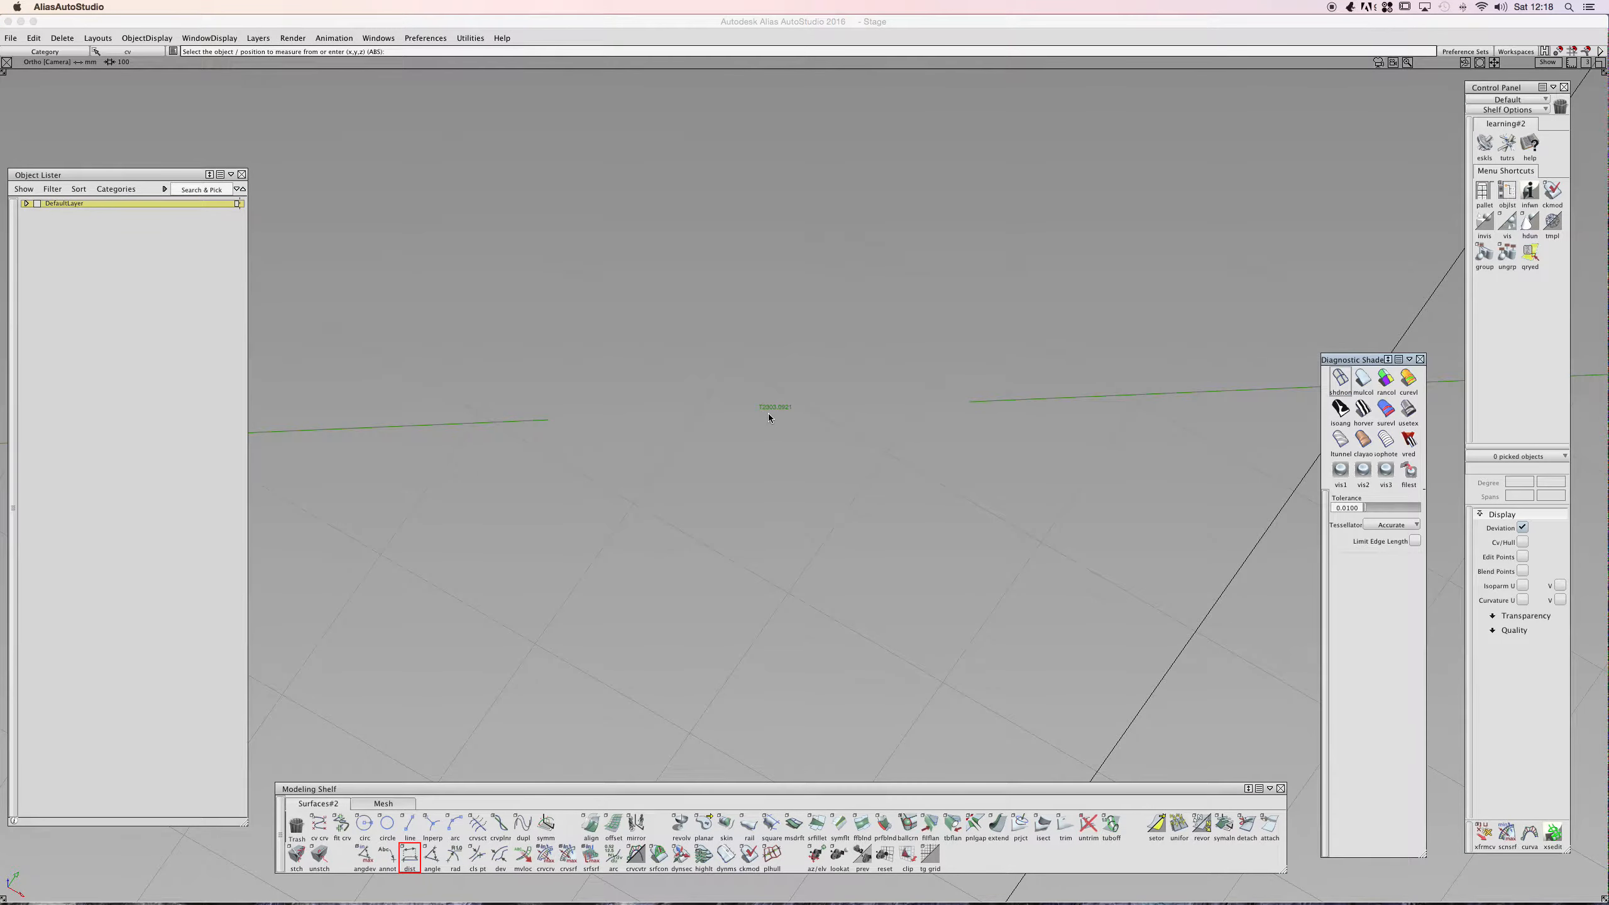
- Orbit around the wireframe surface to examine the distance measurements from several angles
left_click_drag(770, 414, 858, 412, "alt+shift")
key("alt+l")
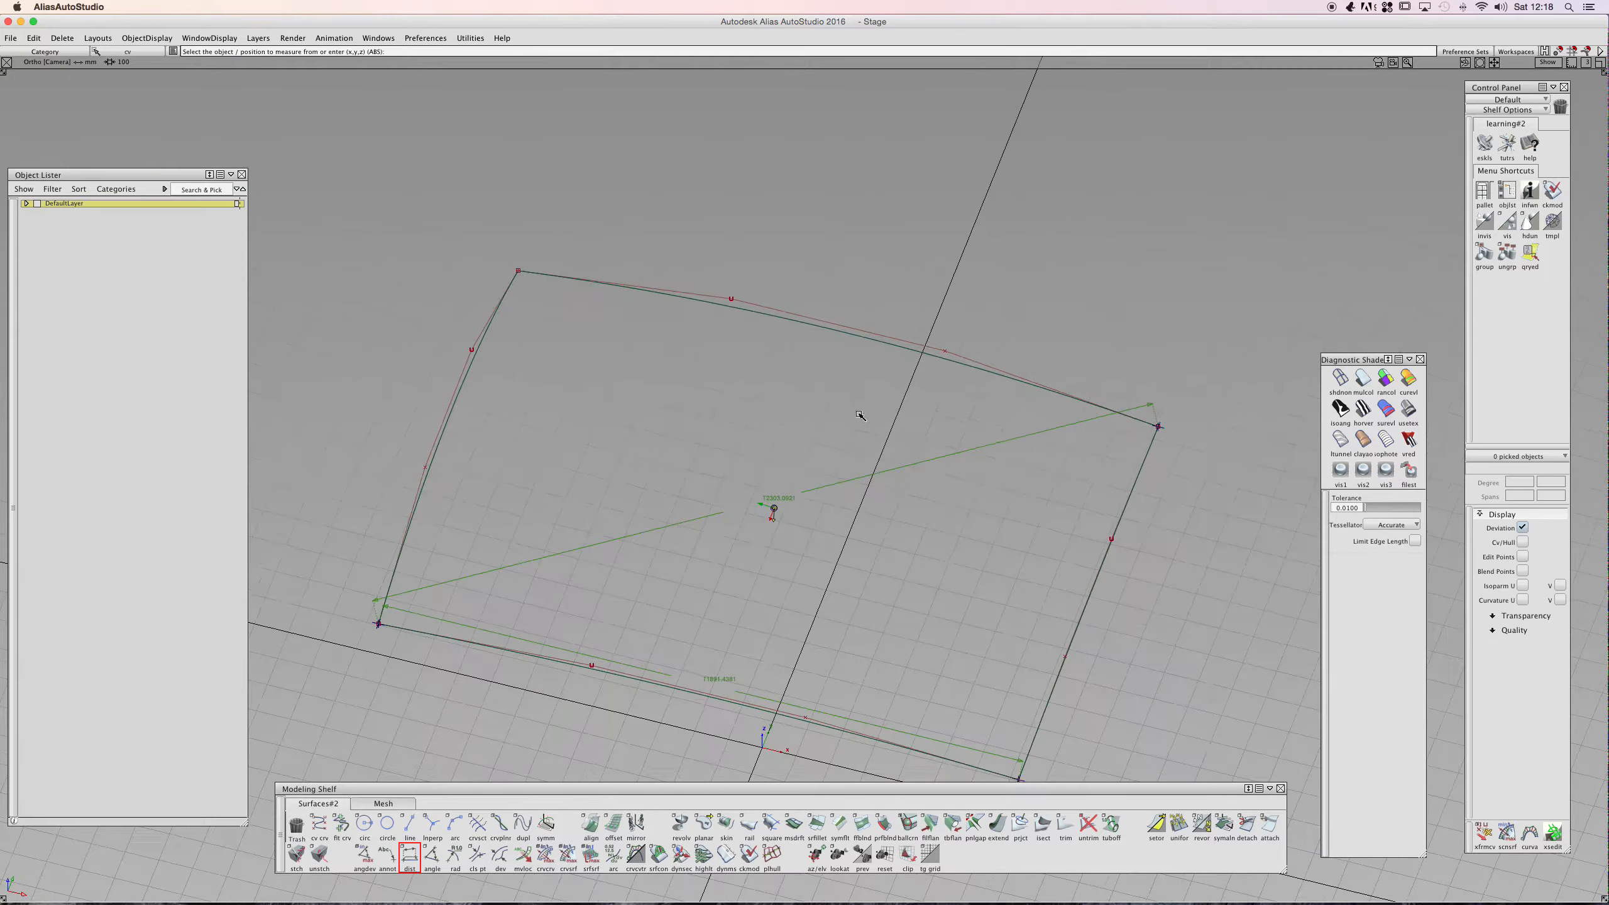
left_click_drag(760, 483, 821, 250, "ctrl+shift")
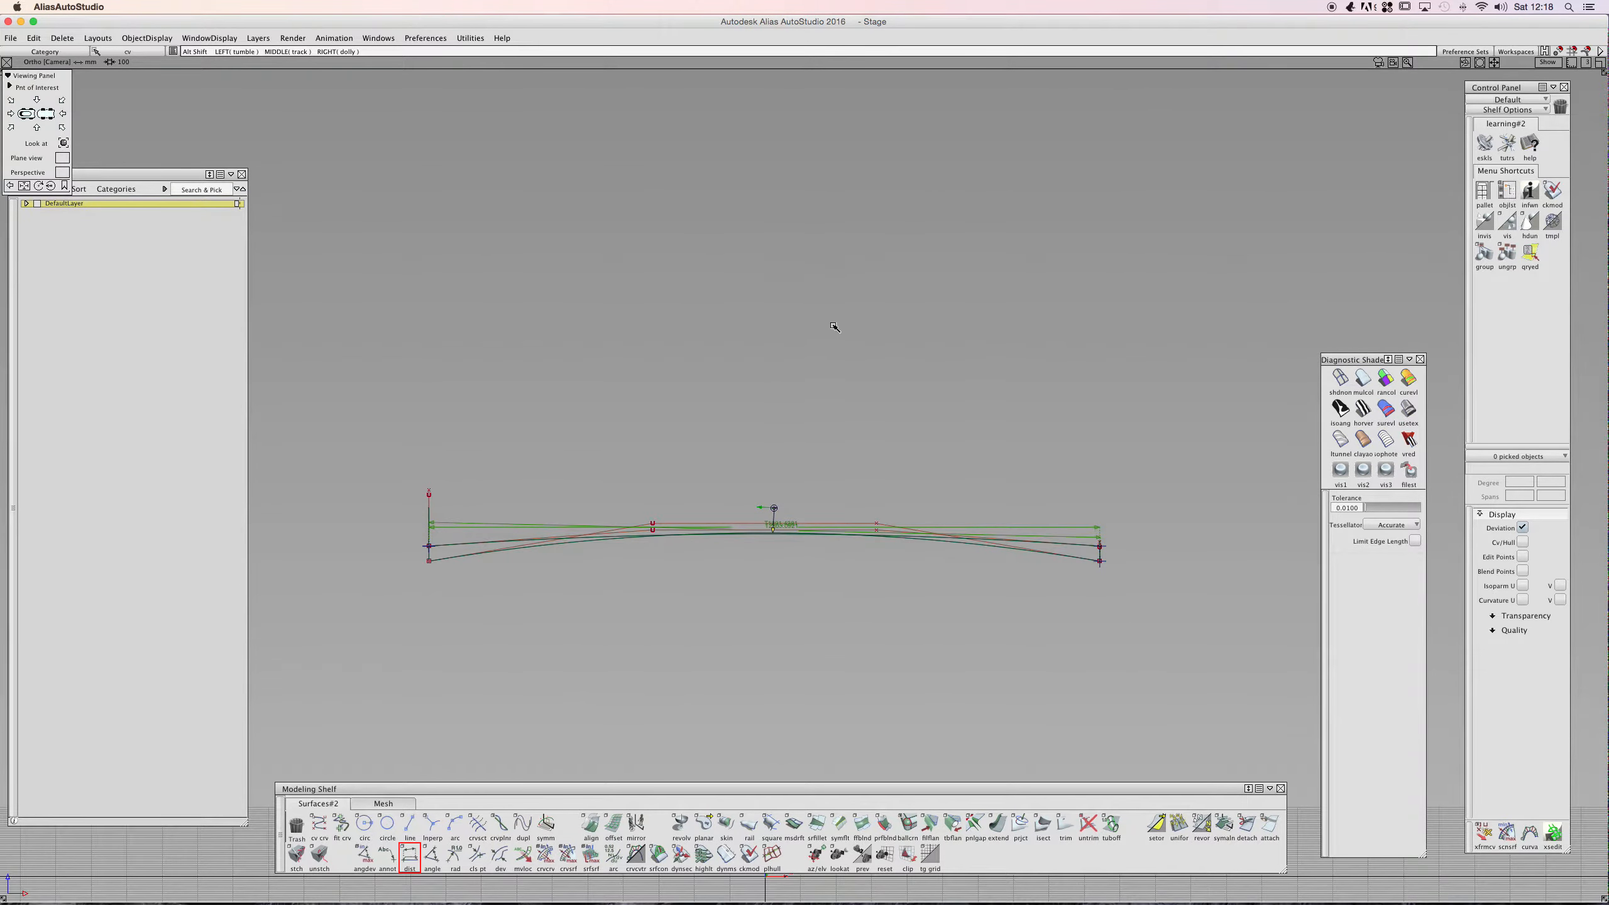
left_click_drag(833, 328, 842, 411, "alt+shift")
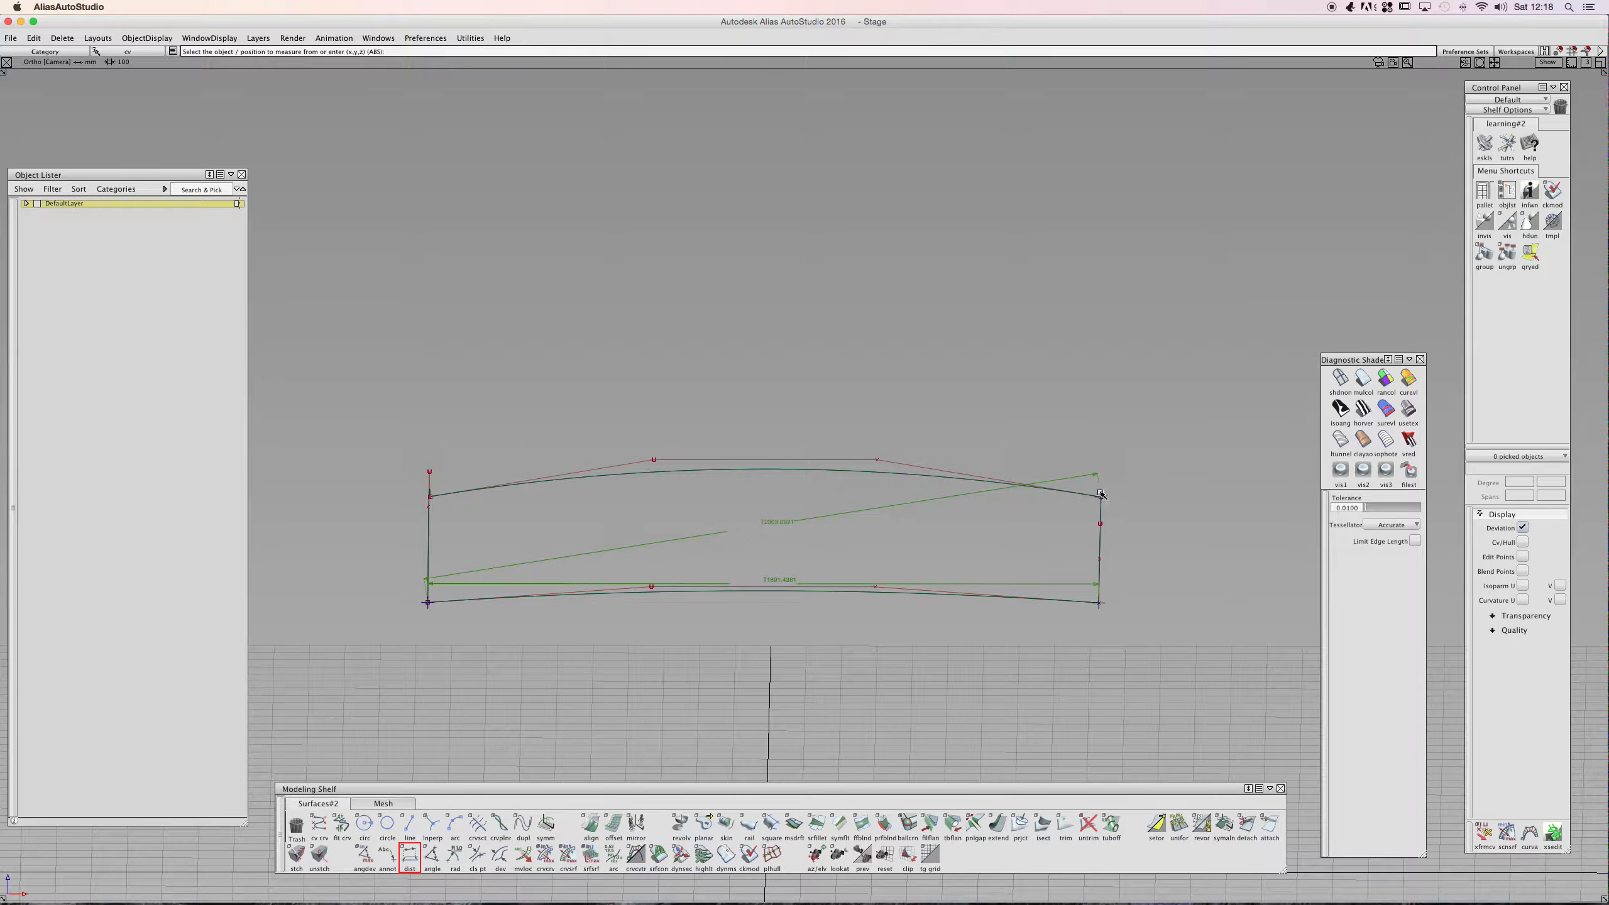
left_click_drag(1041, 503, 519, 550, "alt+shift")
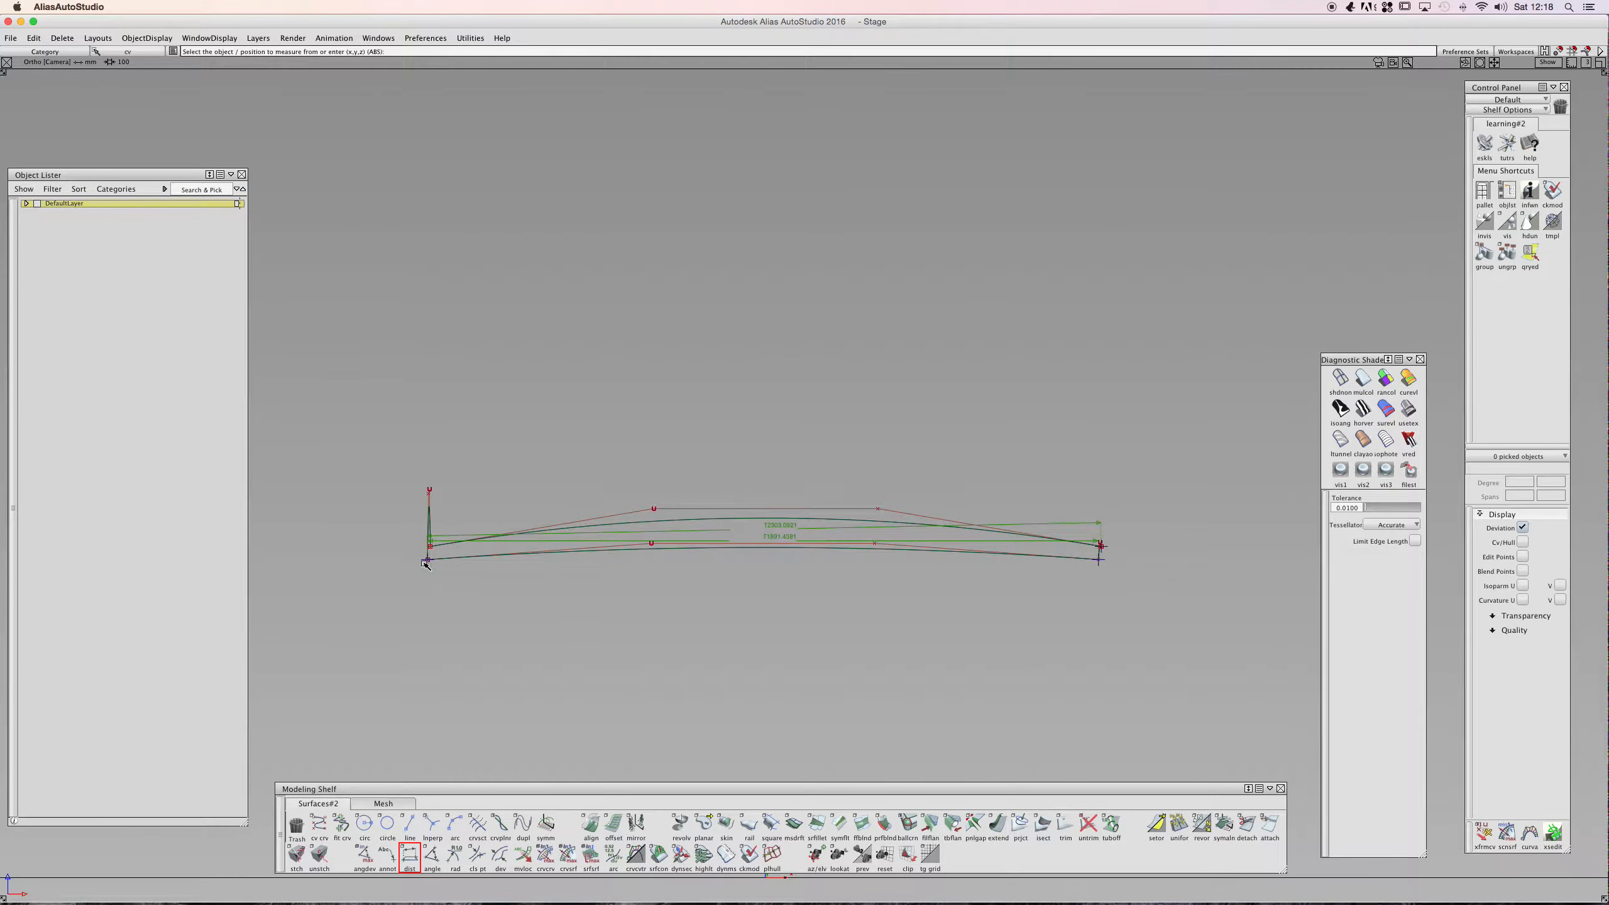
left_click_drag(424, 562, 432, 607, "alt+shift")
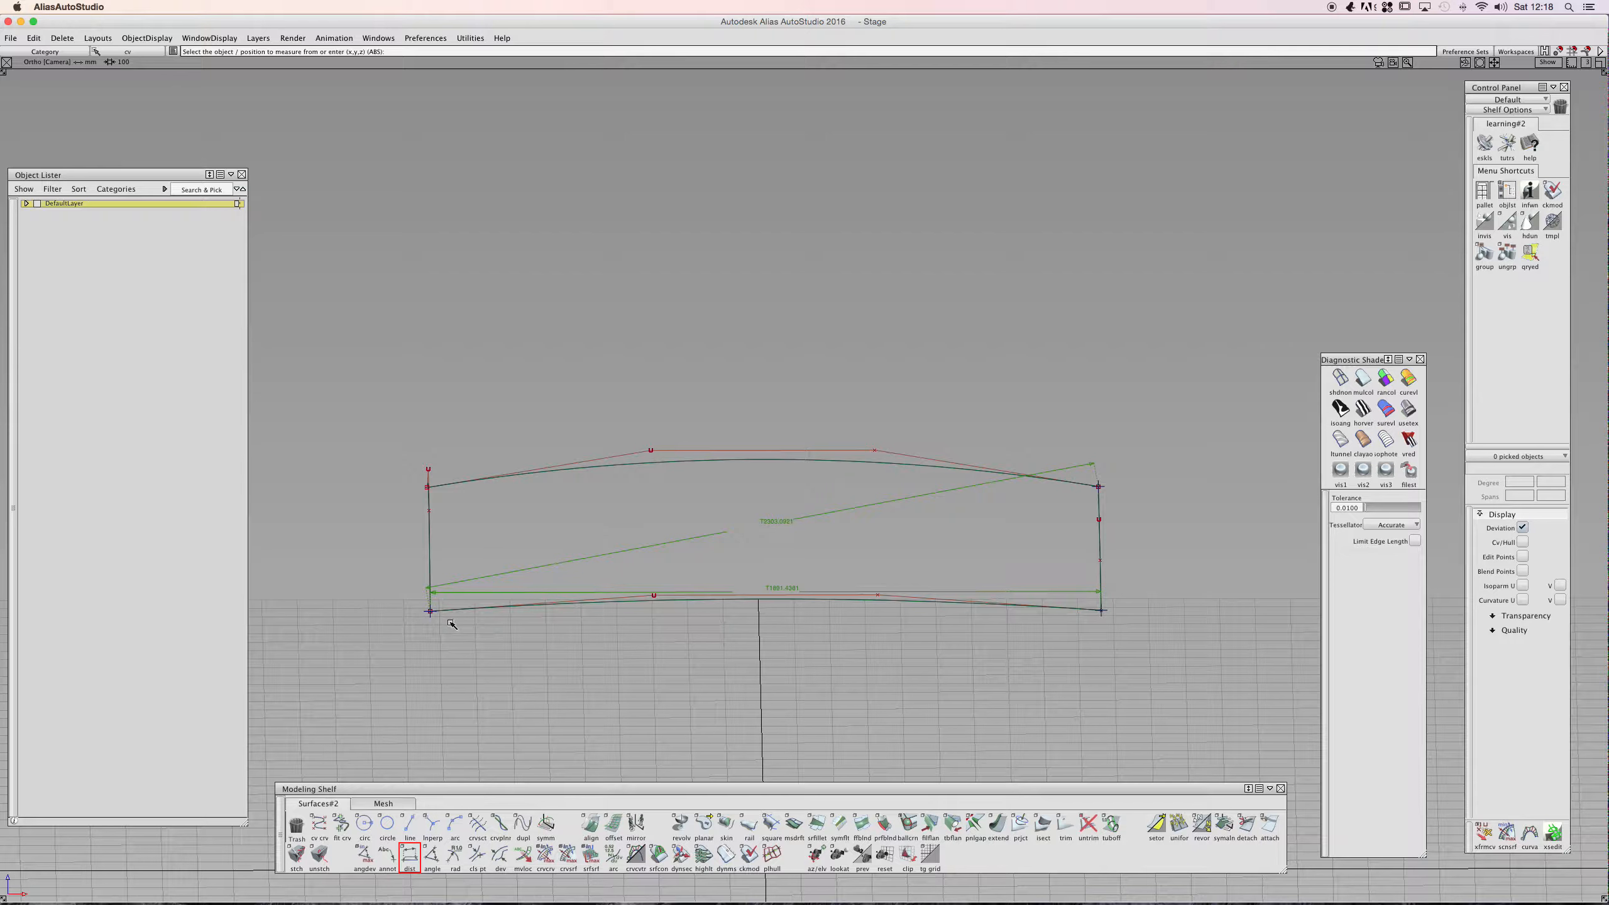
left_click_drag(1043, 532, 765, 607, "alt+shift")
- Switch the Distance tool to Projected length and measure between the surface's end corners in the left view
double_click(409, 854)
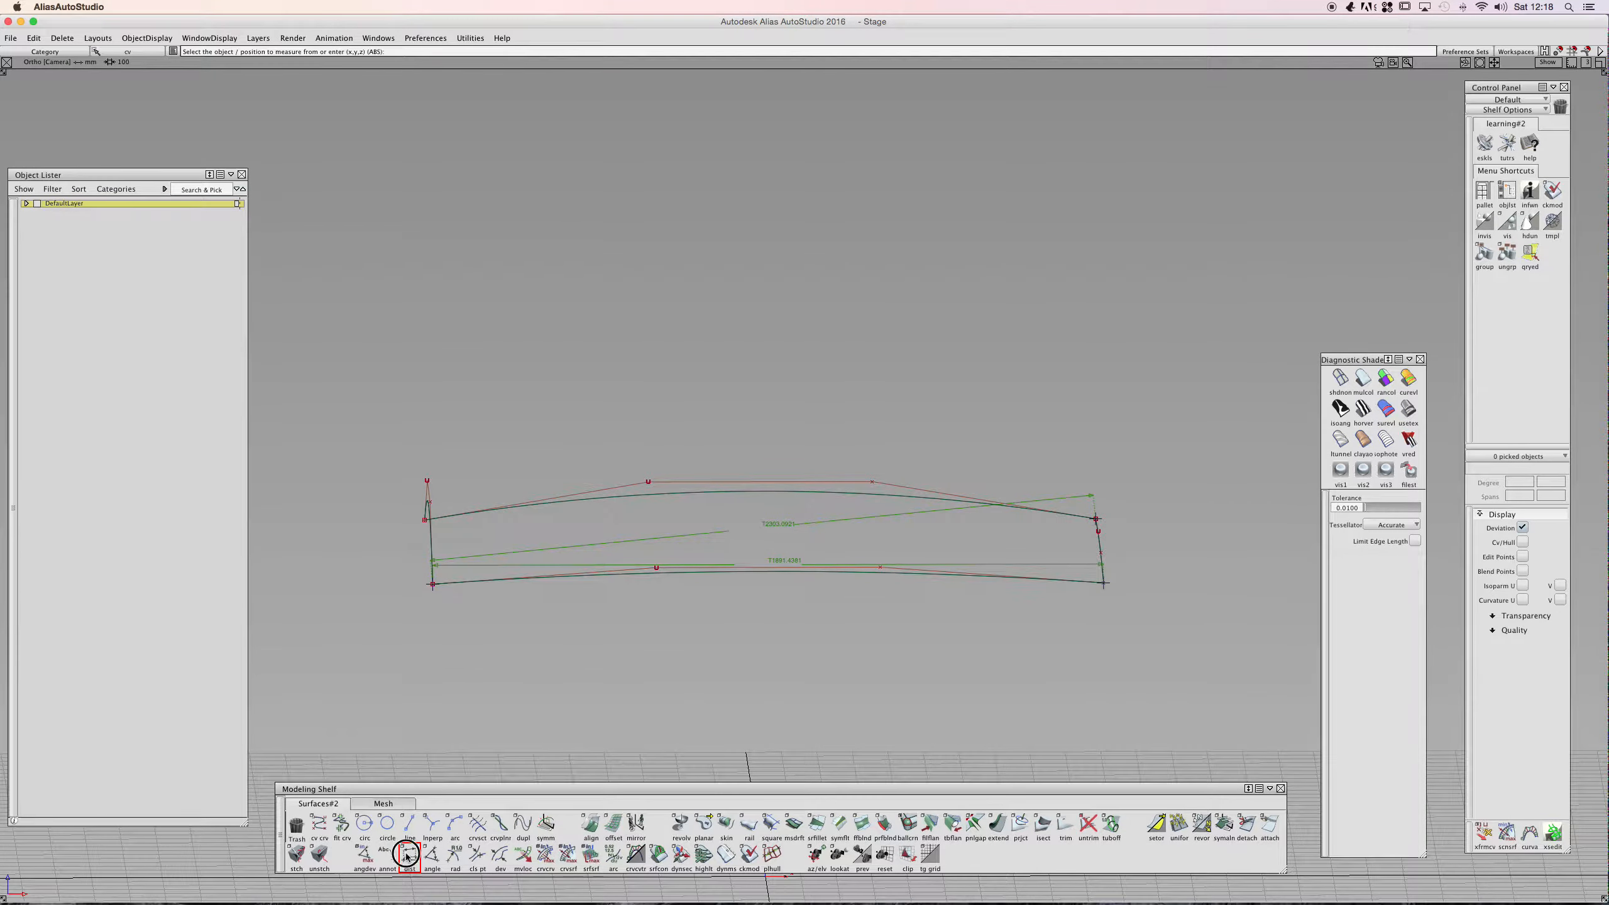
left_click(336, 186)
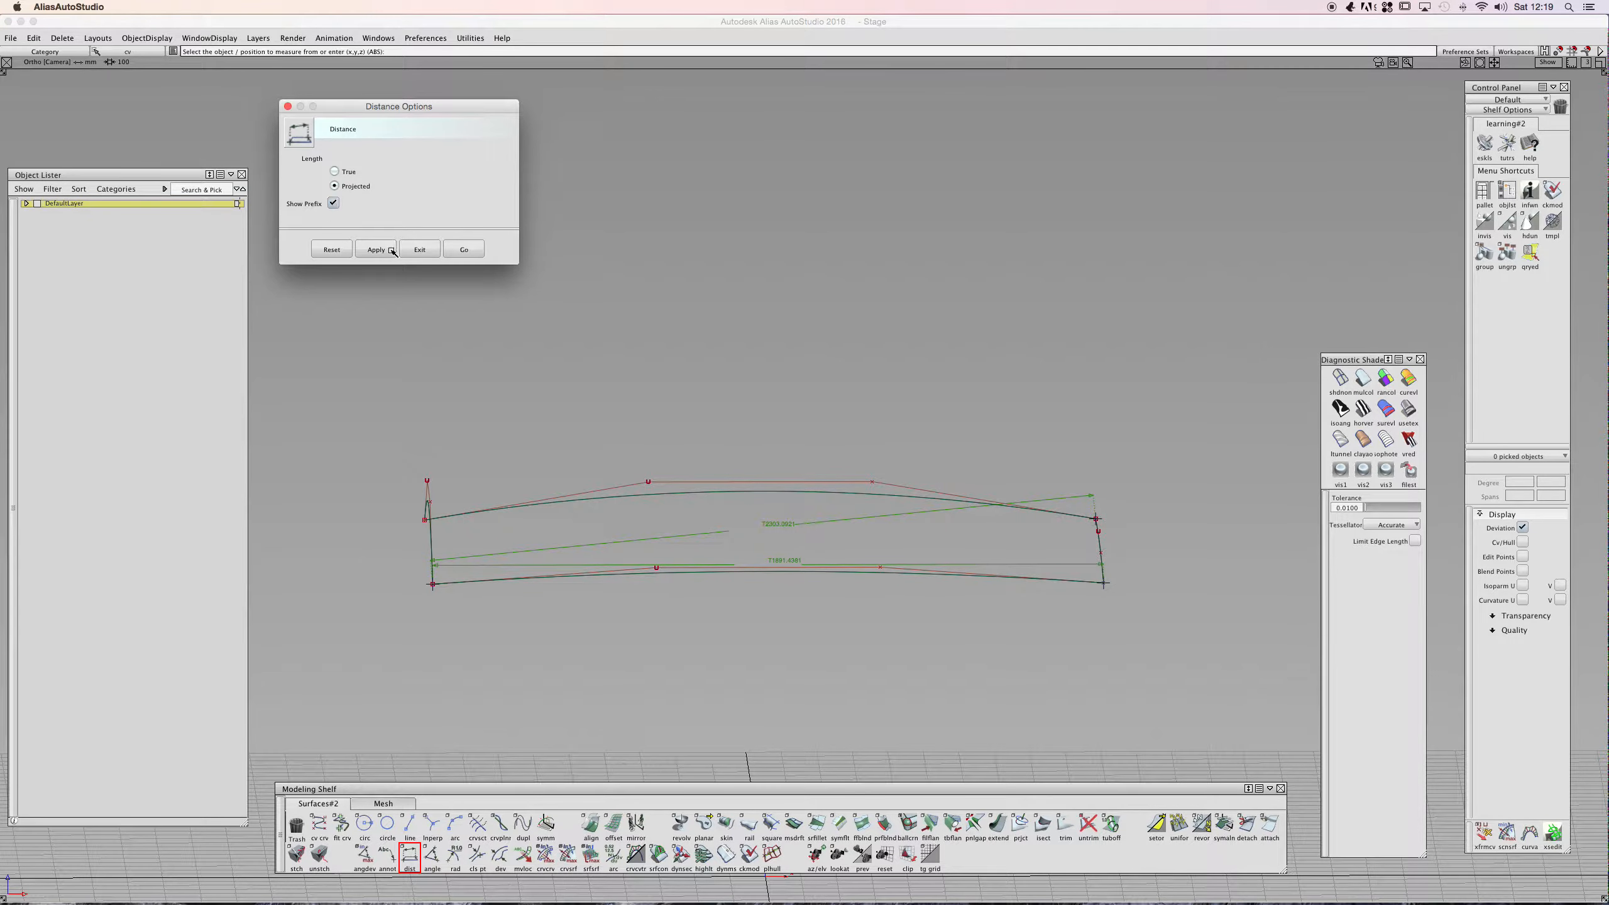
left_click(473, 249)
left_click(502, 284, "ctrl+shift")
key("alt+shift")
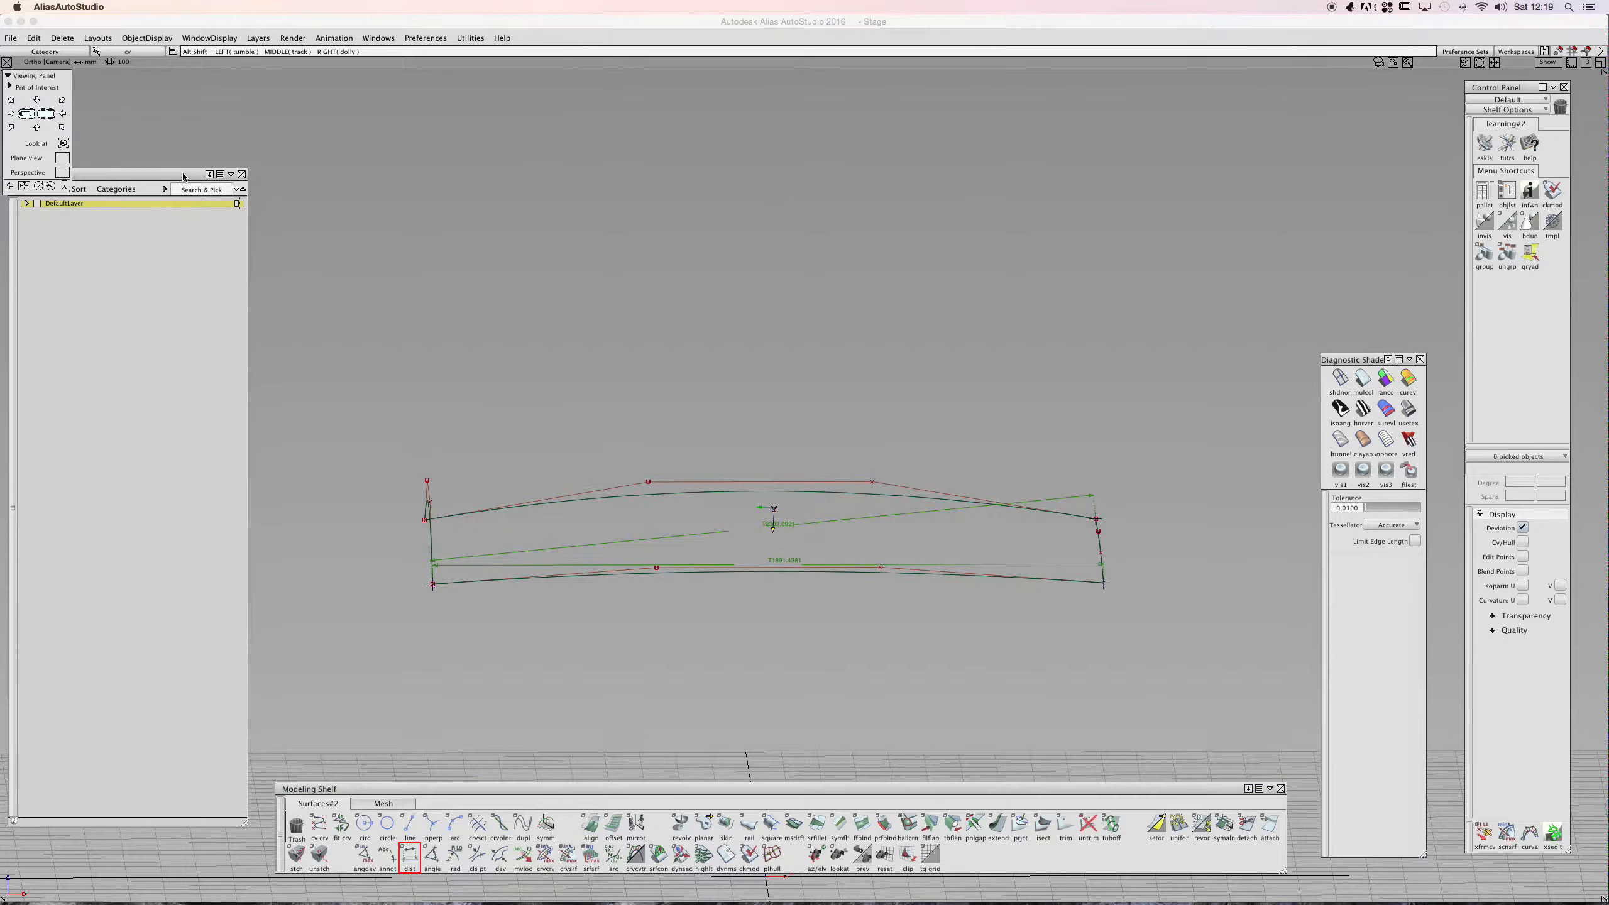
left_click(38, 129, "alt+shift")
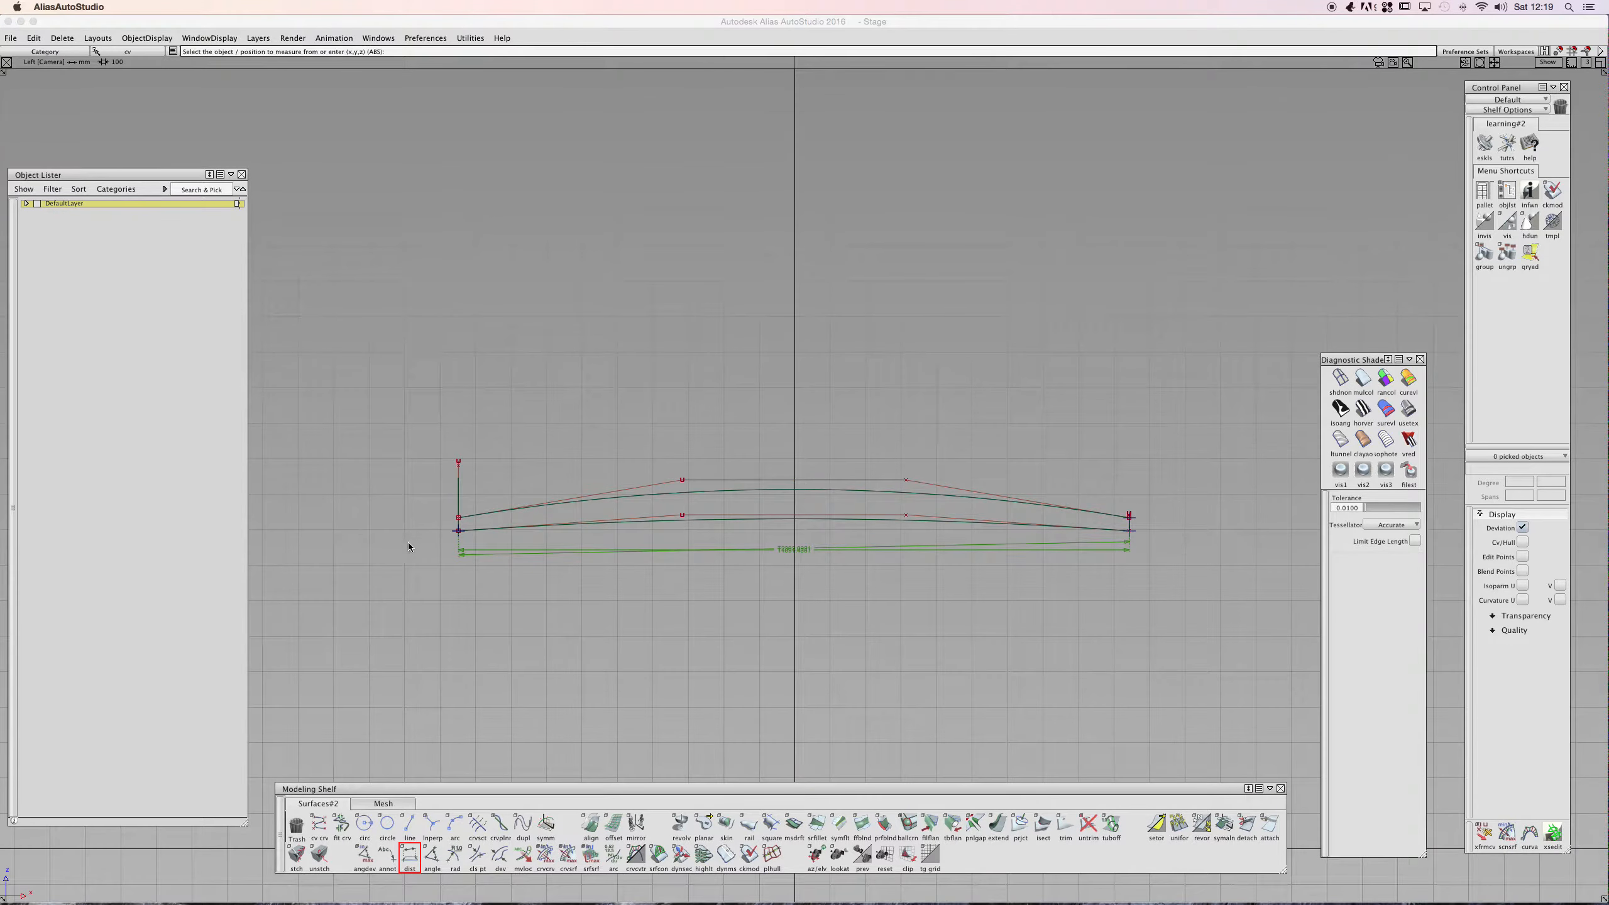
left_click(451, 537)
left_click(1140, 520)
- Switch the Distance tool back to True length and measure from the surface's lower-left corner to the point on its right edge
right_click_drag(805, 550, 930, 536, "alt+shift")
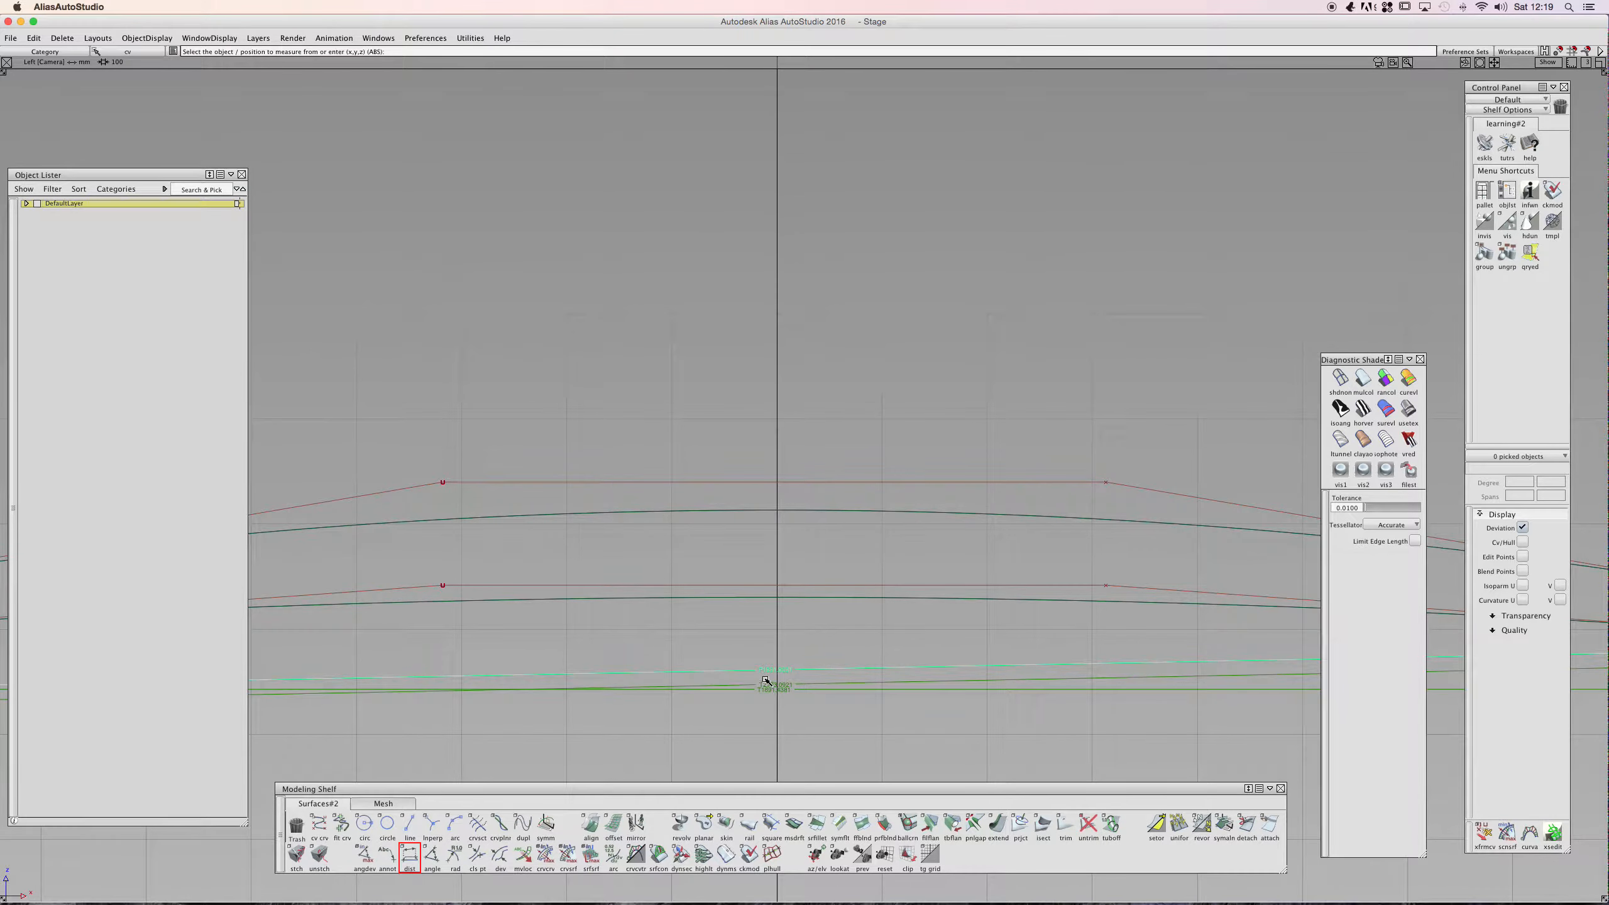
right_click_drag(832, 592, 704, 603, "alt+shift")
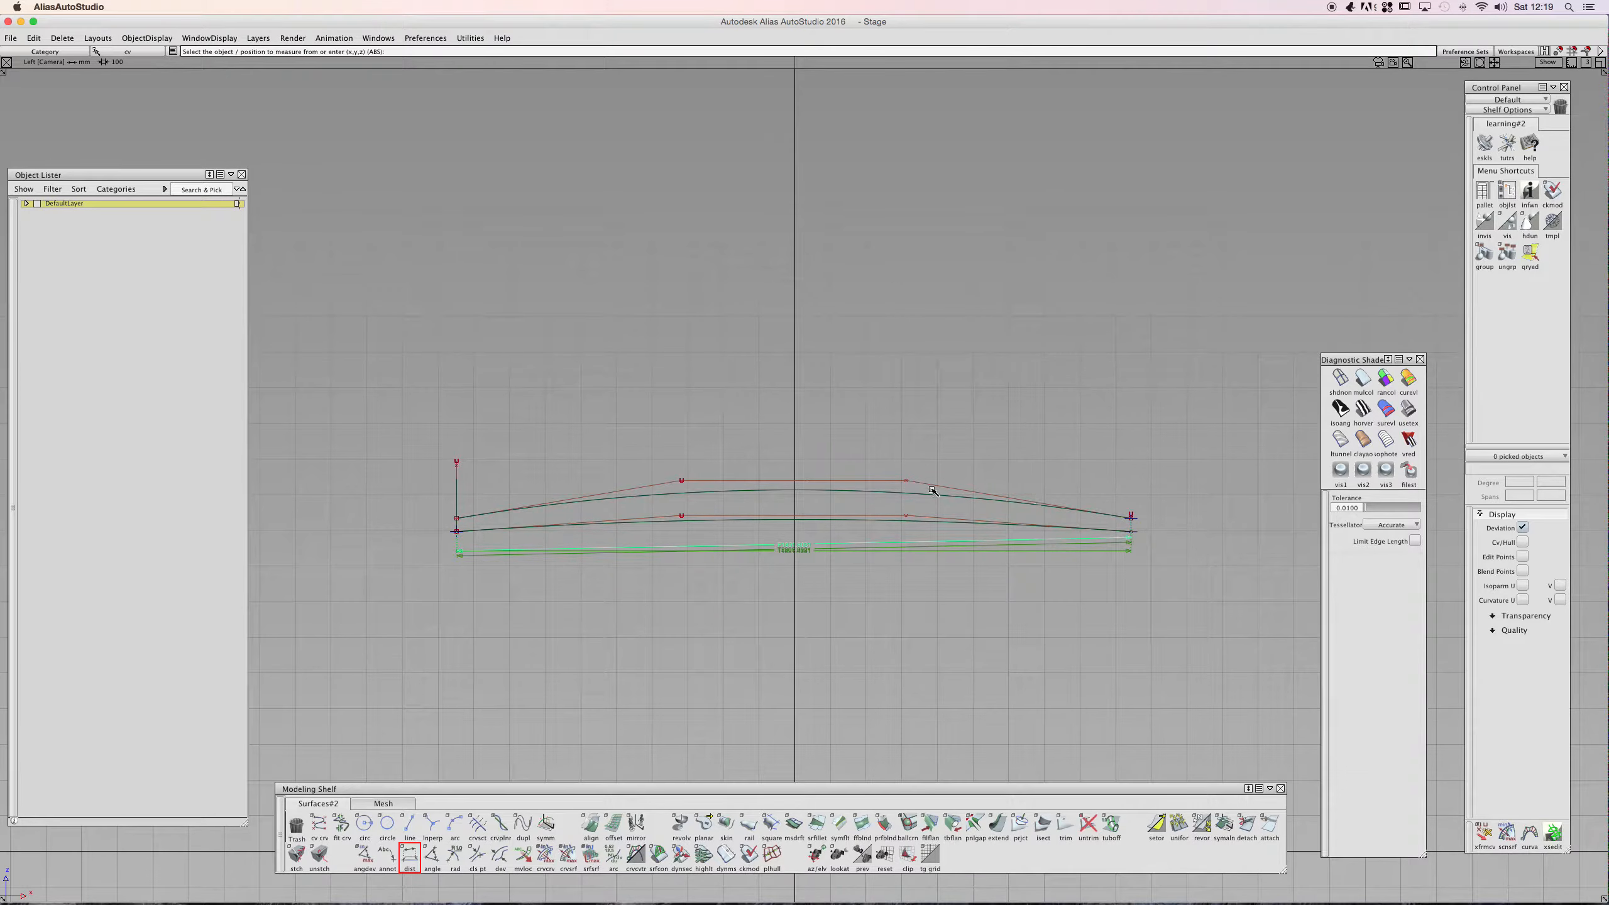
key("alt+shift")
left_click_drag(858, 476, 828, 654, "alt+shift")
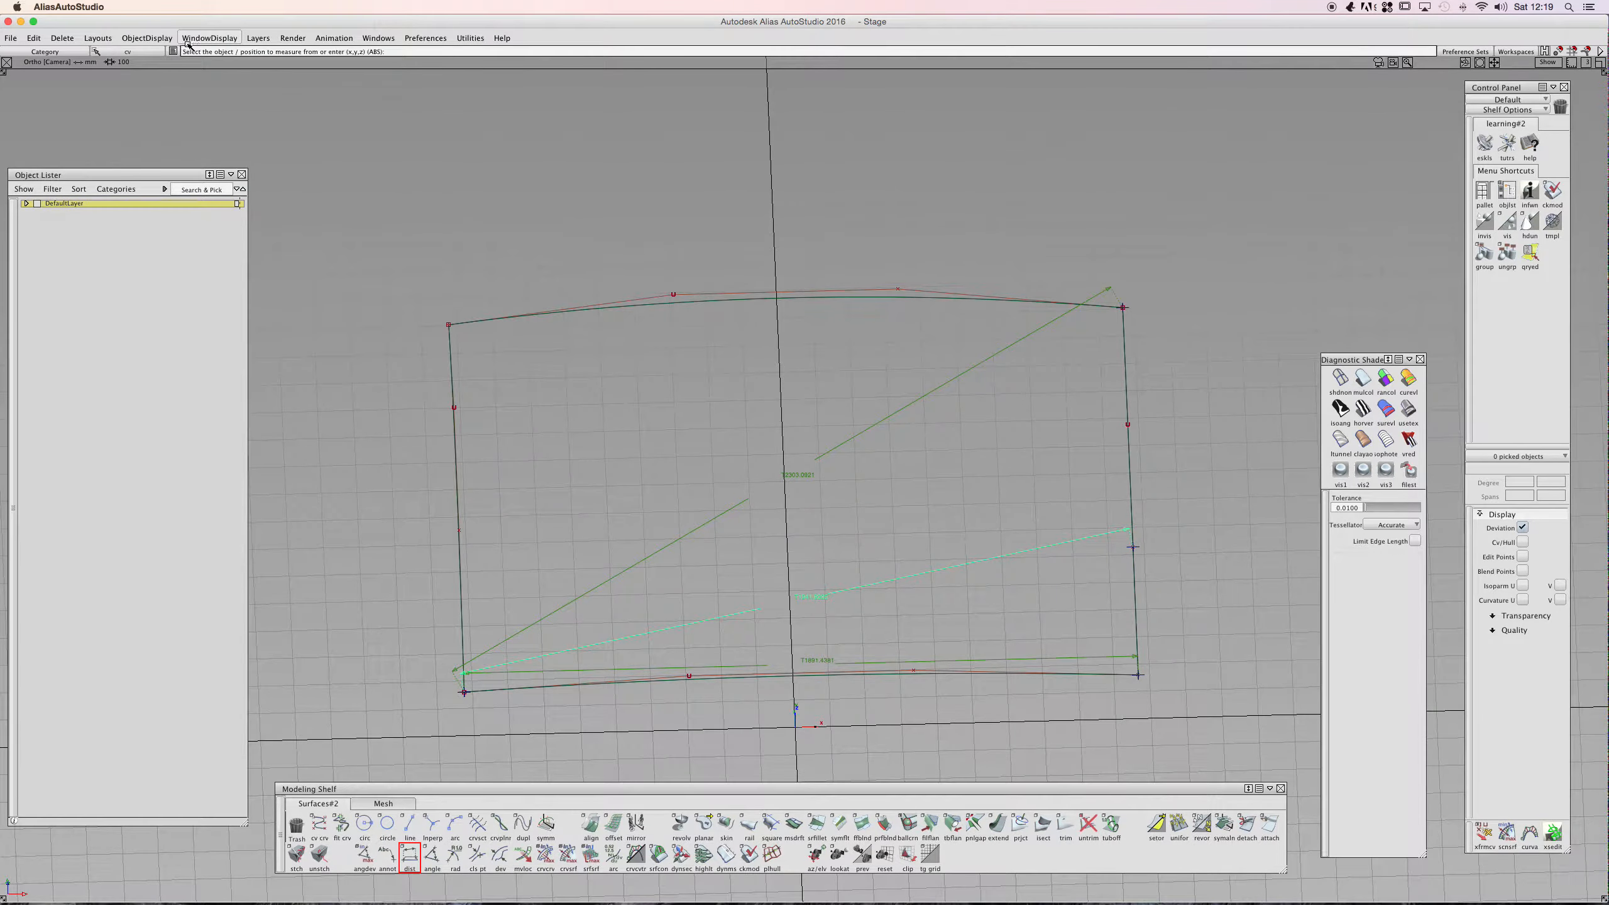
double_click(410, 853)
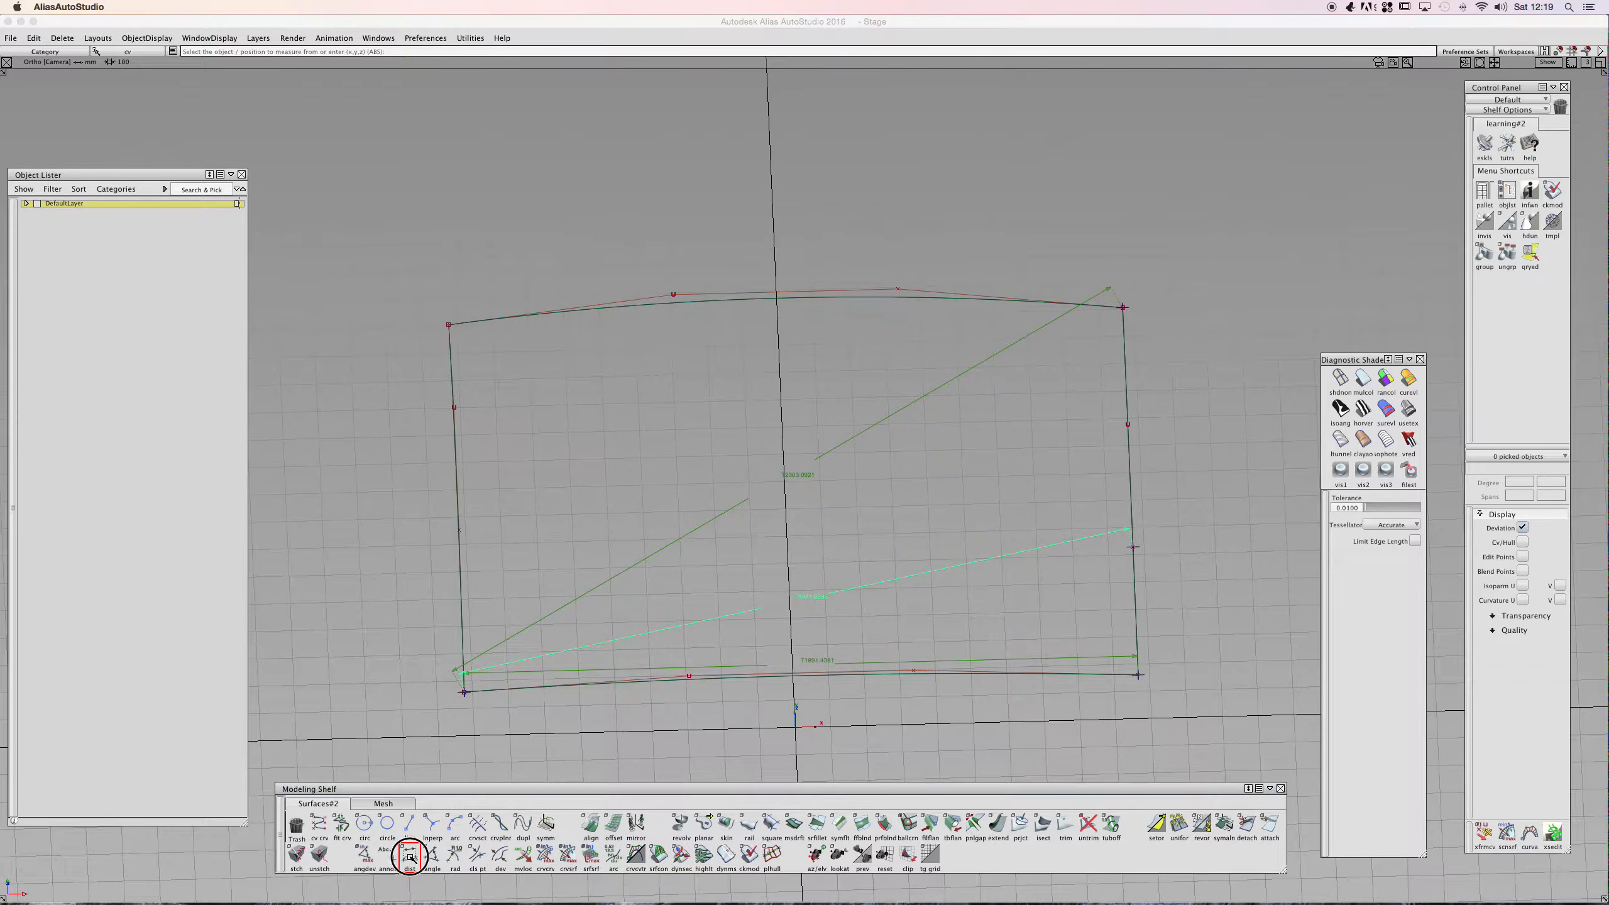
left_click(336, 171)
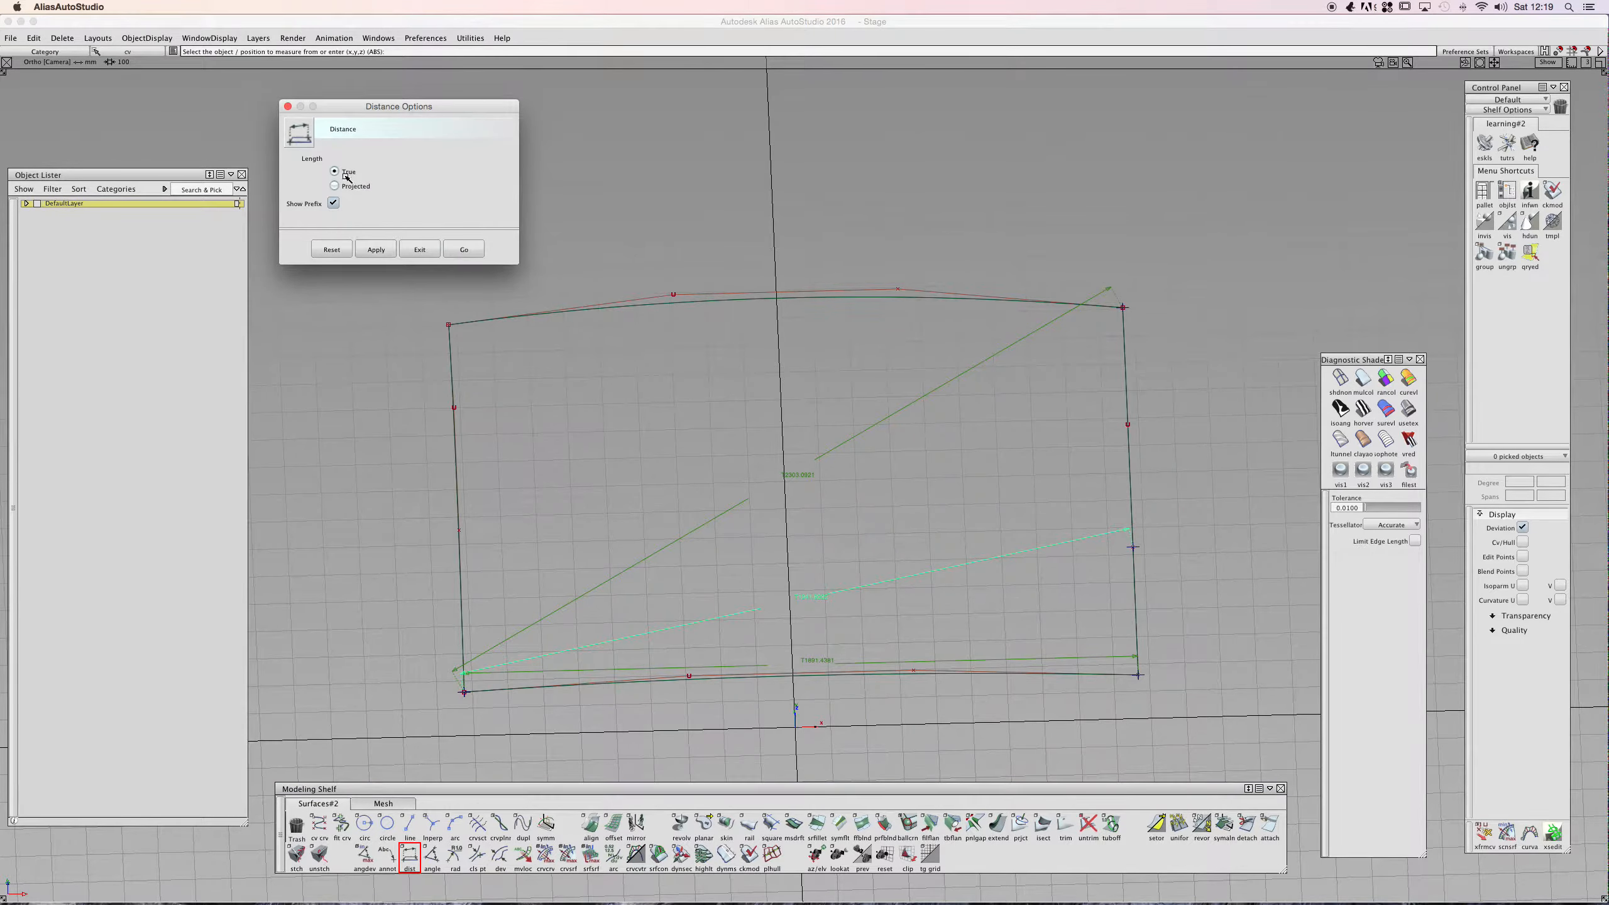
left_click(469, 249)
left_click(464, 693)
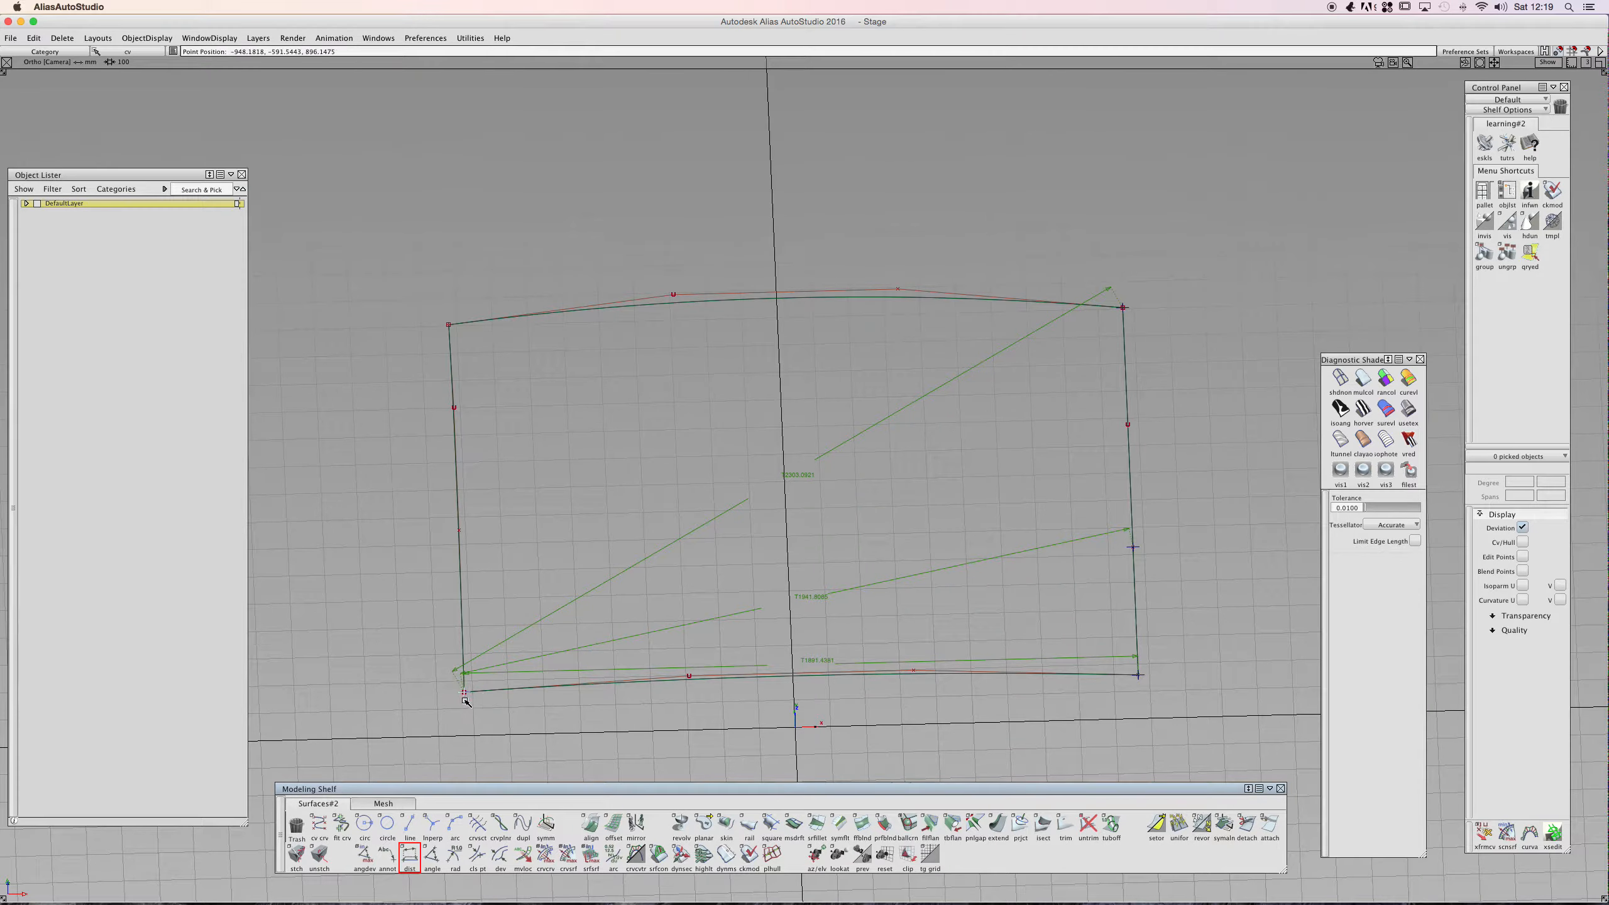
left_click(1141, 547)
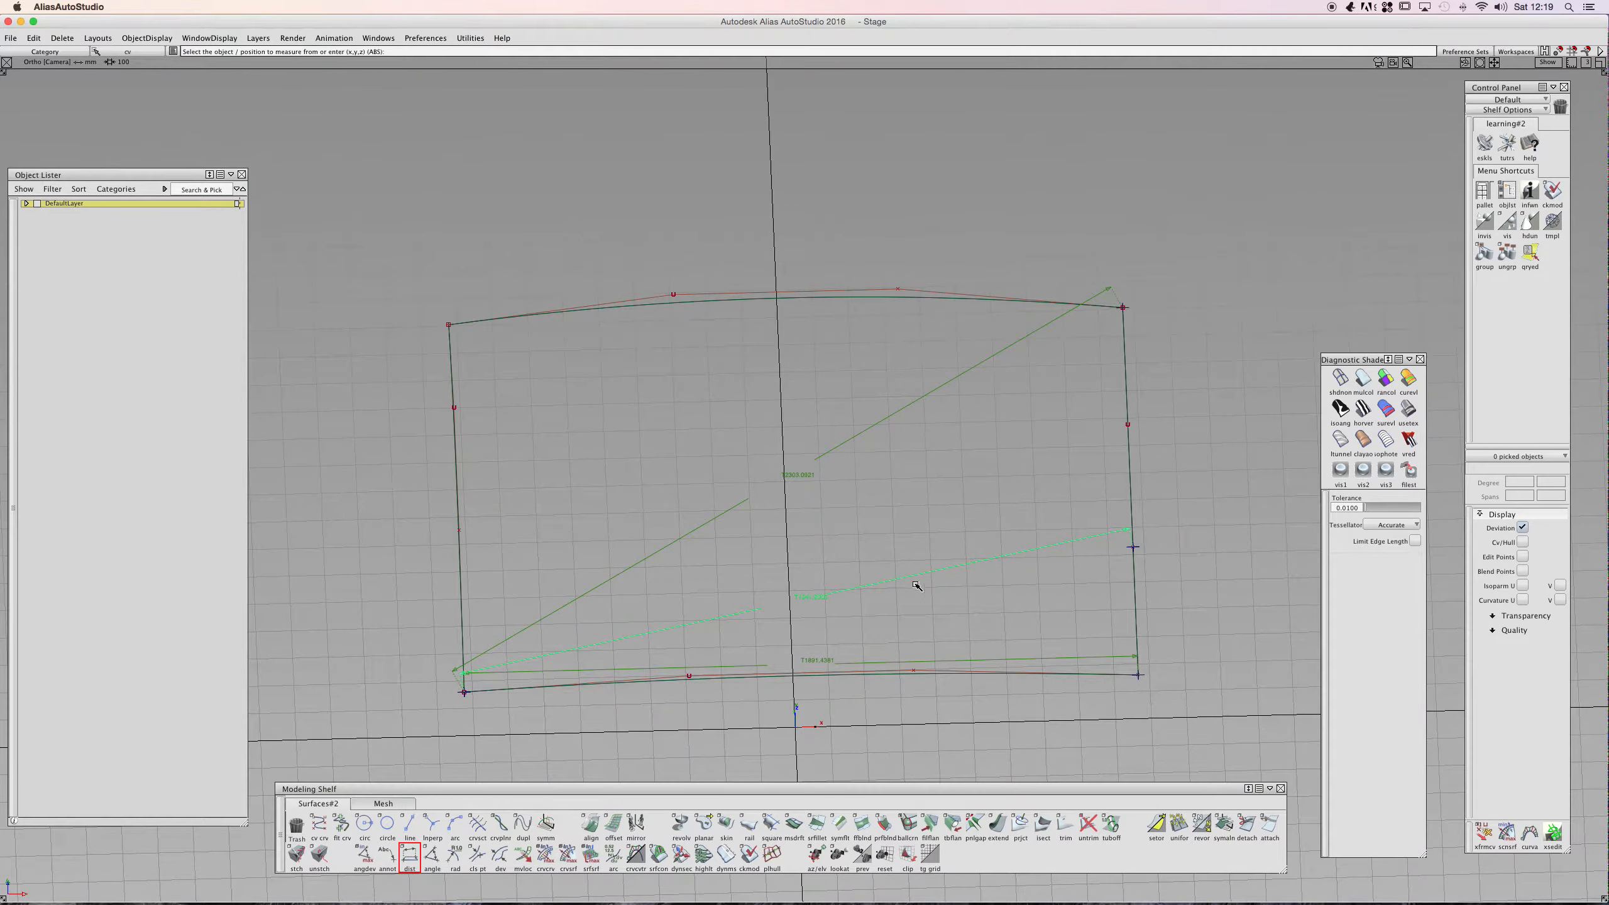
- Examine the true and projected distance measurements from several angles and in the left view
left_click_drag(915, 587, 822, 617, "alt+shift")
right_click_drag(821, 618, 964, 610, "alt+shift")
middle_click_drag(963, 610, 830, 593, "alt+shift")
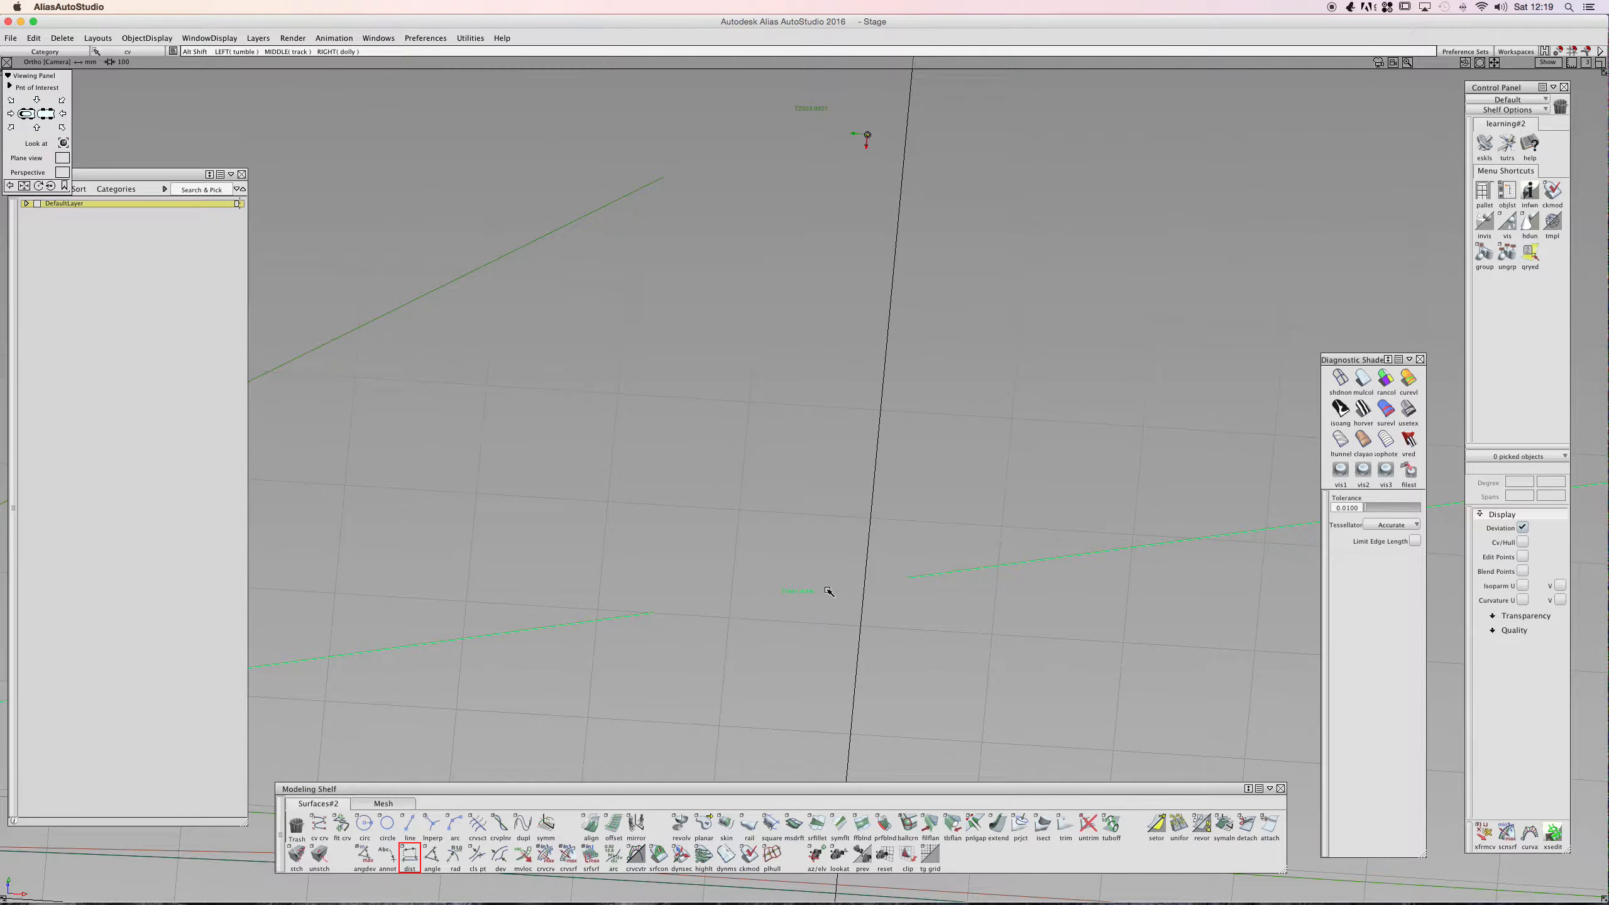
left_click_drag(798, 603, 880, 427, "alt+shift")
right_click_drag(880, 428, 804, 467, "alt+shift")
middle_click_drag(804, 467, 826, 488, "alt+shift")
middle_click_drag(853, 275, 780, 378, "alt+shift")
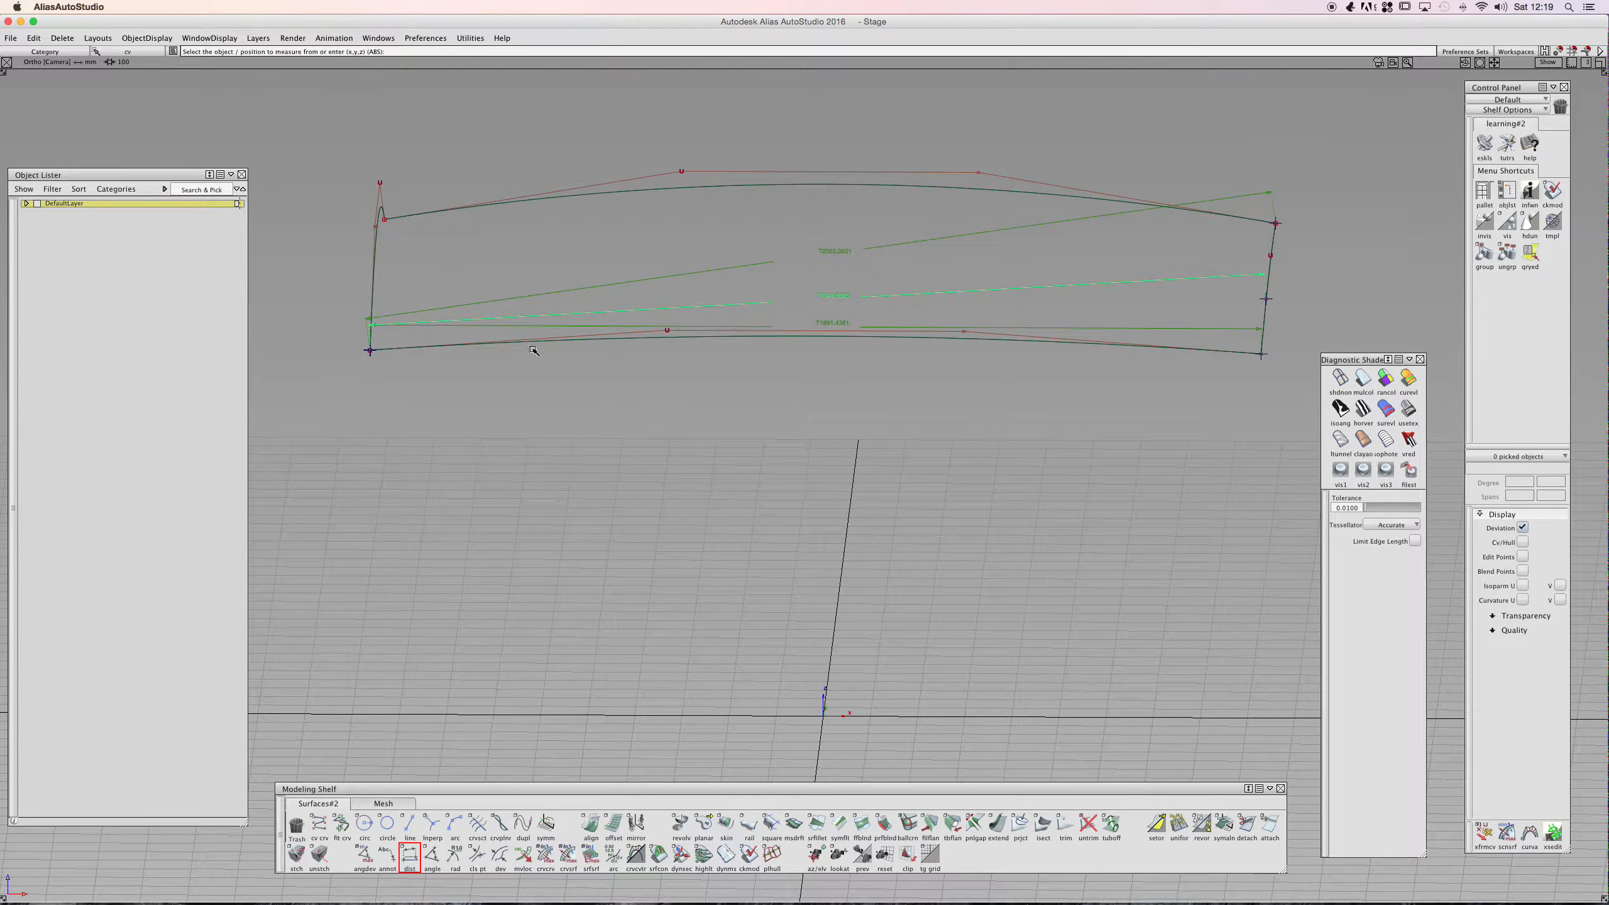
key("alt+shift")
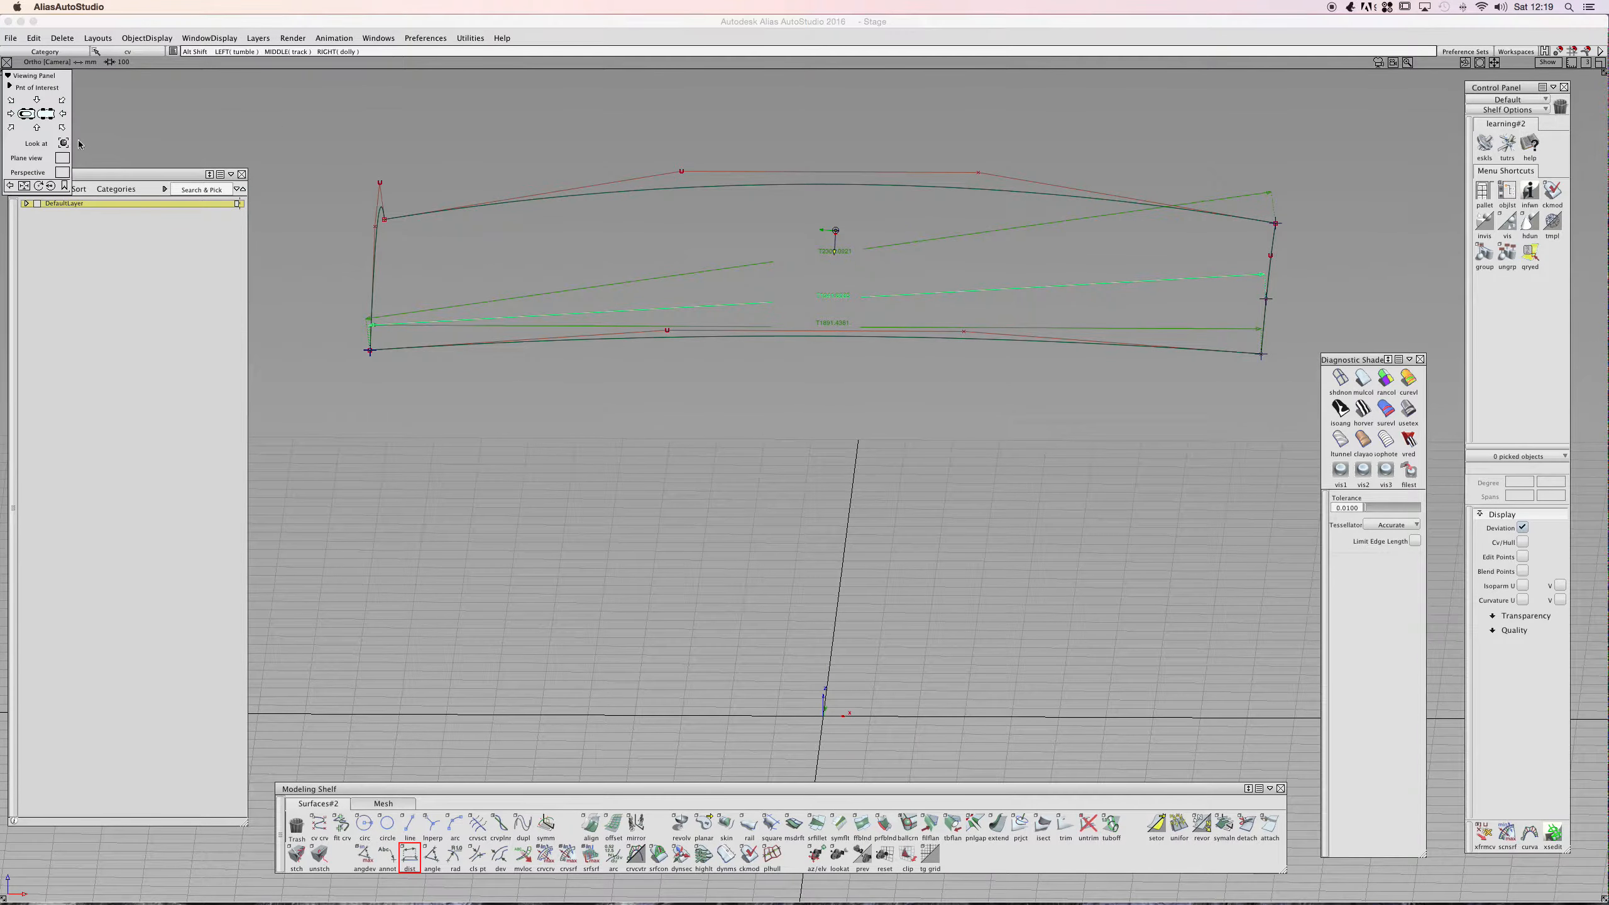
left_click(37, 128, "alt+shift")
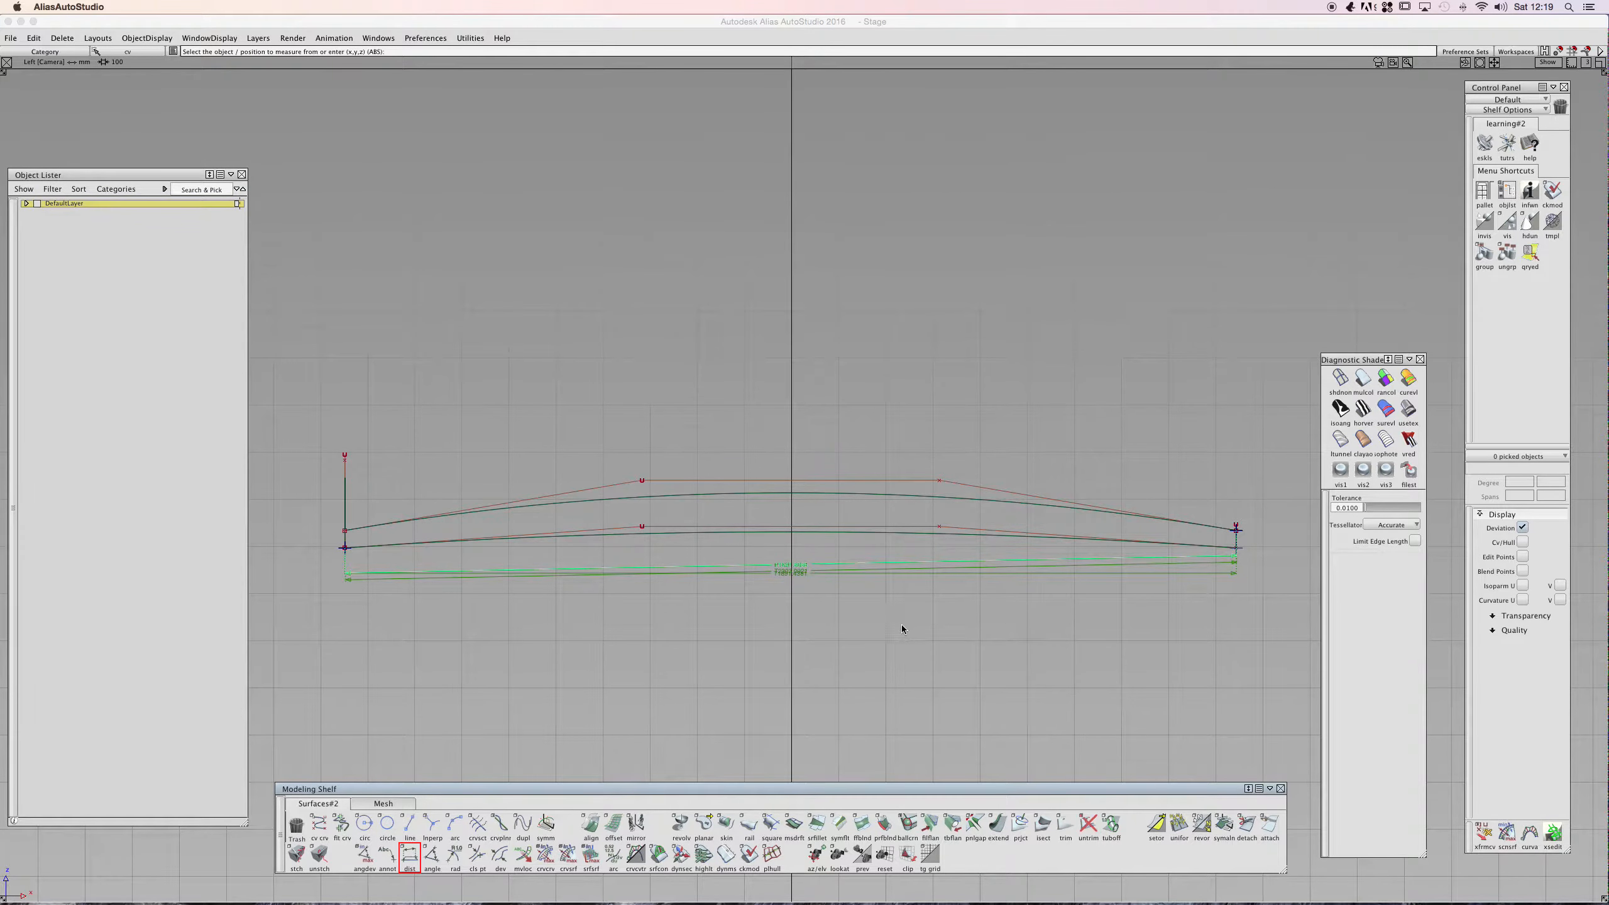
left_click_drag(531, 388, 363, 295, "alt+shift")
double_click(410, 855)
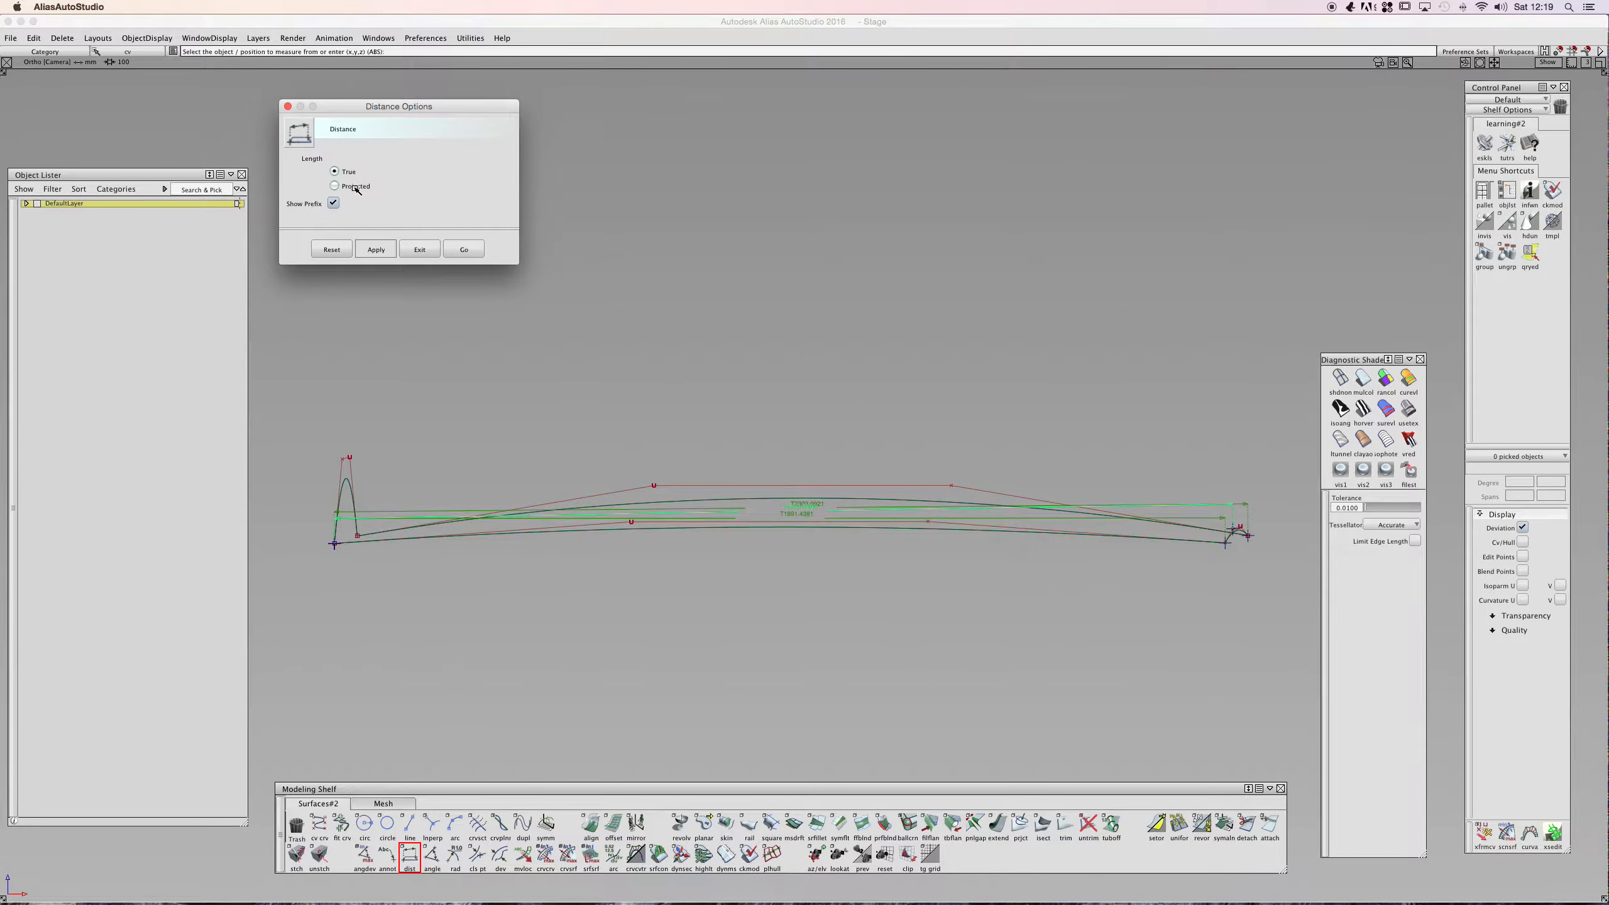
left_click(460, 248)
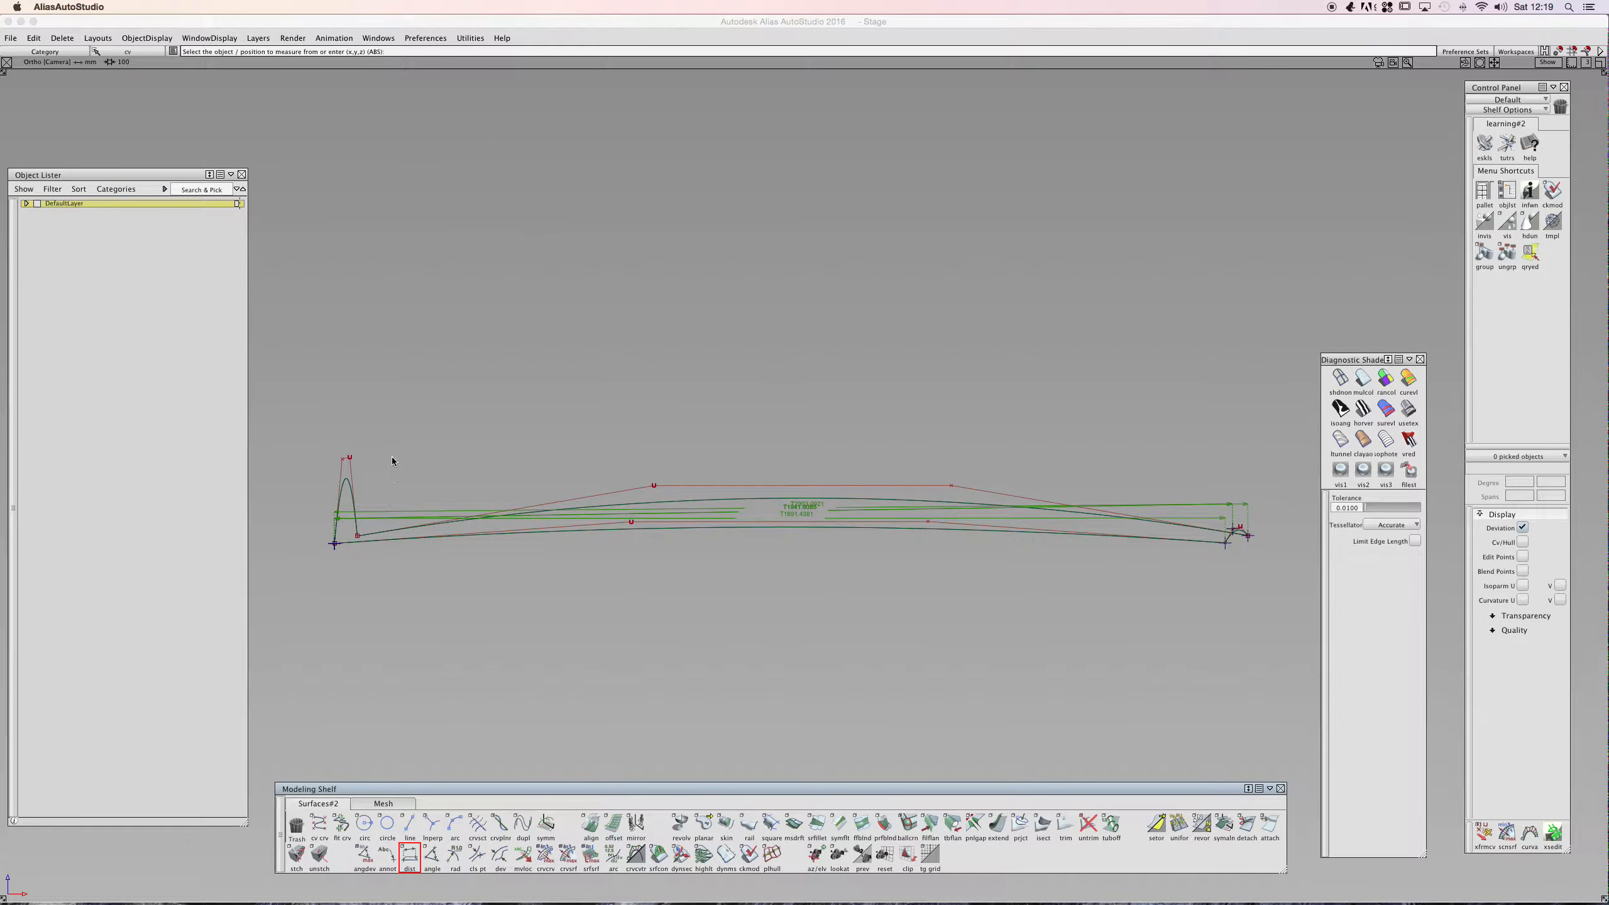
key("alt+shift")
left_click(36, 128)
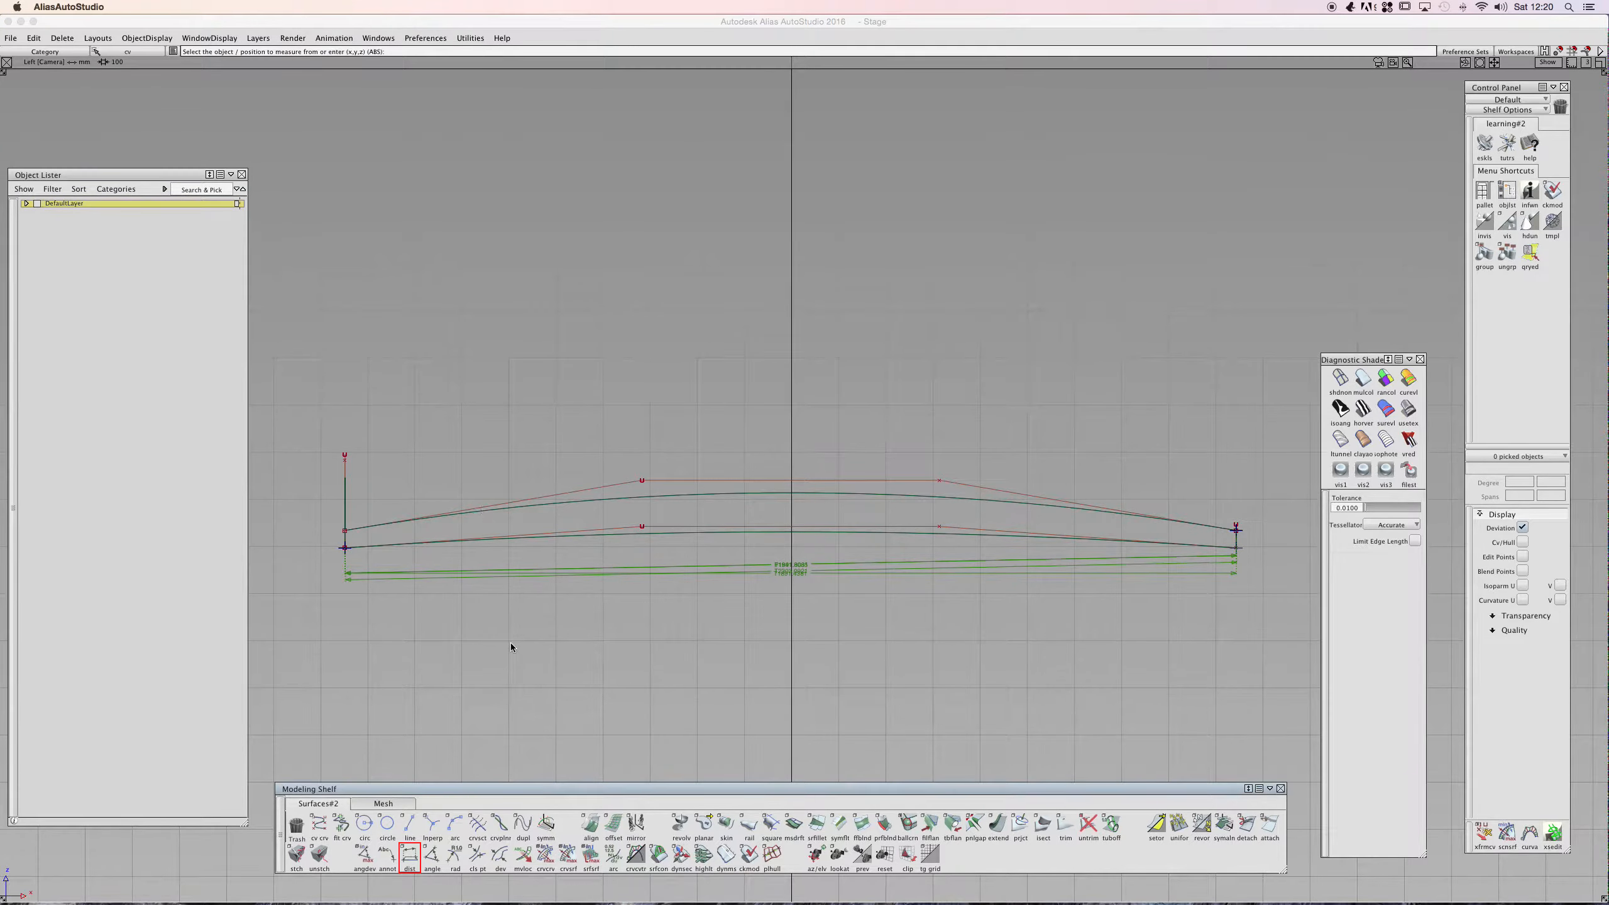
- Select all the distance locators and delete them
left_click(623, 555, "ctrl+shift")
left_click_drag(624, 554, 607, 585, "ctrl+shift")
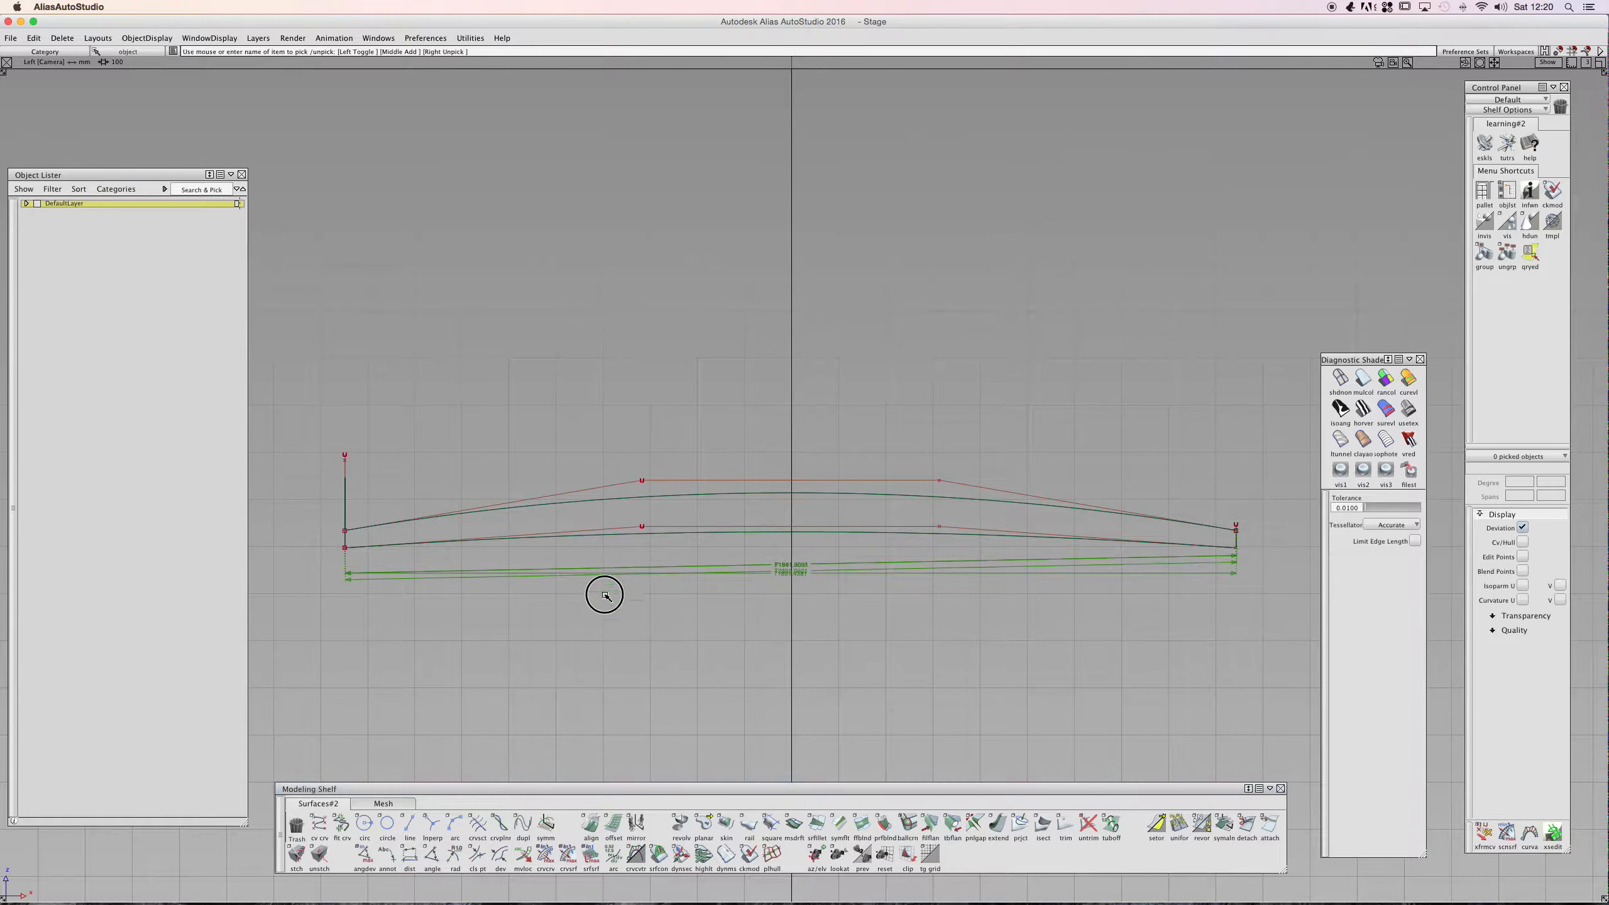
left_click(577, 549, "ctrl+shift")
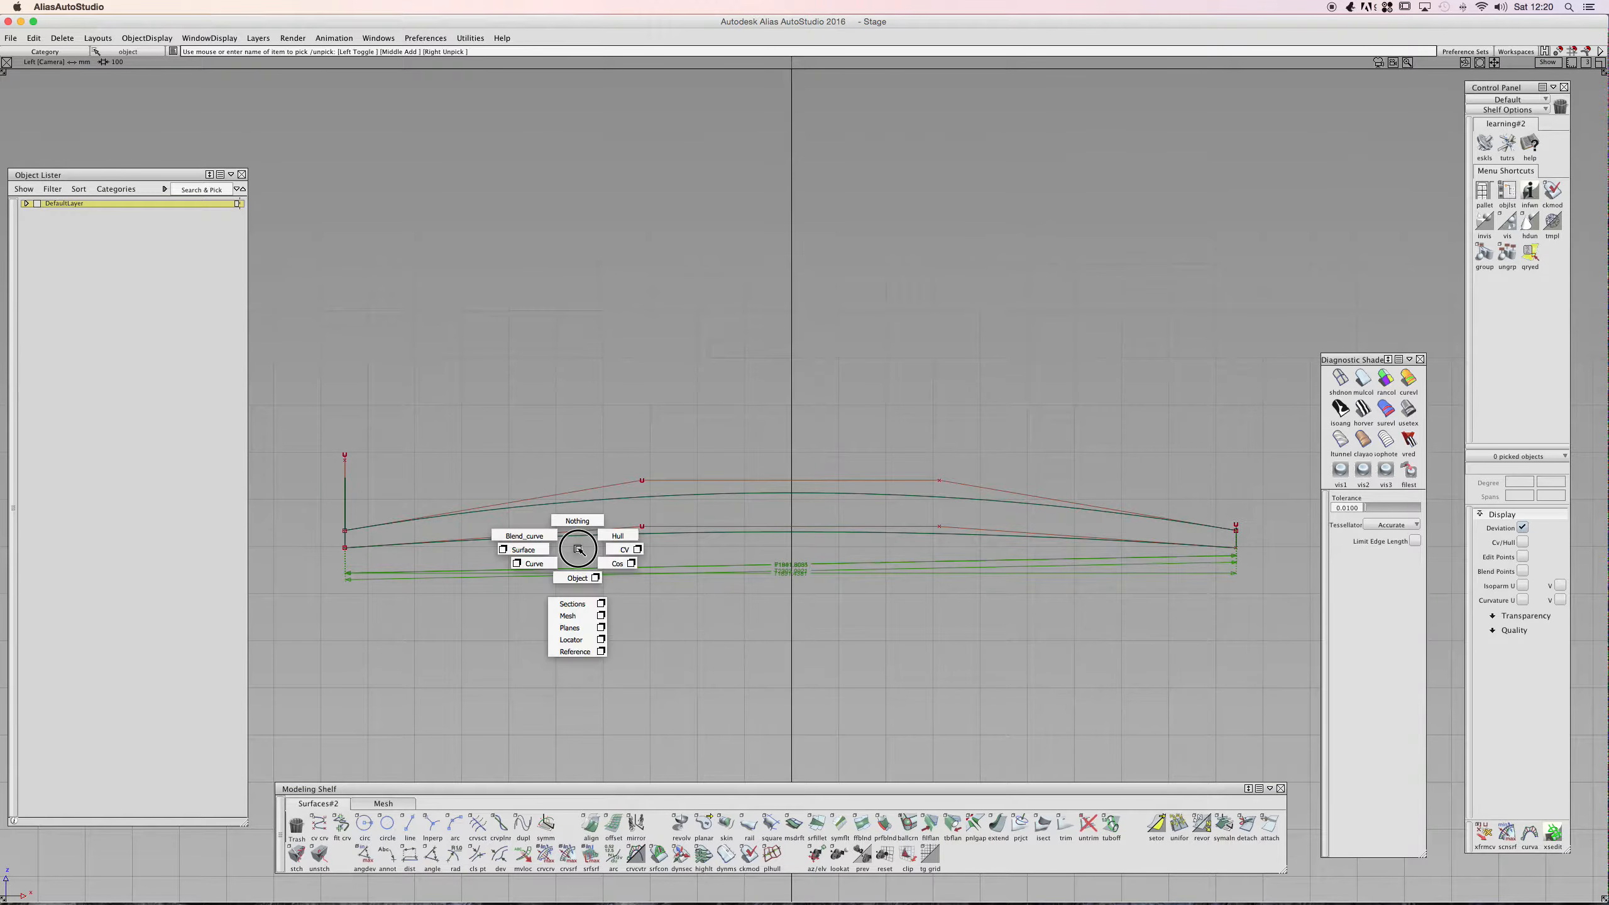
left_click_drag(577, 549, 572, 639, "ctrl+shift")
left_click_drag(448, 610, 309, 541)
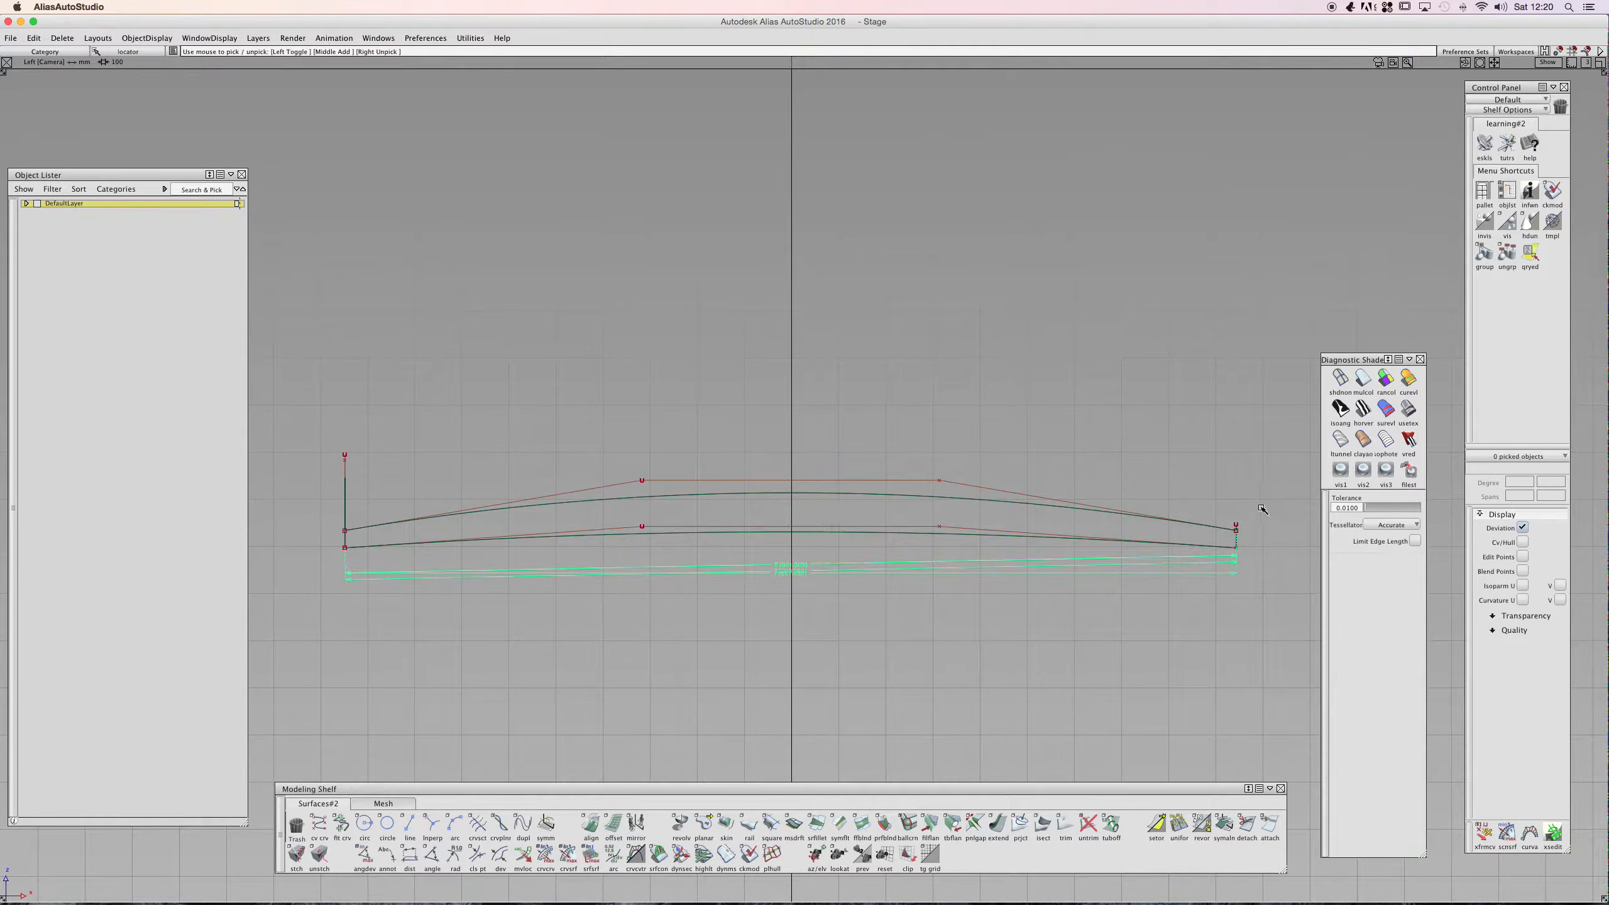
left_click_drag(1259, 513, 1196, 580)
key("Delete")
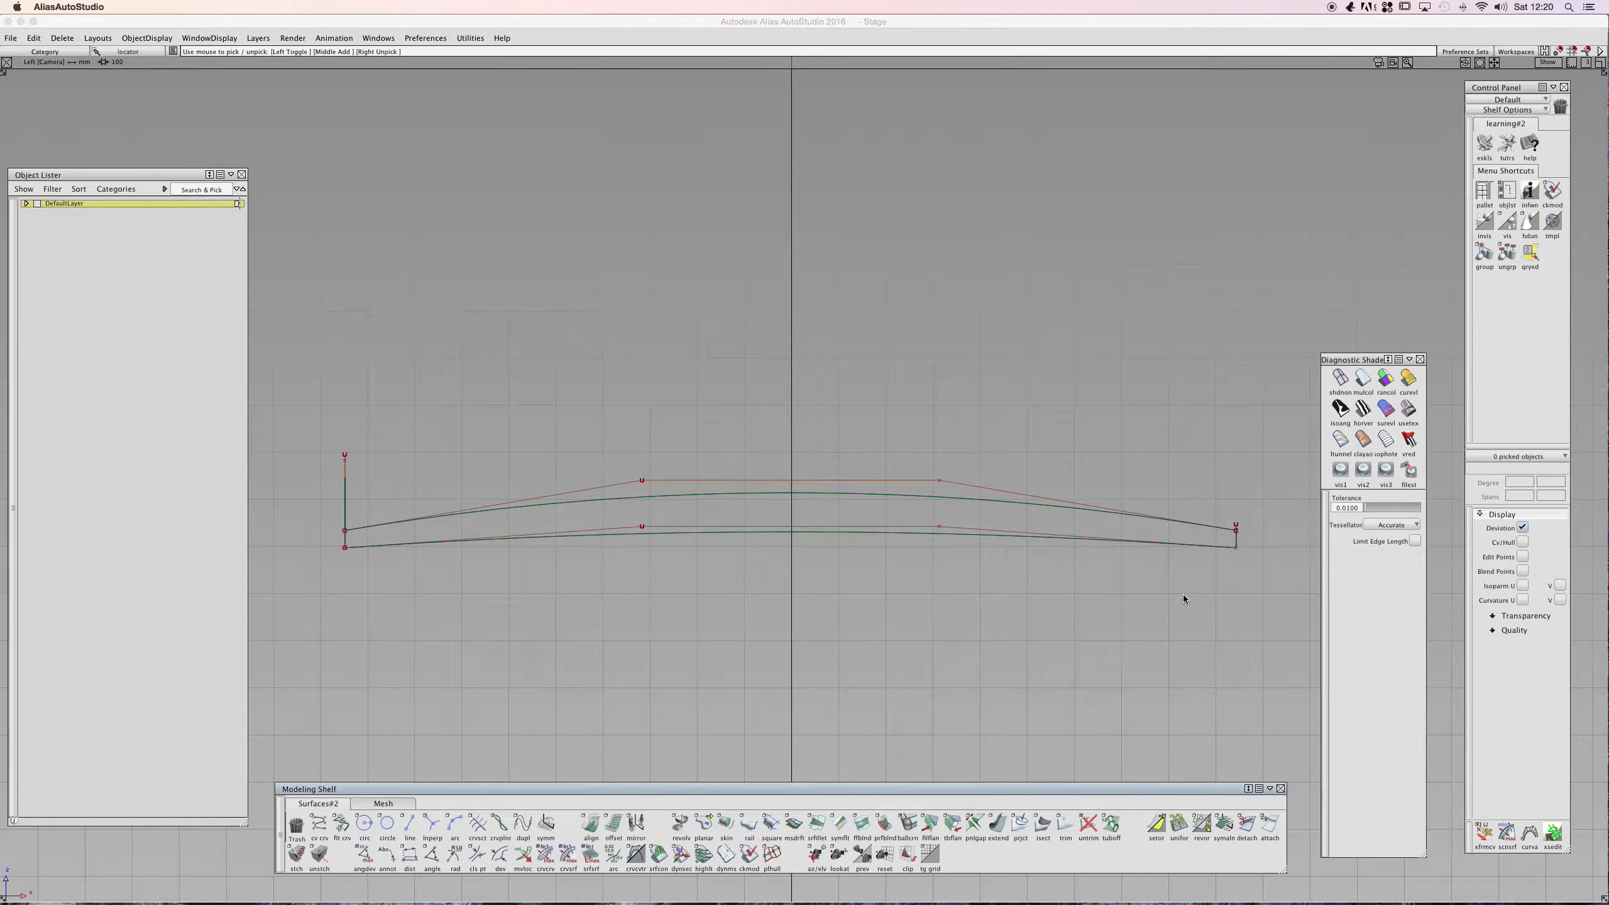
- Measure an angle with the Angle tool in the left view, starting at the surface's left end corner and its right end corner
left_click_drag(678, 433, 782, 532, "alt+shift")
right_click_drag(782, 533, 753, 538, "alt+shift")
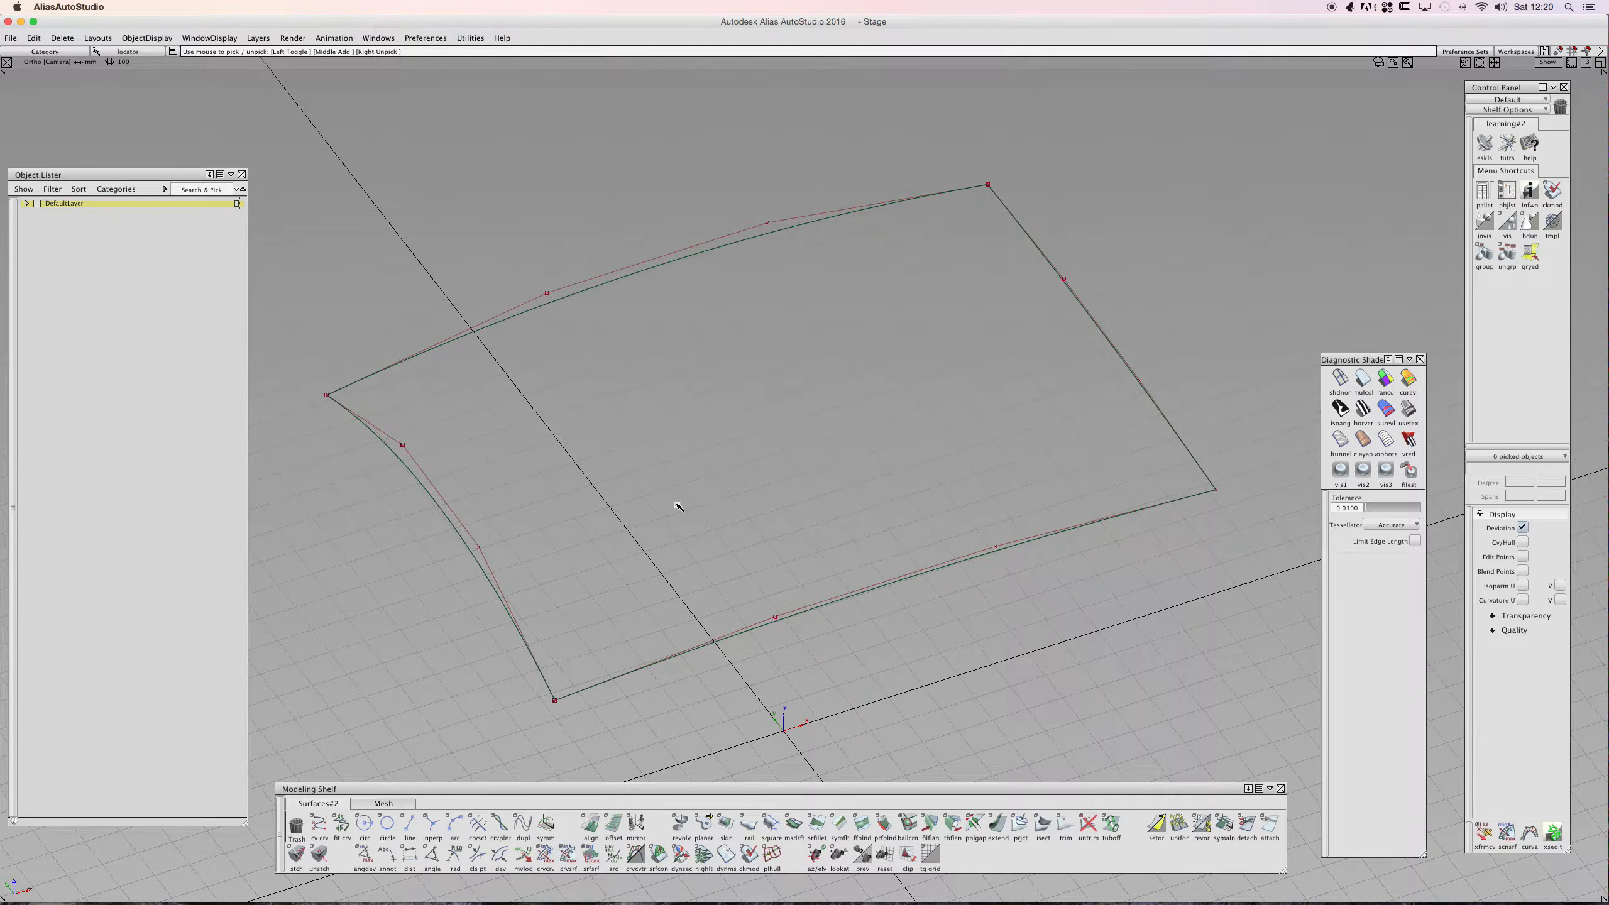
left_click_drag(722, 508, 785, 418, "alt+shift")
middle_click_drag(784, 421, 765, 452, "alt+shift")
left_click_drag(887, 454, 714, 470, "alt+shift")
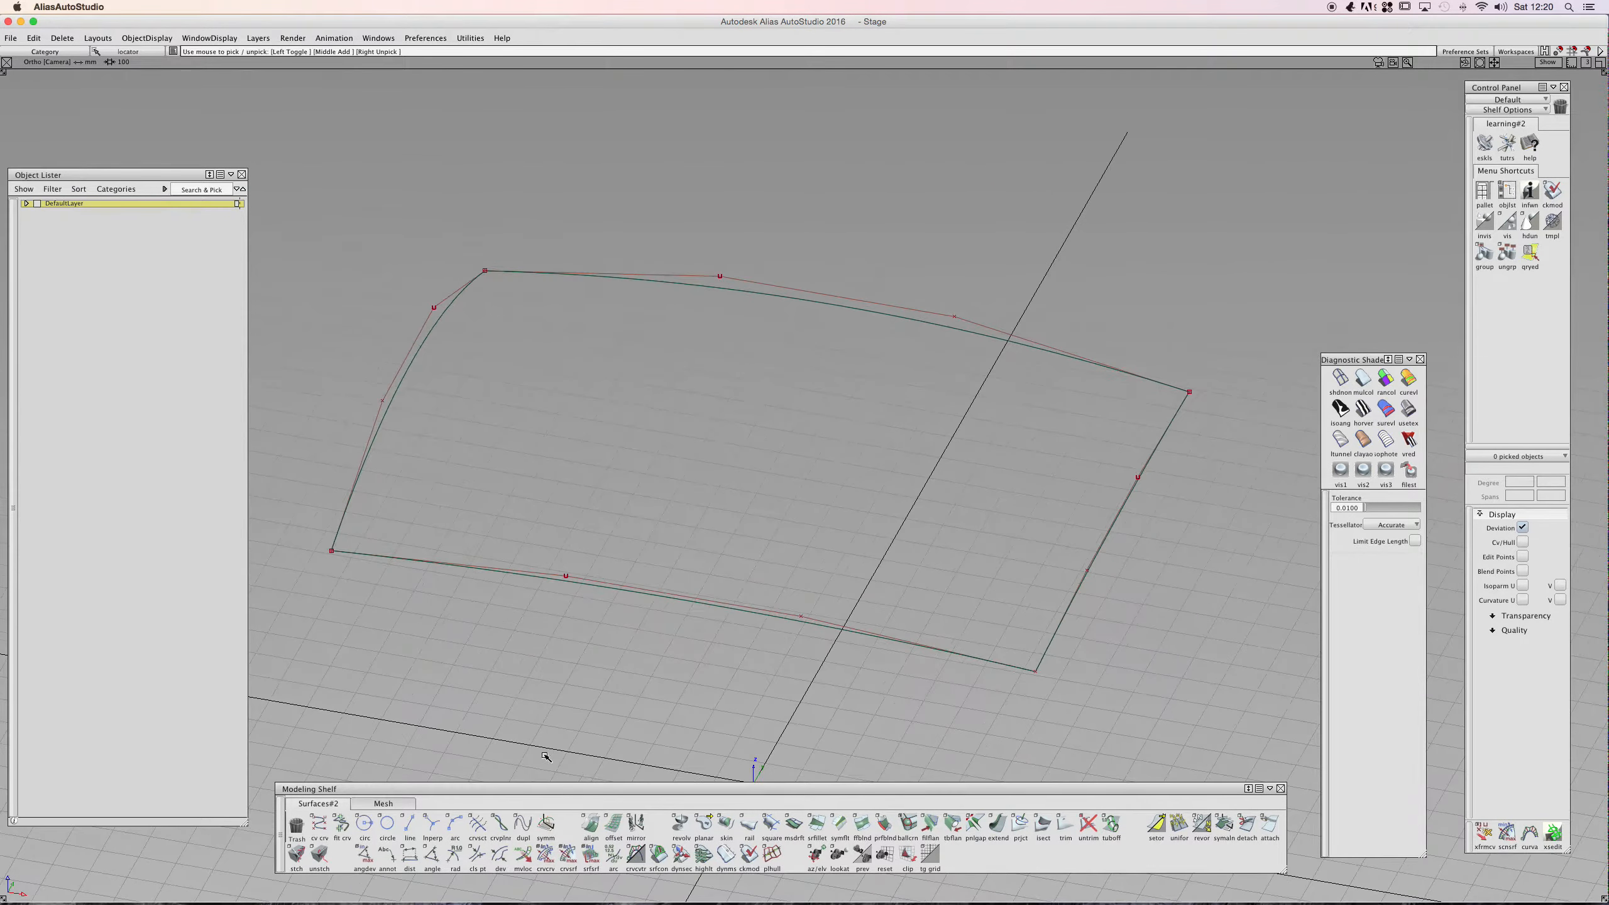
left_click(432, 854)
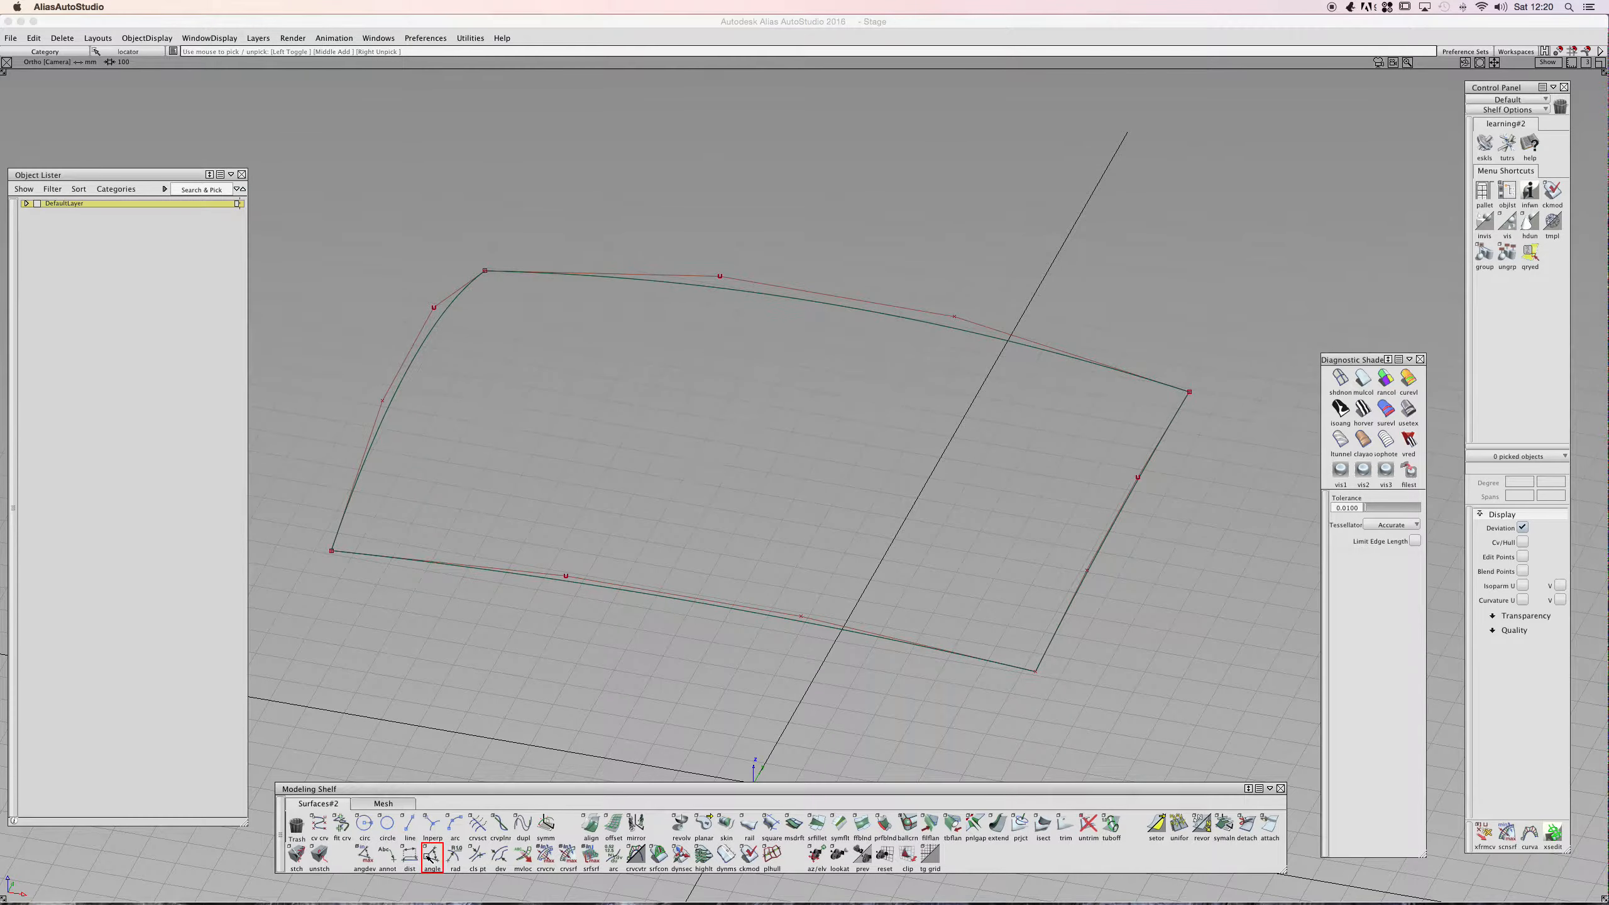
left_click_drag(468, 485, 641, 416, "alt+shift")
left_click(38, 128, "alt+shift")
left_click(425, 541)
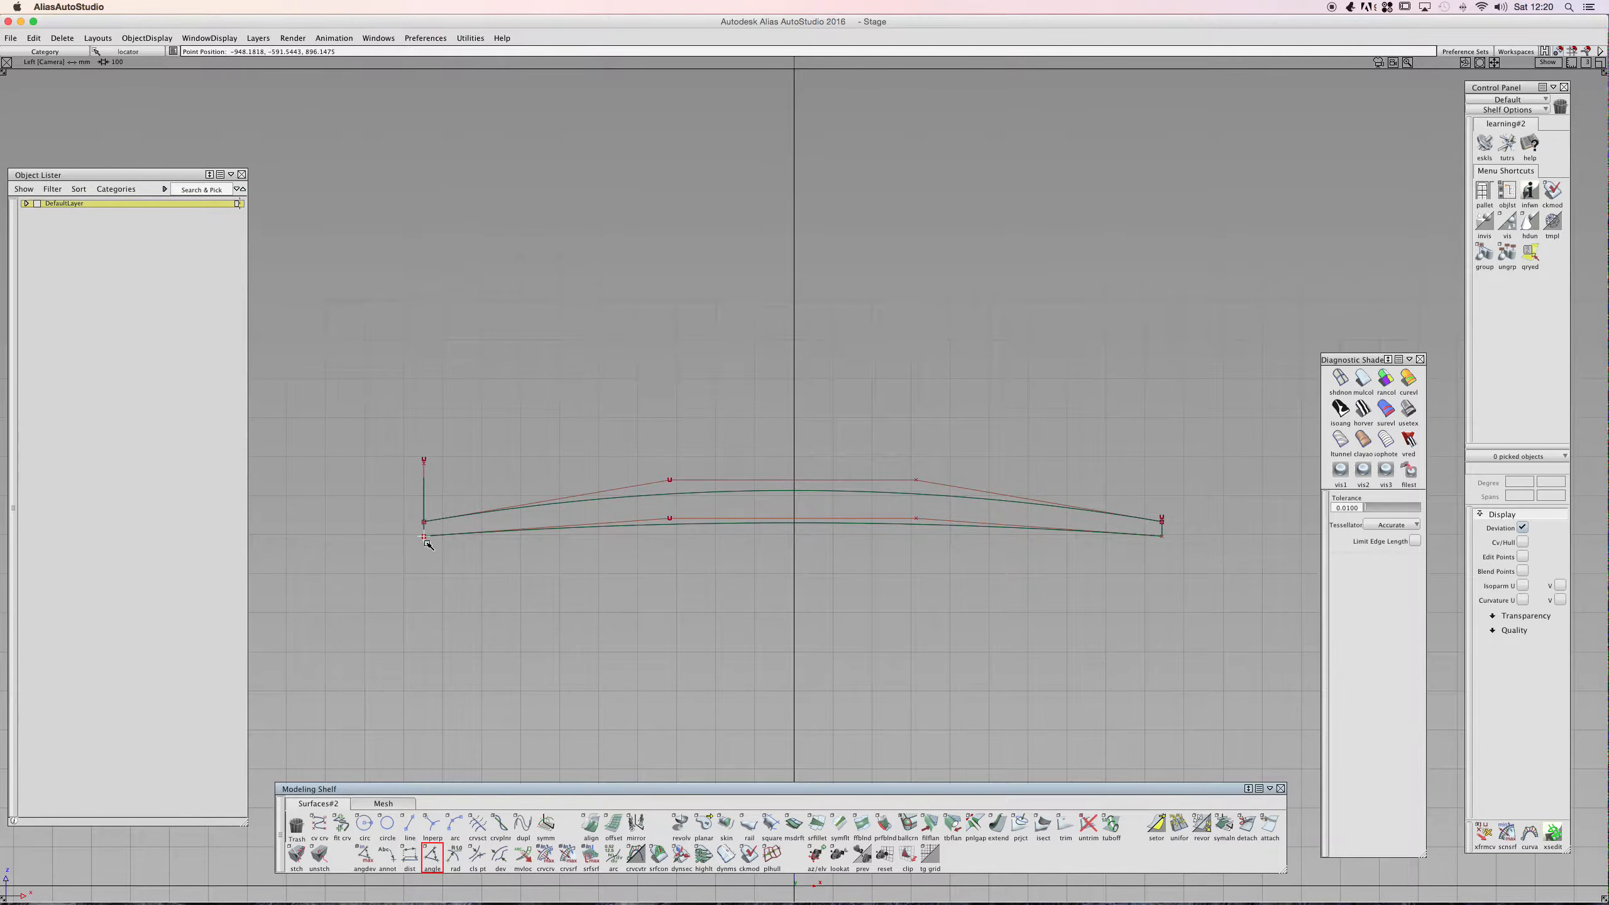
left_click(1154, 536)
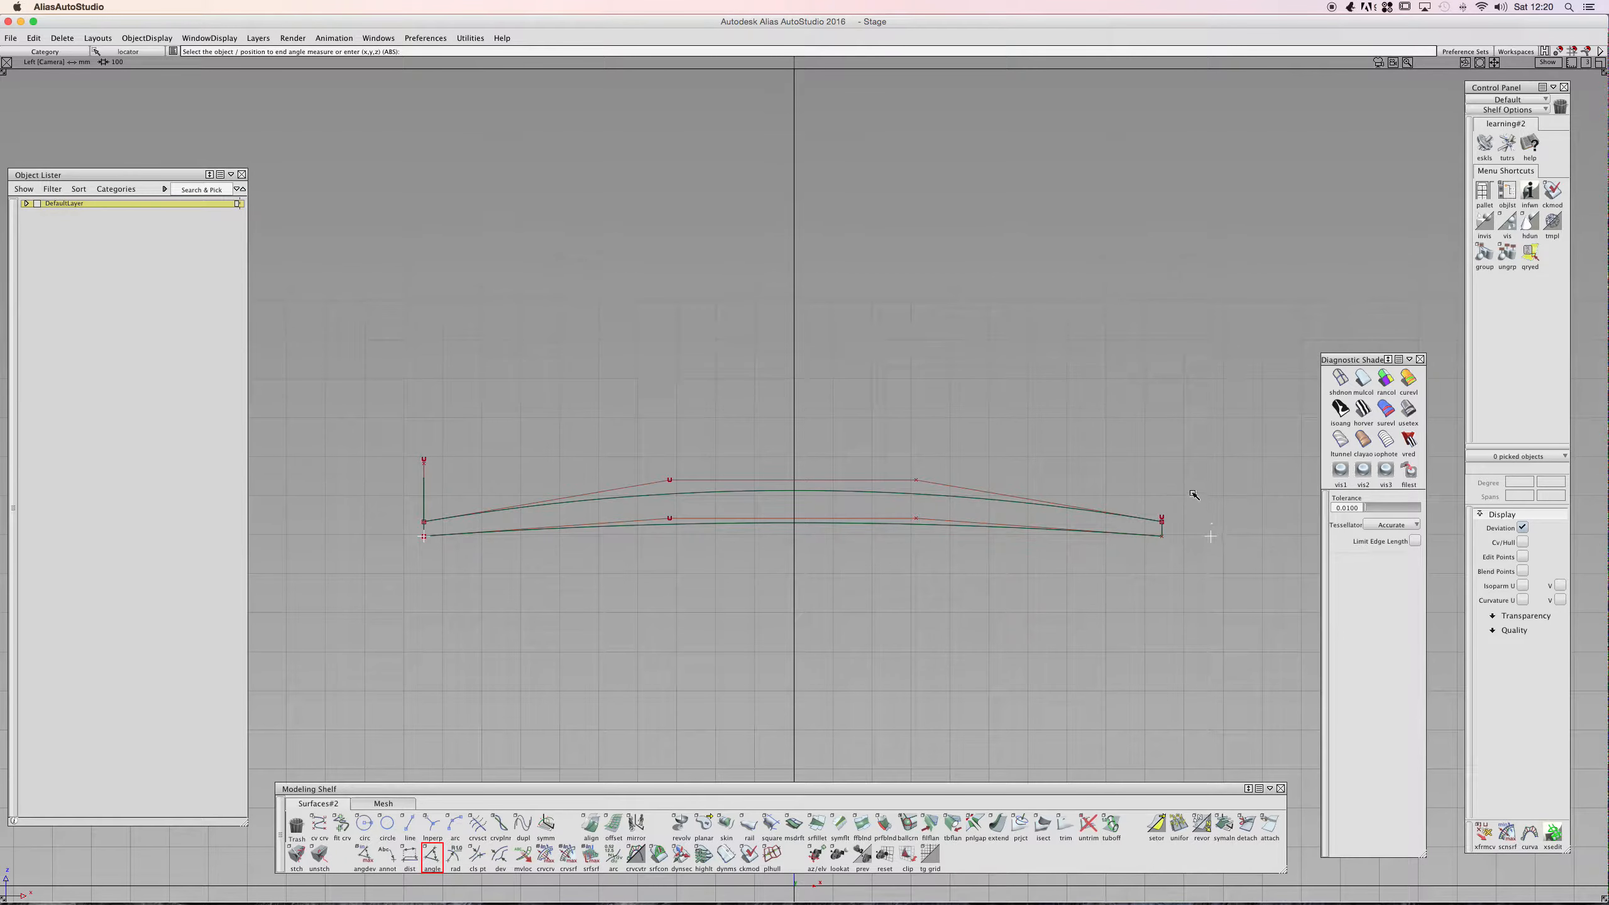
left_click_drag(1190, 484, 822, 342)
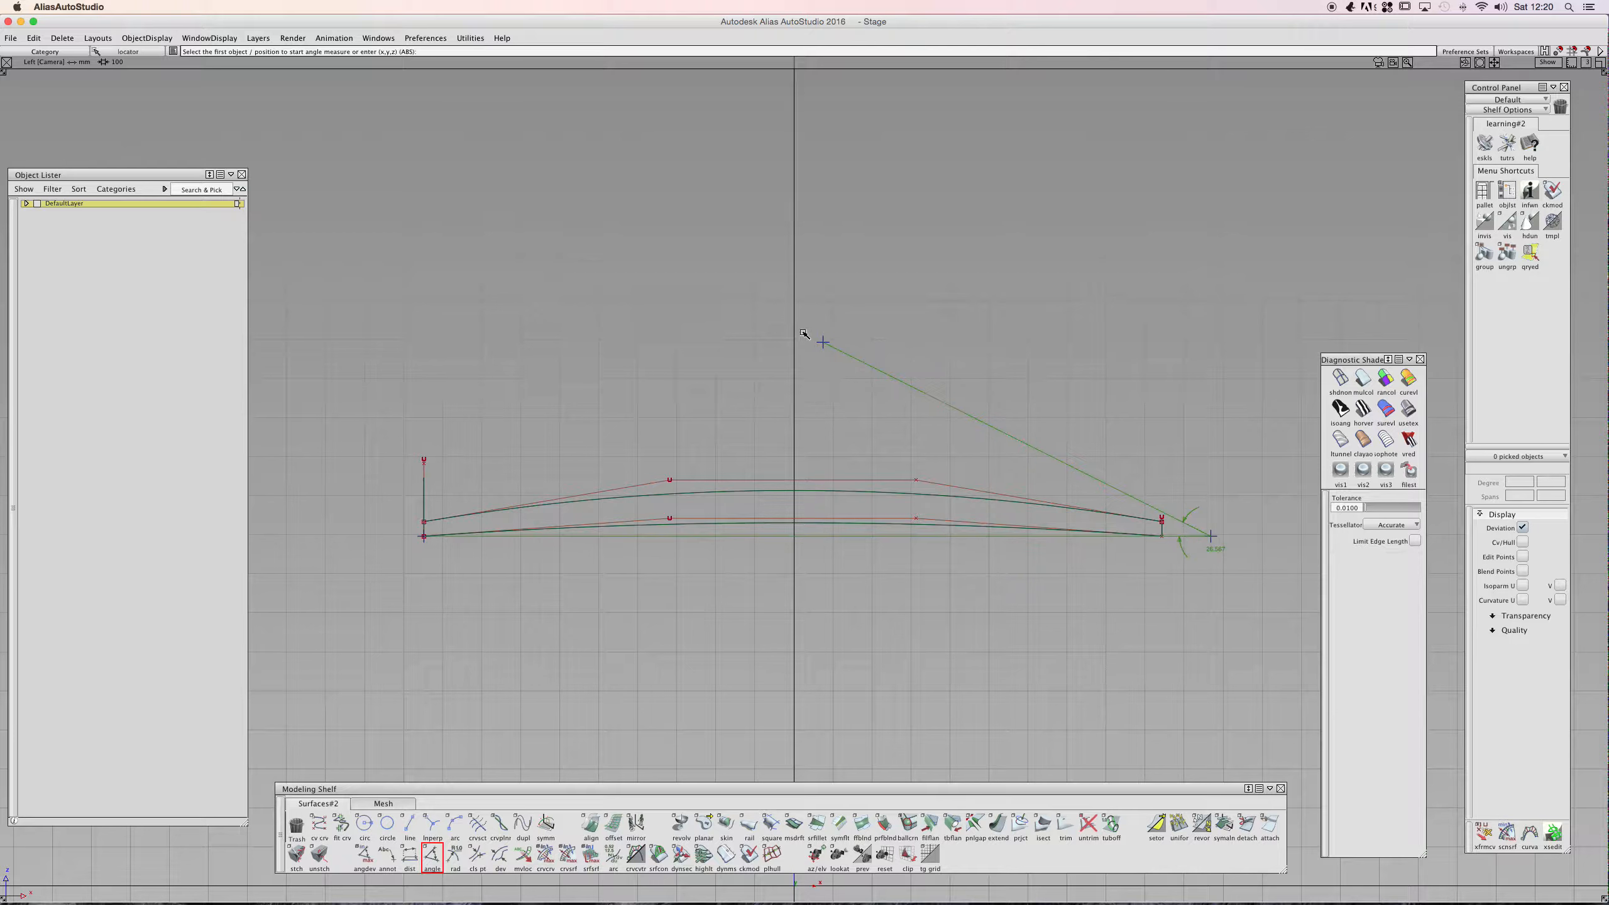
- Select the angle locator and delete it
left_click(439, 436)
left_click_drag(1057, 314, 737, 584)
left_click(915, 566)
left_click_drag(823, 412, 965, 432, "alt+shift")
left_click_drag(1011, 256, 879, 341)
left_click(1036, 368)
key("Delete")
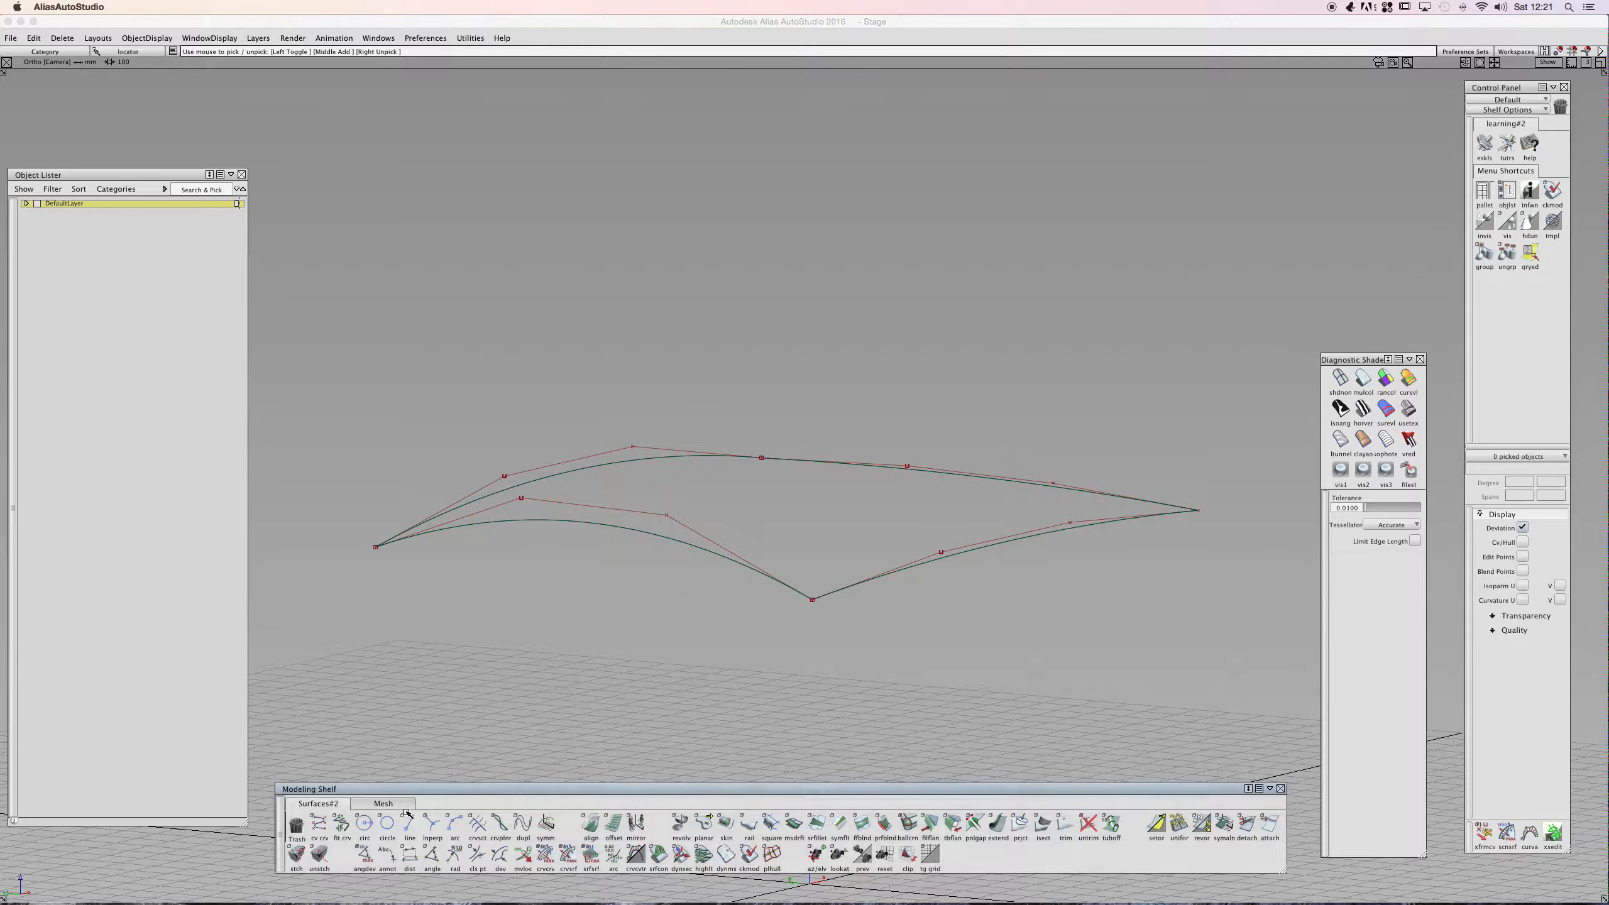
- Measure the curvature radius of the surface's front-right edge curve and delete the radius locator
left_click(454, 858)
left_click(975, 554)
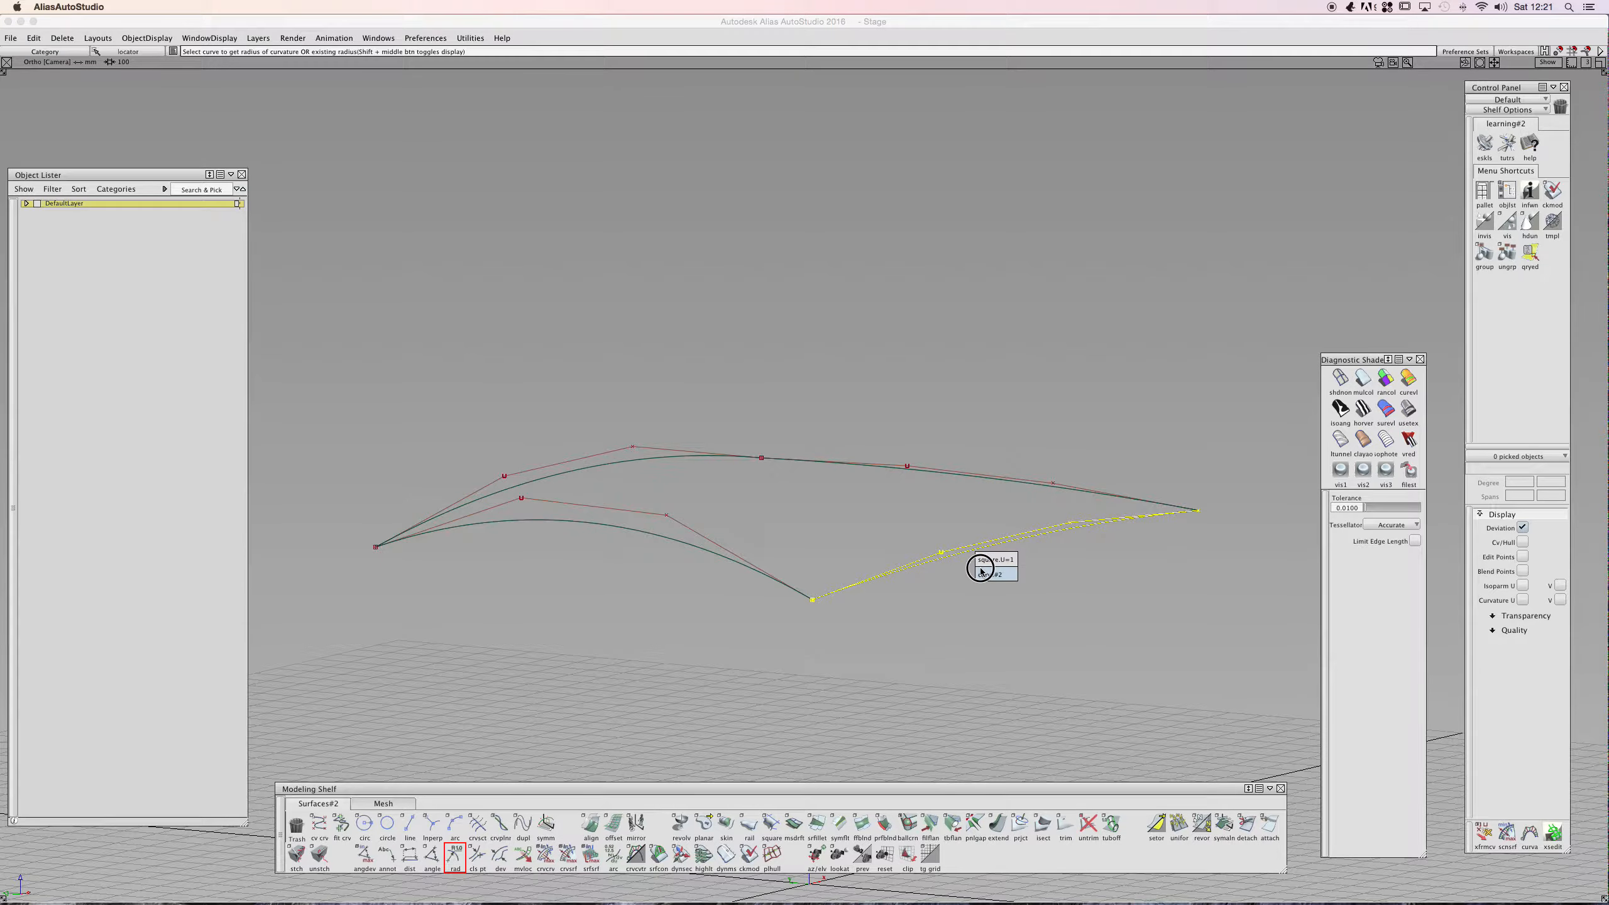
left_click(980, 574)
left_click_drag(993, 534, 506, 557, "alt+shift")
right_click_drag(792, 538, 601, 551, "alt+shift")
middle_click_drag(831, 478, 796, 601, "alt+shift")
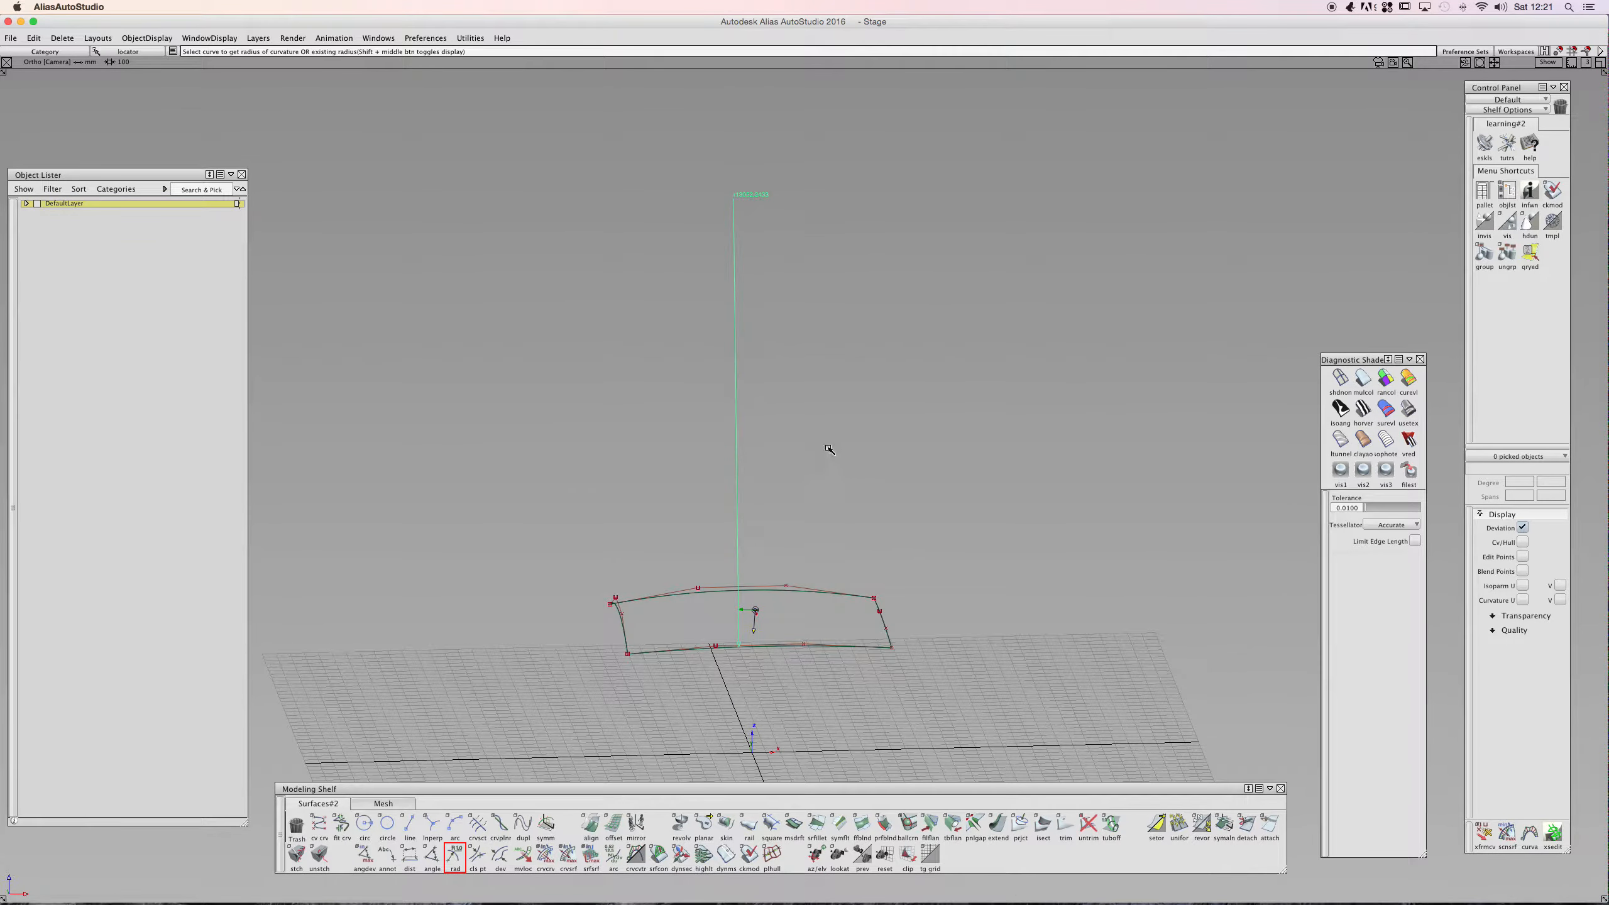
left_click_drag(754, 485, 782, 616, "alt+shift")
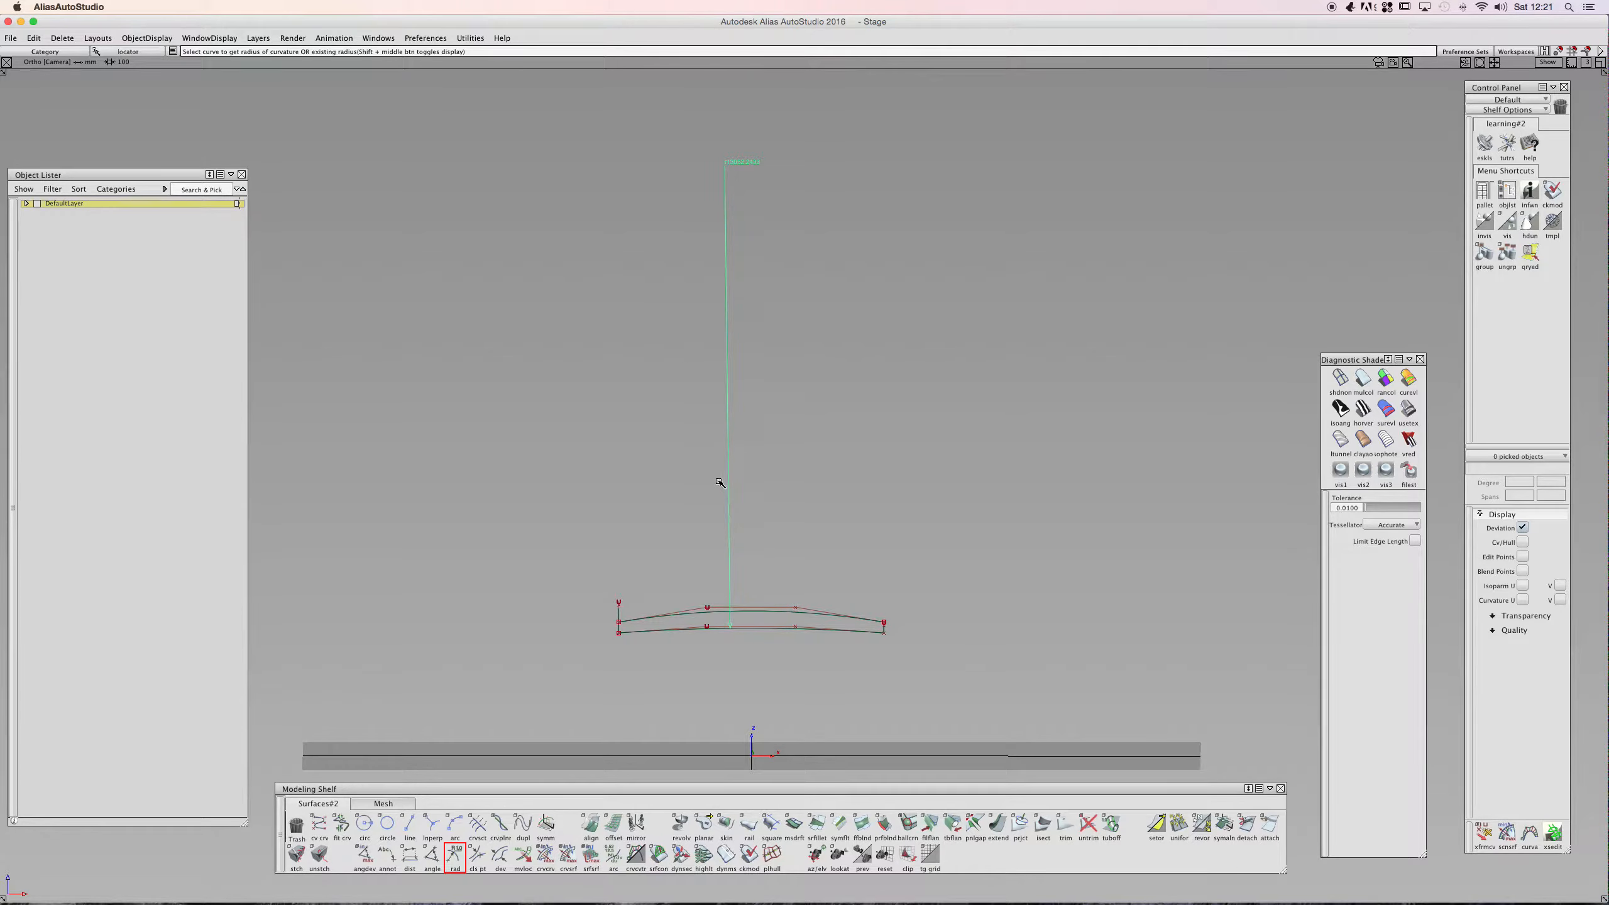
left_click_drag(714, 475, 715, 446, "ctrl+shift")
left_click_drag(722, 347, 715, 437, "ctrl+shift")
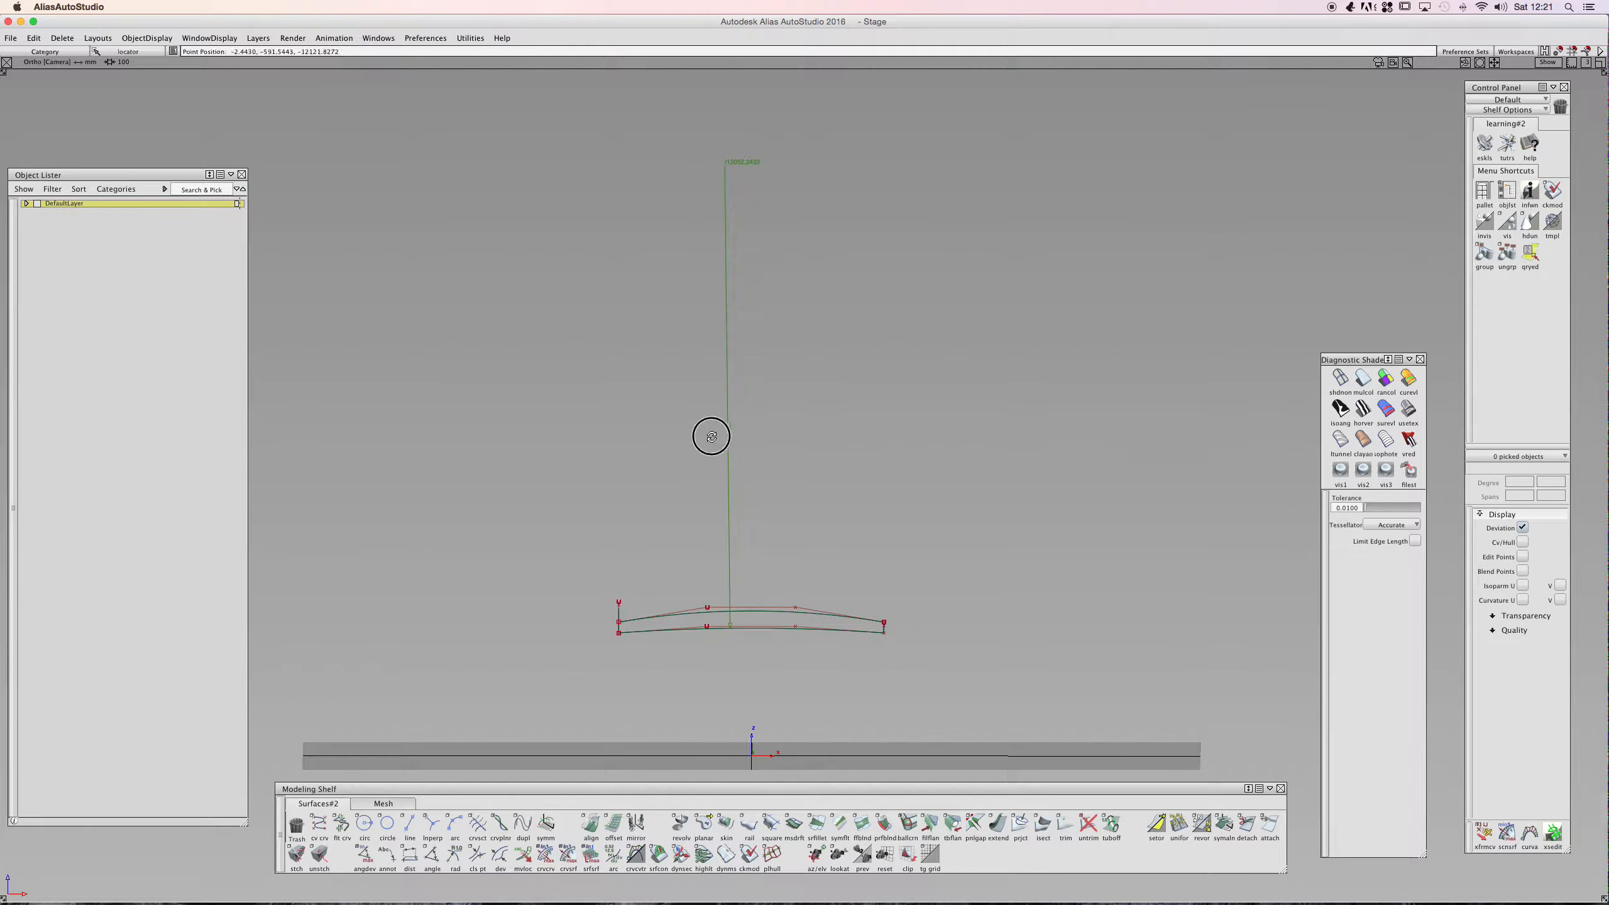
key("Delete")
key("Return")
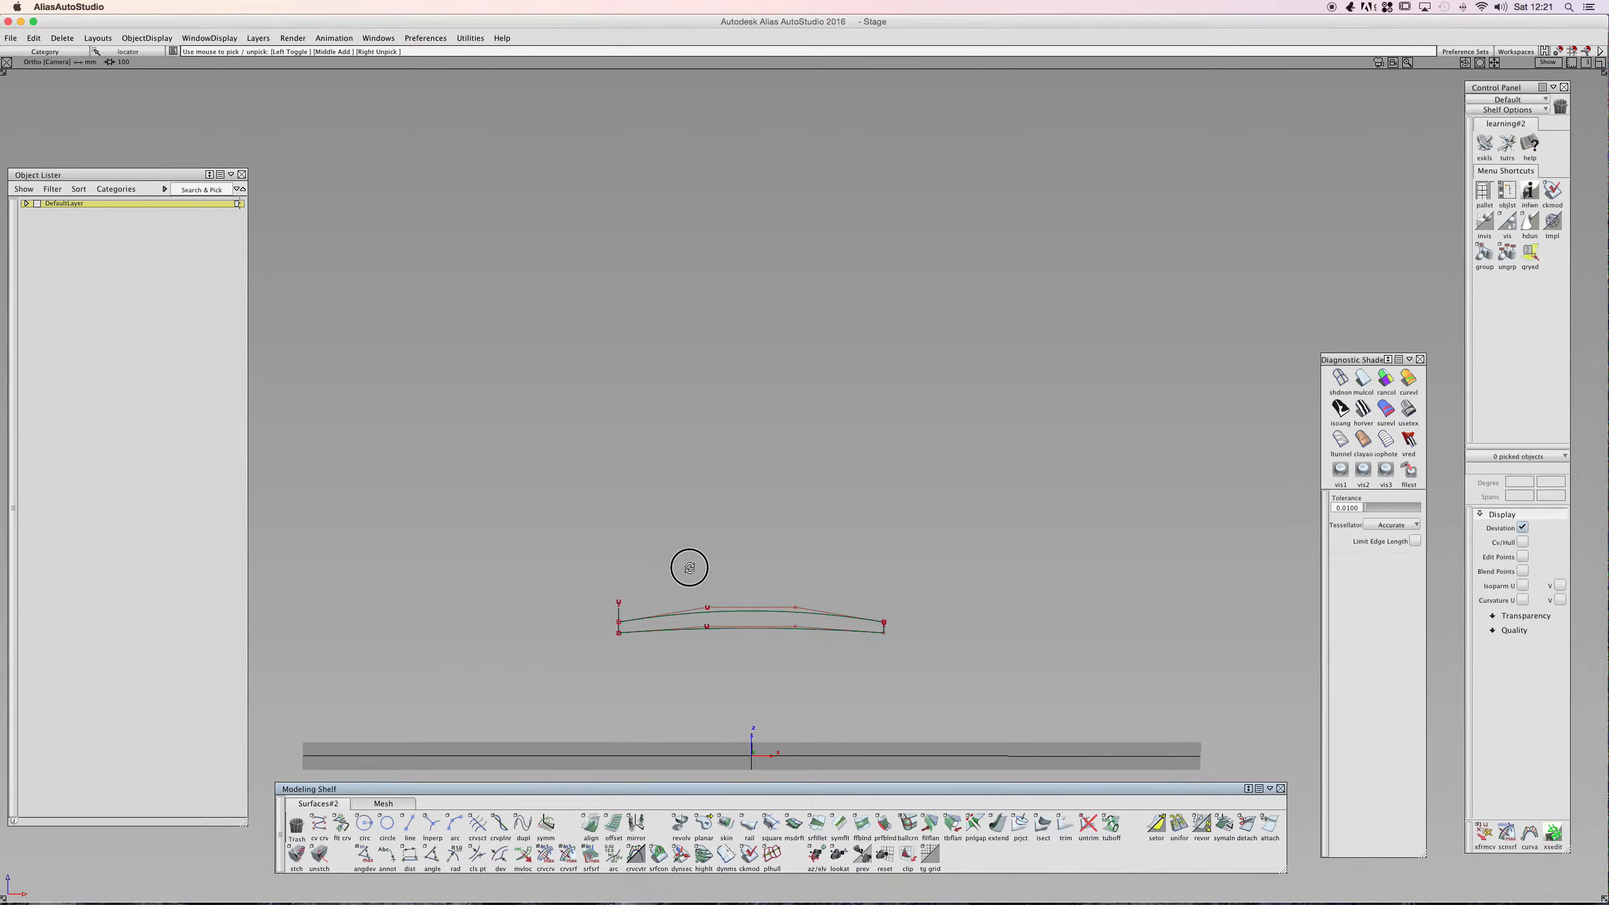
- Turn the surface shading back on and orbit around the shaded surface
left_click_drag(685, 564, 753, 614, "shift+super")
left_click(1363, 382)
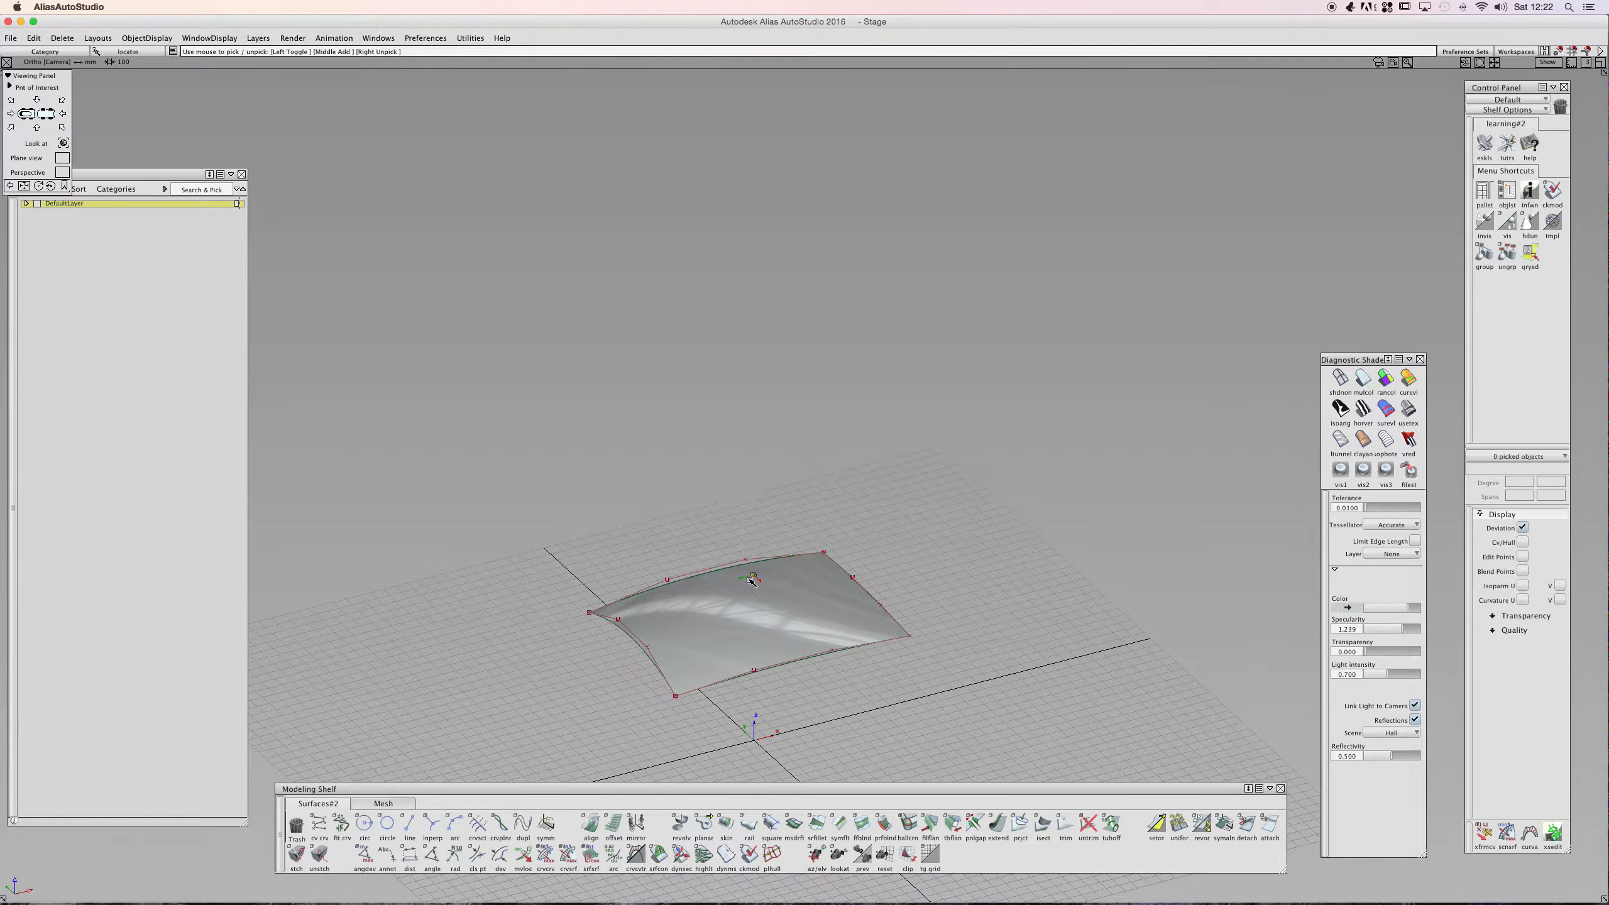
left_click_drag(742, 587, 701, 658, "shift+super")
right_click_drag(702, 658, 745, 657, "shift+super")
mouse_move(722, 651)
middle_mouse_down("shift+super")
mouse_move(717, 486)
mouse_move(687, 384)
middle_mouse_up("shift+super")
mouse_move(686, 385)
right_mouse_down("shift+super")
mouse_move(754, 391)
mouse_move(723, 397)
right_mouse_up("shift+super")
left_click_drag(724, 396, 840, 426, "shift+super")
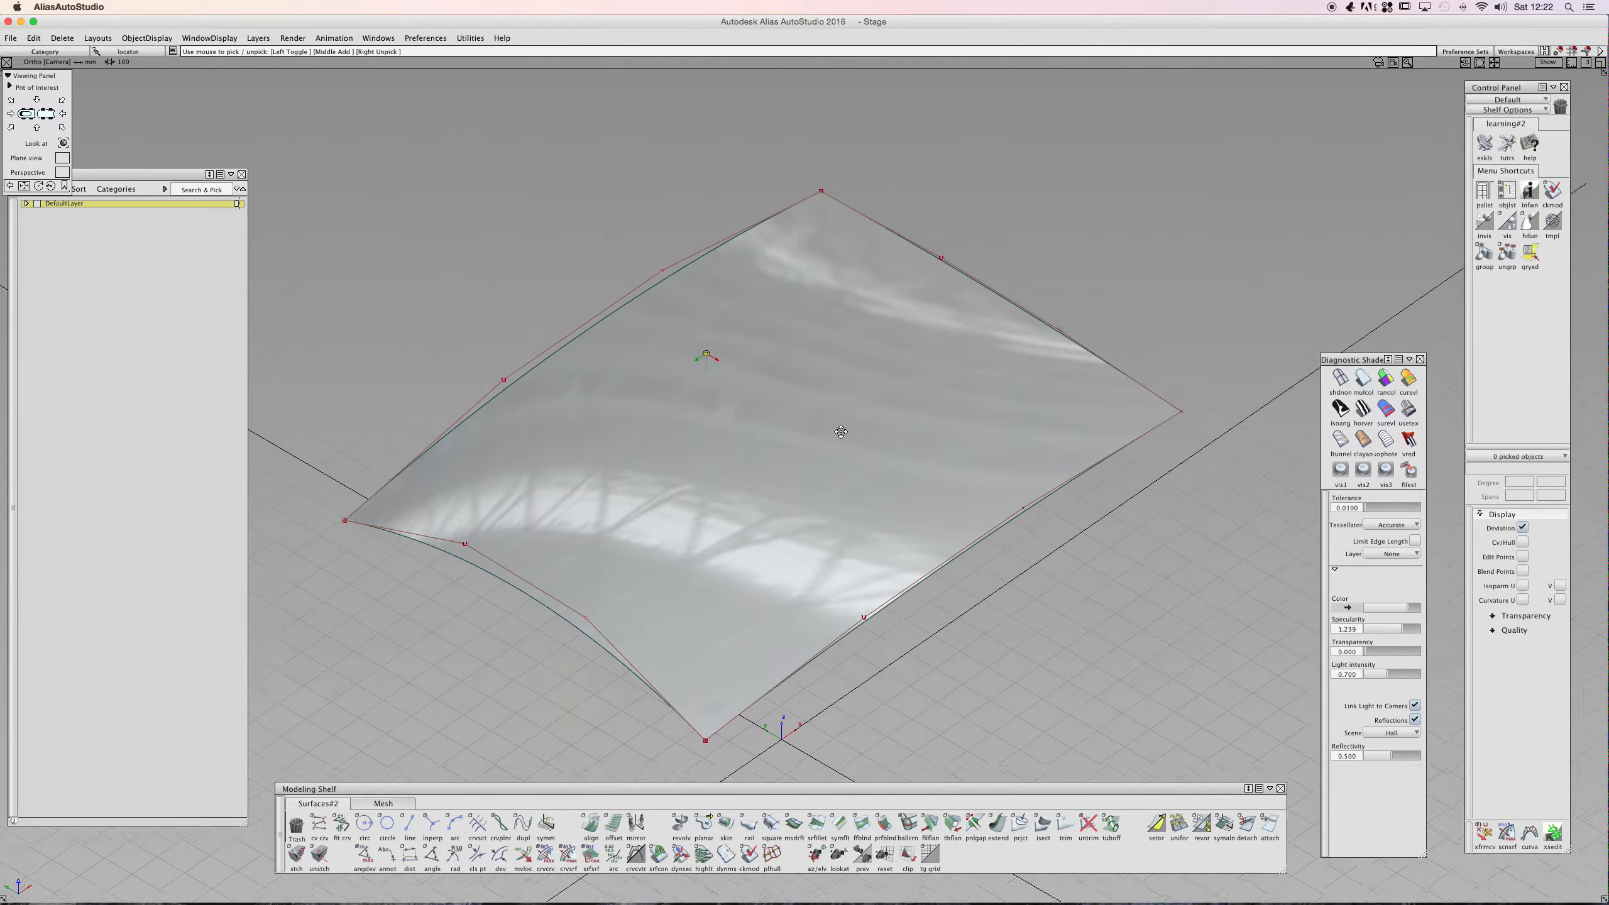
middle_click_drag(841, 426, 829, 440, "shift+super")
left_click_drag(842, 459, 703, 359, "shift+super")
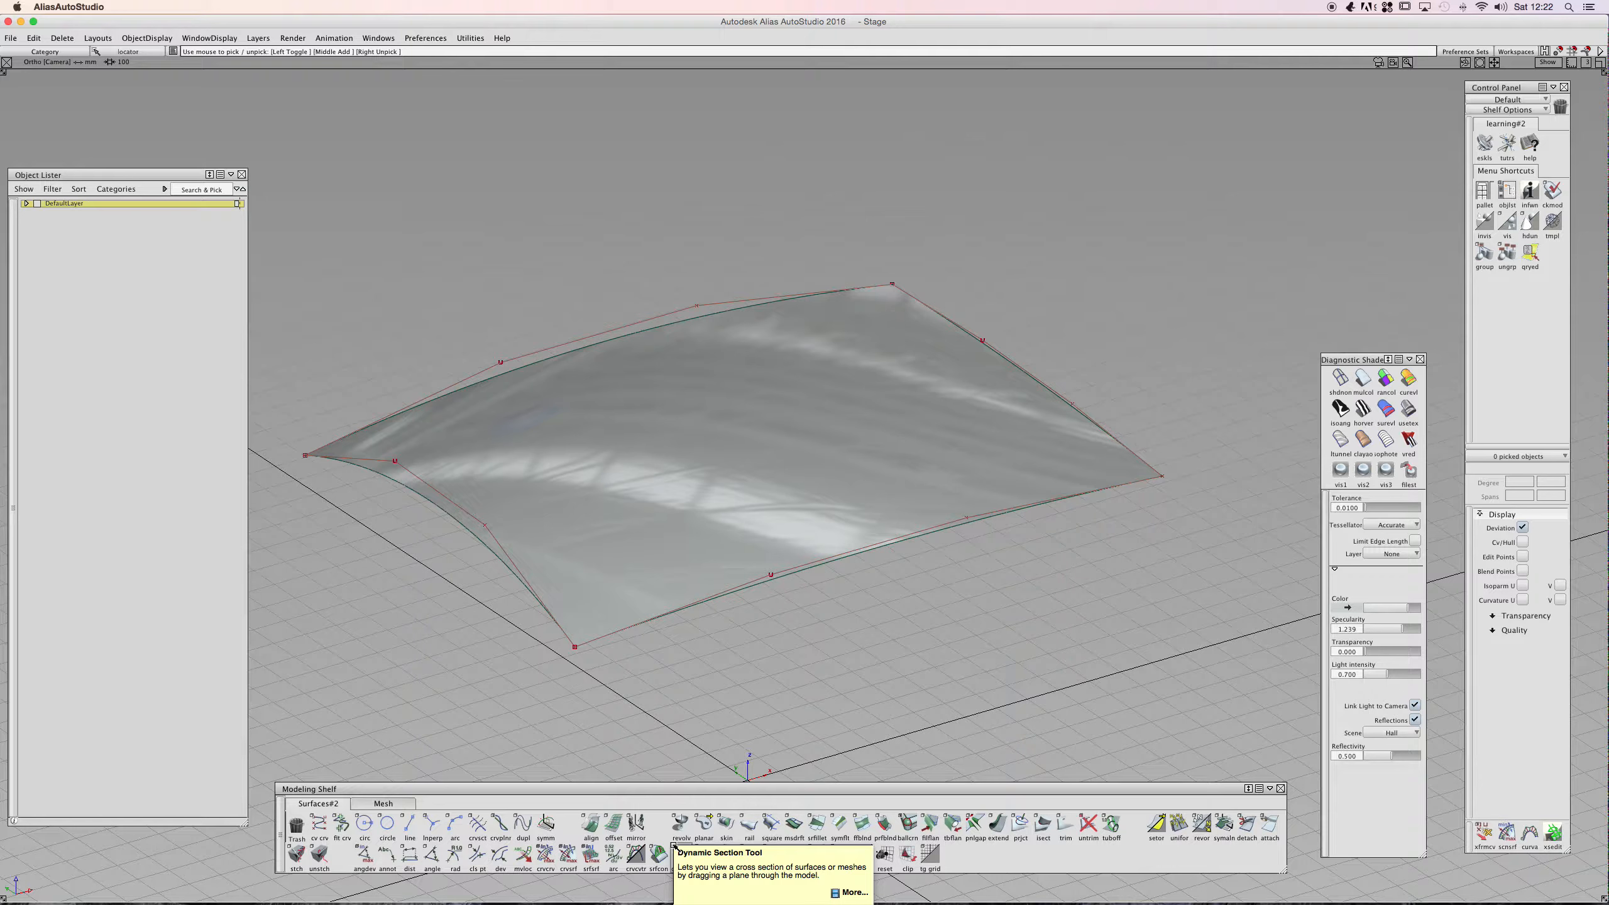
- Locate the Dynamic Section tool in the shelf and in the Palette's Evaluate section
left_click(1038, 850)
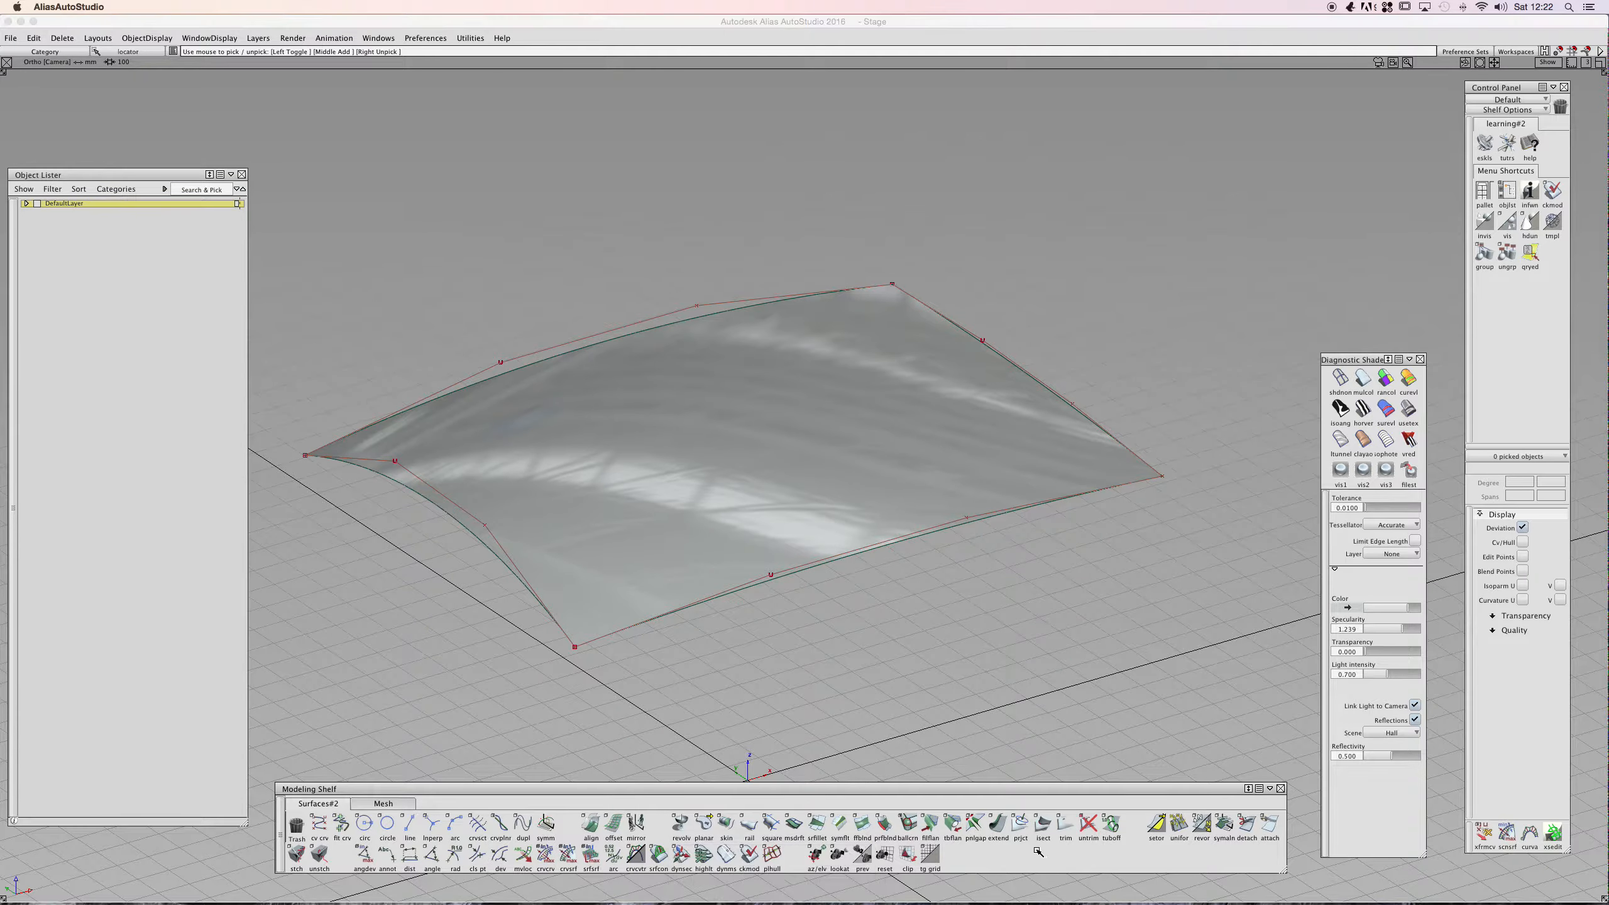
left_click(682, 857)
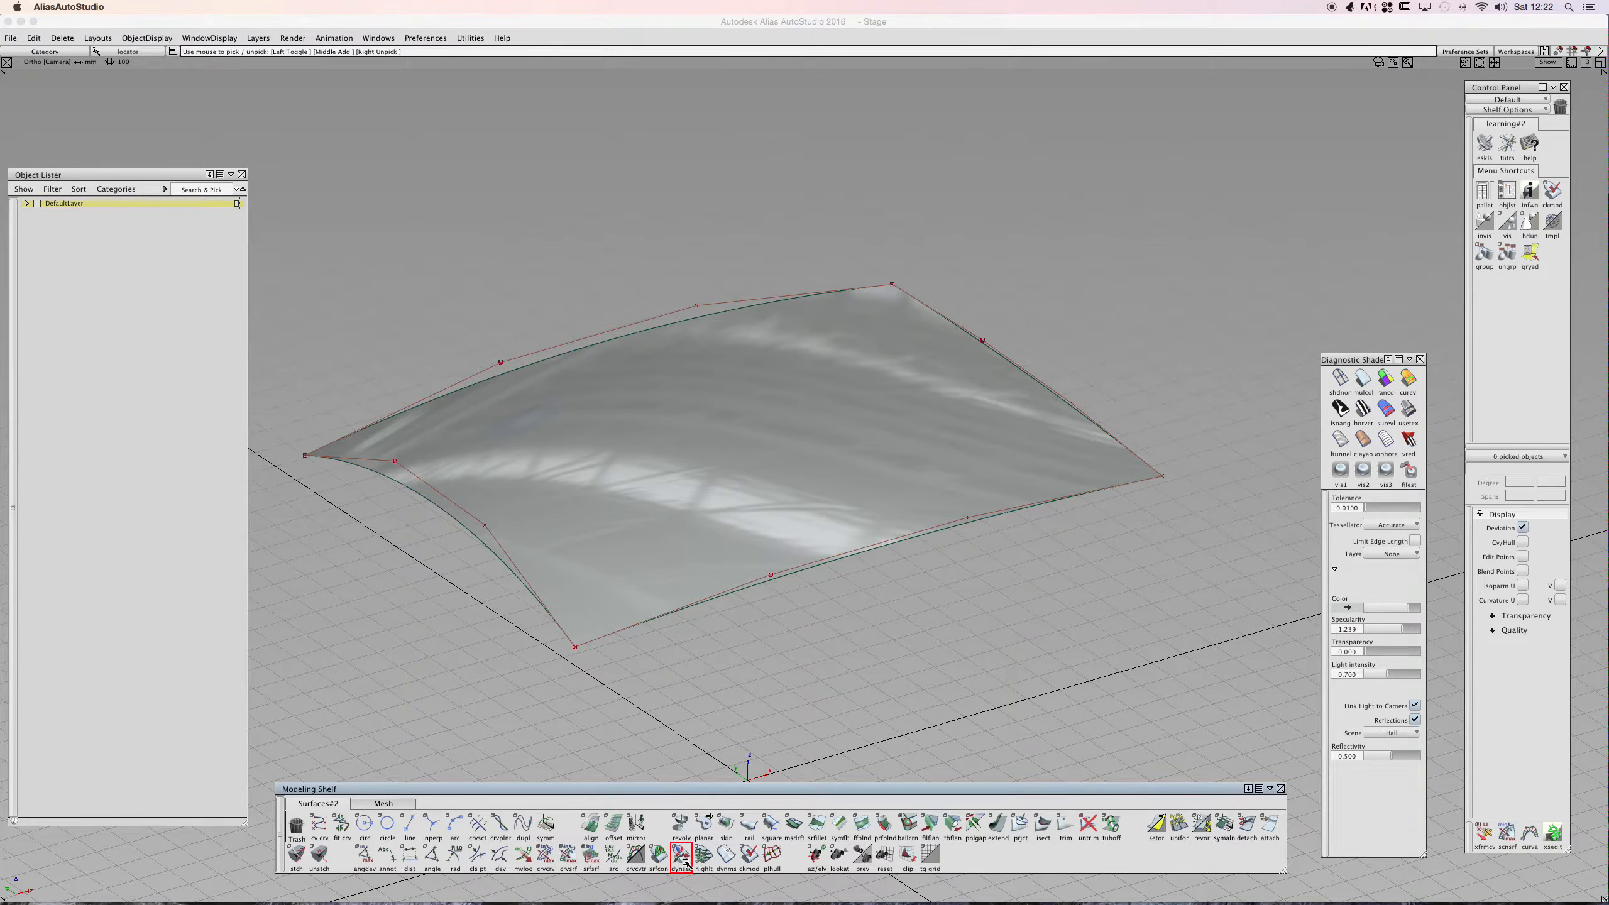
left_click(380, 39)
left_click(390, 54)
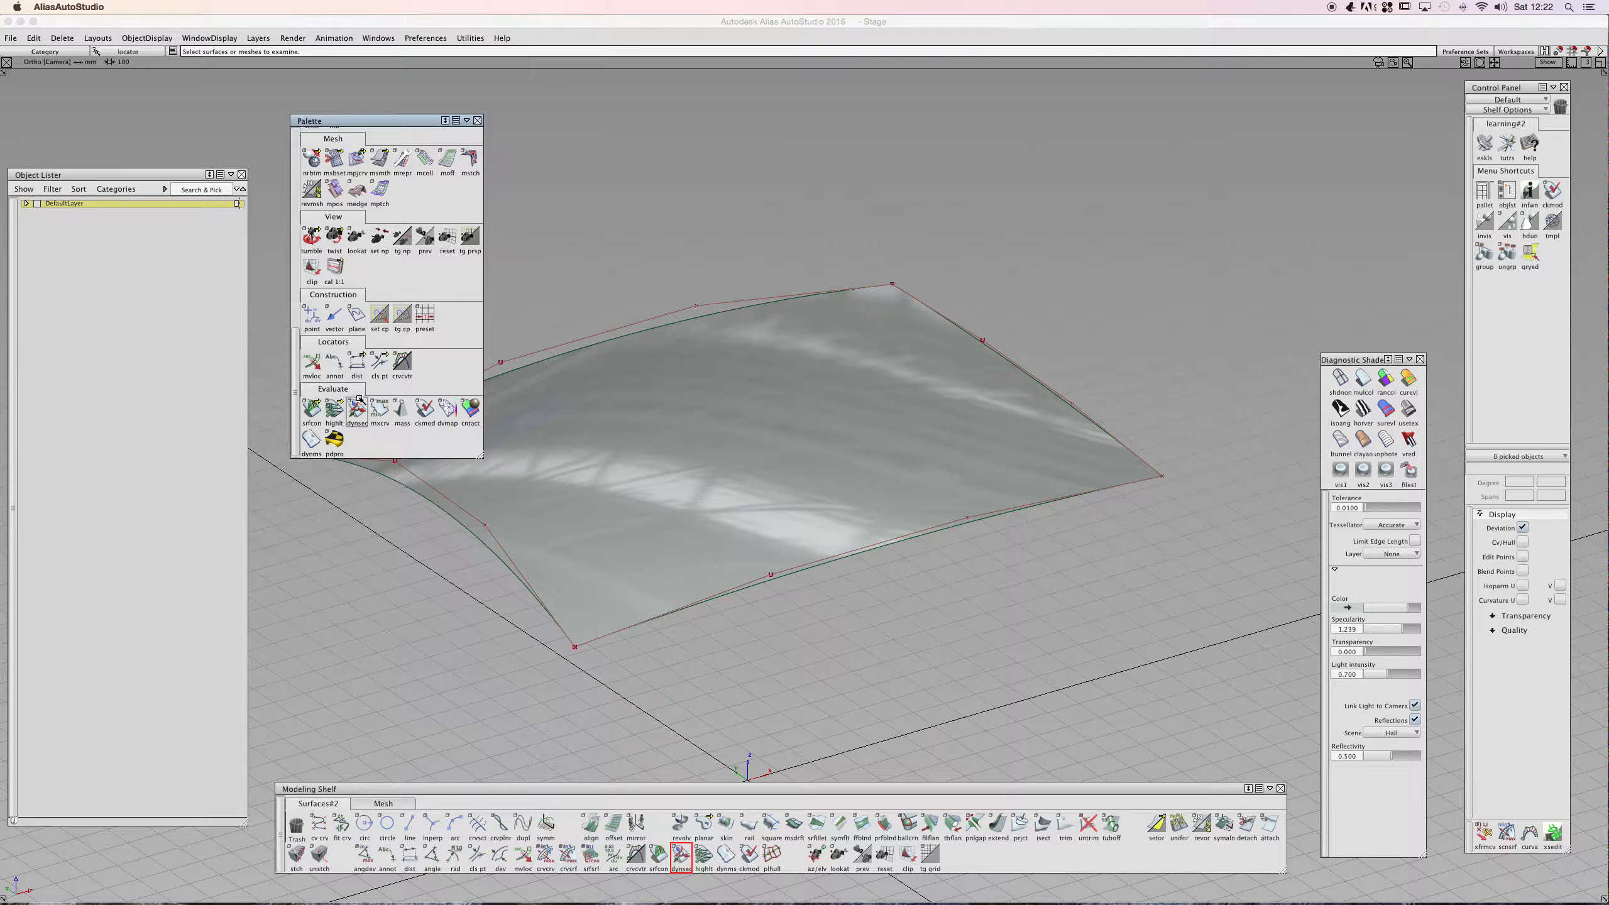
left_click(355, 409)
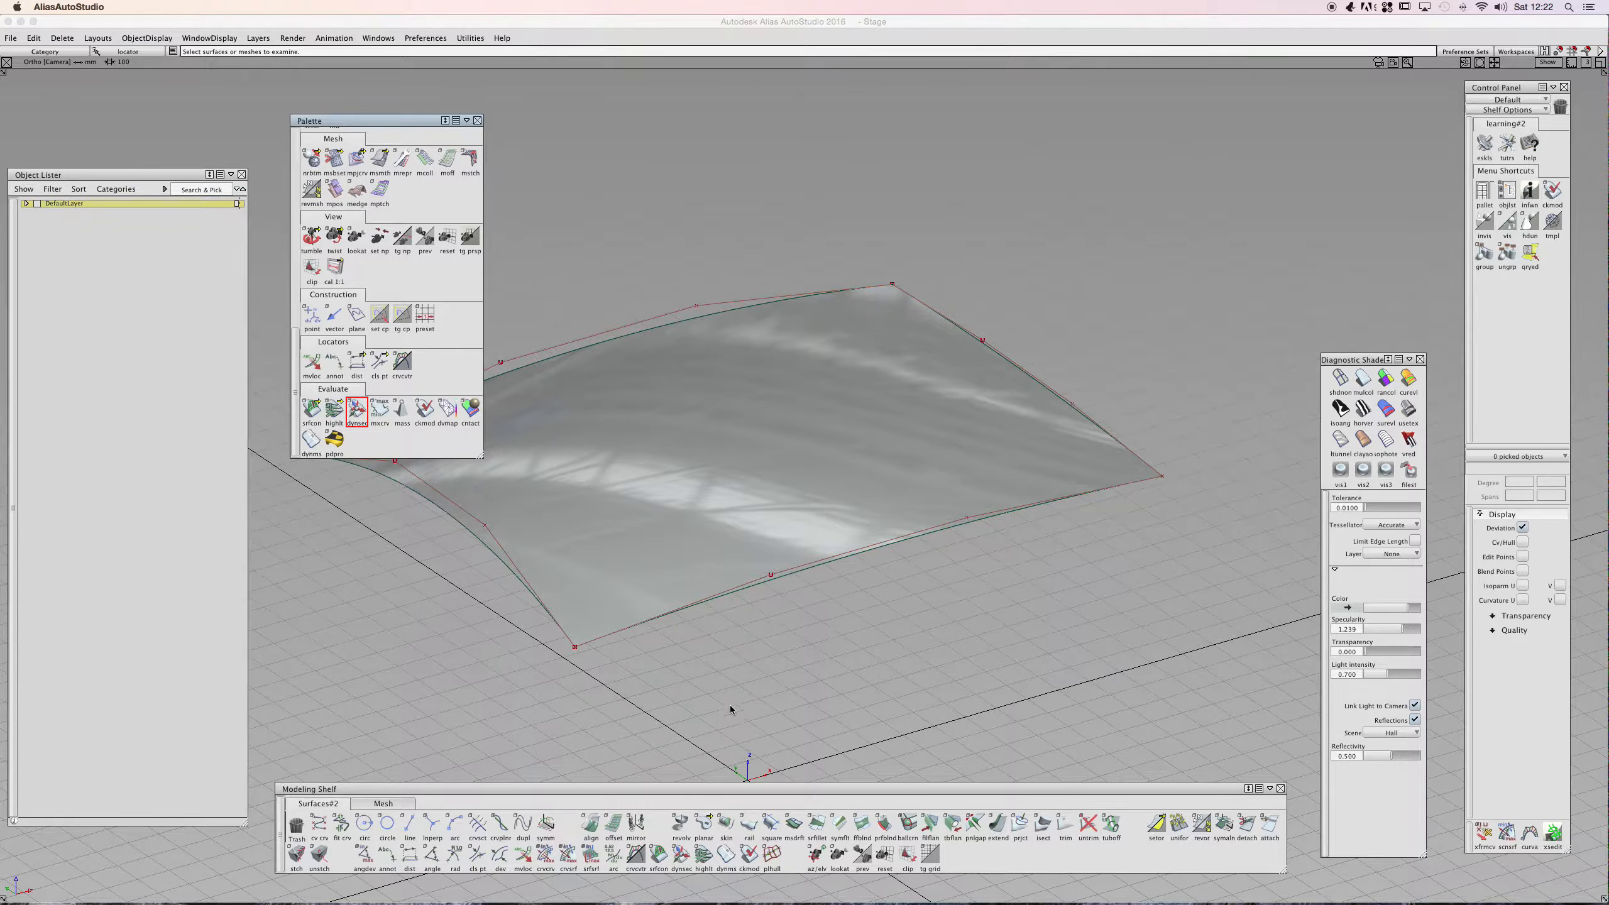
left_click(726, 759)
left_click_drag(708, 666, 705, 634, "ctrl+shift")
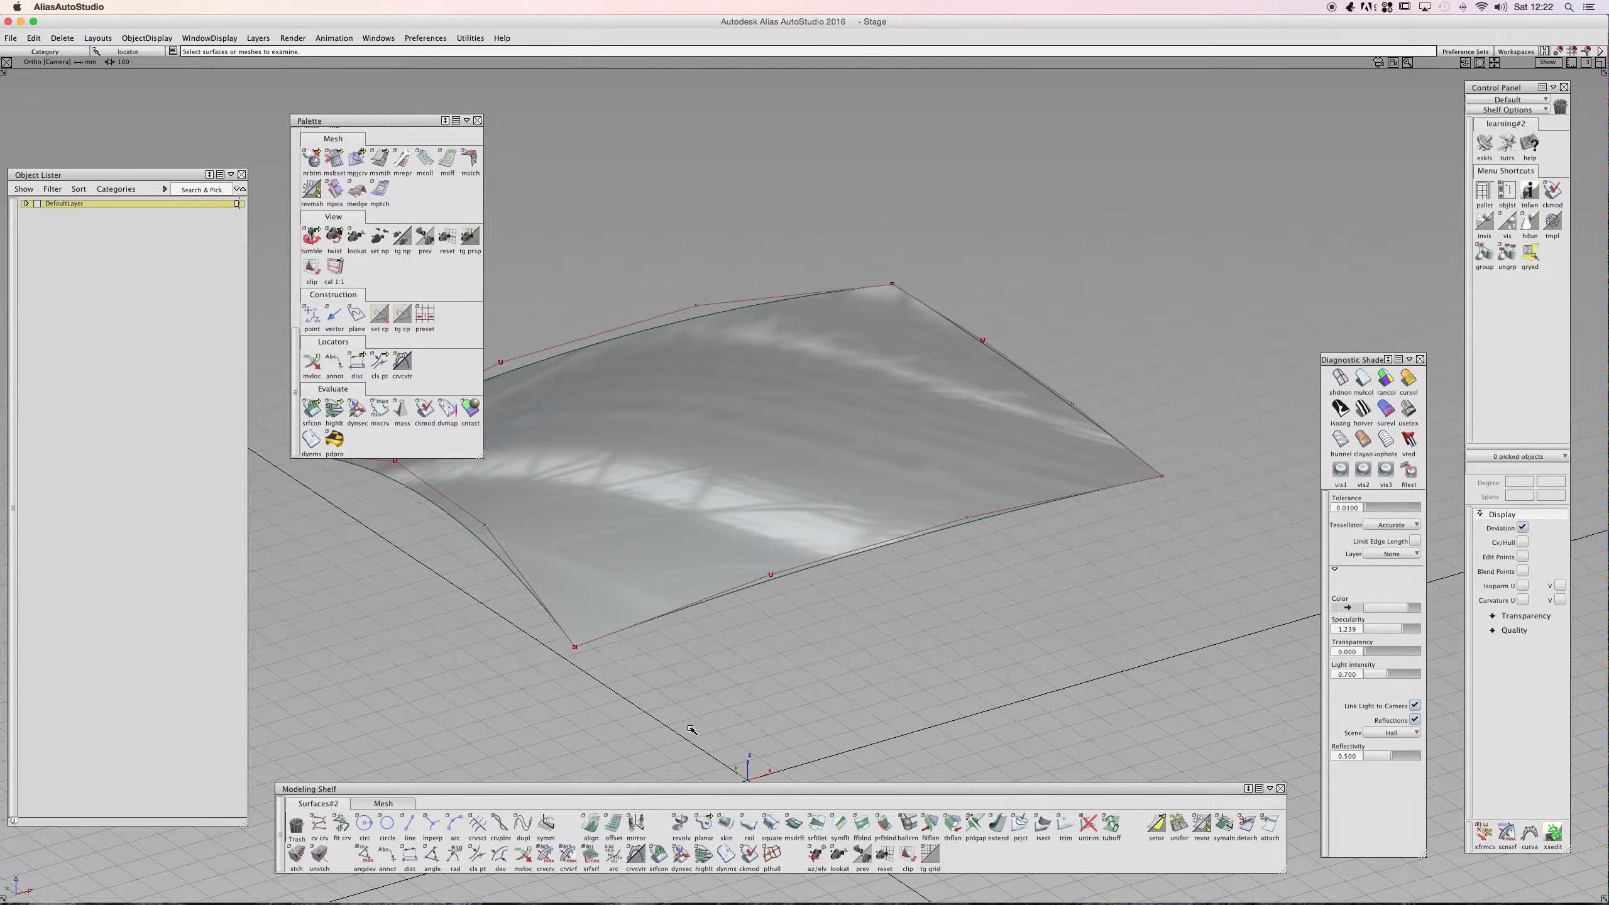
left_click(476, 120)
- Start the Dynamic Section tool on the surface to place a section plane through it
double_click(683, 852)
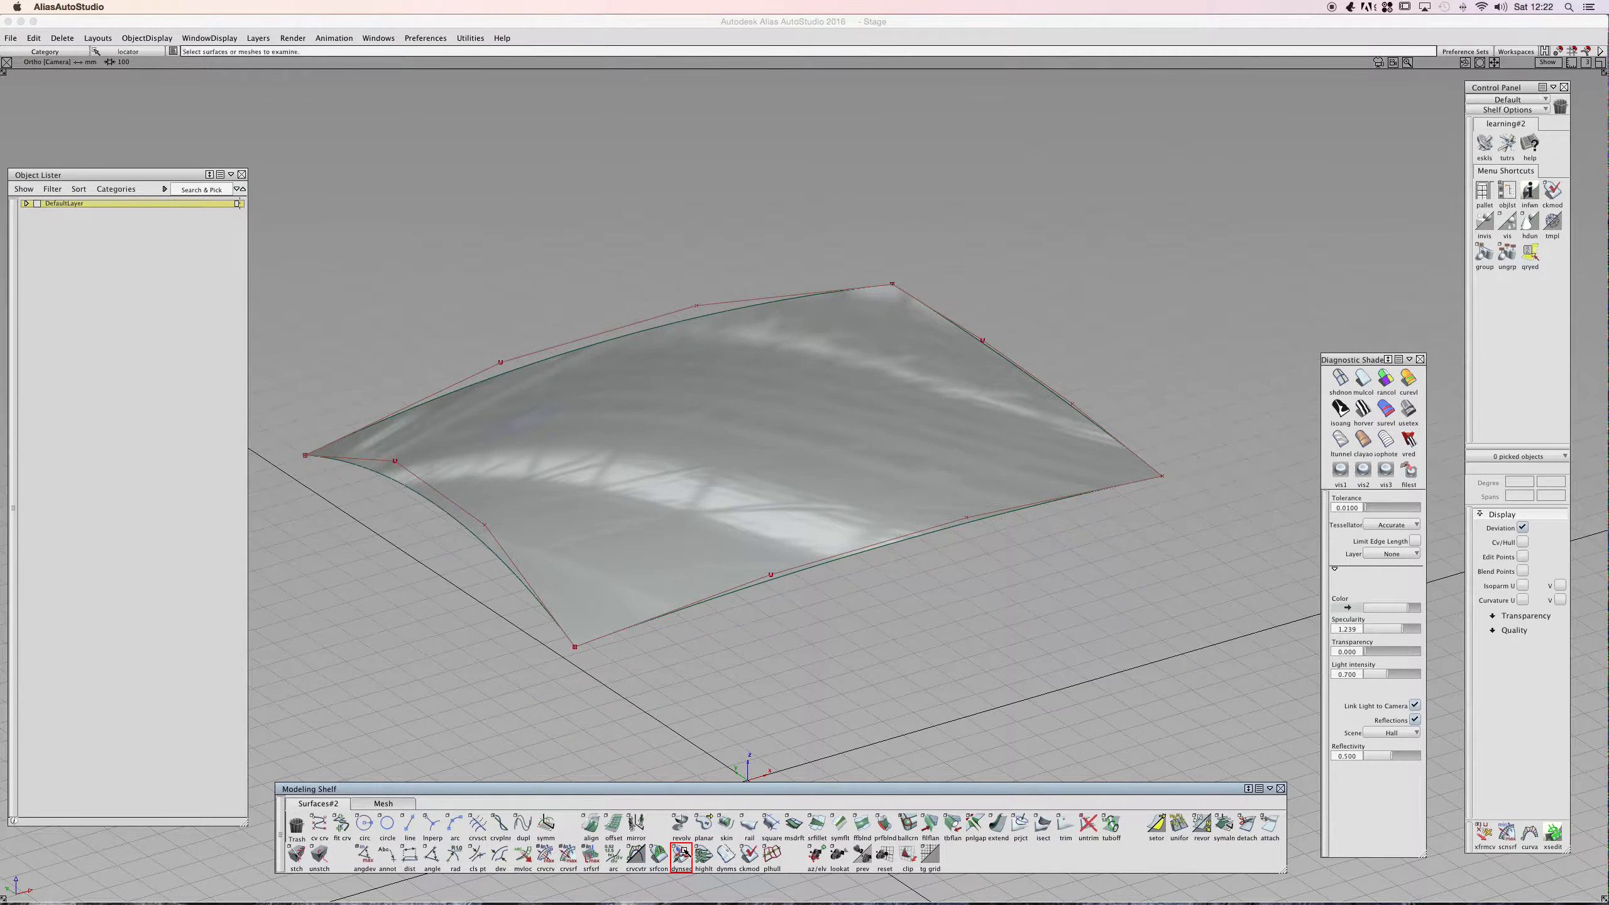
left_click(734, 465)
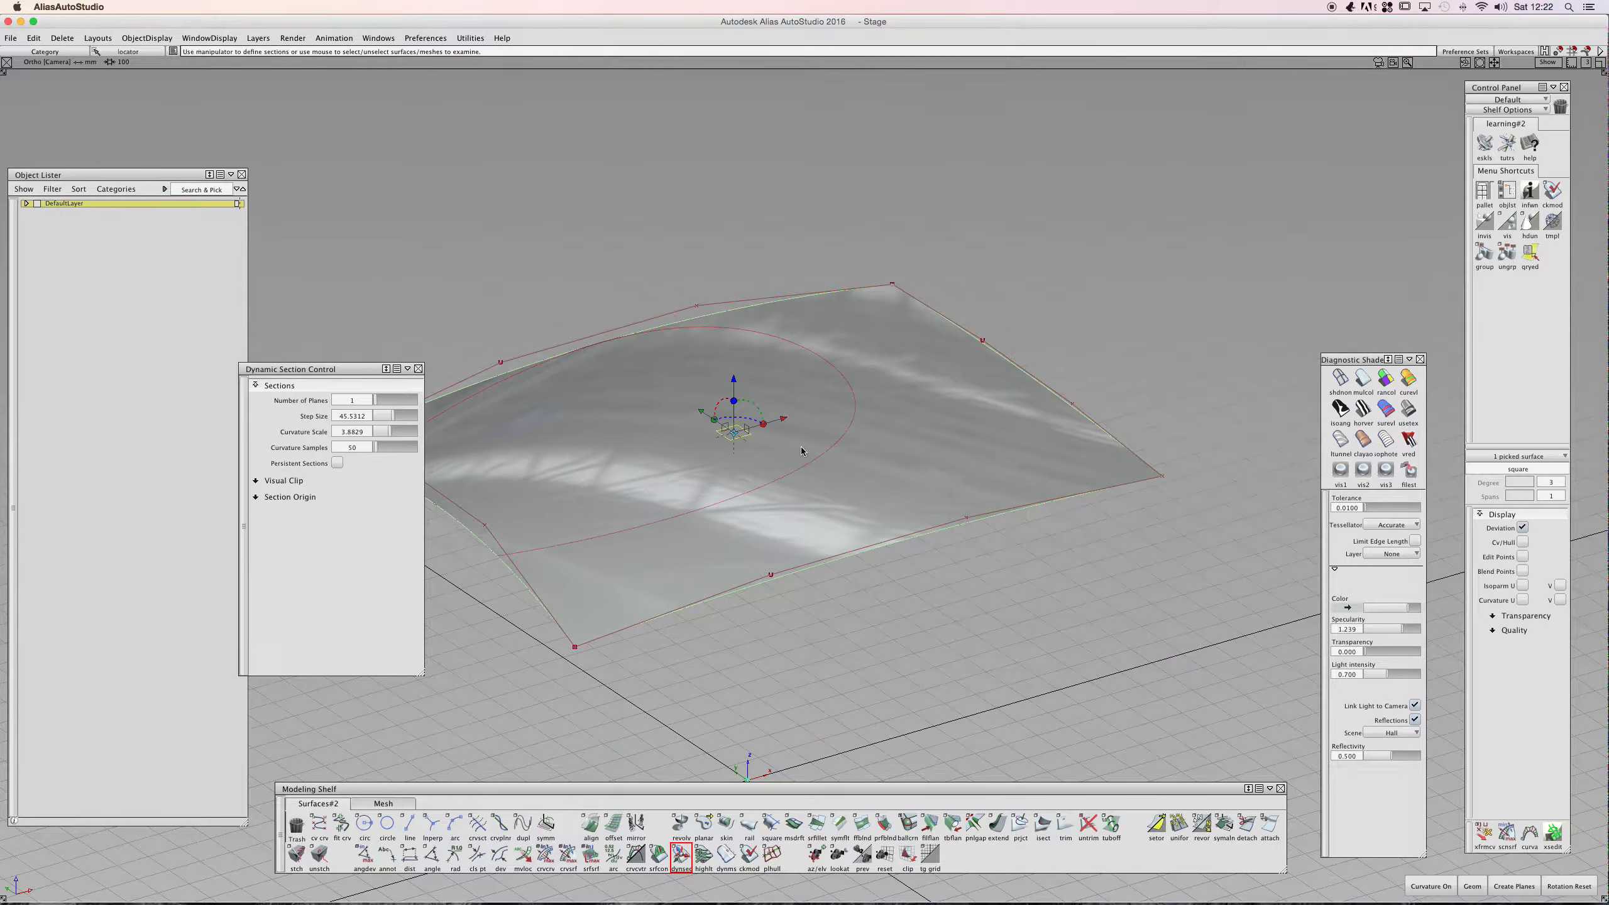
left_click_drag(808, 439, 635, 367, "alt+shift")
right_click_drag(635, 367, 770, 358, "alt+shift")
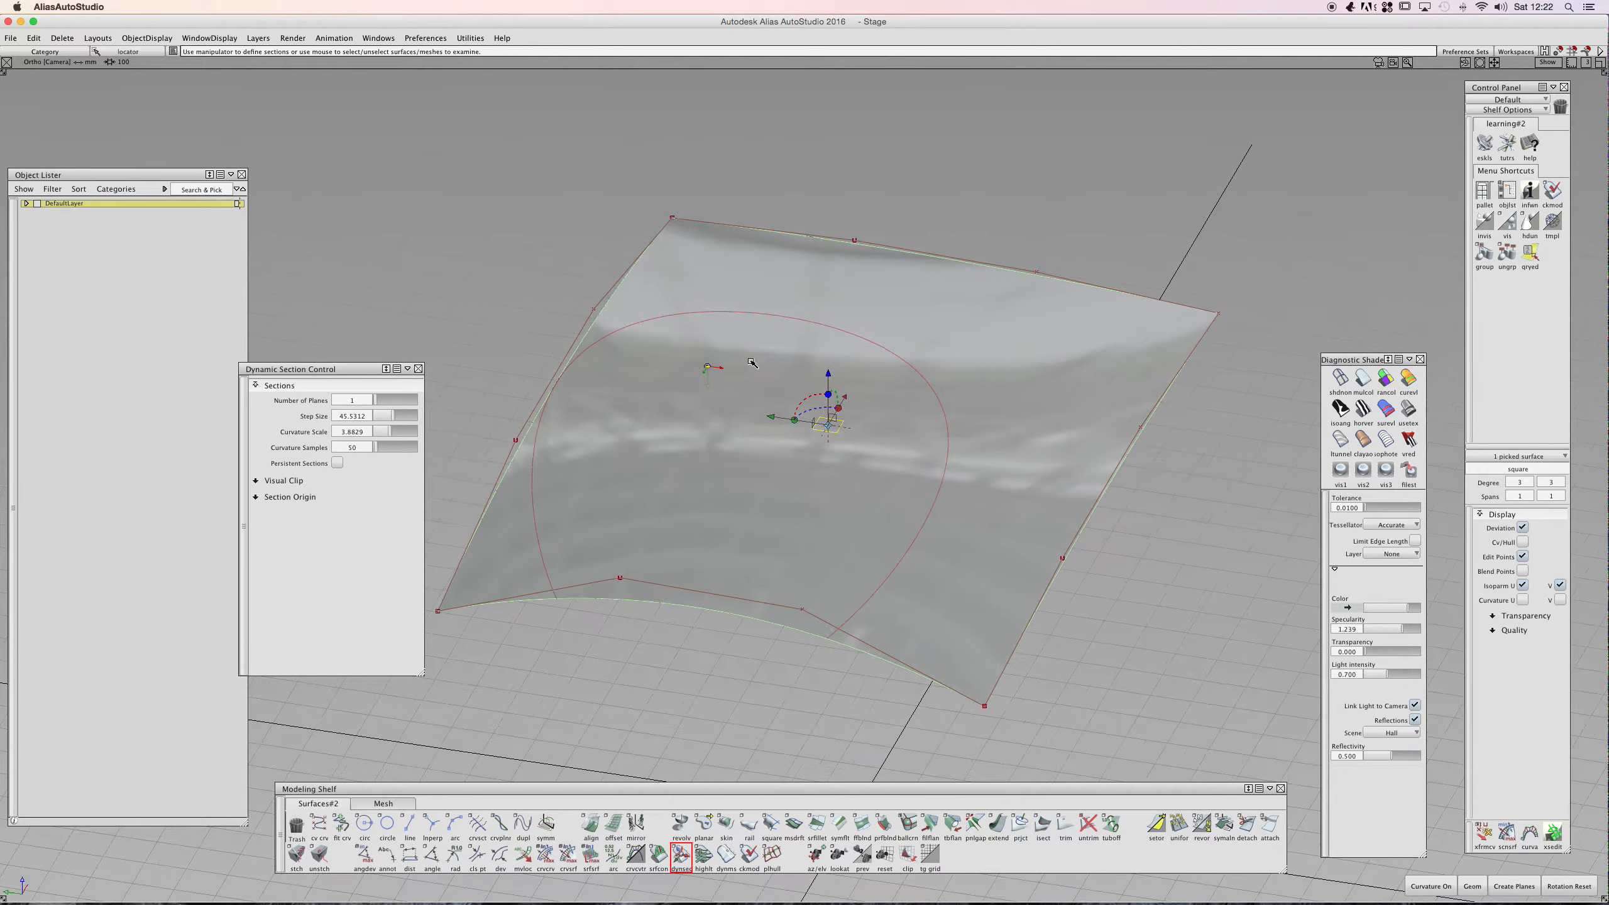
- Expand the Visual Clip settings and activate the section manipulator's rotation handle
left_click(256, 480)
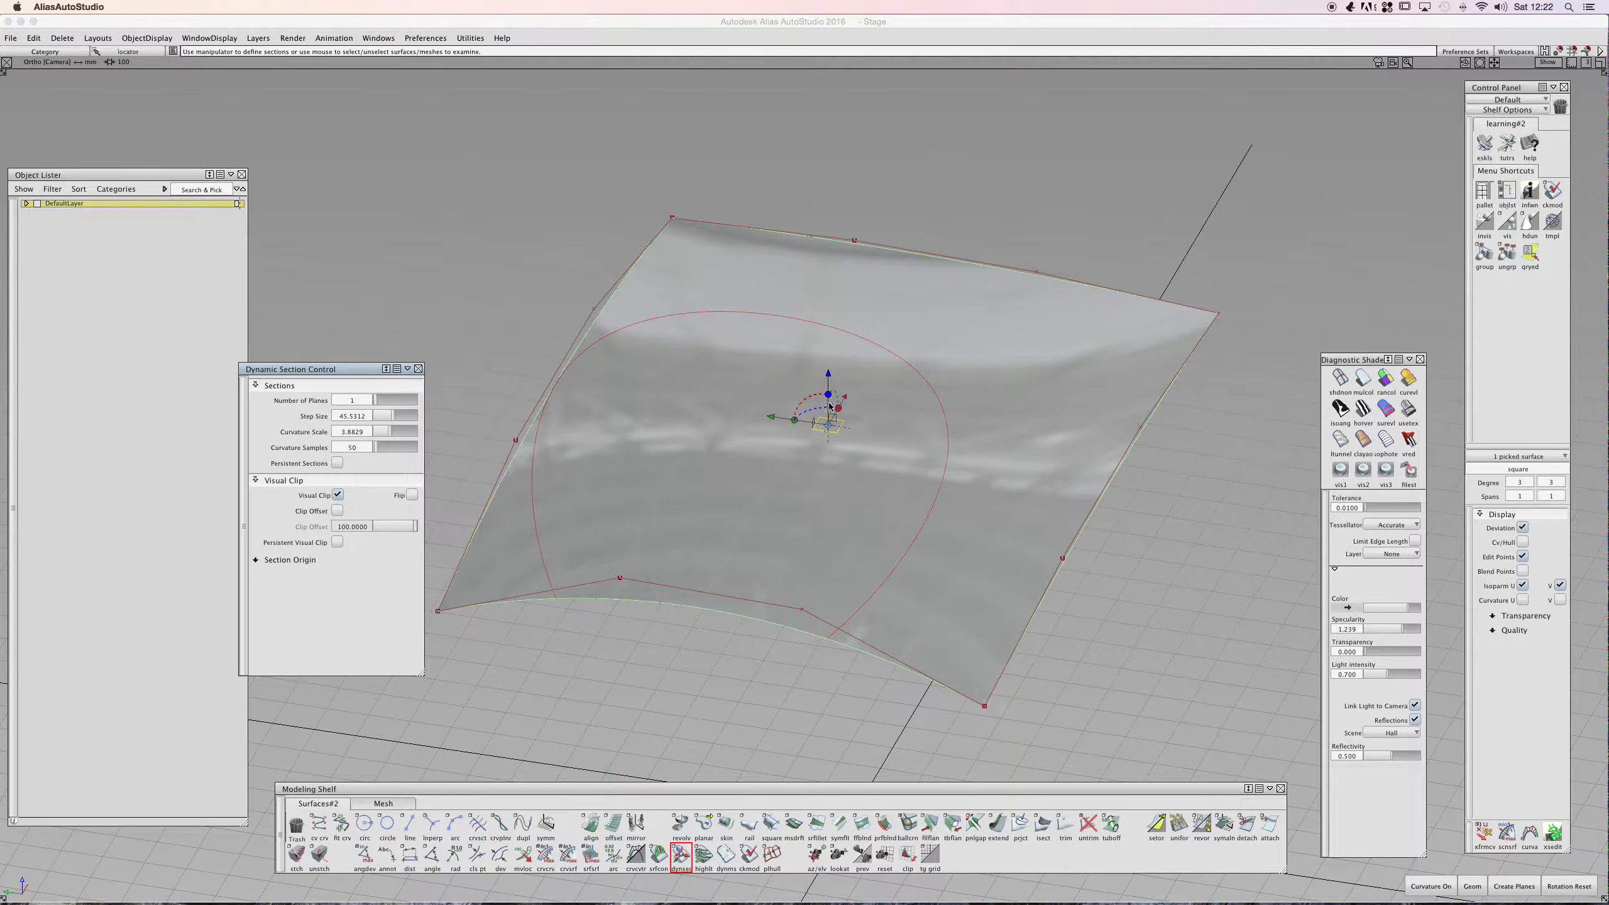
left_click_drag(935, 426, 701, 356, "alt+shift")
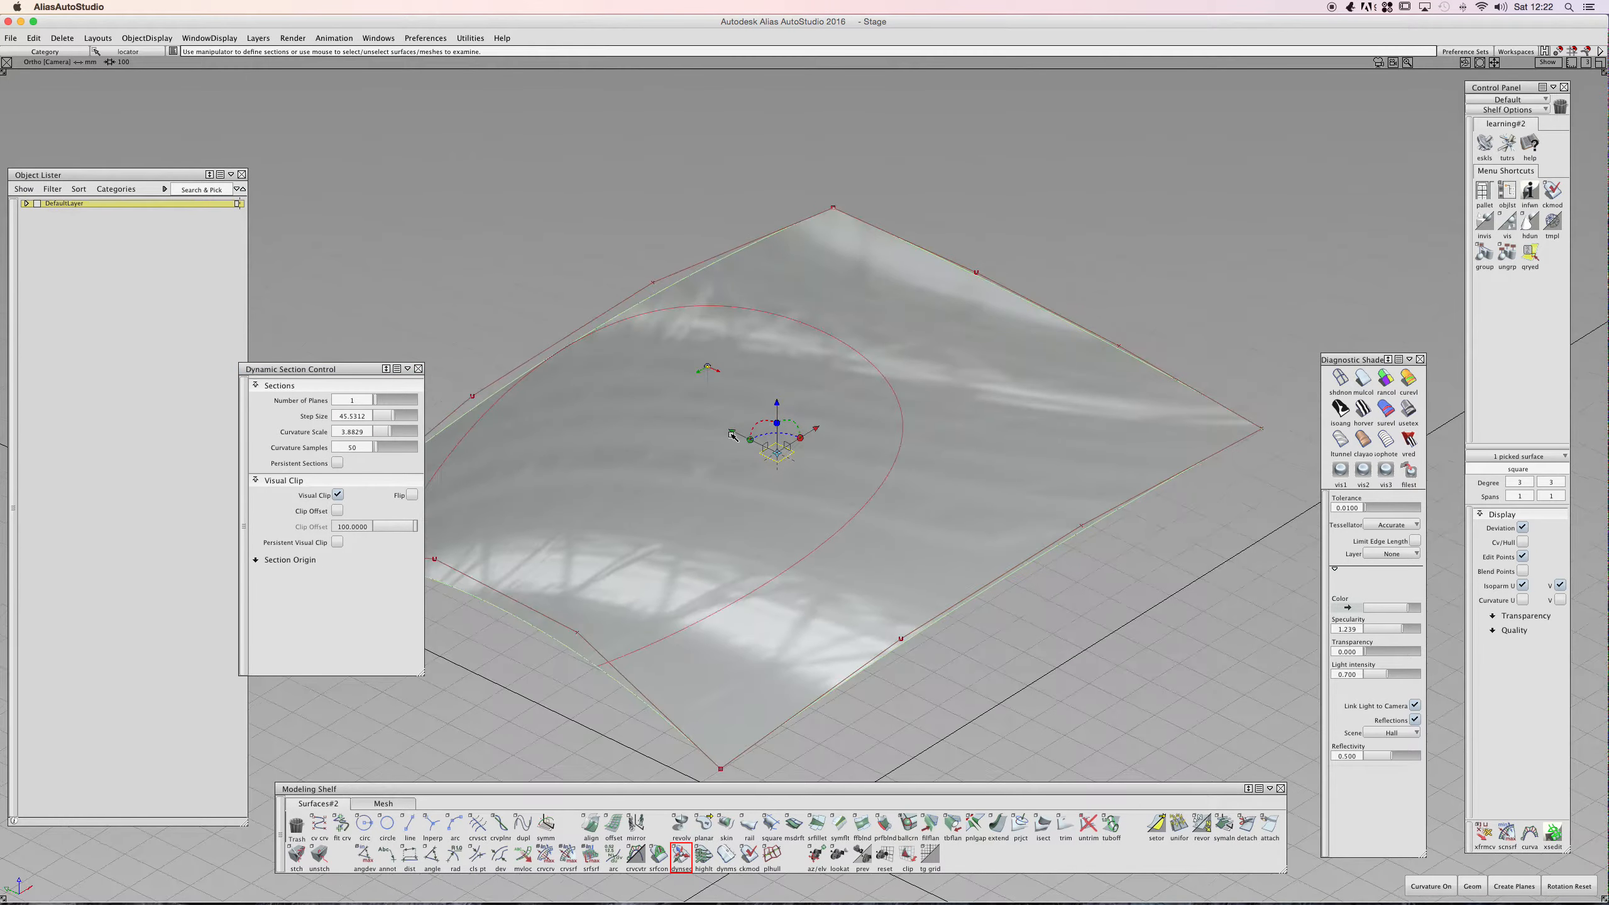
left_click(801, 441)
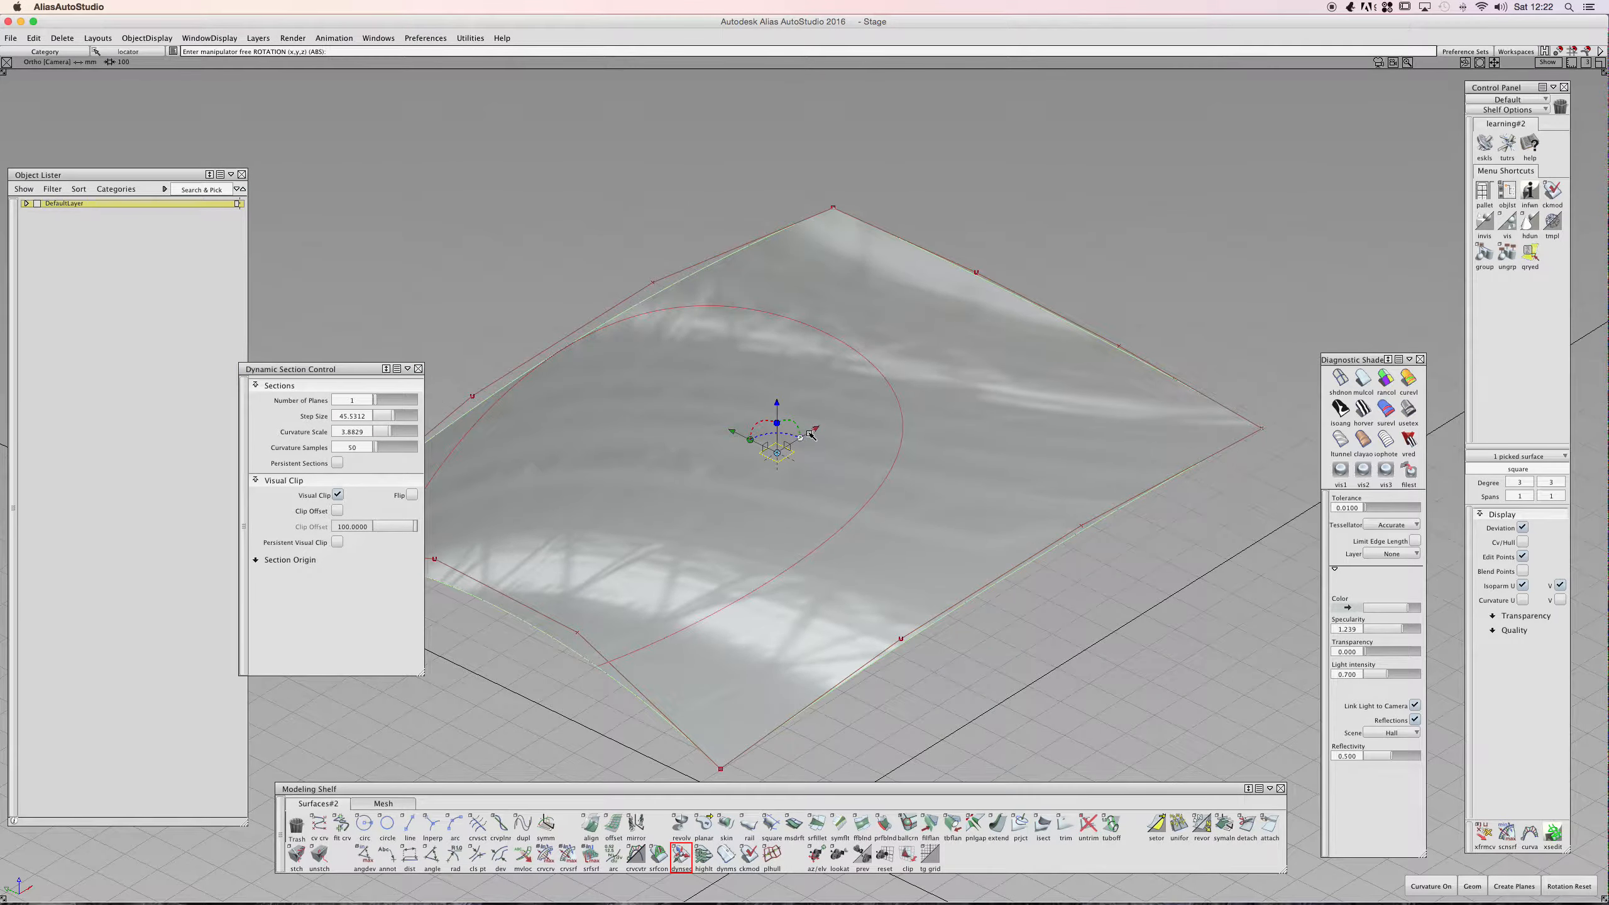
left_click(795, 426)
- Expand Section Origin and rotate the section plane to about 87 degrees with the manipulator
left_click(283, 560)
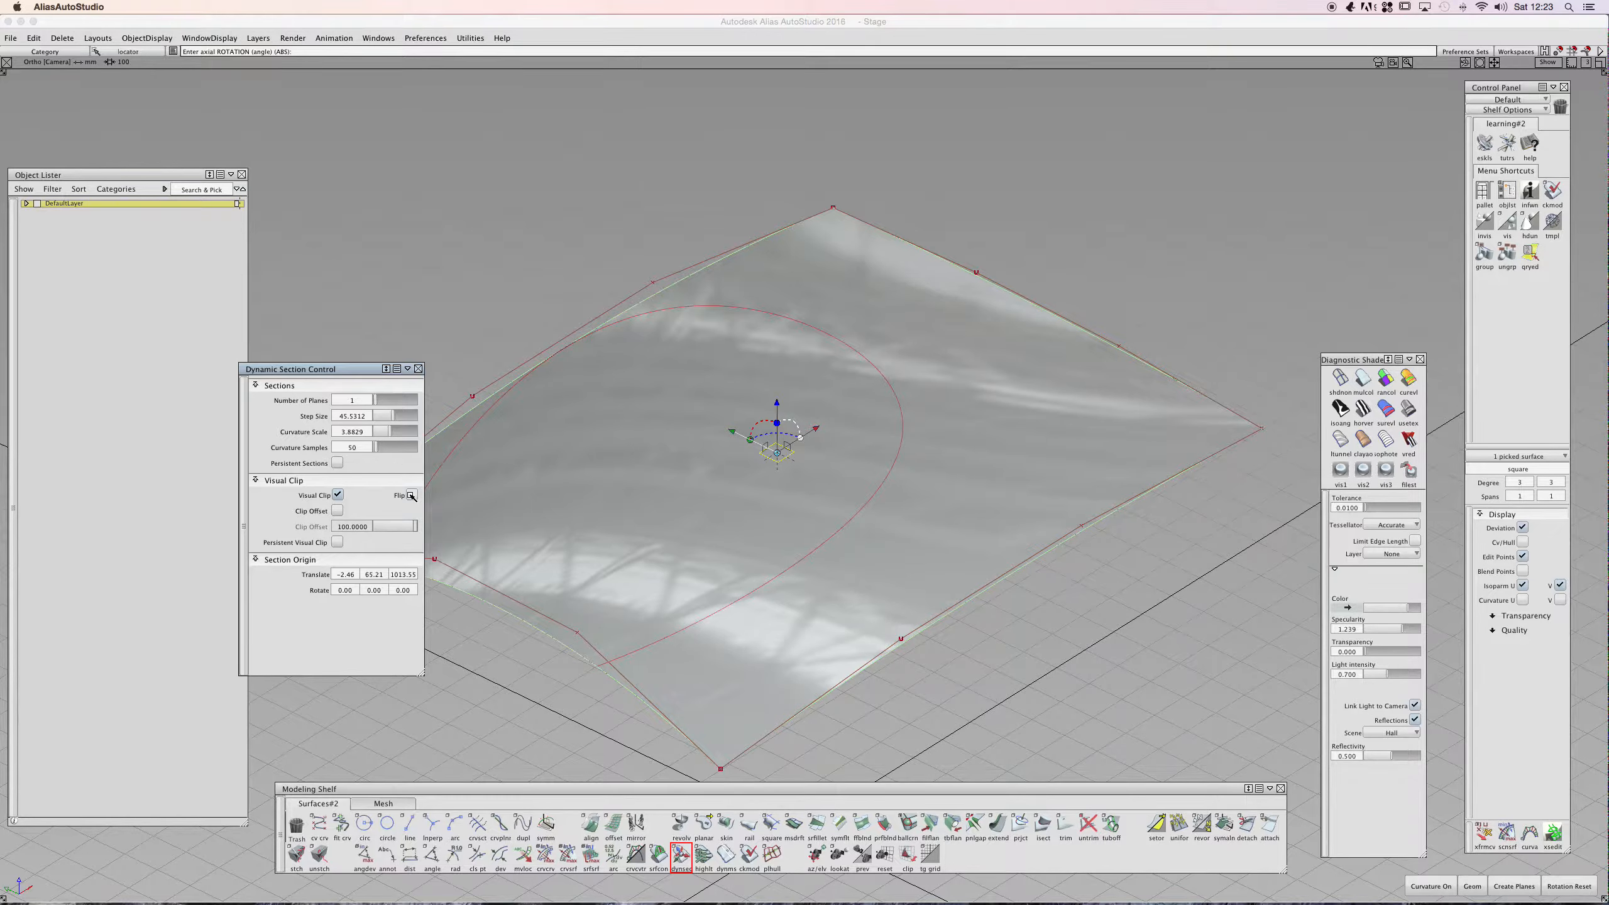
left_click_drag(776, 405, 784, 440)
left_click_drag(656, 439, 709, 374, "alt+shift")
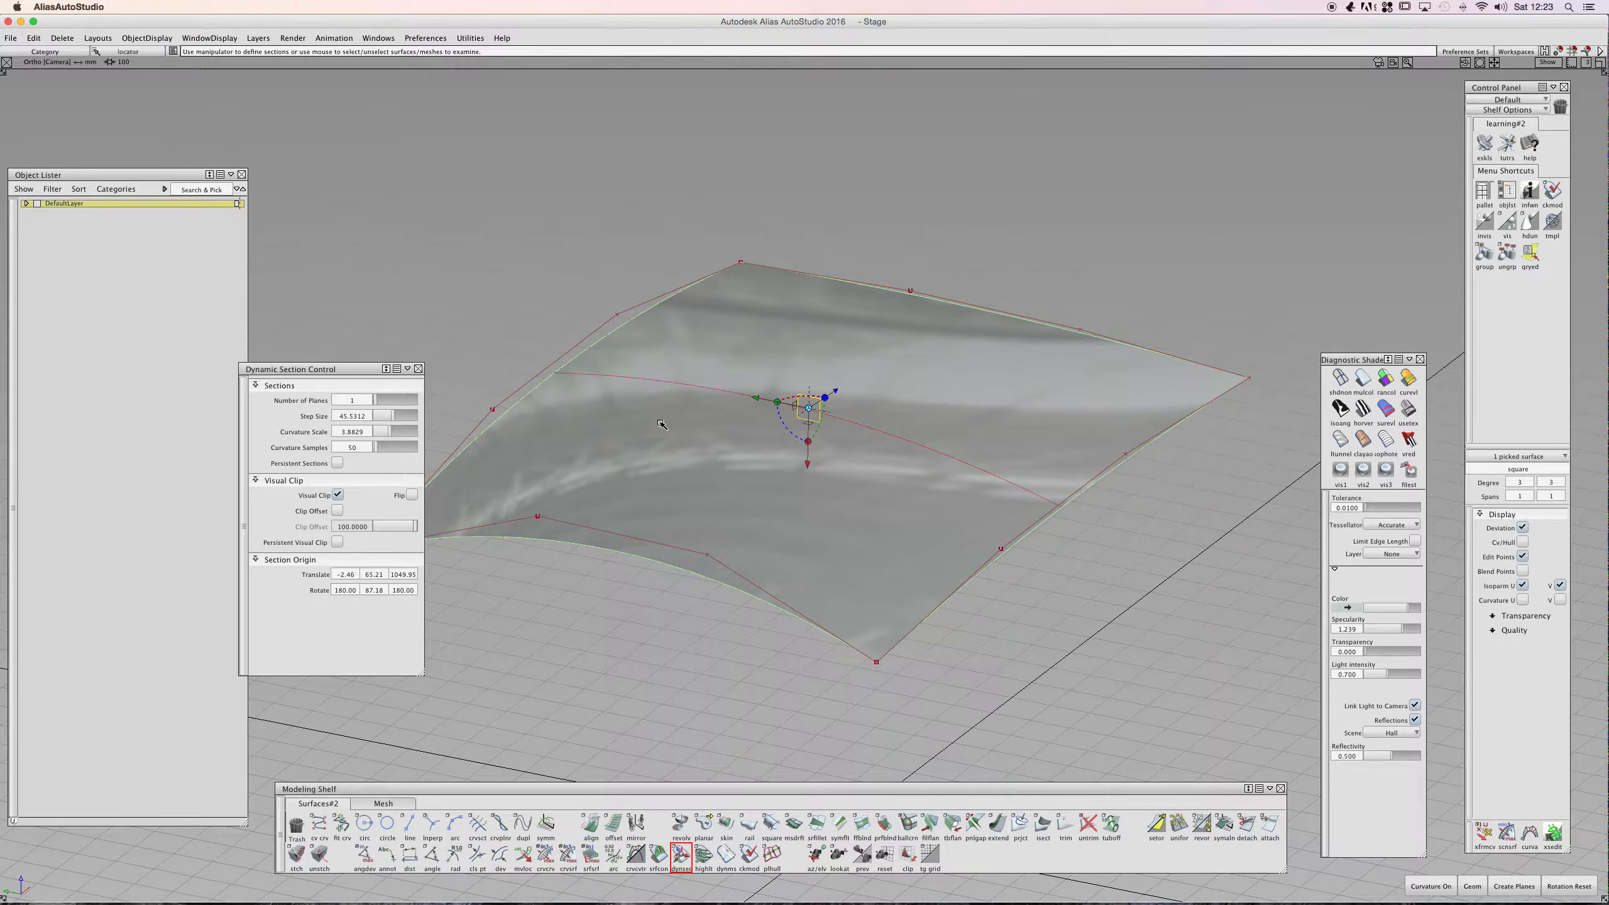
- Turn on Persistent Visual Clip and toggle Flip to switch which side of the surface is clipped
left_click(337, 463)
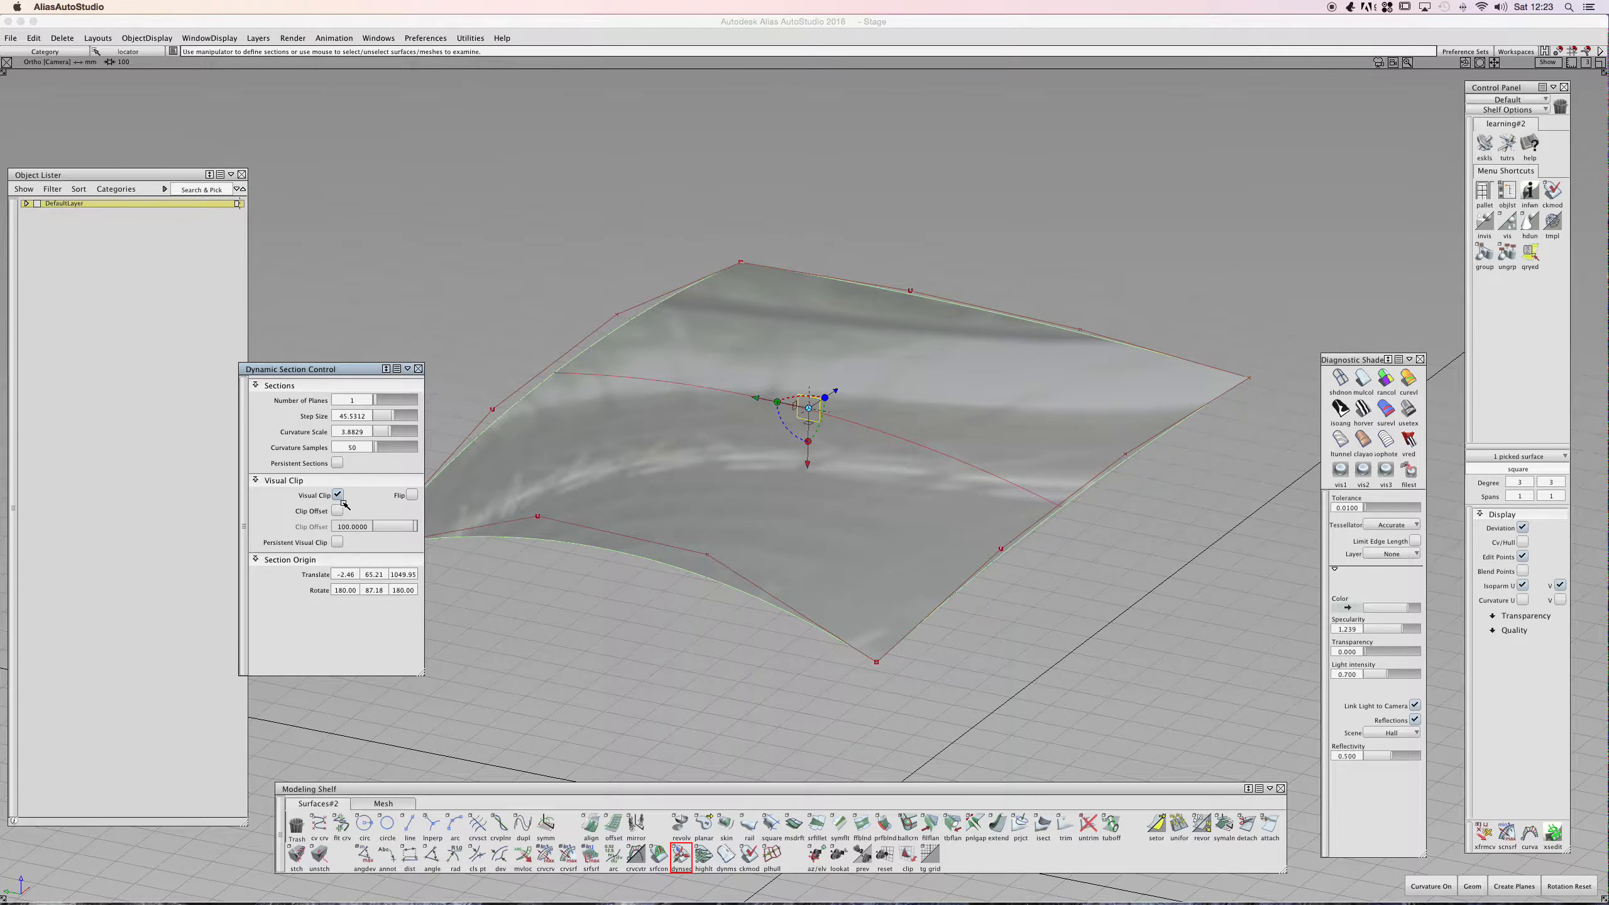
left_click(338, 542)
left_click_drag(726, 409, 583, 519, "shift+super")
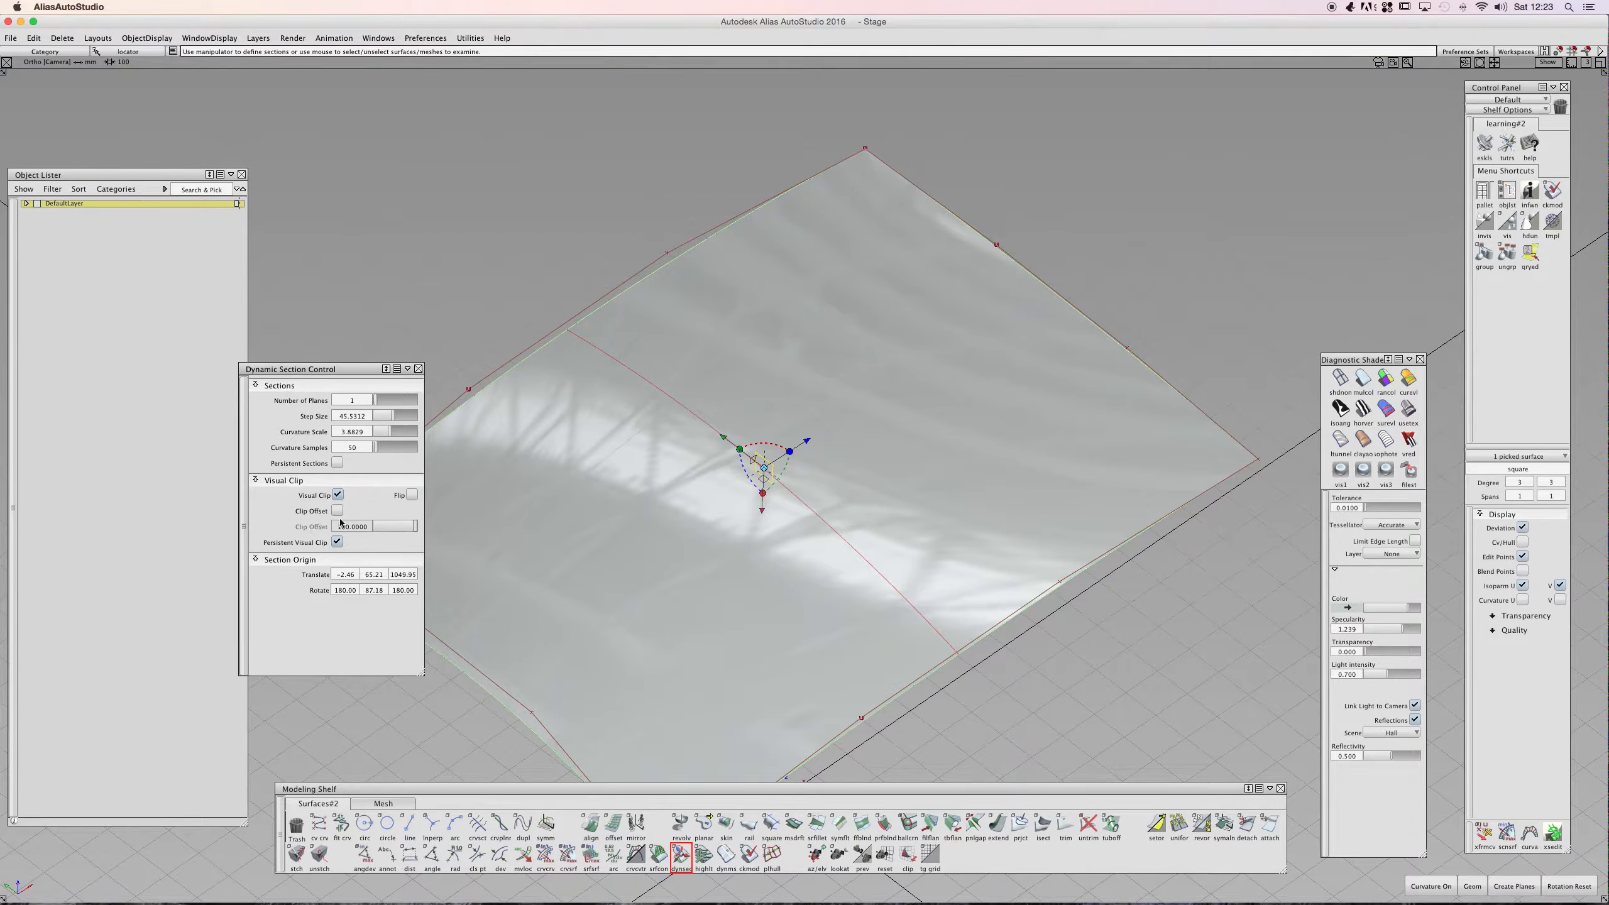
left_click(411, 495)
left_click(412, 495)
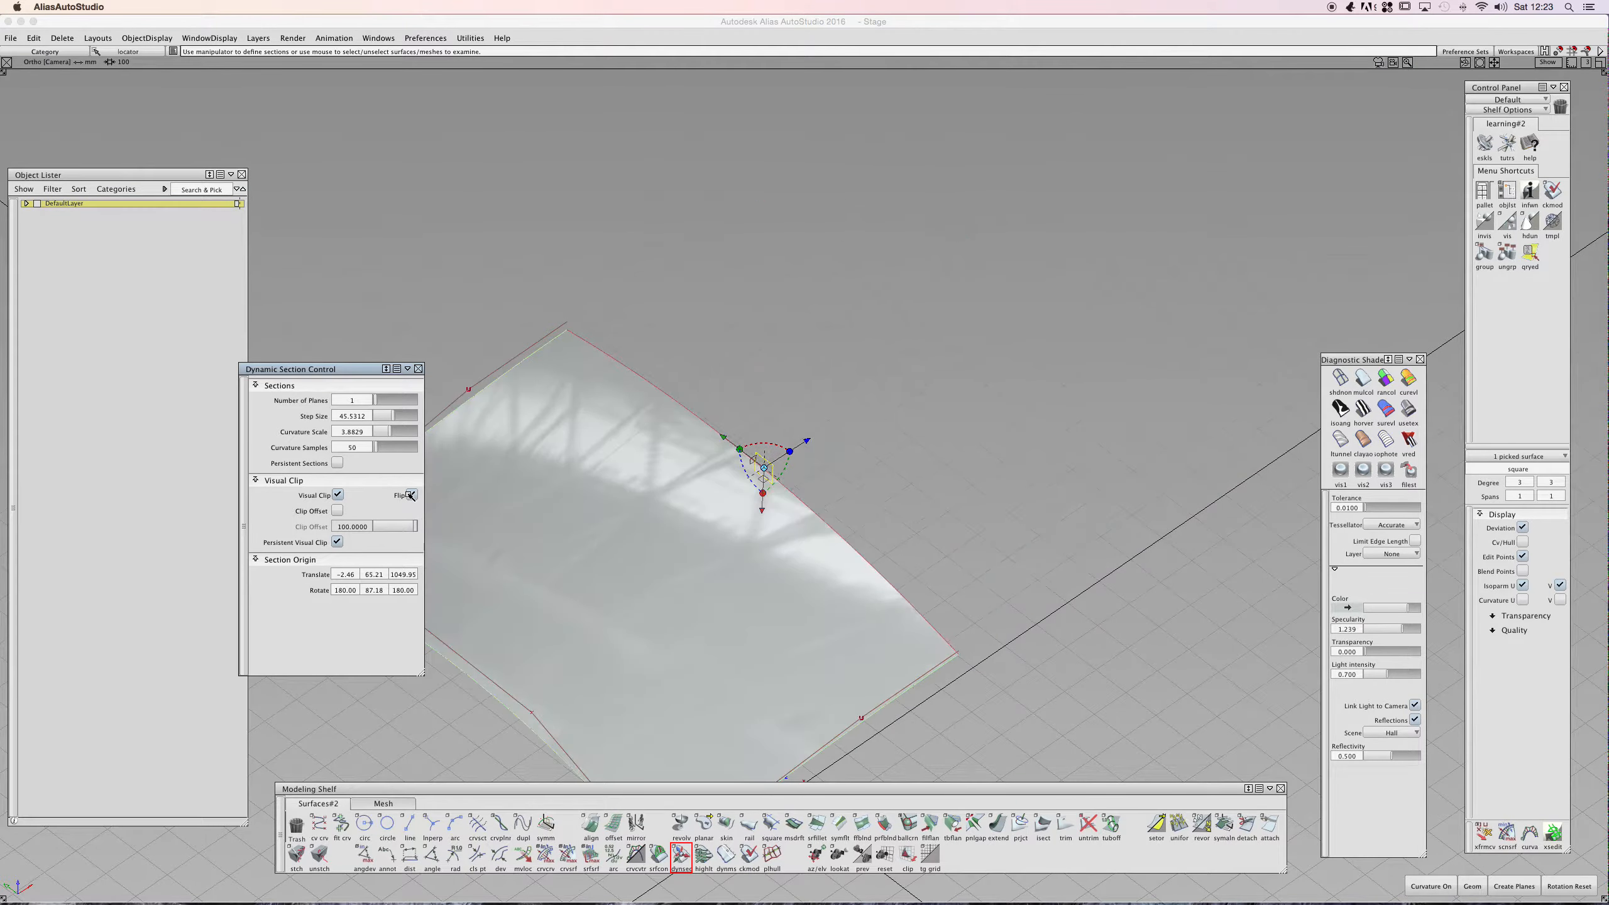
left_click(412, 495)
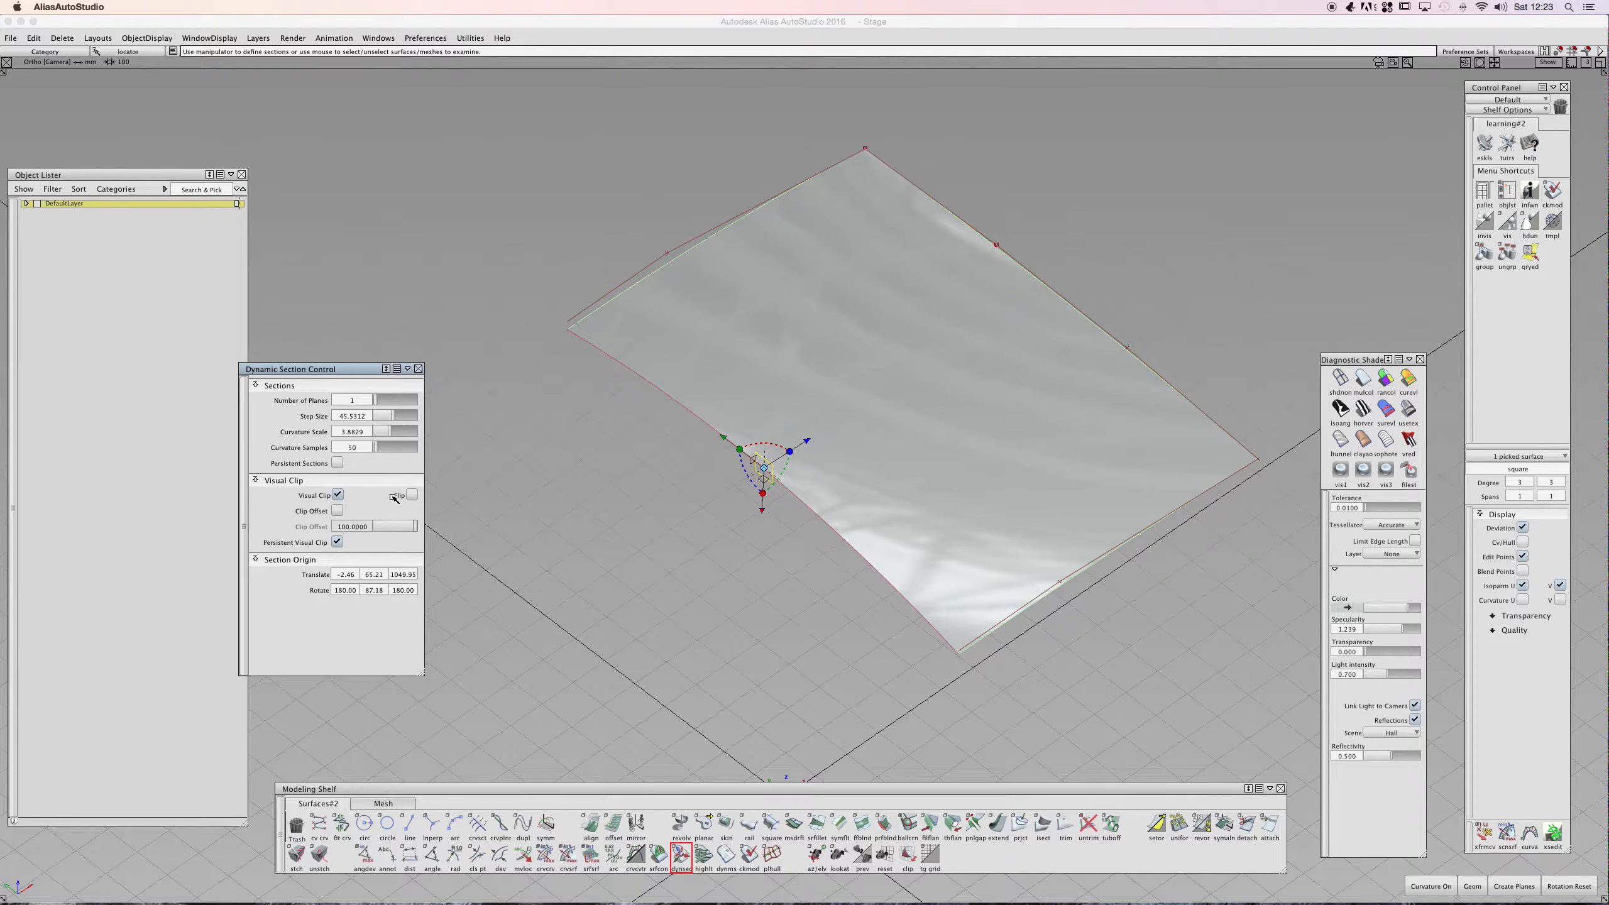
- Finish the dynamic section, keeping the persistent clip, and close the Dynamic Section Control
left_click_drag(815, 383, 581, 360, "alt+shift")
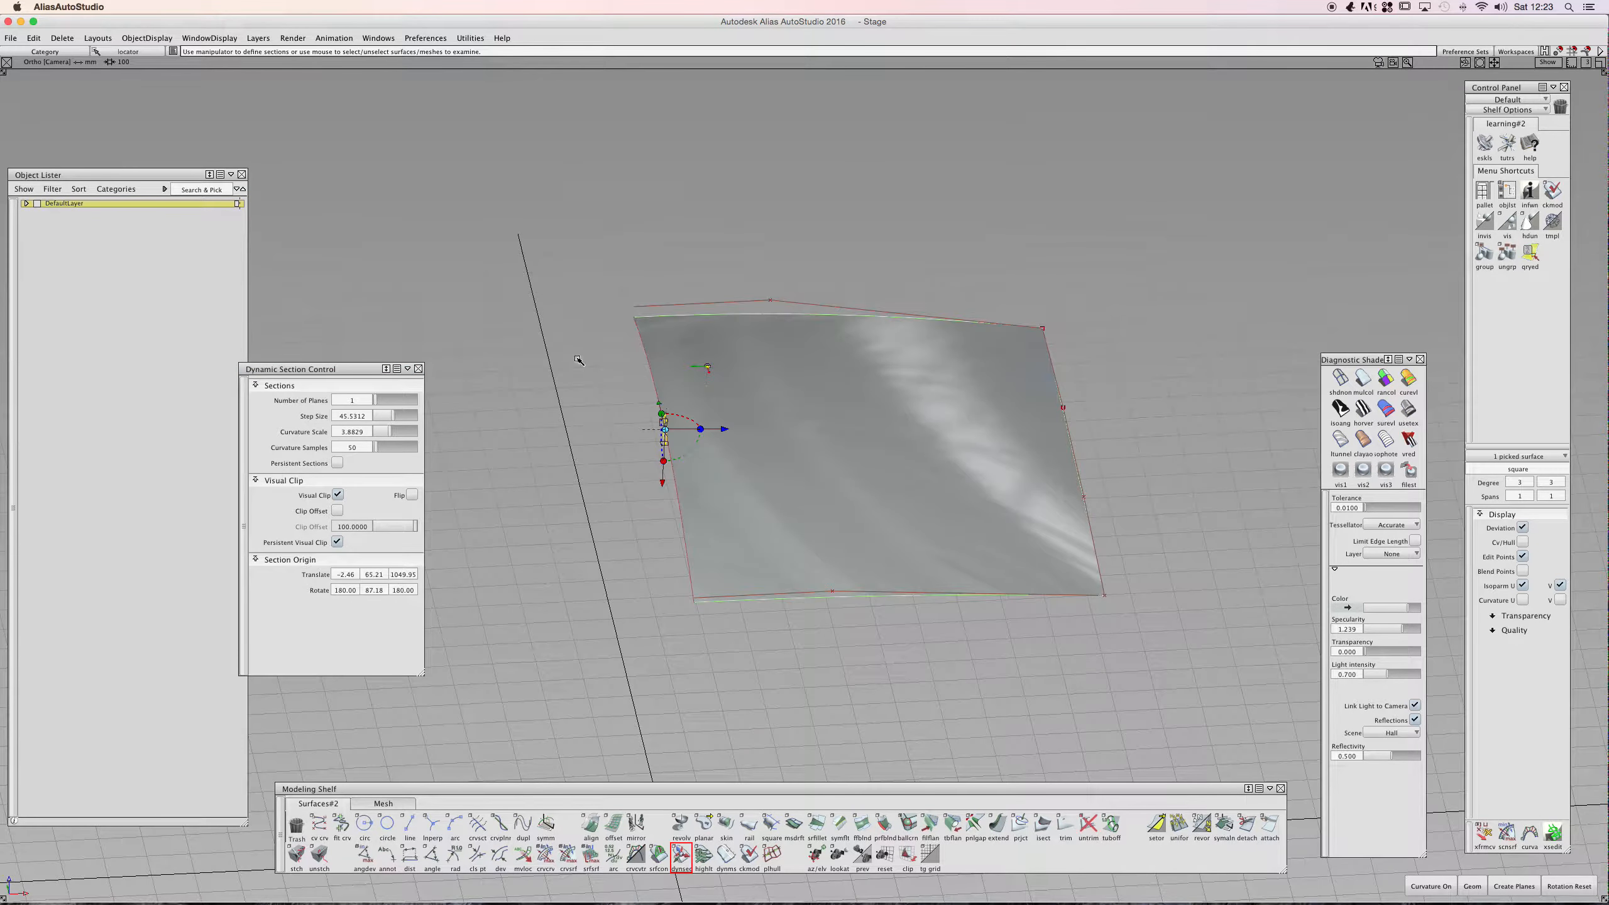
left_click_drag(723, 432, 765, 416)
left_click(766, 416)
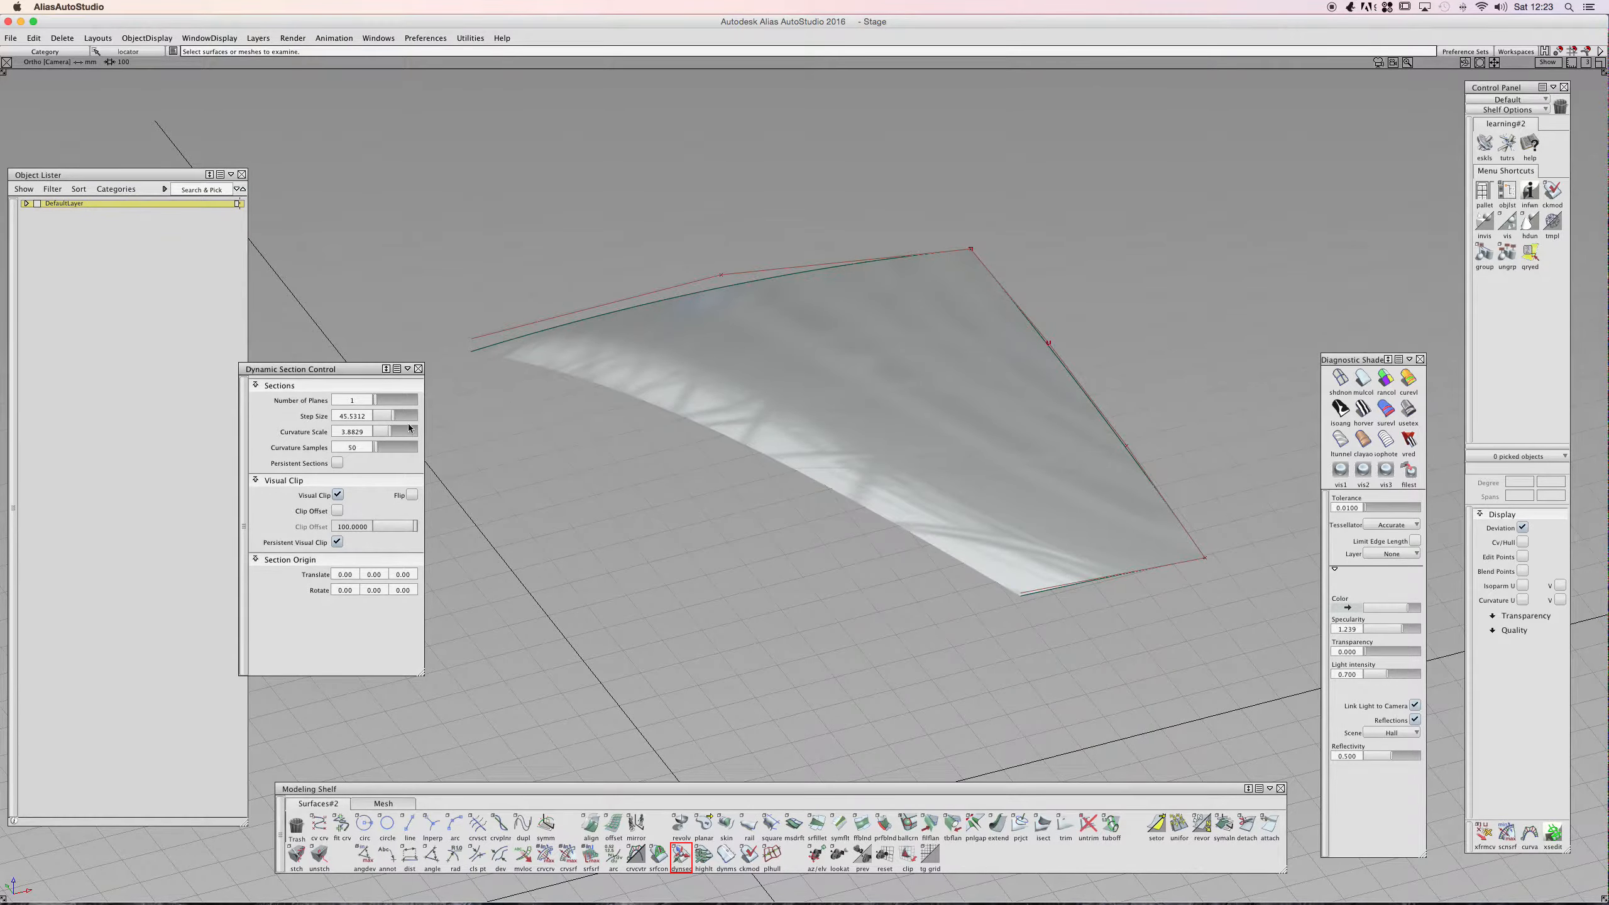
left_click(418, 368)
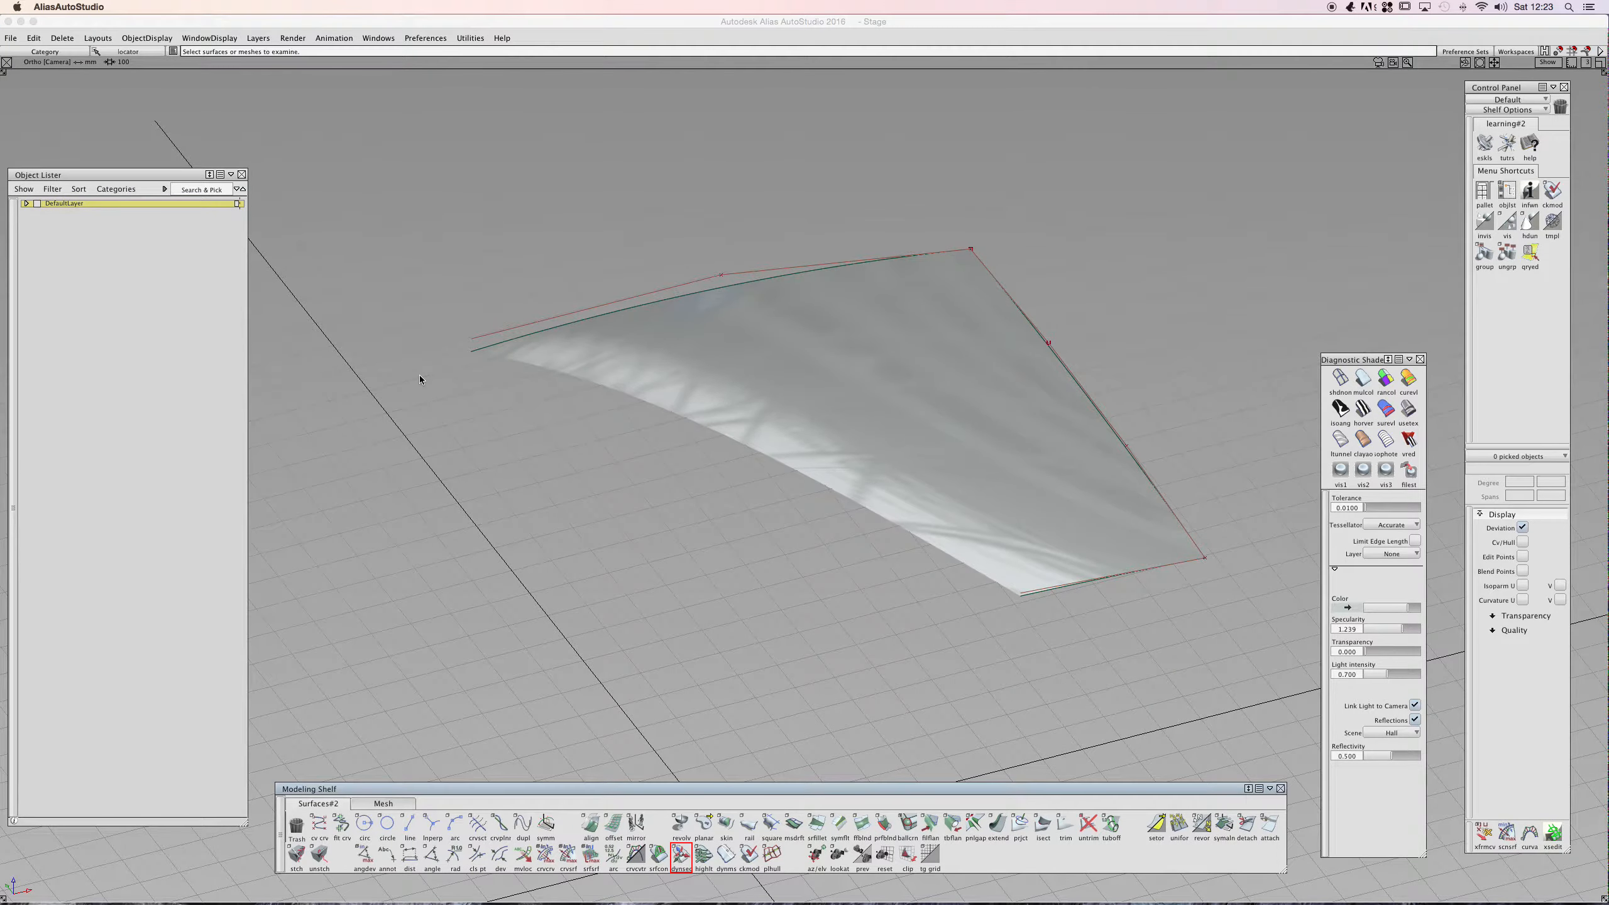
- Open the recent file iris toaster 01.wire and answer its confirmation dialog
left_click(11, 38)
left_click(22, 67)
mouse_move(28, 81)
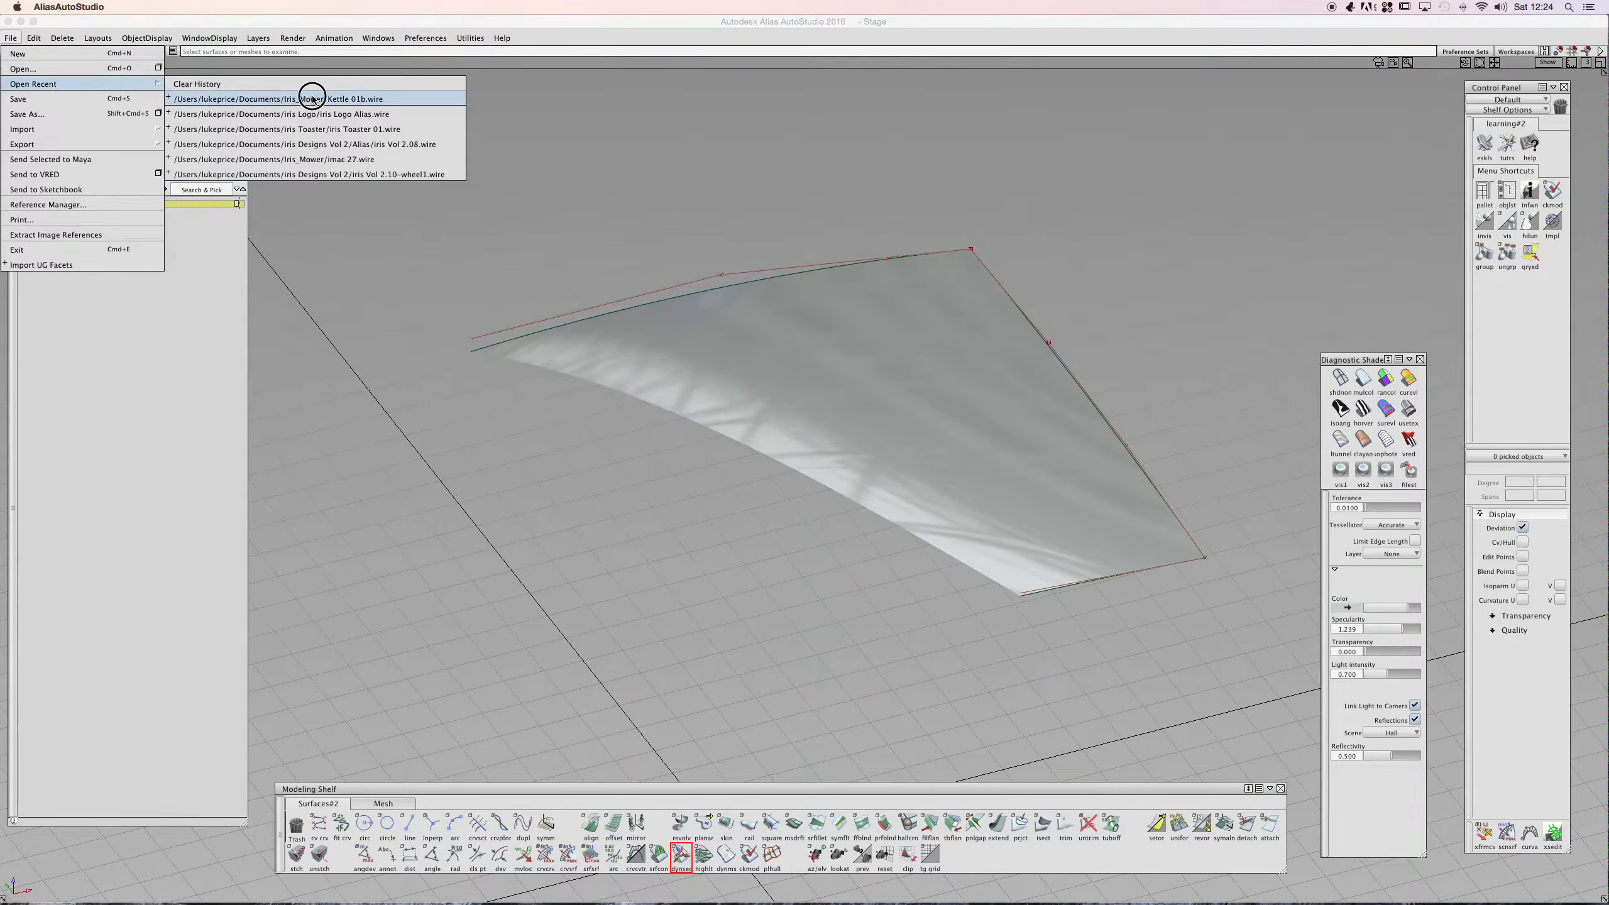
left_click(337, 130)
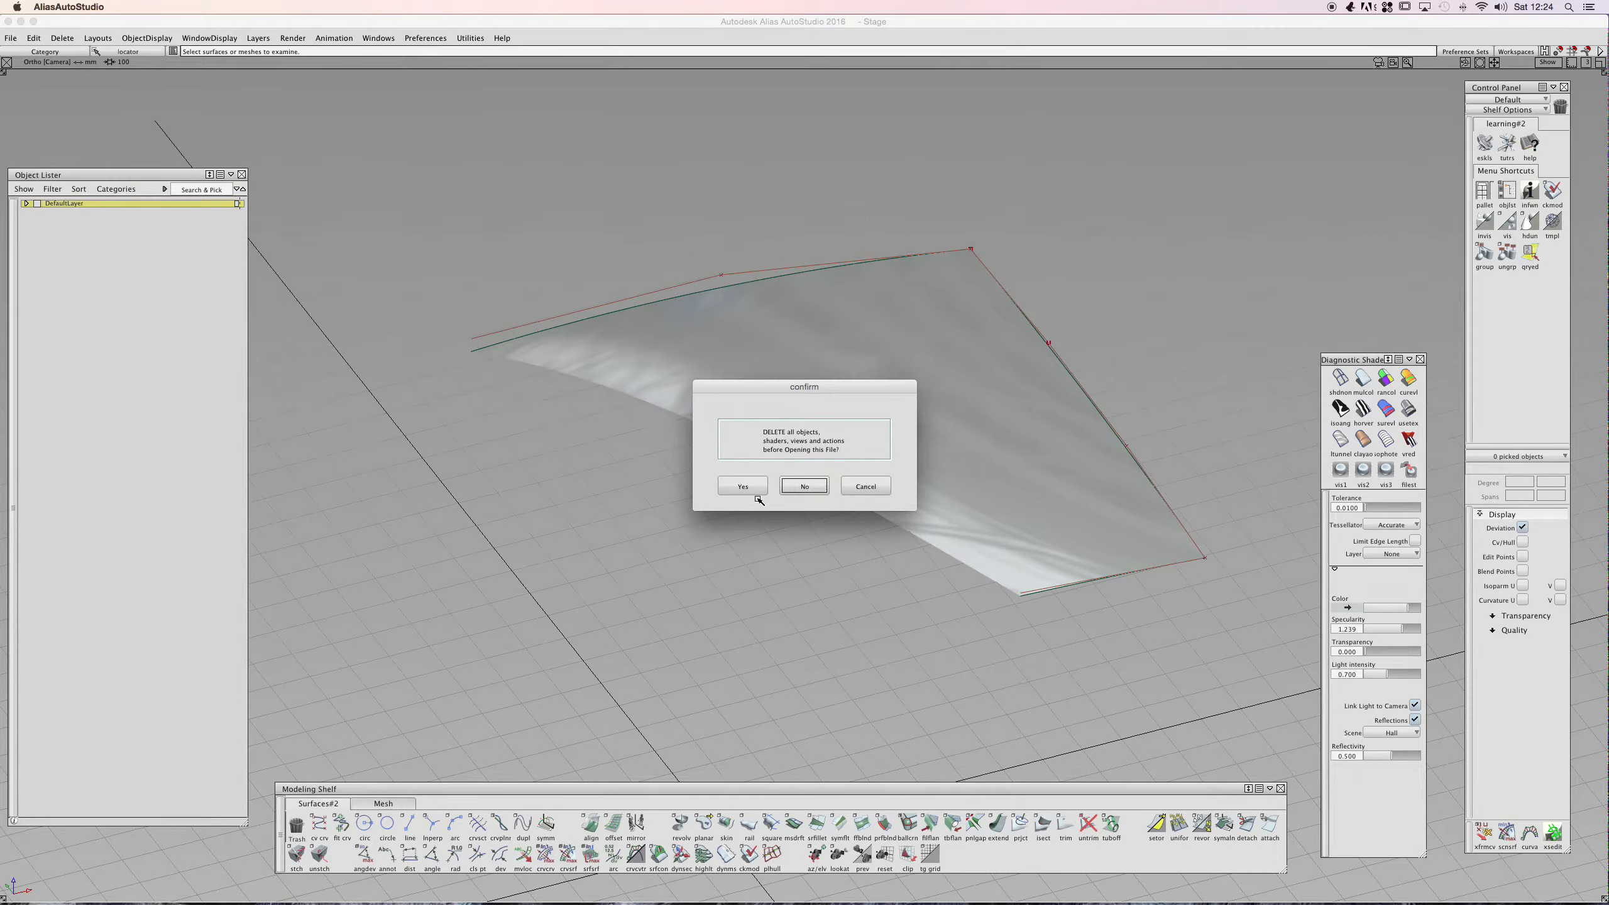
left_click_drag(786, 388, 578, 163)
left_click(593, 259)
- Examine the loaded toaster model from different angles
mouse_move(646, 497)
left_mouse_down("ctrl+shift")
mouse_move(681, 511)
mouse_move(646, 525)
left_mouse_up("ctrl+shift")
left_click_drag(693, 244, 397, 532)
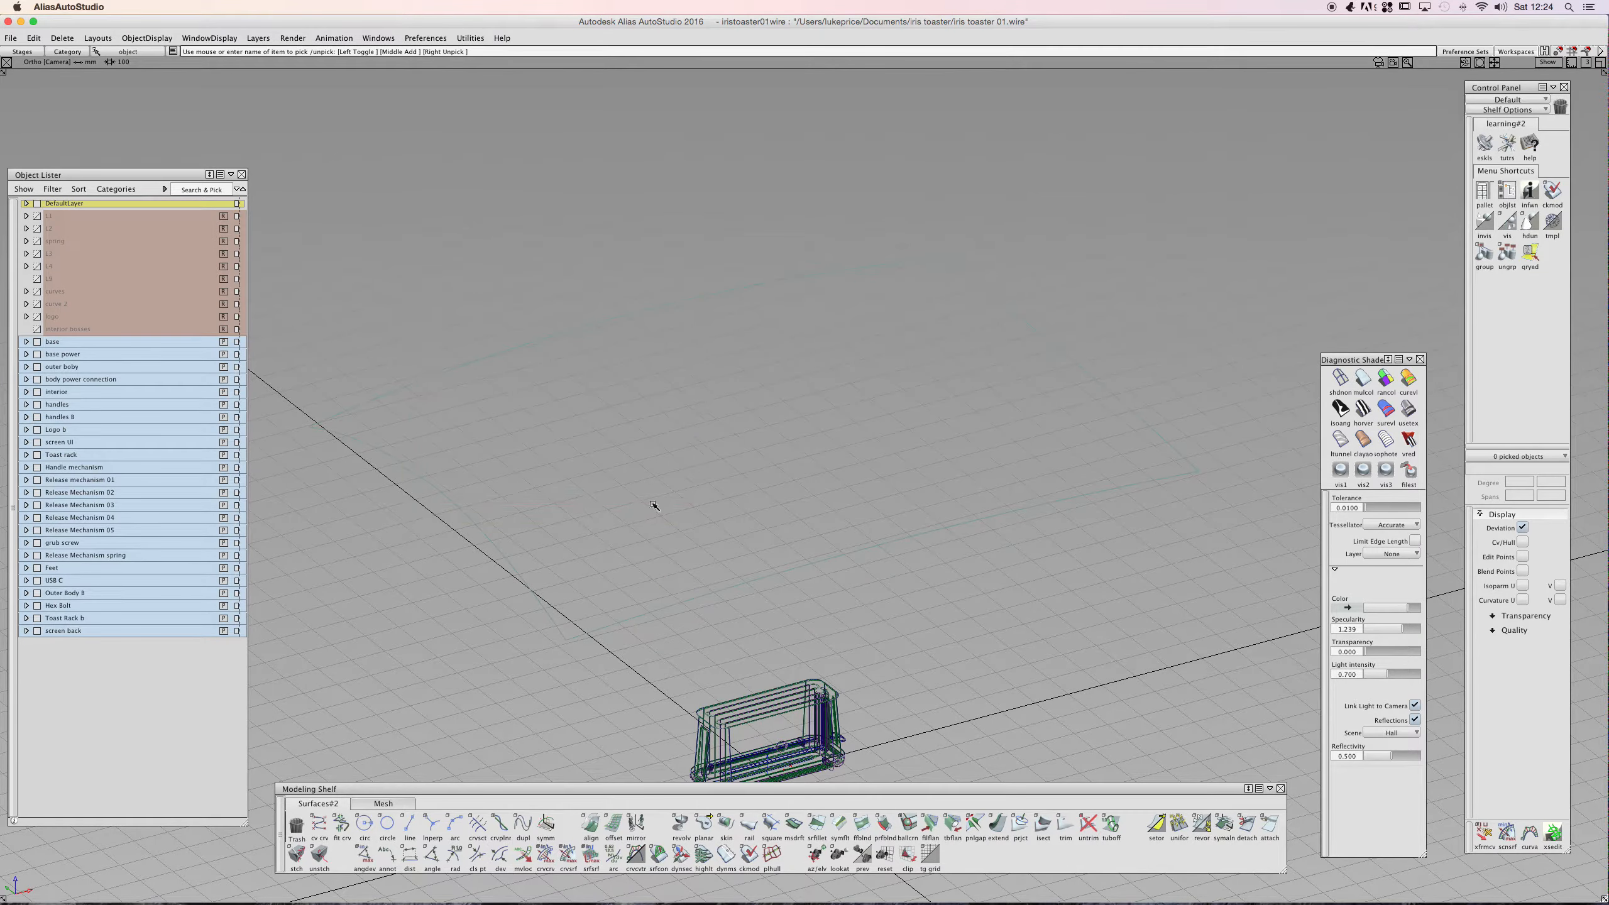
left_click_drag(927, 531, 862, 391, "alt+shift")
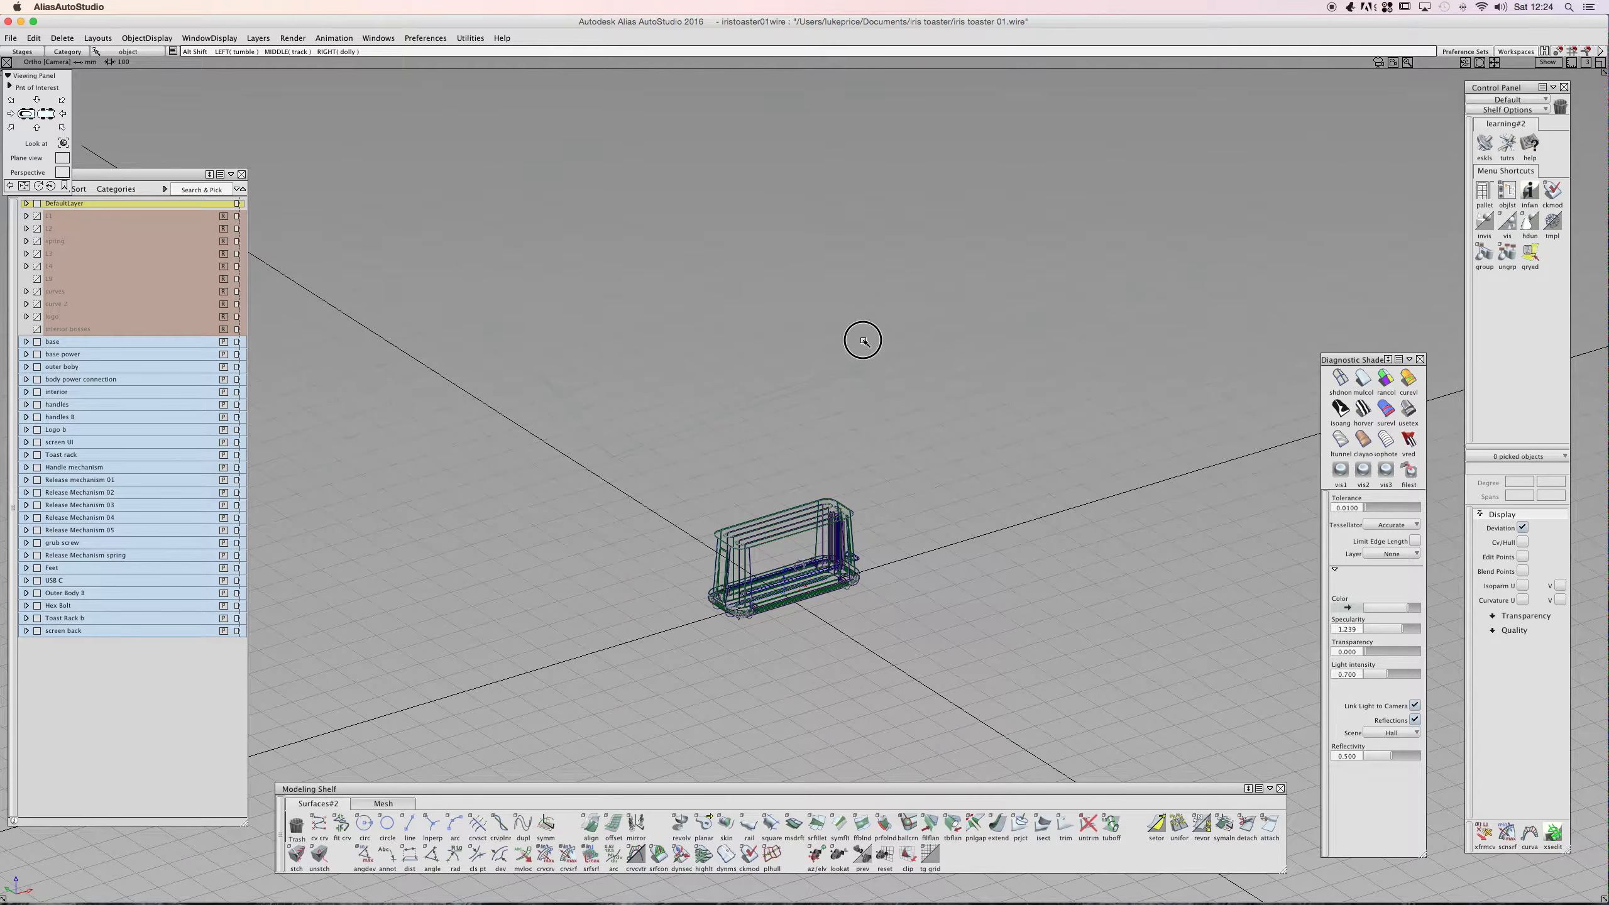
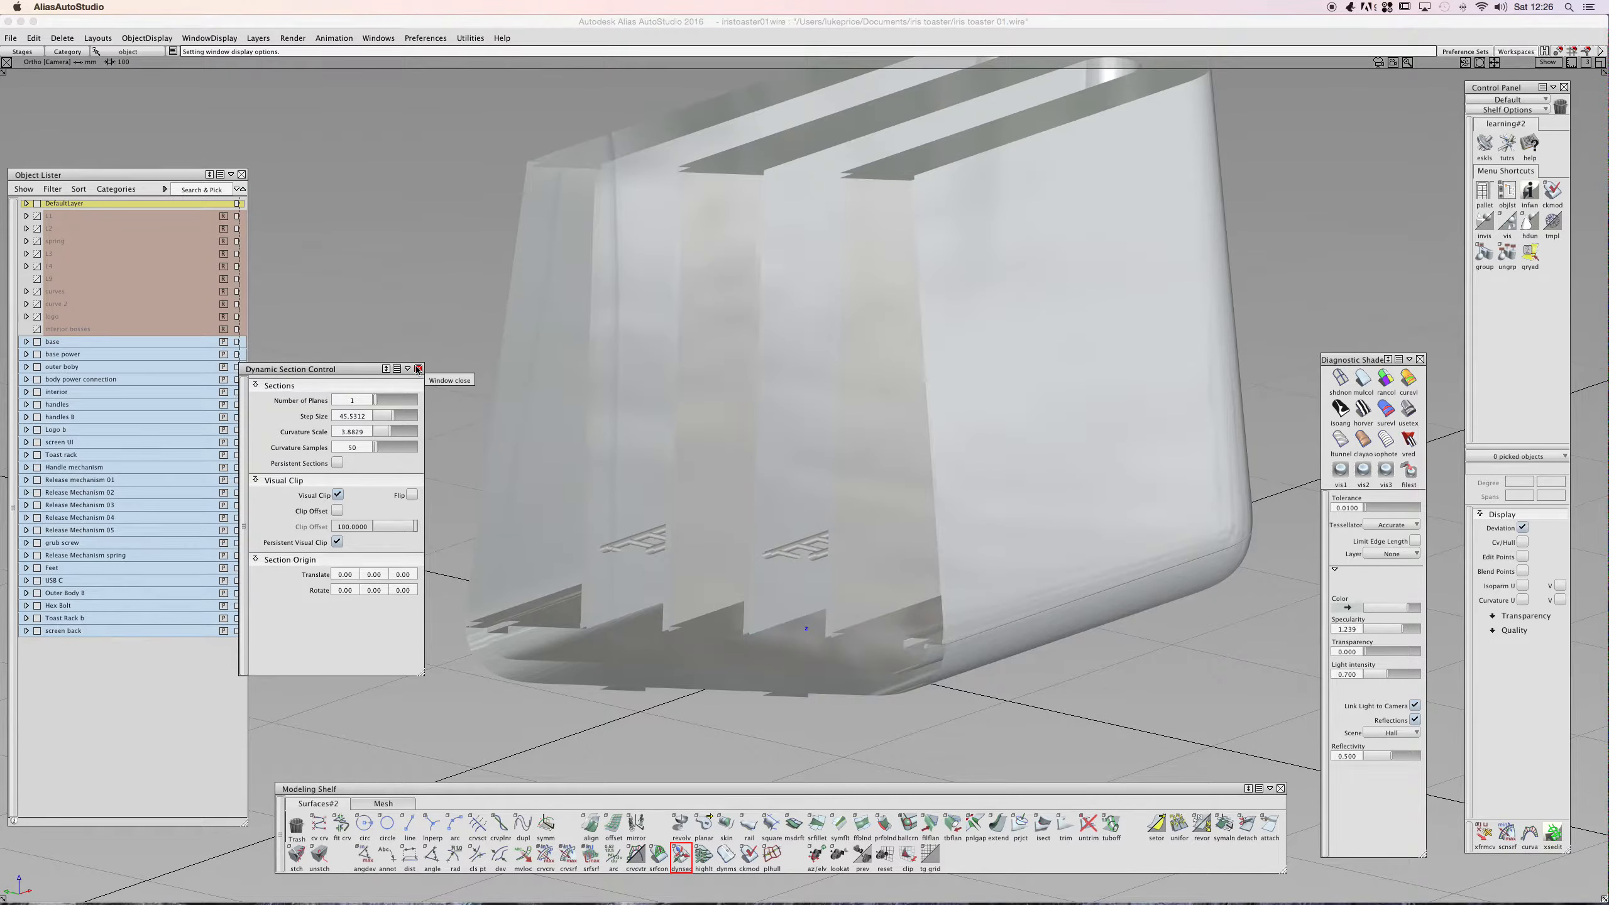
- Close the Dynamic Section Control and orbit in closer on the toaster's clipped side
left_click(417, 369)
left_click_drag(443, 393, 392, 456, "alt+shift")
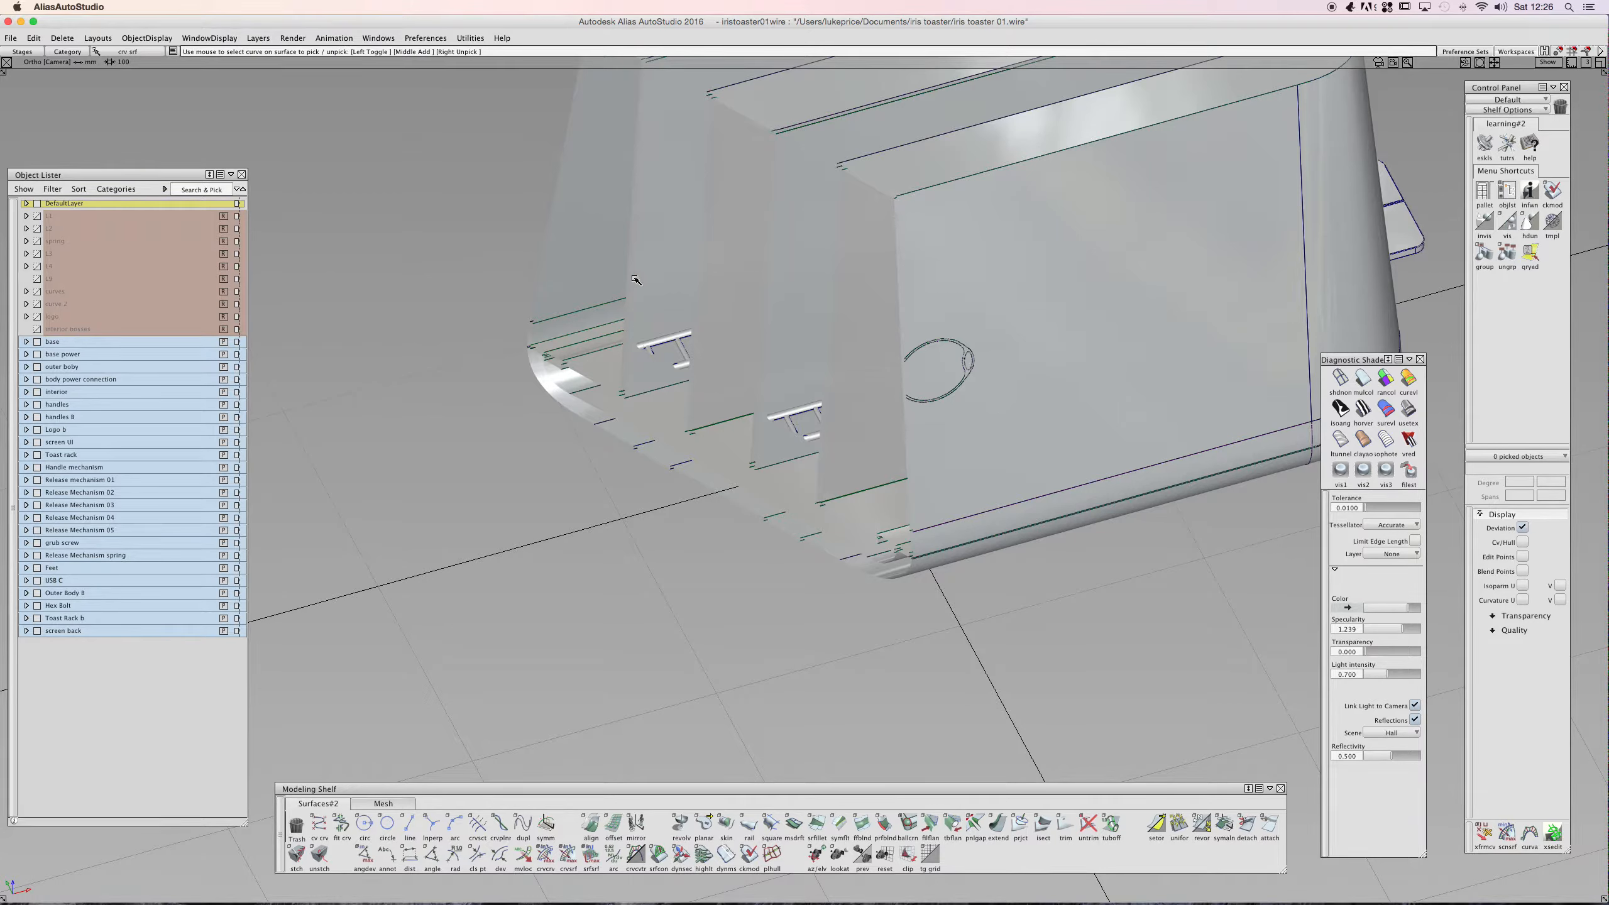
left_click(681, 854)
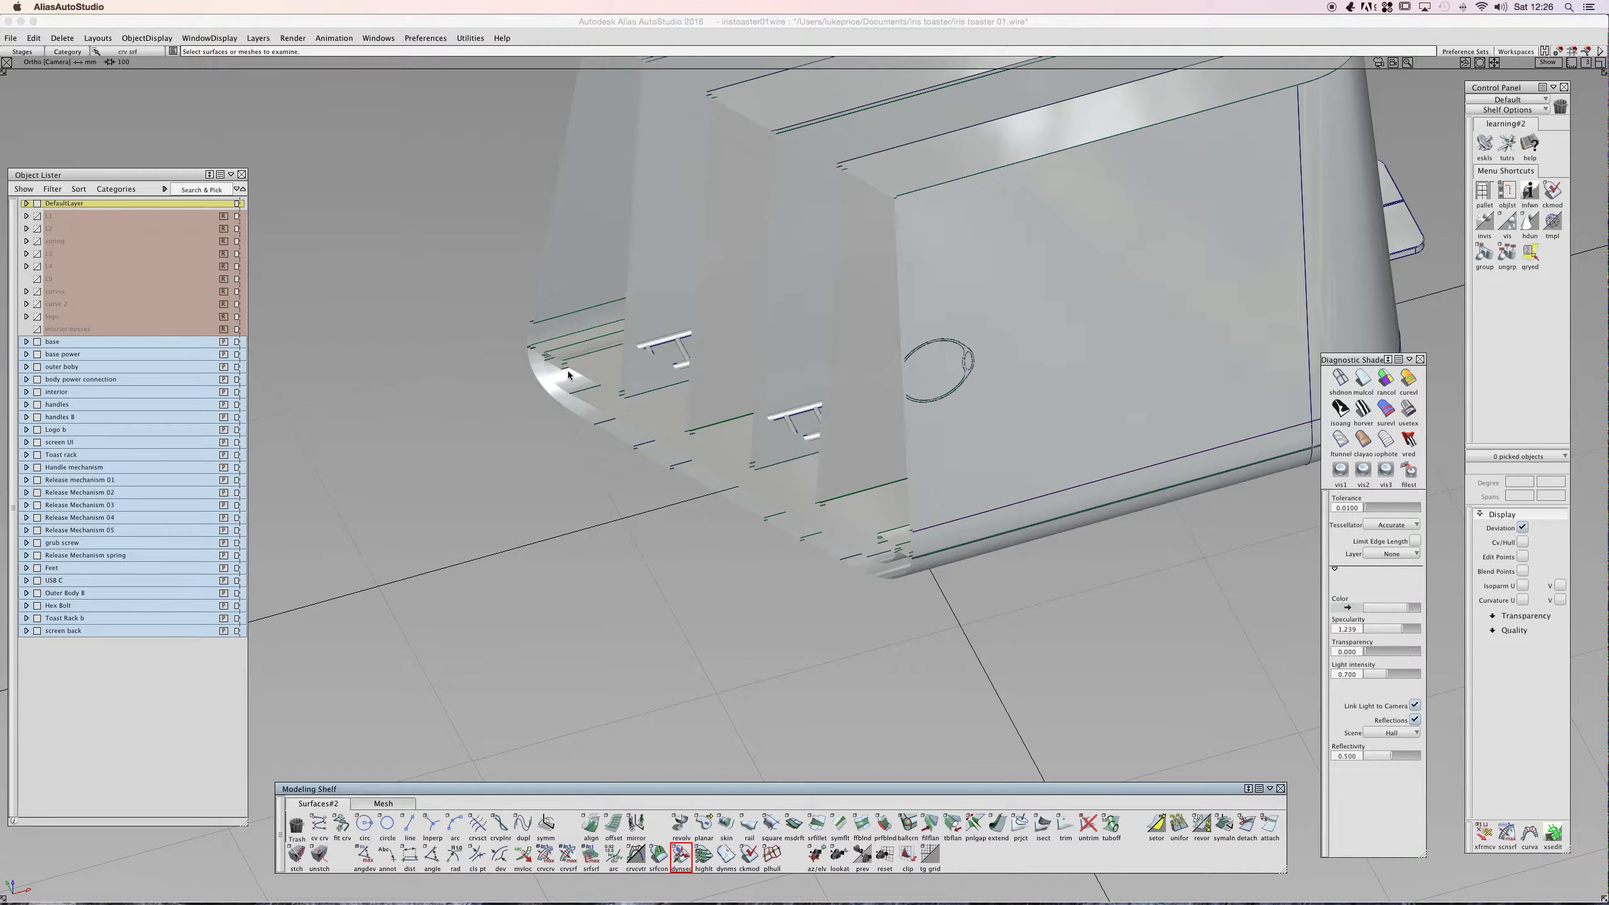
left_click(337, 496)
left_click(338, 496)
left_click(338, 495)
right_click_drag(570, 421, 429, 468, "alt+shift")
middle_click_drag(678, 316, 616, 470, "alt+shift")
left_click_drag(773, 202, 773, 237, "ctrl+shift")
left_click(760, 302)
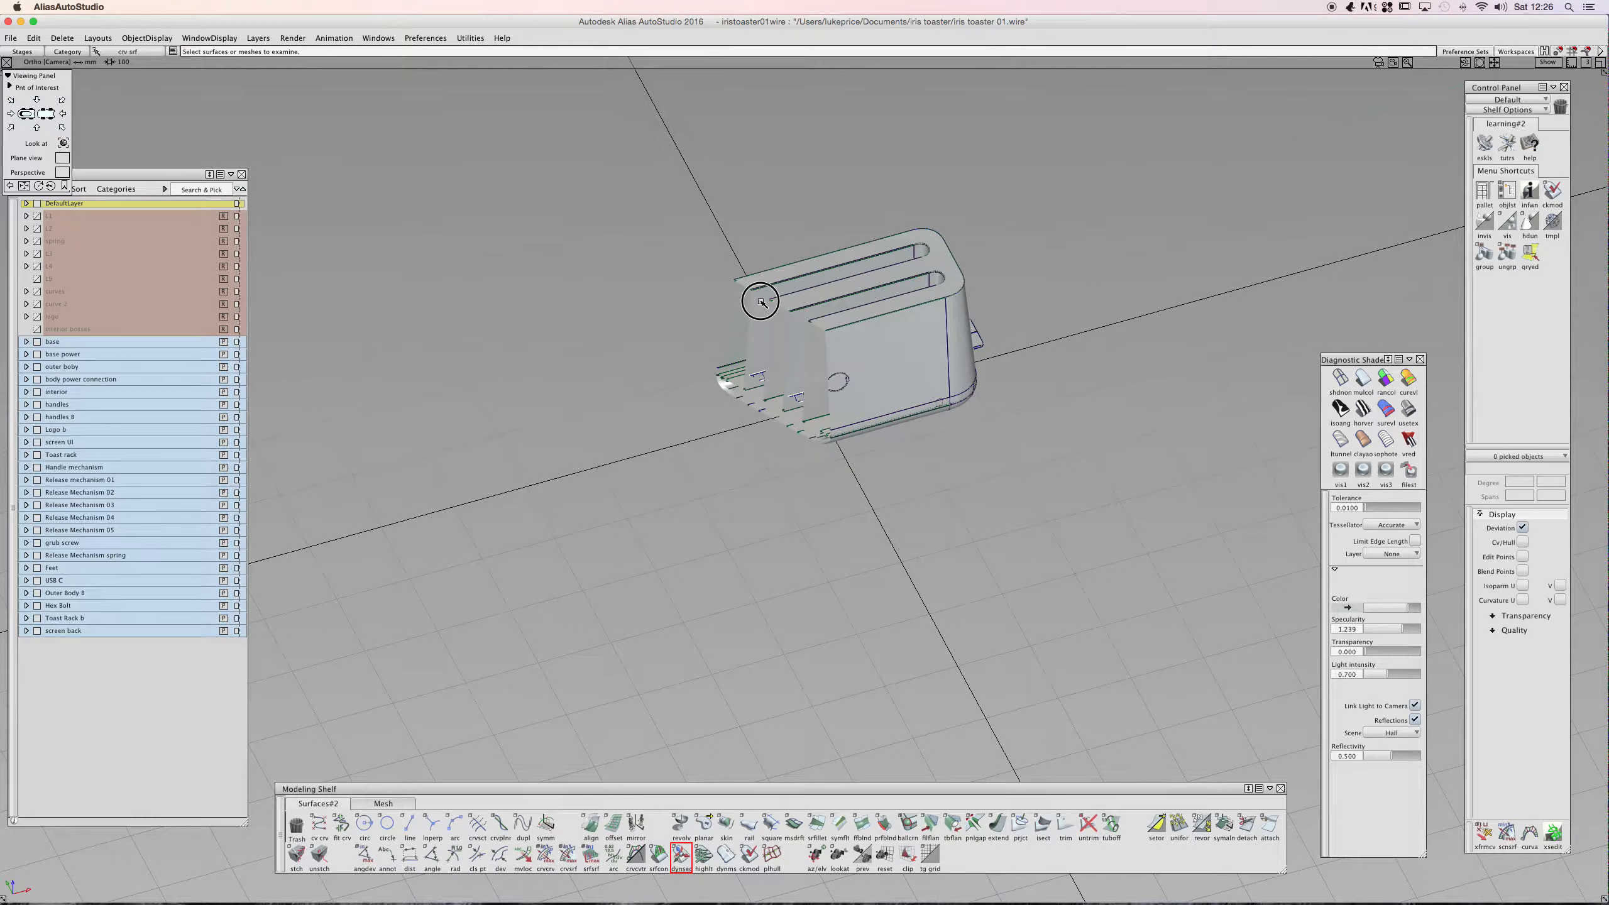
- Pick a toaster body surface, apply Dynamic Section to it, and switch Visual Clip off
left_click(731, 299)
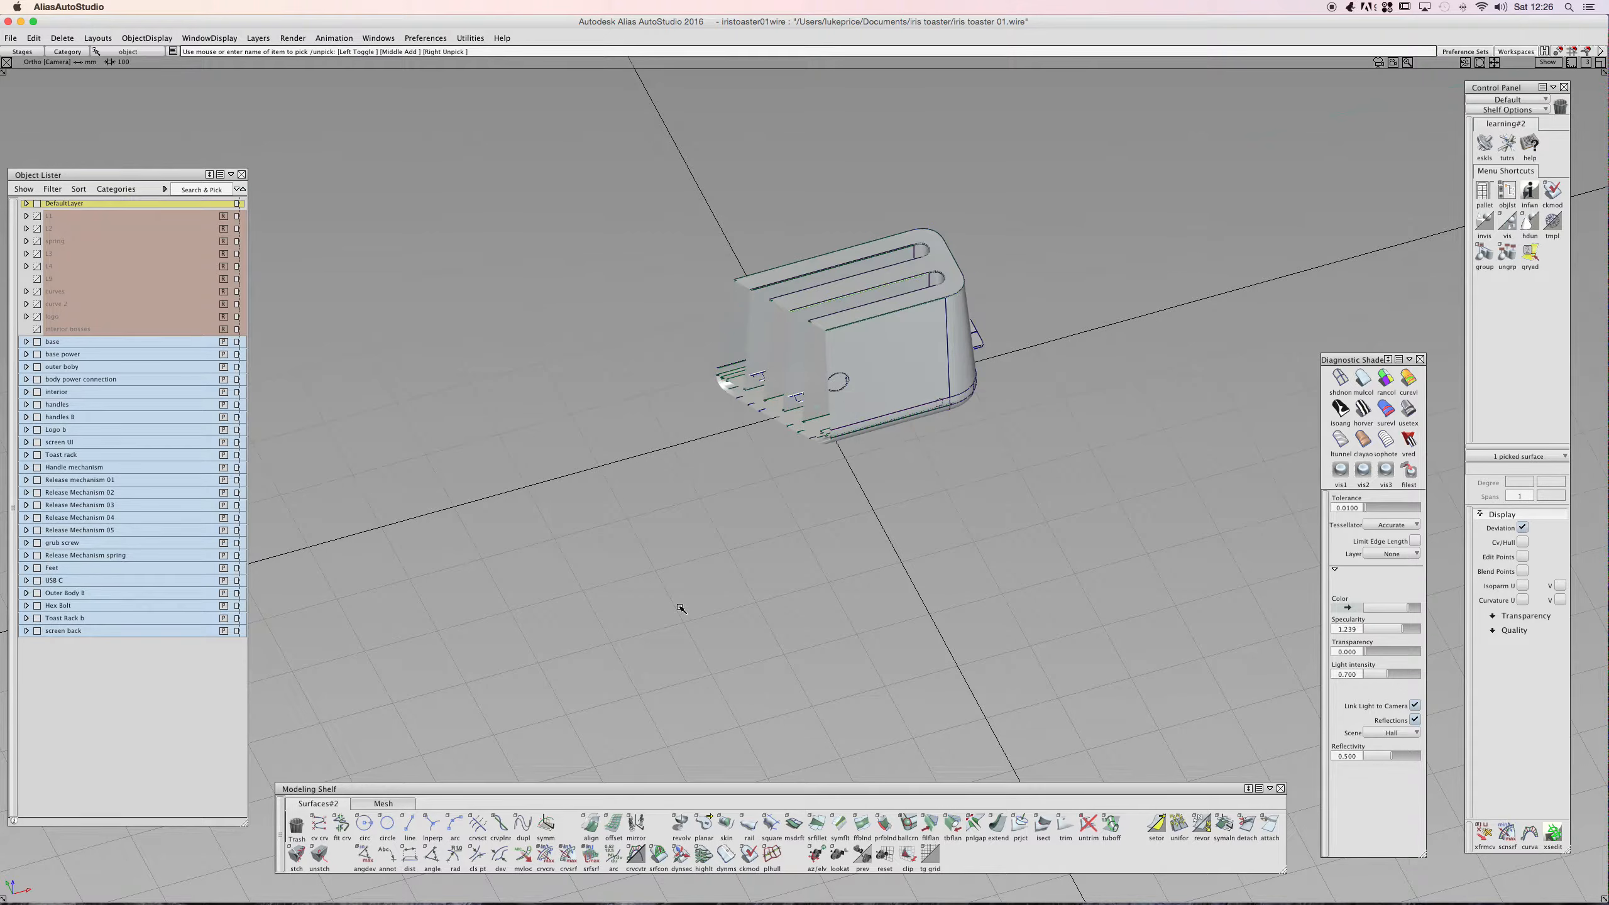
left_click(682, 852)
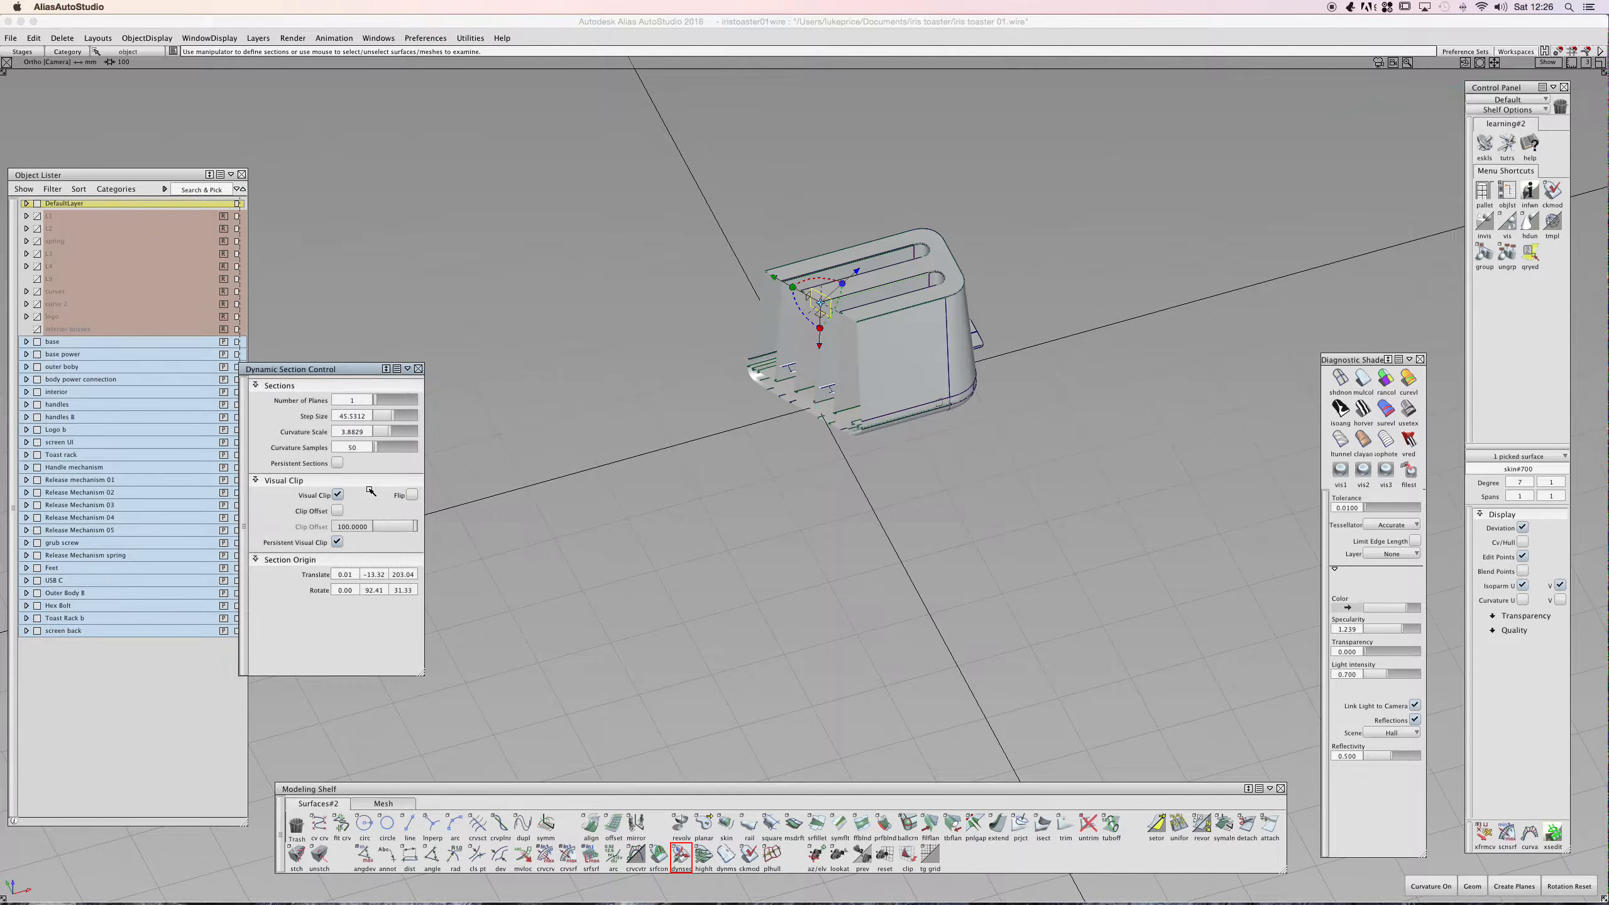
left_click(340, 495)
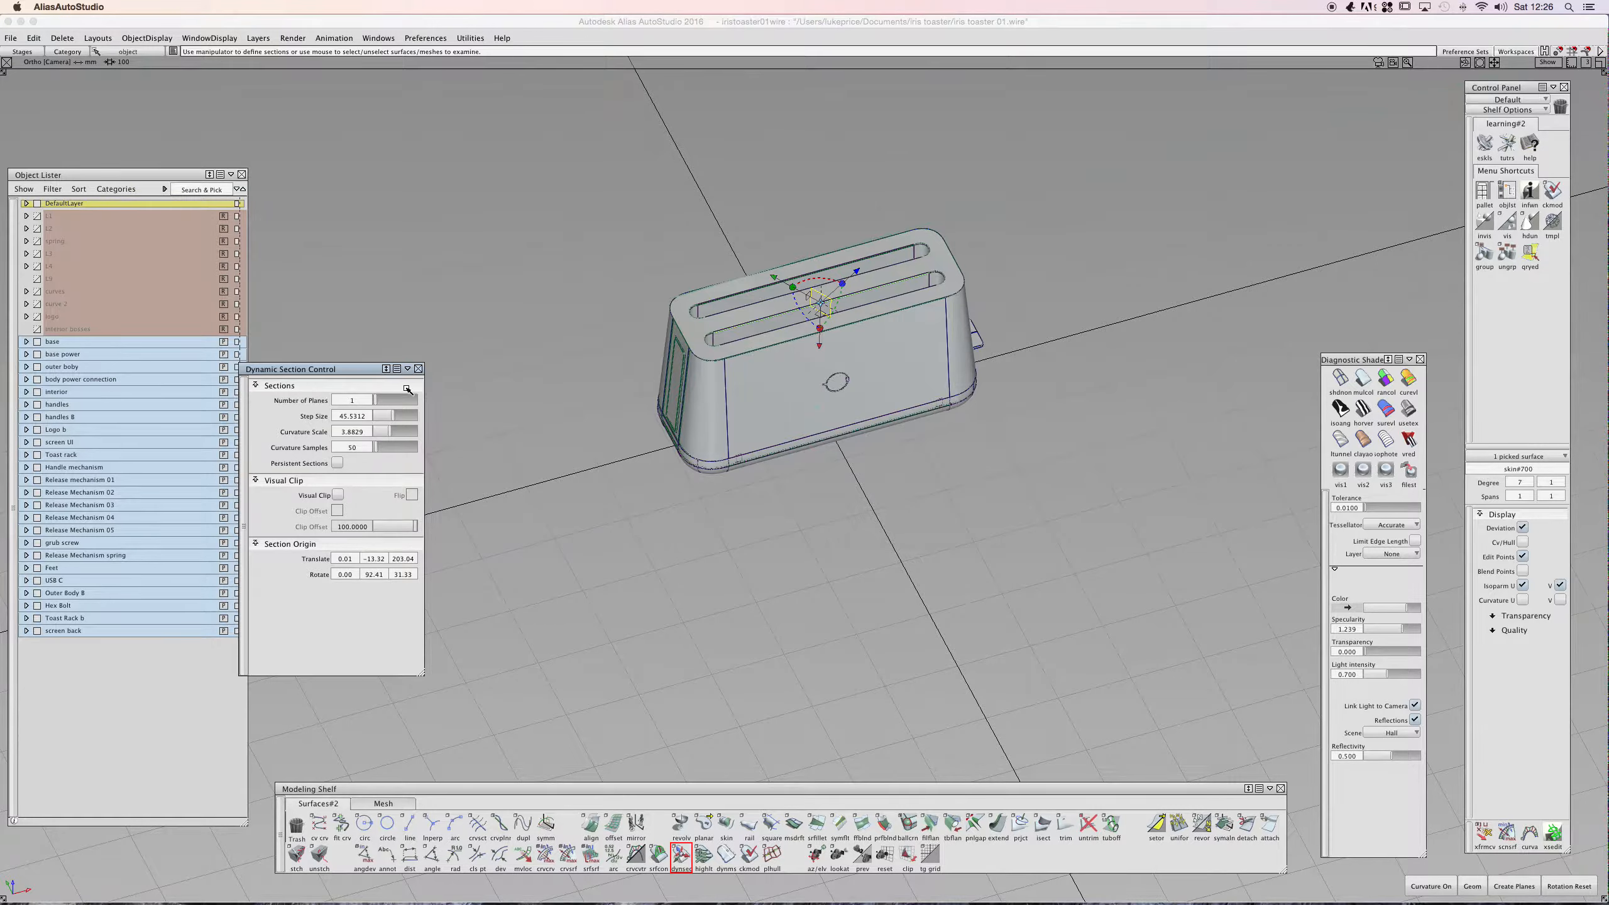
- Close the Dynamic Section Control, box-select a group of toaster surfaces to section, then clear the selection
left_click(418, 369)
left_click_drag(588, 251, 584, 218, "shift+super")
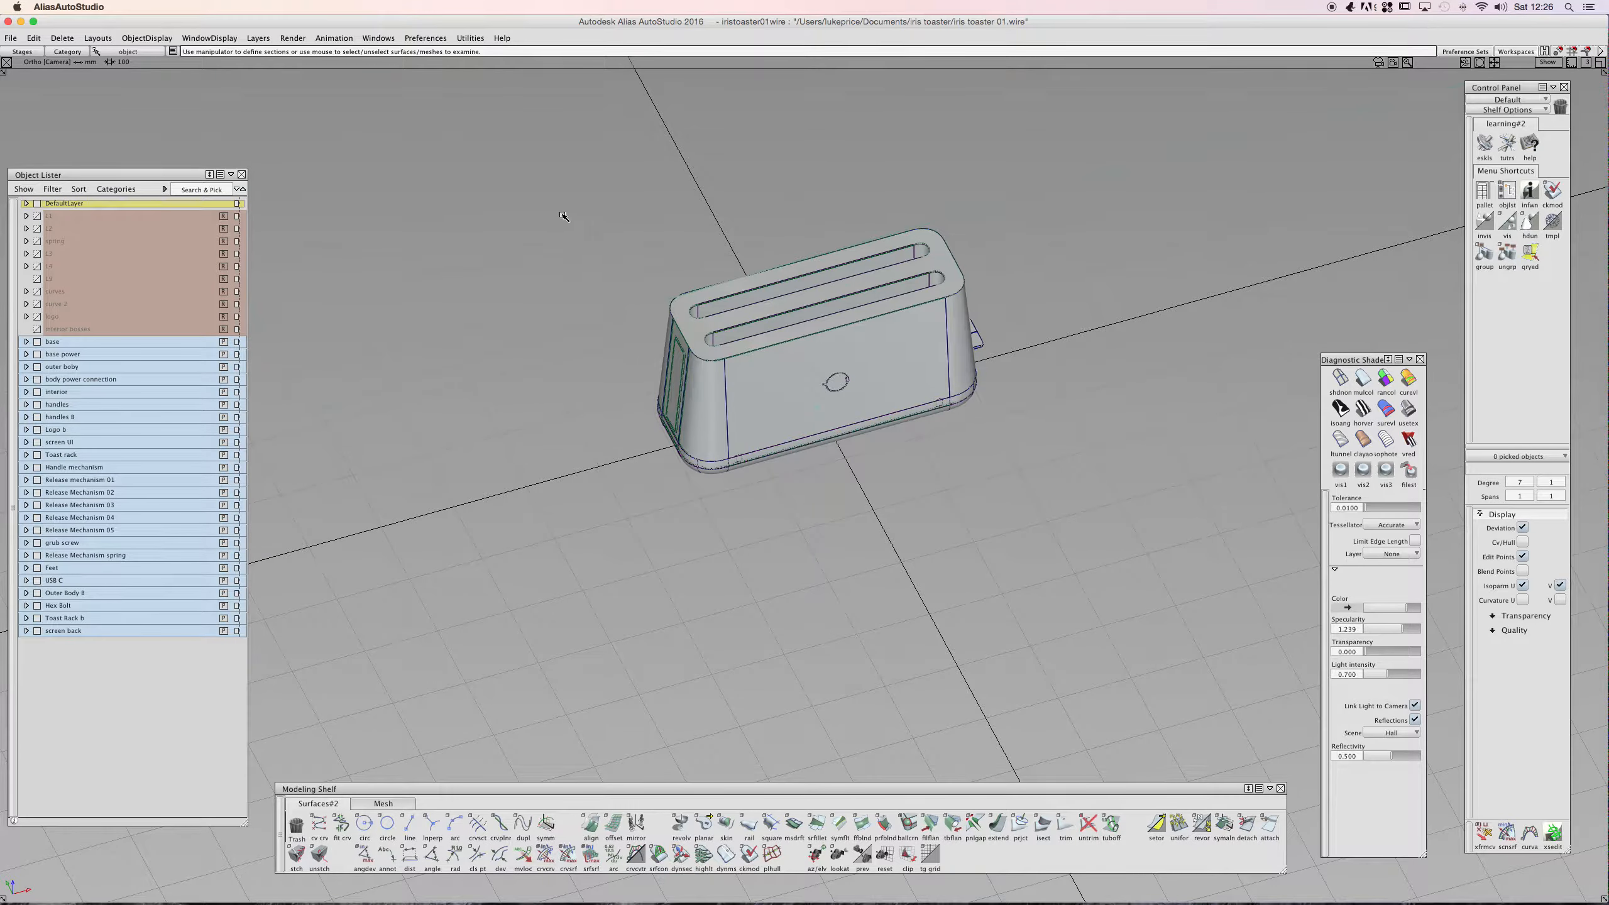
scroll(816, 321, "up", 2)
left_click(720, 280)
mouse_move(720, 279)
left_mouse_down("shift+super")
mouse_move(724, 240)
mouse_move(719, 254)
left_mouse_up("shift+super")
left_click(711, 309)
left_click(640, 372)
left_click_drag(728, 353, 823, 324)
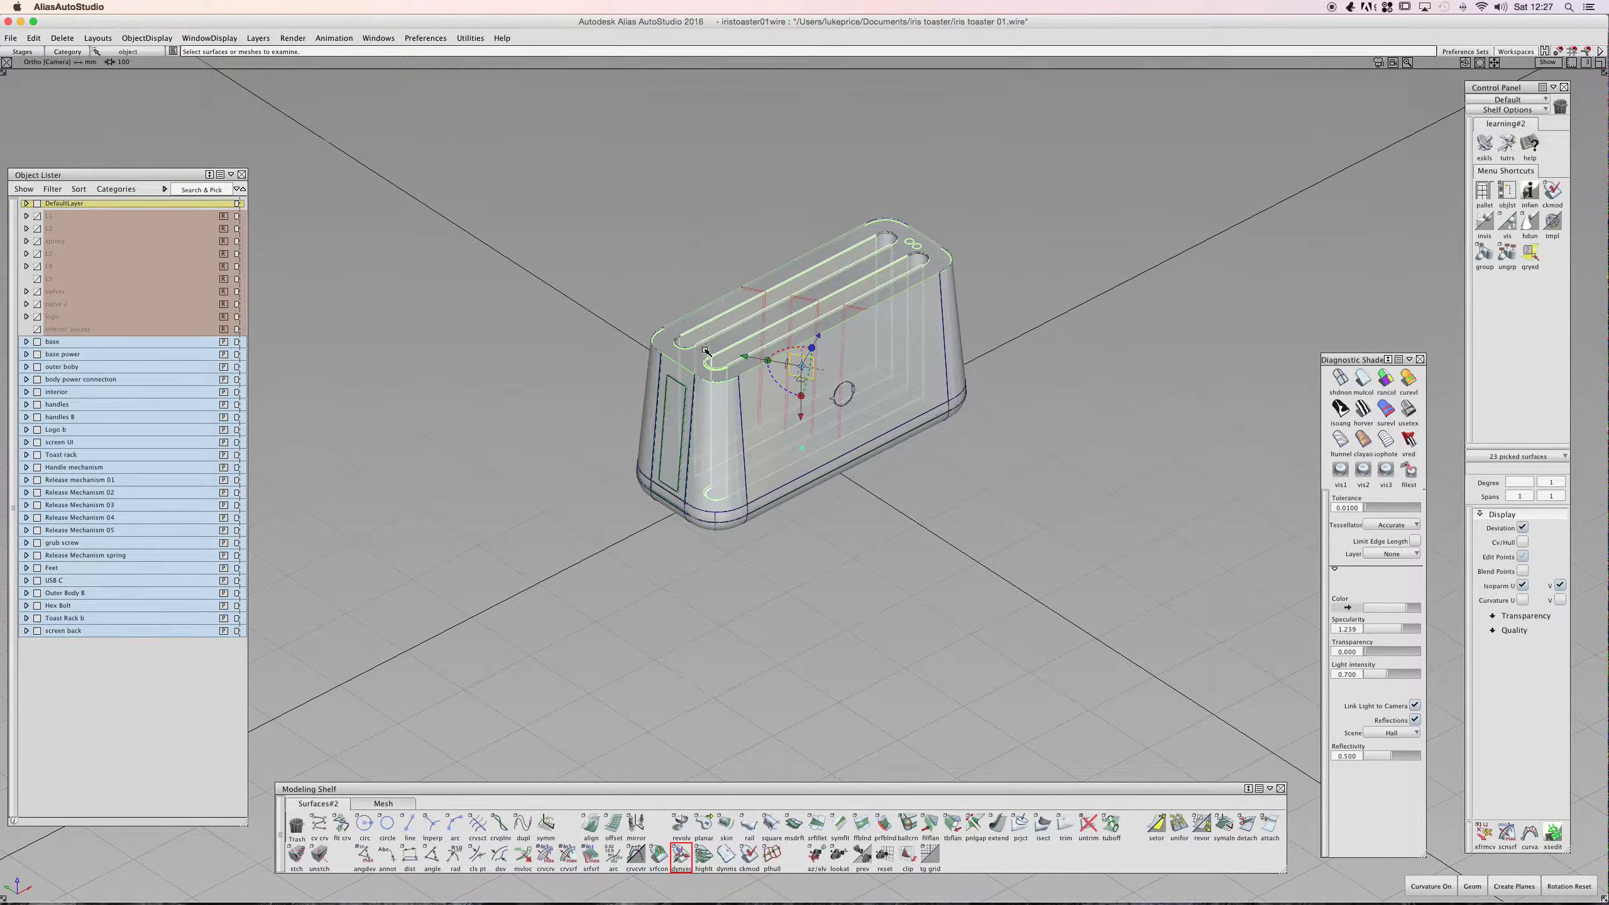
left_click_drag(639, 283, 642, 245, "ctrl+shift")
left_click(529, 272)
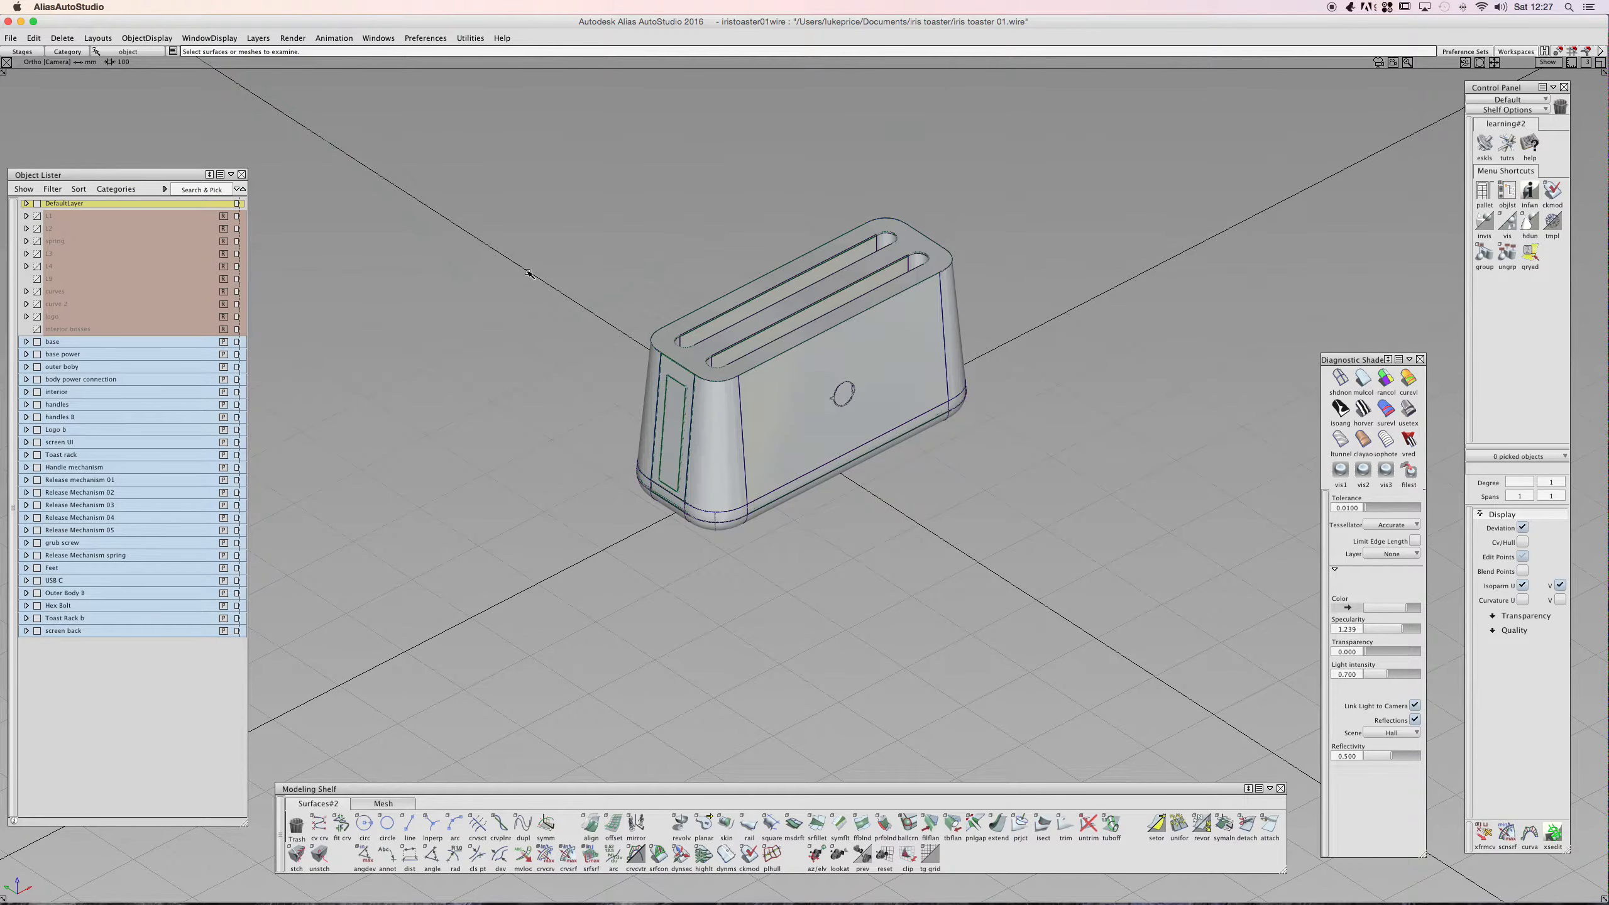
- Toggle the Anti-Alias window display option and orbit around the toaster
left_click_drag(551, 419, 537, 320, "alt+shift")
left_click(210, 38)
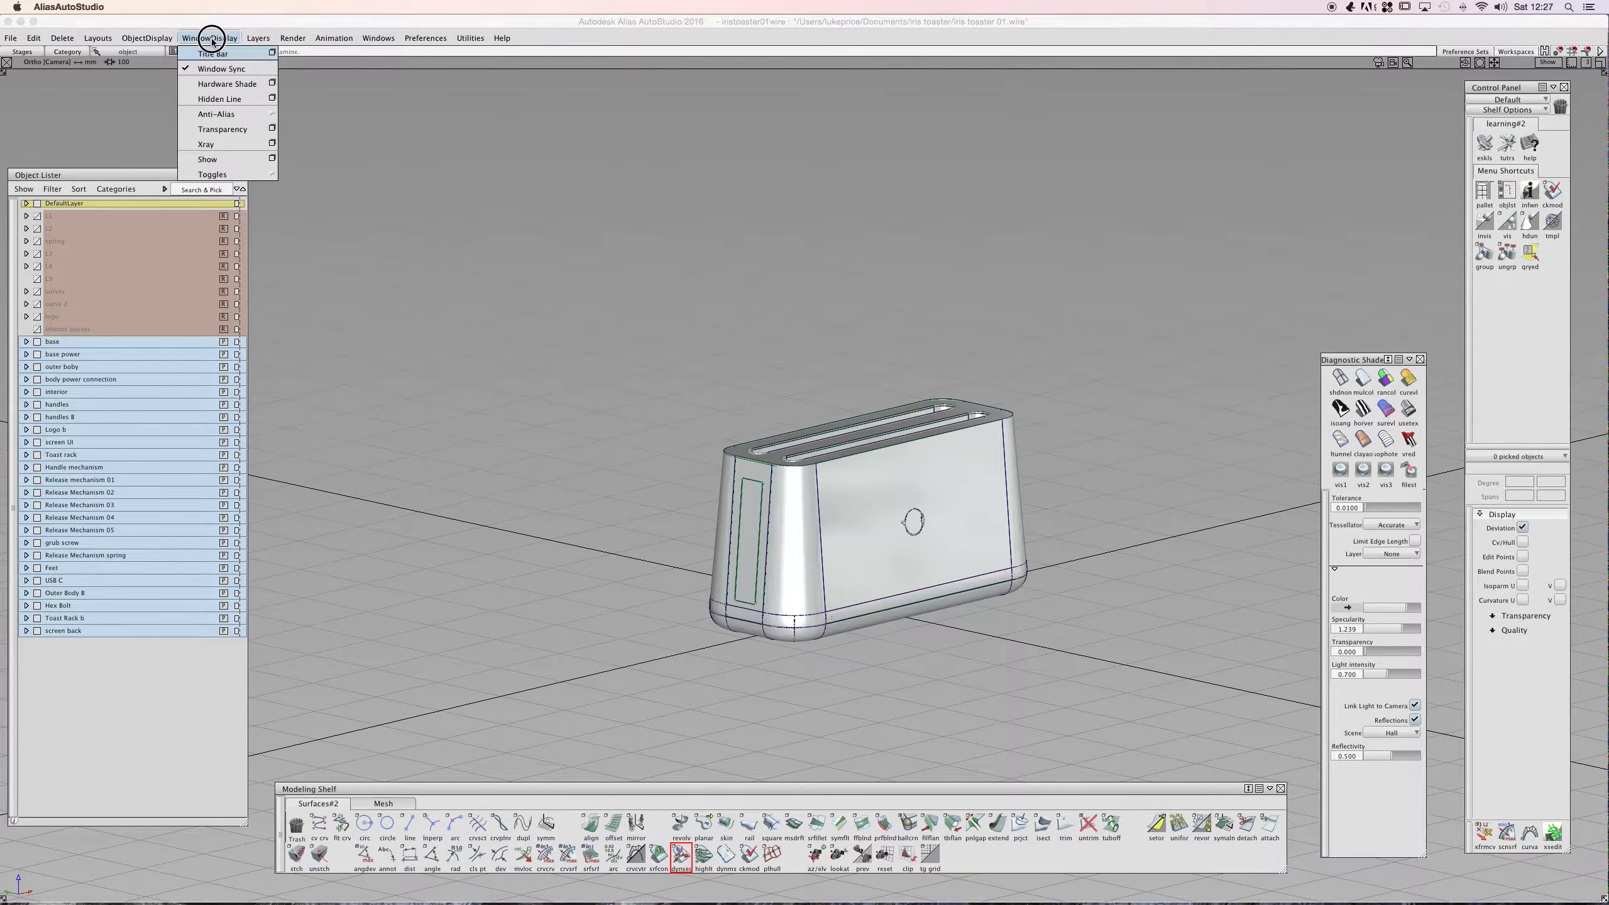
left_click(297, 116)
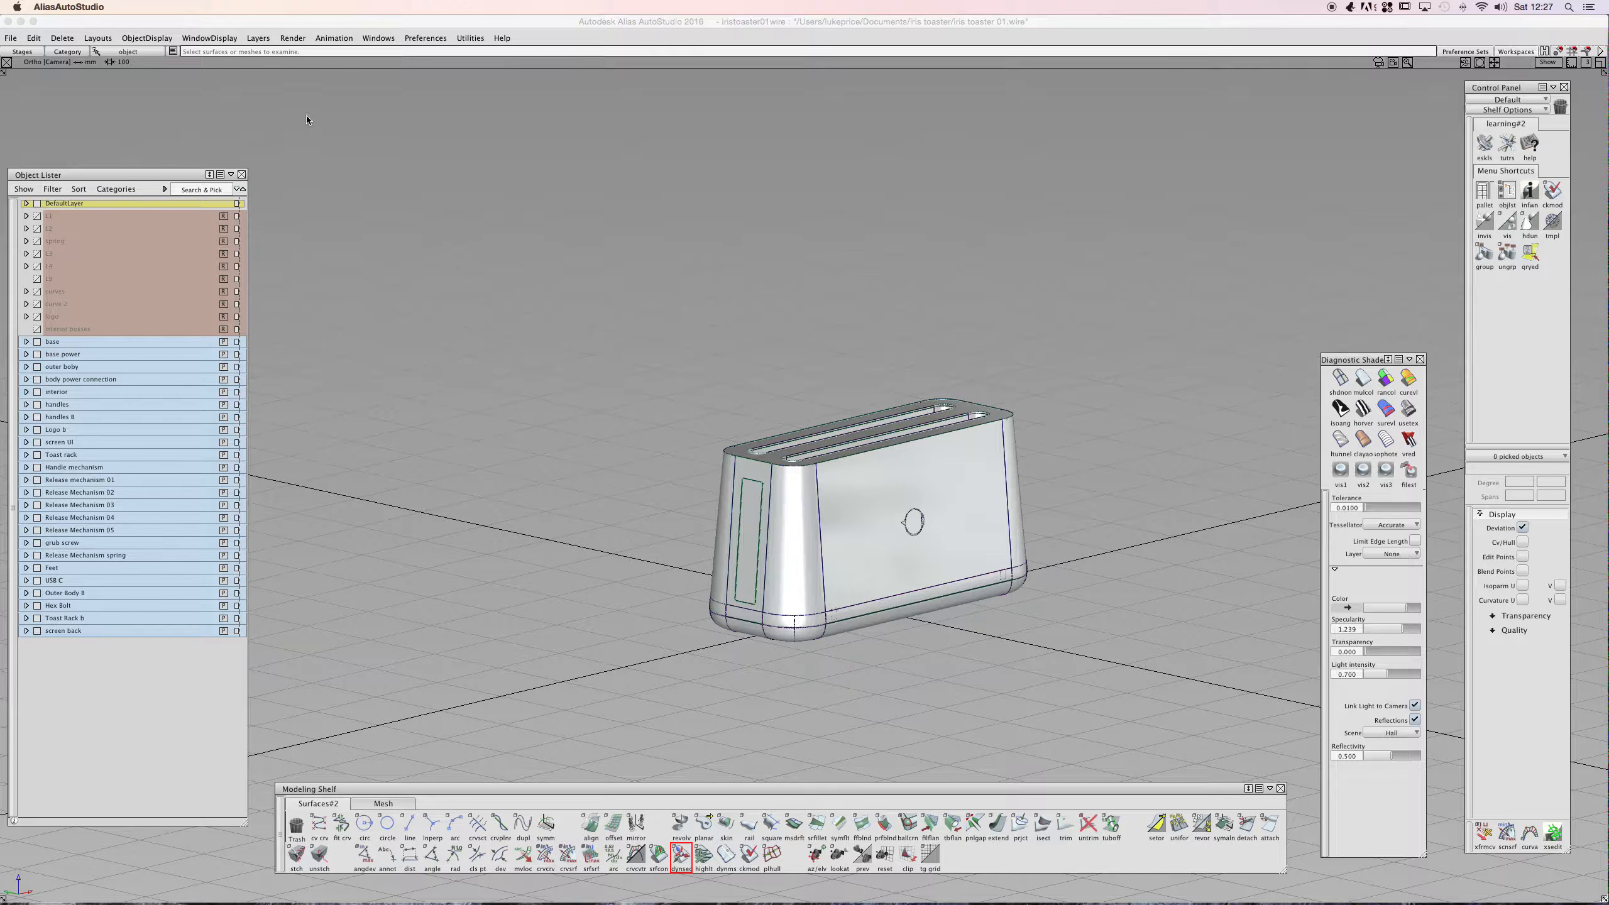
left_click_drag(540, 324, 724, 405, "alt+shift")
middle_click_drag(792, 401, 727, 348, "alt+shift")
left_click_drag(725, 383, 737, 416, "alt+shift")
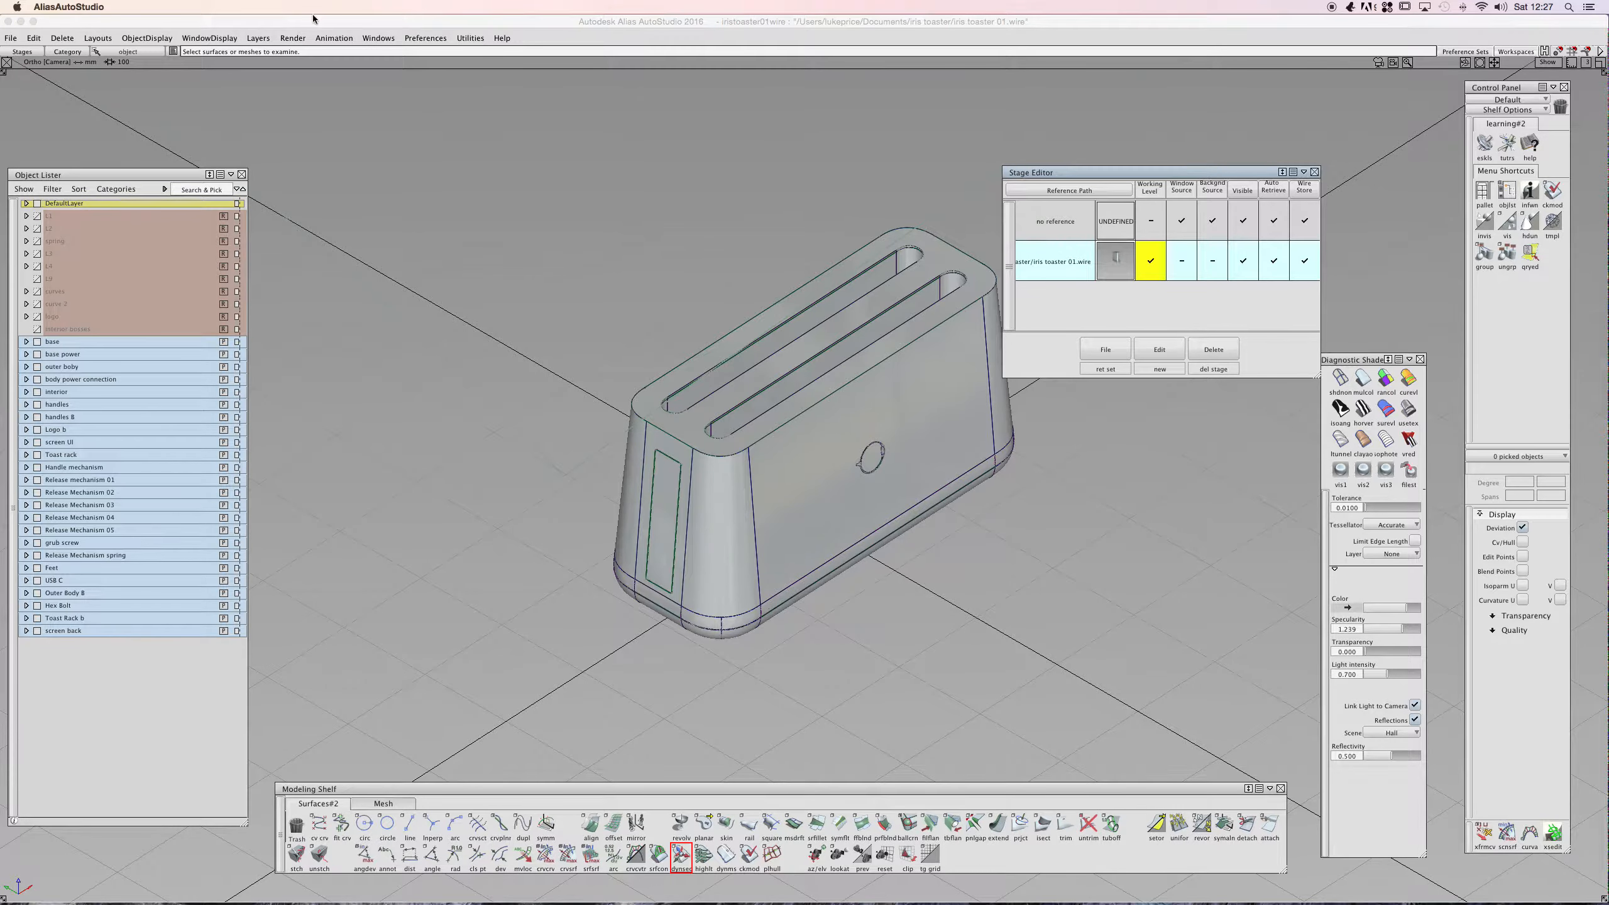
- Reopen the Stage Editor and move it clear of the model
left_click(386, 36)
mouse_move(414, 116)
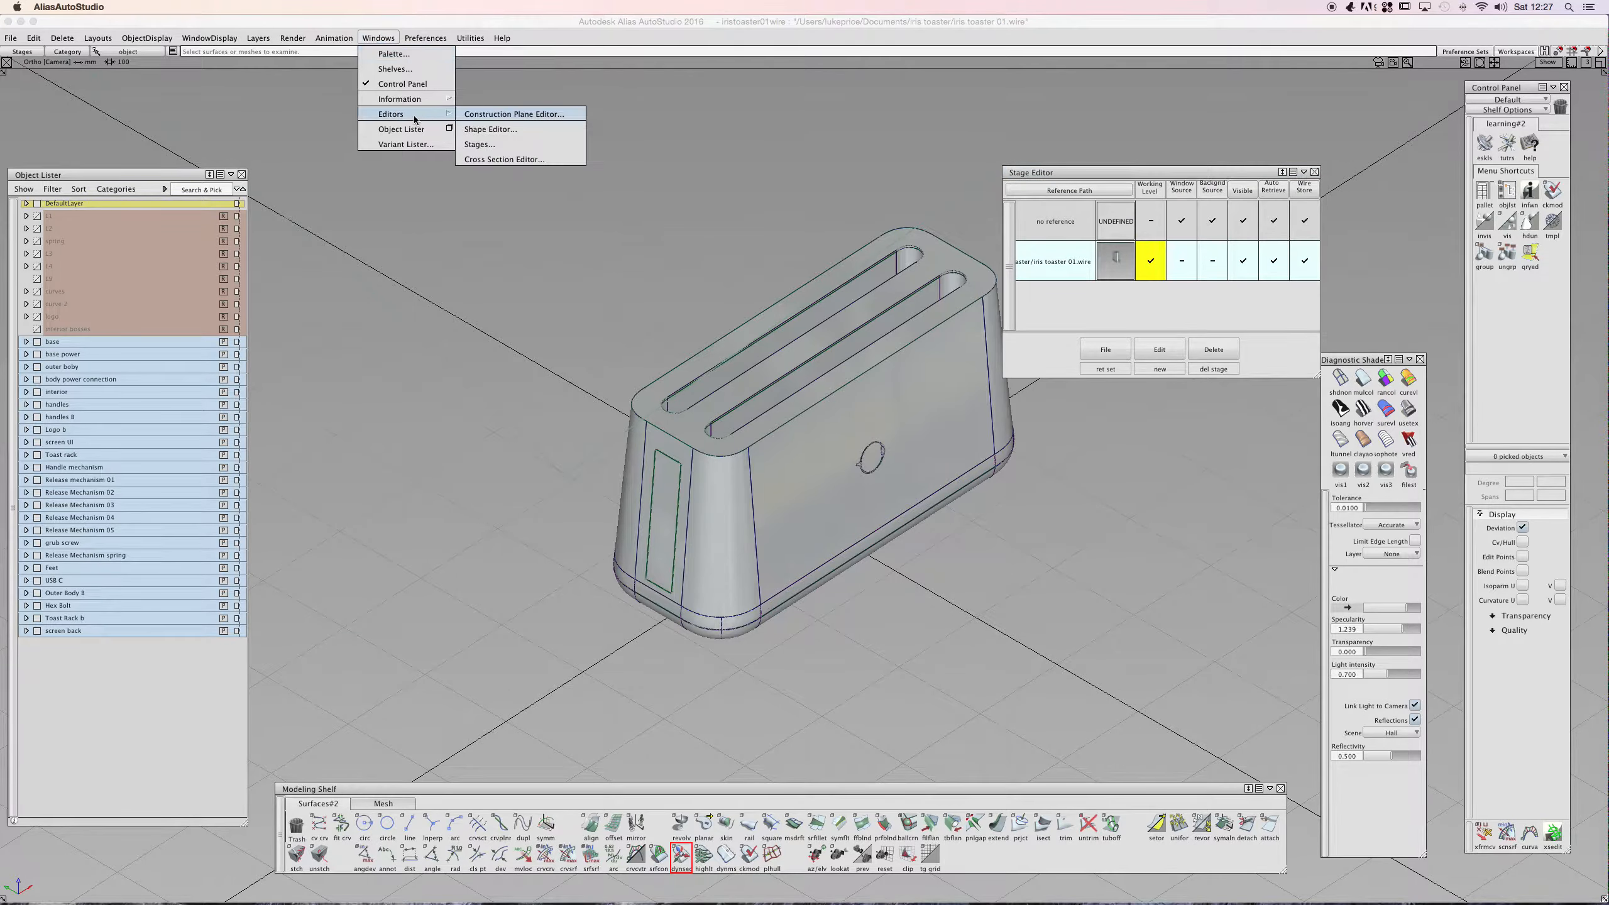
left_click(494, 146)
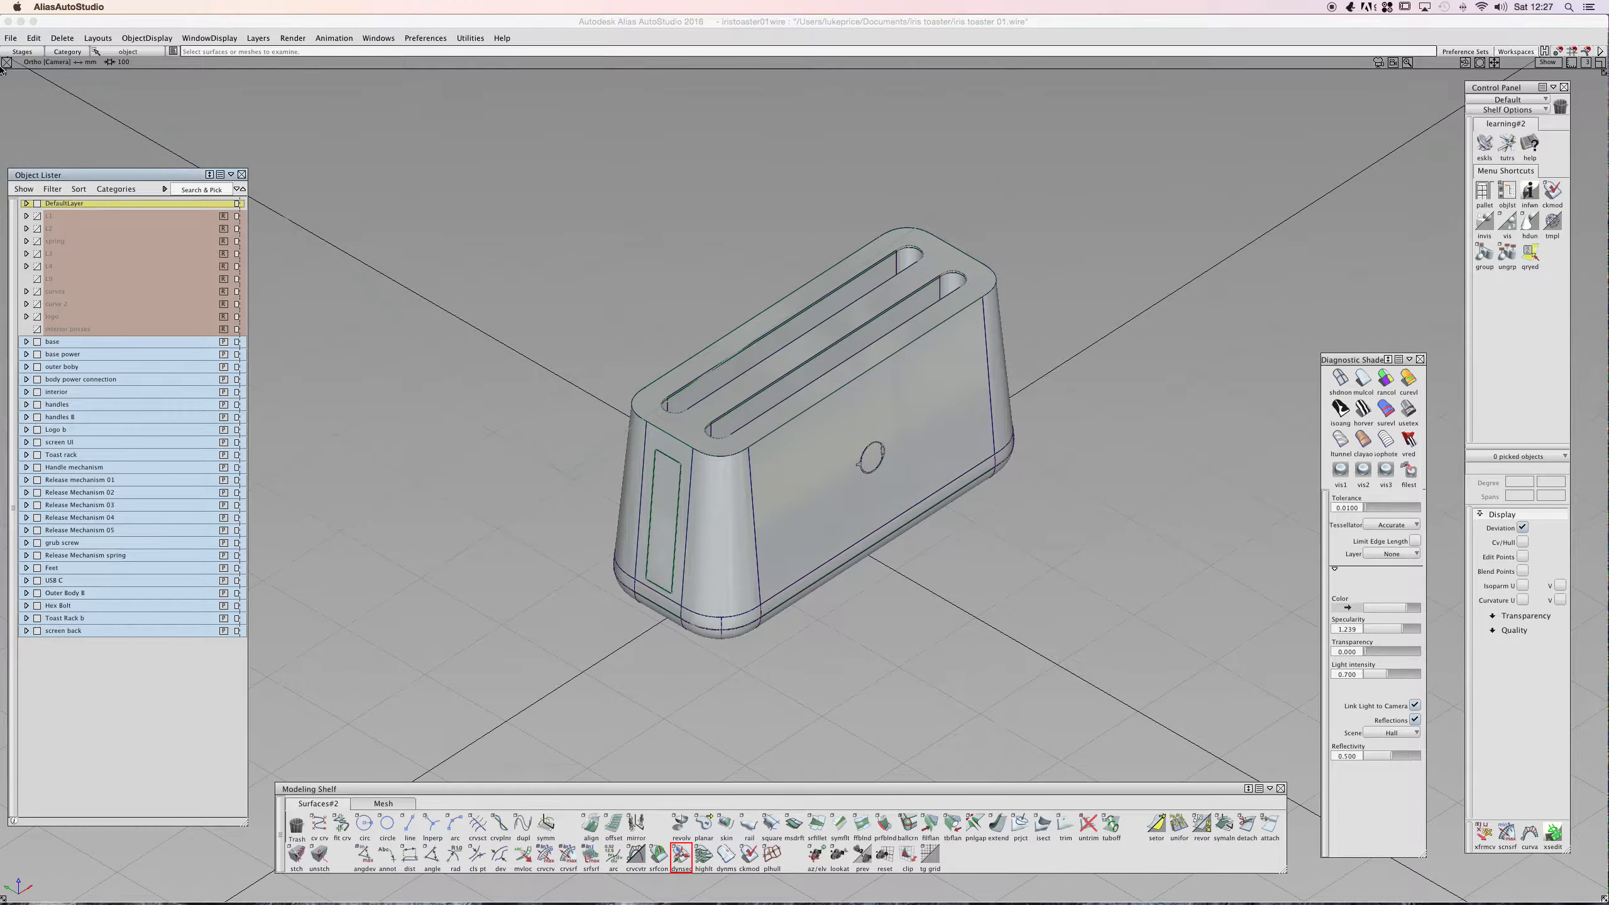
left_click(21, 52)
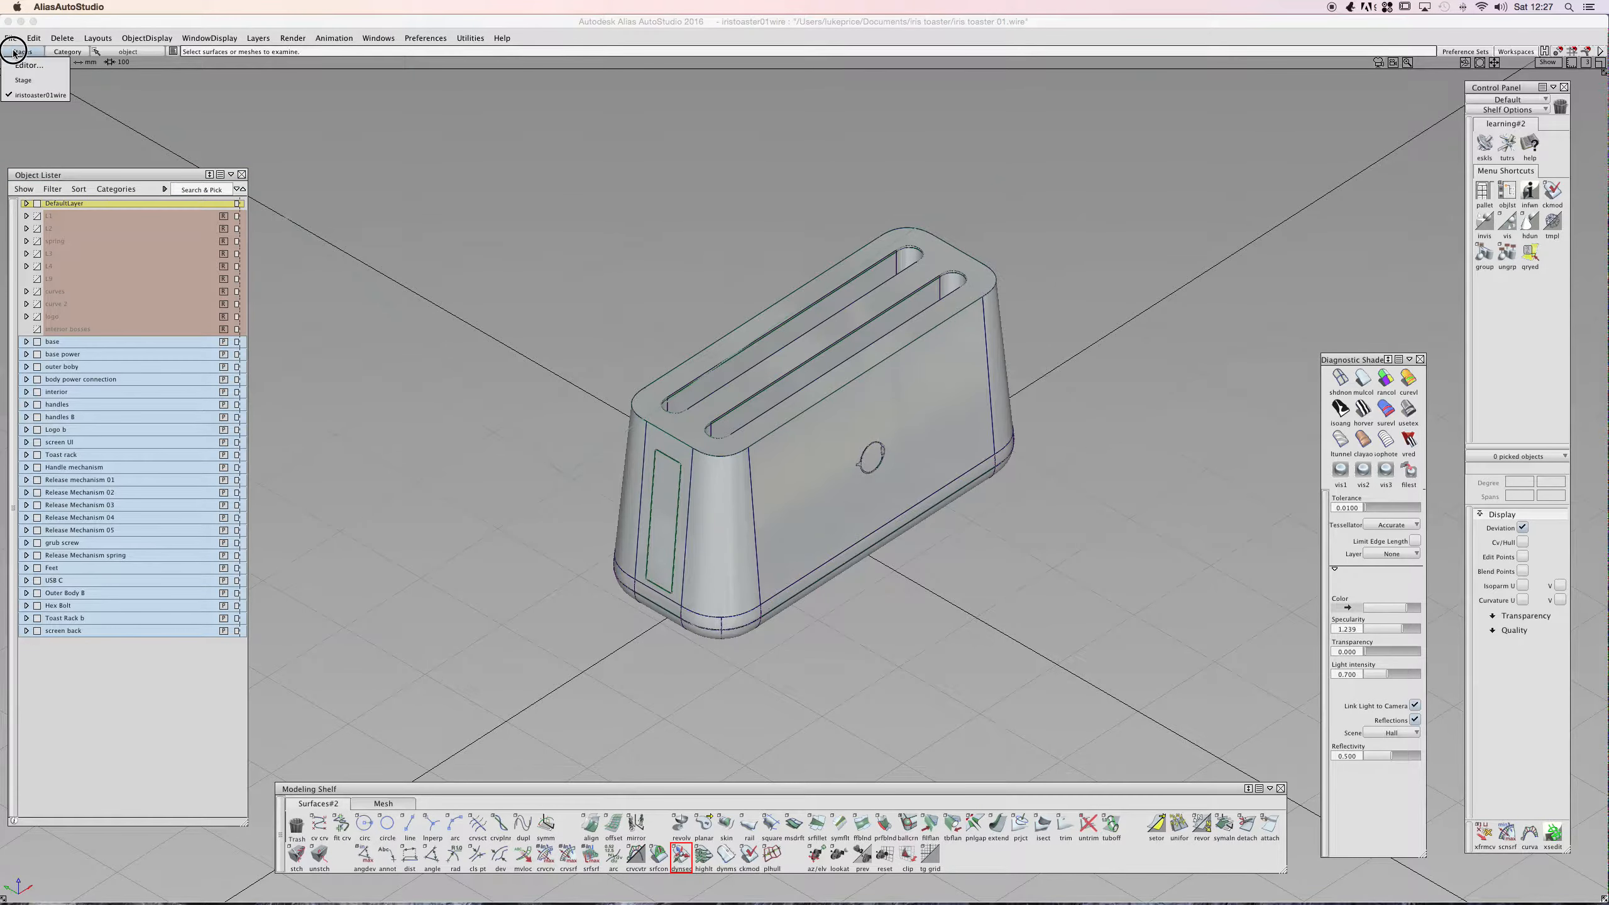
left_click(25, 65)
left_click_drag(1090, 172, 1155, 132)
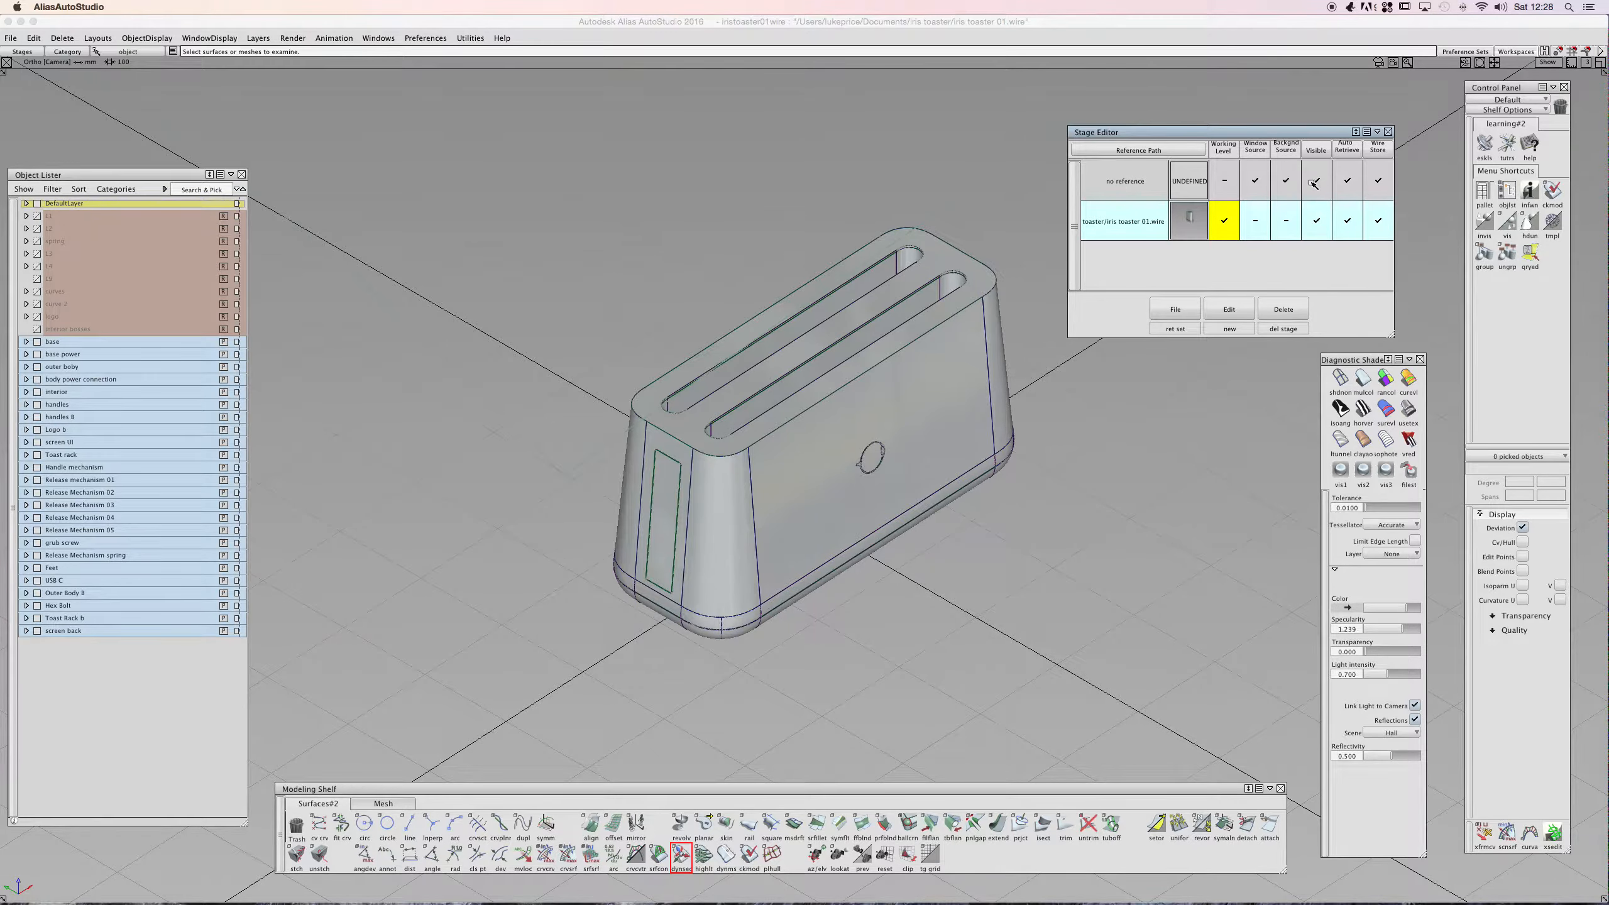
- Adjust the no reference stage's source and visibility settings and make it the working level
left_click(1259, 180)
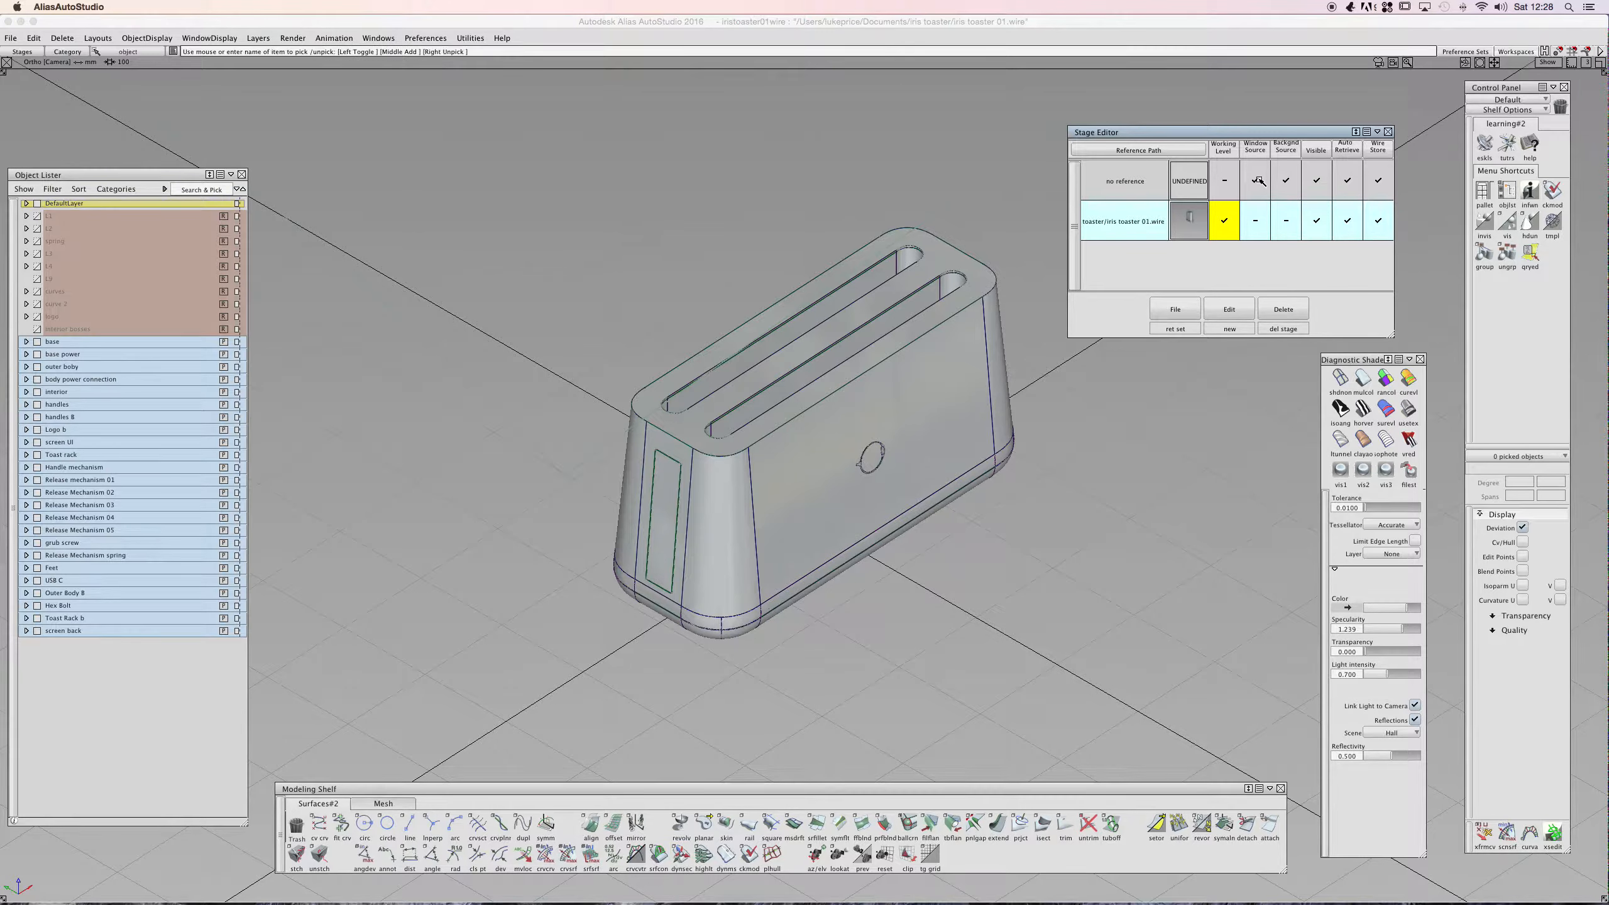
left_click(1313, 179)
left_click(1316, 181)
left_click(1221, 183)
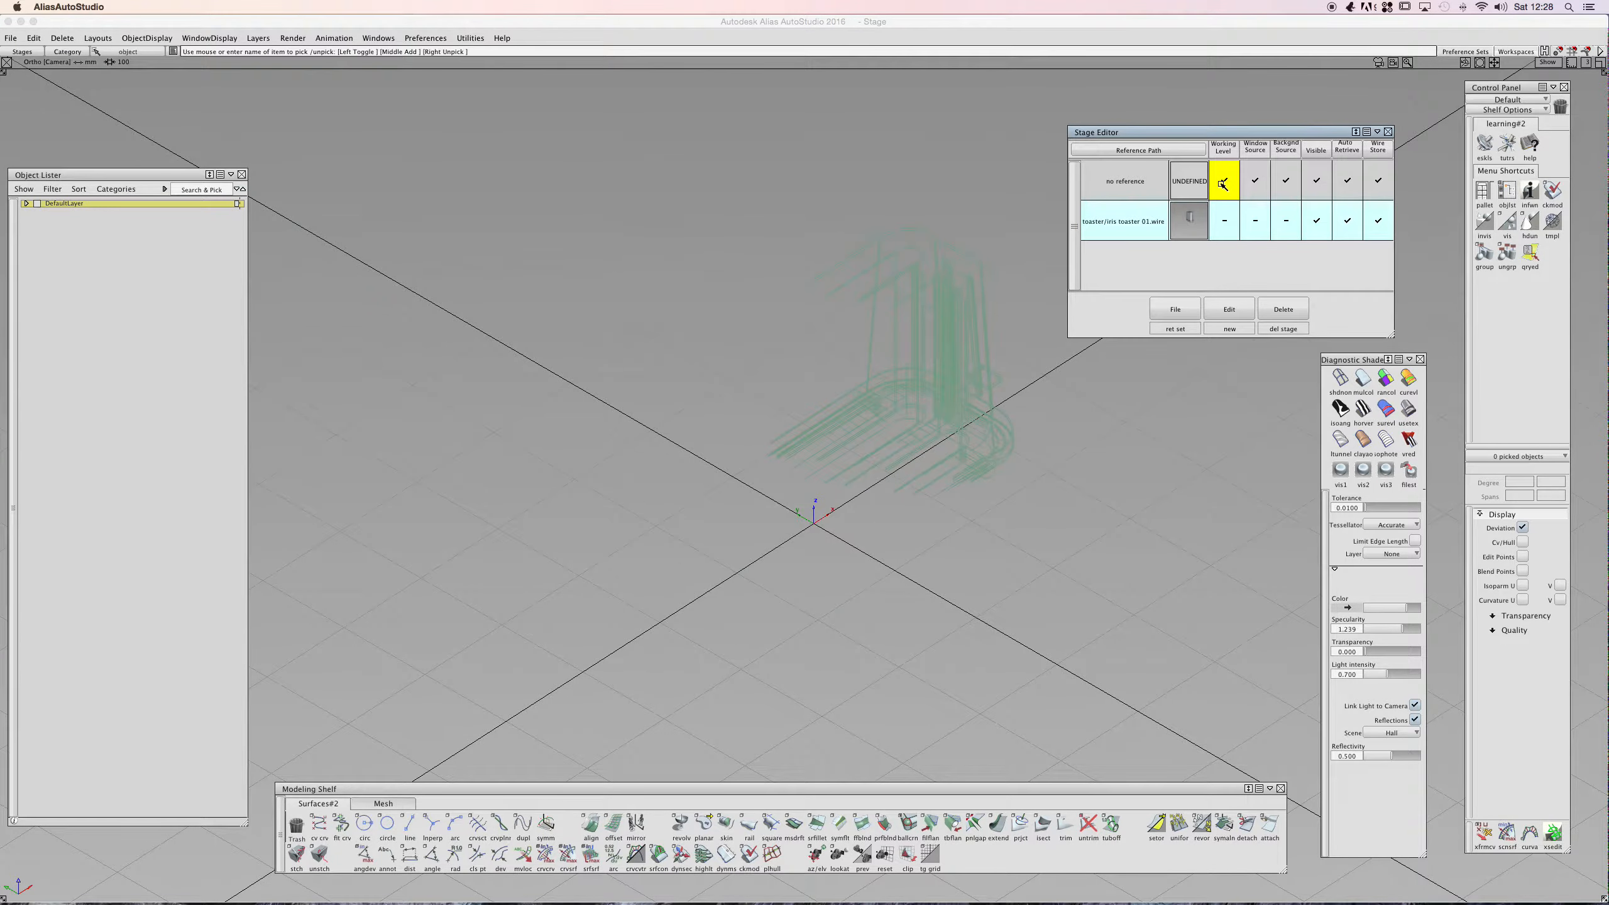
- Orbit to the square surface in the reference stage, select it and apply Dynamic Section
mouse_move(705, 305)
left_mouse_down("alt+shift")
mouse_move(700, 385)
mouse_move(754, 356)
left_mouse_up("alt+shift")
right_click_drag(753, 355, 592, 320, "alt+shift")
middle_click_drag(692, 310, 566, 396, "alt+shift")
left_click(865, 333)
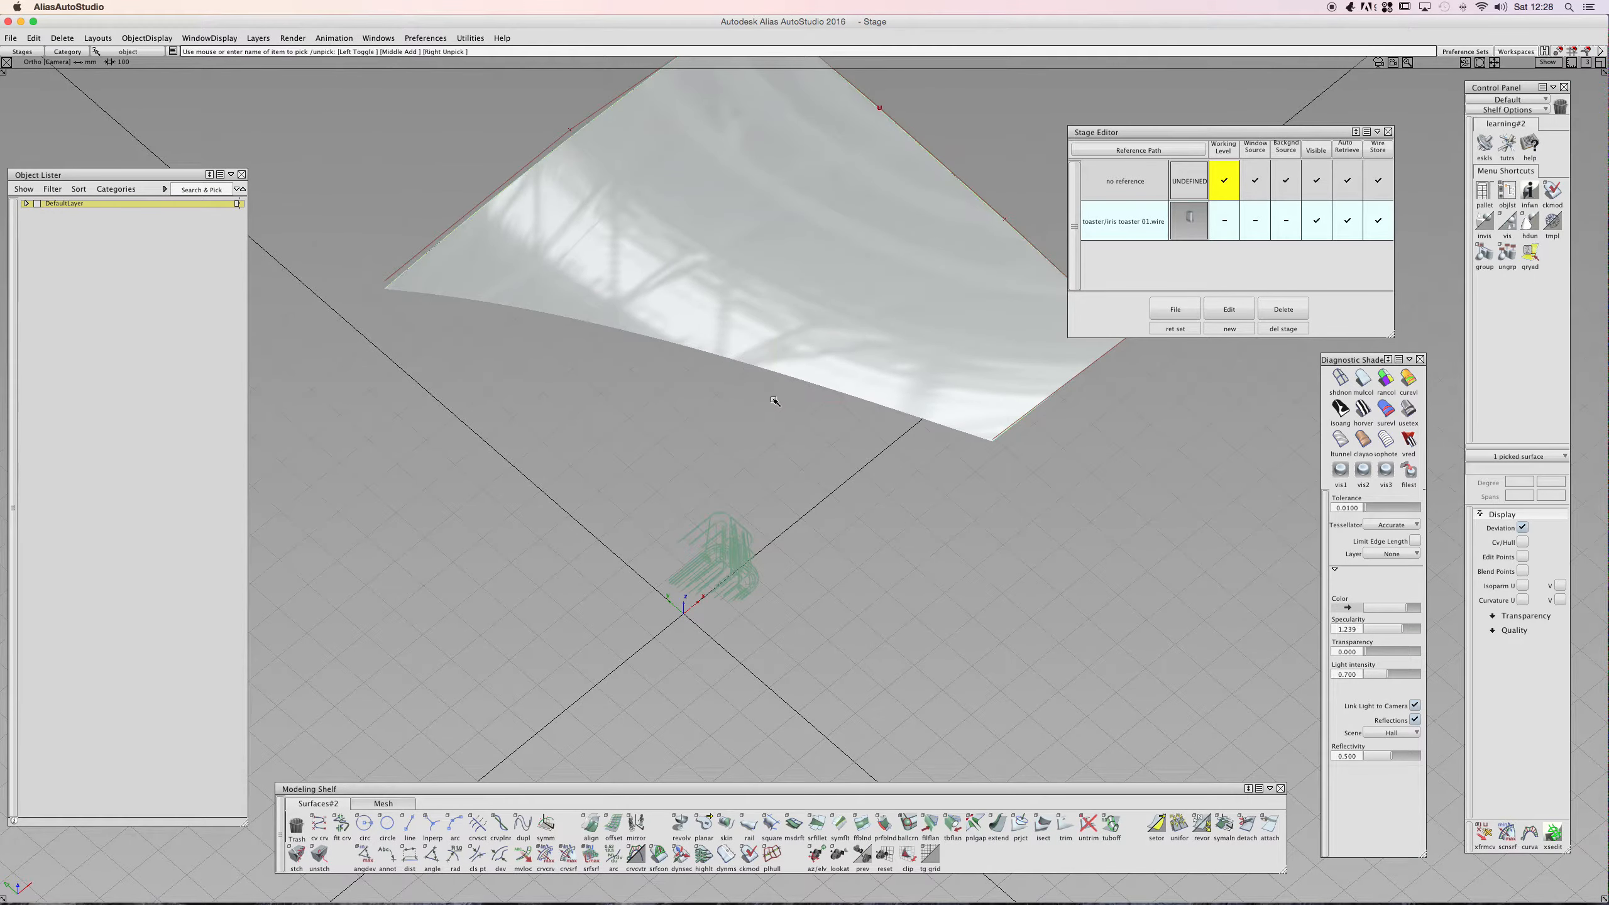
left_click(680, 856)
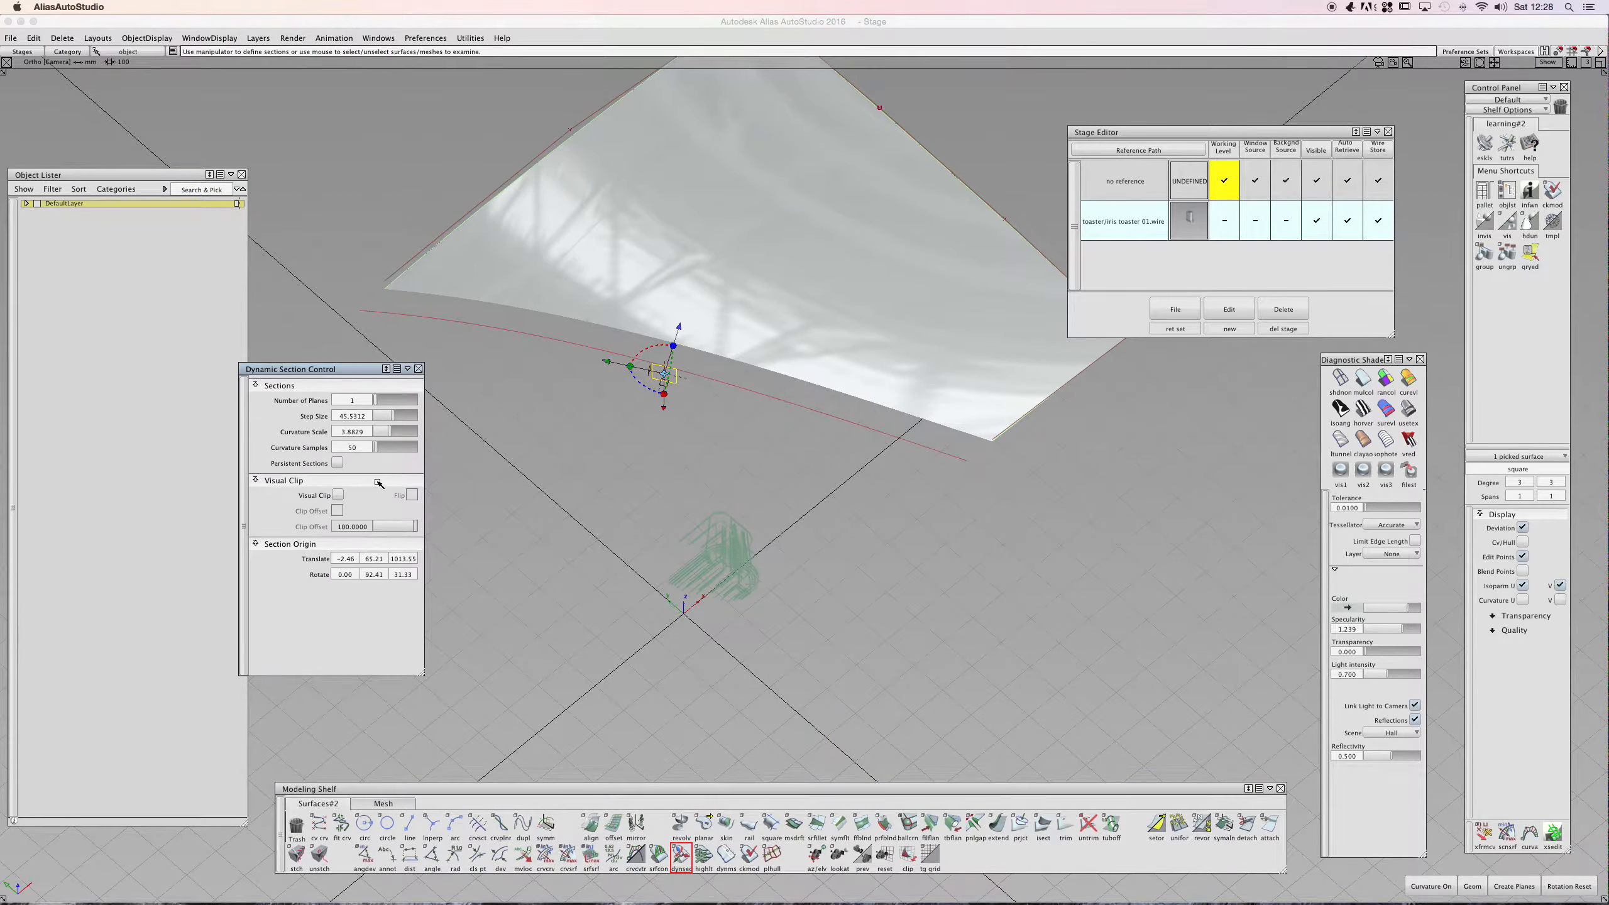
left_click_drag(709, 438, 629, 395, "shift+super")
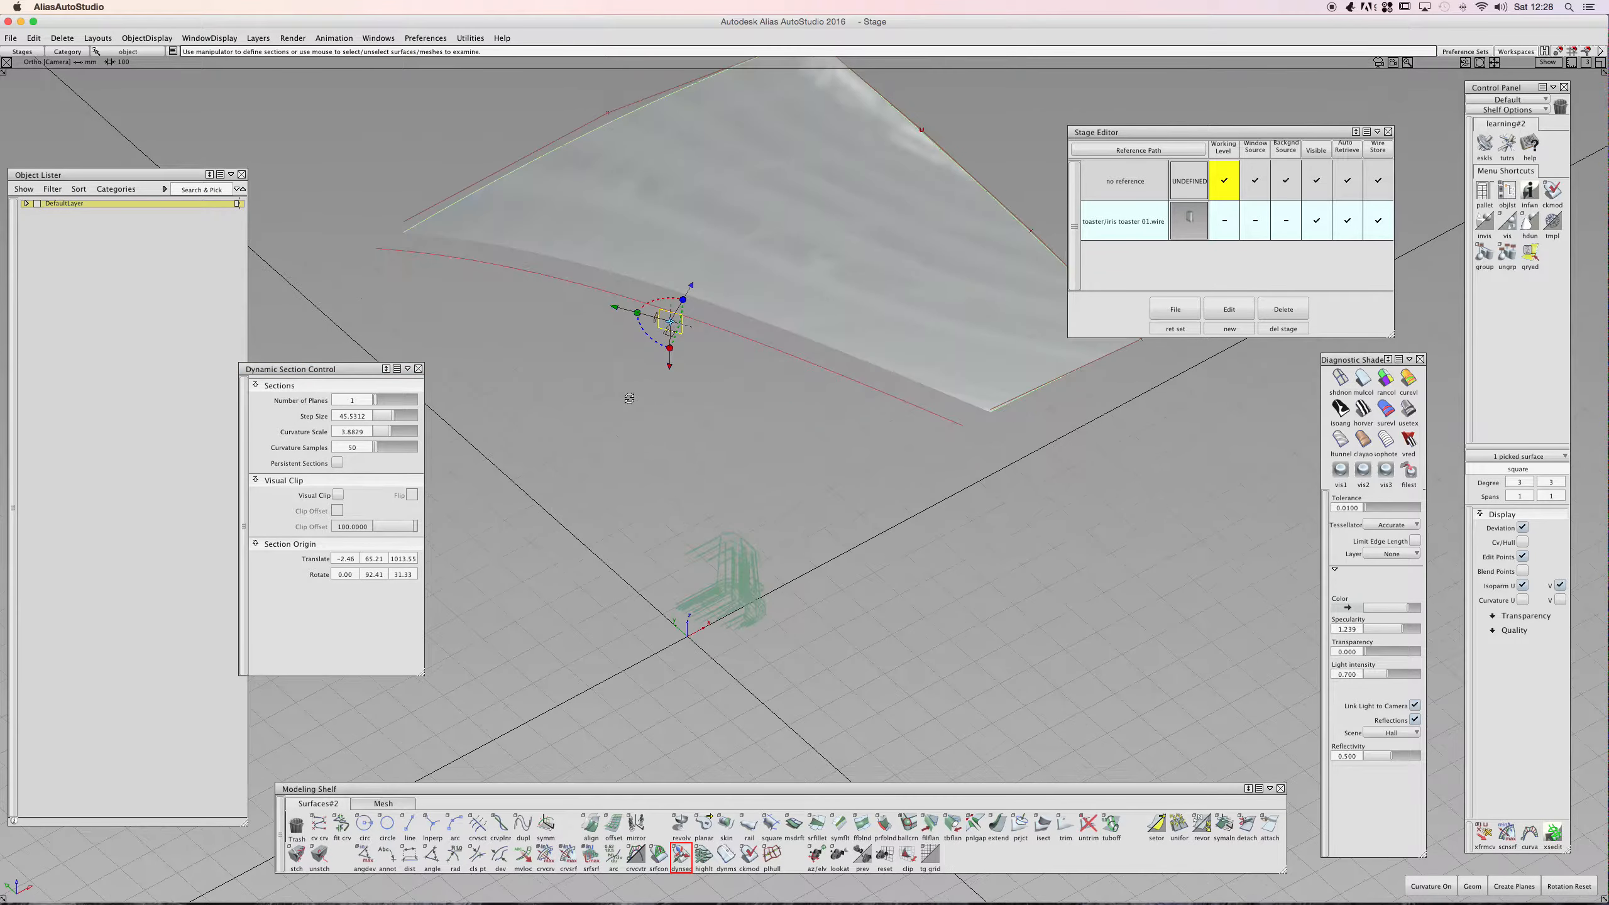
- Switch Visual Clip off, close the Dynamic Section Control and orbit around the surface
left_click(340, 494)
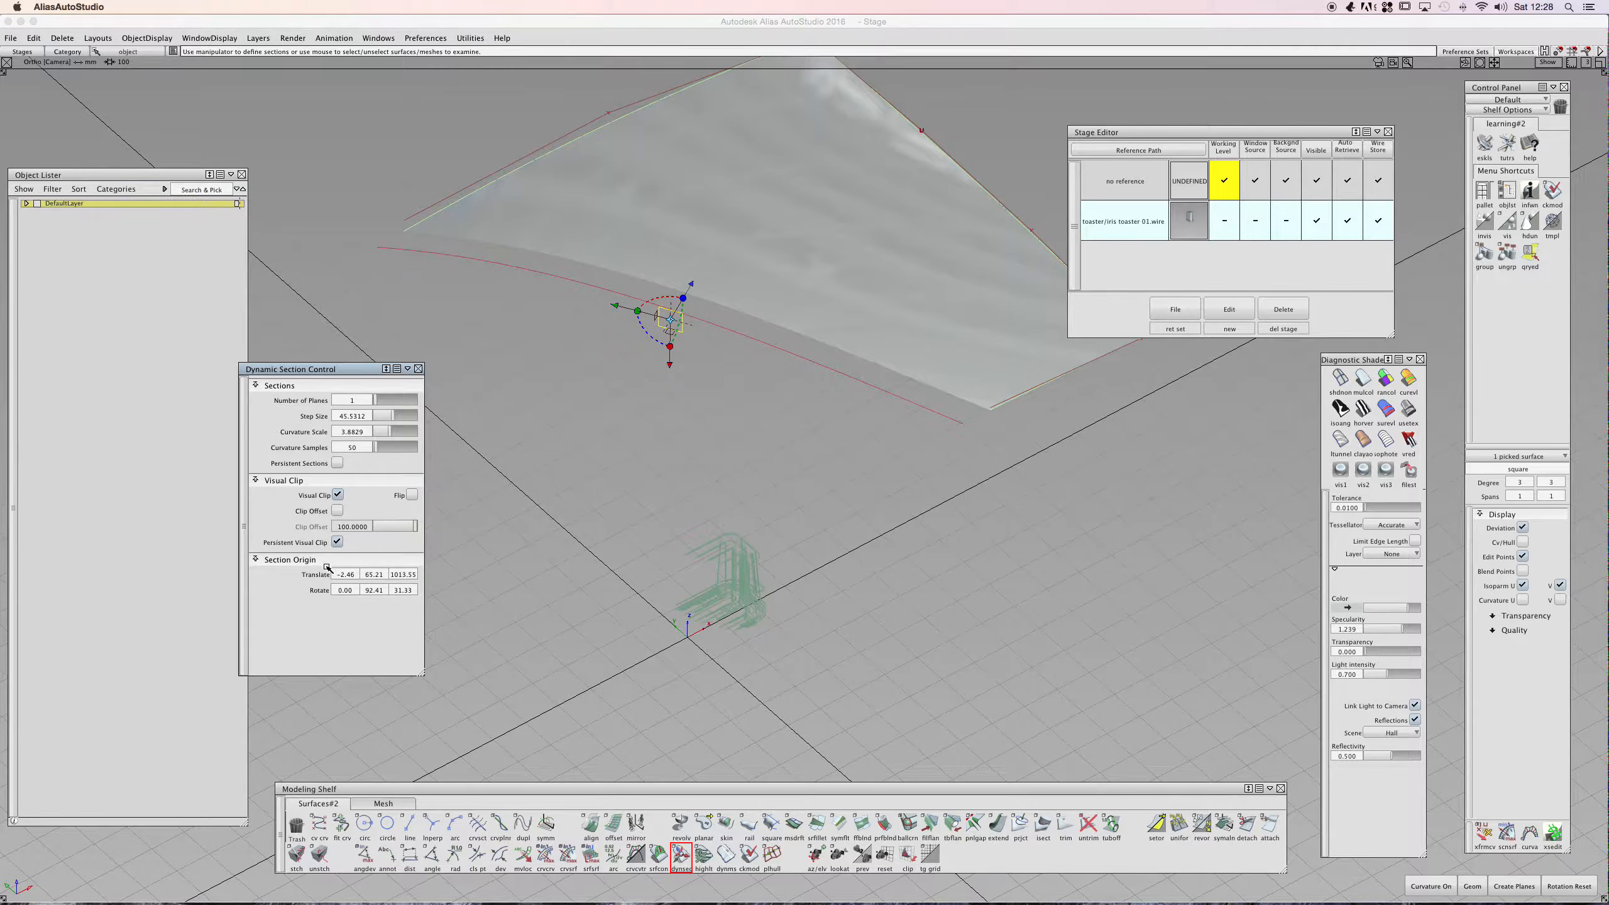
left_click(418, 368)
left_click(531, 405)
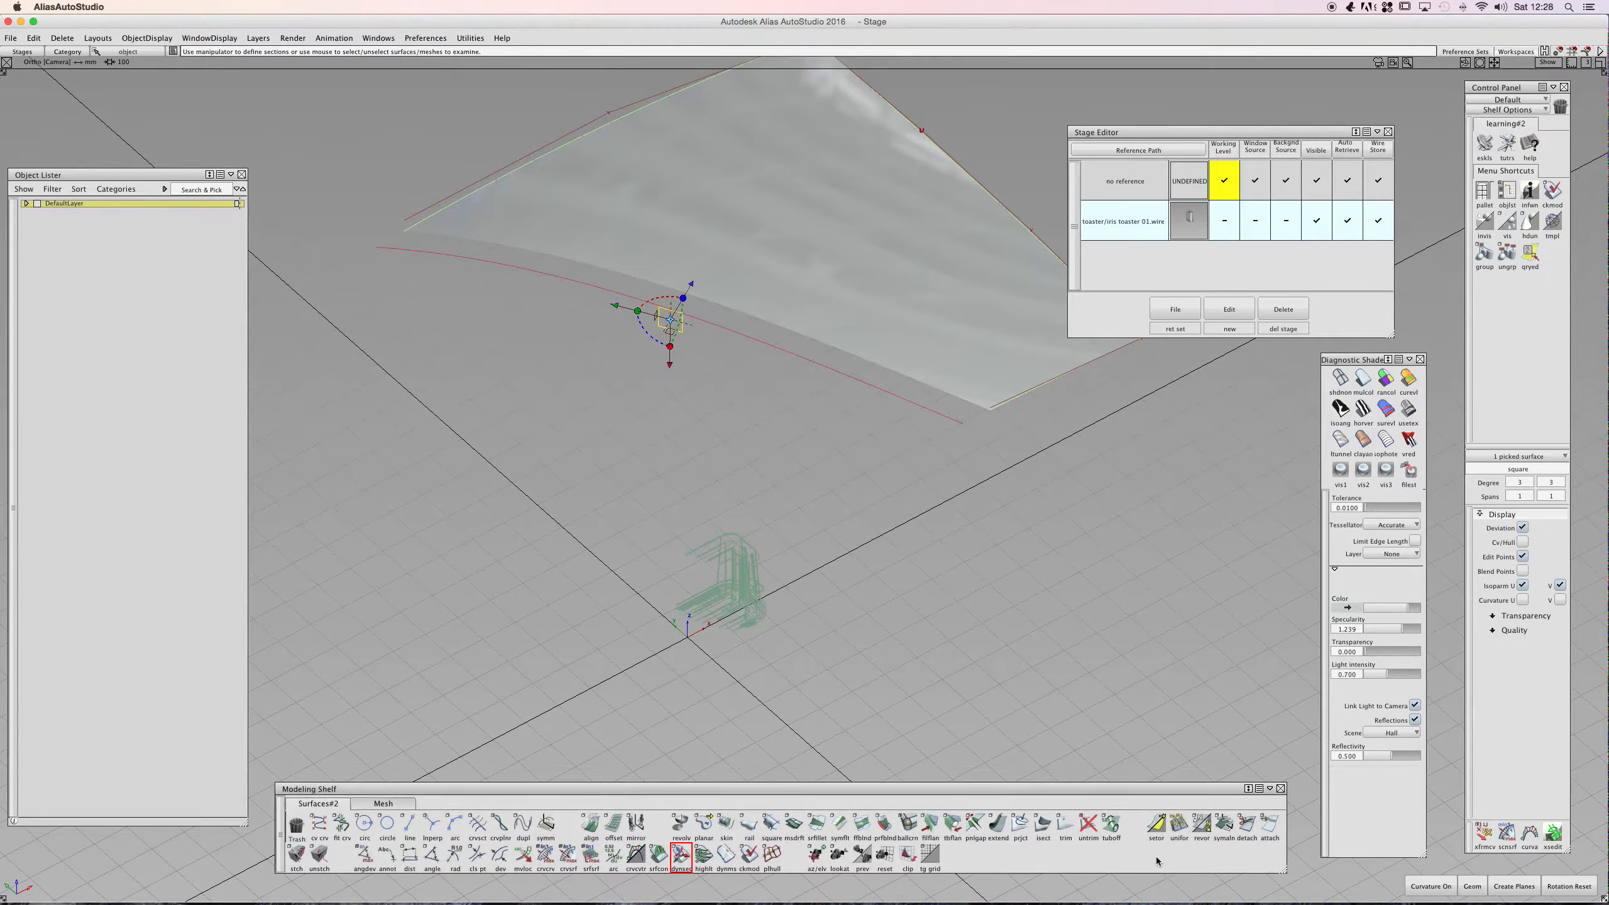
left_click(1131, 647, "ctrl+shift")
left_click_drag(1131, 647, 1130, 620, "ctrl+shift")
left_click_drag(818, 295, 814, 314, "ctrl+shift")
left_click(815, 314)
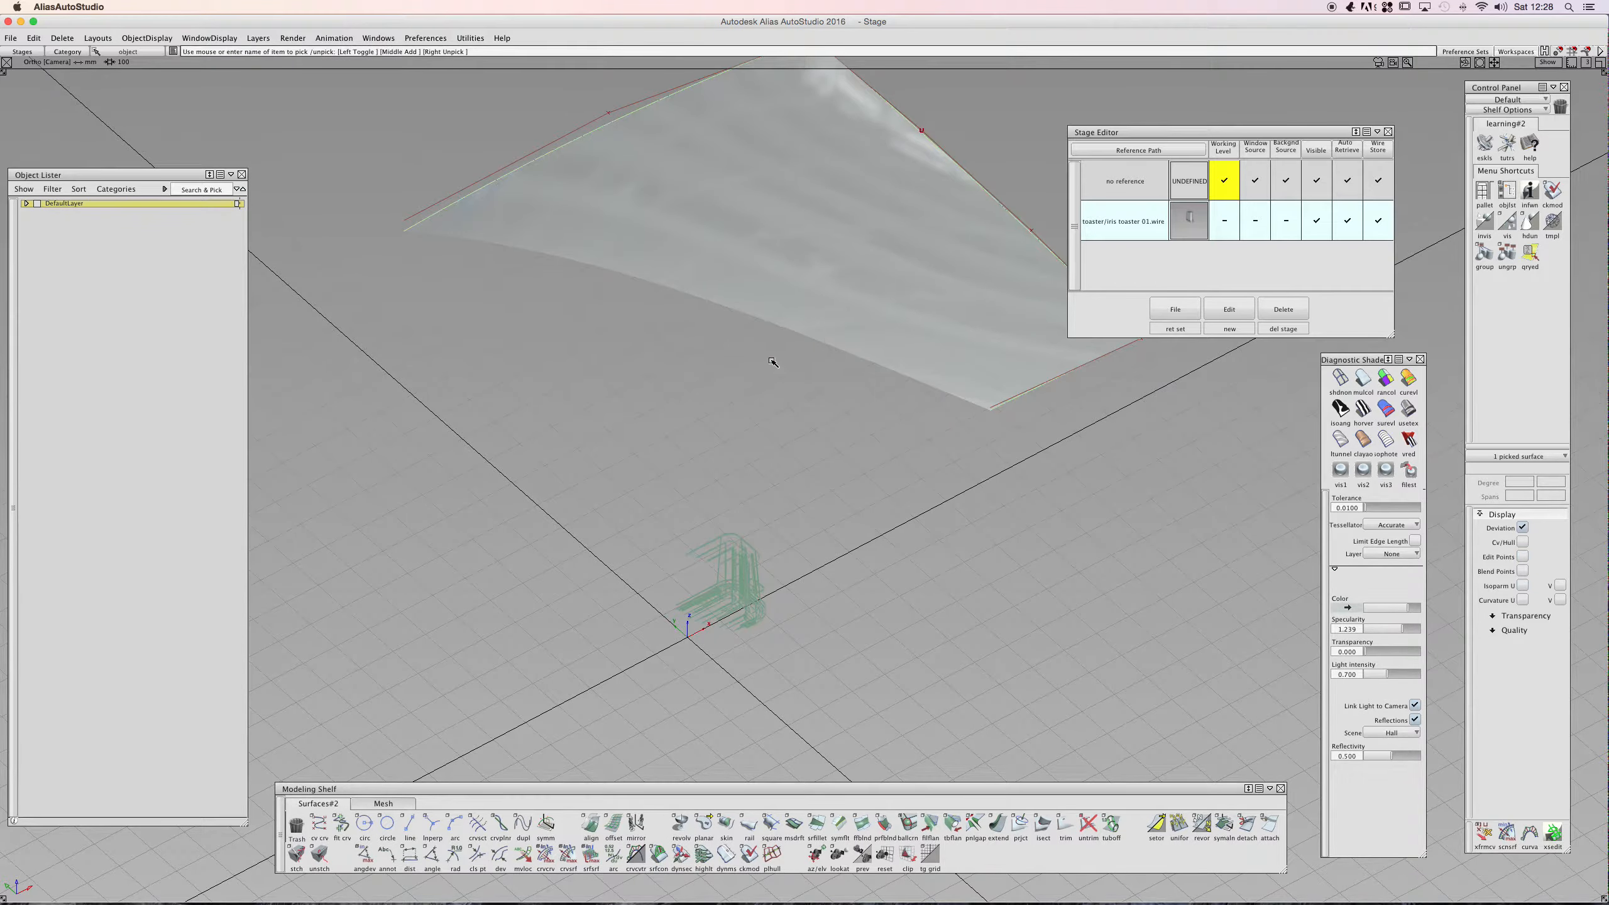
- Reapply Dynamic Section to the square surface and rotate its section plane
left_click(681, 853)
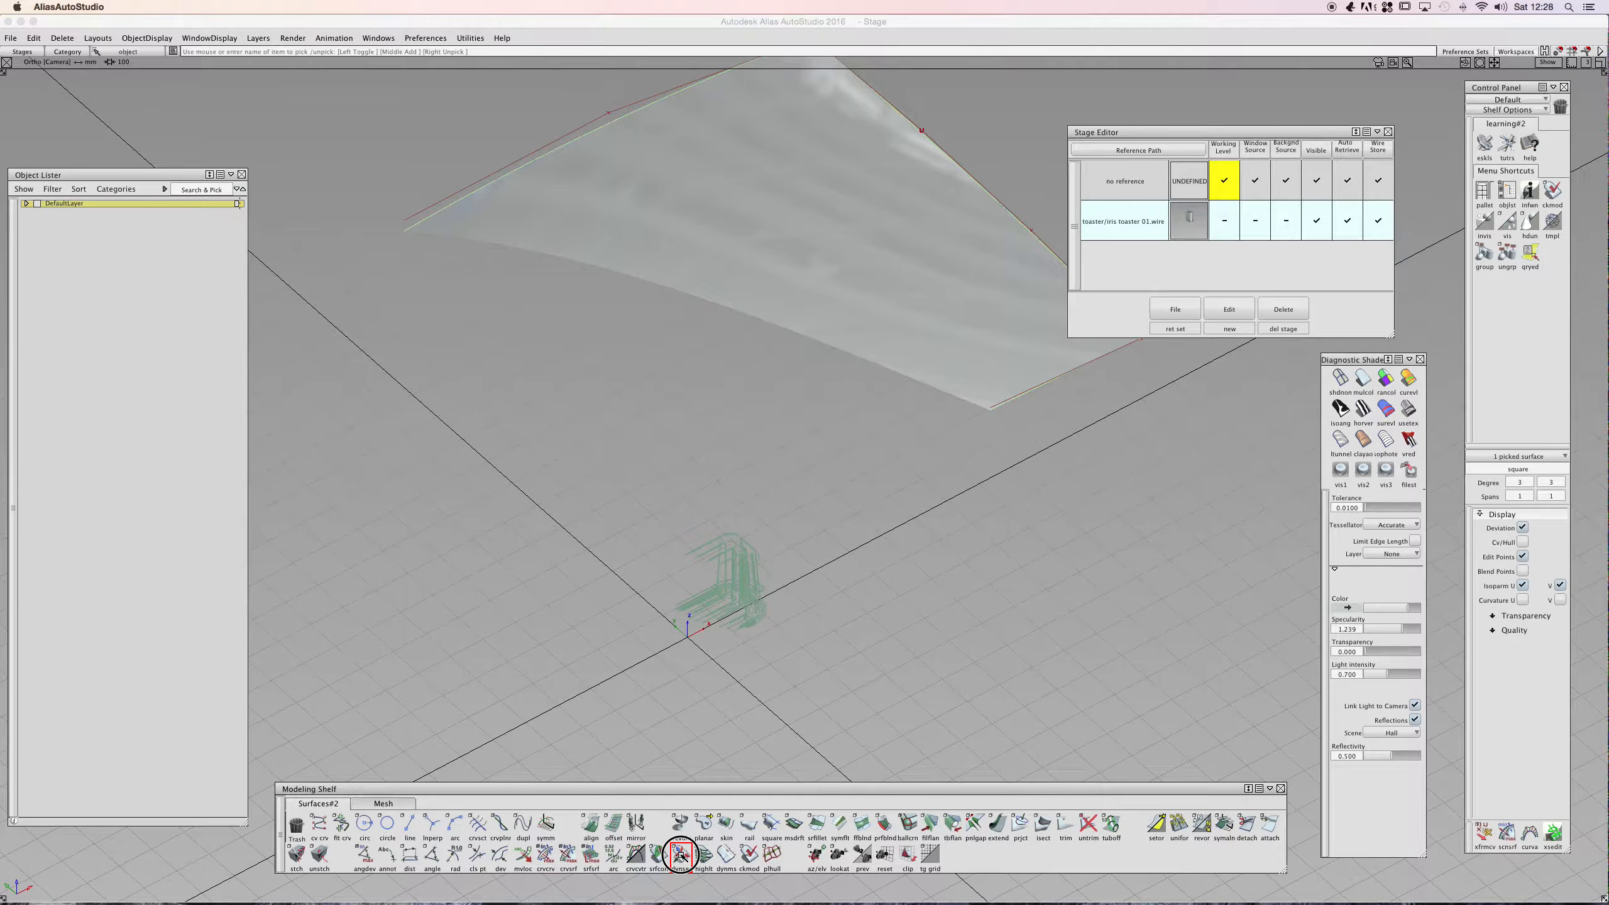
left_click(340, 494)
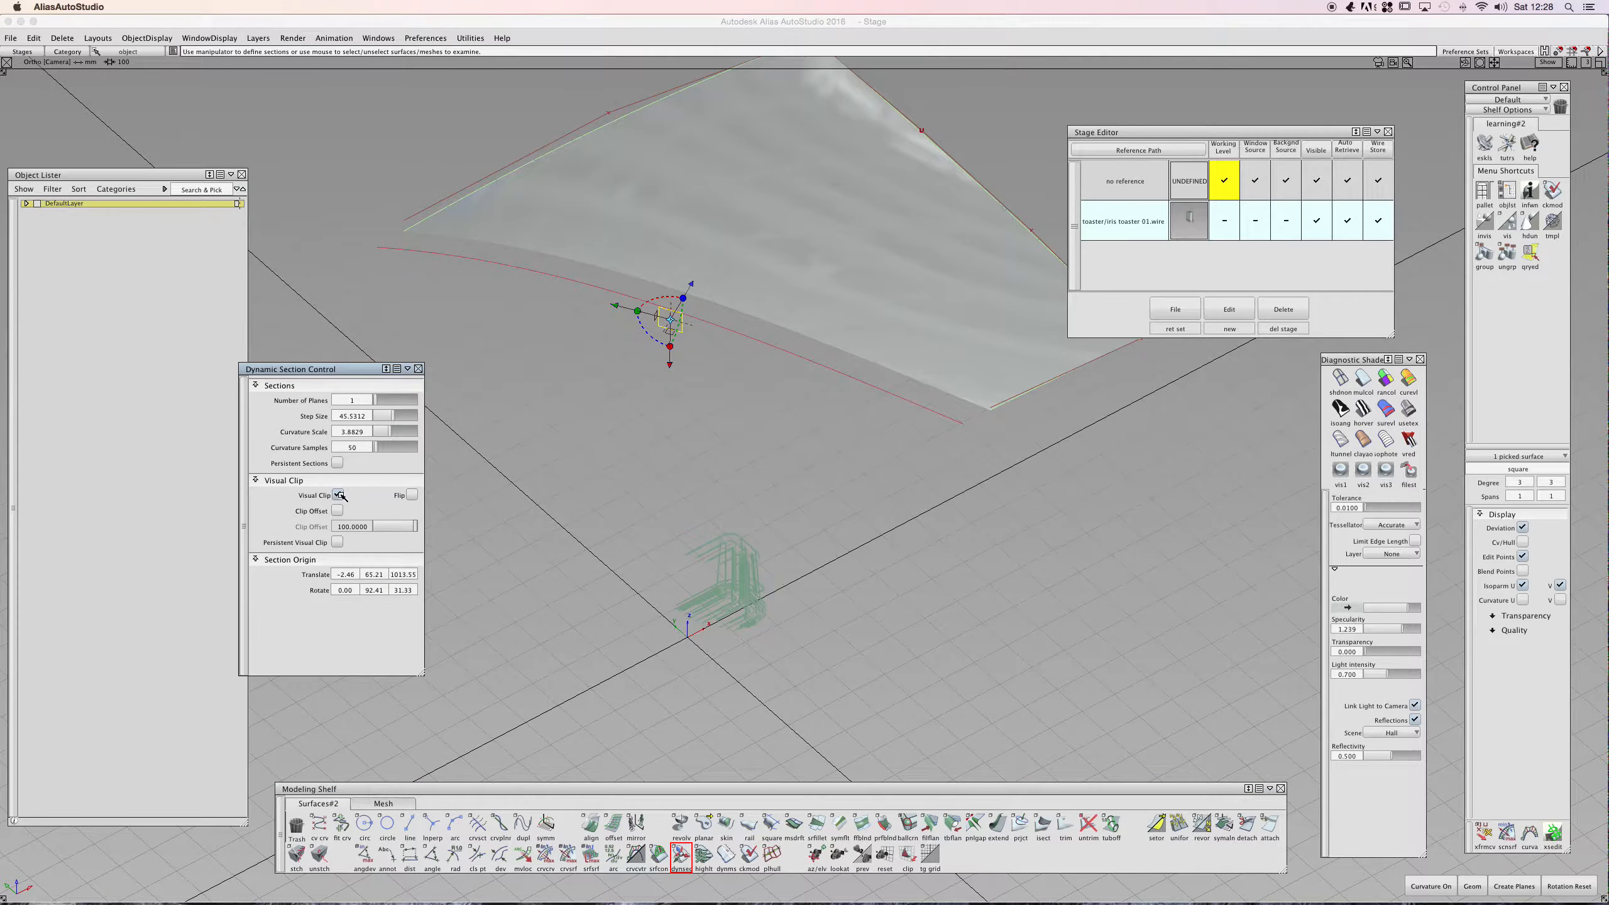
left_click(340, 494)
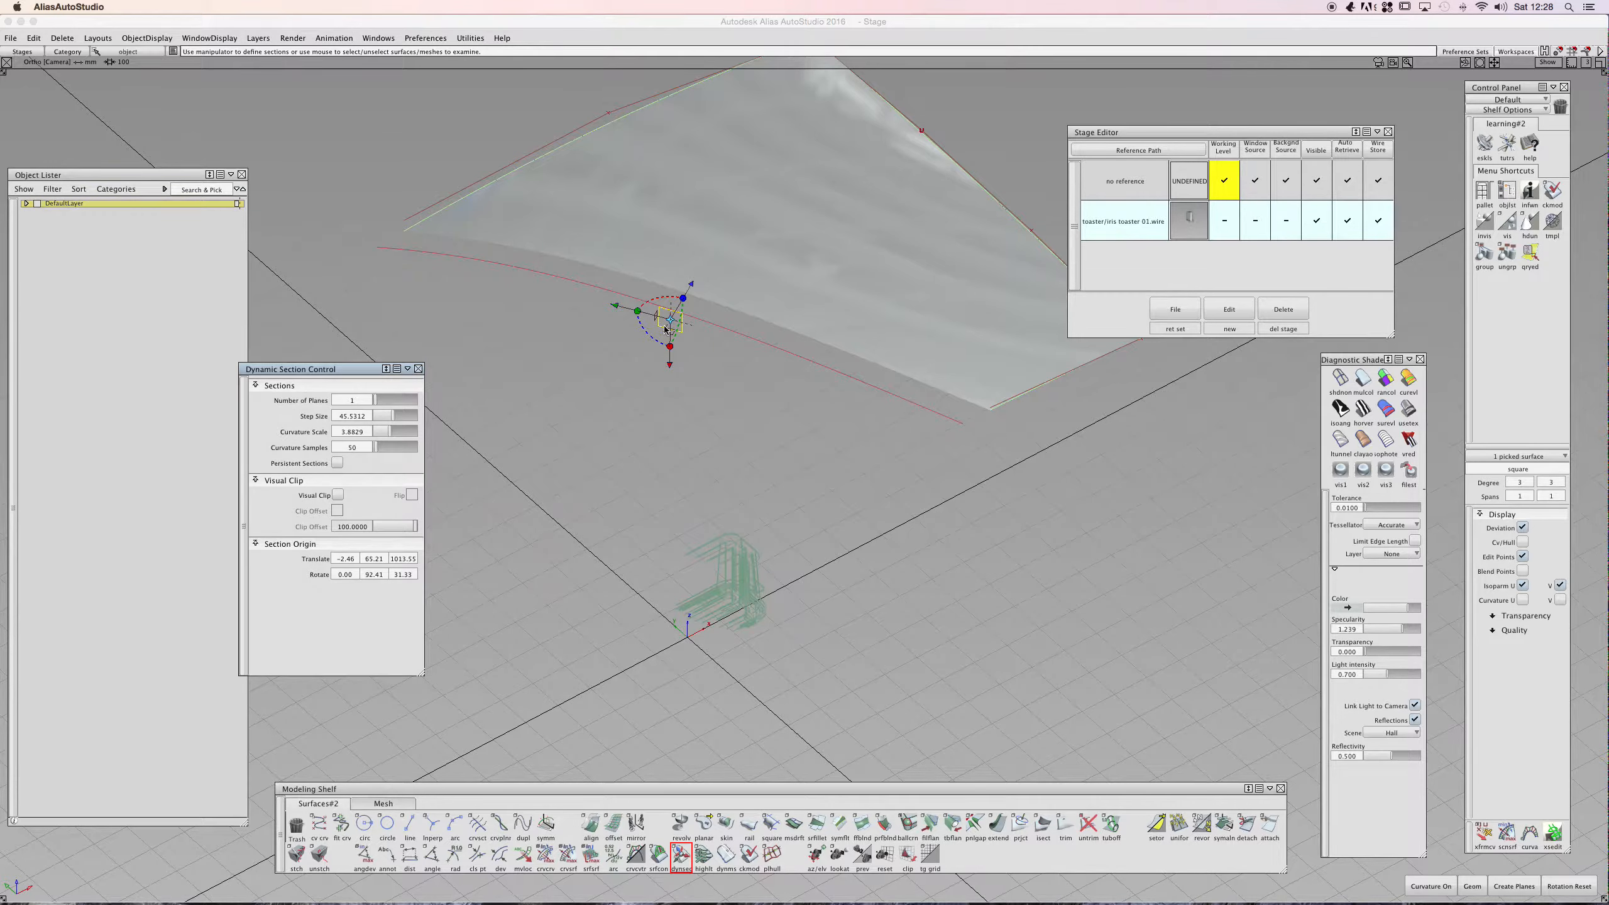
left_click_drag(663, 316, 538, 401)
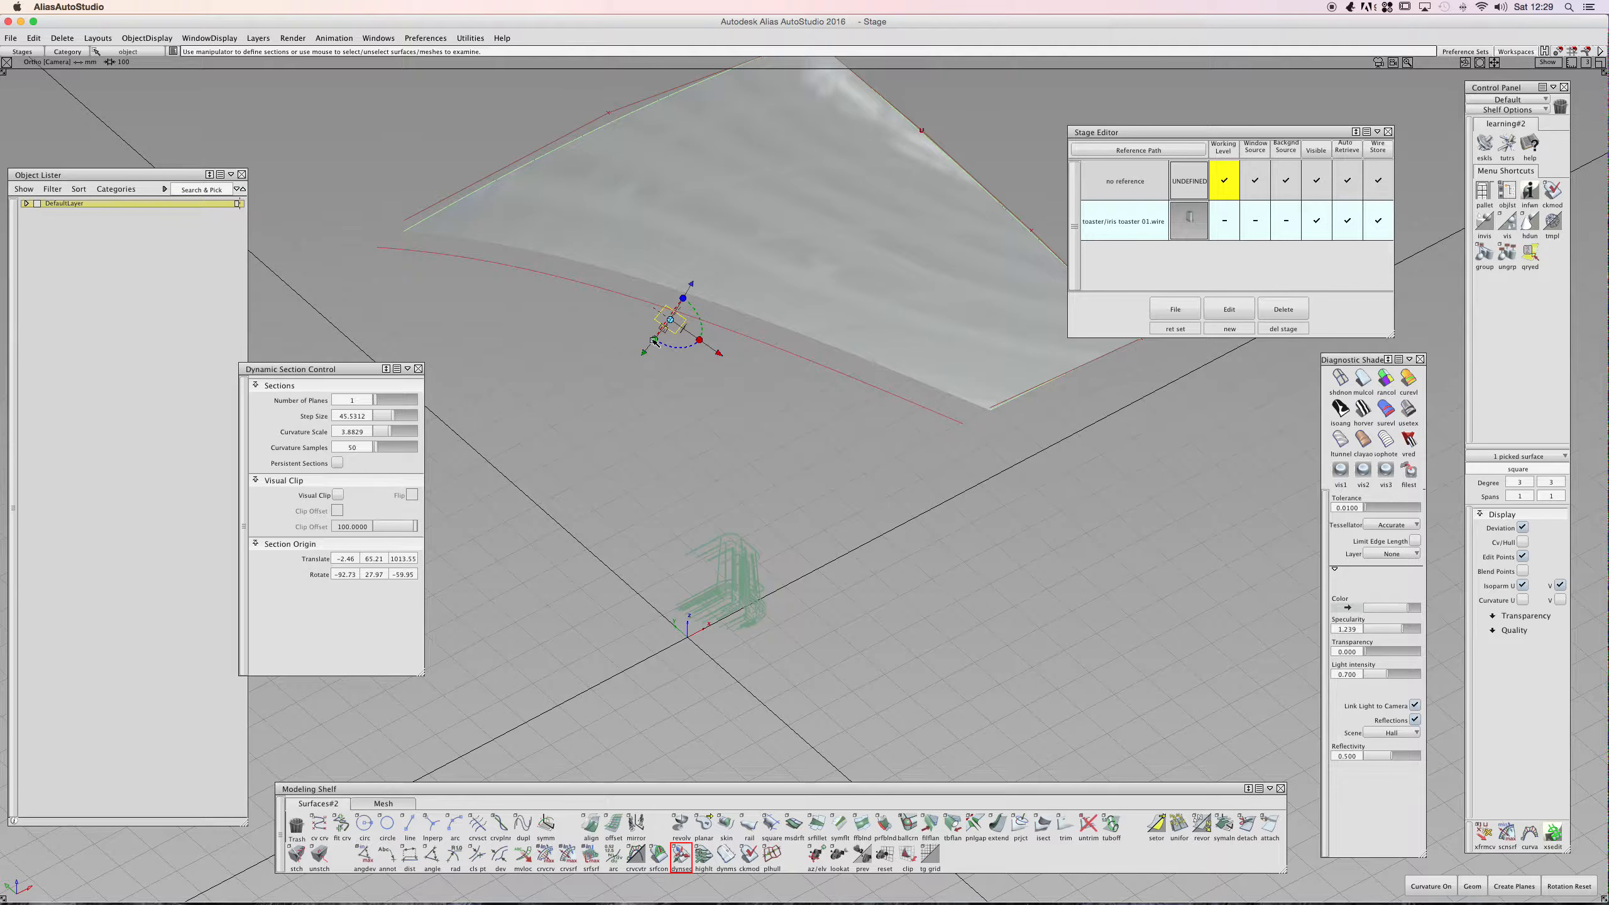
- Move the section origin to about 1212, -672, 1073 using the manipulator
left_click_drag(664, 323, 194, 319, "alt+shift")
middle_click_drag(519, 309, 763, 314, "alt+shift")
left_click_drag(603, 342, 615, 359, "alt+shift")
right_click_drag(615, 359, 483, 388, "alt+shift")
middle_click_drag(482, 388, 512, 354, "alt+shift")
left_click(724, 353)
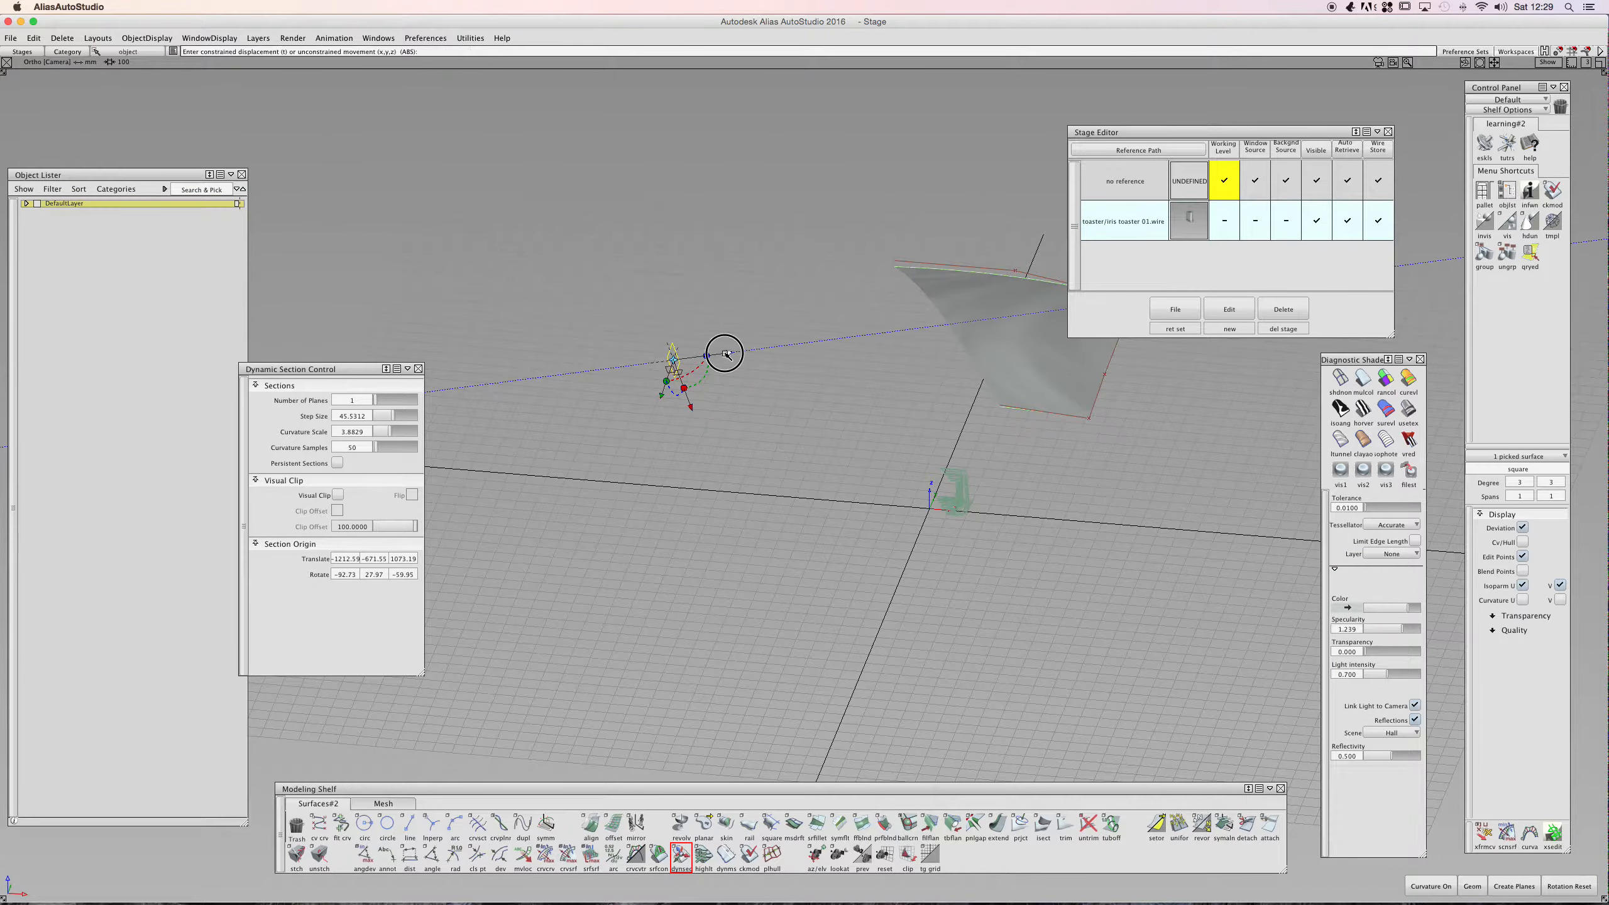
left_click_drag(724, 353, 659, 365)
- Make the toaster stage the working level again
left_click_drag(500, 442, 502, 412, "ctrl+shift")
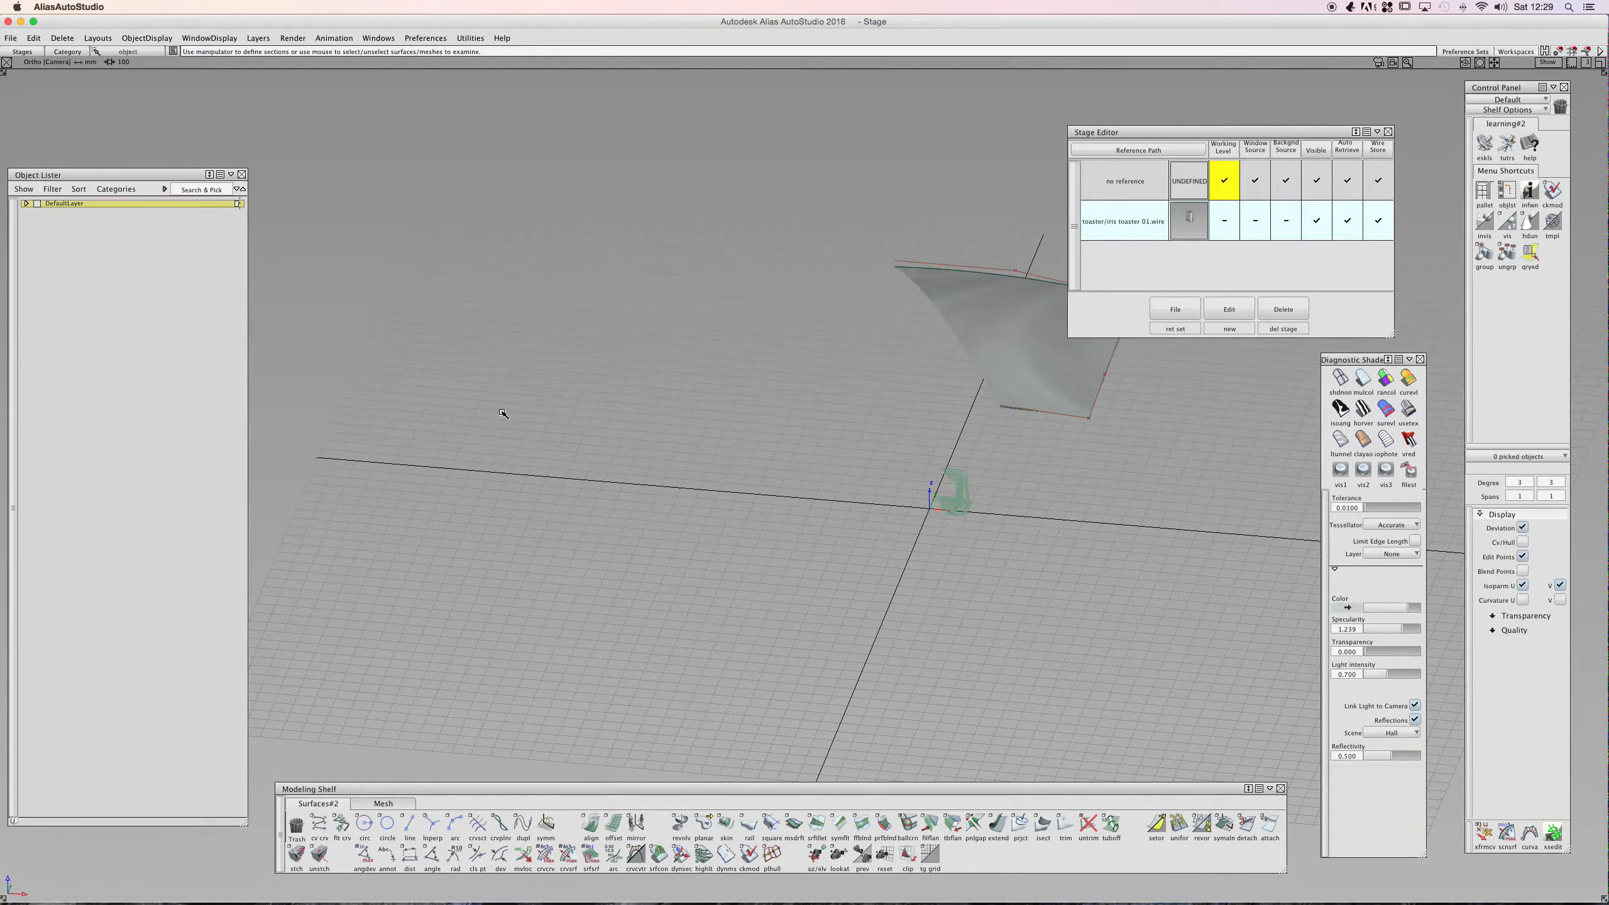
left_click_drag(983, 342, 939, 351, "ctrl+shift")
left_click(971, 325)
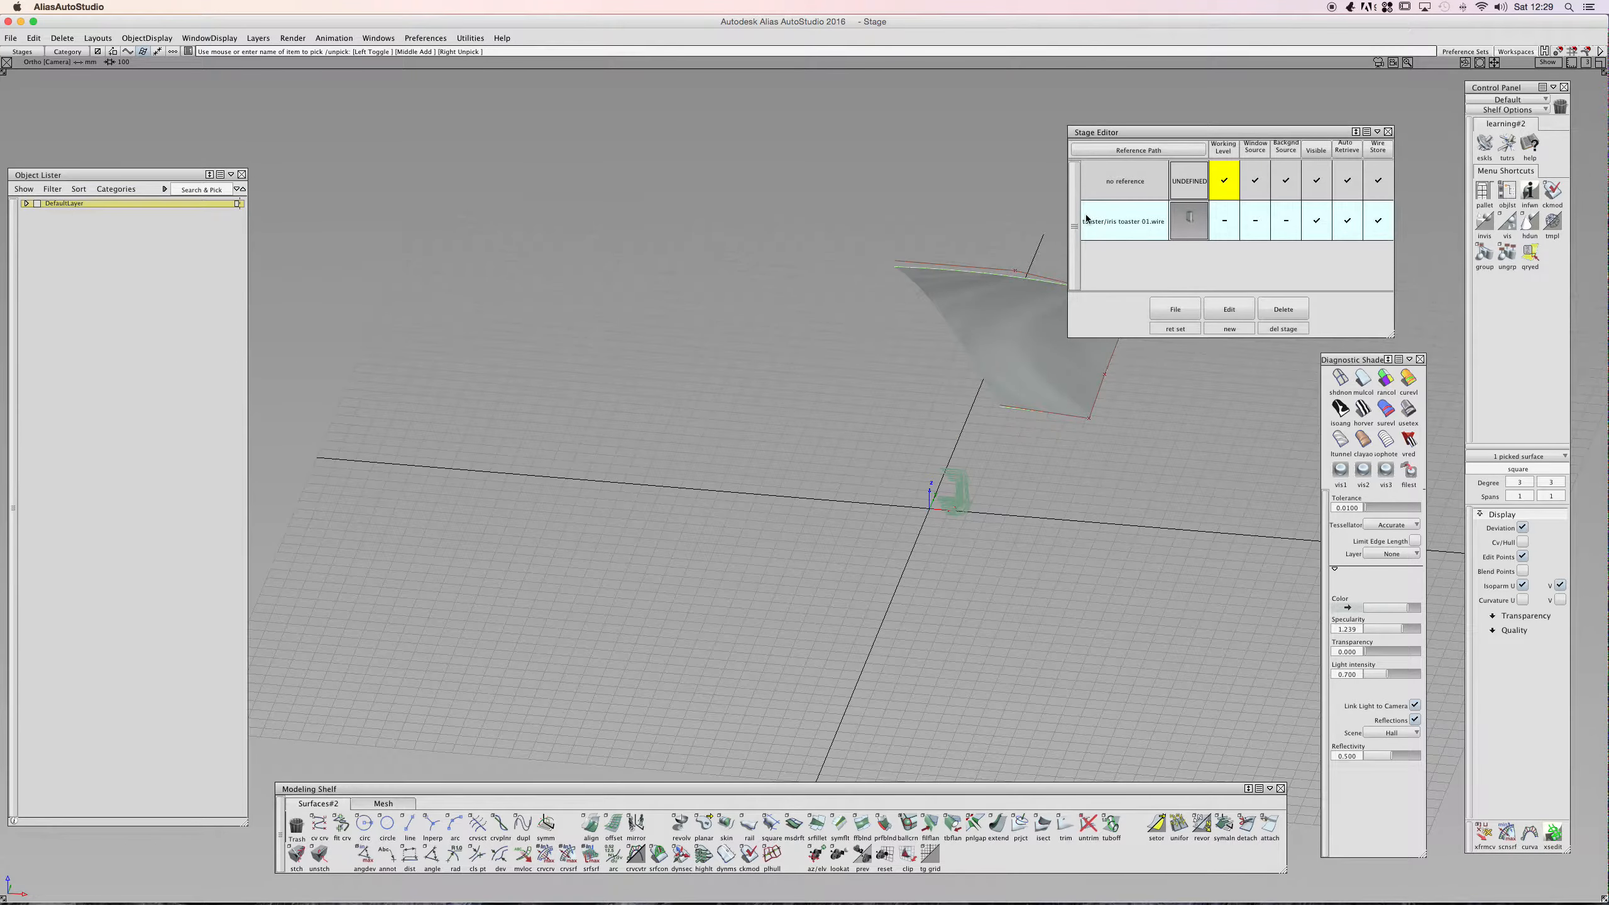
left_click(1222, 220)
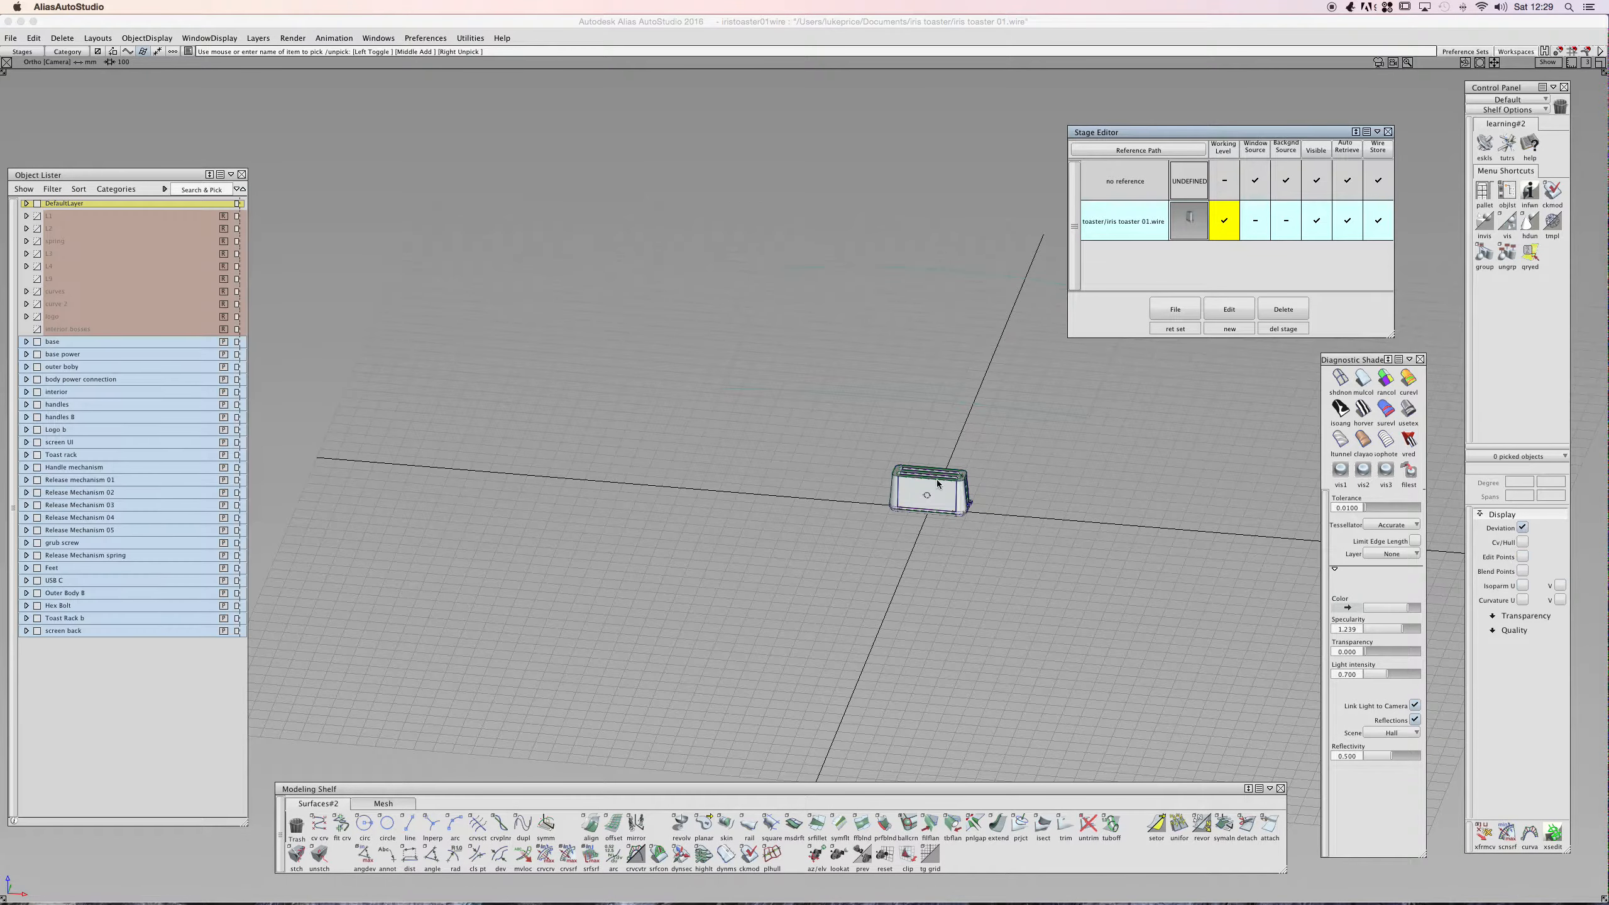
- Box-select all toaster surfaces, apply Dynamic Section, and move the section origin beside the toaster
left_click_drag(864, 438, 863, 465, "ctrl+shift")
left_click_drag(848, 422, 1058, 560)
left_click(680, 853)
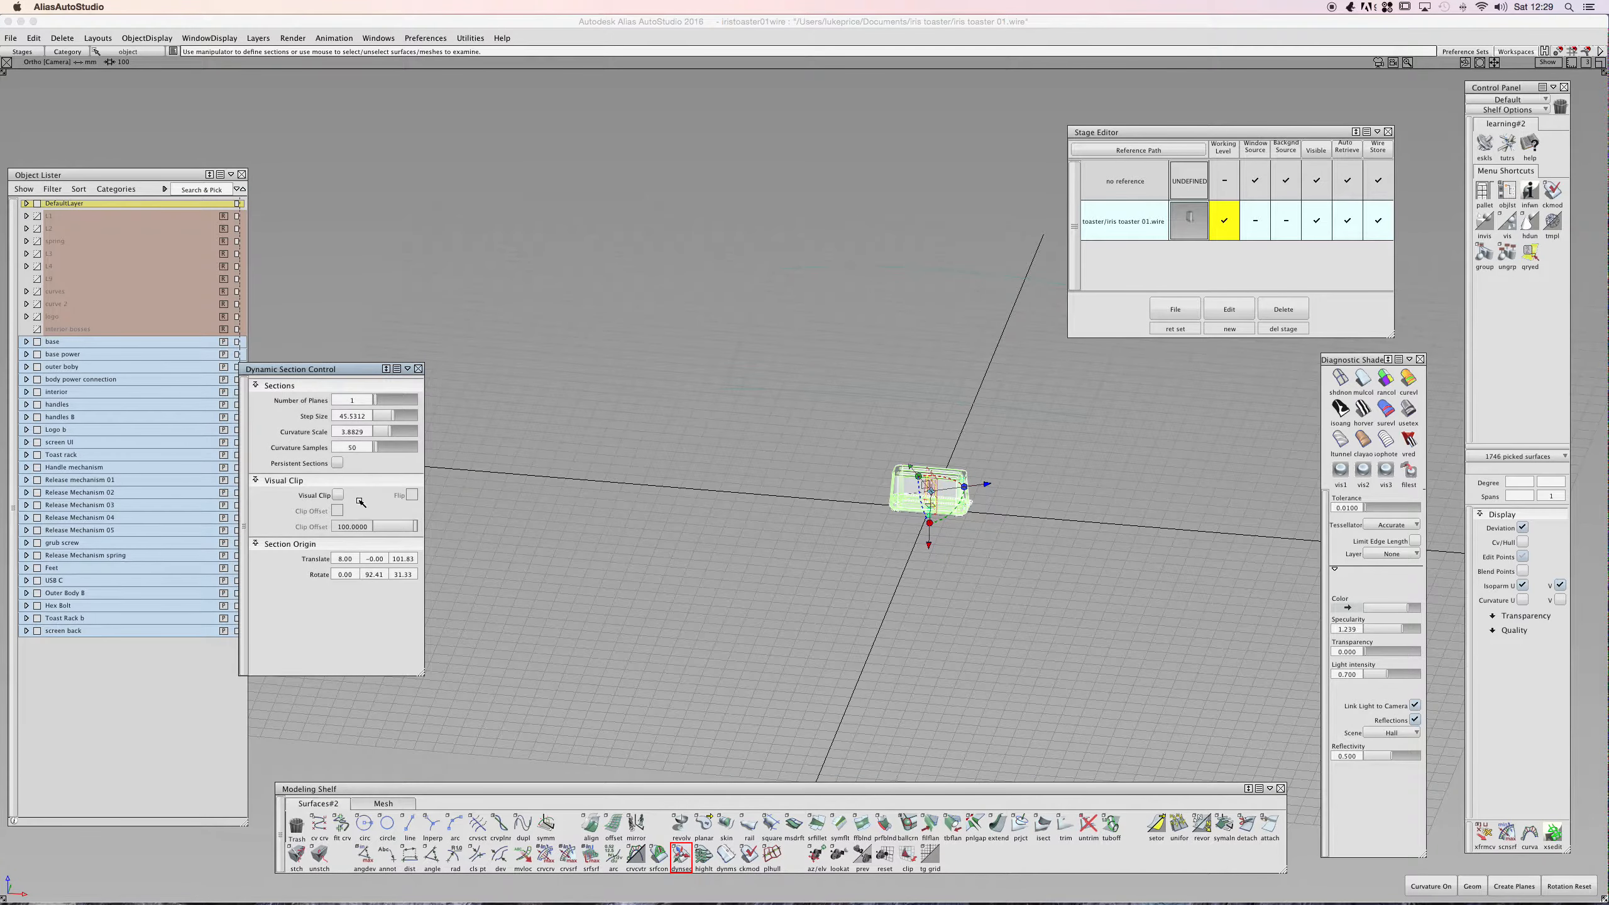
left_click_drag(988, 486, 753, 513)
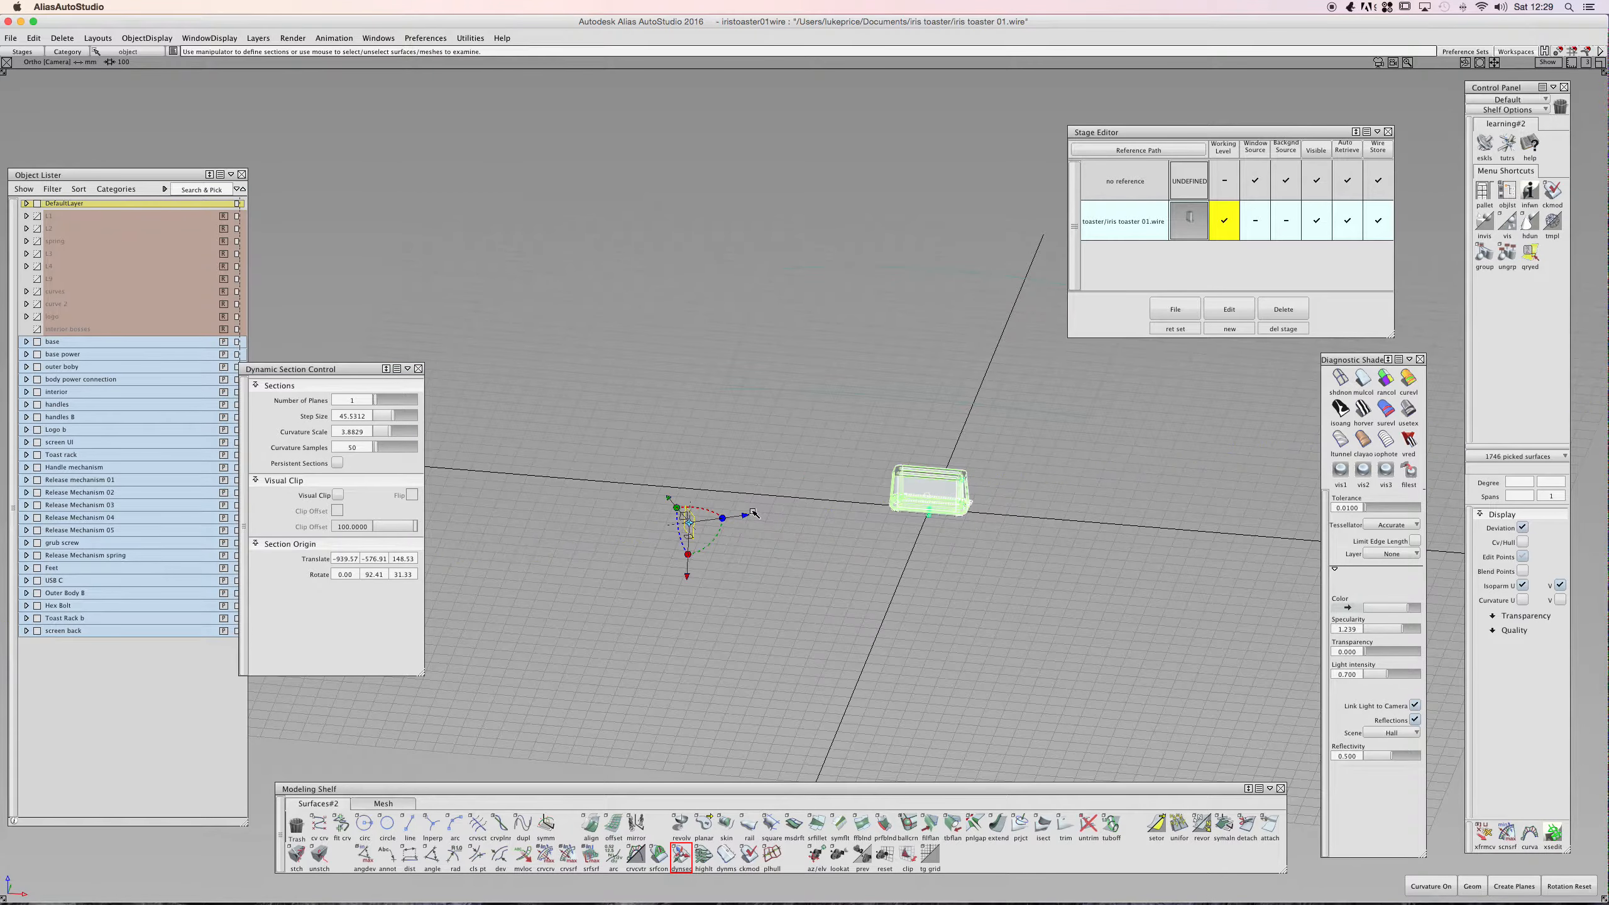
left_click(335, 496)
left_click(335, 496)
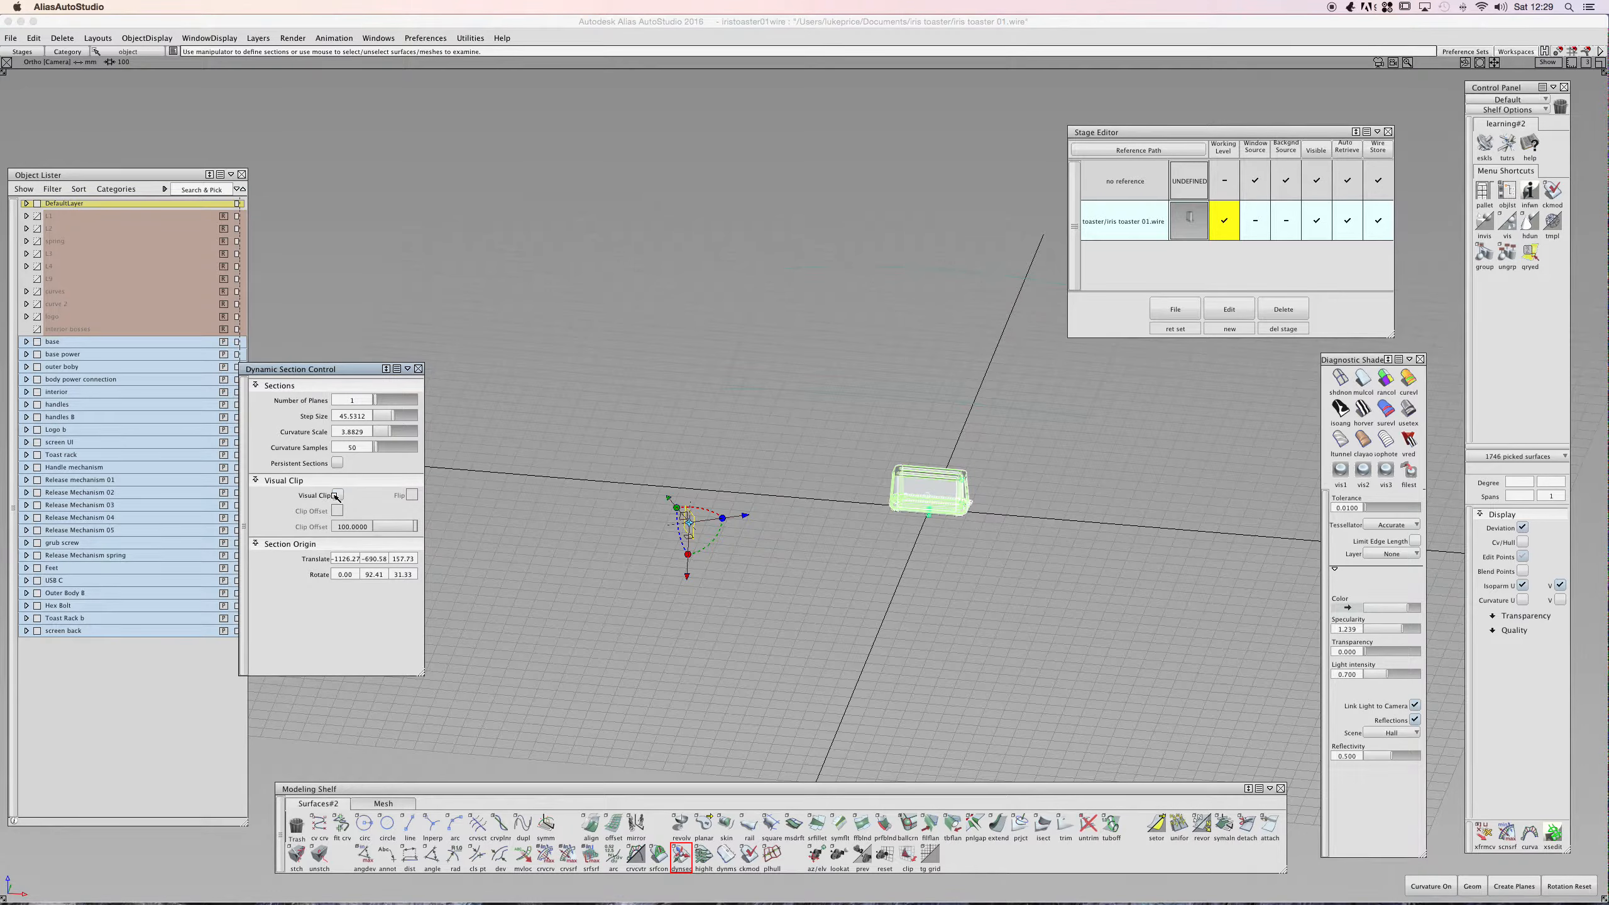
- Reset the section plane's rotation and move the section origin down below the toaster, then deselect
left_click(418, 369)
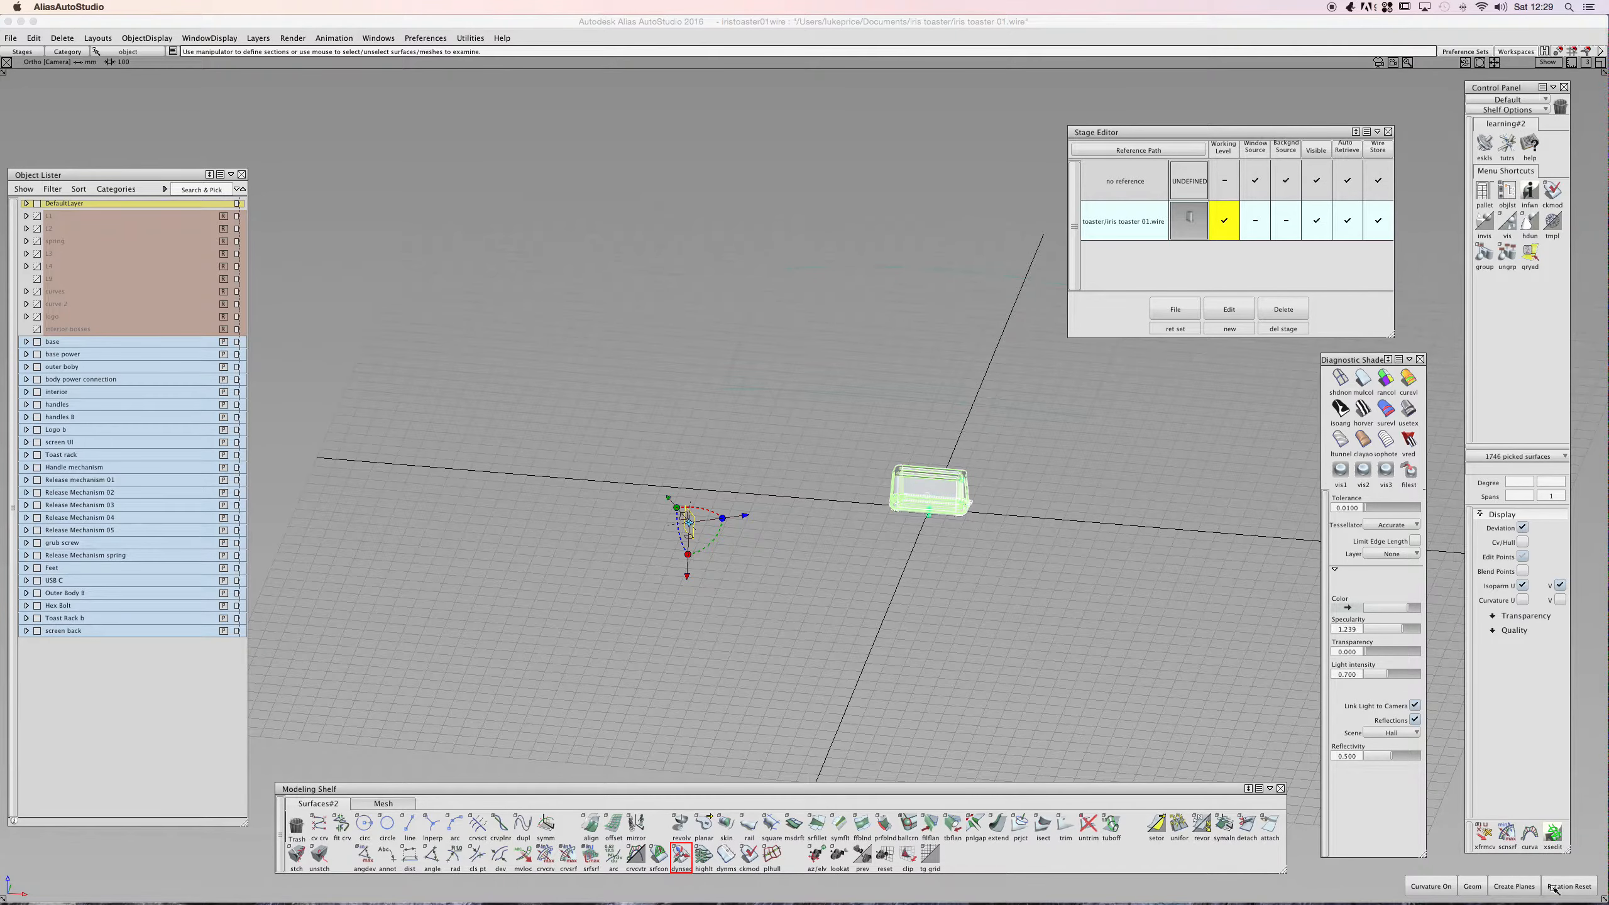
left_click(1472, 885)
left_click(1569, 885)
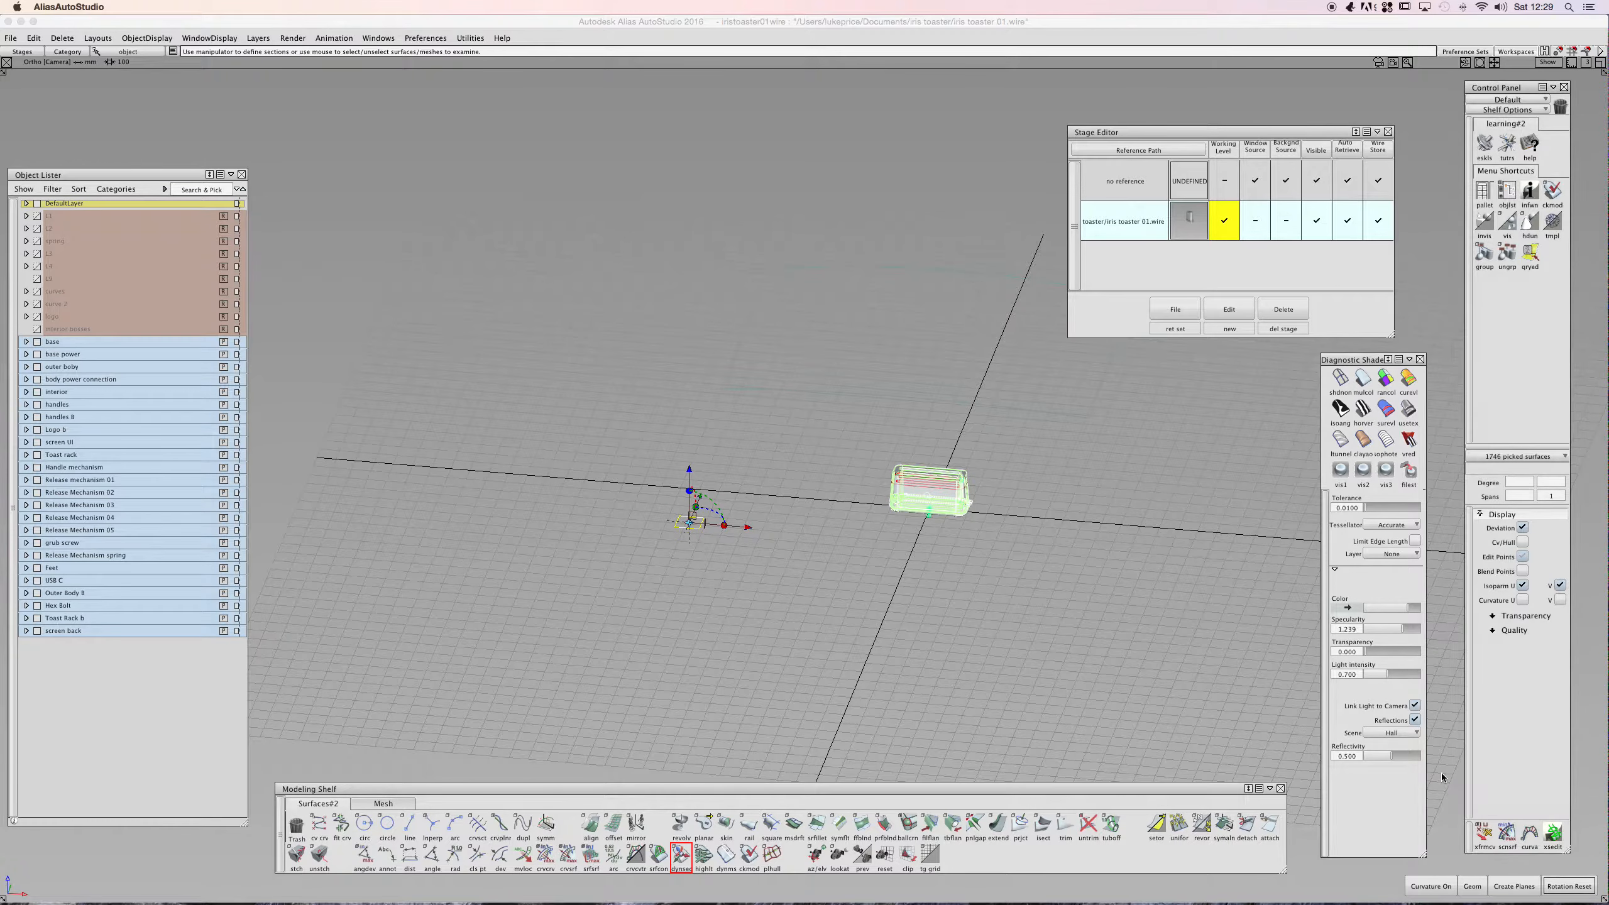
left_click_drag(691, 476, 699, 642)
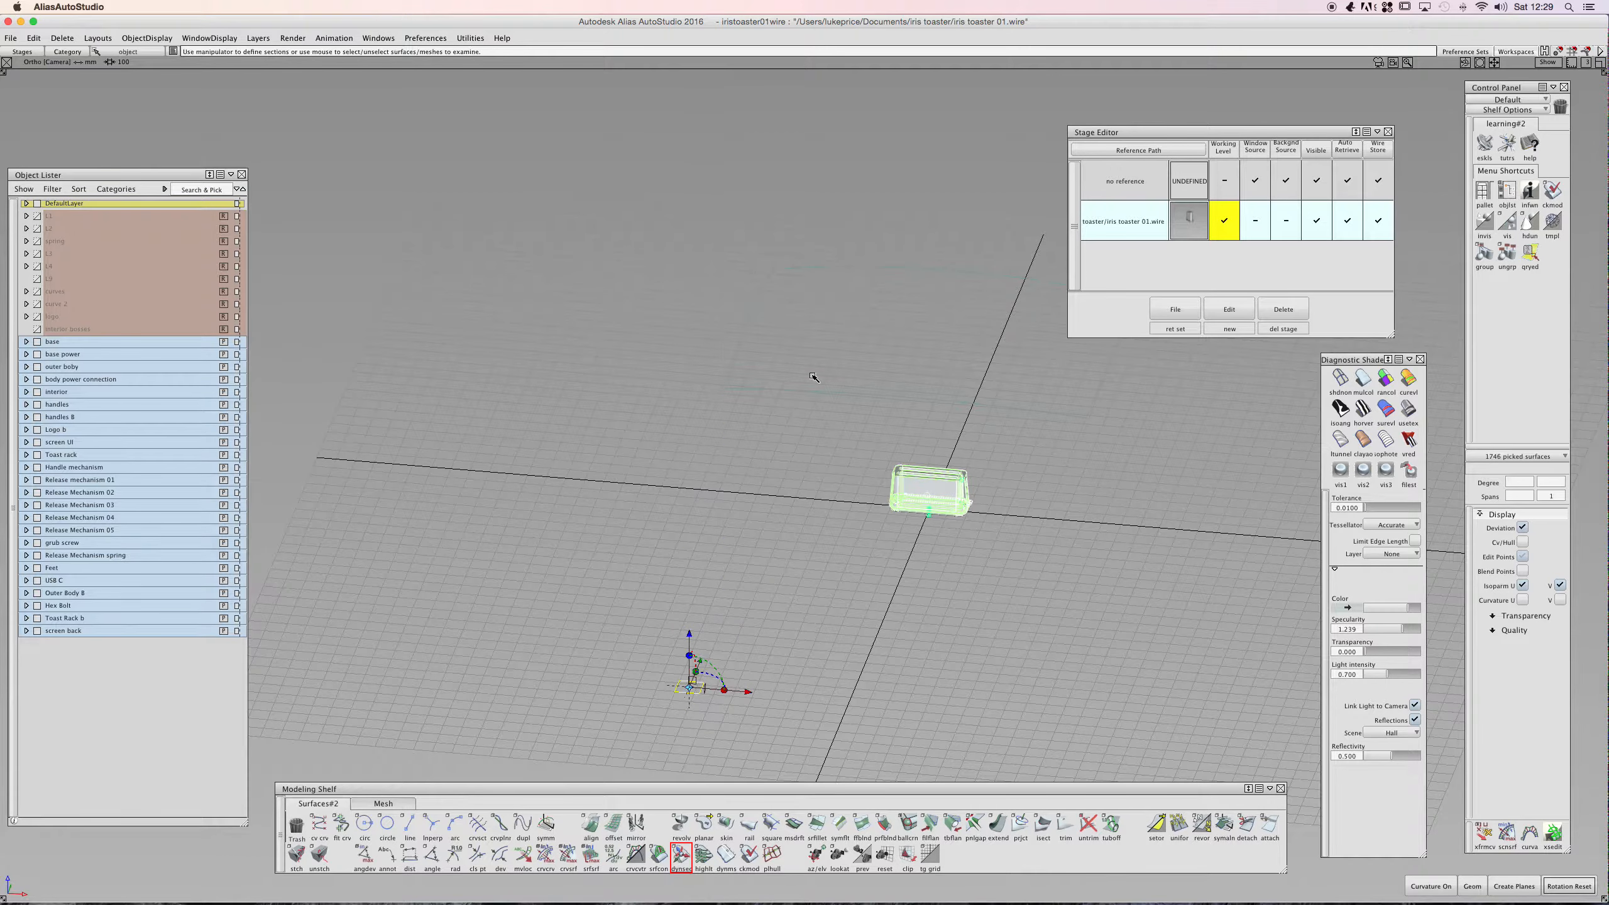
left_click_drag(807, 417, 804, 377, "shift+super")
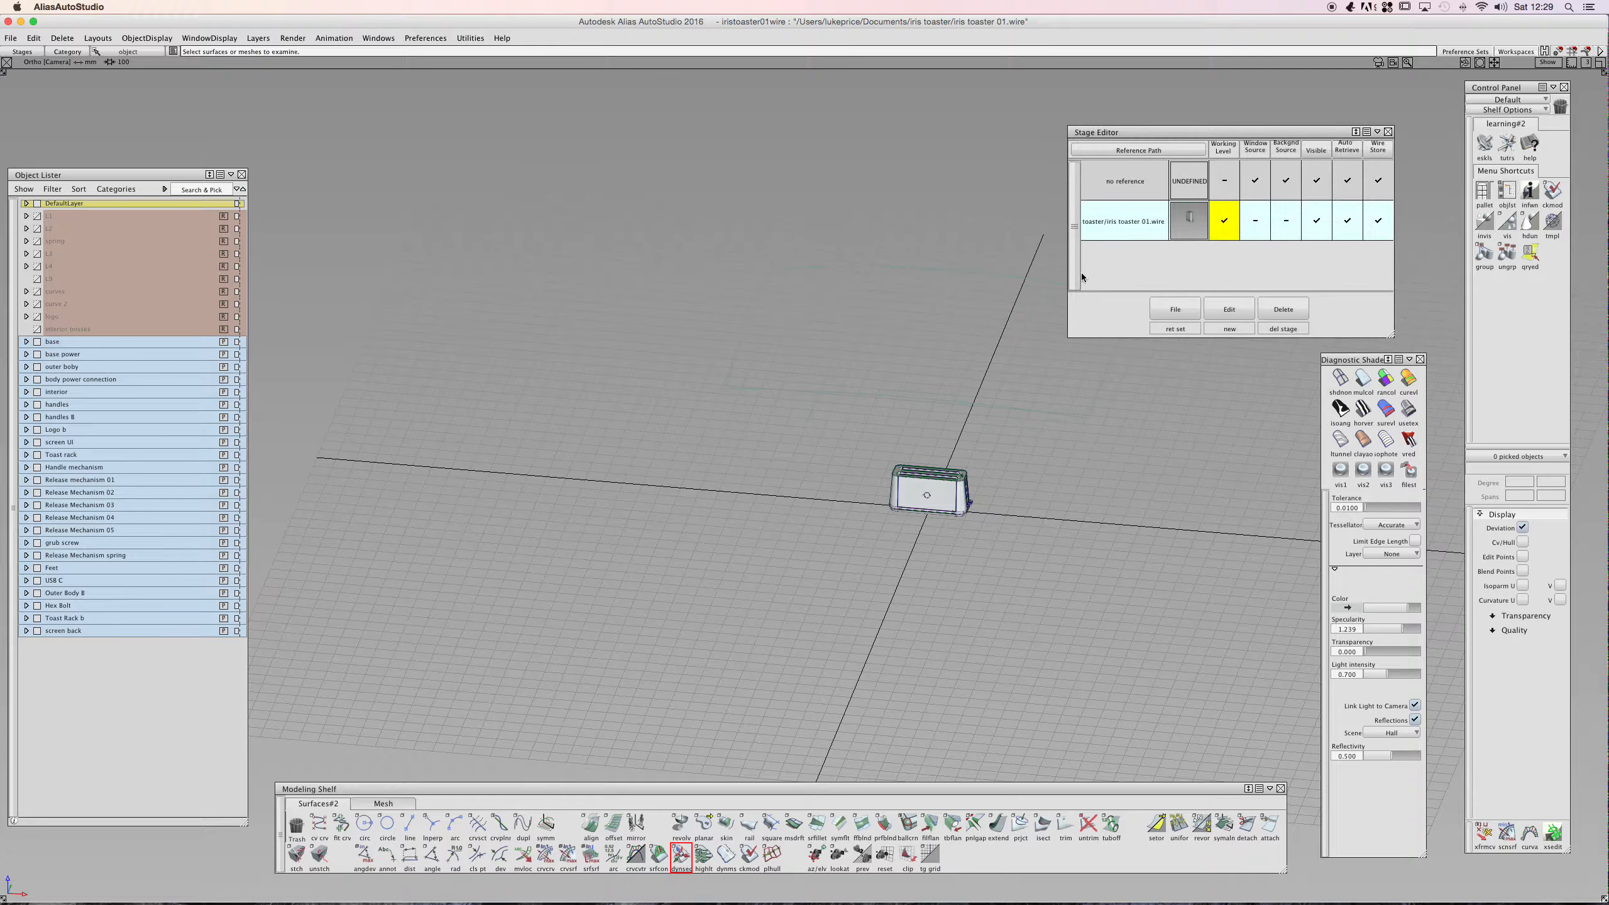
- Make the stage without reference the working level and select the square surface
left_click(1223, 180)
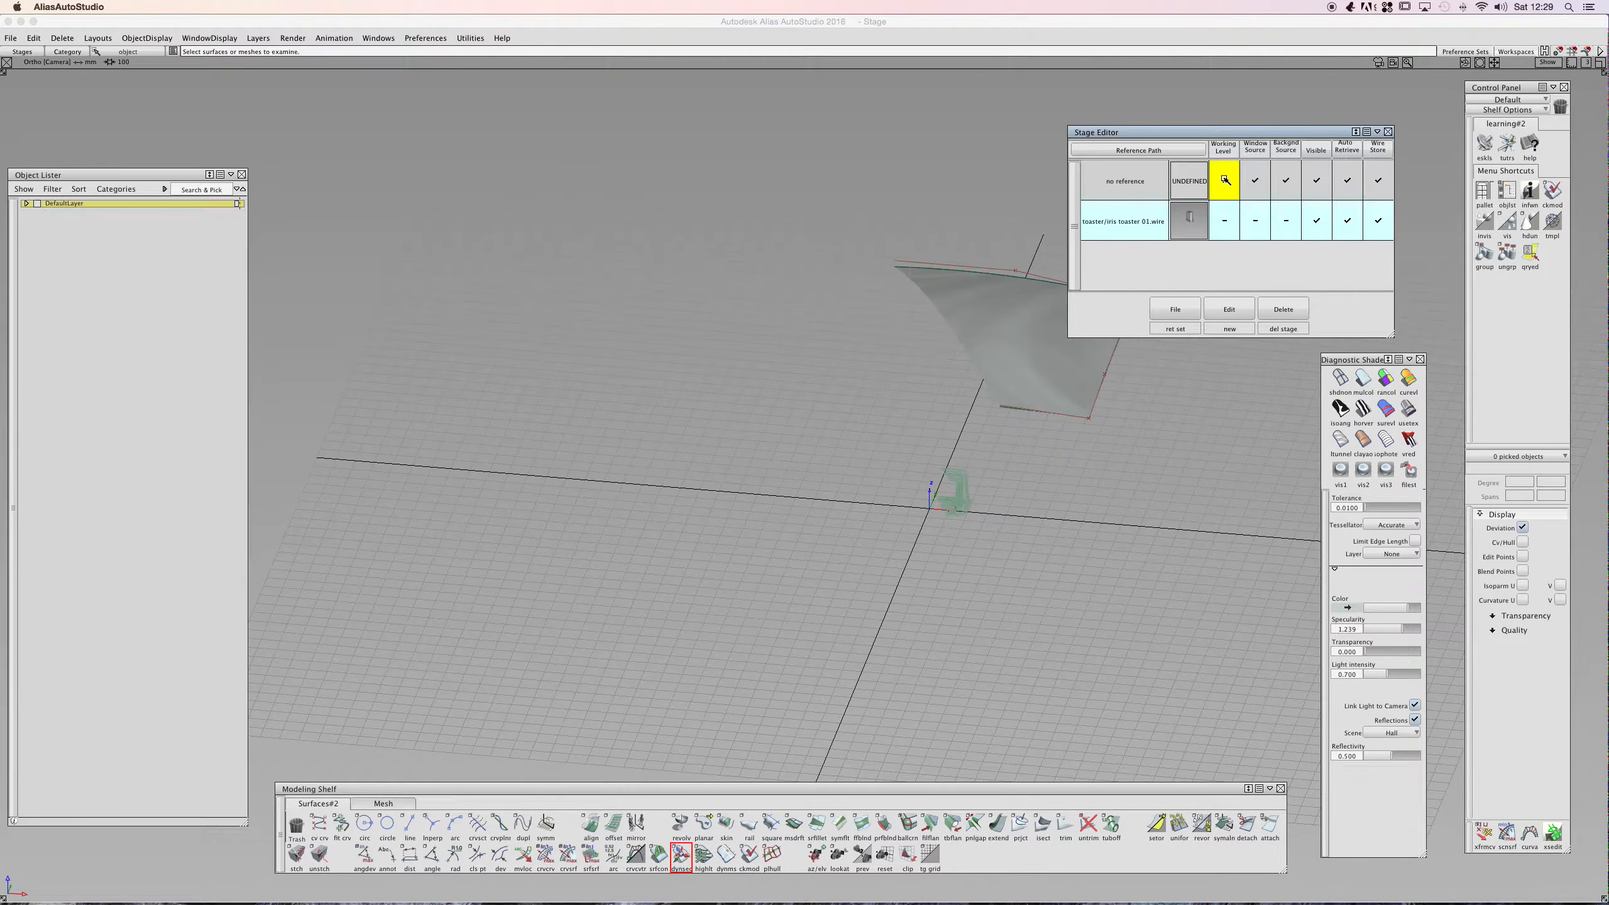
left_click_drag(905, 298, 823, 409, "alt+shift")
right_click_drag(649, 357, 759, 320, "alt+shift")
left_click_drag(806, 374, 806, 402, "ctrl+shift")
left_click(791, 379)
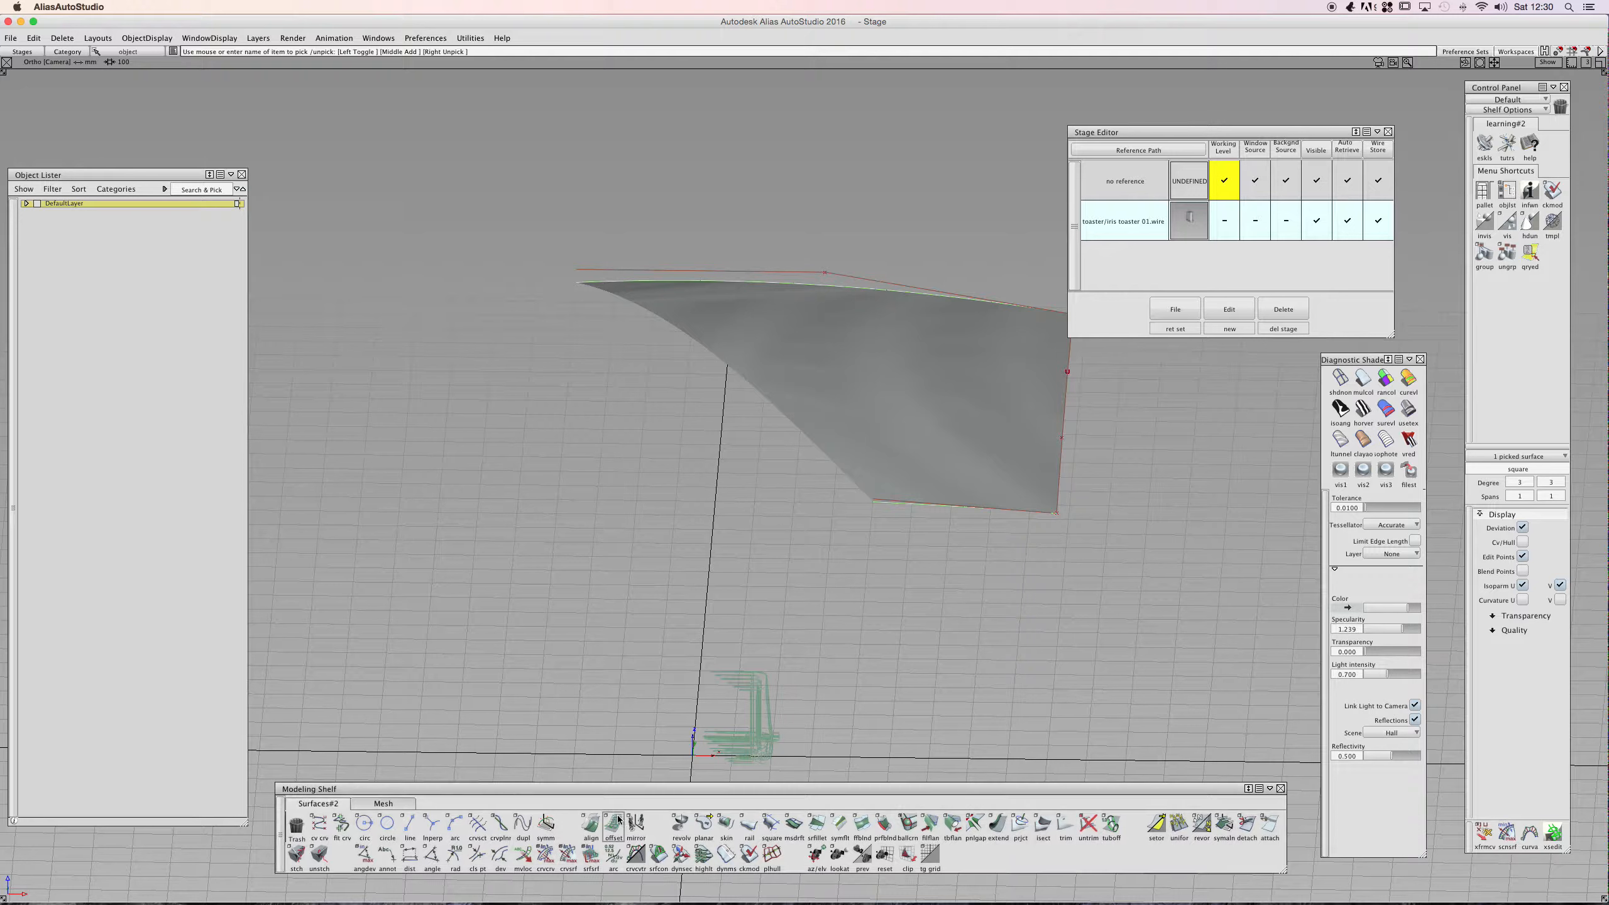
- Apply Dynamic Section to the square surface and move the section origin up above it
left_click(680, 853)
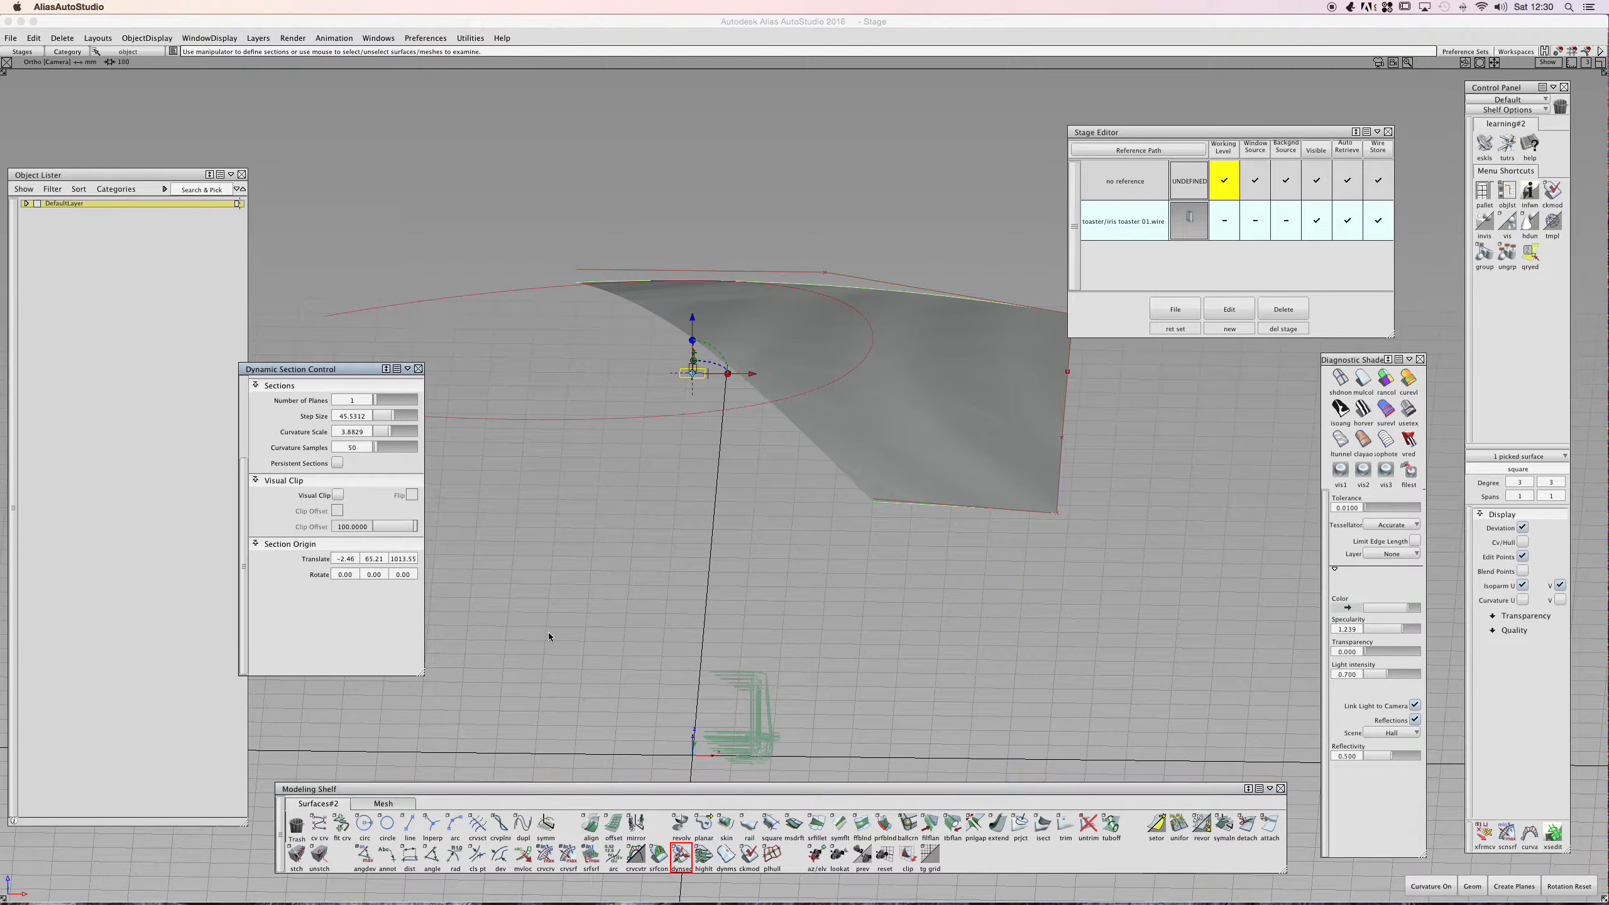
left_click_drag(692, 324, 652, 159)
- Toggle Visual Clip on and off to view clipping of the square surface
left_click(338, 494)
left_click(340, 494)
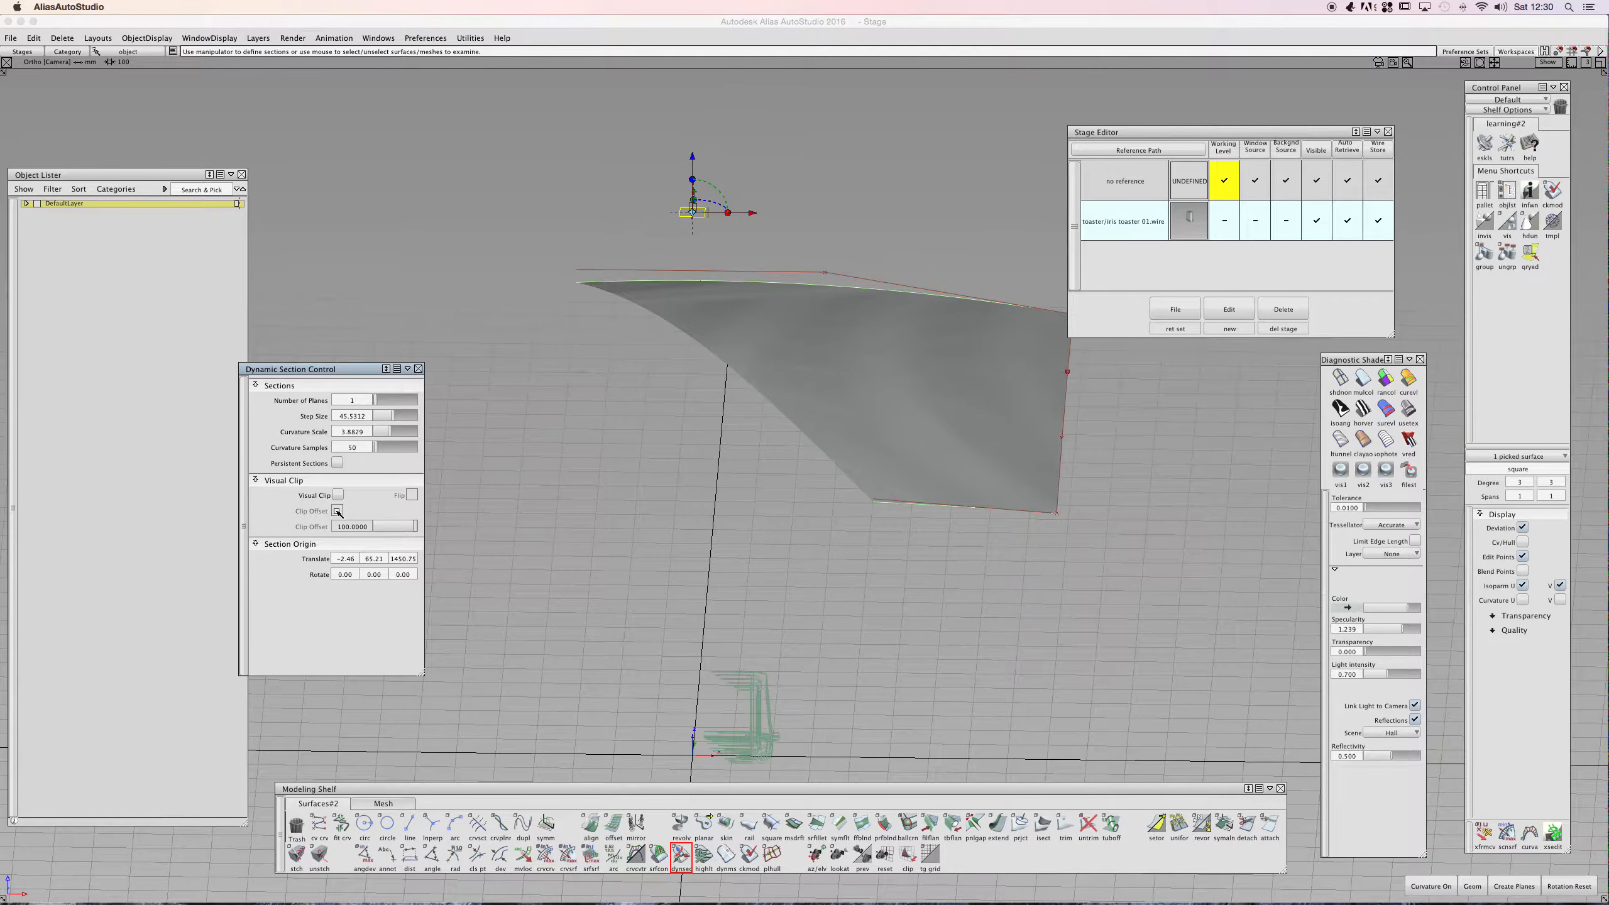
left_click(339, 495)
left_click(338, 495)
left_click(338, 495)
left_click(338, 495)
- Rotate the section plane to about -180, -61, 180, close the Dynamic Section Control, and deselect
left_click(728, 323, "shift+super")
left_click_drag(679, 370, 855, 367, "shift+super")
mouse_move(569, 350)
left_mouse_down("shift+super")
mouse_move(857, 343)
mouse_move(802, 285)
mouse_move(755, 182)
mouse_move(775, 163)
mouse_move(711, 223)
mouse_move(826, 360)
mouse_move(557, 507)
mouse_move(567, 498)
left_mouse_up("shift+super")
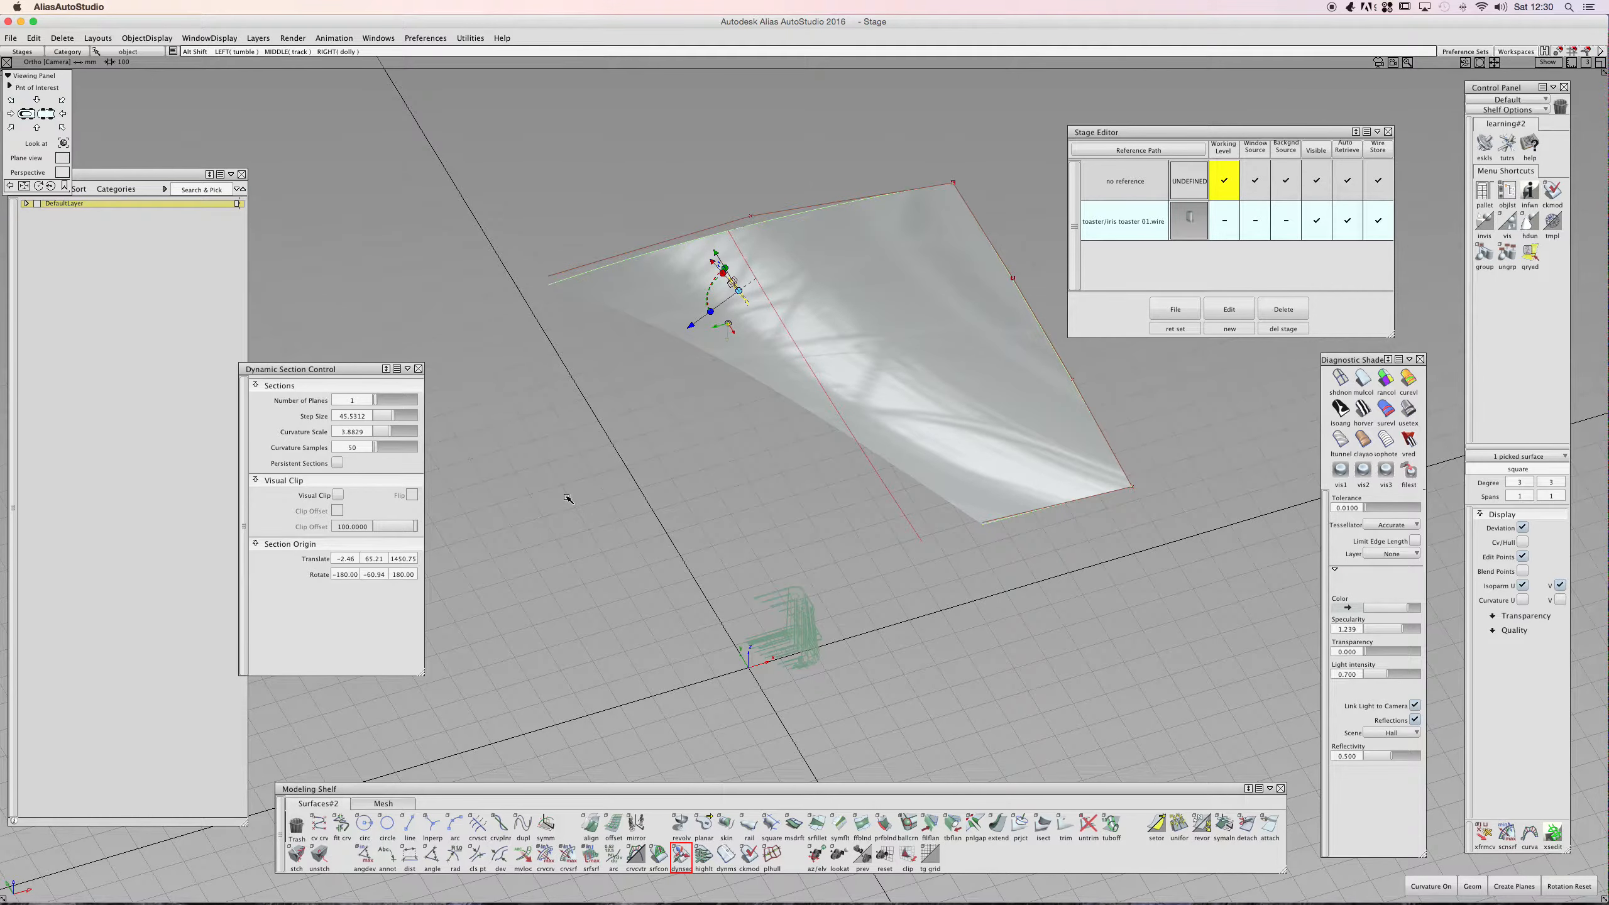
left_click(417, 368)
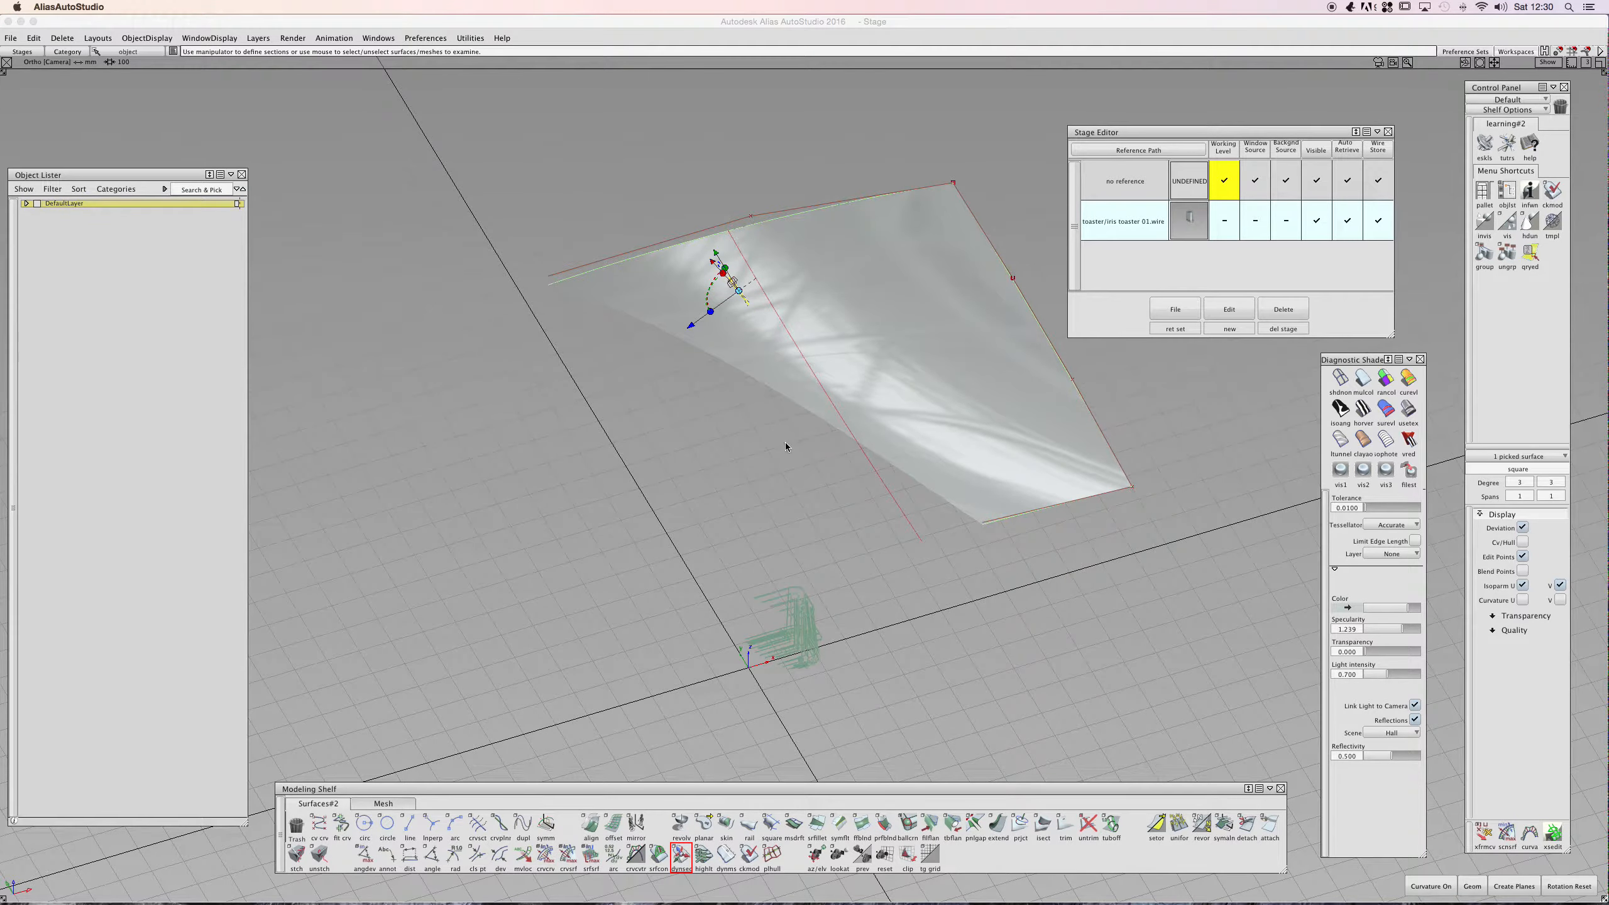
left_click(799, 493)
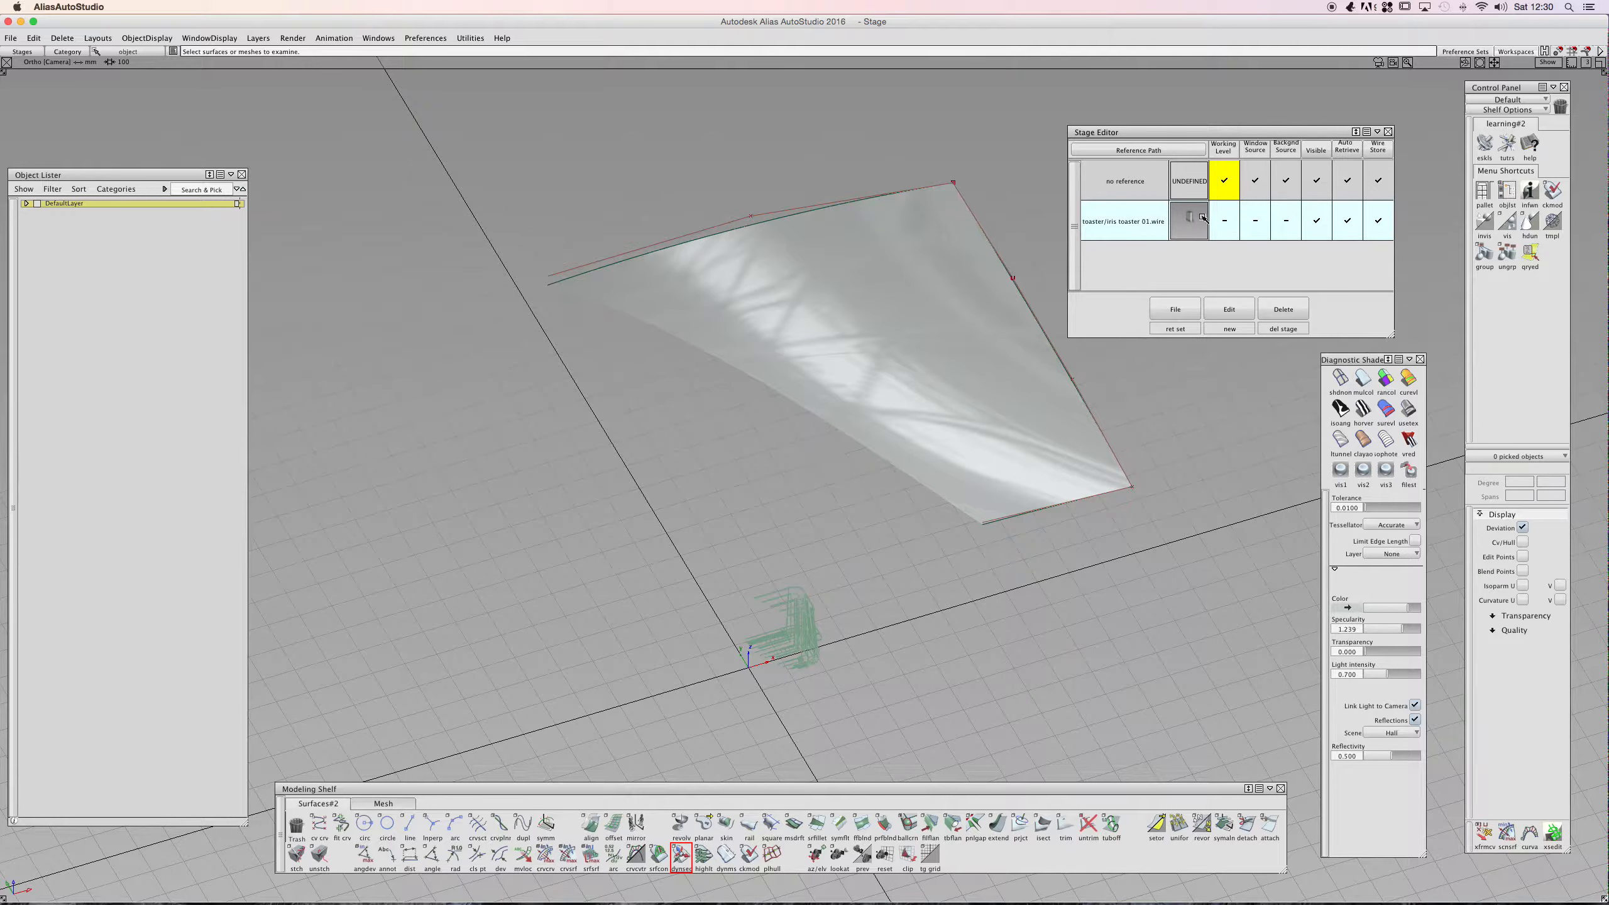
- Switch the working level back and forth between the toaster stage and the reference stage
left_click(1222, 221)
left_click(1222, 192)
left_click(1223, 220)
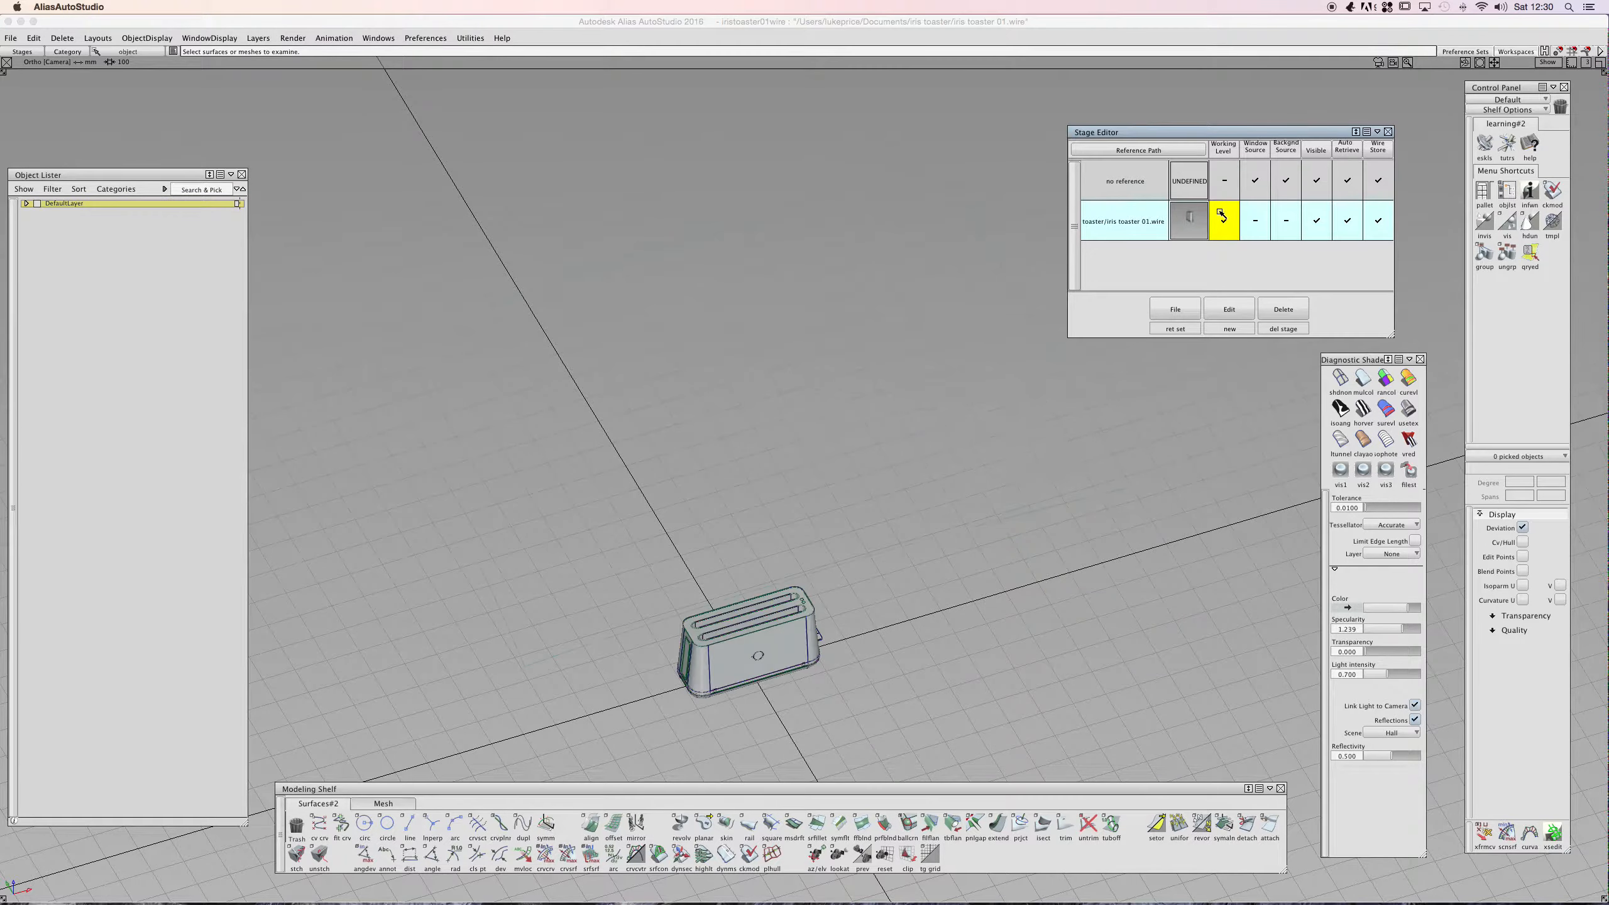
left_click(1222, 181)
left_click_drag(772, 247, 711, 285, "alt+shift")
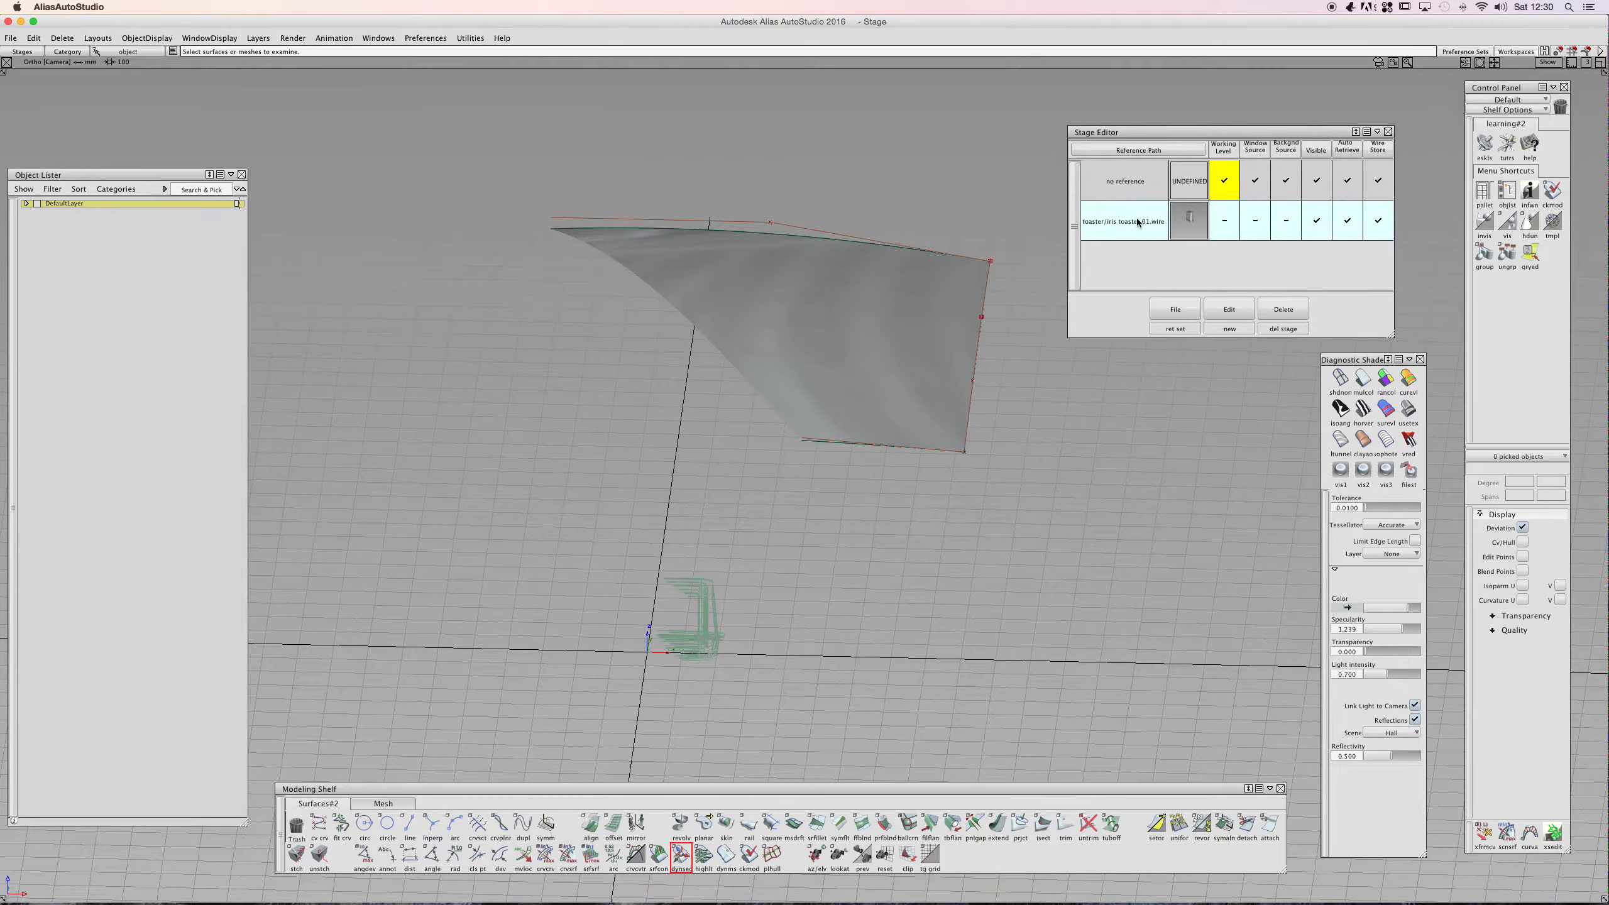
left_click(1222, 220)
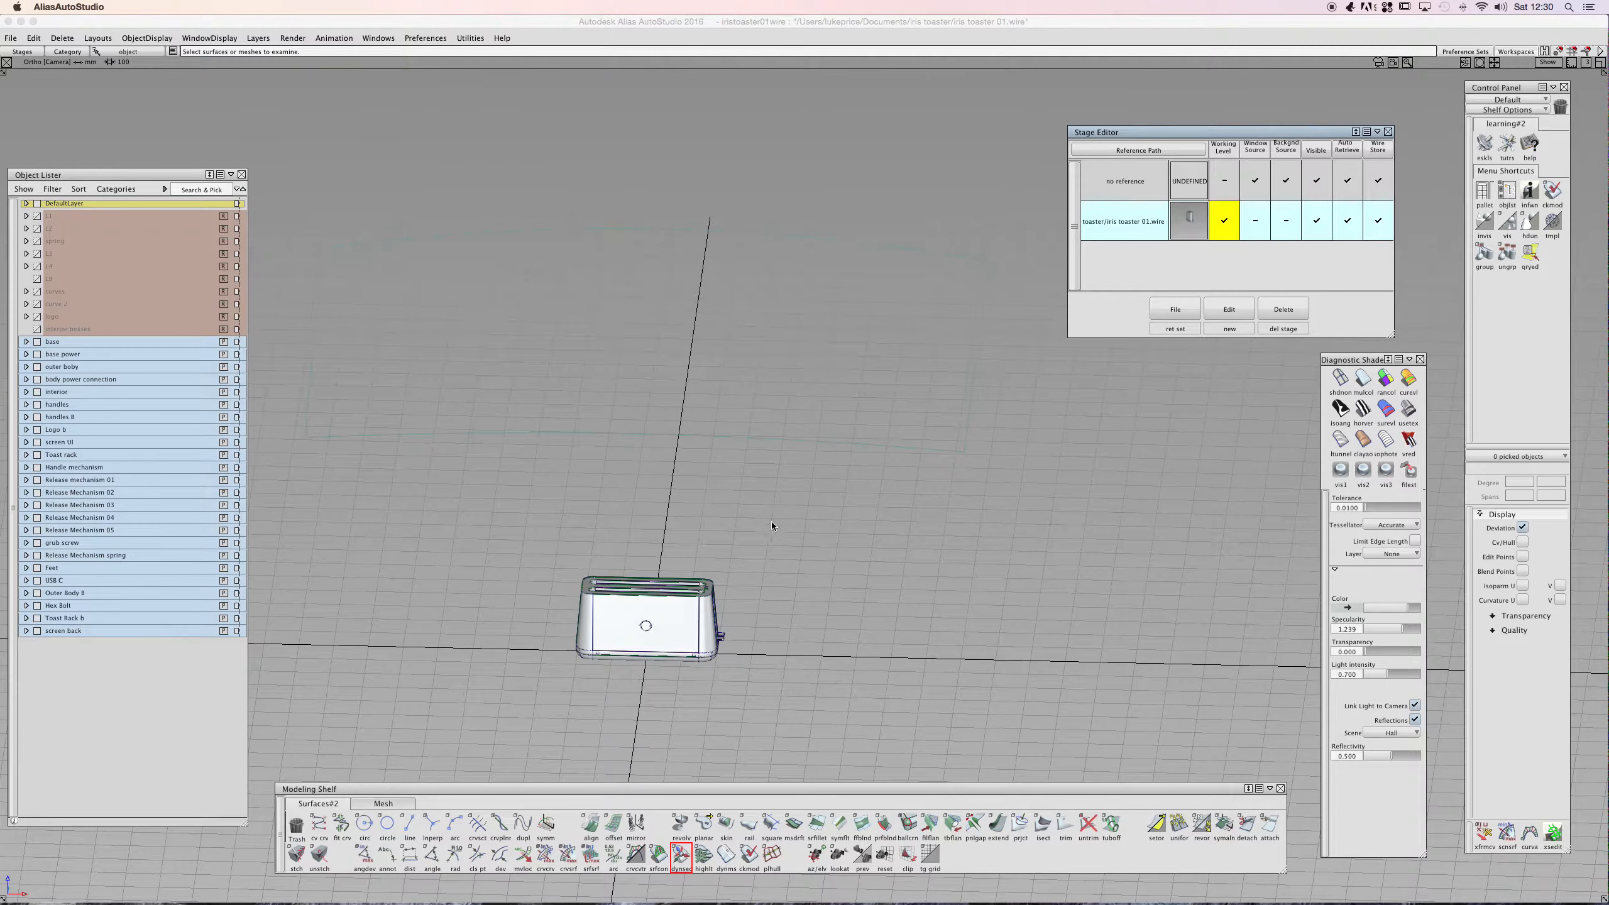
left_click(1224, 182)
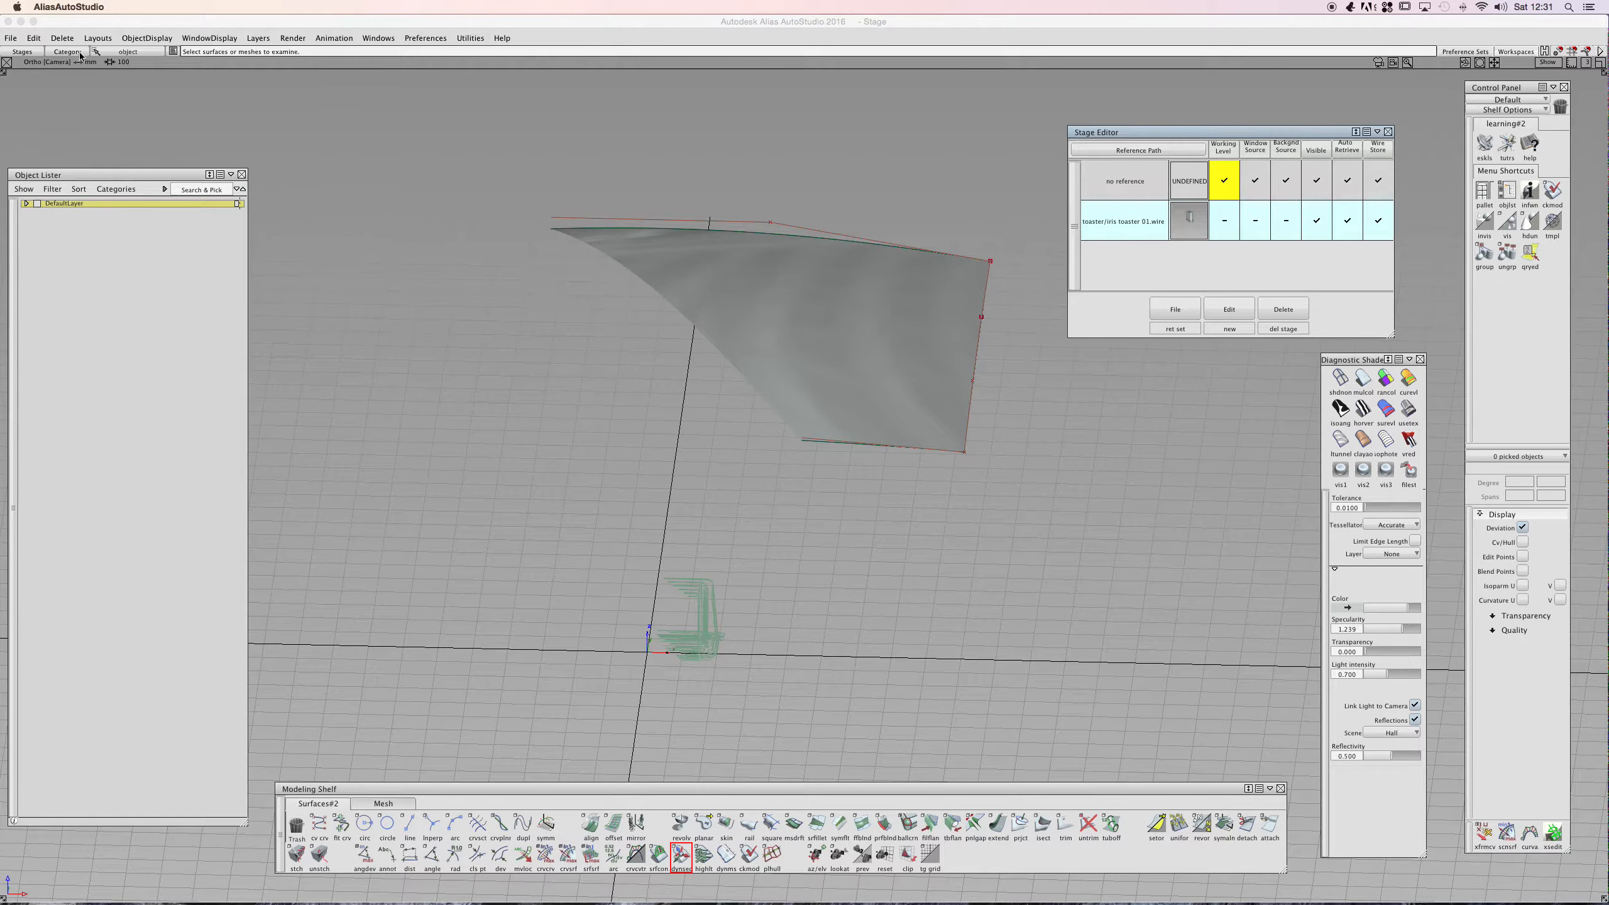
left_click(11, 38)
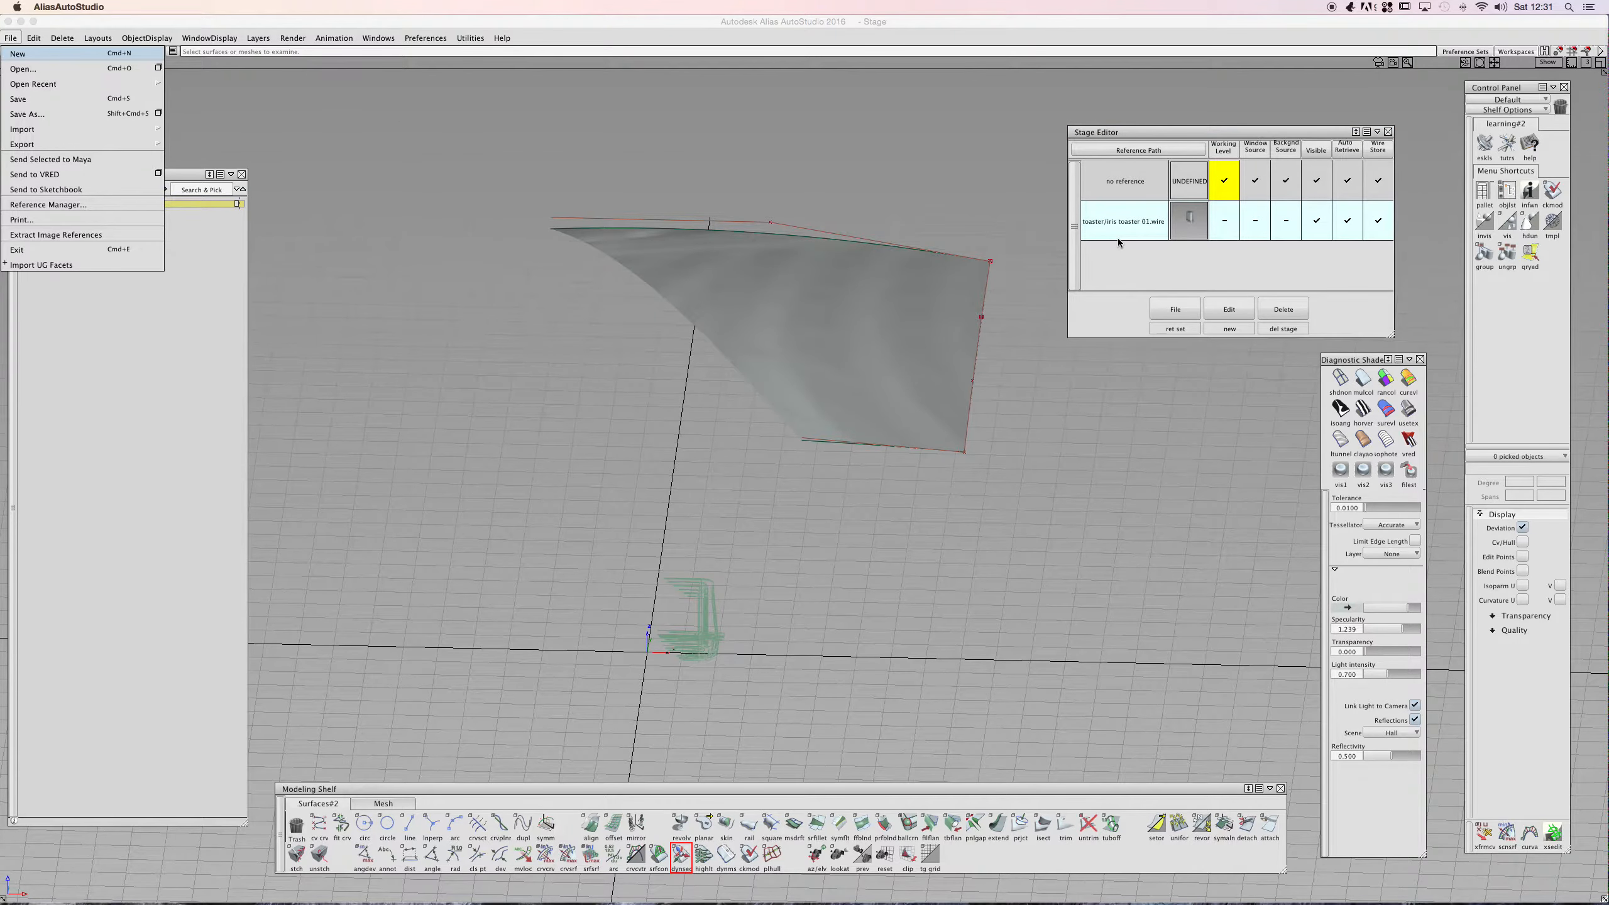
left_click(1146, 260)
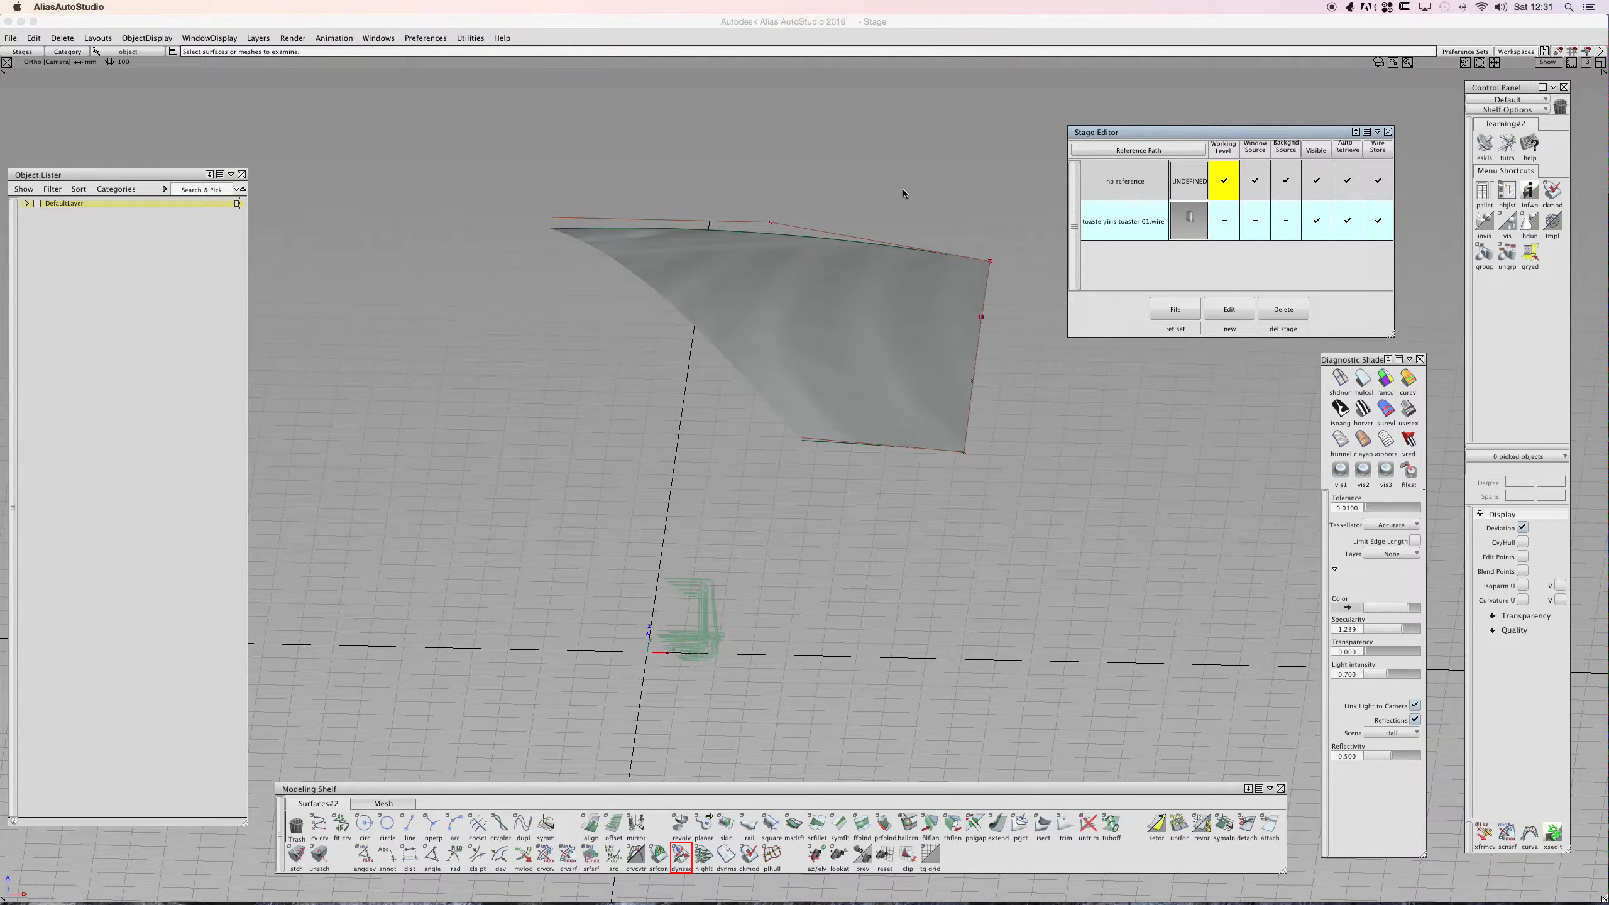
left_click(10, 39)
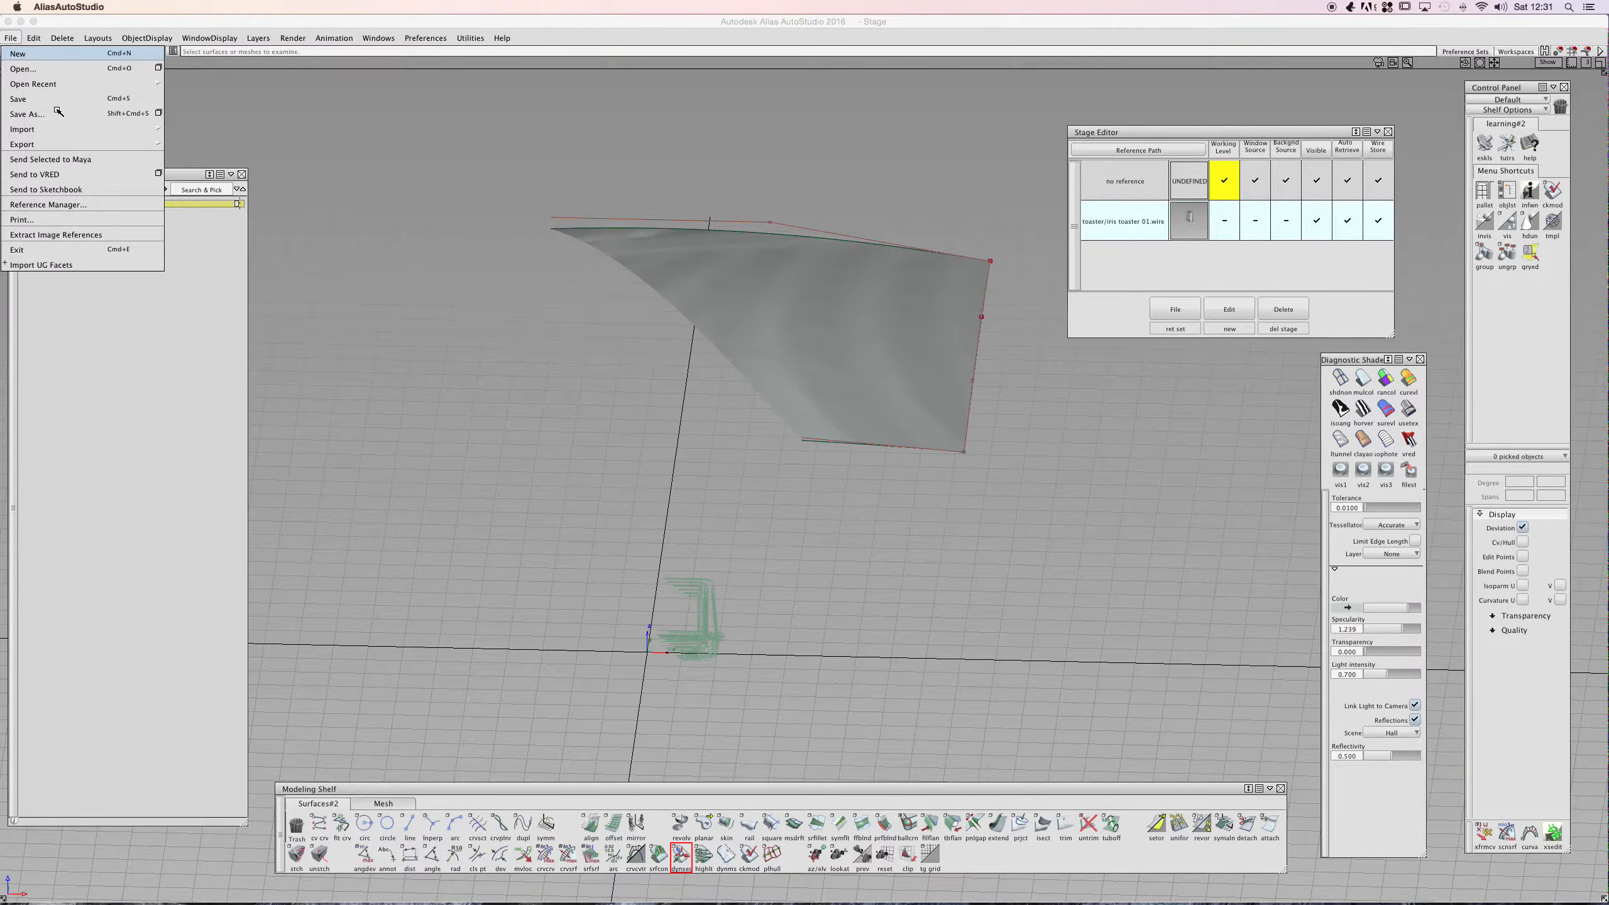
left_click(42, 145)
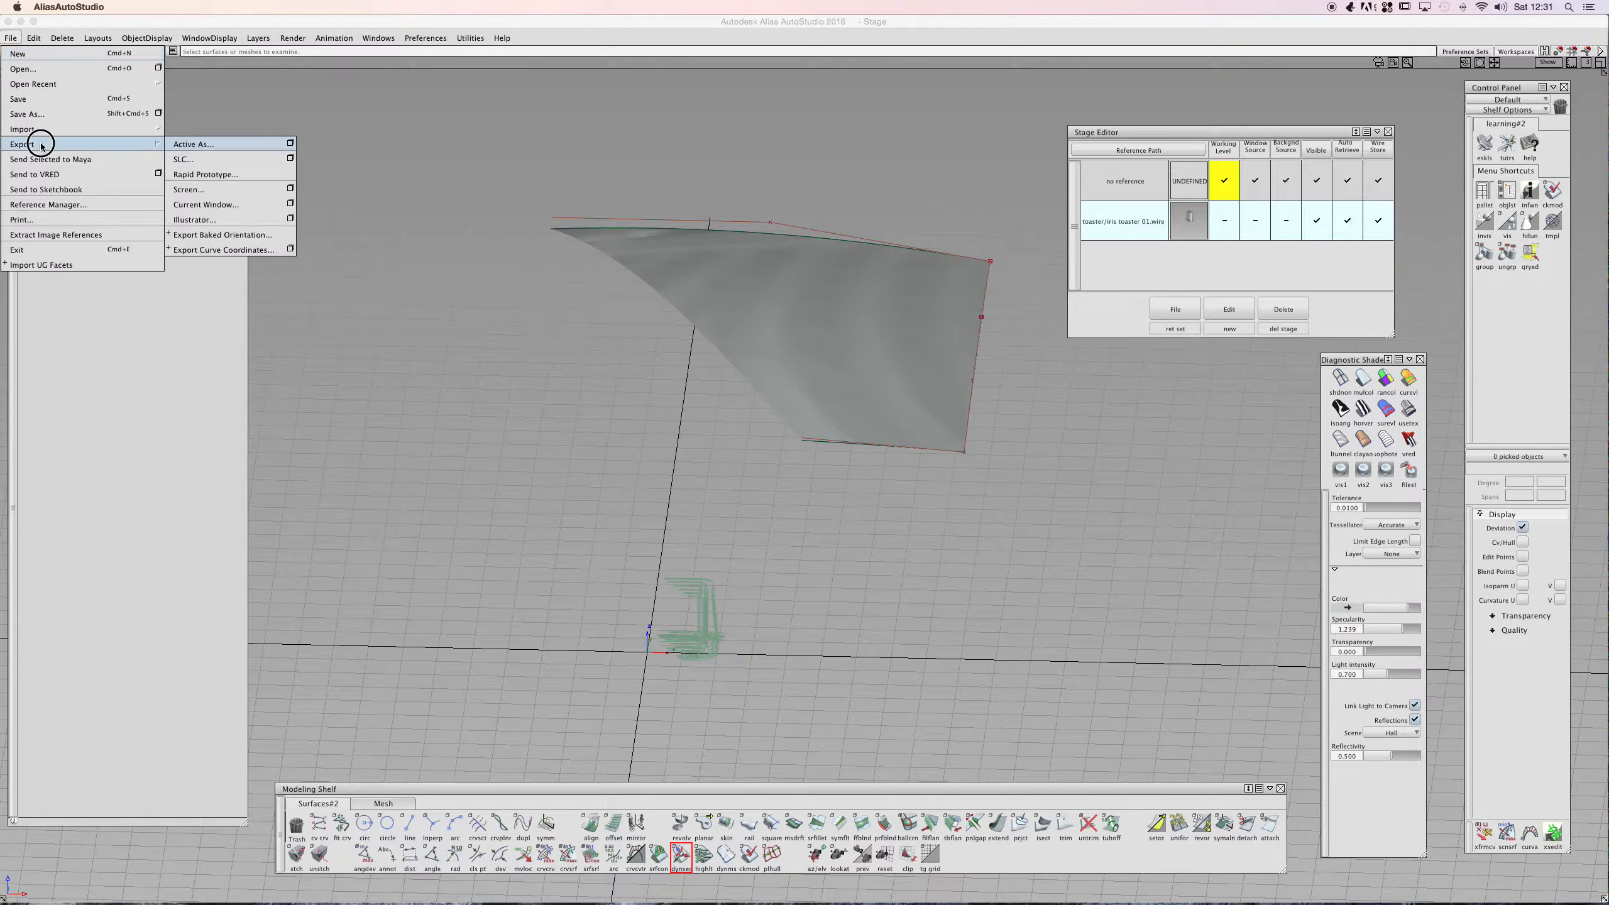
left_click(41, 130)
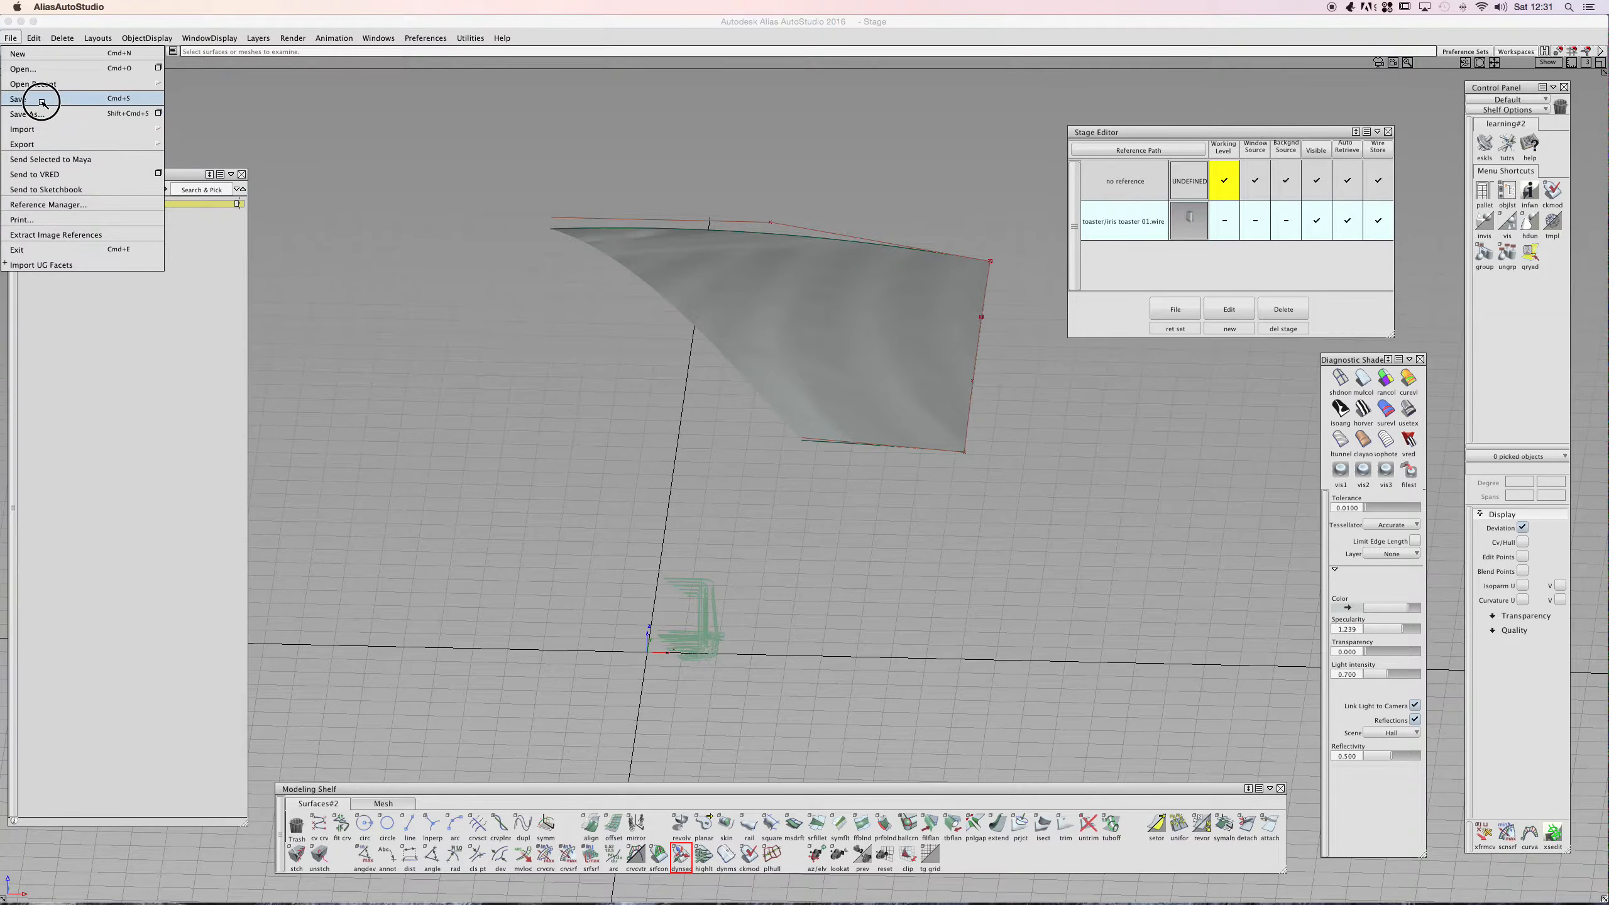
mouse_move(66, 152)
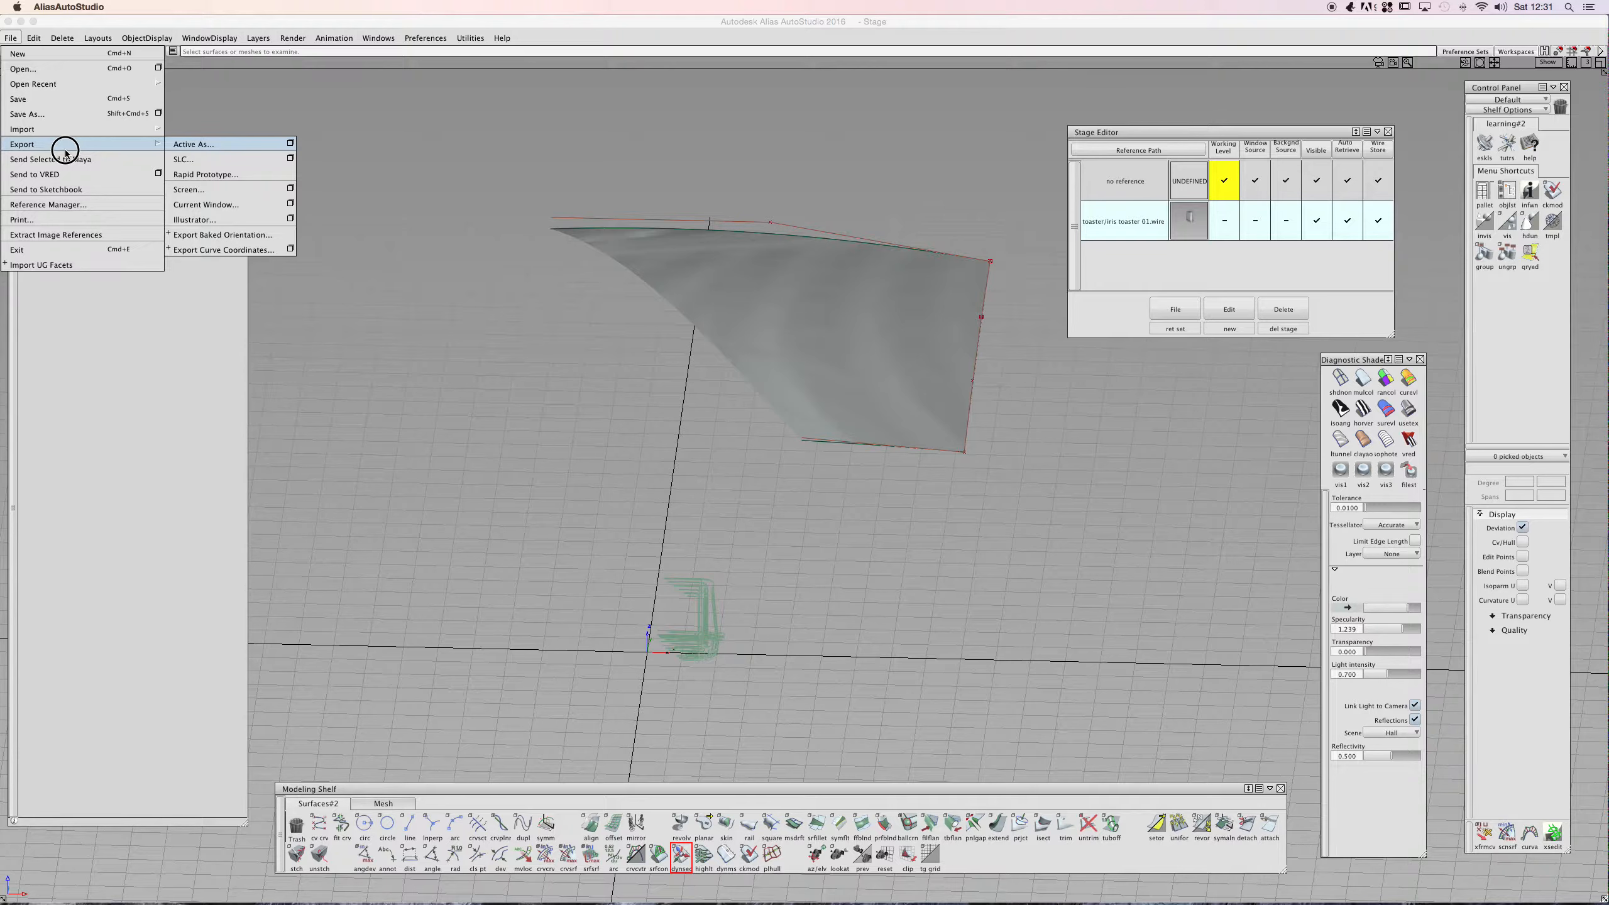
left_click(113, 292)
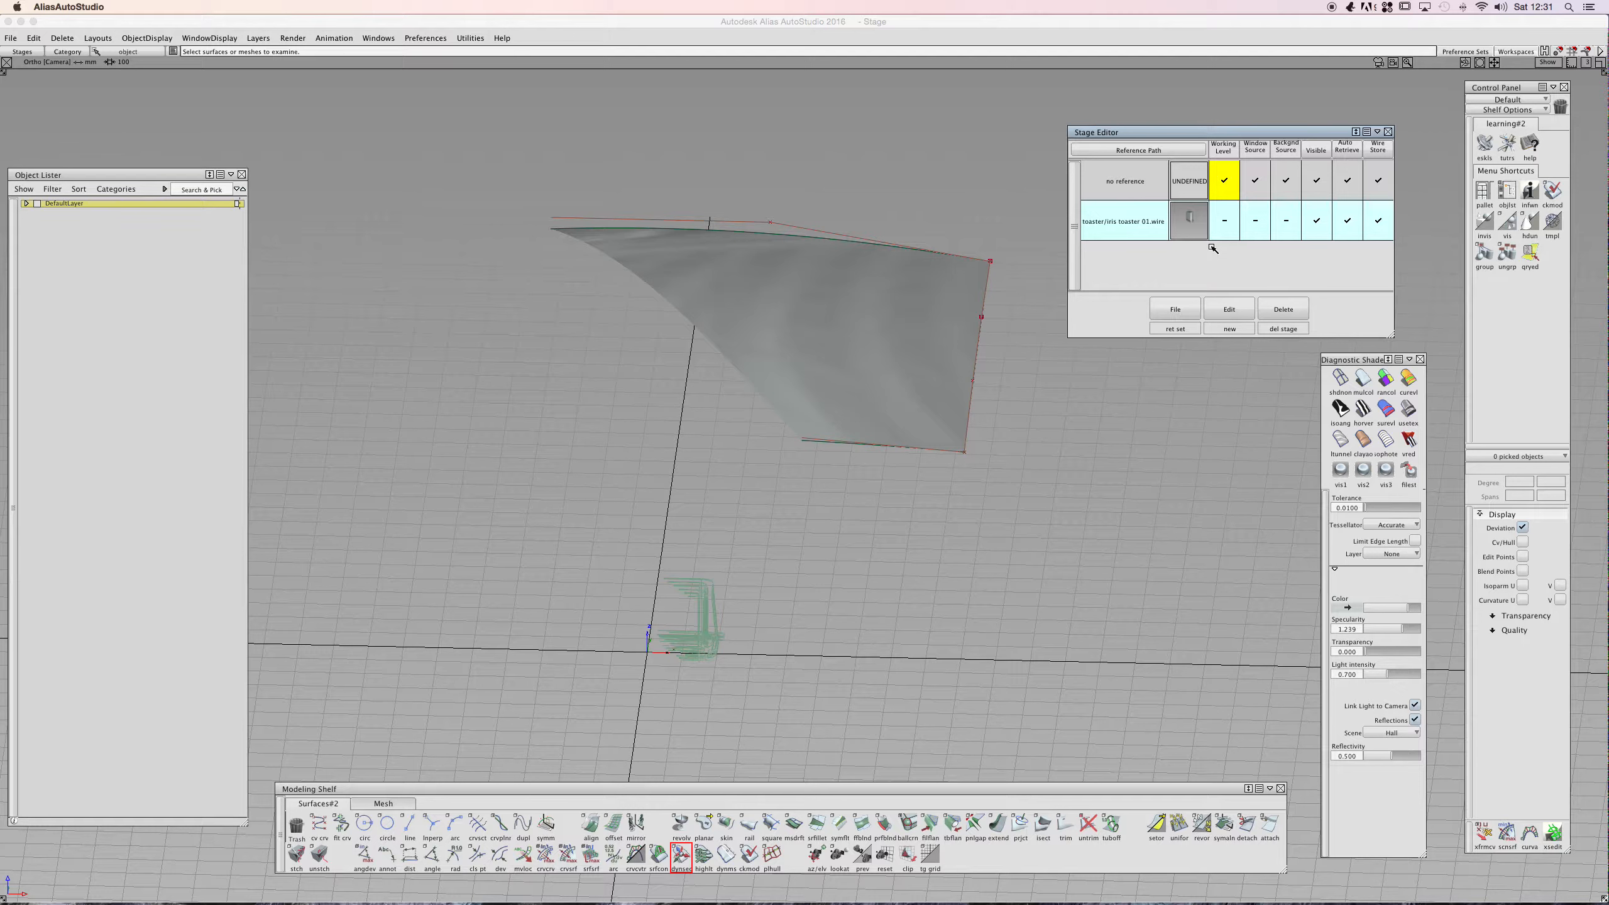
- Delete the toaster stage from the Stage Editor
left_click(1138, 228)
left_click(1295, 309)
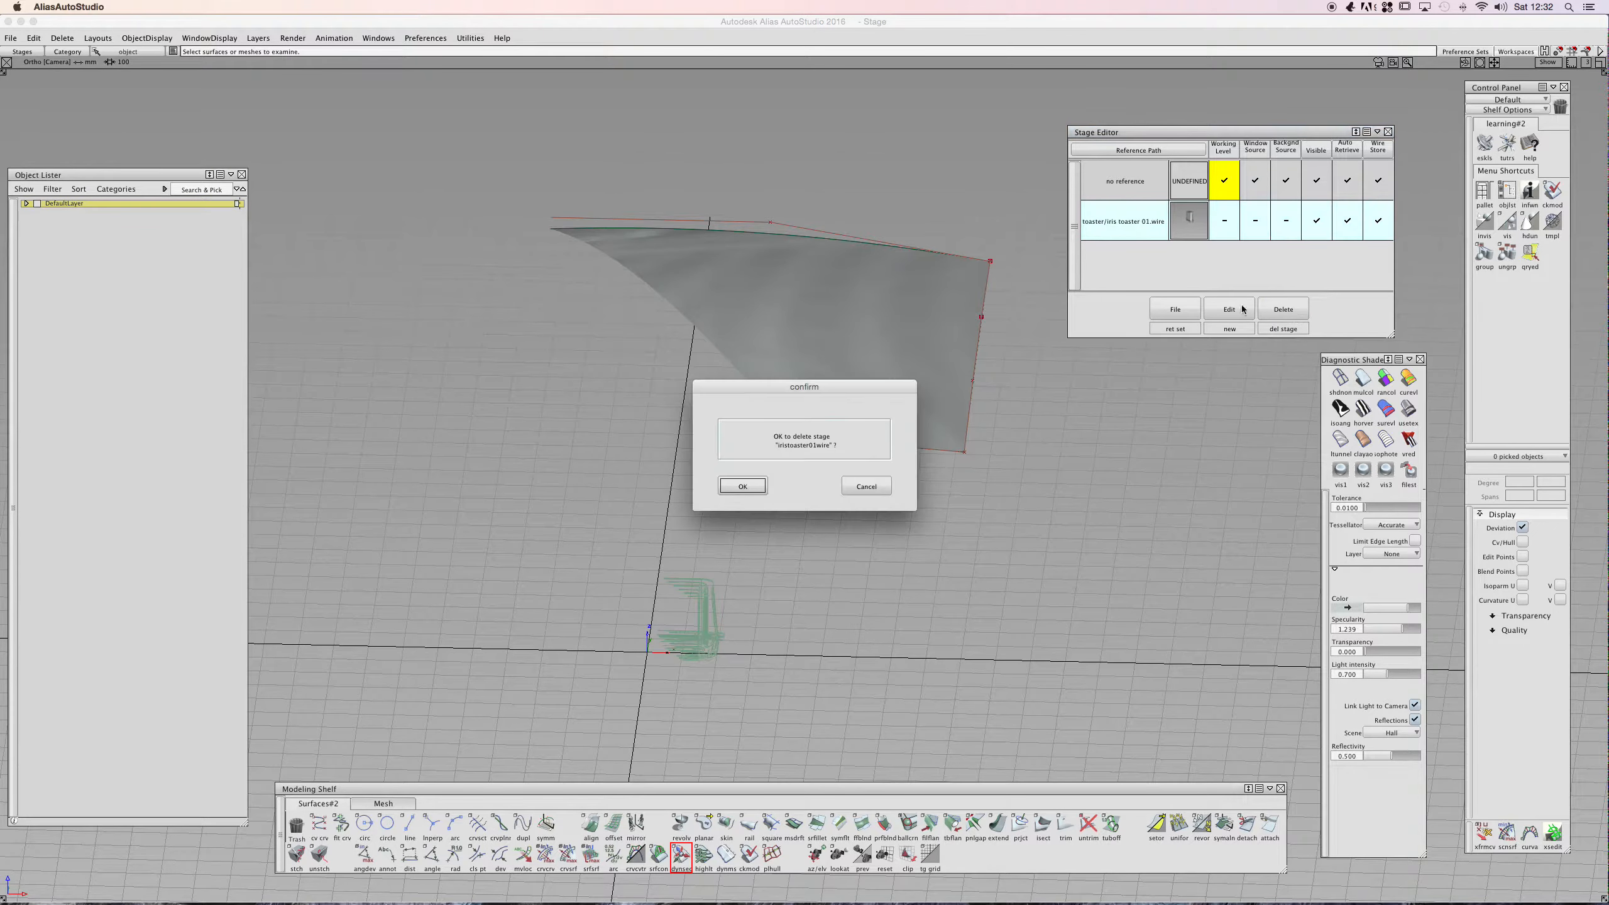
left_click(742, 484)
left_click(796, 486)
left_click(794, 486)
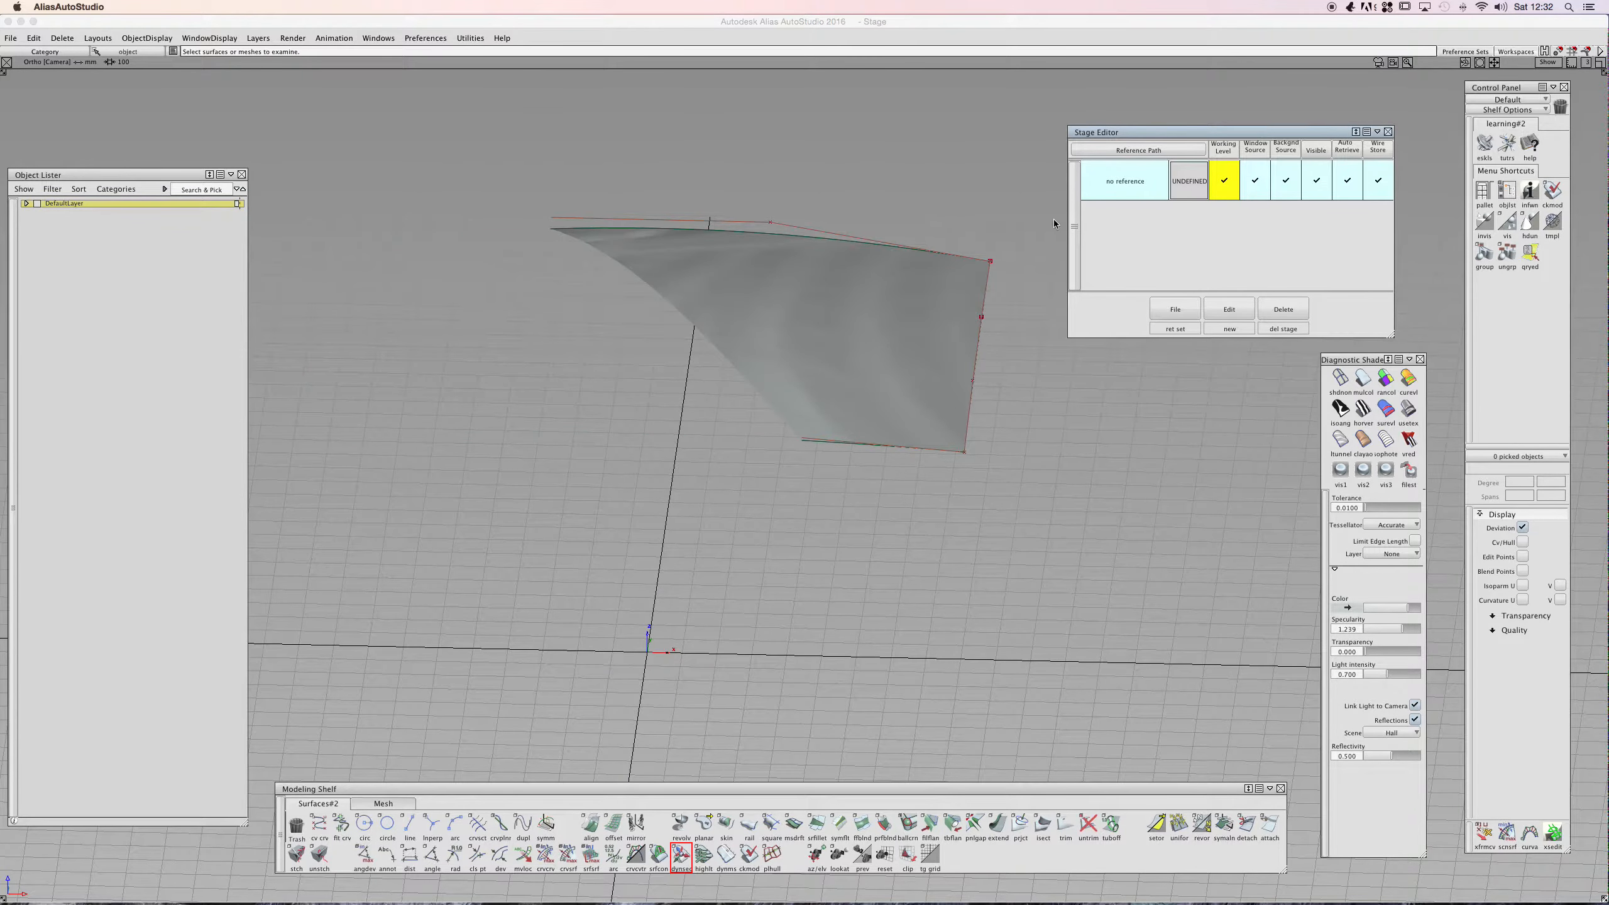
- Select the square surface, apply Dynamic Section, and rotate the section plane to about 0, 86, -180
left_click(798, 303)
left_click_drag(743, 324, 852, 431, "ctrl+shift")
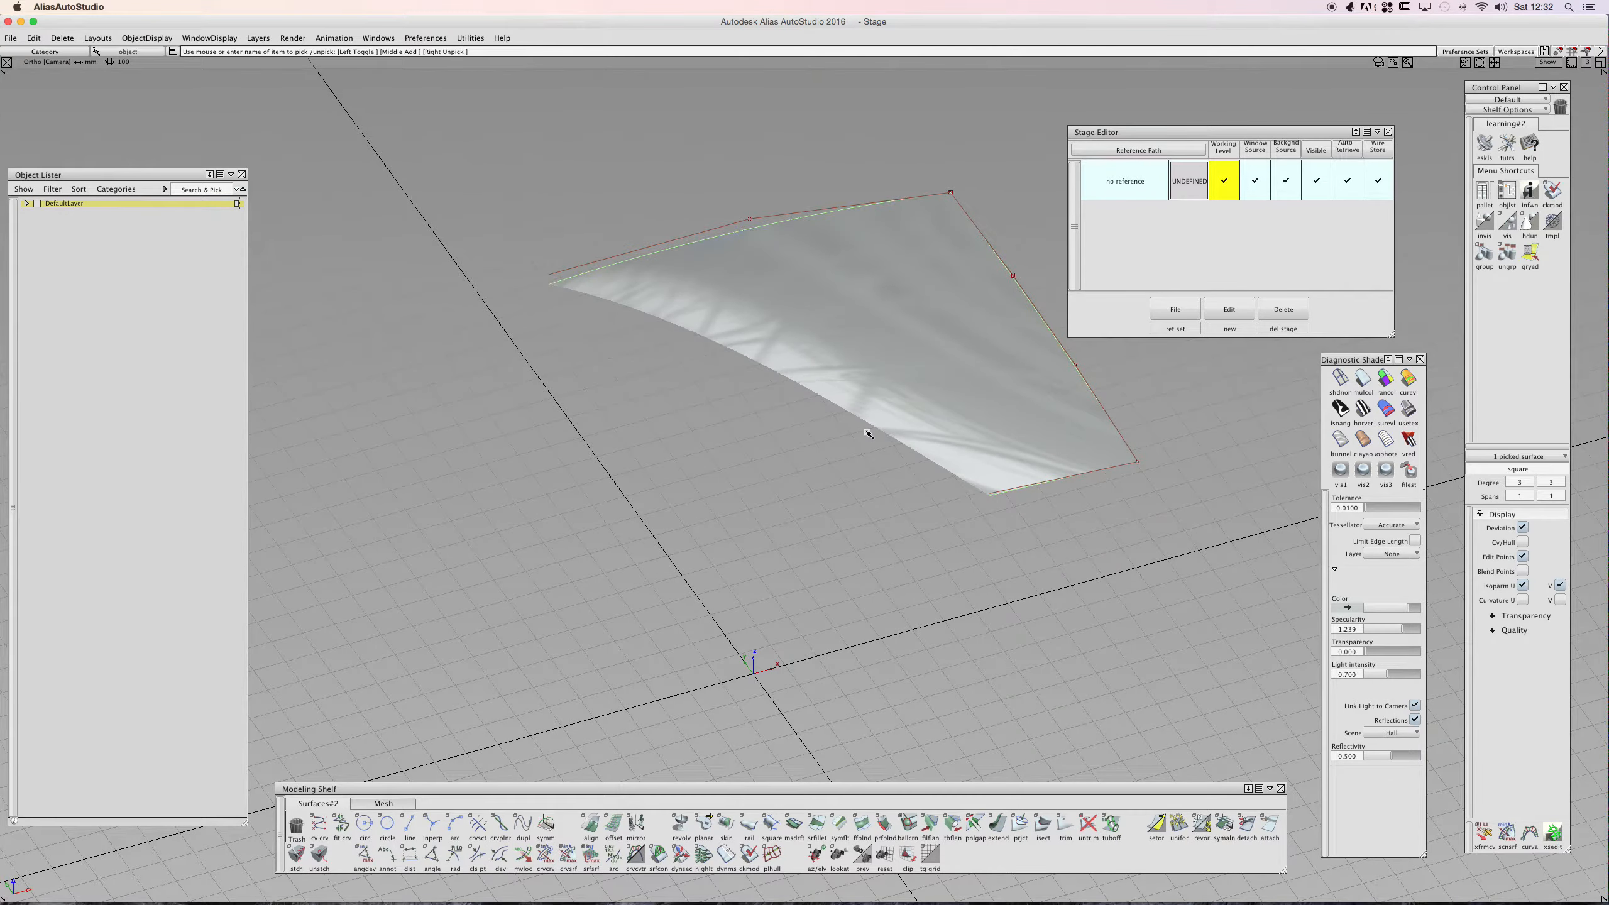
left_click(680, 855)
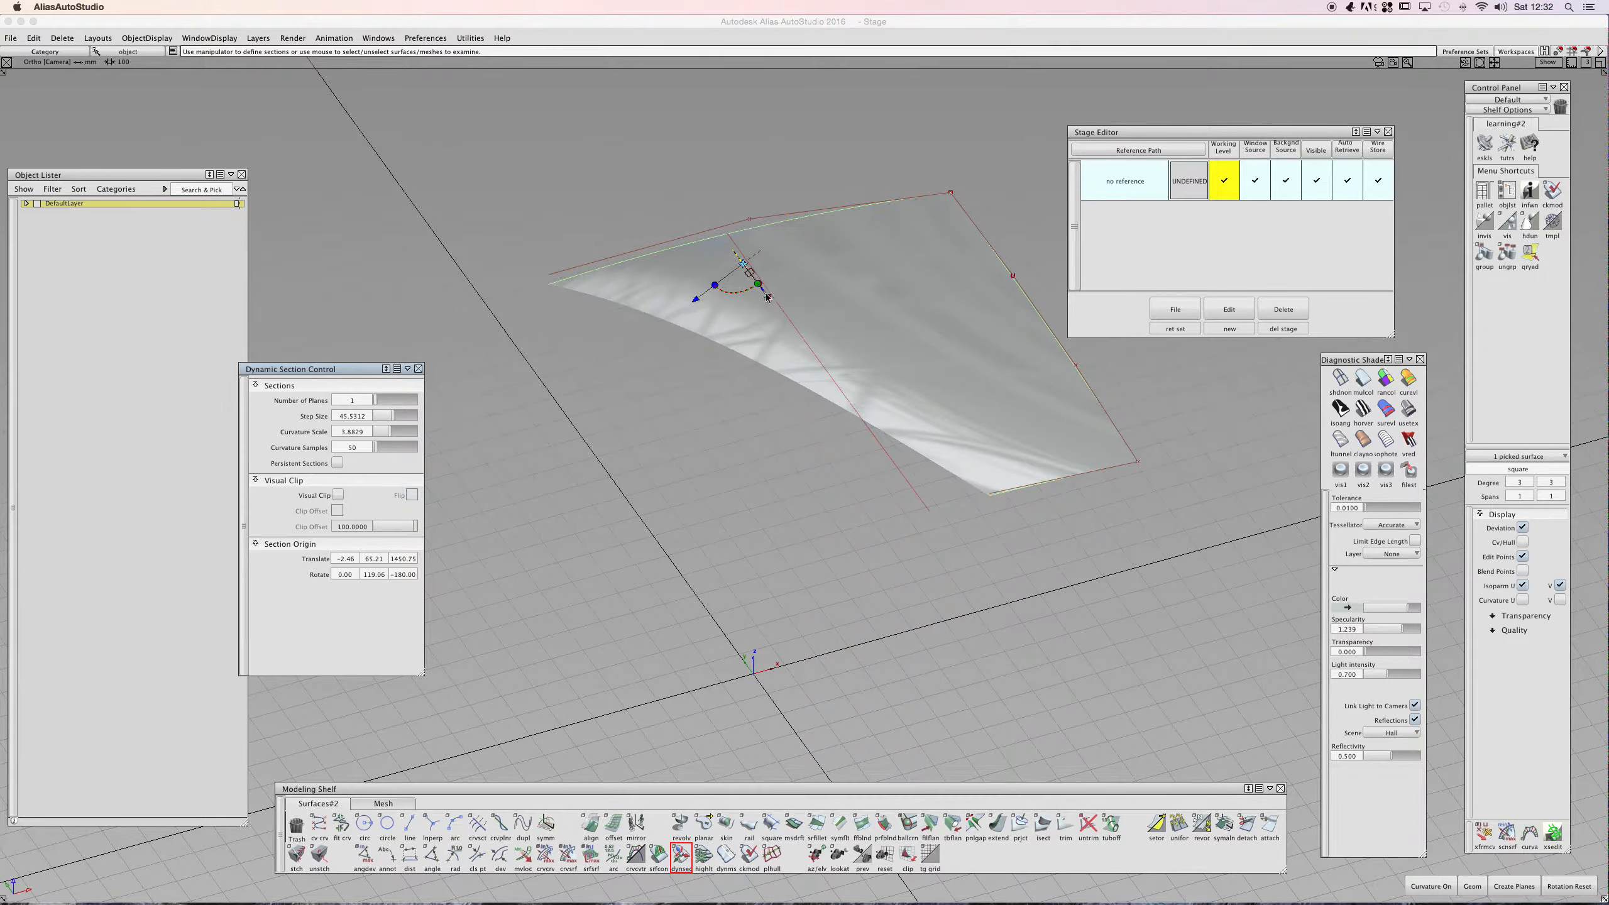
left_click_drag(767, 297, 660, 341)
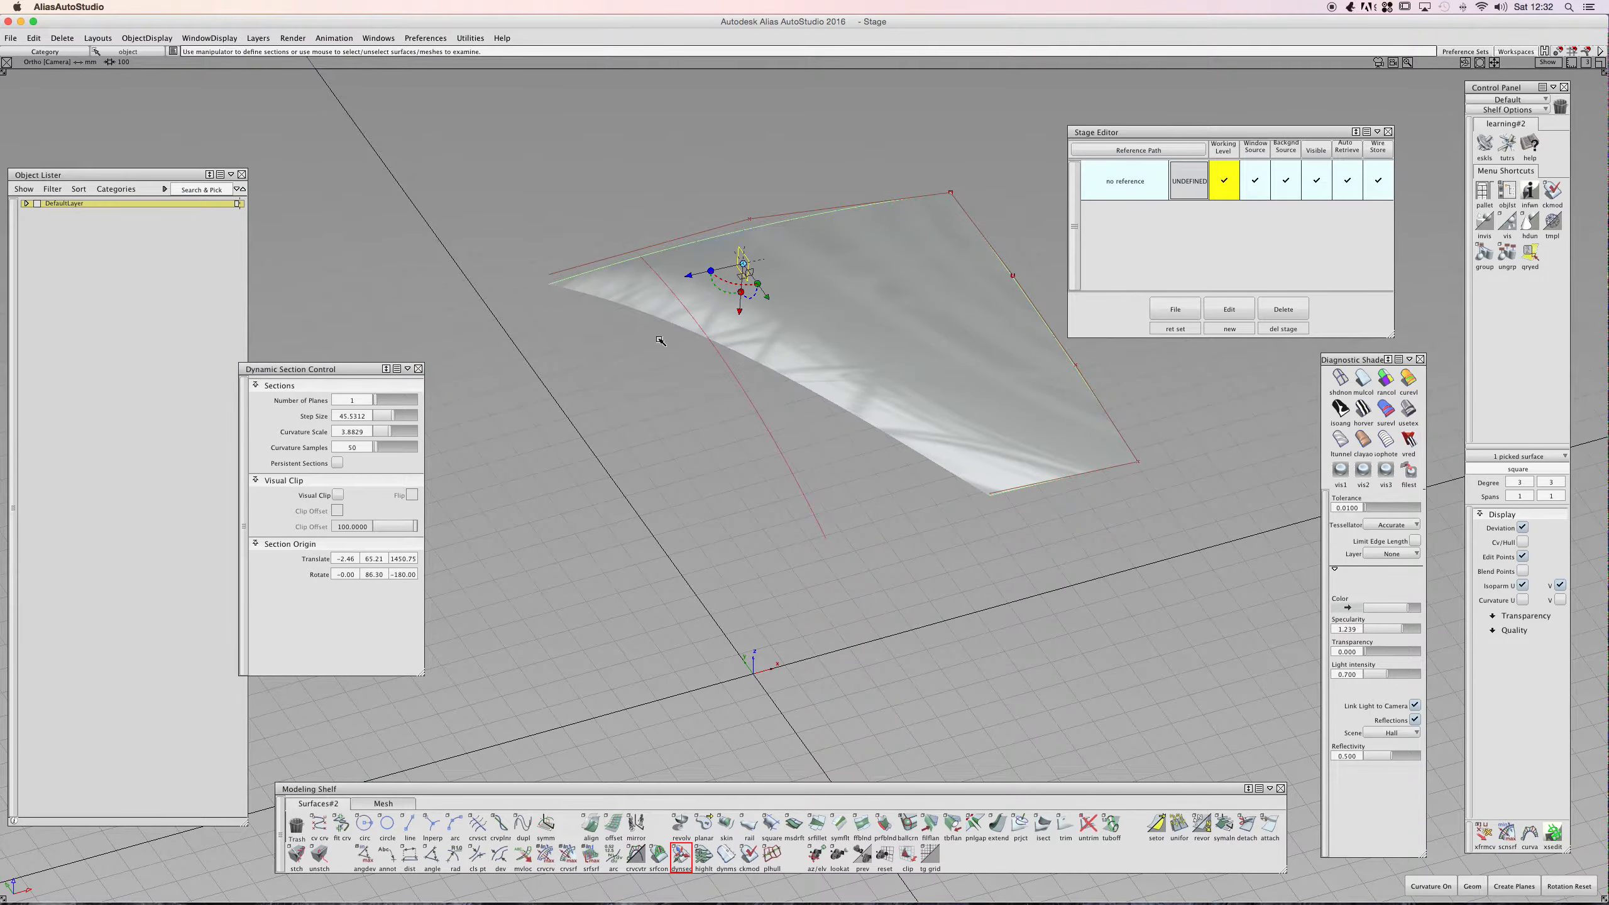
- Turn on Visual Clip and Clip Offset to clip the square surface at the section plane
left_click(337, 495)
left_click(338, 495)
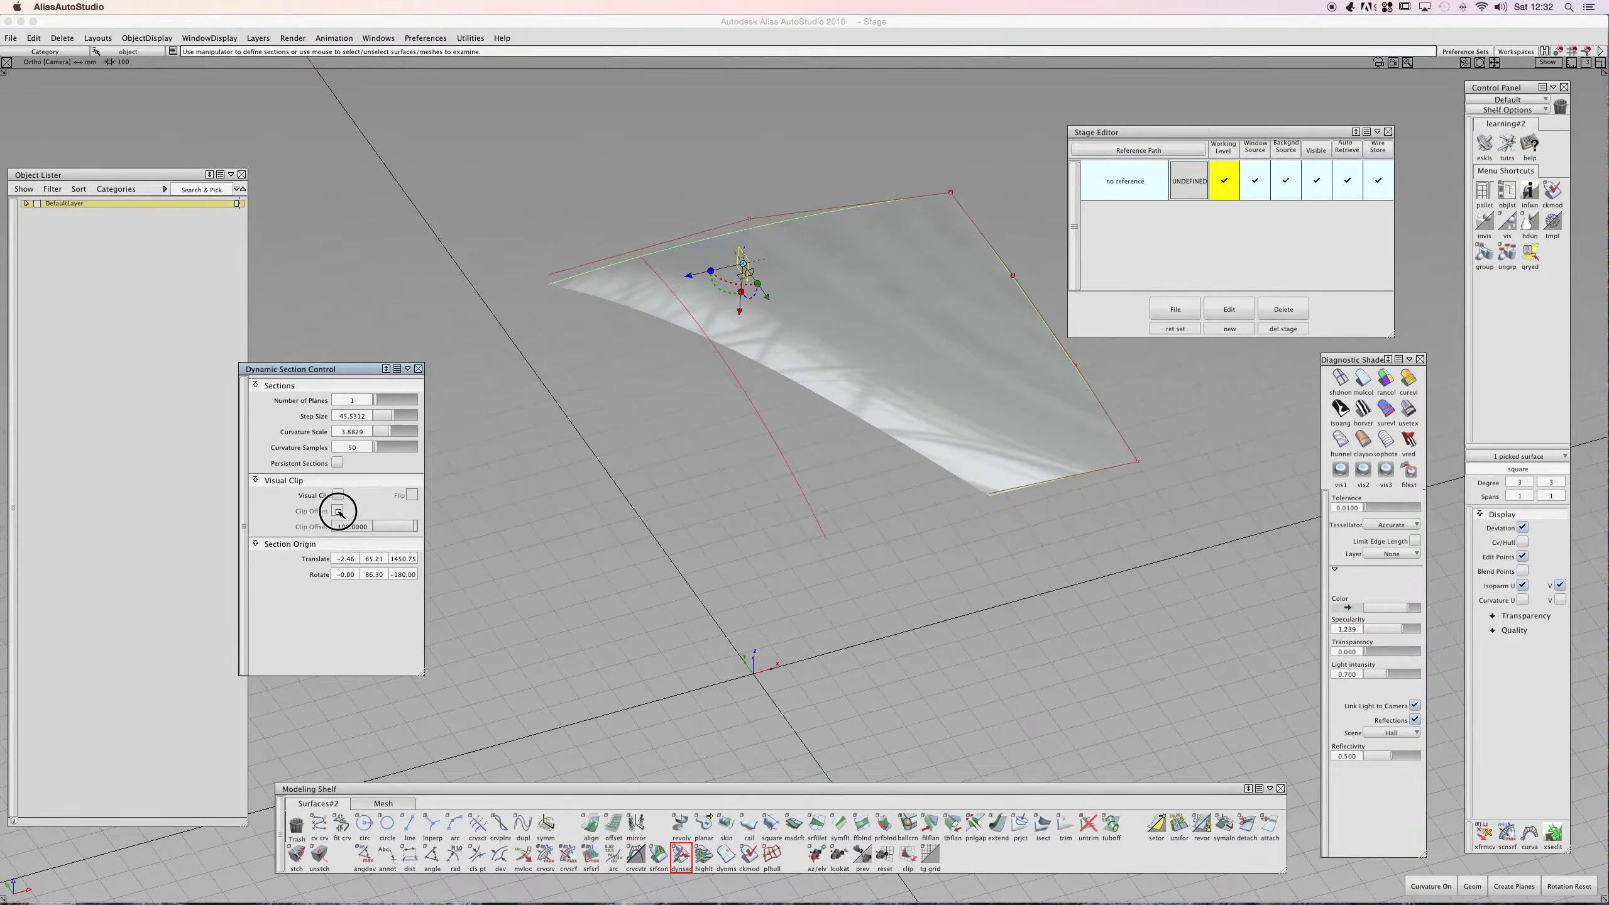
left_click(337, 496)
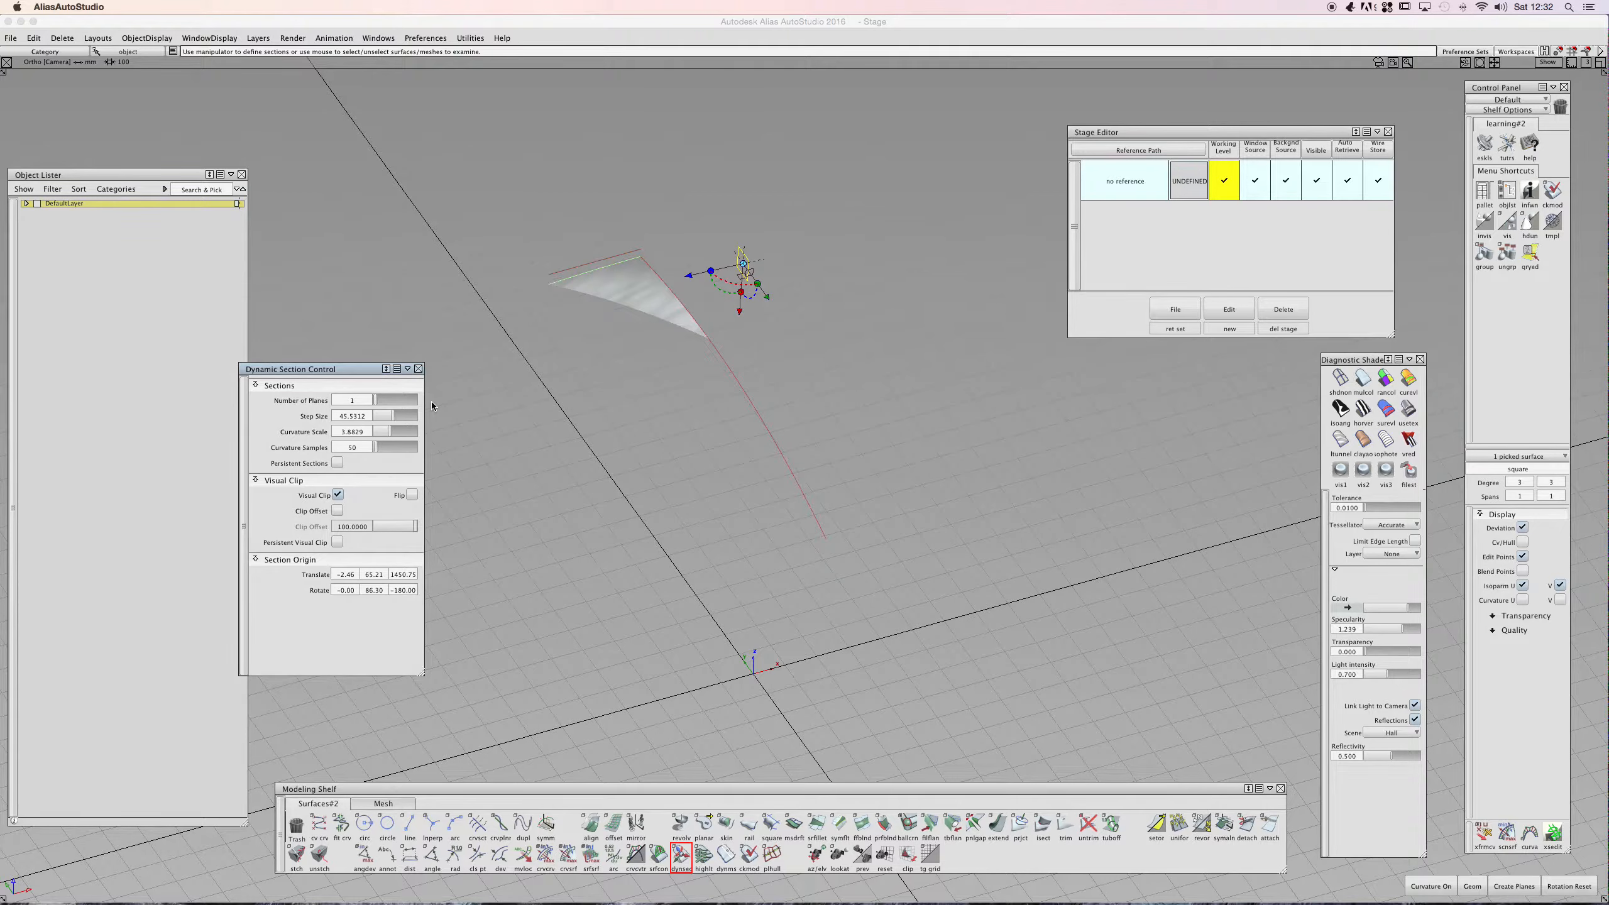
left_click(337, 464)
left_click(337, 511)
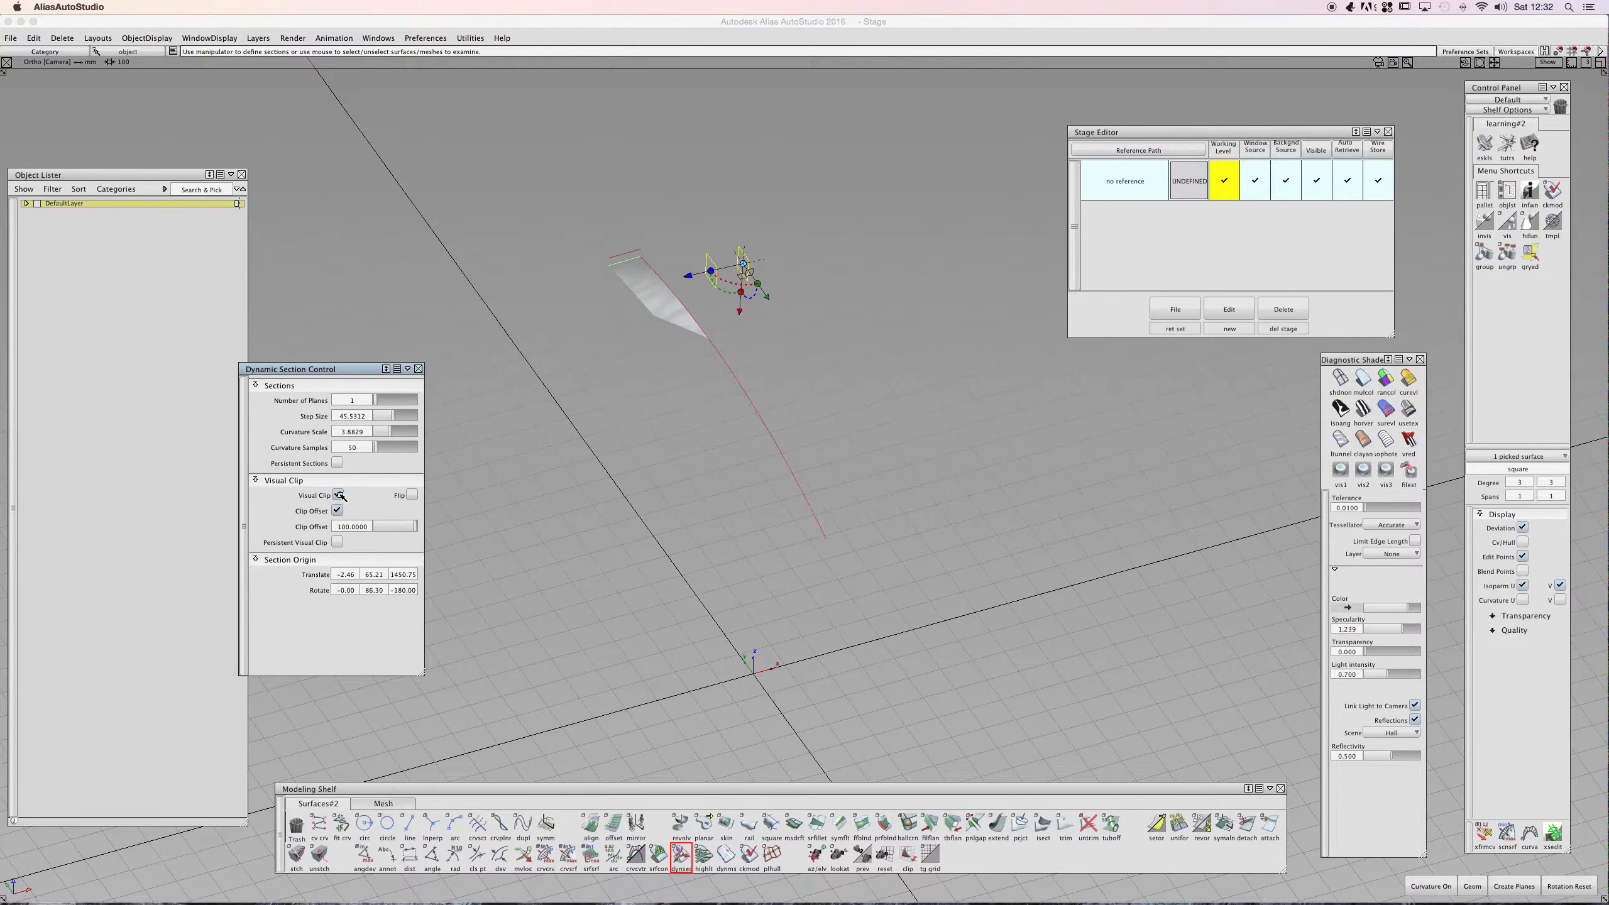
- Move the section origin to about -960, 65, 1513 and toggle Visual Clip to compare
left_click(339, 495)
left_click_drag(690, 279, 384, 330)
middle_click_drag(385, 330, 533, 295, "alt+shift")
left_click_drag(533, 295, 398, 482, "alt+shift")
left_click(338, 495)
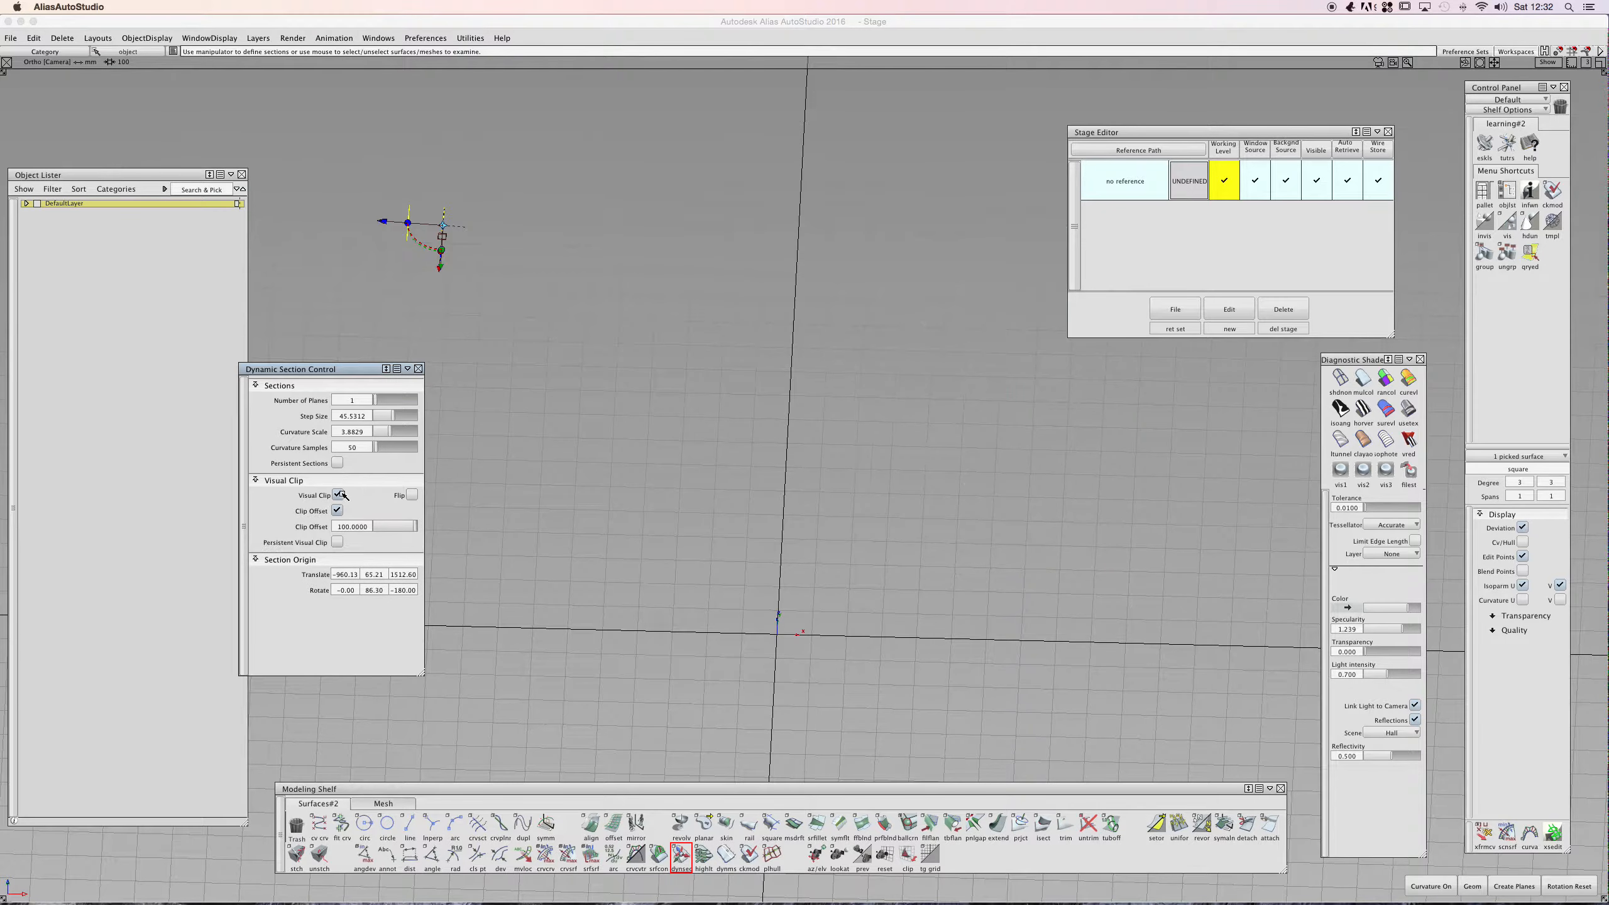
left_click(339, 495)
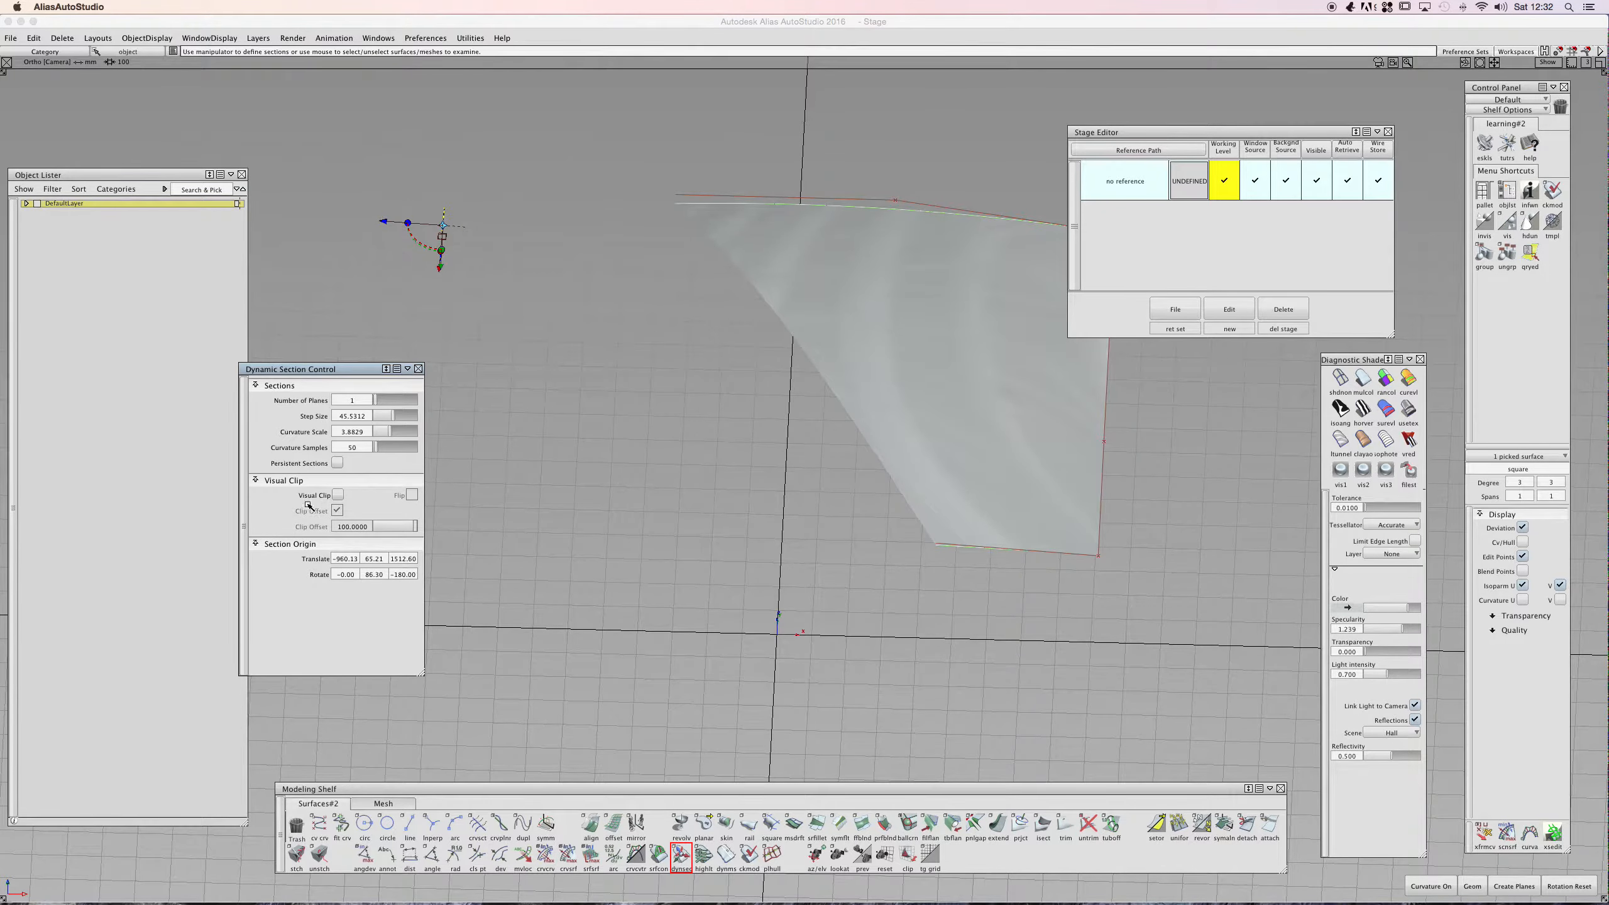
- Enable Persistent Sections, turn Visual Clip off, and exit Dynamic Section
left_click(336, 463)
left_click(340, 495)
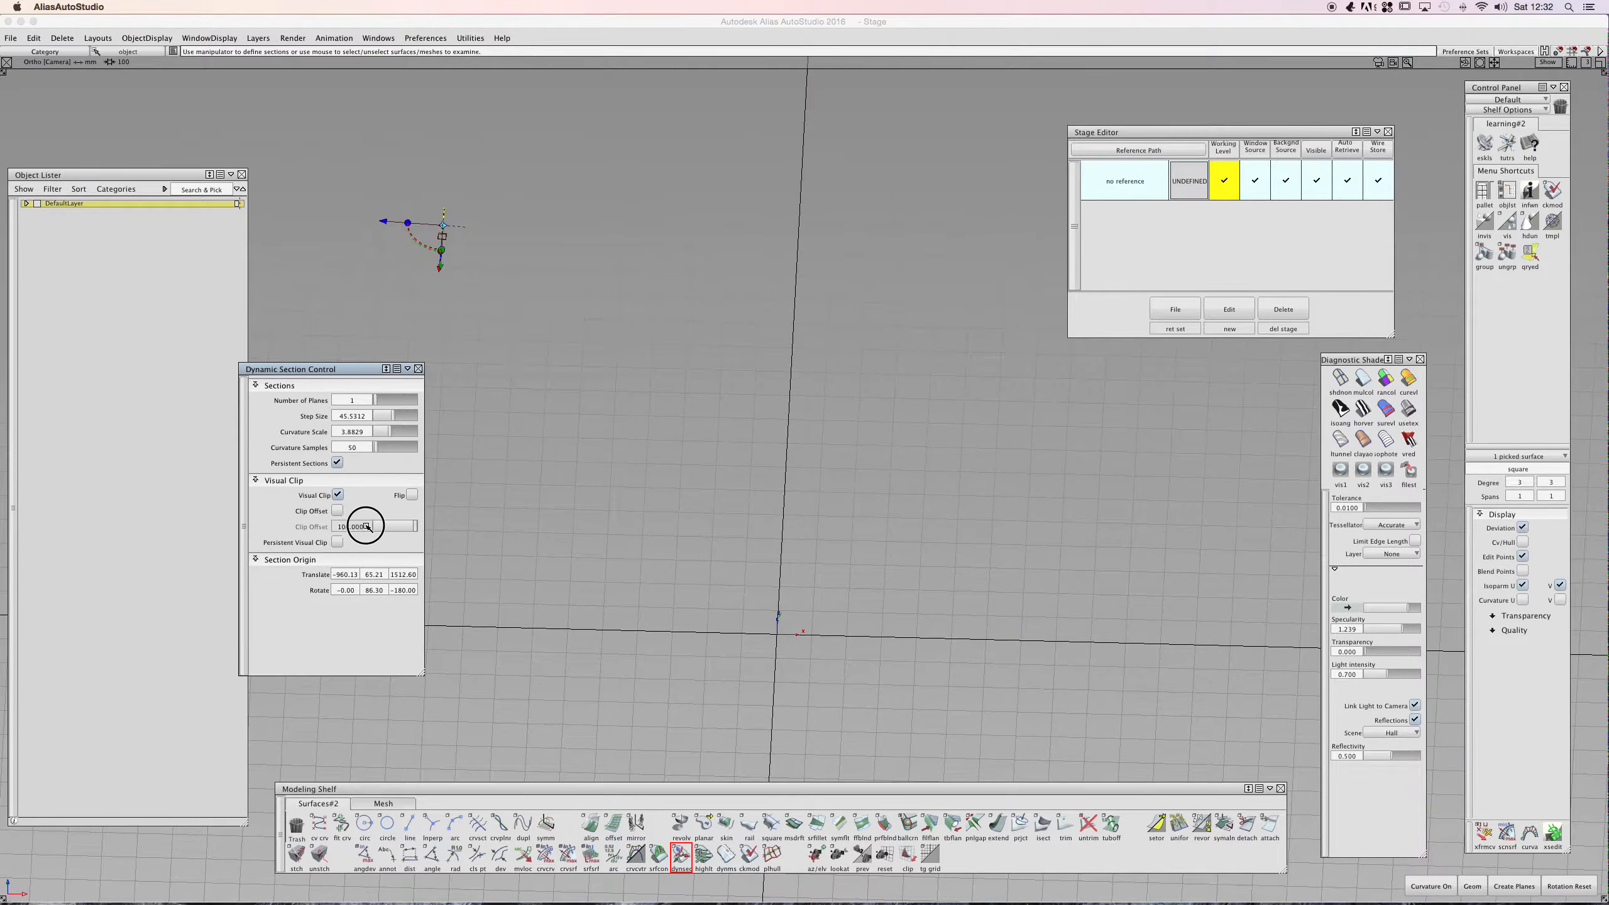
left_click(338, 495)
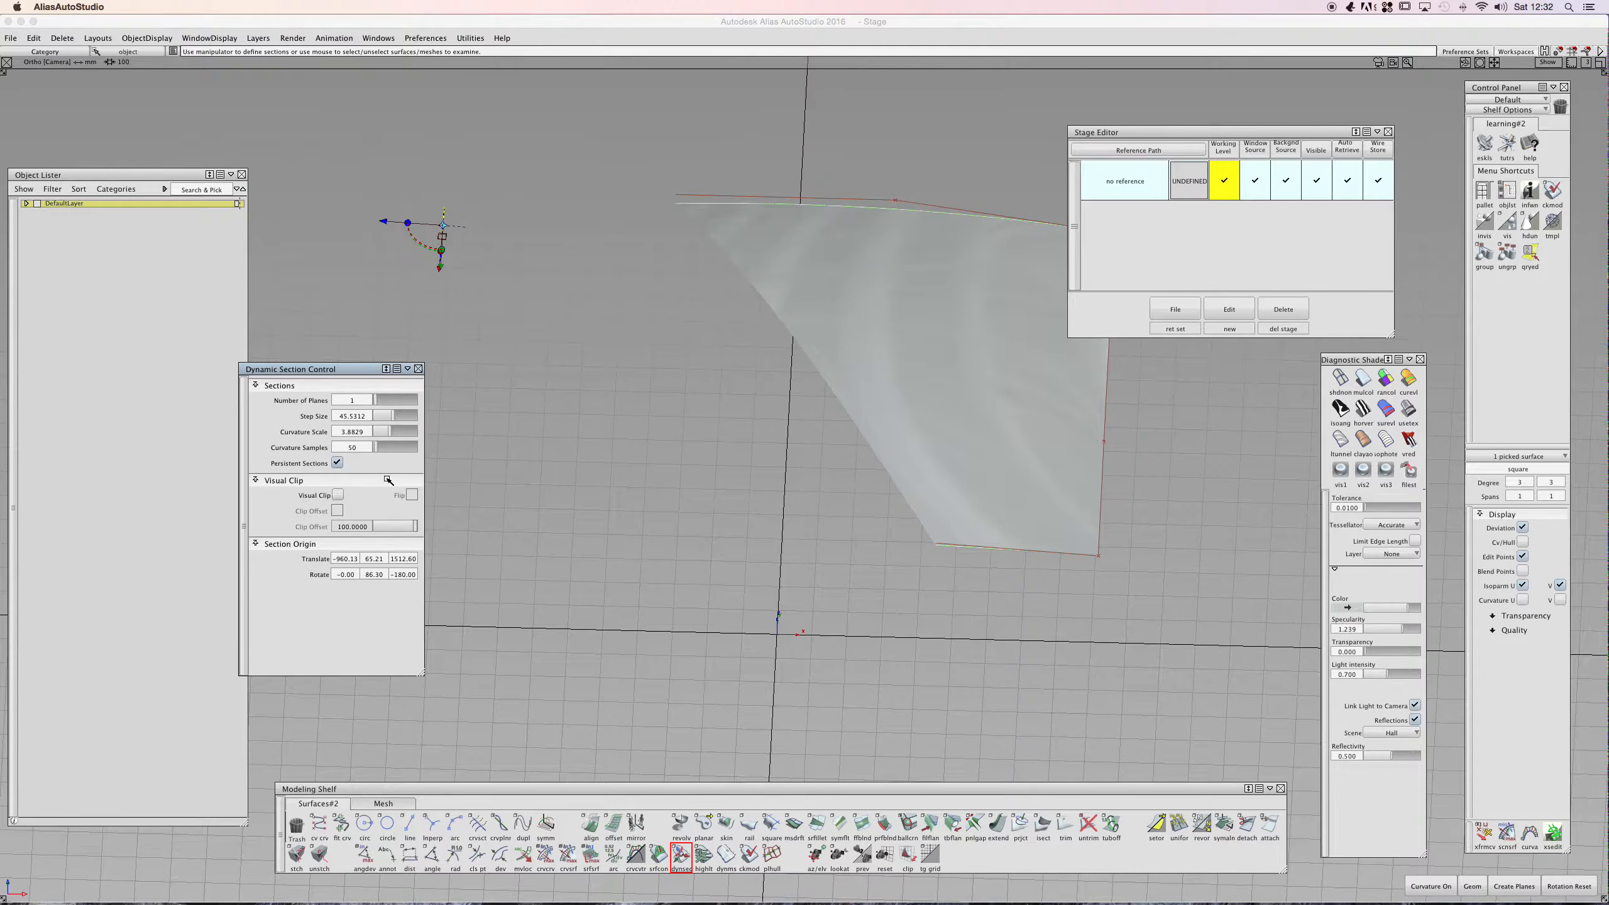
left_click(593, 352)
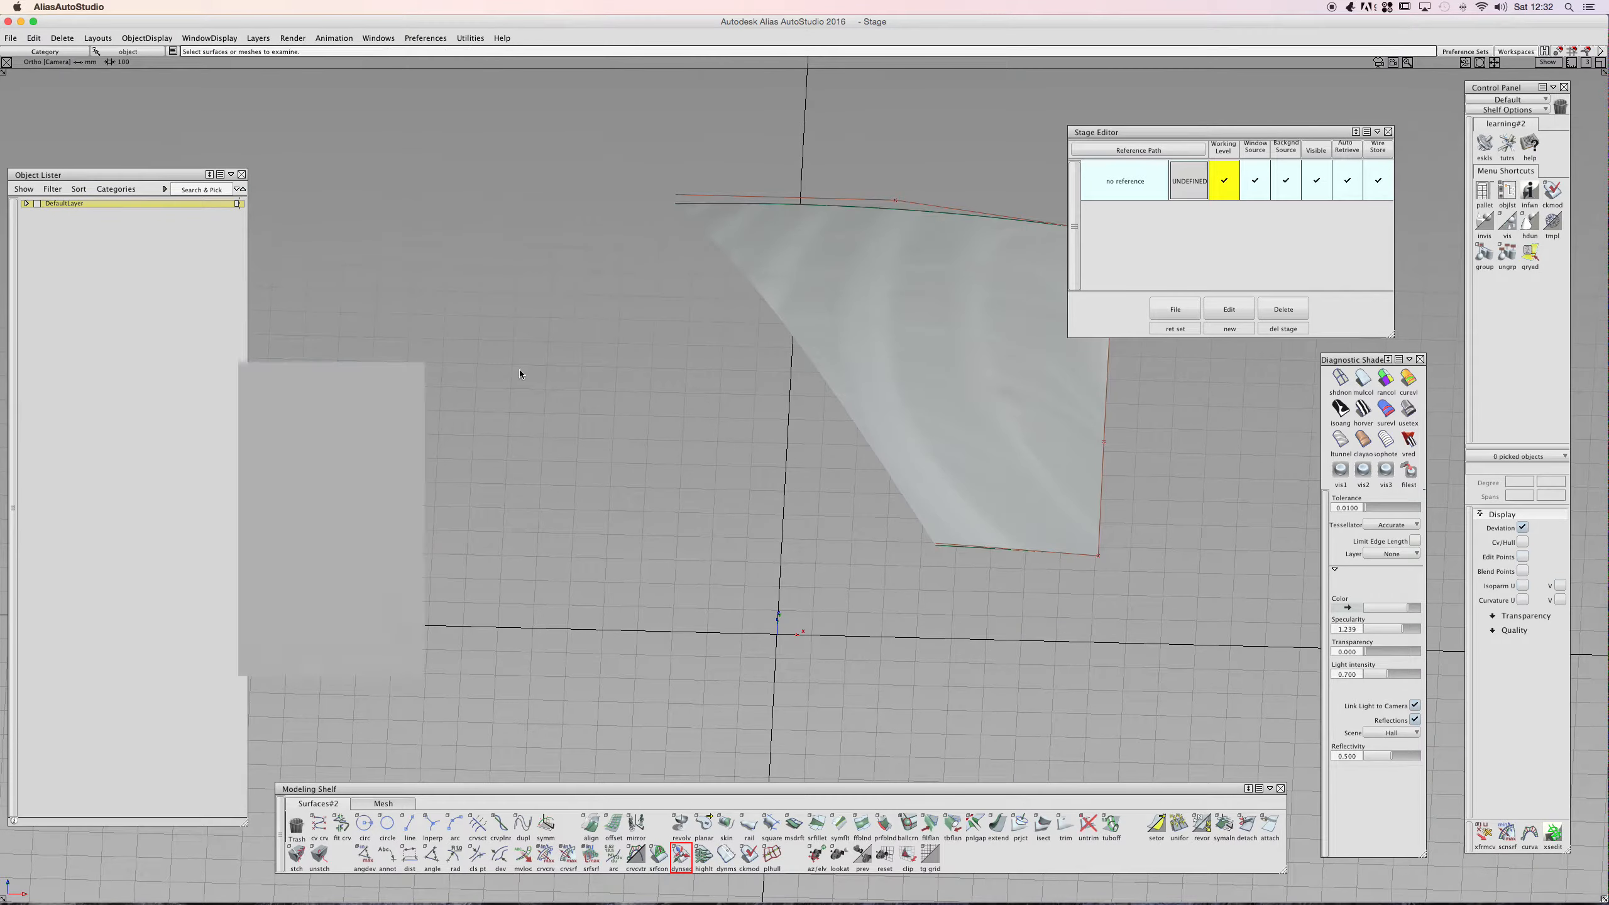
- Close the Dynamic Section Control window over the square surface
left_click_drag(640, 277, 788, 250, "alt+shift")
middle_click_drag(788, 250, 670, 365, "alt+shift")
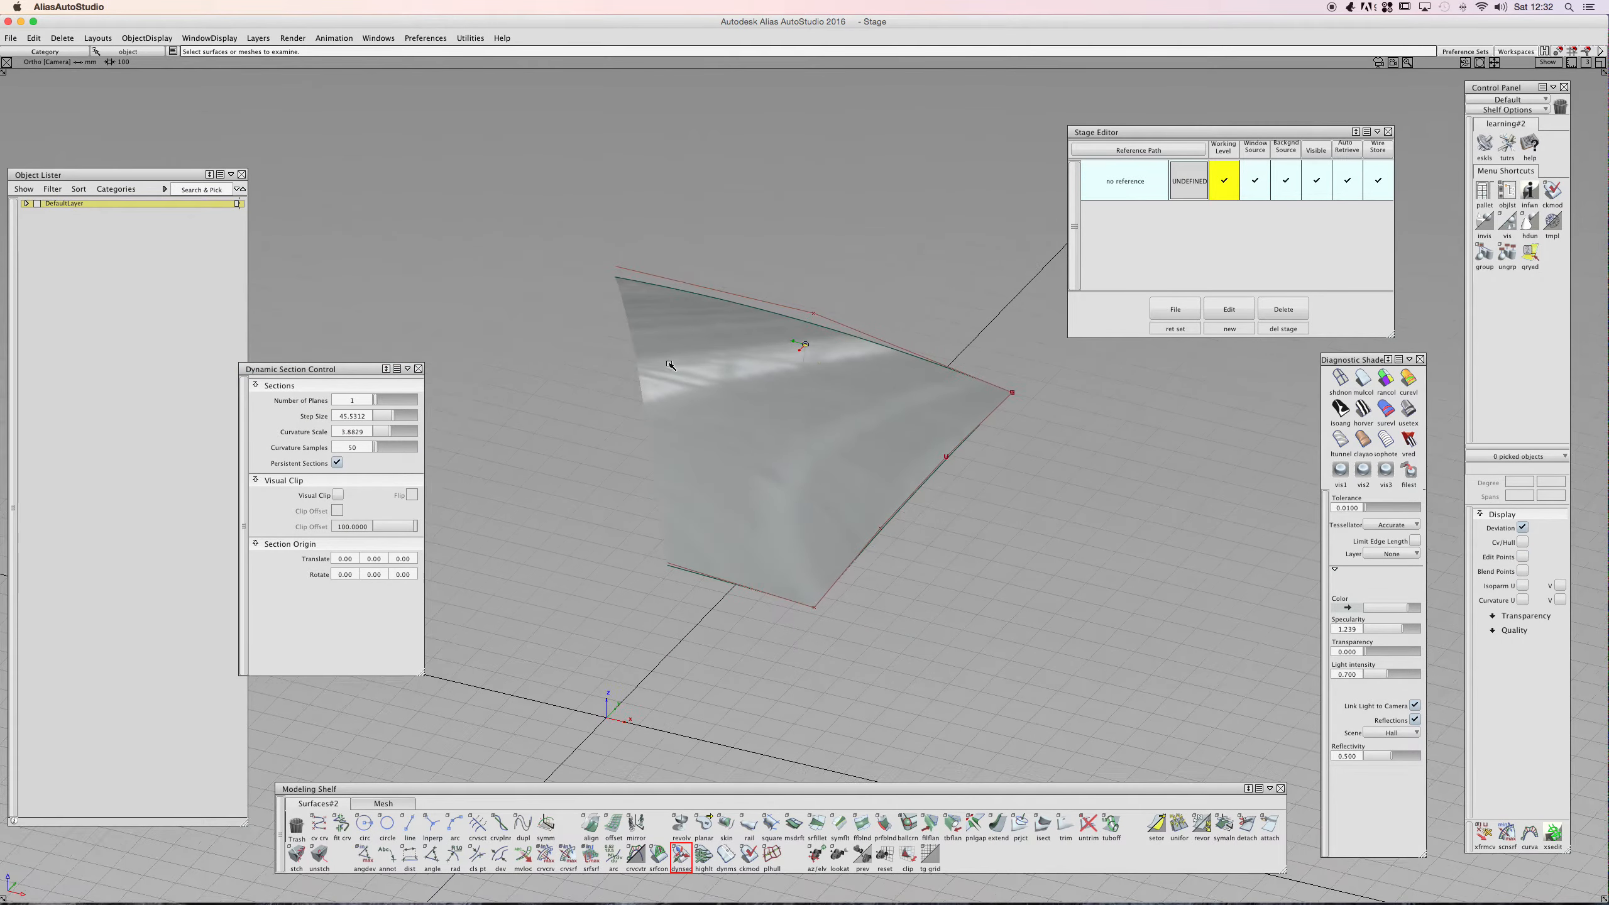
left_click(418, 369)
left_click_drag(713, 262, 800, 273, "ctrl+shift")
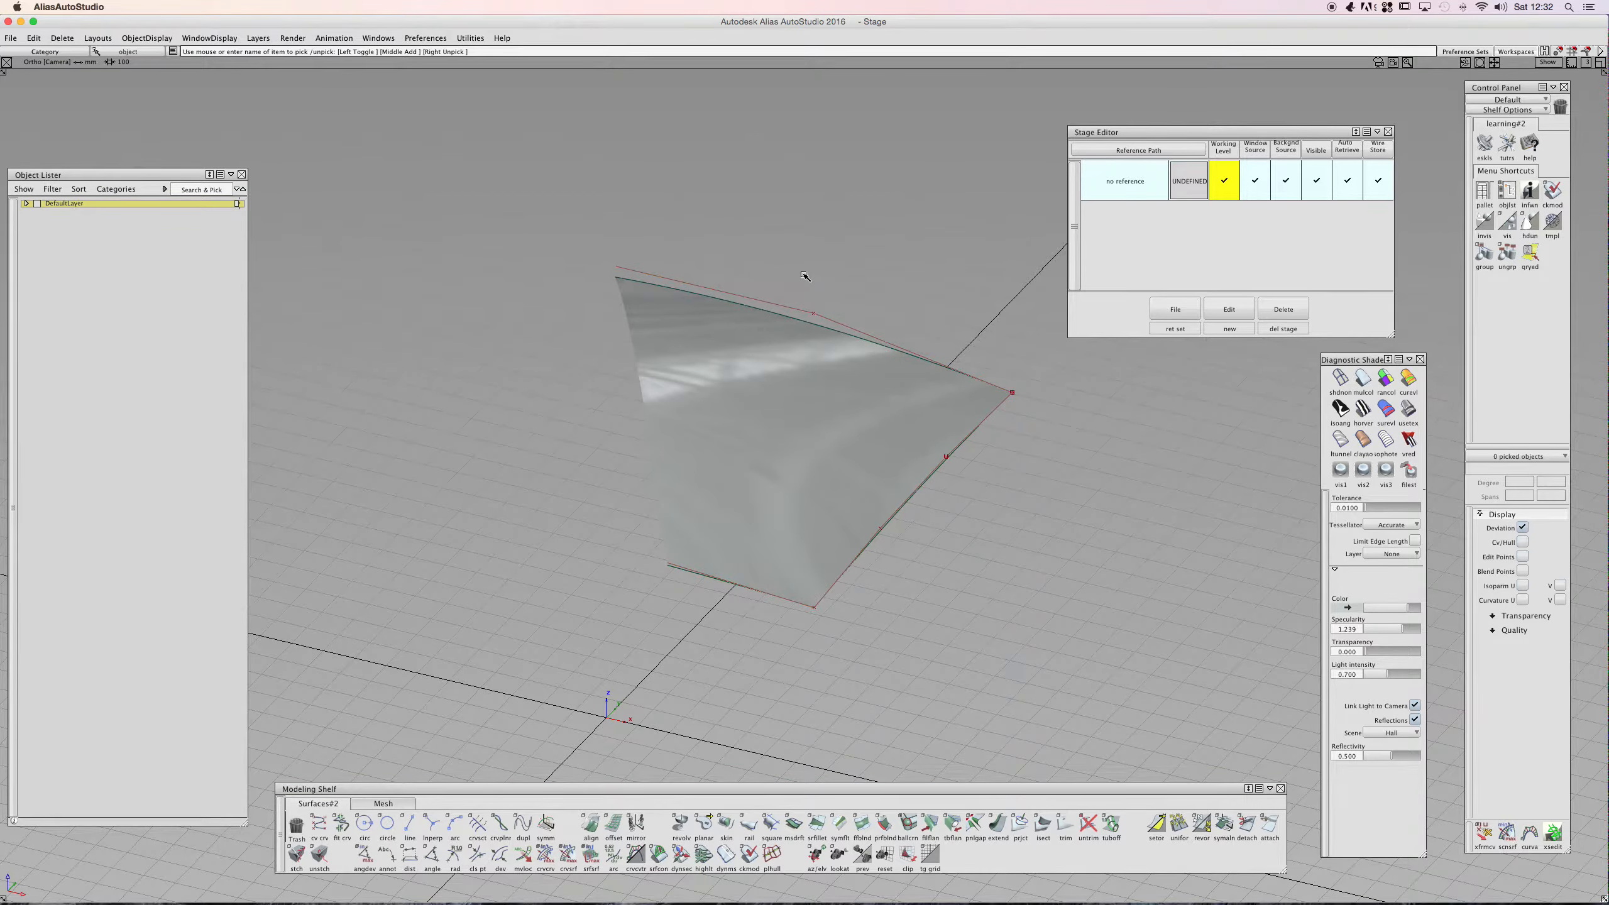
- Start a new session, confirming deletion of all objects, shaders, views and actions
left_click(11, 41)
left_click(26, 52)
left_click(742, 485)
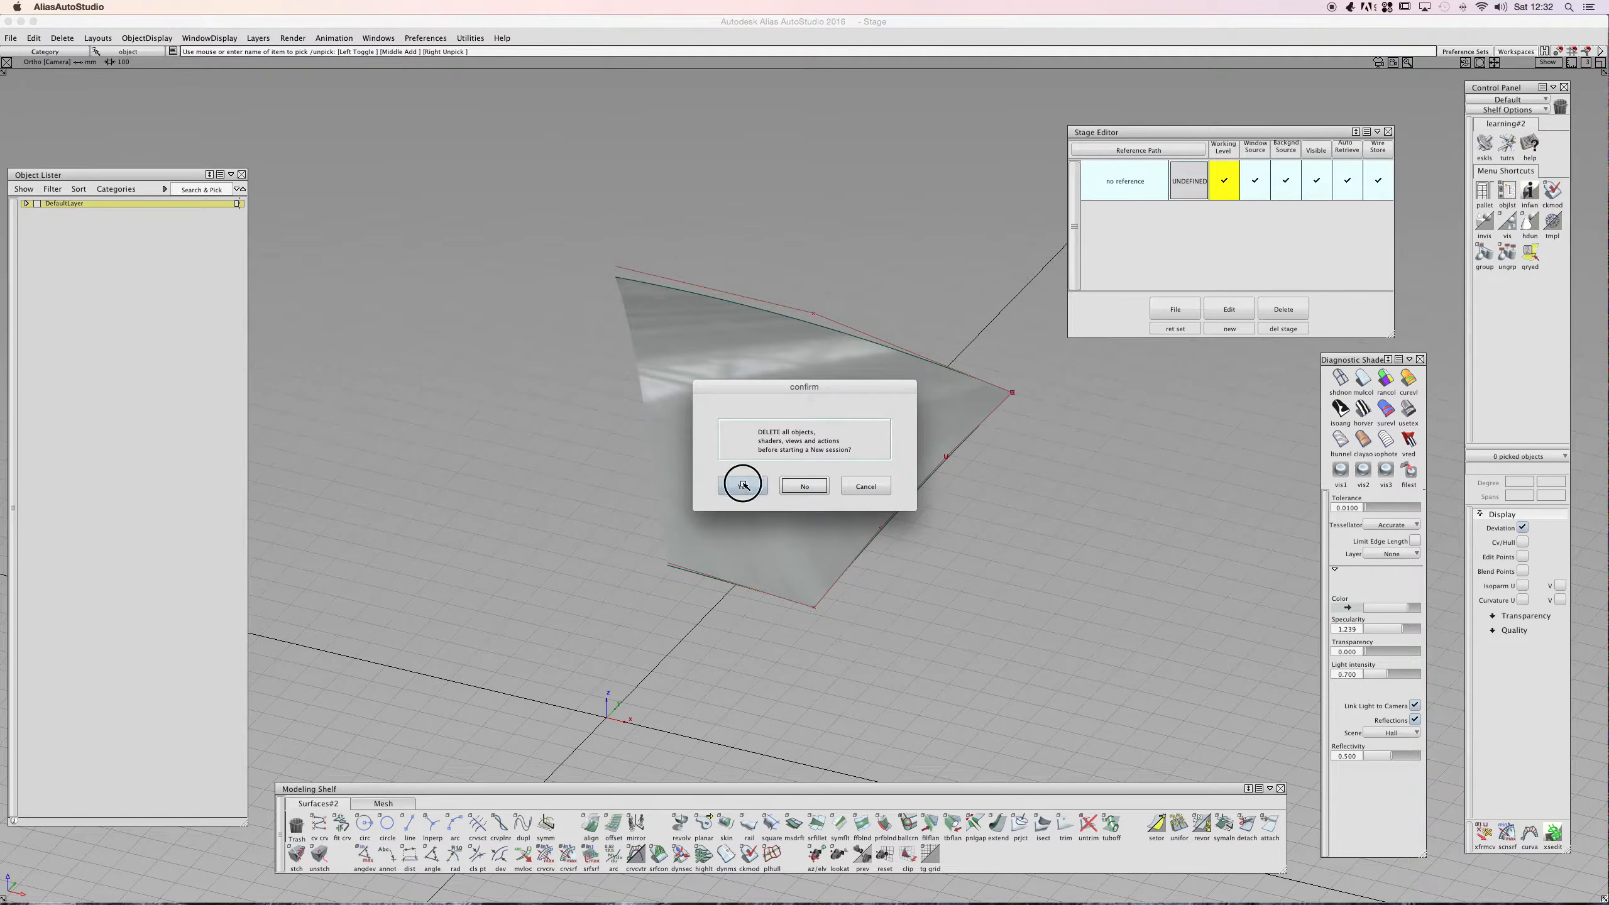
left_click_drag(718, 406, 608, 614, "ctrl+shift")
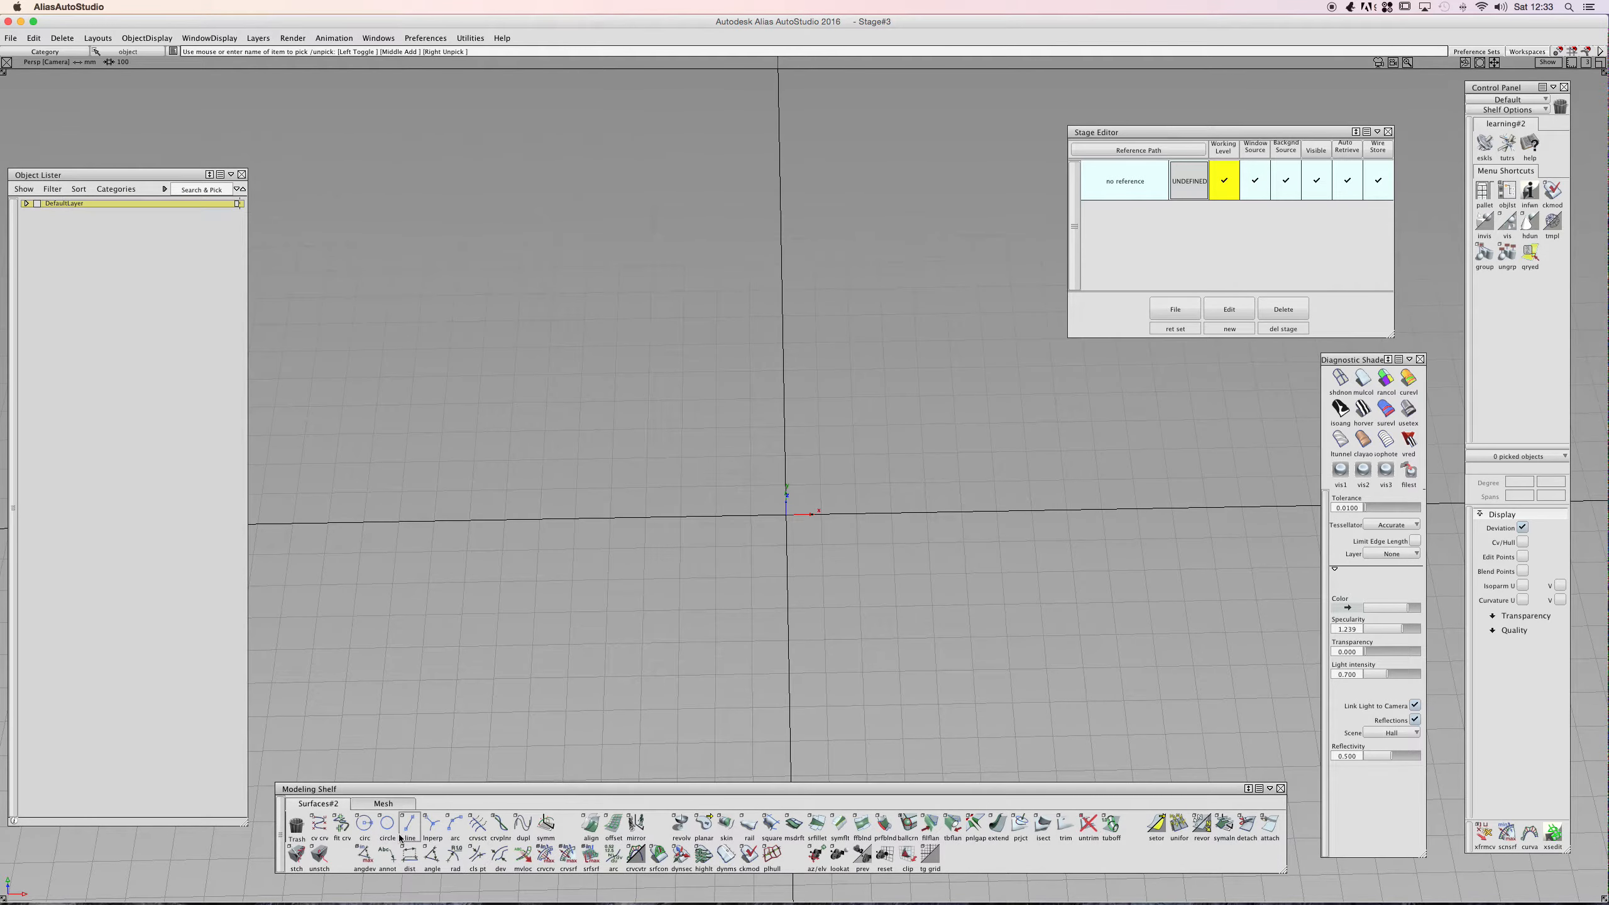
- Draw a straight two-point CV line standing to the left of the origin
left_click(325, 822)
left_click(533, 663, "ctrl+shift")
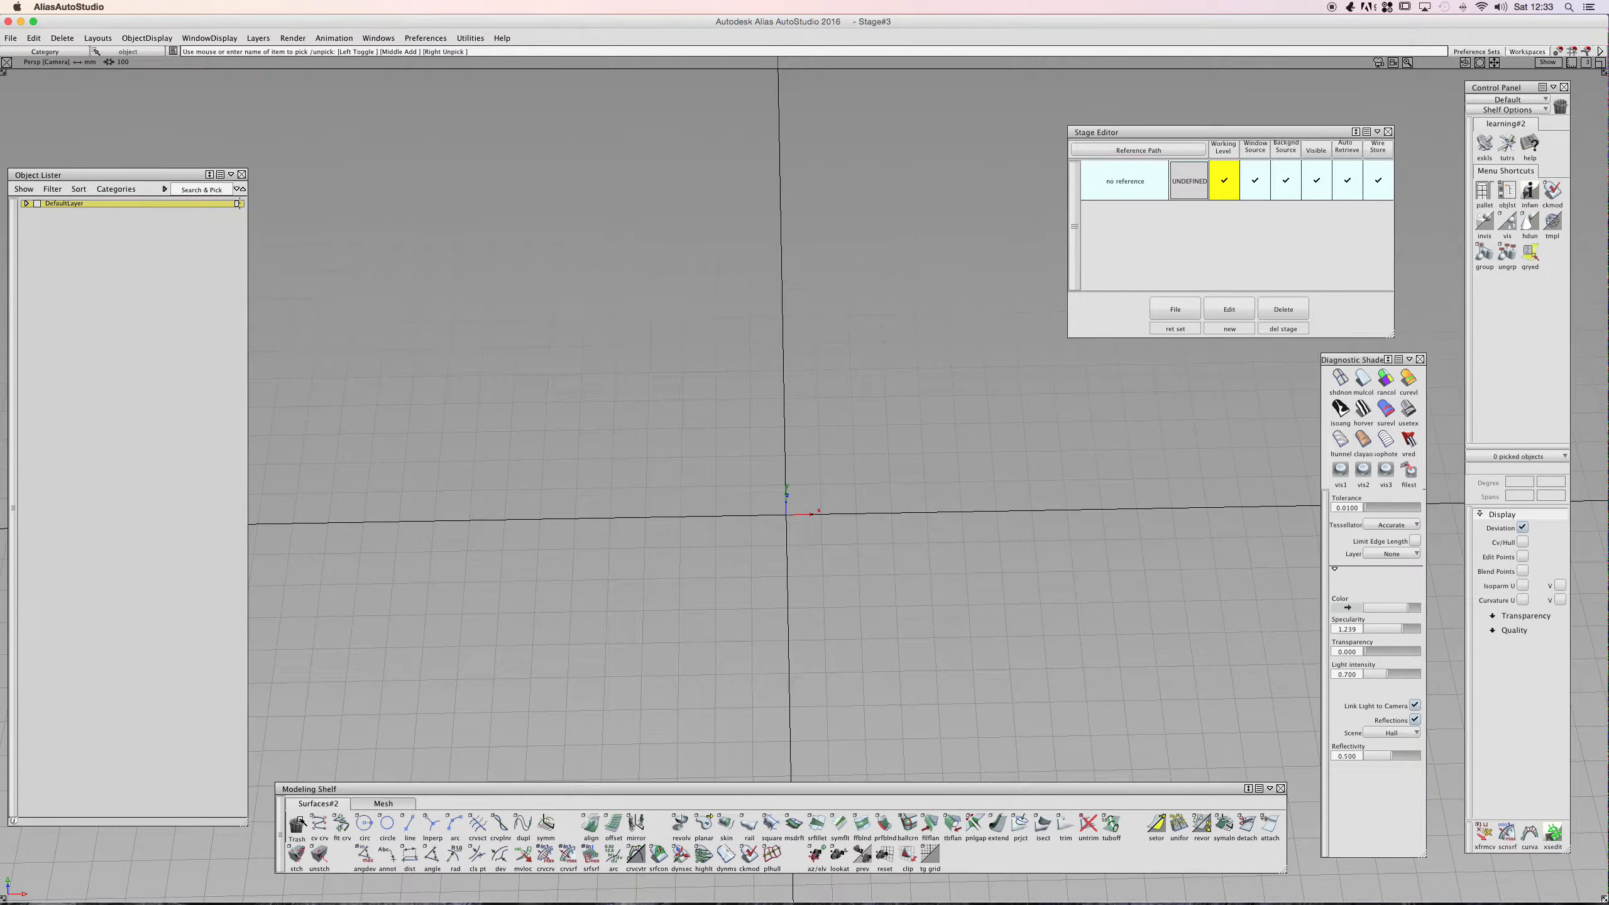
left_click(318, 825)
left_click(553, 652)
middle_click_drag(1064, 621, 847, 283)
left_click_drag(644, 399, 629, 422, "ctrl+shift")
left_click_drag(603, 403, 553, 442)
key("super+v")
right_click_drag(786, 443, 740, 438, "ctrl+shift")
middle_click_drag(622, 406, 620, 427)
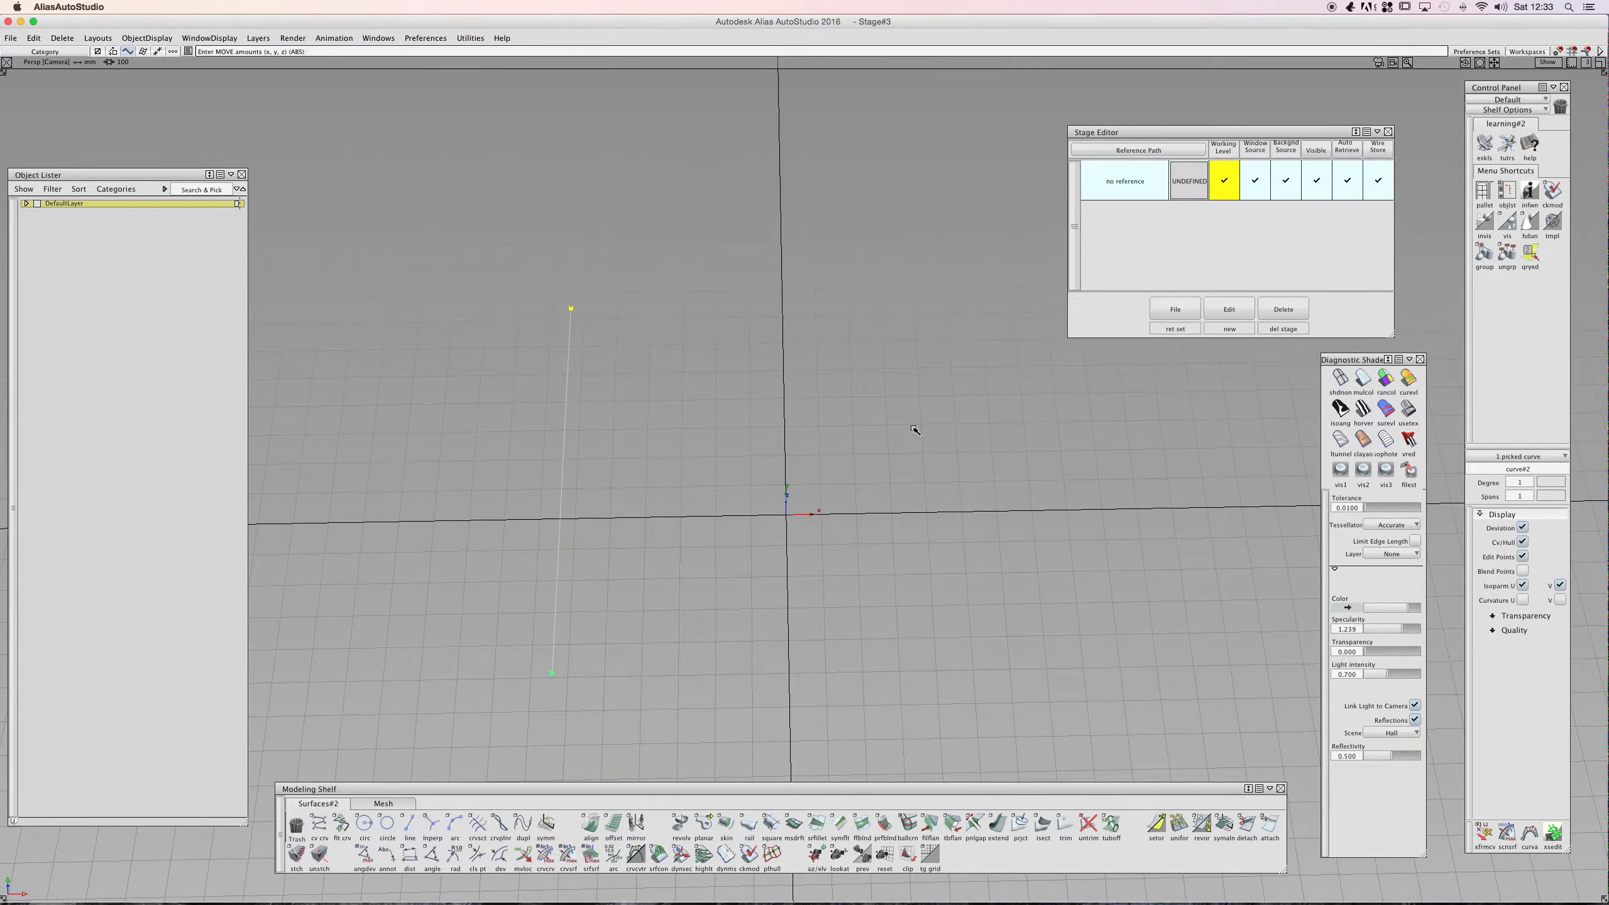
- Paste a copy of the line and move it to the right of the origin
left_click_drag(729, 428, 1142, 420)
key("super+v")
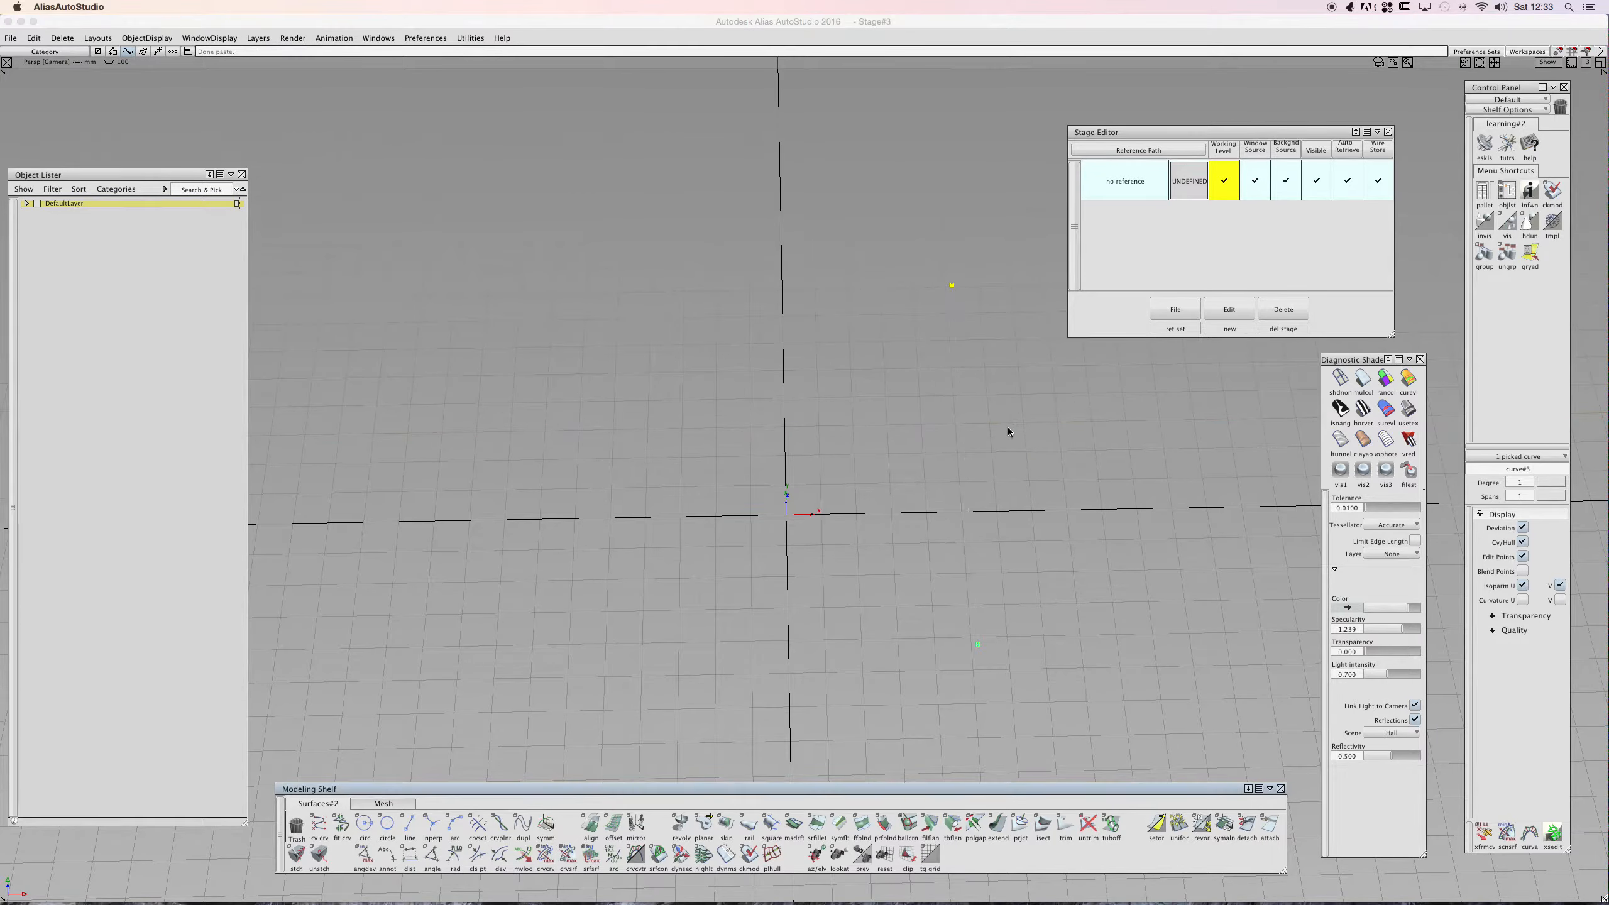
left_click(966, 432)
left_click_drag(965, 432, 576, 435)
left_click_drag(776, 431, 777, 409, "ctrl+shift")
left_click_drag(967, 427, 962, 440, "ctrl+shift")
left_click(963, 437)
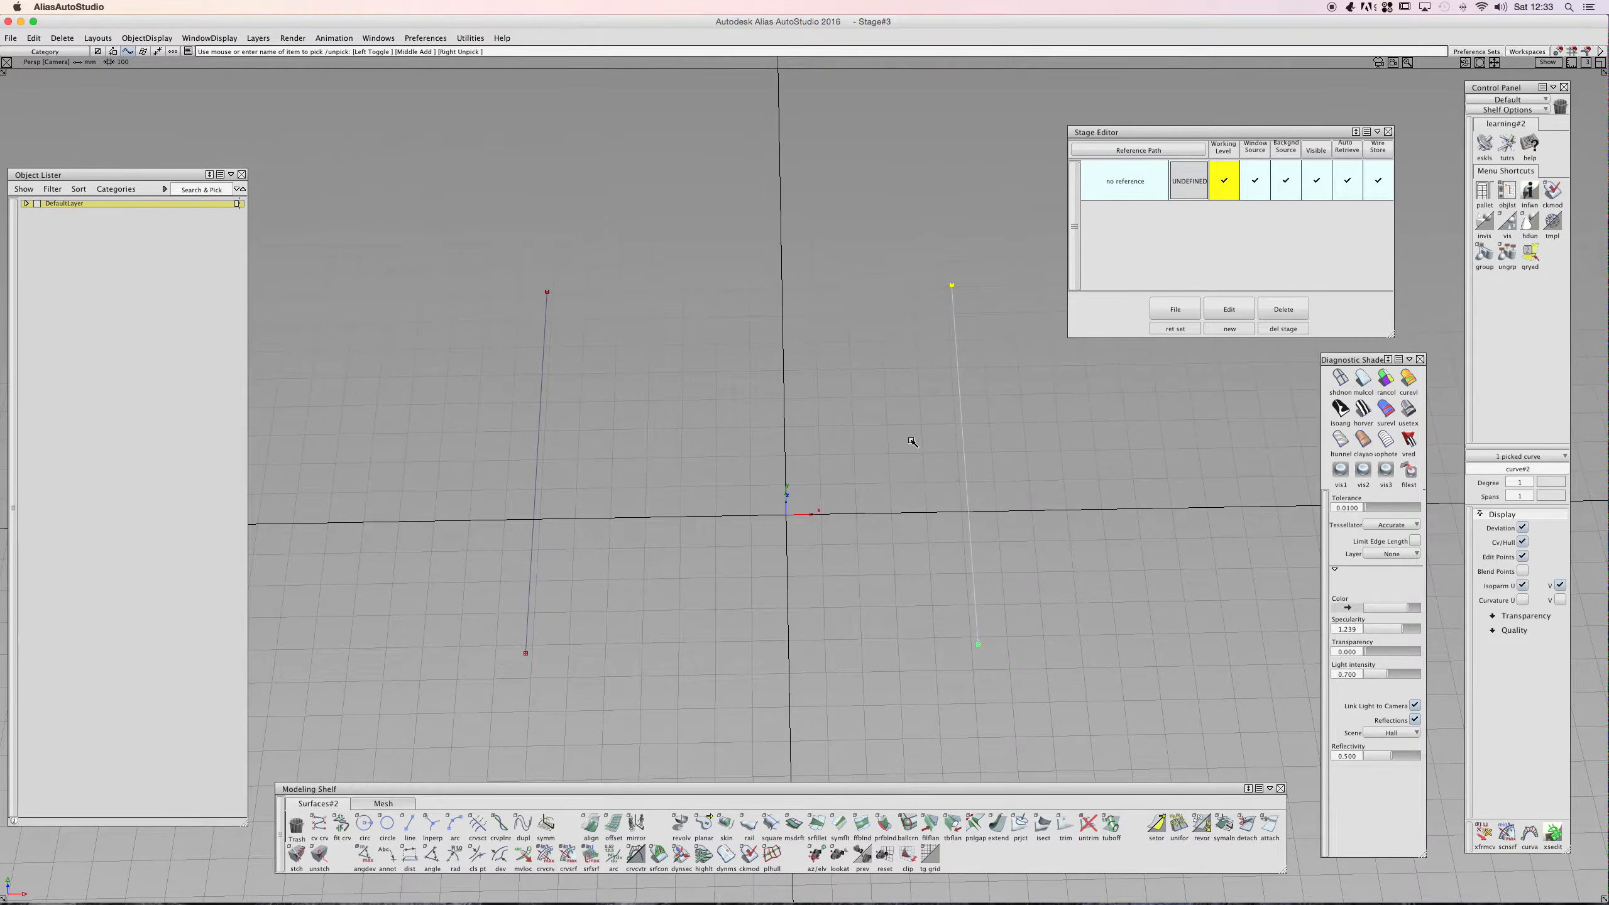
left_click(615, 545)
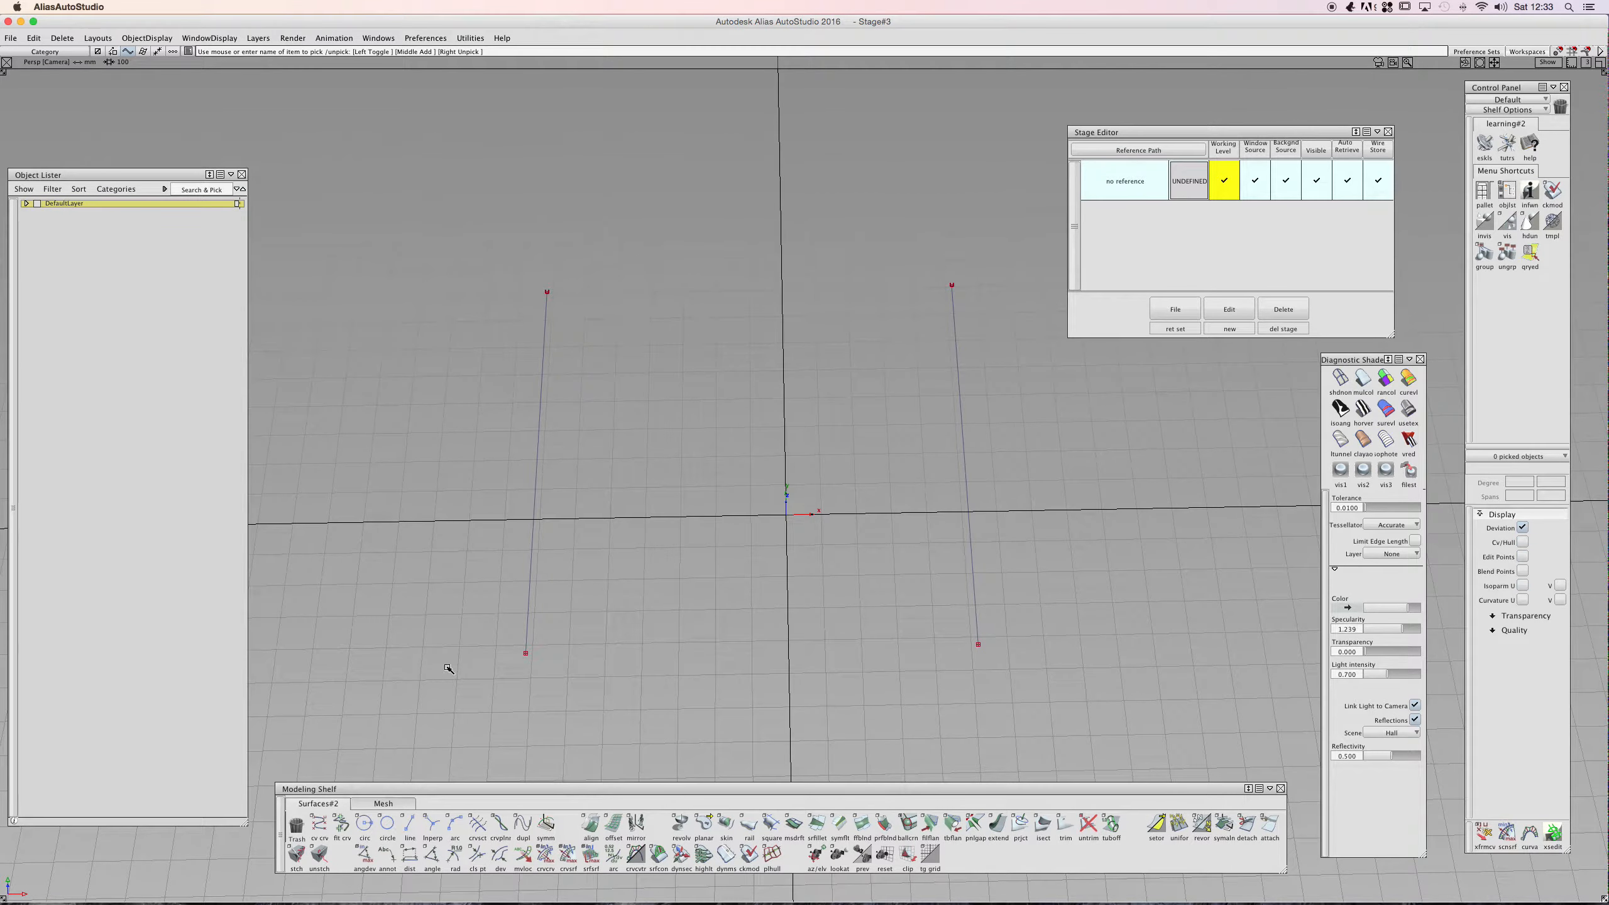
- Draw CV lines joining the top ends and the bottom ends of the two lines into a four-sided outline
left_click(319, 824)
left_click(549, 271)
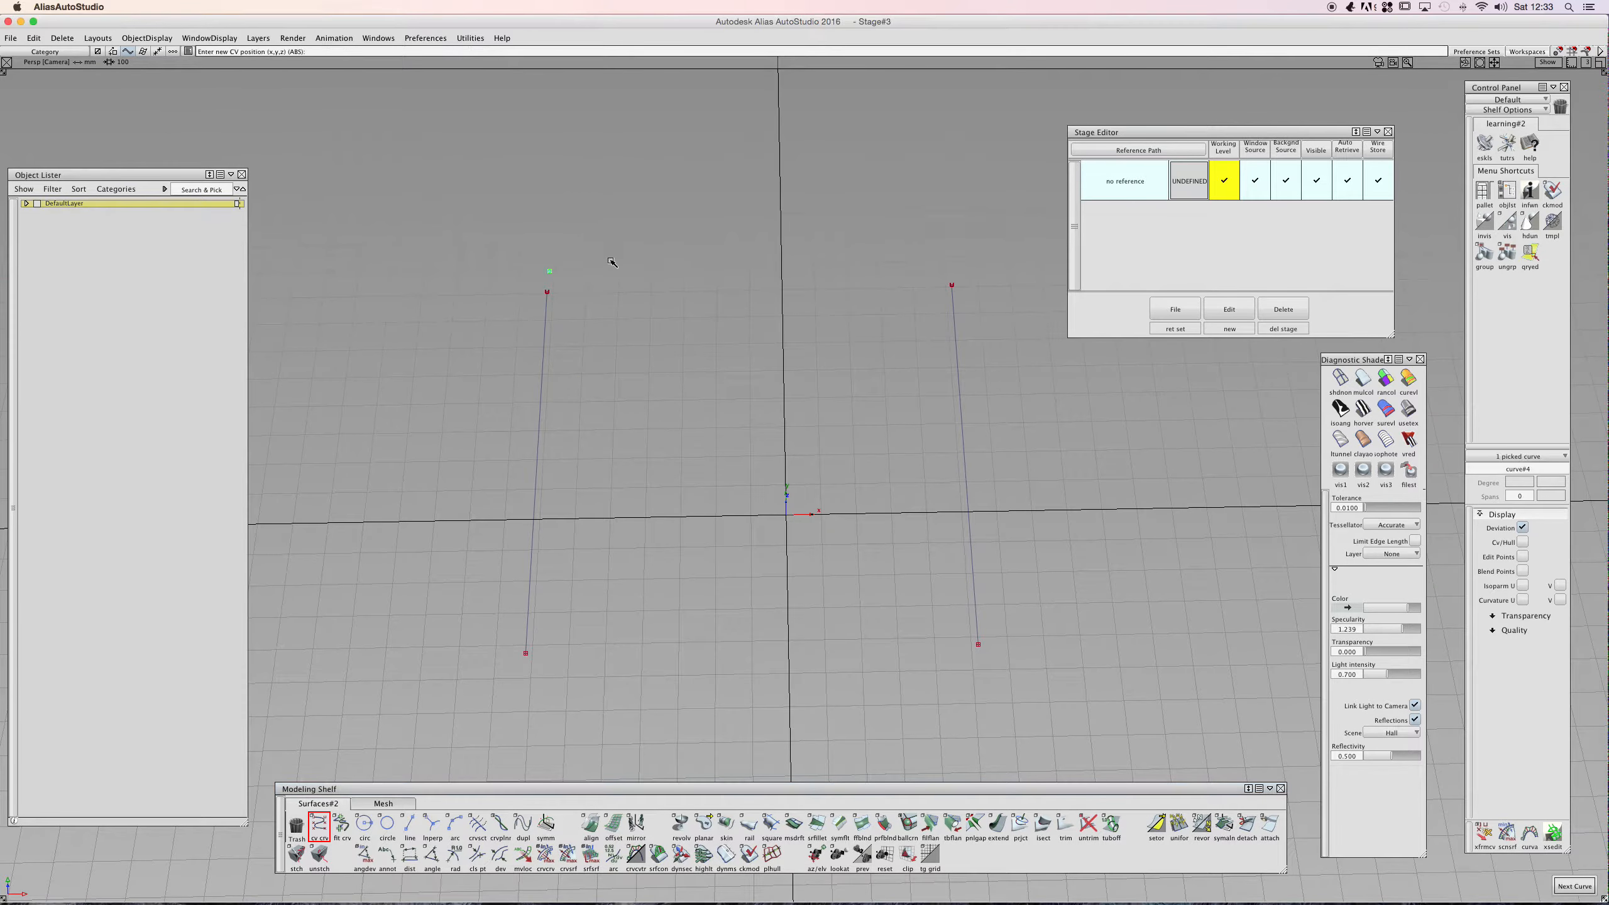
key("super+z")
left_click(547, 292)
left_click(951, 285)
left_click(526, 653)
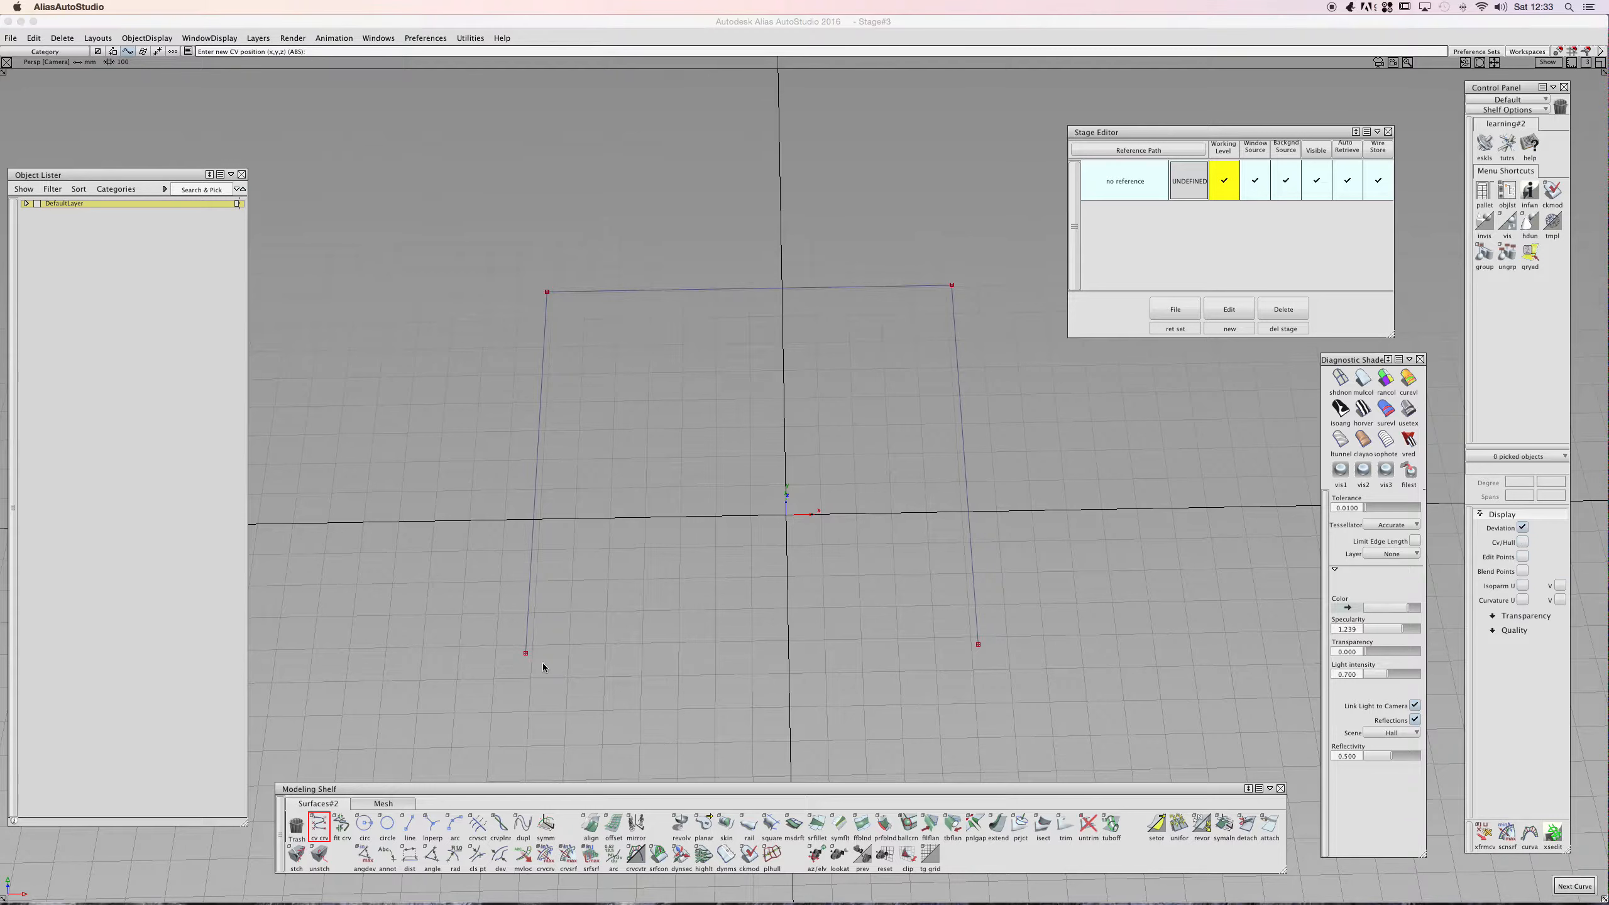
left_click(977, 644)
- Select all four outline curves and set their degree to 3
left_click_drag(813, 450, 773, 466, "ctrl+shift")
left_click_drag(462, 267, 995, 711)
left_click(1537, 475)
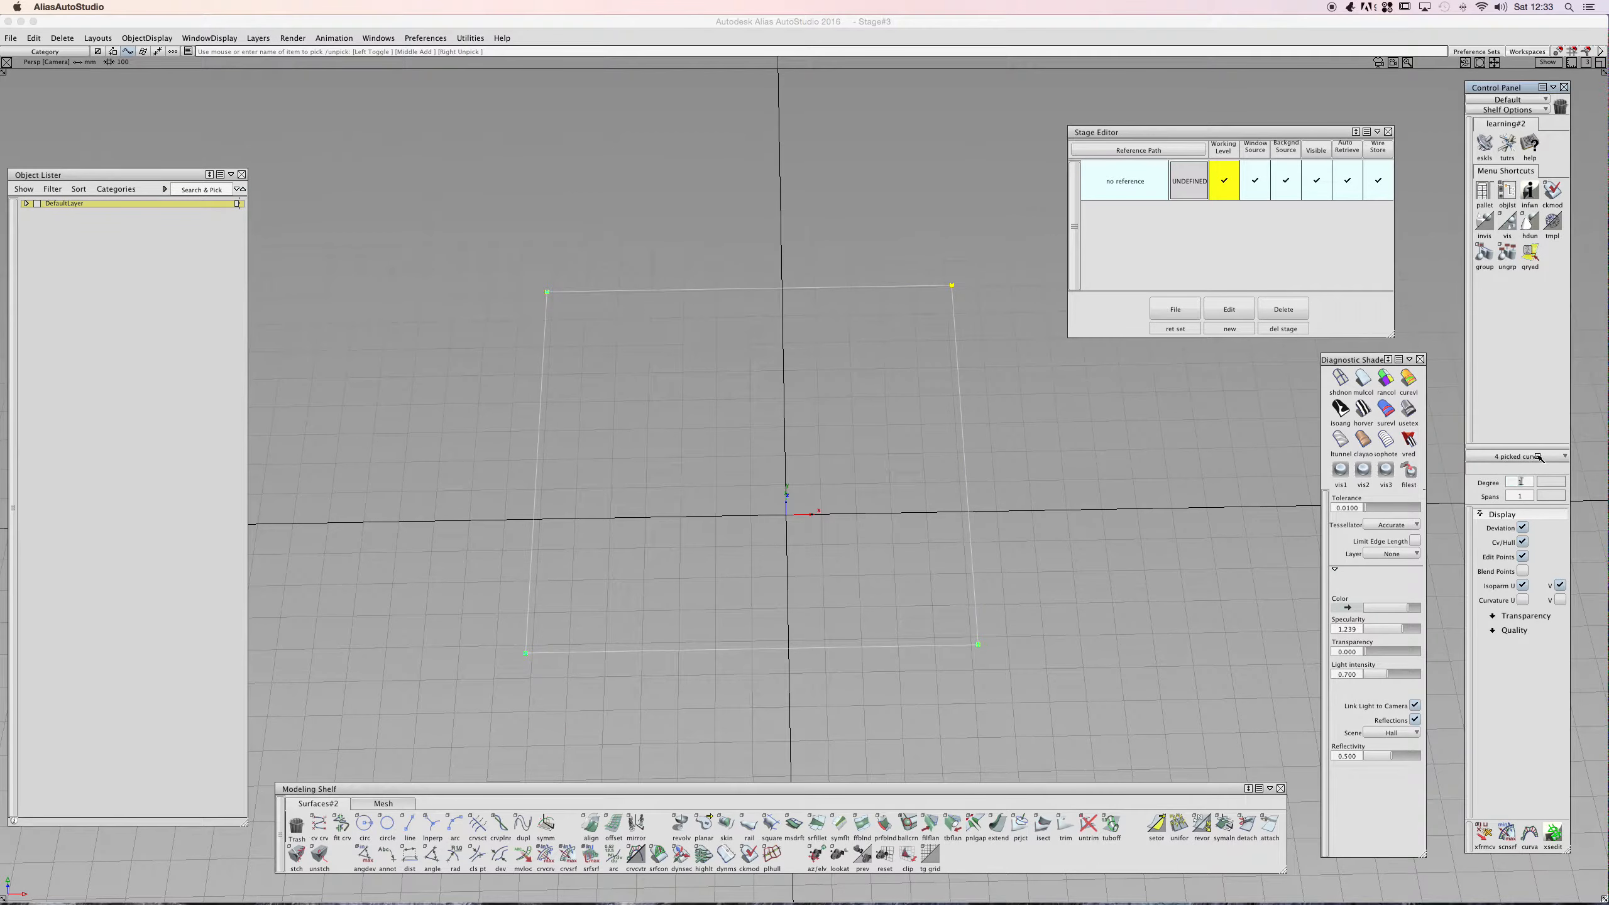
type("3")
key("Return")
- Pull CVs upward to bow the top and bottom curves of the outline
left_click_drag(845, 295, 853, 260, "ctrl+shift")
left_click_drag(650, 293, 697, 289, "ctrl+shift")
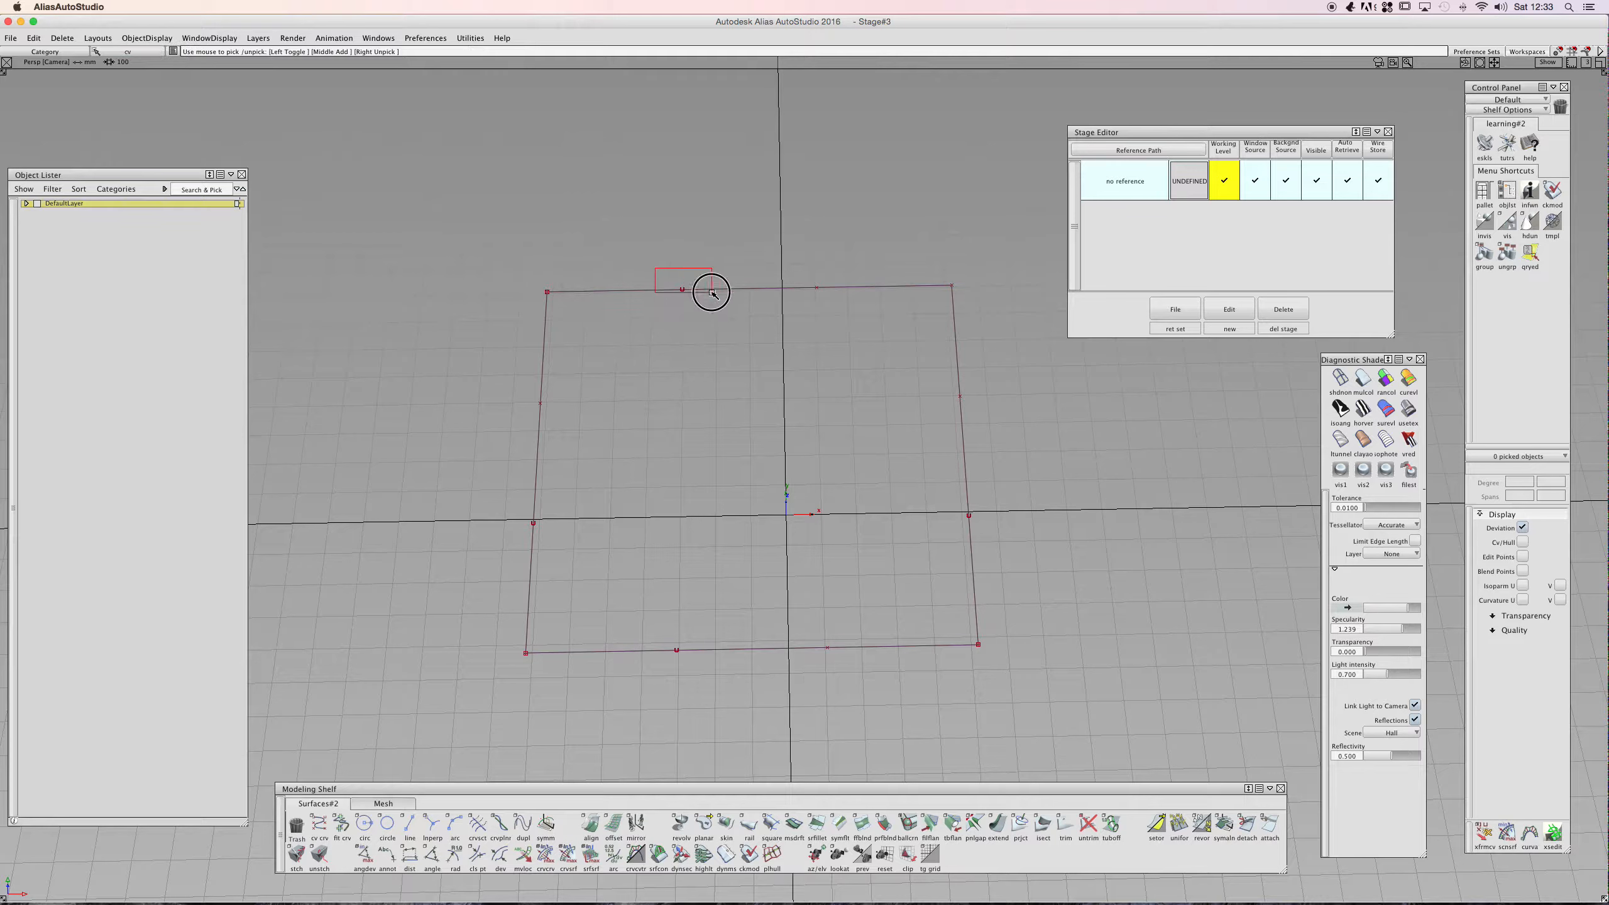
left_click(838, 318)
left_click_drag(632, 600, 862, 710)
right_click_drag(714, 500, 716, 473, "ctrl+shift")
right_click_drag(716, 486, 718, 461)
left_click_drag(680, 477, 679, 431, "ctrl+shift")
left_click_drag(472, 369, 515, 369, "ctrl+shift")
left_click_drag(488, 366, 561, 510)
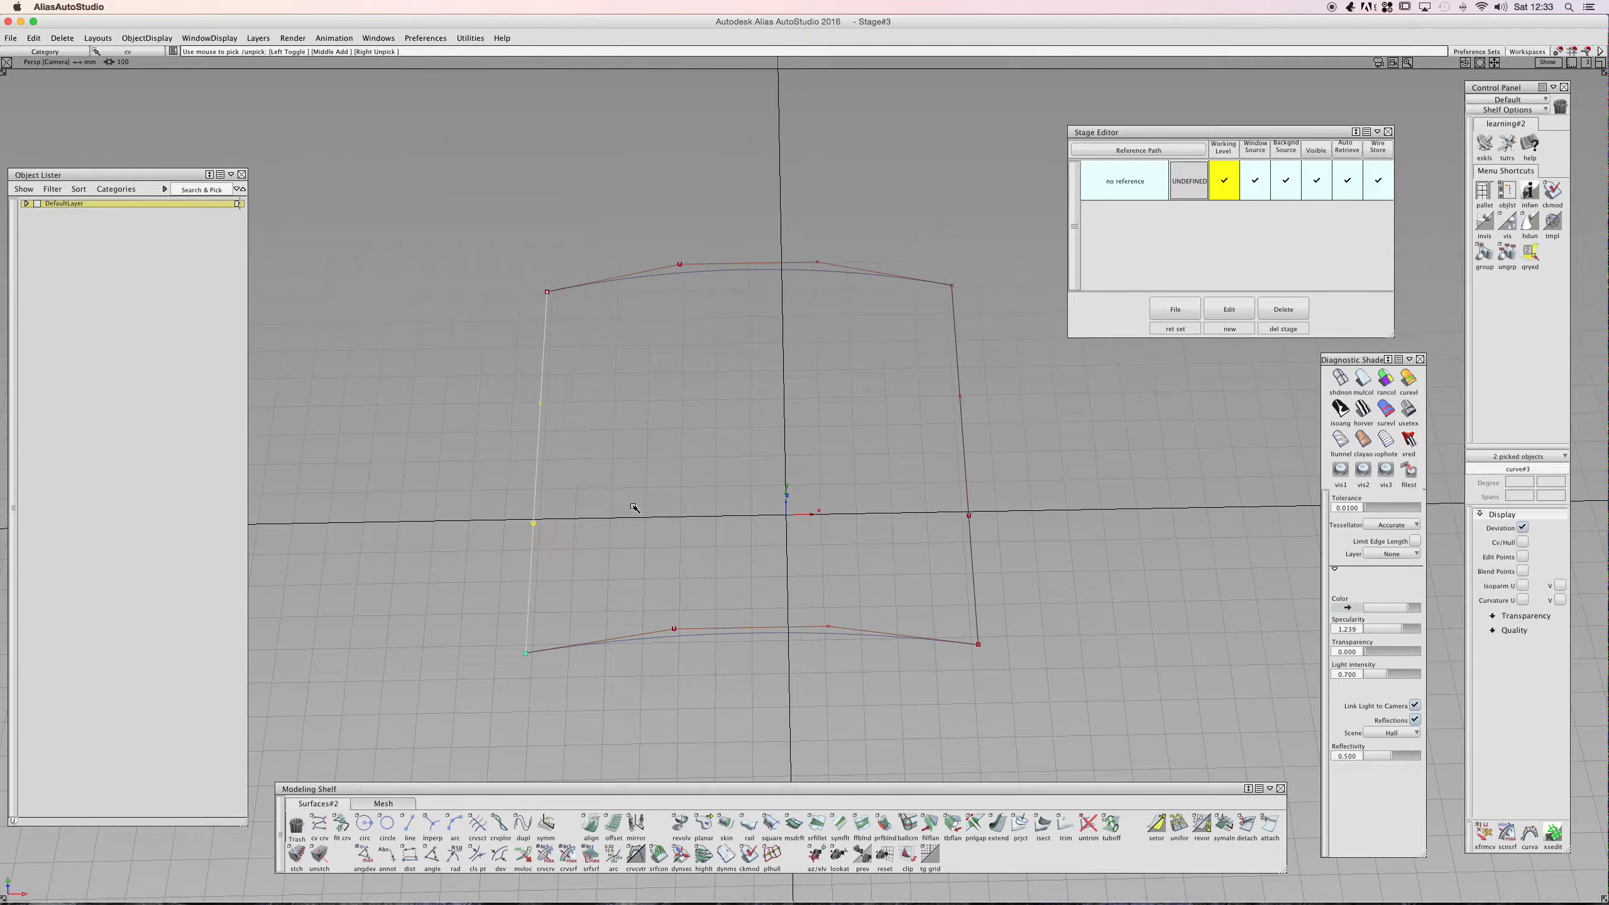
left_click_drag(869, 364, 1007, 547)
right_click_drag(1006, 462, 1004, 438, "ctrl+shift")
left_click_drag(1005, 439, 1006, 458)
- Move CVs on the side curves to give the outline a curved, twisted shape
key("alt+shift")
left_click_drag(781, 453, 571, 540, "alt+shift")
left_click_drag(529, 579, 554, 579, "ctrl+shift")
left_click_drag(433, 590, 519, 693)
right_click_drag(535, 612, 534, 599, "ctrl+shift")
right_click_drag(534, 599, 536, 559)
left_click_drag(561, 544, 589, 464, "ctrl+shift")
left_click_drag(629, 479, 529, 550, "ctrl+shift")
right_click_drag(546, 471, 546, 442, "ctrl+shift")
left_click_drag(546, 442, 550, 408)
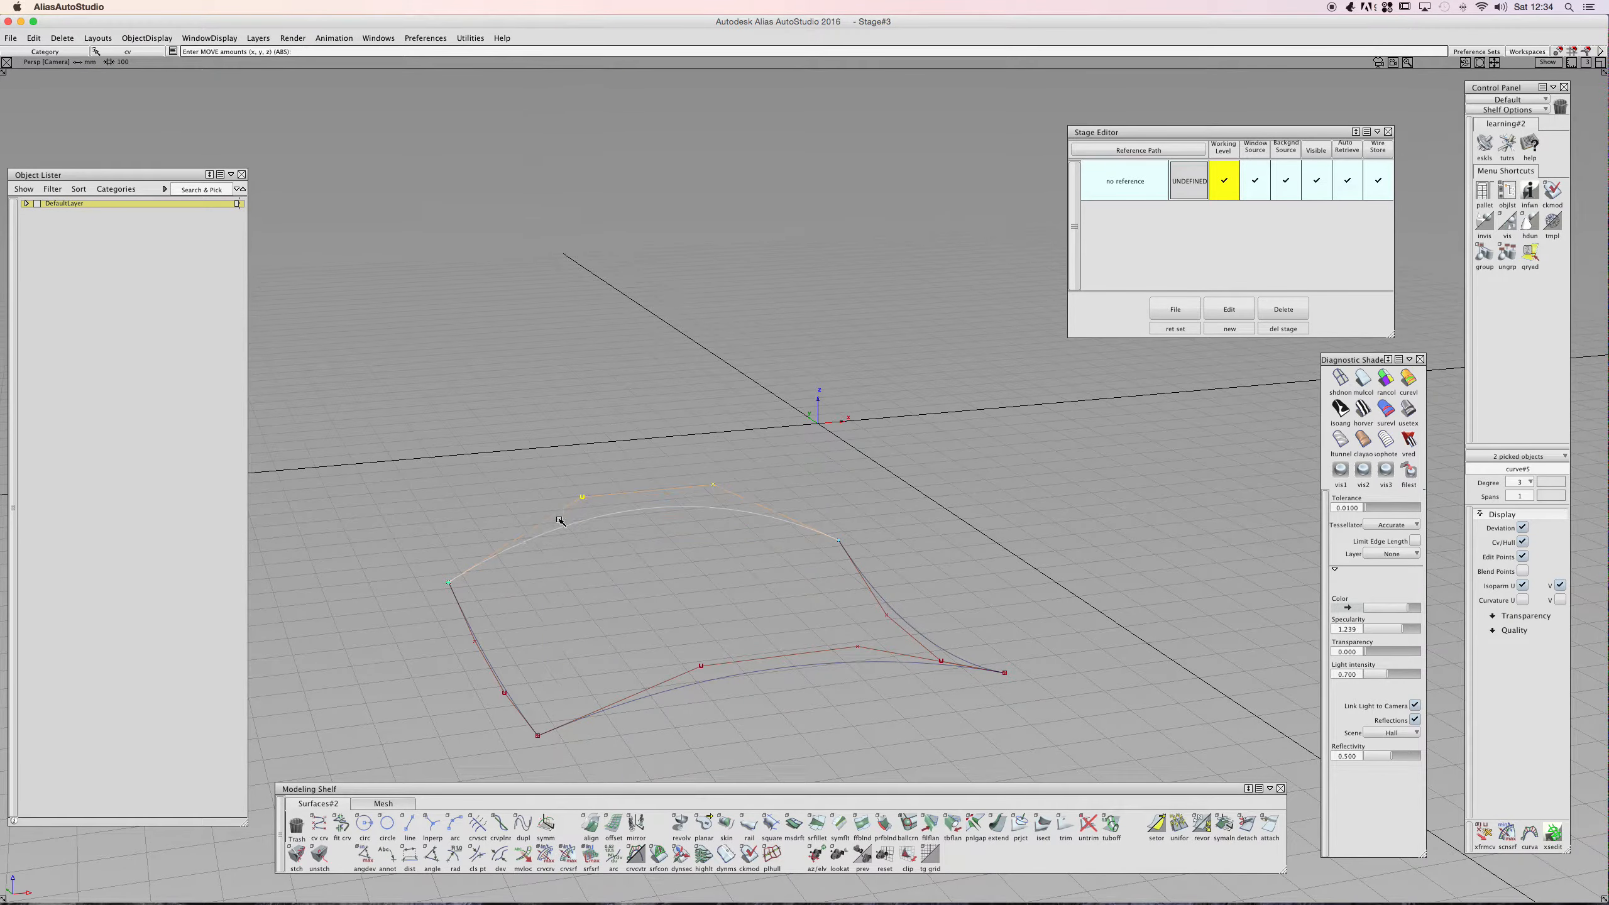
left_click_drag(492, 487, 668, 556, "alt+shift")
left_click_drag(808, 517, 324, 718)
right_click_drag(552, 595, 580, 348)
left_click_drag(717, 424, 660, 327, "alt+shift")
middle_click_drag(701, 328, 718, 420, "alt+shift")
left_click_drag(719, 421, 639, 426, "alt+shift")
- Build a Square surface from the four boundary curves and check the Square Control options
left_click(770, 825)
left_click_drag(689, 530, 658, 586)
left_click_drag(522, 526, 366, 565)
left_click_drag(493, 442, 557, 346)
left_click_drag(722, 435, 868, 422)
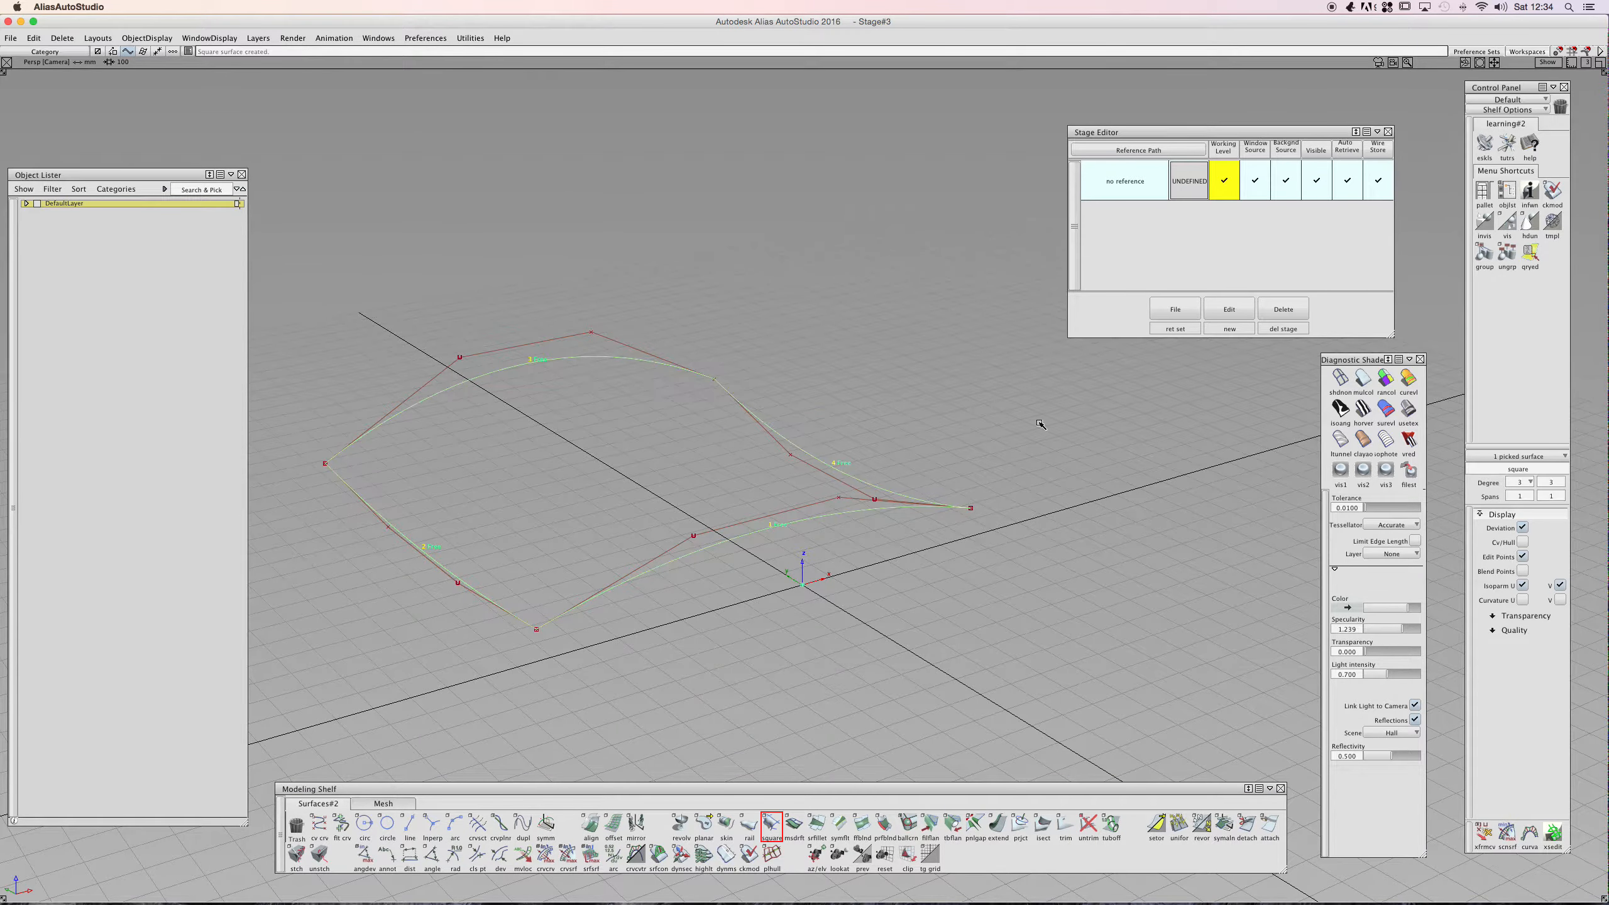
double_click(771, 825)
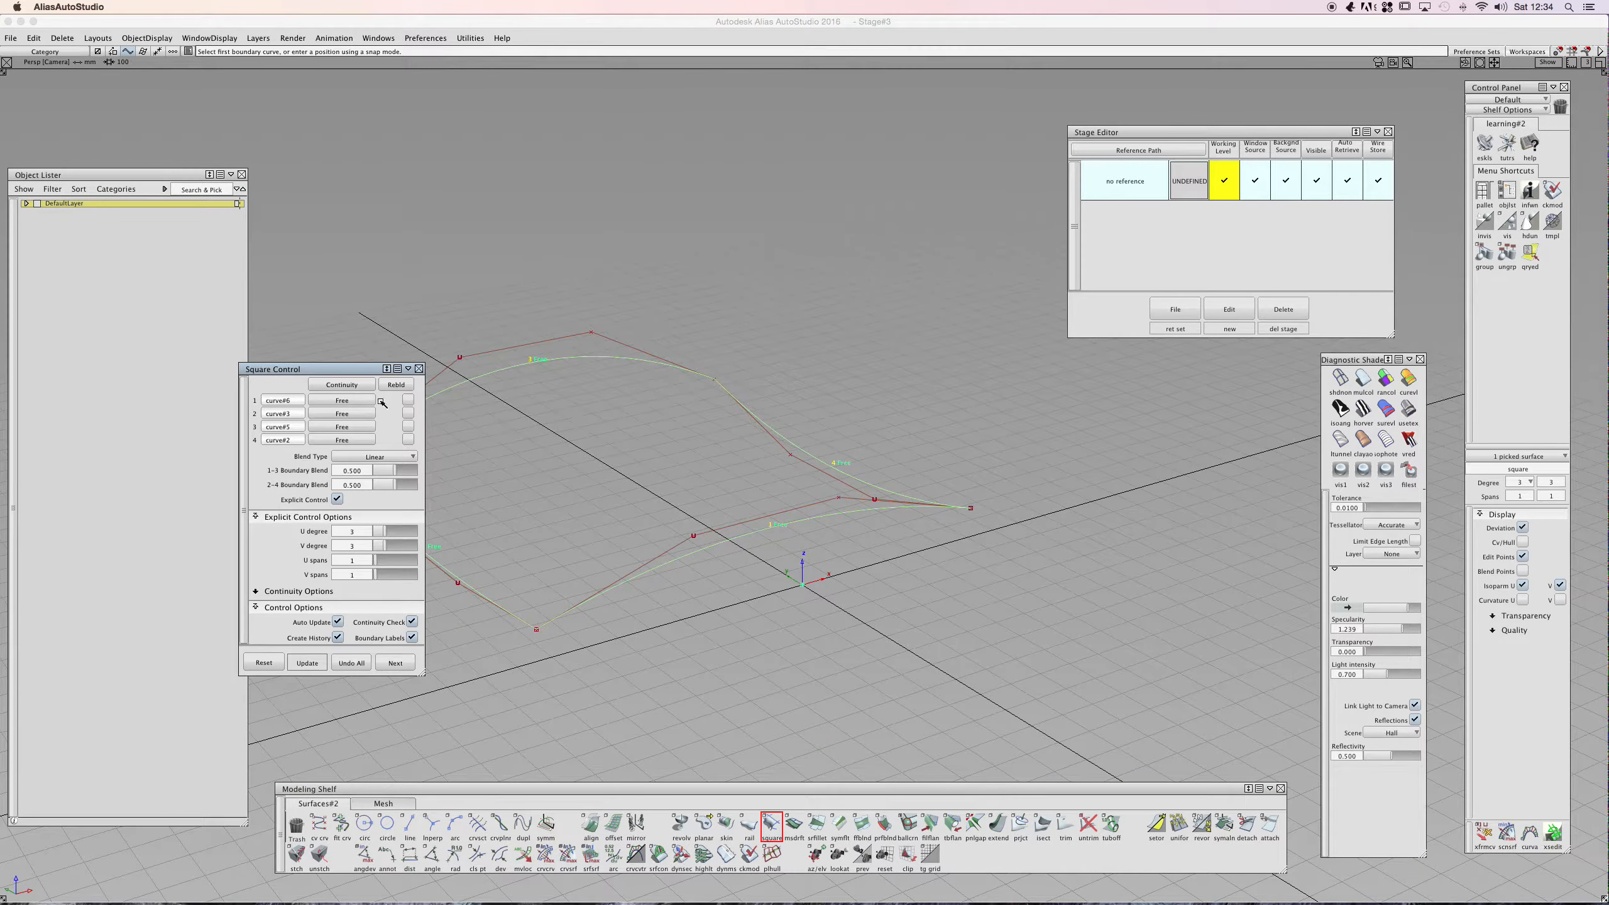
left_click(419, 368)
left_click_drag(682, 395, 647, 448, "ctrl+shift")
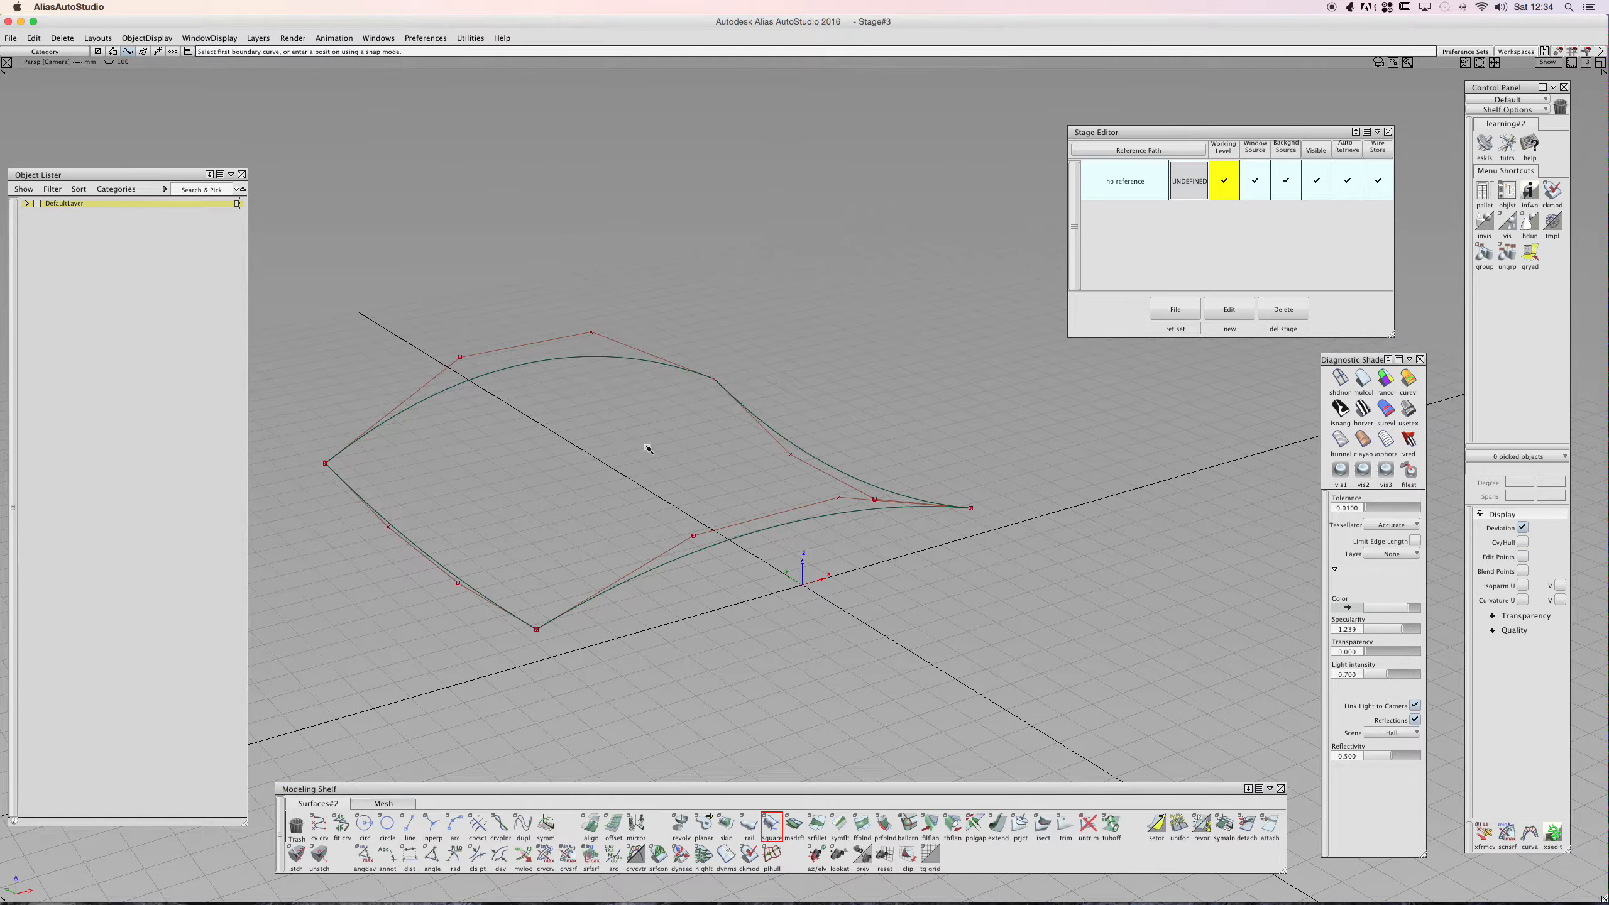
- Turn on shaded diagnostic display for the new surface
left_click(1361, 379)
mouse_move(580, 426)
left_mouse_down("alt+shift")
mouse_move(697, 495)
mouse_move(970, 600)
mouse_move(808, 355)
mouse_move(765, 457)
mouse_move(546, 542)
mouse_move(740, 431)
mouse_move(456, 517)
mouse_move(848, 428)
mouse_move(664, 277)
mouse_move(560, 582)
left_mouse_up("alt+shift")
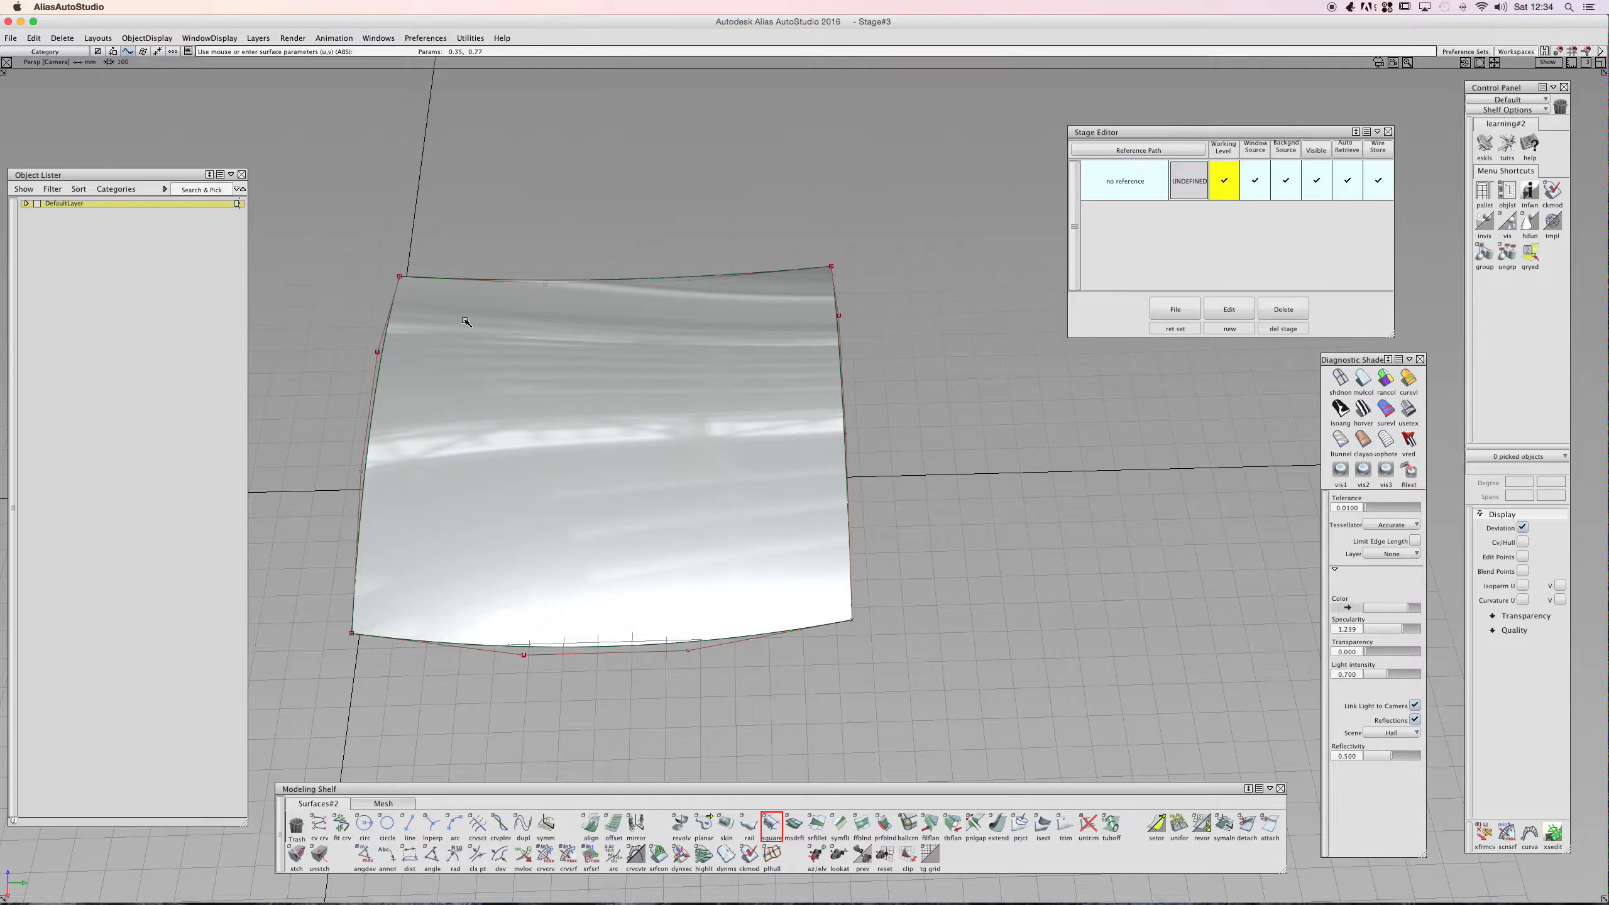
mouse_move(500, 440)
left_mouse_down("alt+shift")
mouse_move(538, 435)
mouse_move(632, 521)
mouse_move(618, 575)
mouse_move(601, 571)
left_mouse_up("alt+shift")
- In an orthographic top view, draw a diagonal CV line across the surface and set its degree to 3
key("shift+alt")
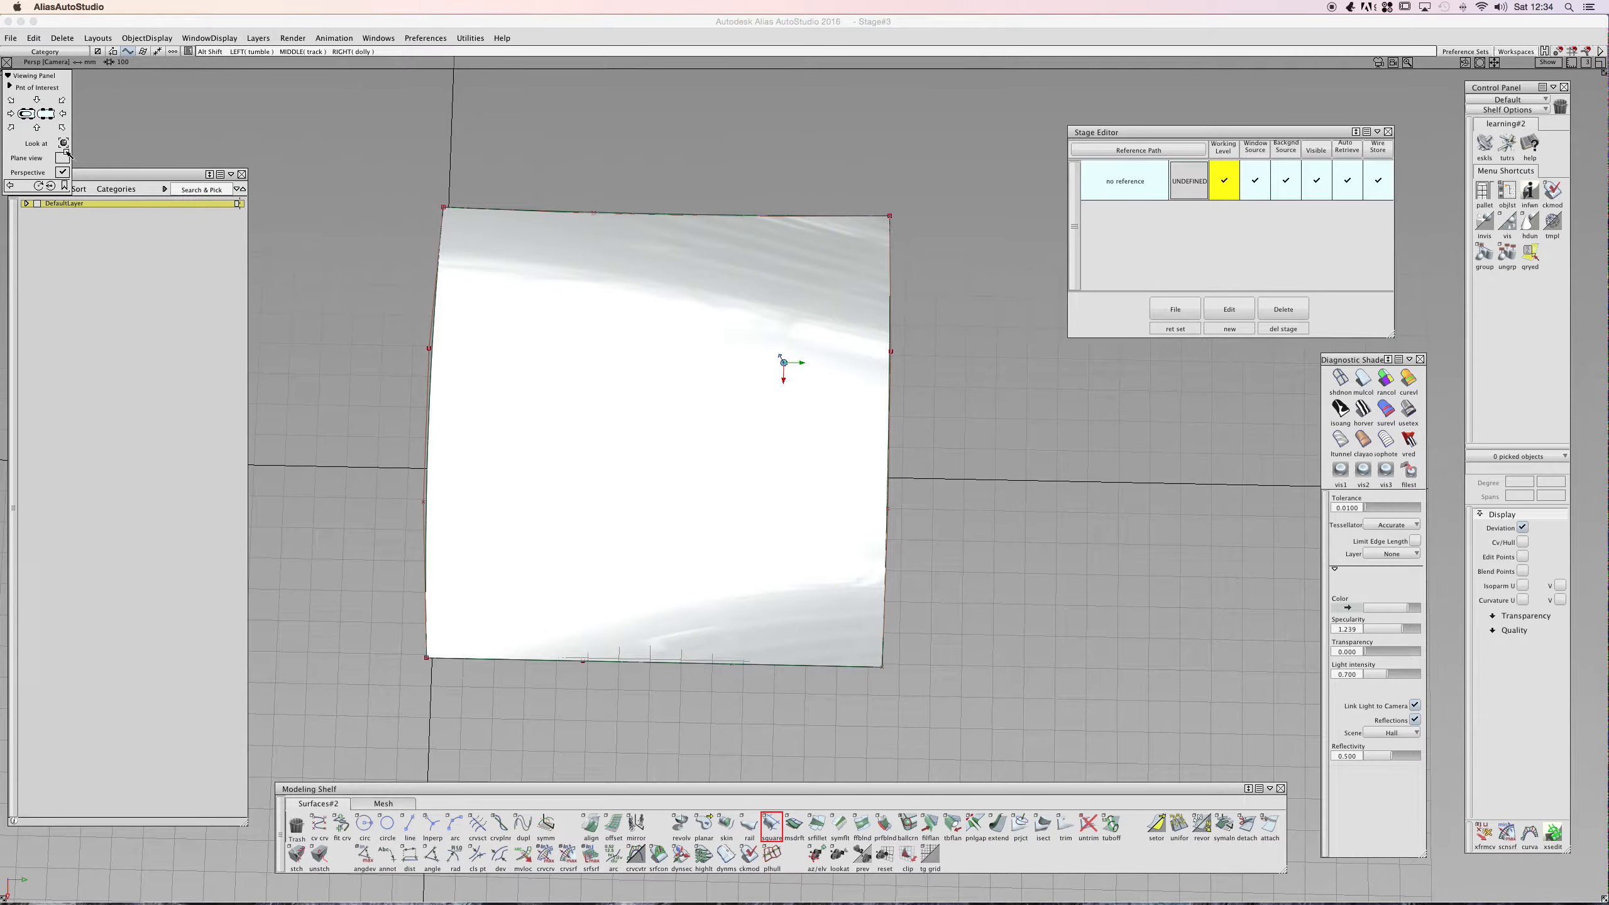
left_click(64, 173)
left_click(31, 113, "alt+shift")
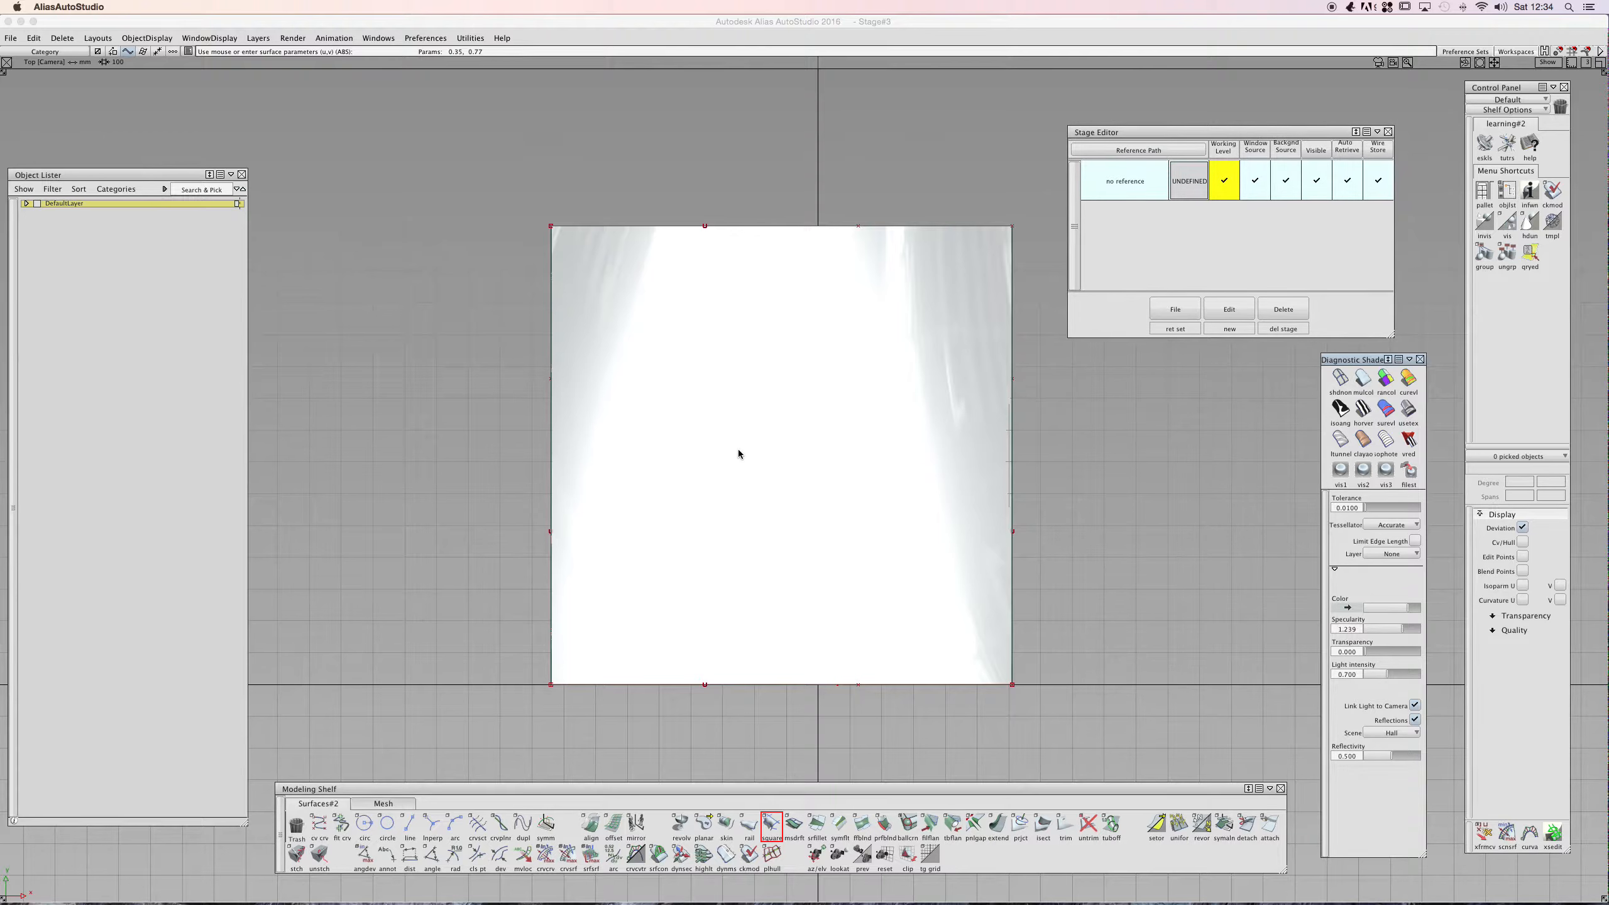
left_click(319, 824)
left_click(508, 619)
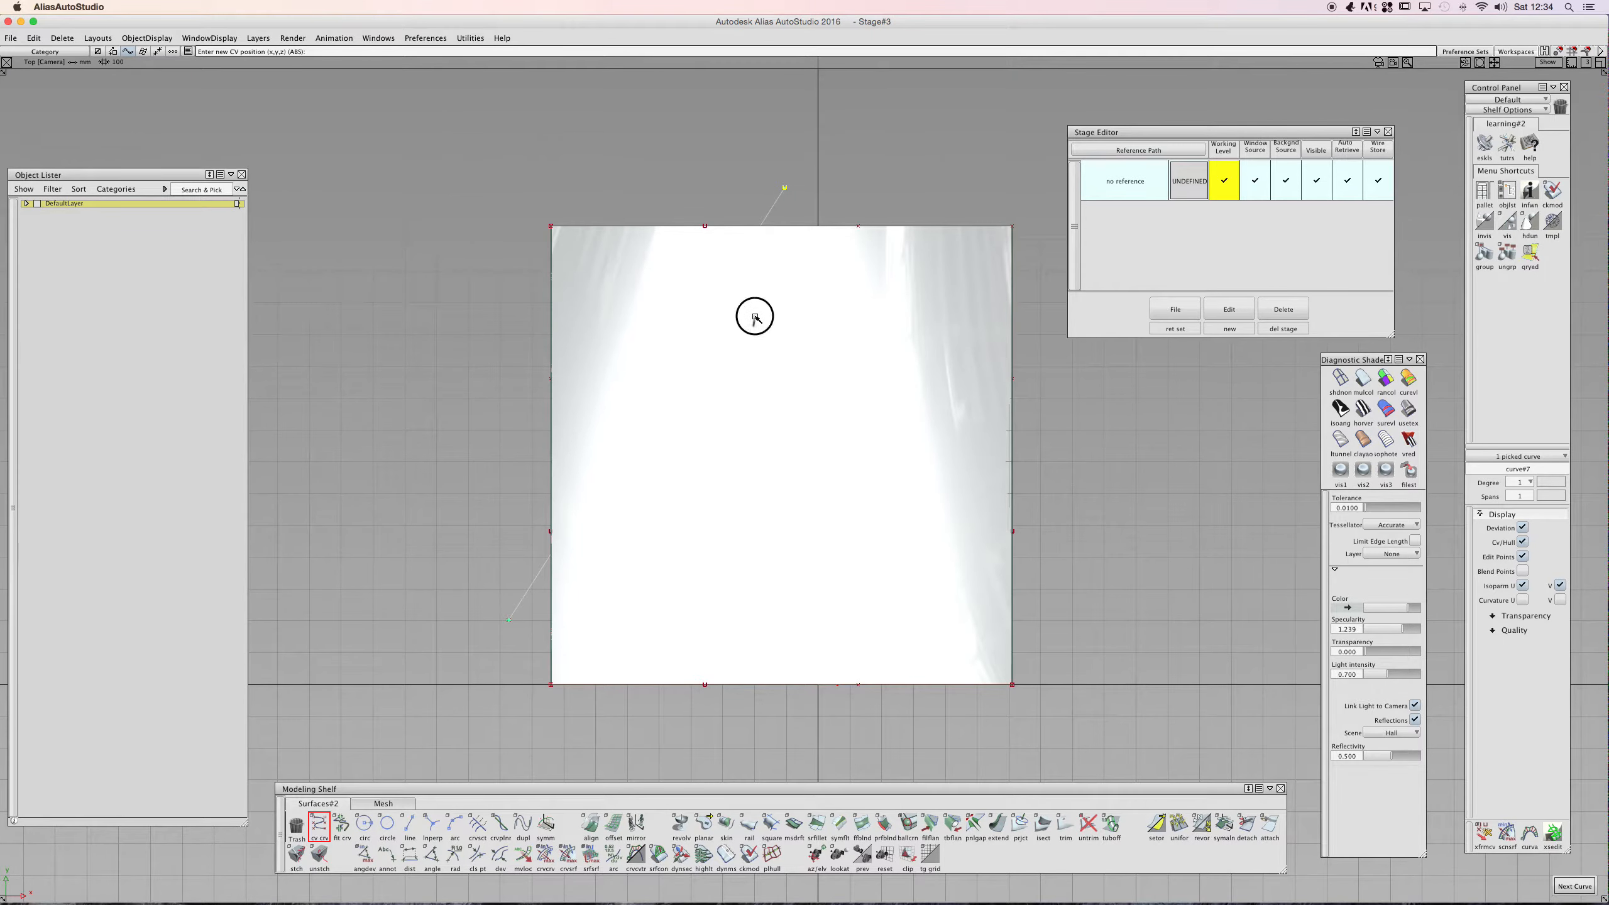
left_click_drag(786, 205, 757, 201, "ctrl+shift")
left_click(783, 189)
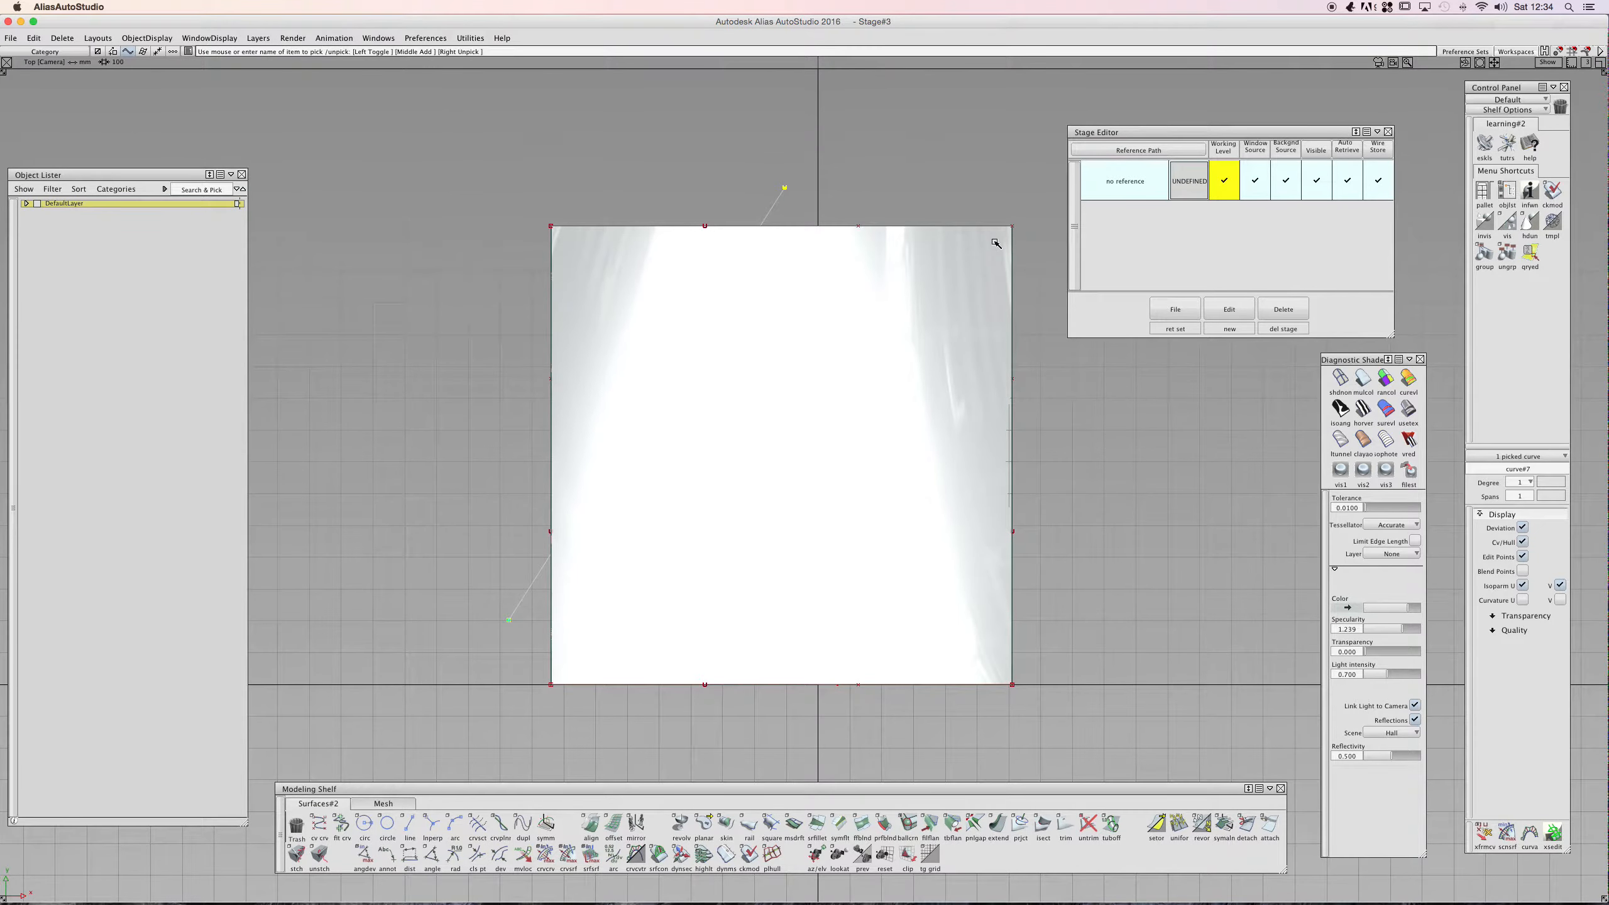
left_click(1519, 481)
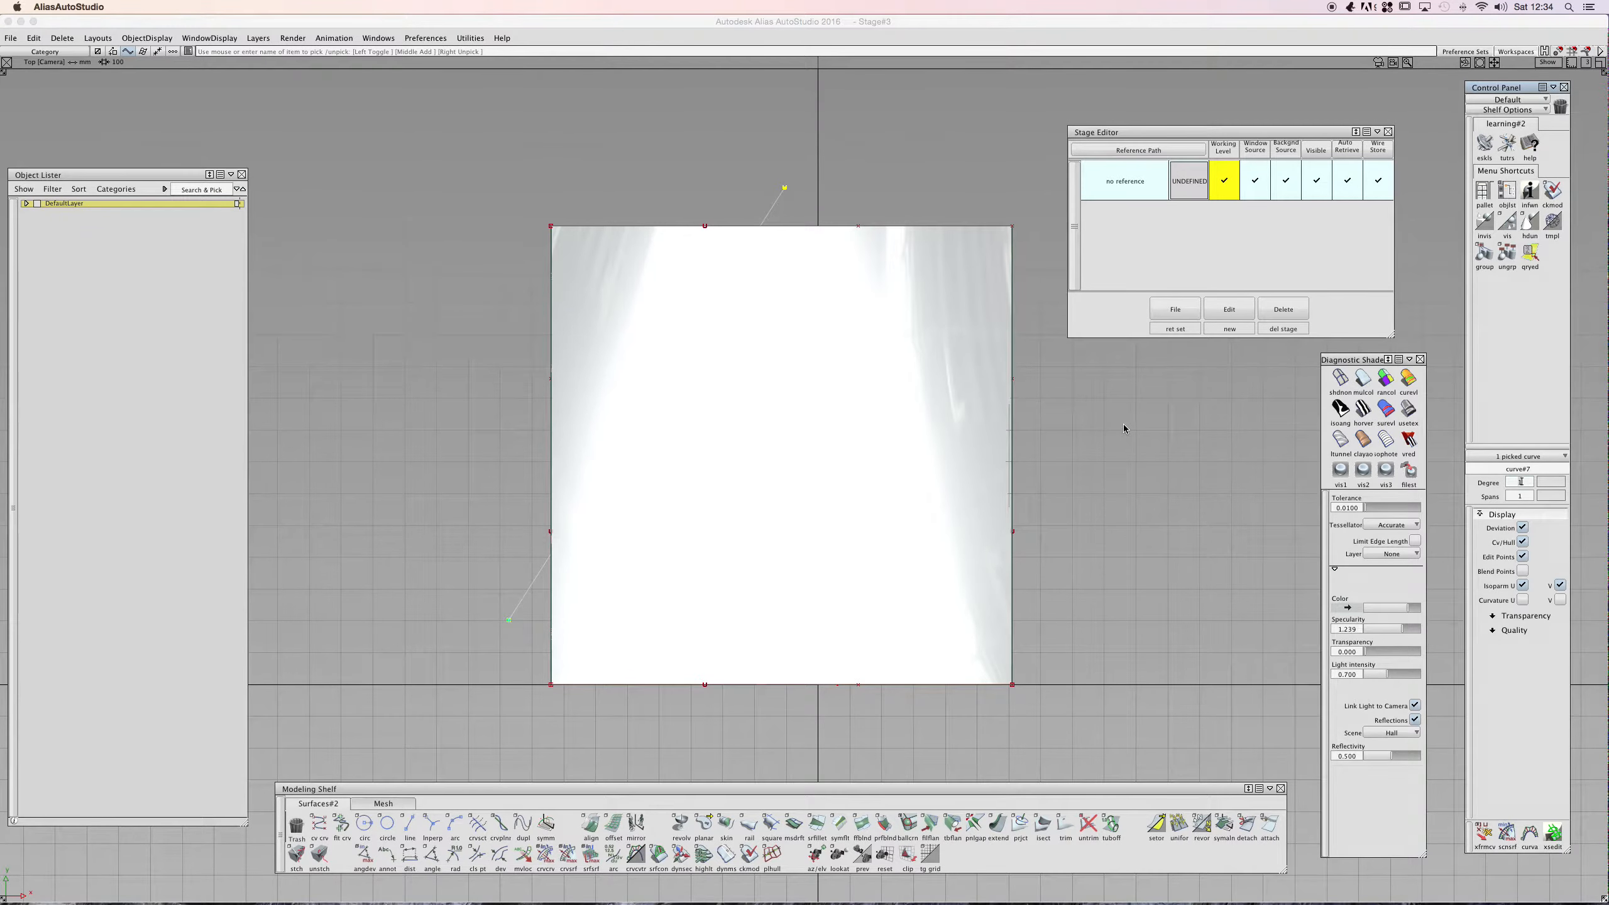
type("3")
key("Return")
- Project the diagonal curve onto the surface along the Z axis
left_click(650, 389)
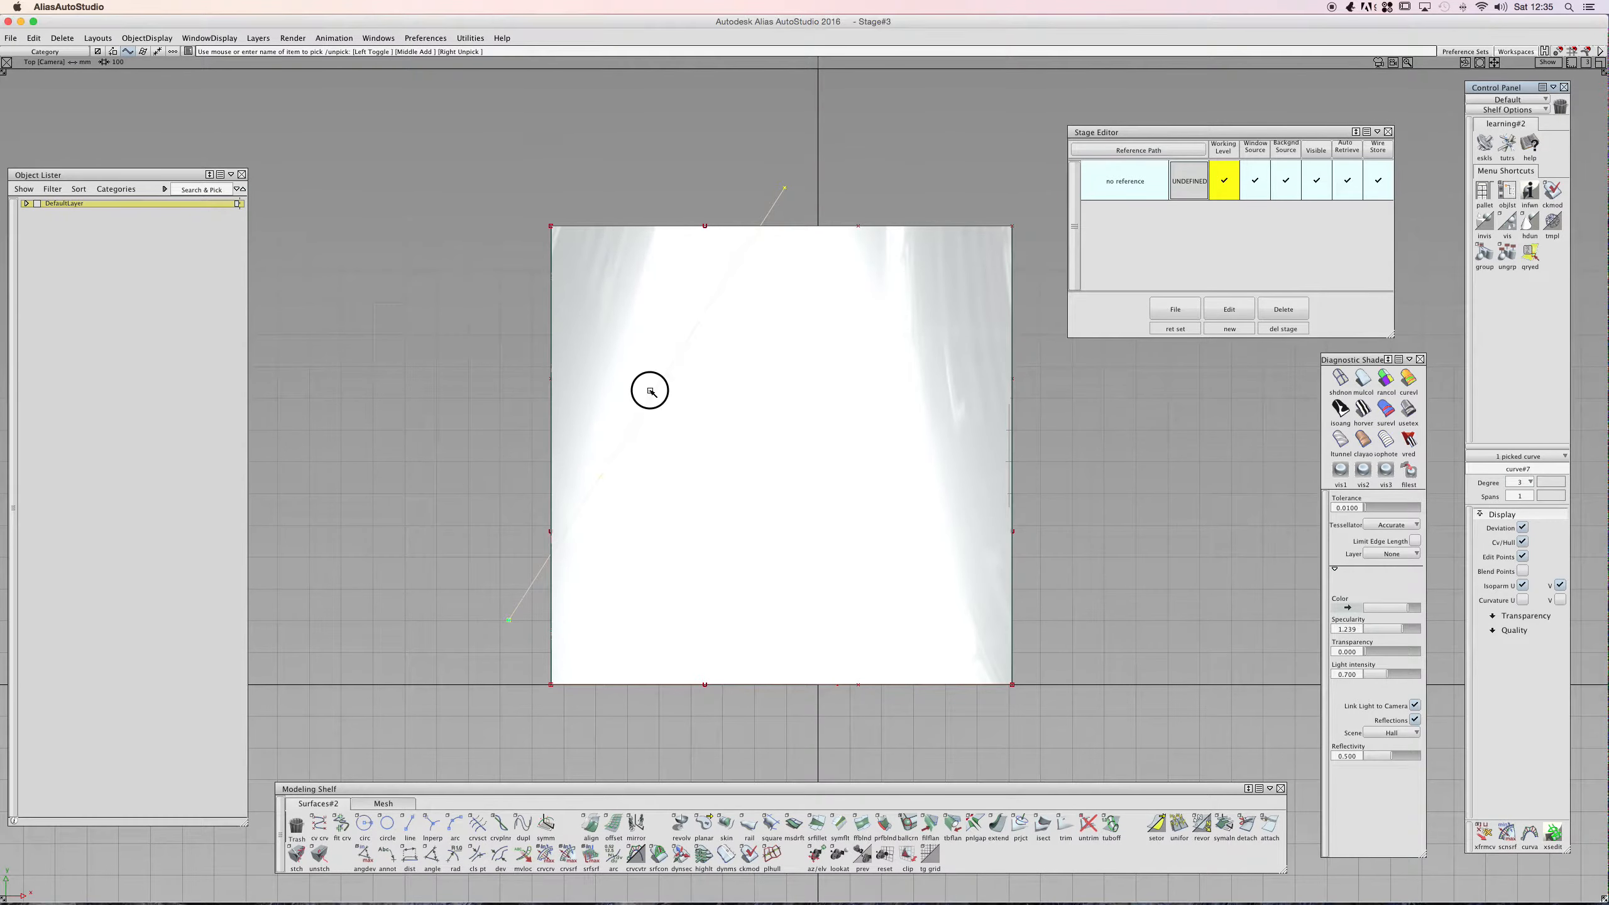
left_click_drag(804, 365, 672, 338, "alt+shift")
left_click(694, 371)
left_click(517, 433)
middle_click_drag(464, 270, 458, 286)
left_click_drag(457, 286, 481, 291)
left_click_drag(660, 375, 624, 378, "ctrl+shift")
left_click(671, 590)
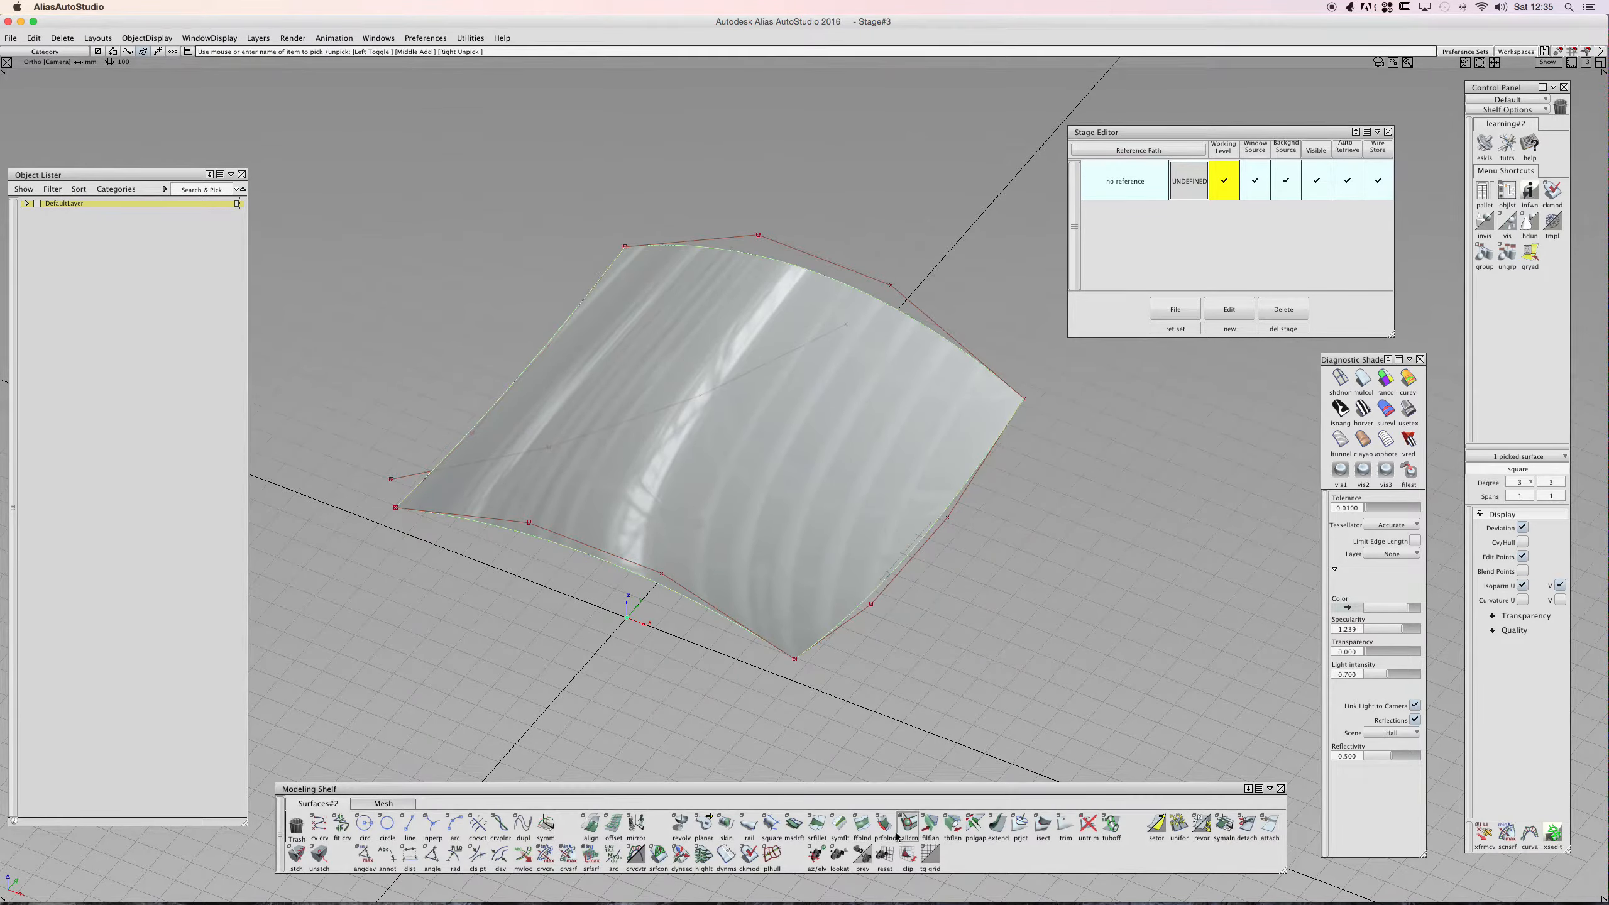
double_click(1021, 833)
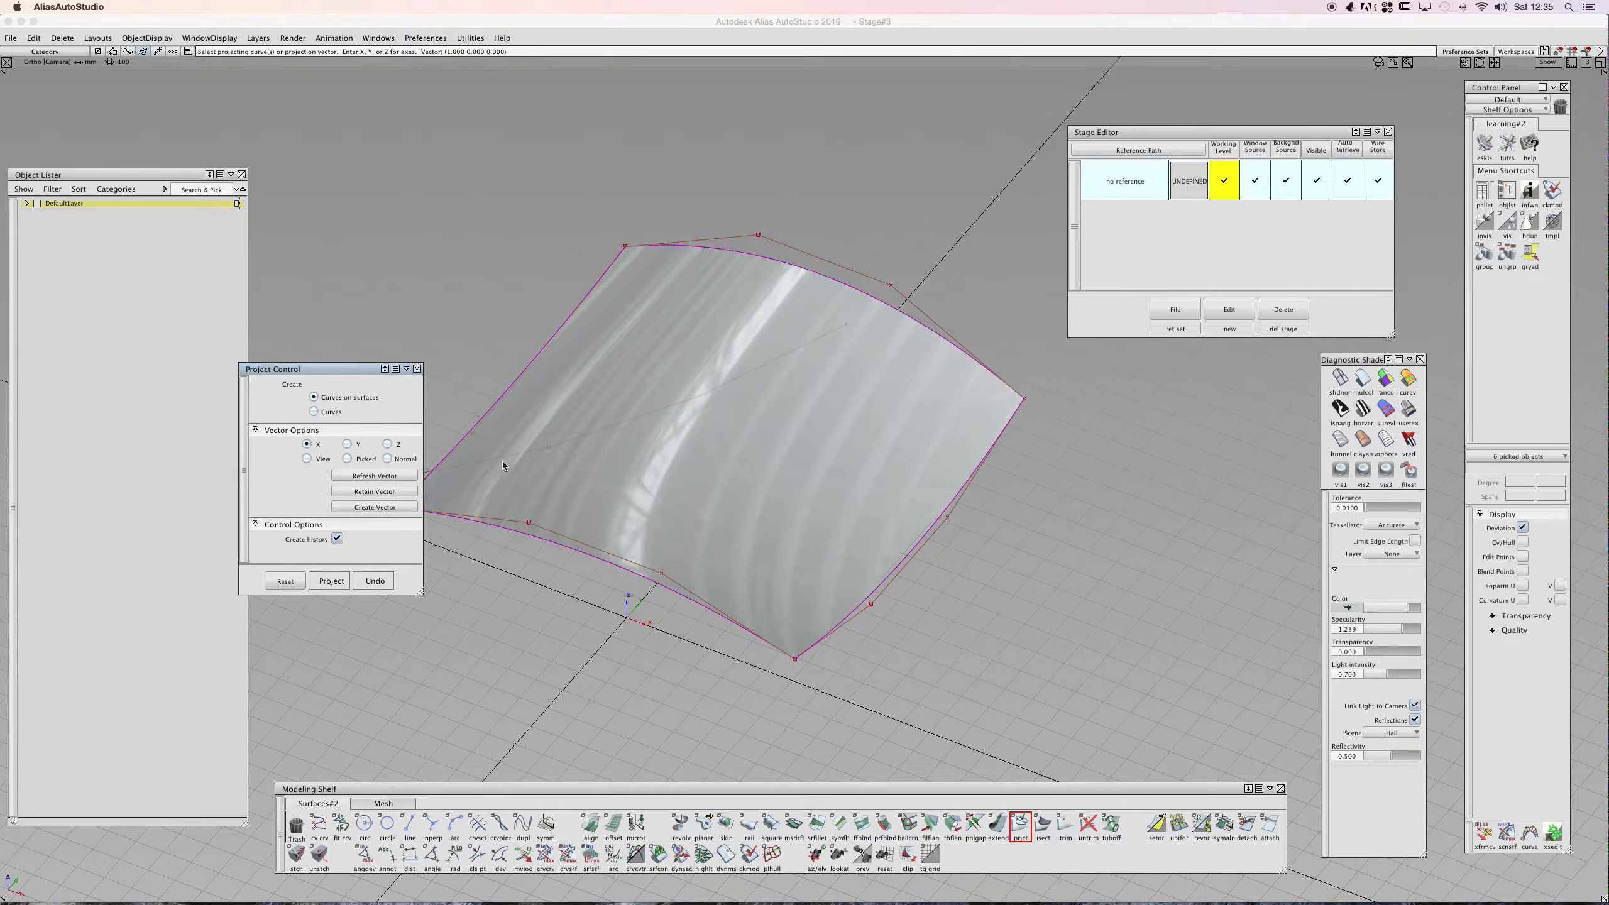
left_click(566, 464)
left_click_drag(728, 407, 734, 382, "ctrl+shift")
mouse_move(672, 323)
left_mouse_down("alt+shift")
mouse_move(757, 271)
mouse_move(557, 280)
mouse_move(589, 313)
mouse_move(930, 402)
mouse_move(859, 450)
mouse_move(688, 317)
left_mouse_up("alt+shift")
right_click_drag(687, 316, 739, 309, "alt+shift")
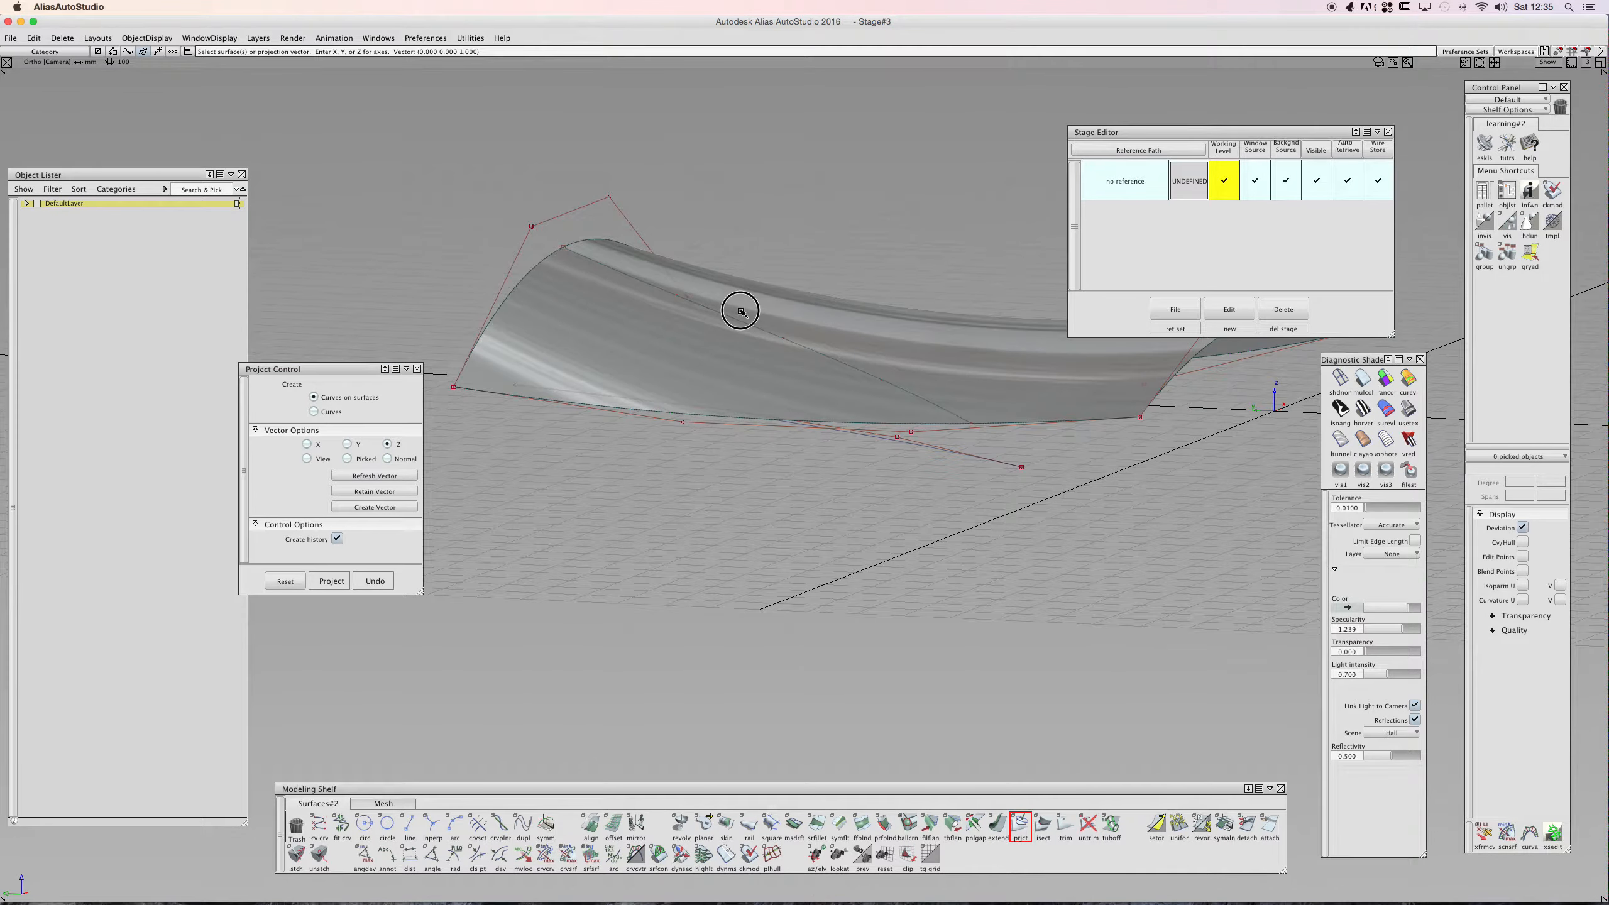
left_click_drag(740, 310, 720, 348, "ctrl+shift")
left_click(761, 321)
left_click(704, 363)
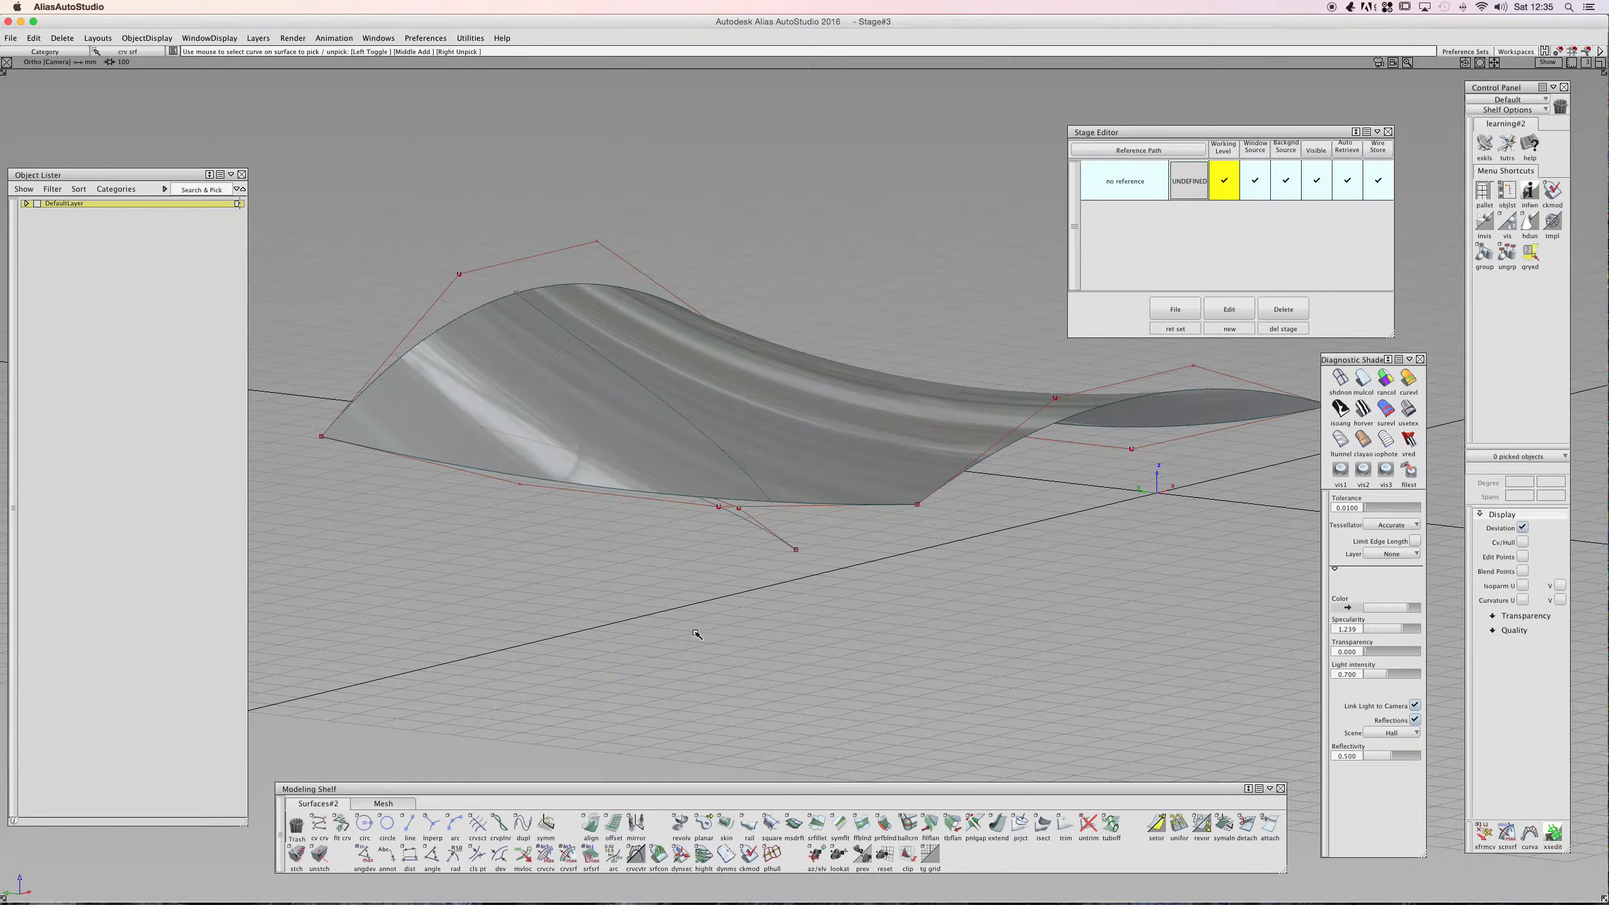
- Orbit around the surface to inspect the projected curve
left_click_drag(718, 404, 564, 360, "alt+shift")
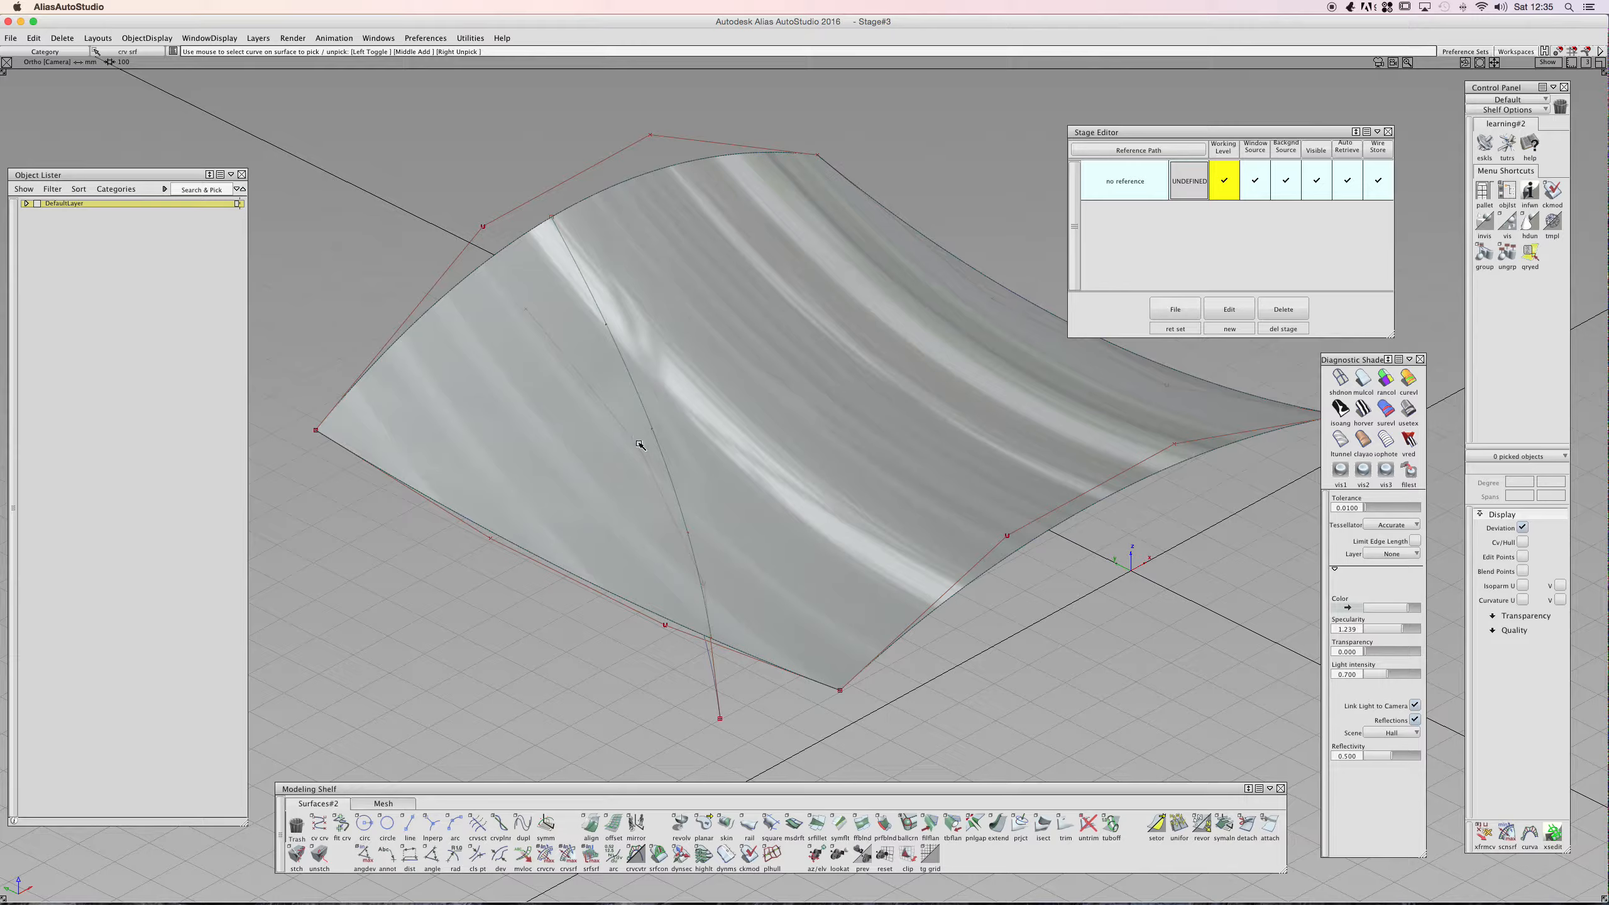
left_click_drag(683, 593, 586, 600, "alt+shift")
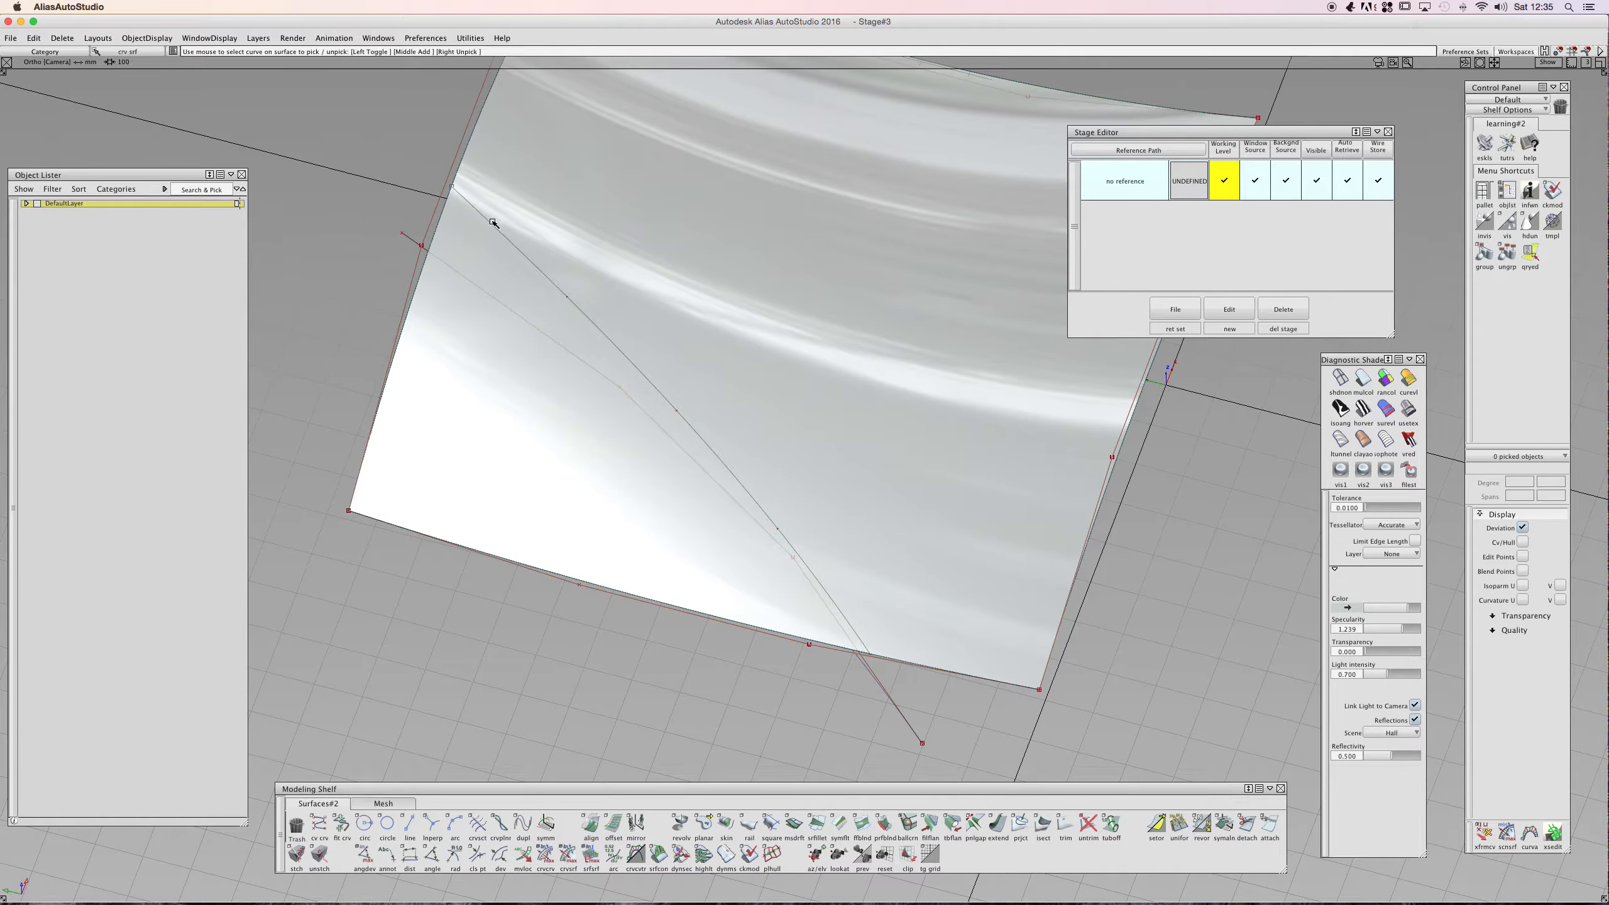
left_click_drag(694, 449, 554, 449, "alt+shift")
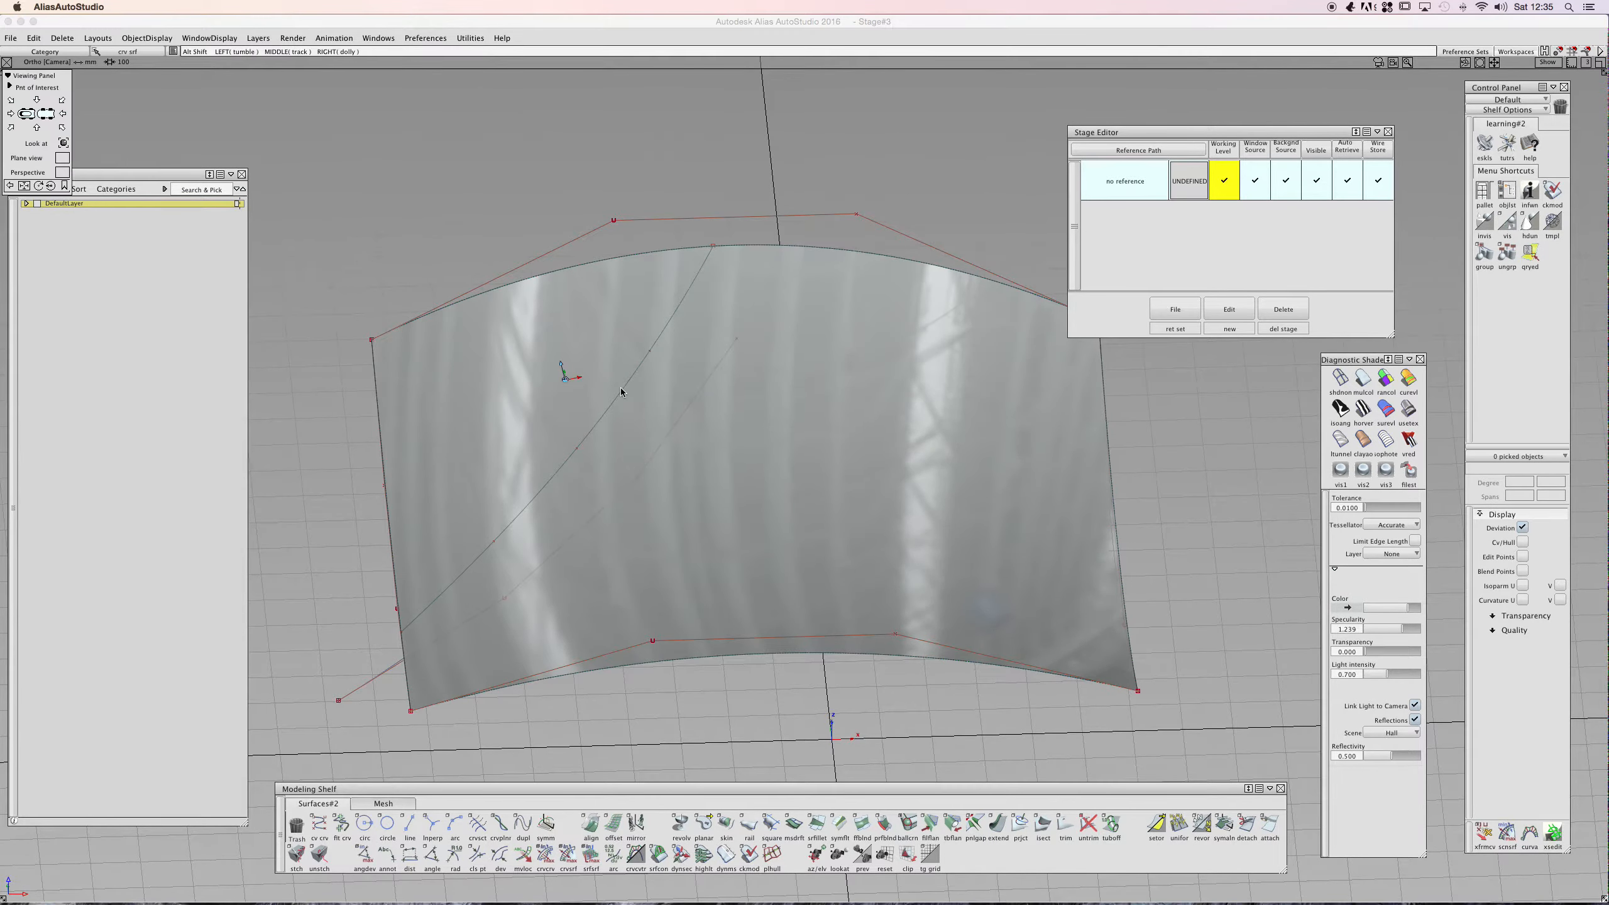
mouse_move(621, 383)
left_mouse_down("alt+shift")
mouse_move(658, 460)
mouse_move(436, 410)
mouse_move(783, 672)
mouse_move(840, 488)
mouse_move(829, 344)
mouse_move(744, 356)
left_mouse_up("alt+shift")
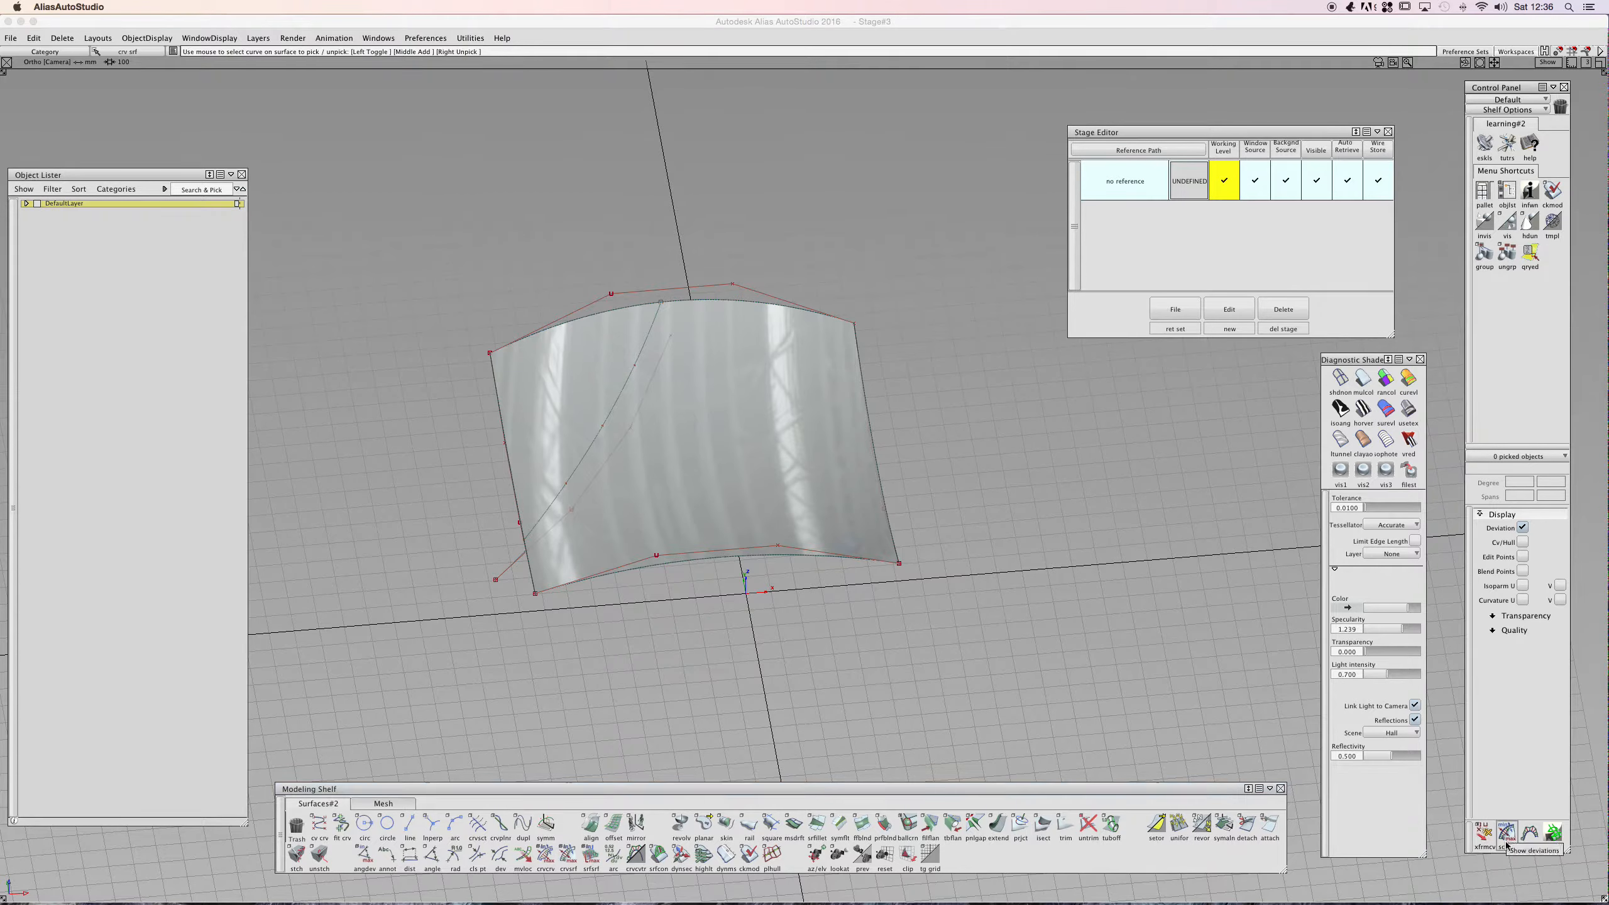
- Start the Move CV tool and pick the test surface to show its control vertices
mouse_move(1569, 857)
left_mouse_down()
mouse_move(1554, 797)
mouse_move(1562, 857)
left_mouse_up()
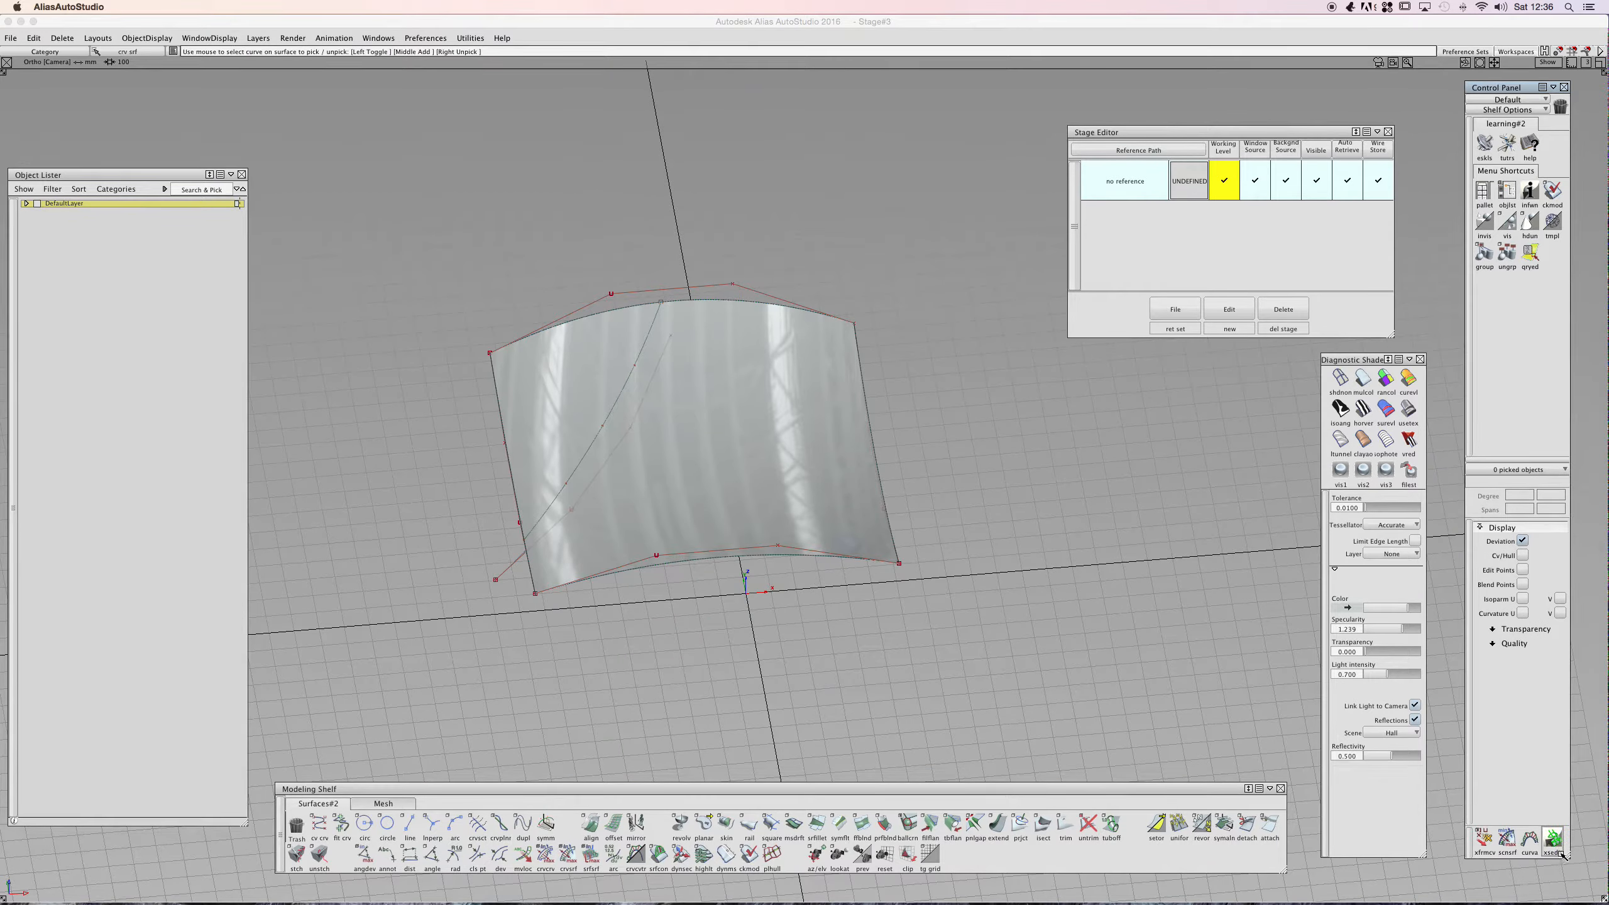
left_click(1484, 840)
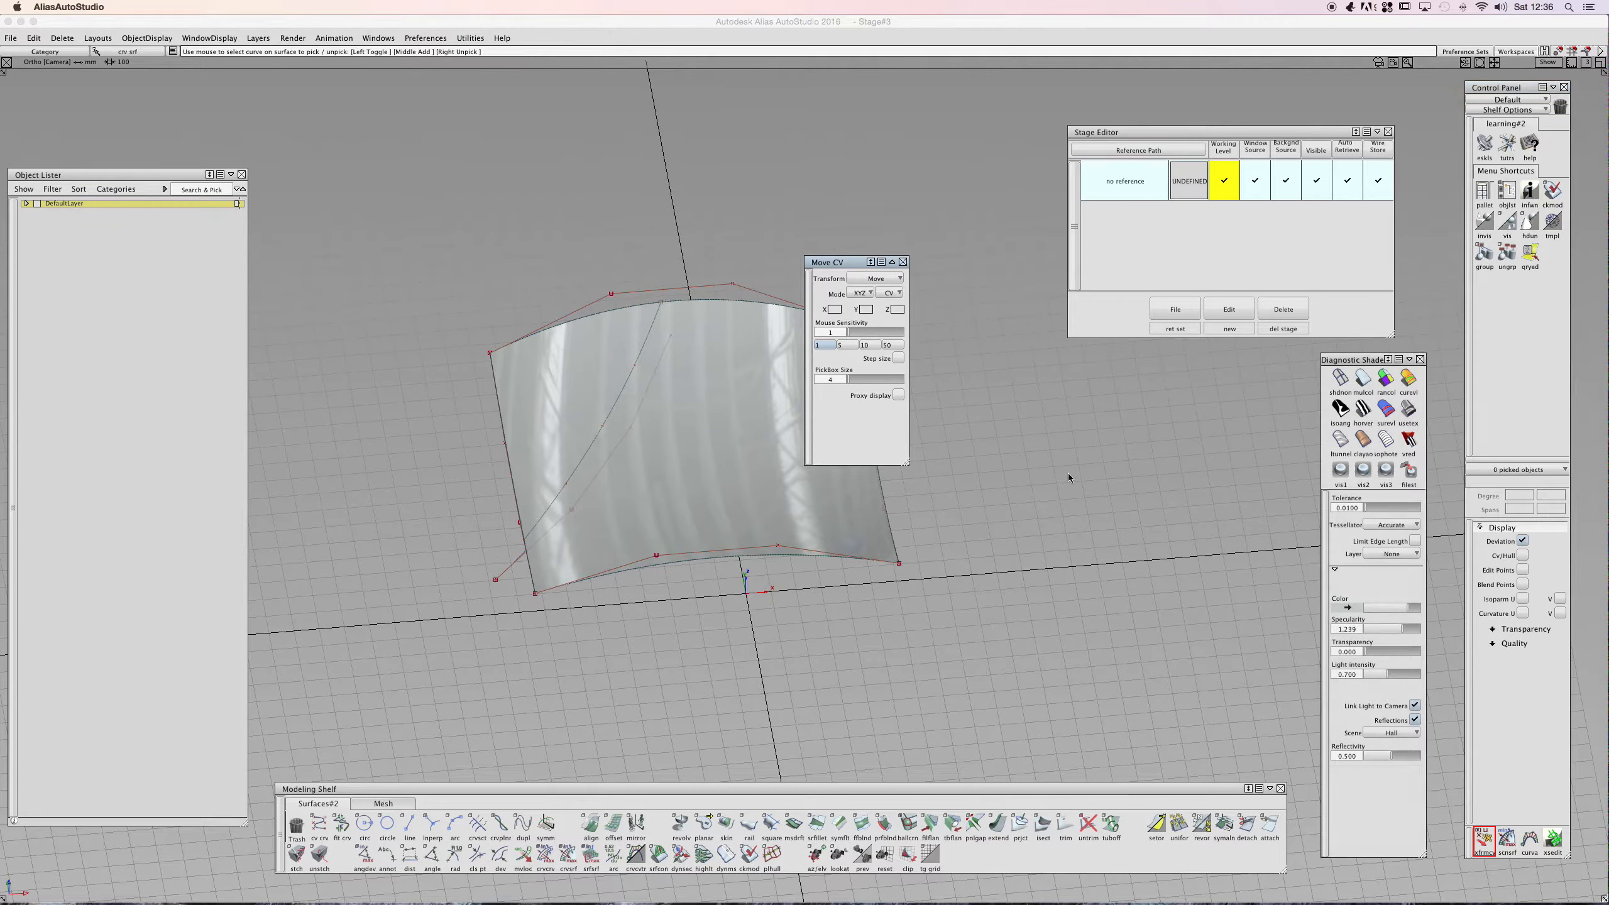
left_click_drag(839, 264, 320, 137)
left_click(563, 342)
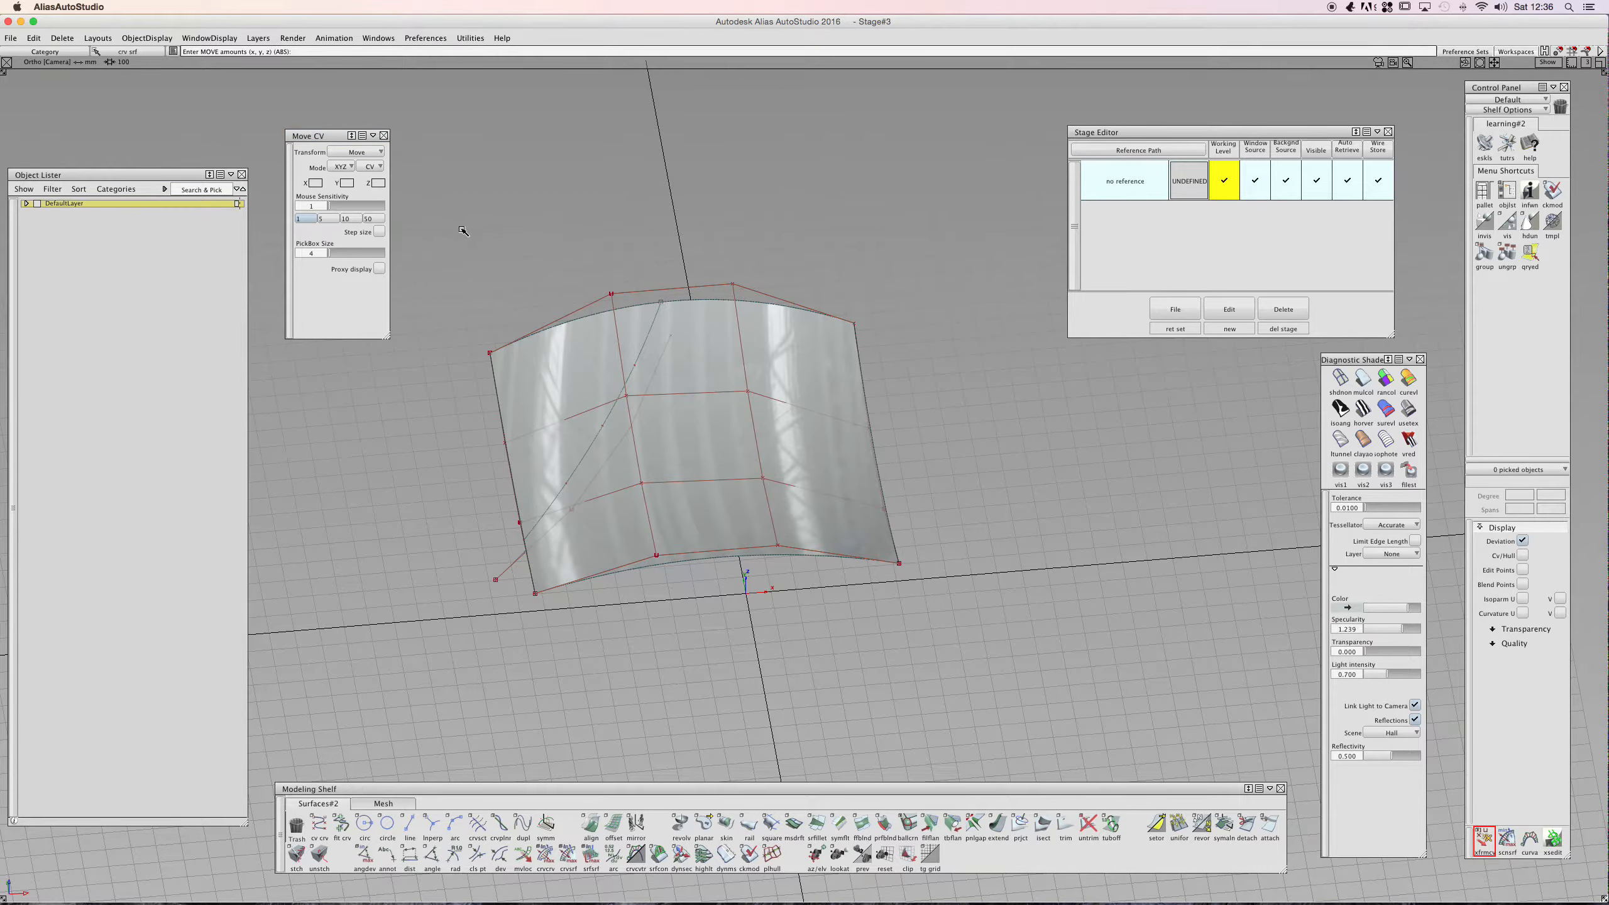
right_click(559, 249)
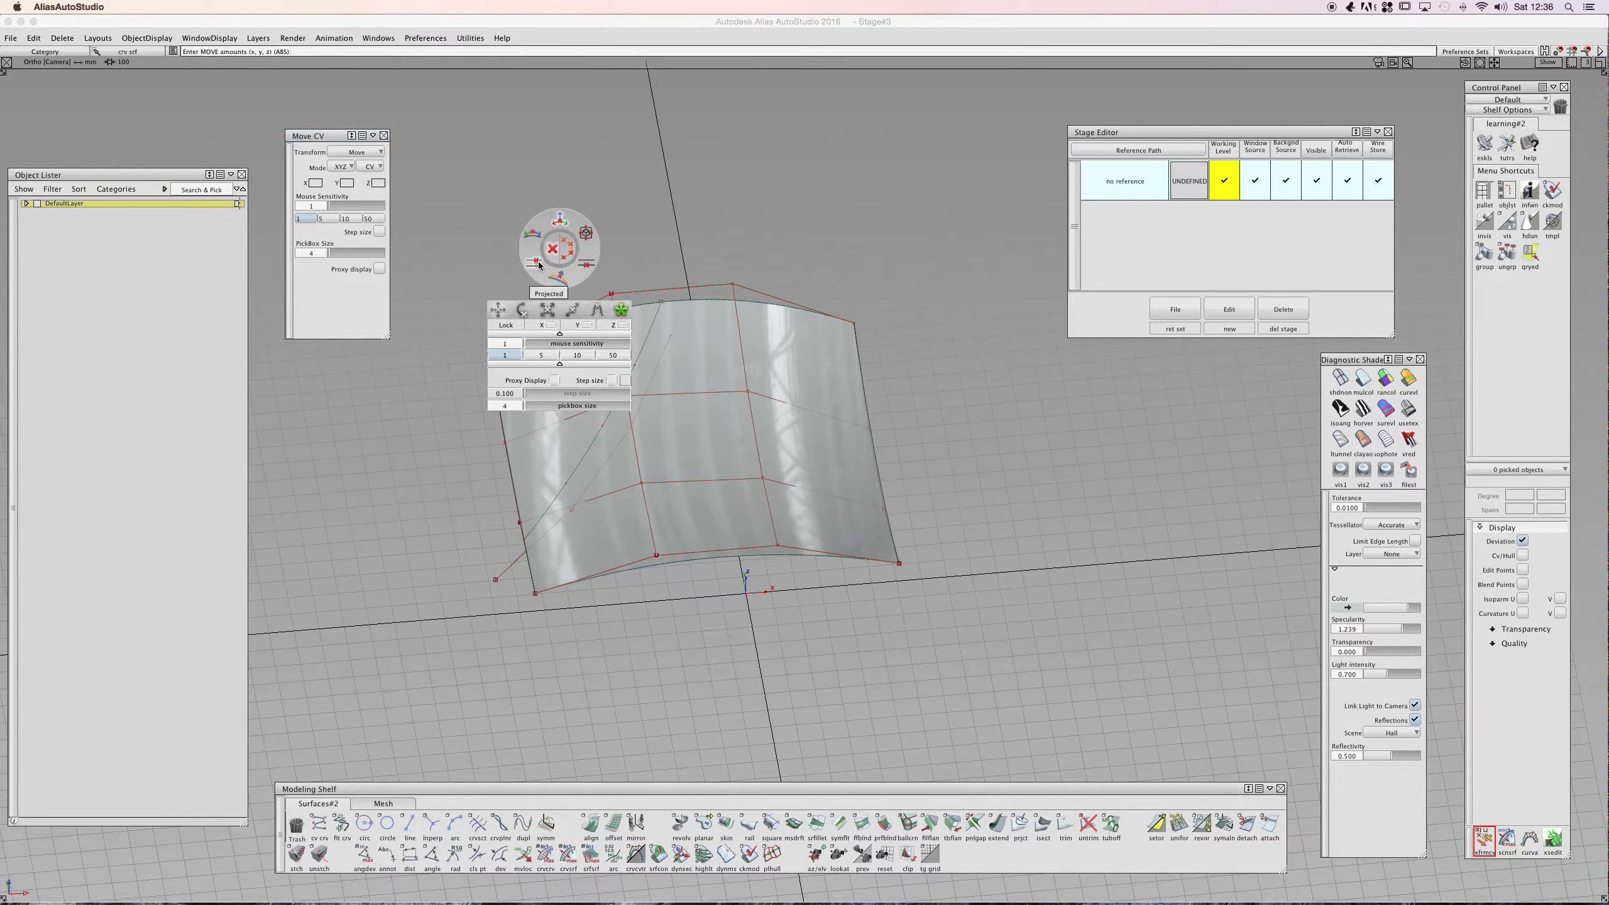
left_click(558, 223)
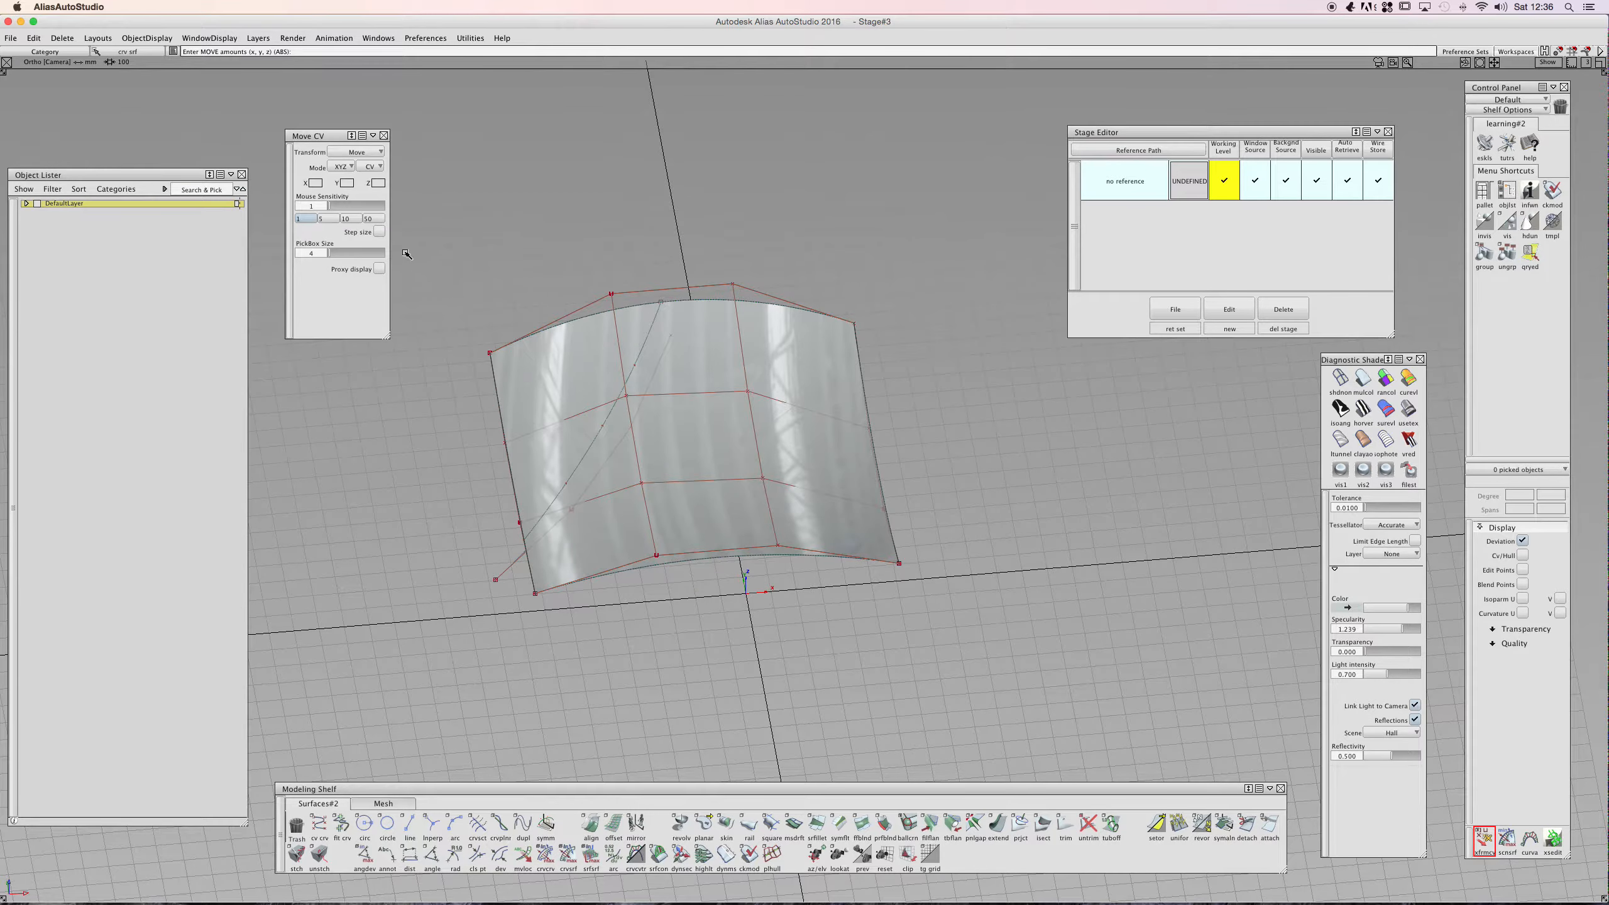
- Set the Move CV transform mode to Move and pick the projected curve
left_click(366, 152)
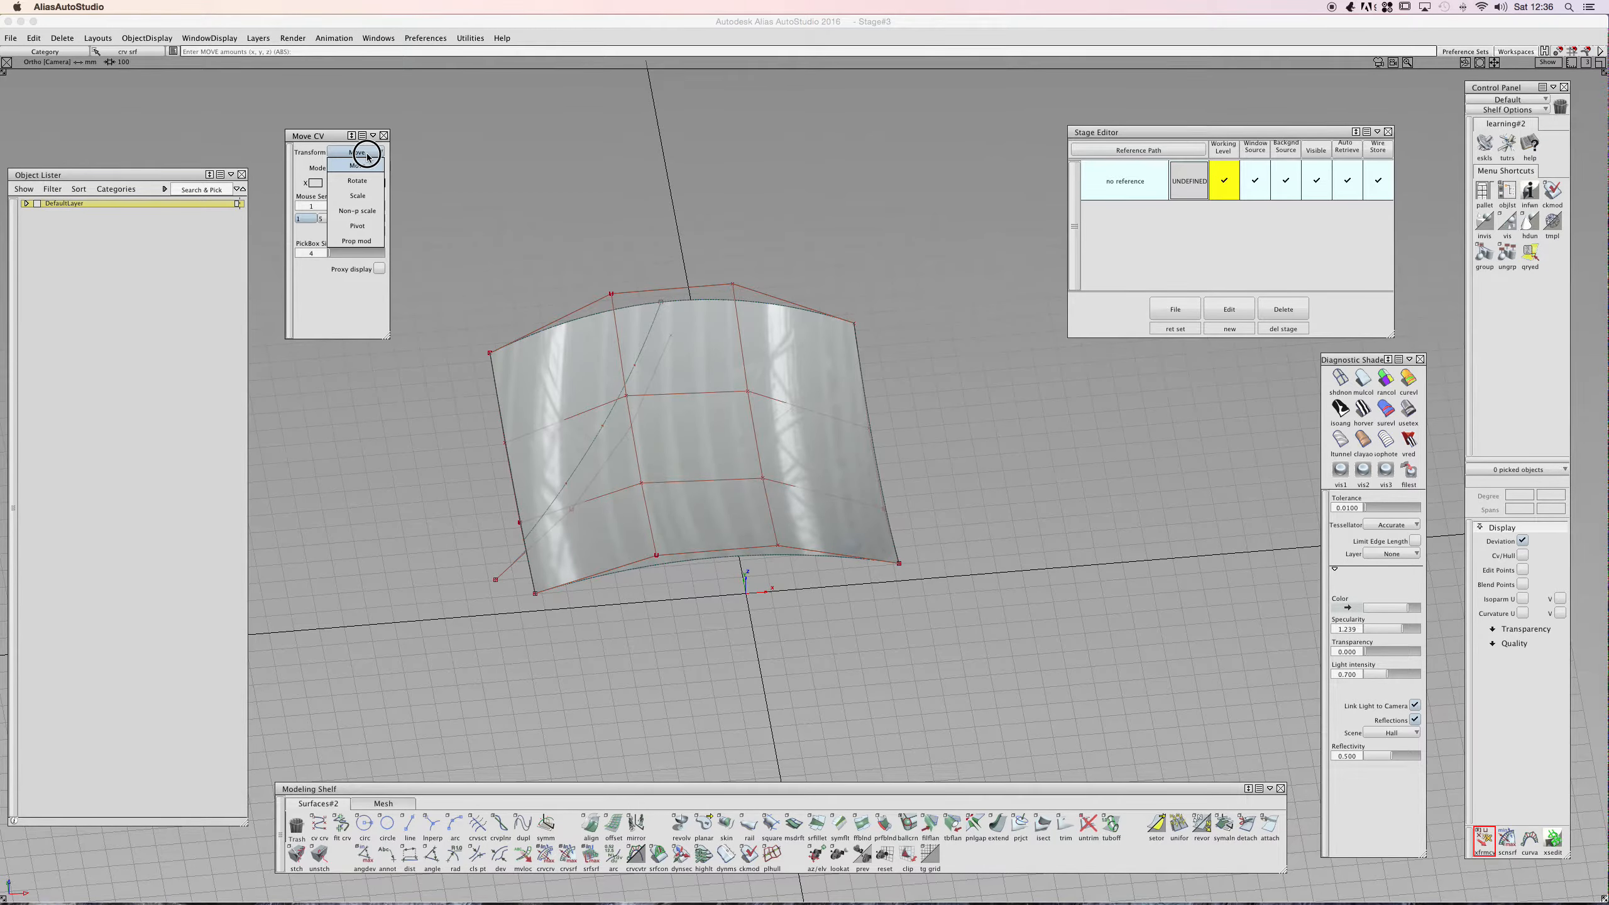
left_click(366, 163)
left_click_drag(496, 419, 541, 420, "ctrl+shift")
left_click_drag(520, 426, 486, 457)
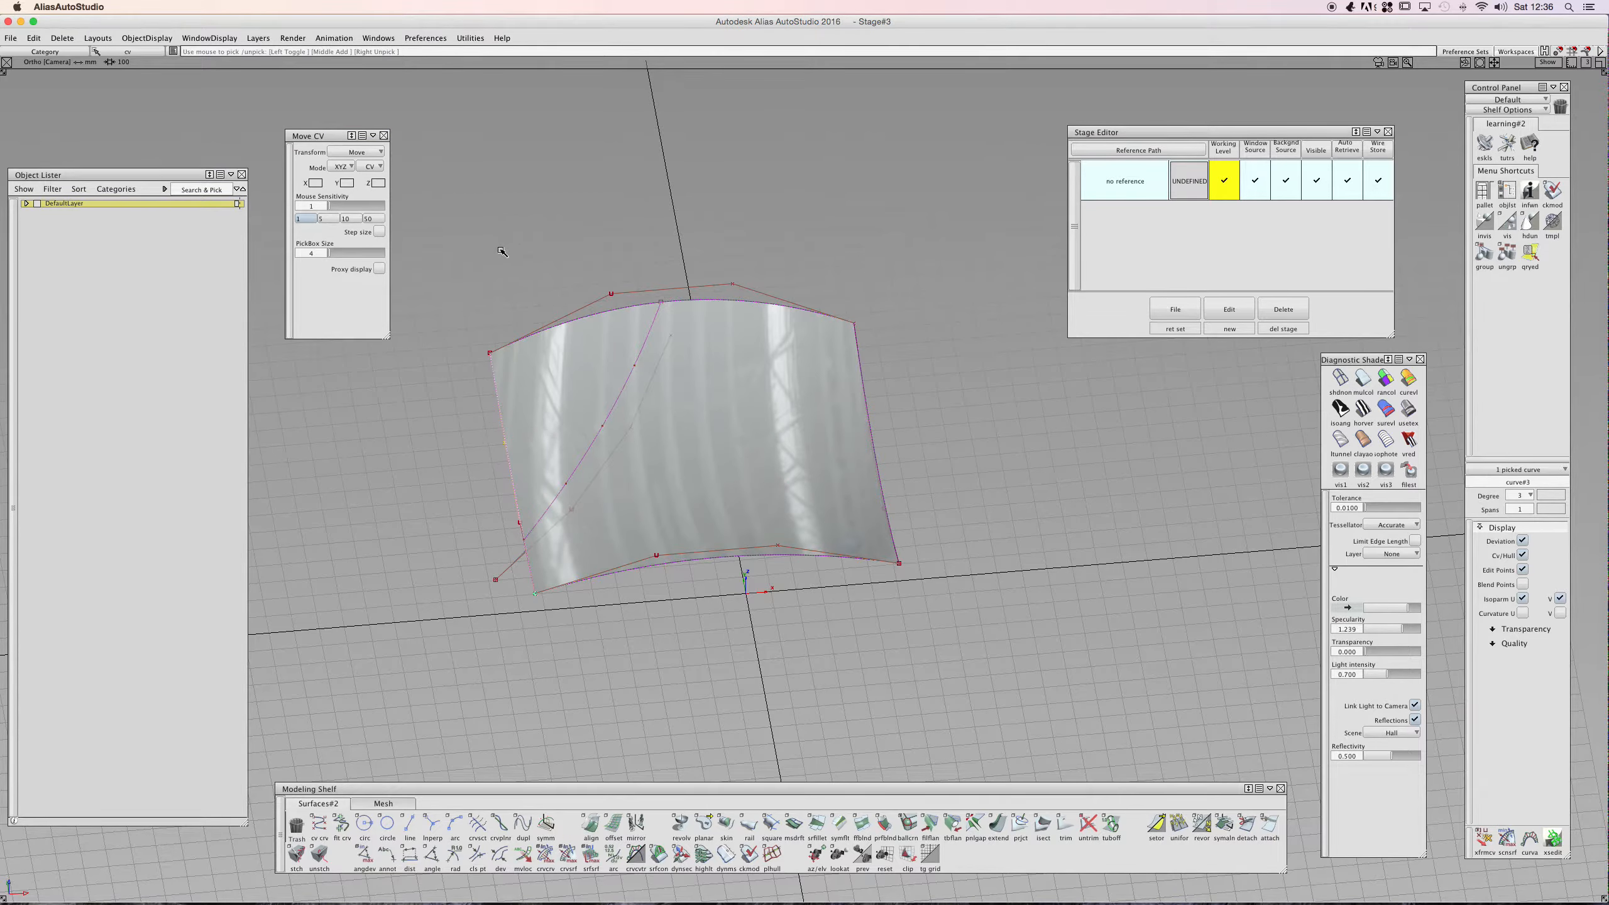
left_click_drag(612, 385, 829, 280, "alt+shift")
double_click(321, 137)
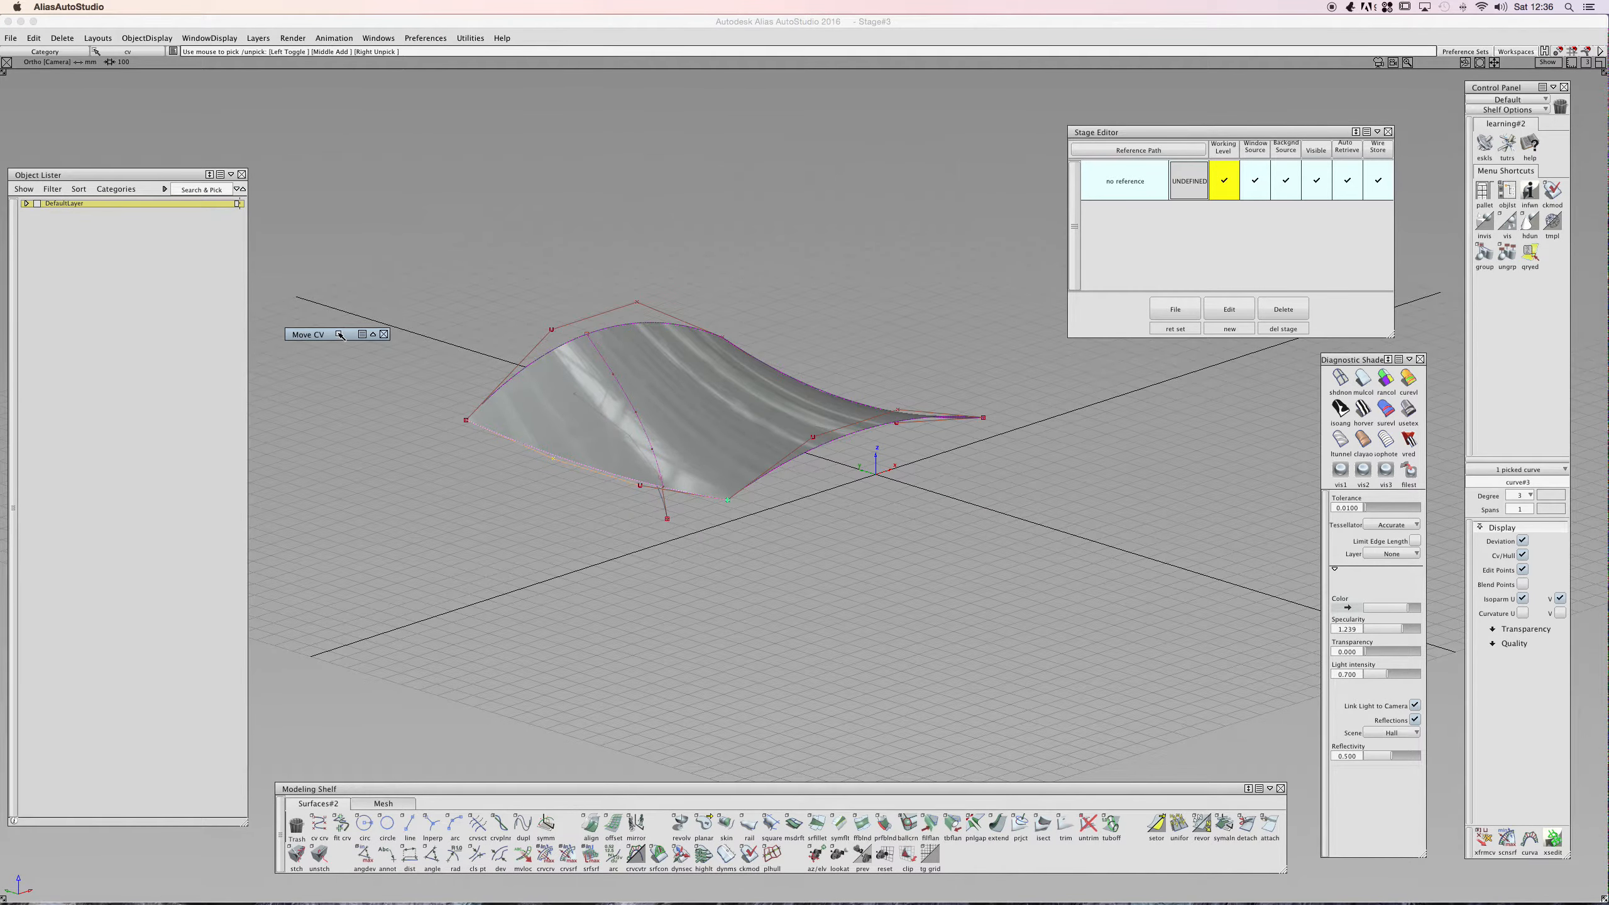
double_click(341, 332)
- Select the surface and restart the transform tool on it
left_click(722, 230)
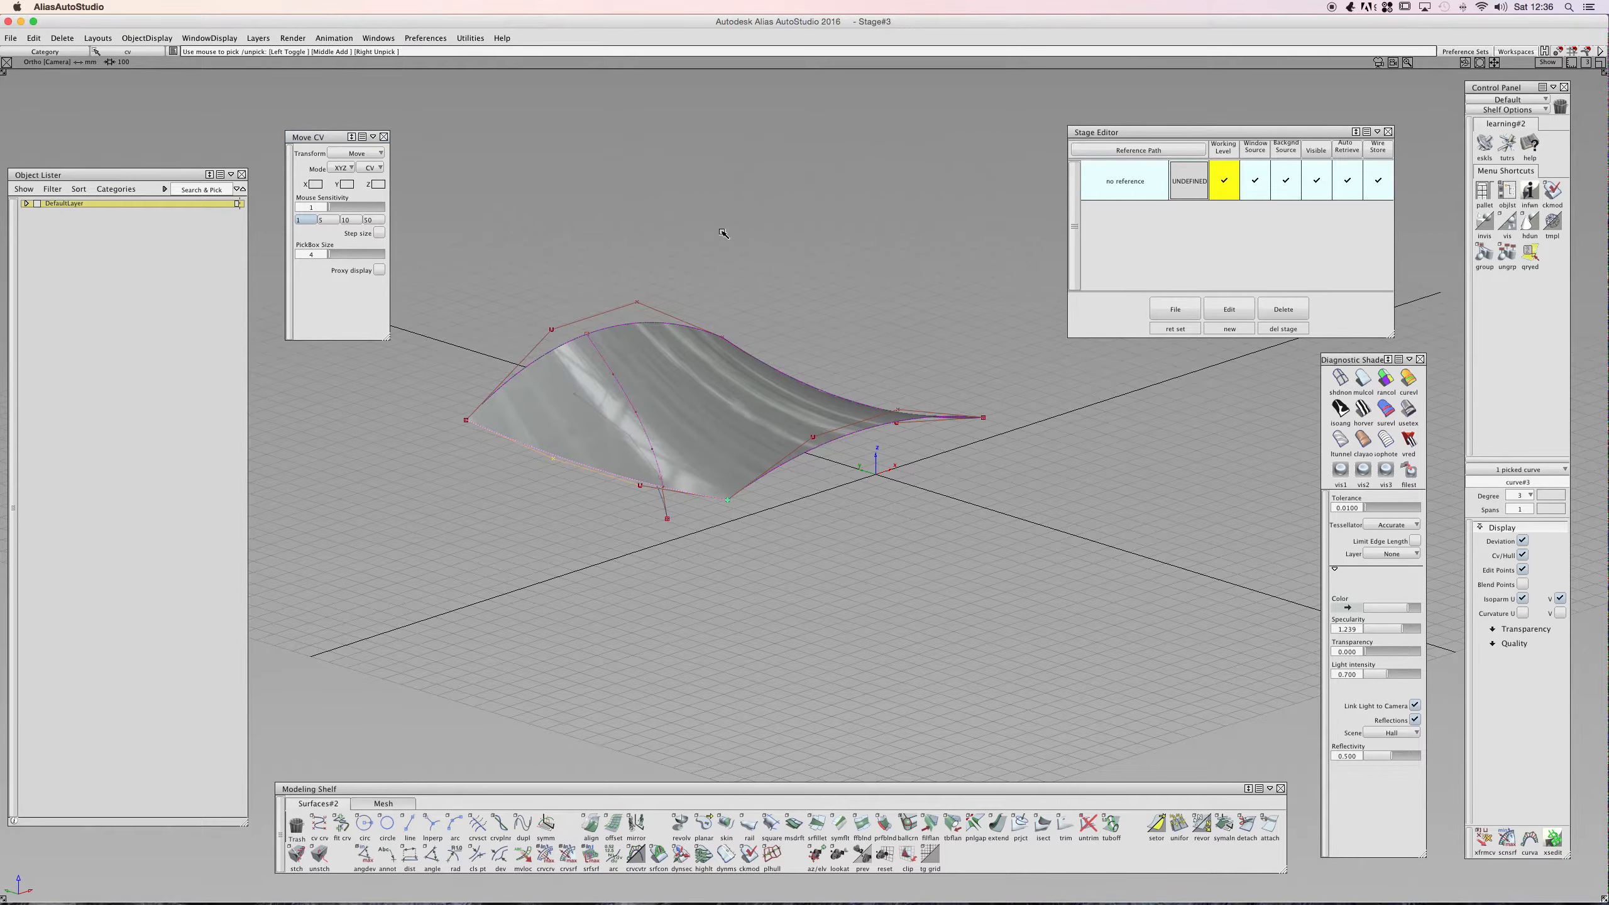
left_click(835, 380)
mouse_move(658, 406)
left_mouse_down("ctrl+shift")
mouse_move(638, 429)
mouse_move(657, 437)
left_mouse_up("ctrl+shift")
left_click(652, 450)
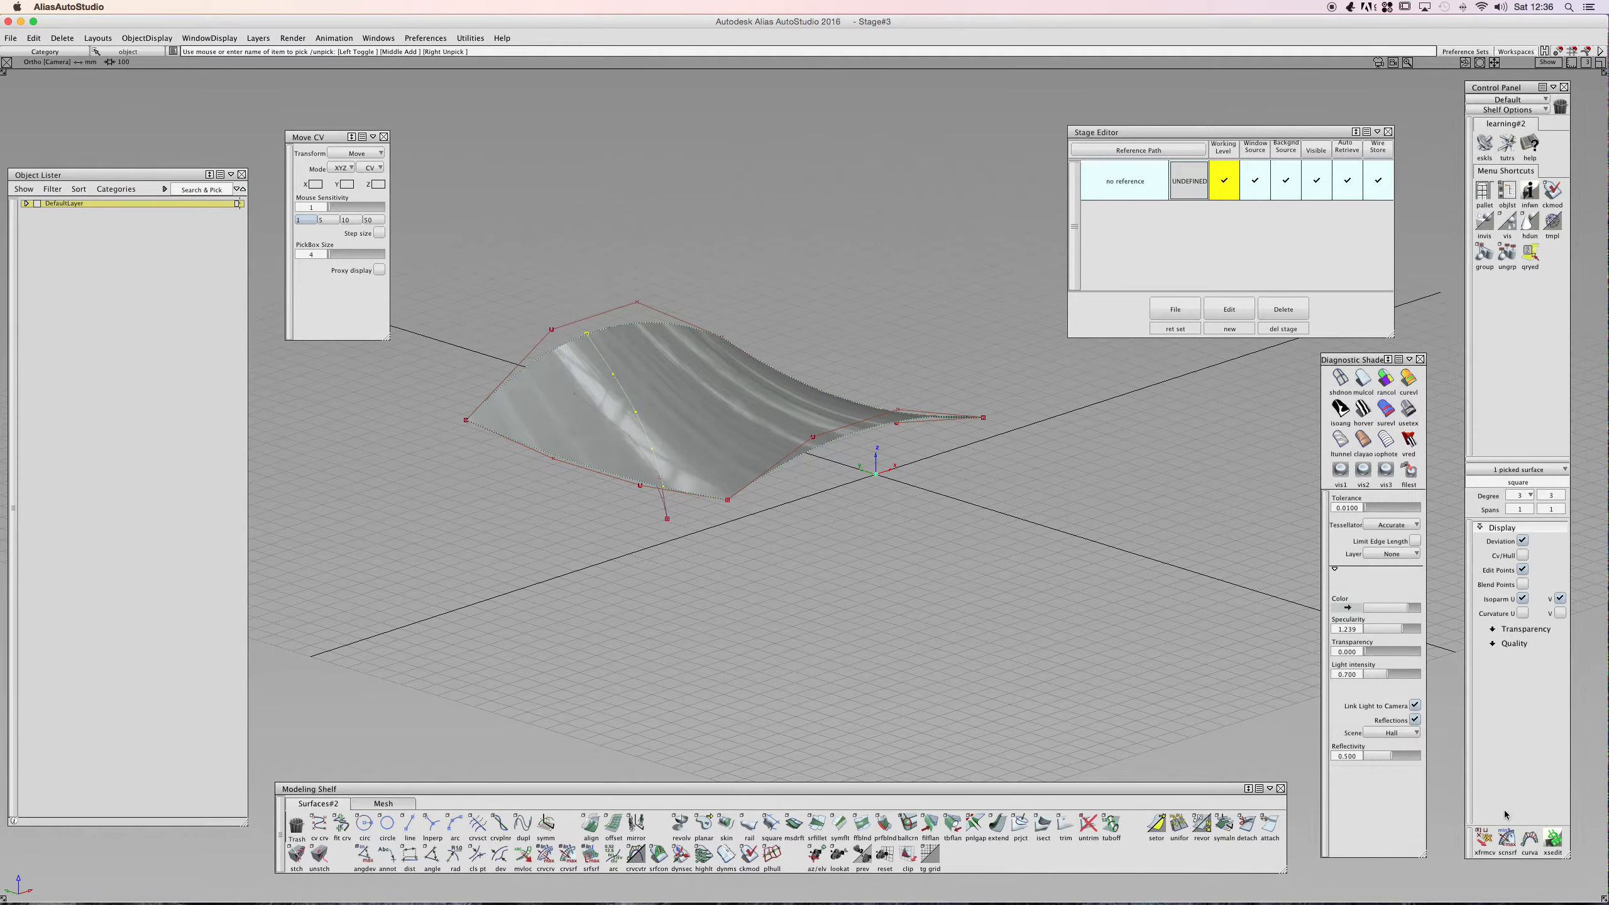
left_click(1483, 841)
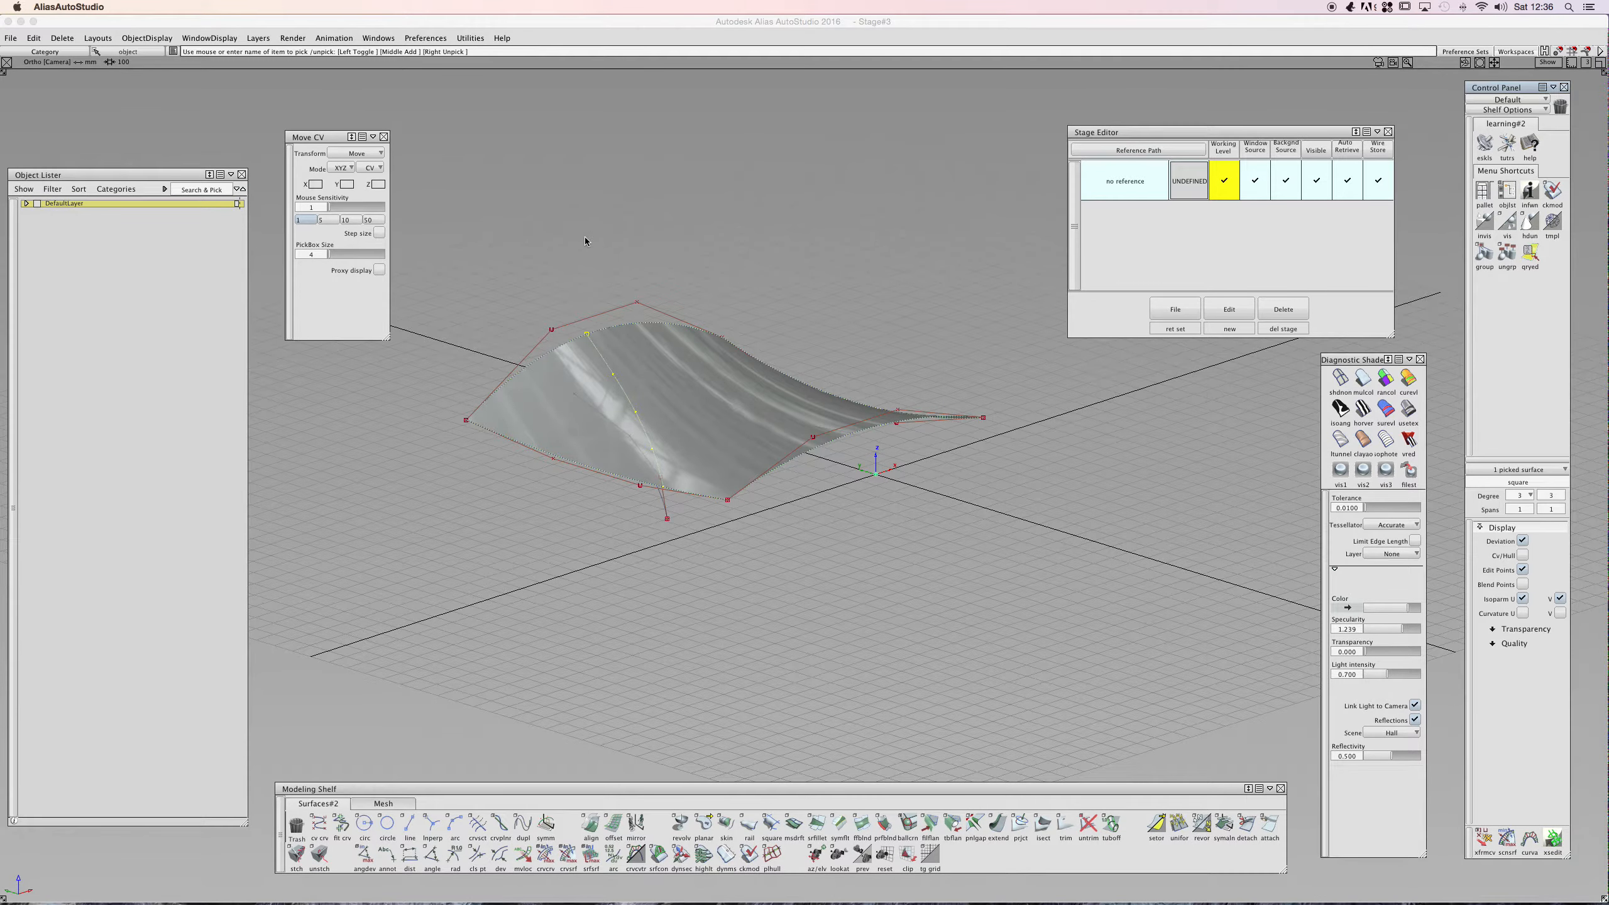
left_click(1480, 837)
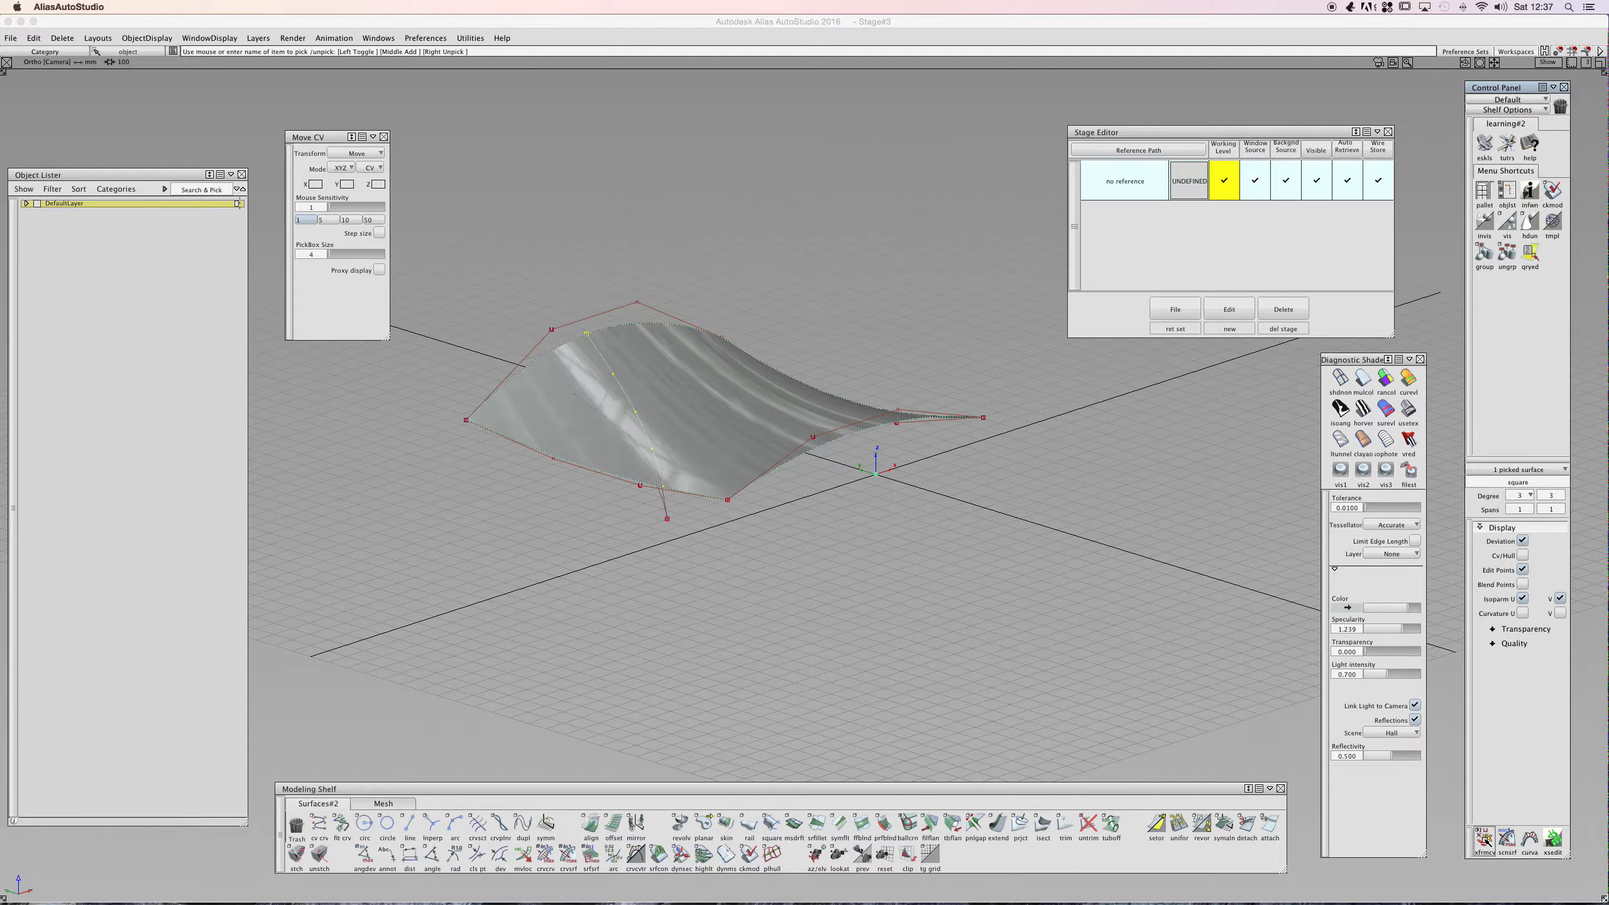
- Pick the projected curve on the surface for moving its CVs
left_click(787, 187)
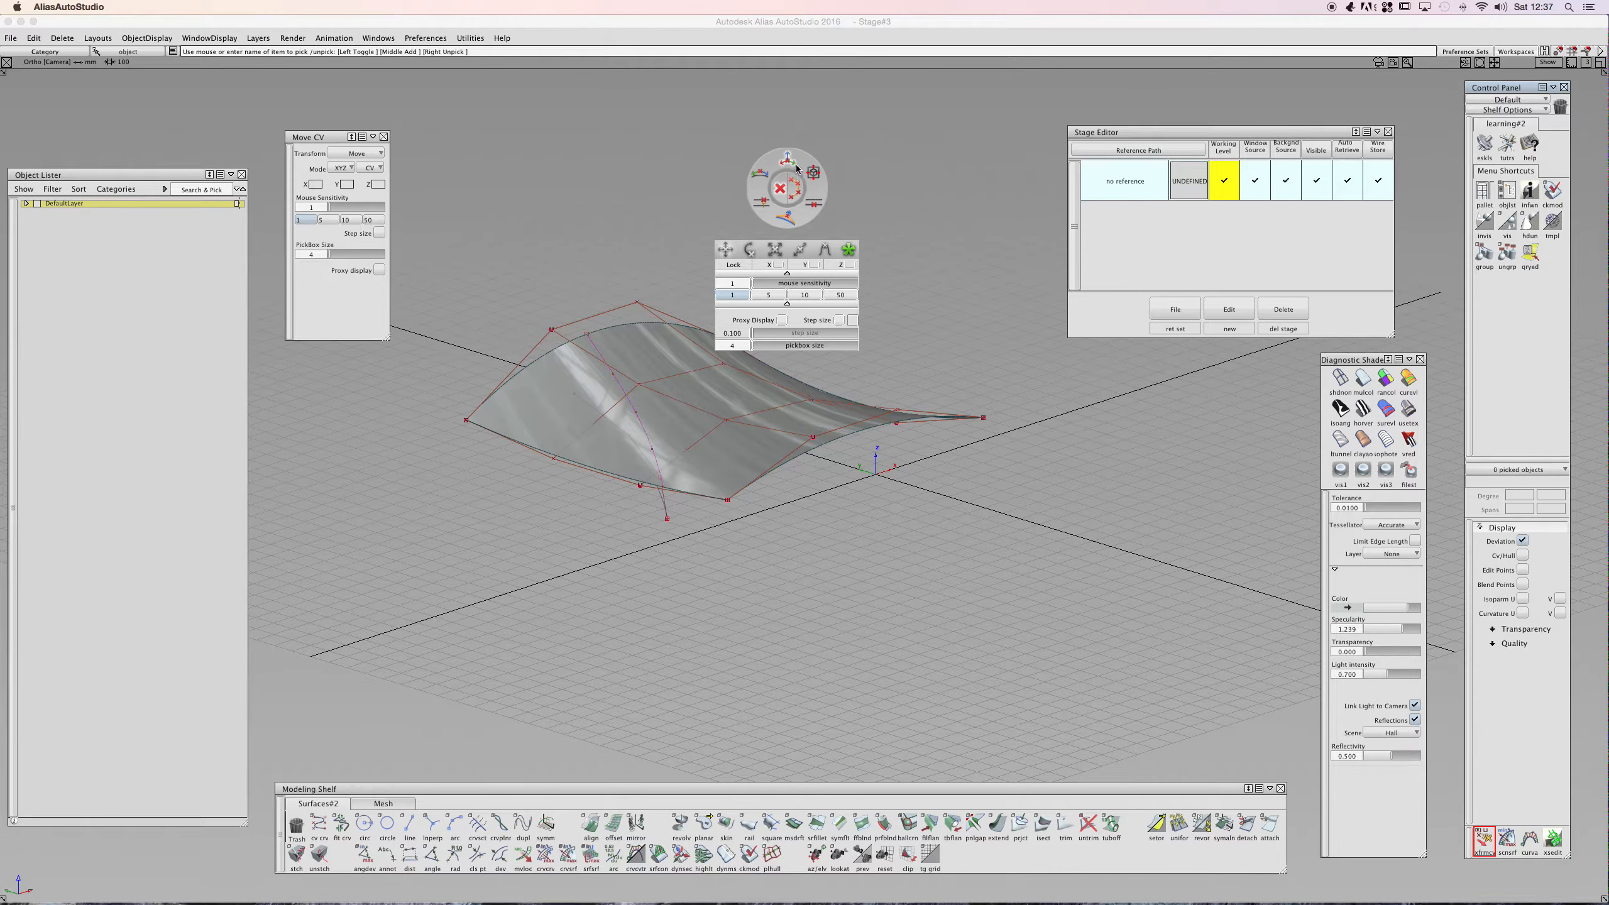
left_click(758, 191)
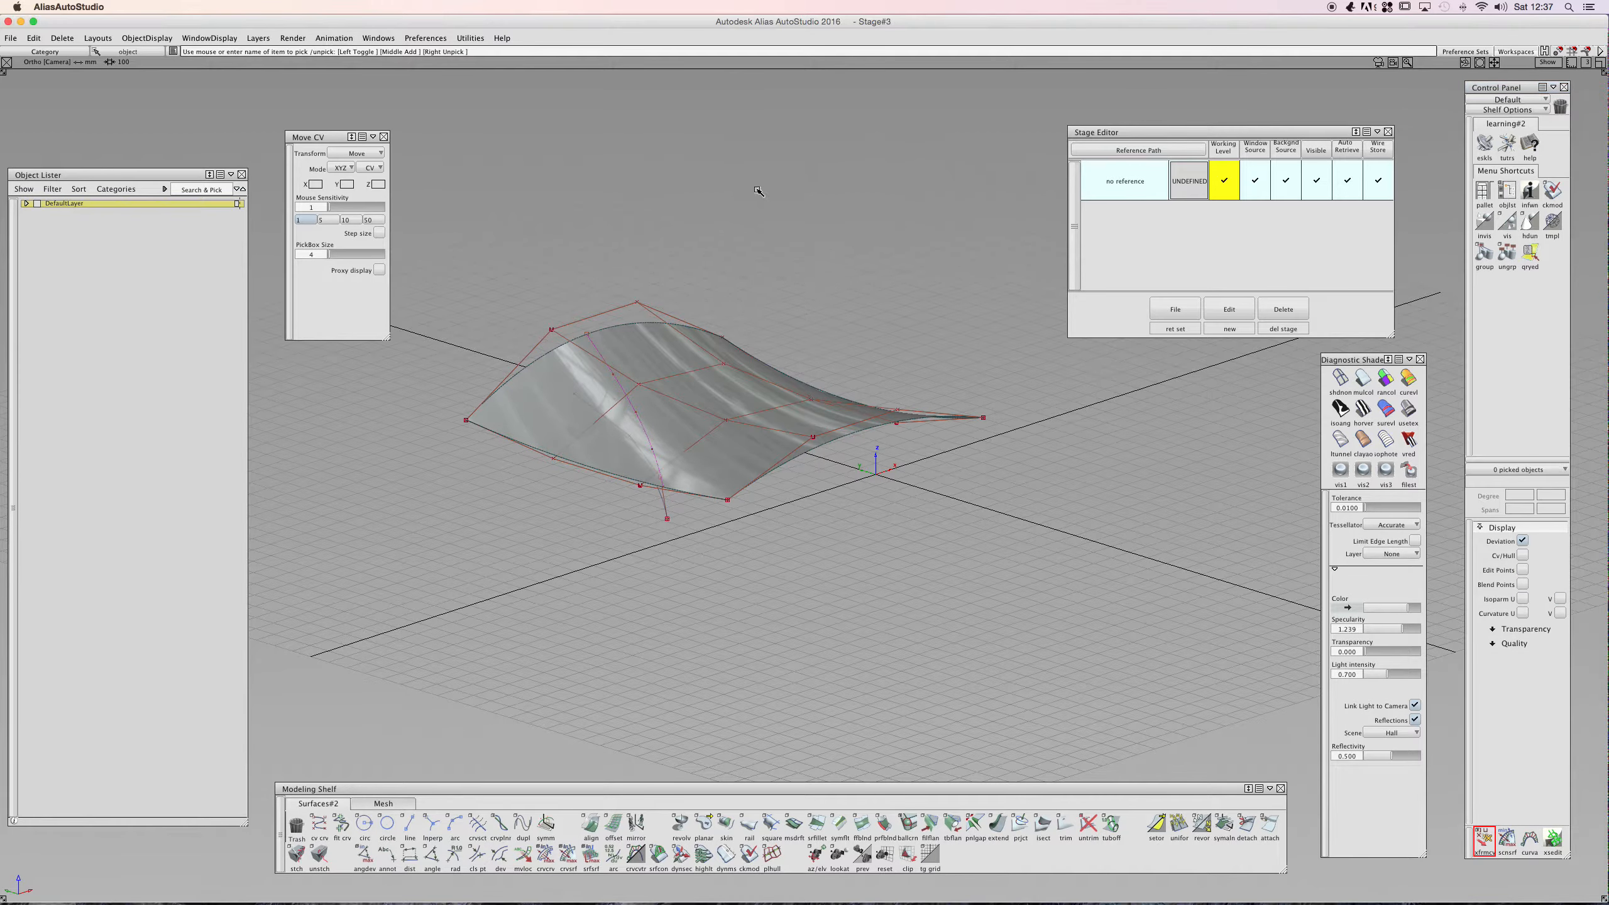
left_click(555, 458)
left_click(573, 482)
mouse_move(637, 439)
left_mouse_down("alt+shift")
mouse_move(654, 396)
mouse_move(628, 298)
mouse_move(628, 478)
mouse_move(573, 505)
mouse_move(657, 413)
mouse_move(640, 413)
left_mouse_up("alt+shift")
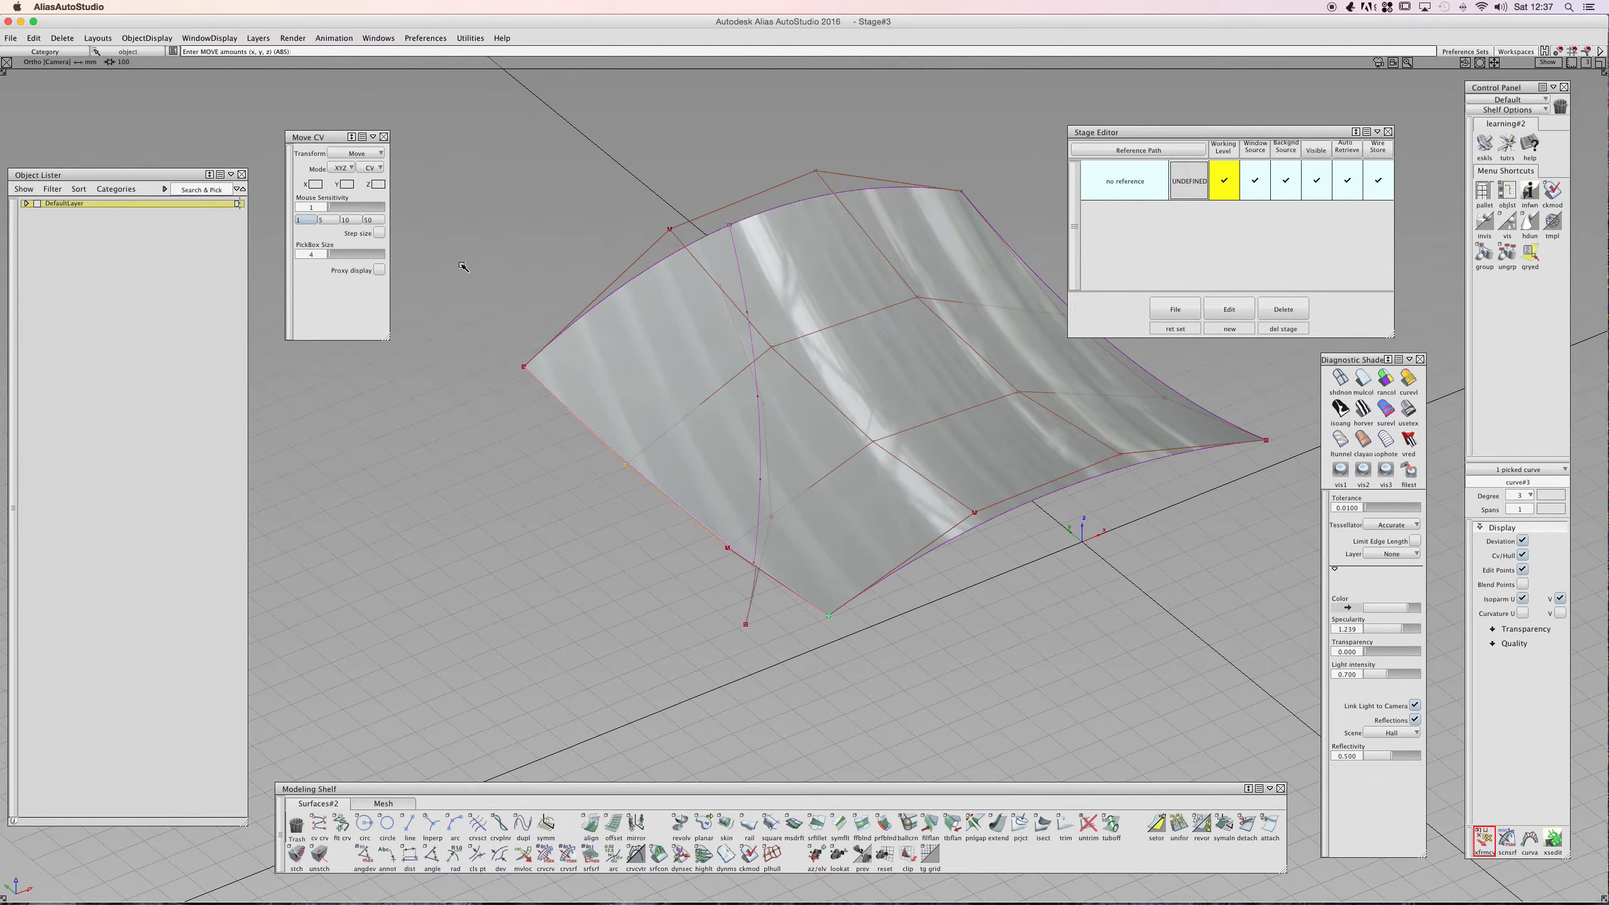
- Try to move the projected curve's CVs in negative Z with the Move CV tool
left_click(379, 270)
left_click(379, 268)
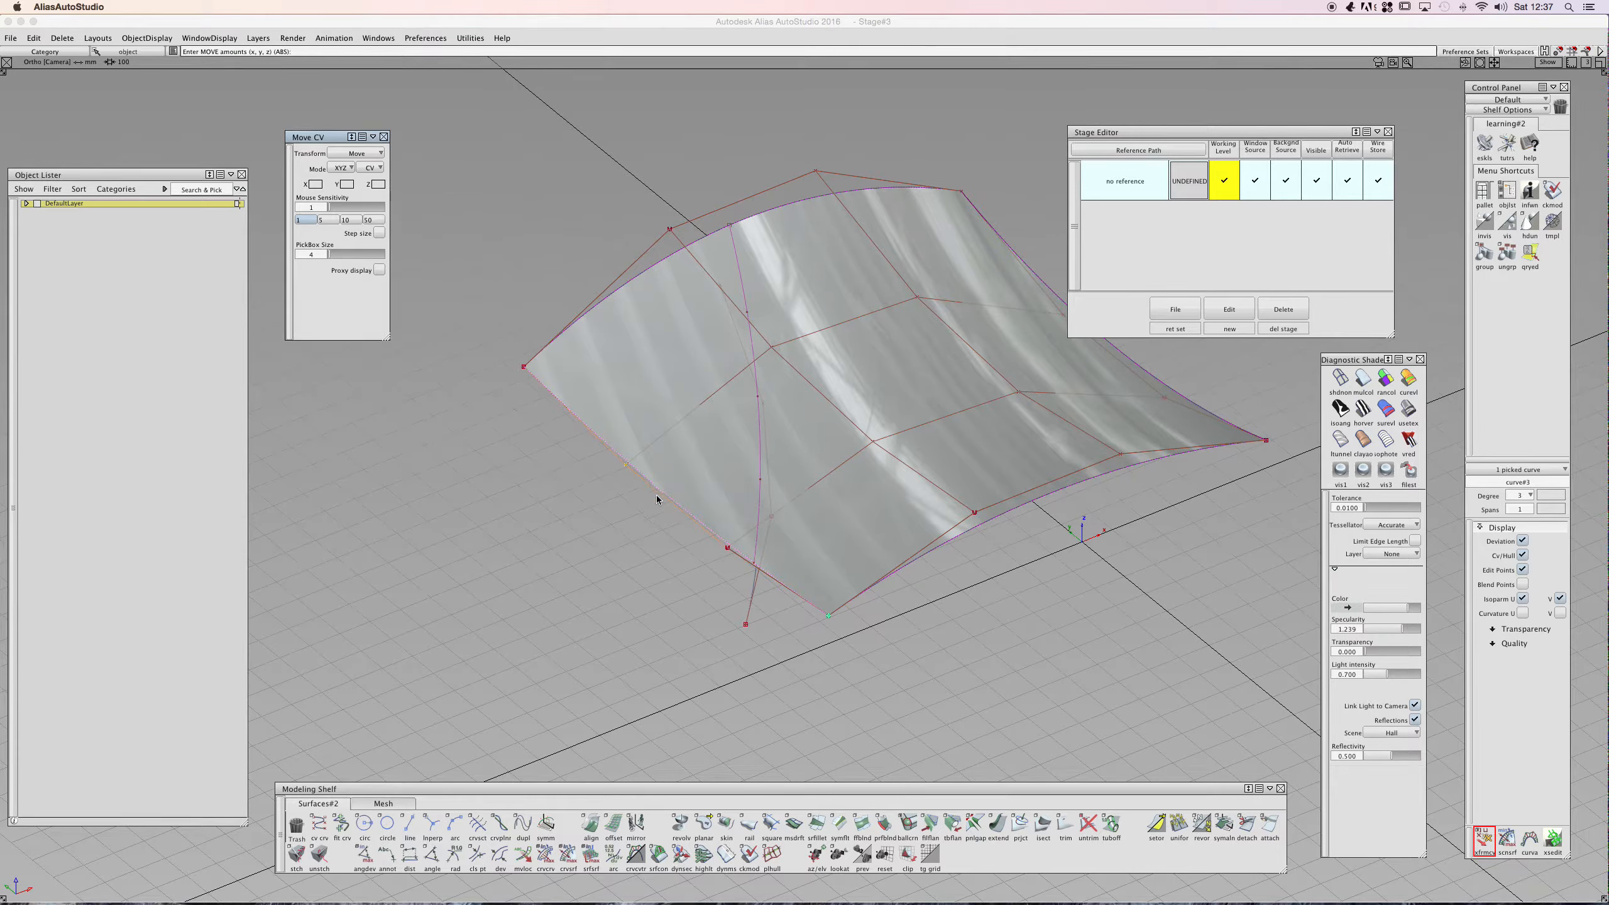
left_click_drag(547, 443, 531, 446, "ctrl+shift")
middle_click_drag(531, 448, 540, 447)
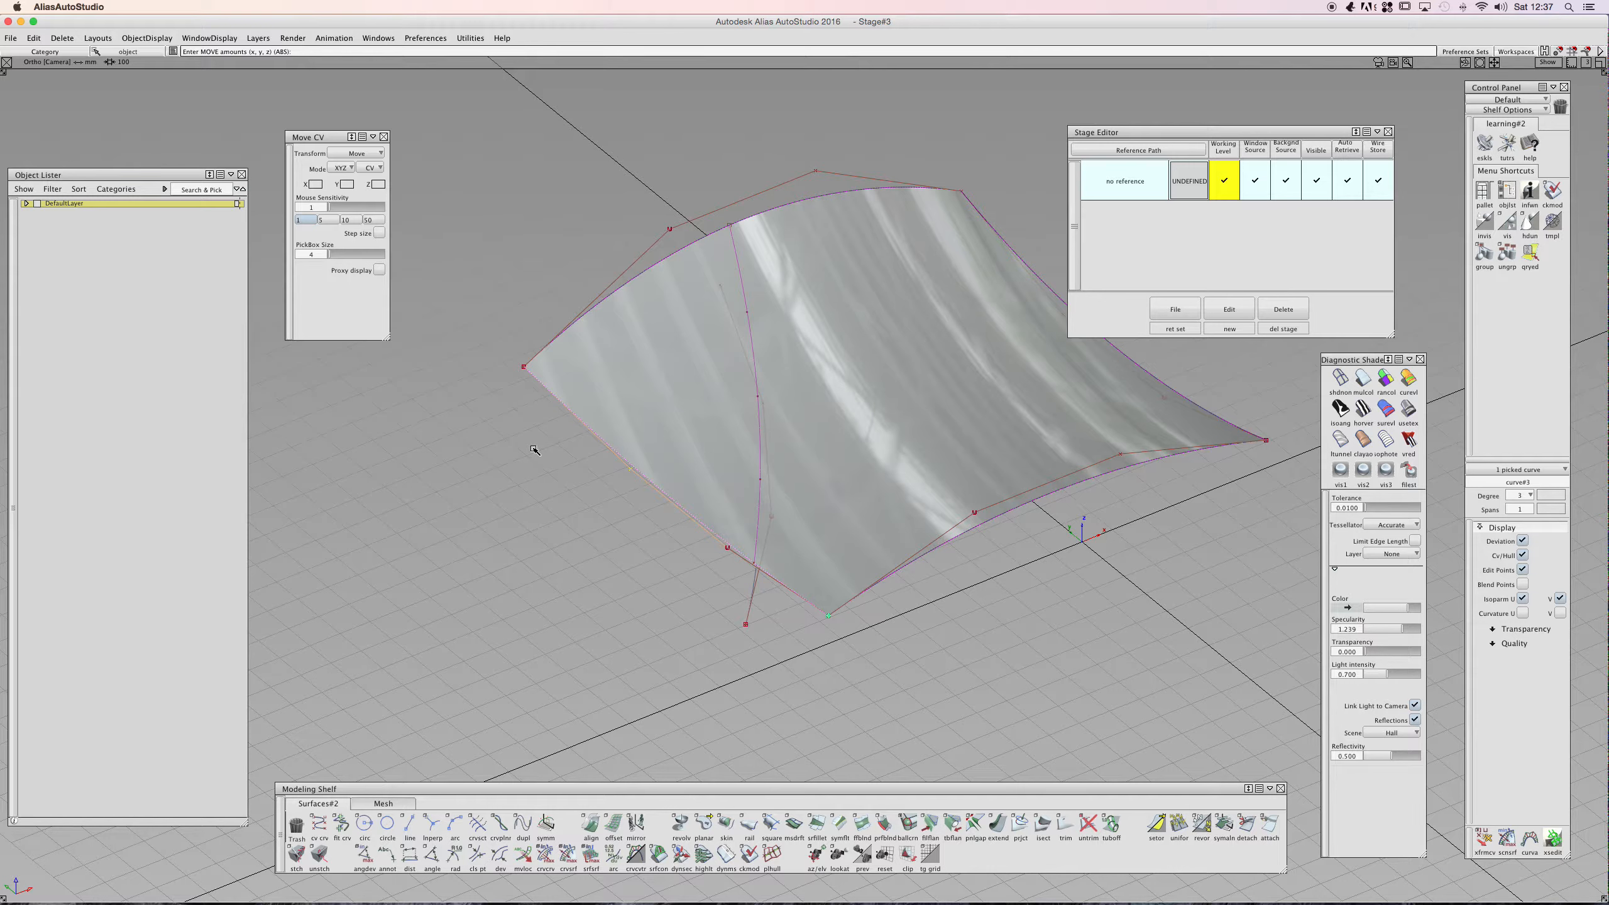
type("z-")
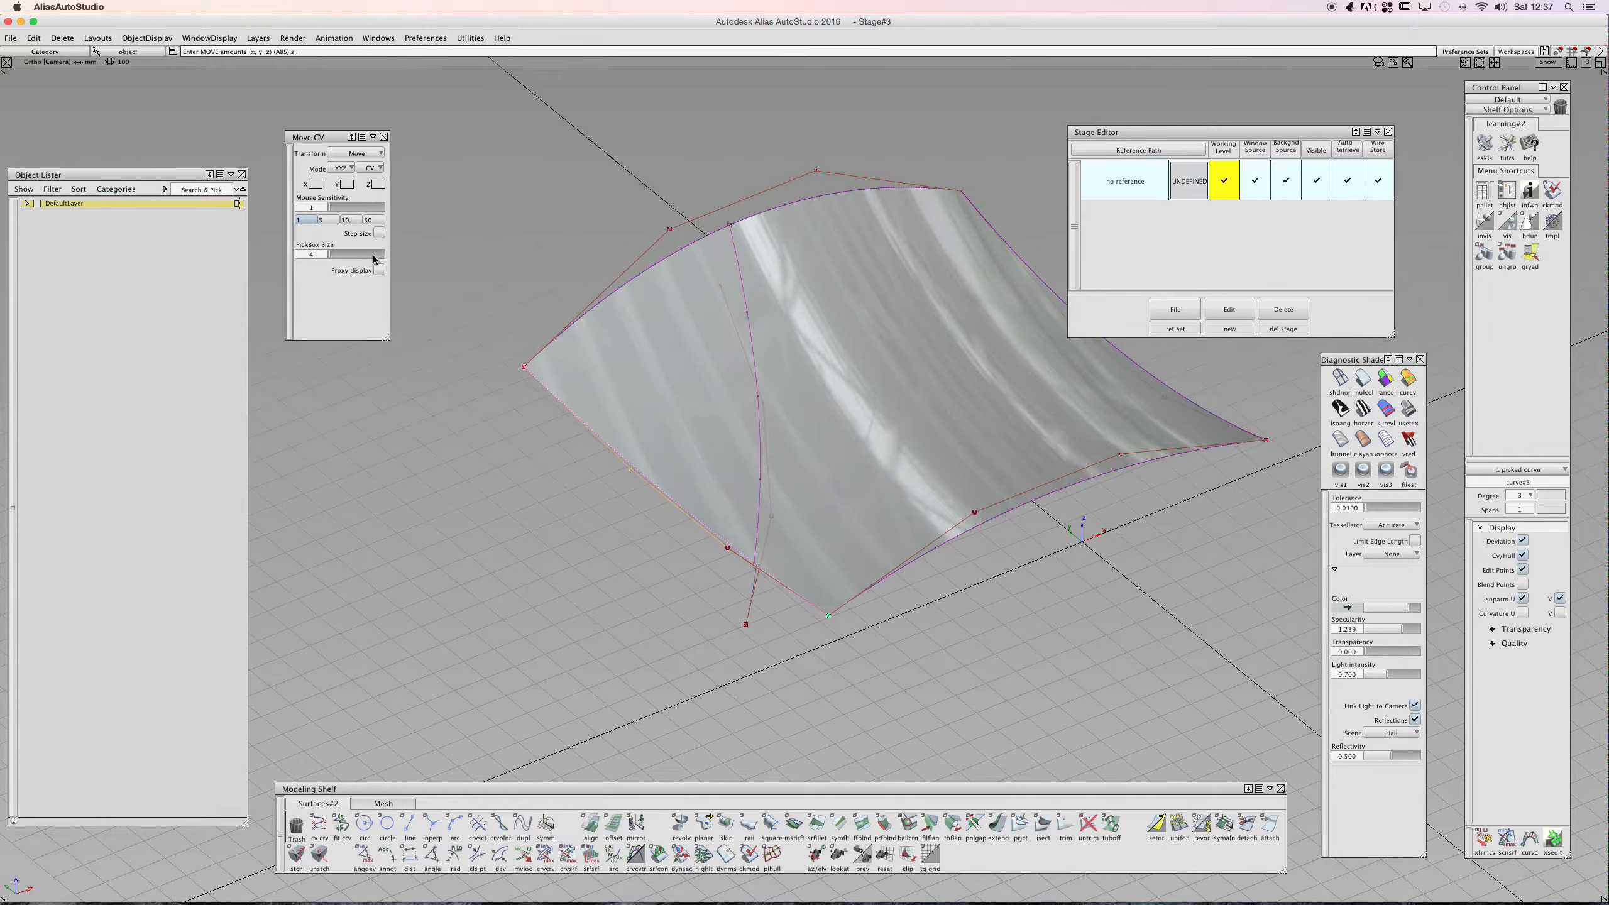
left_click(354, 153)
left_click(353, 160)
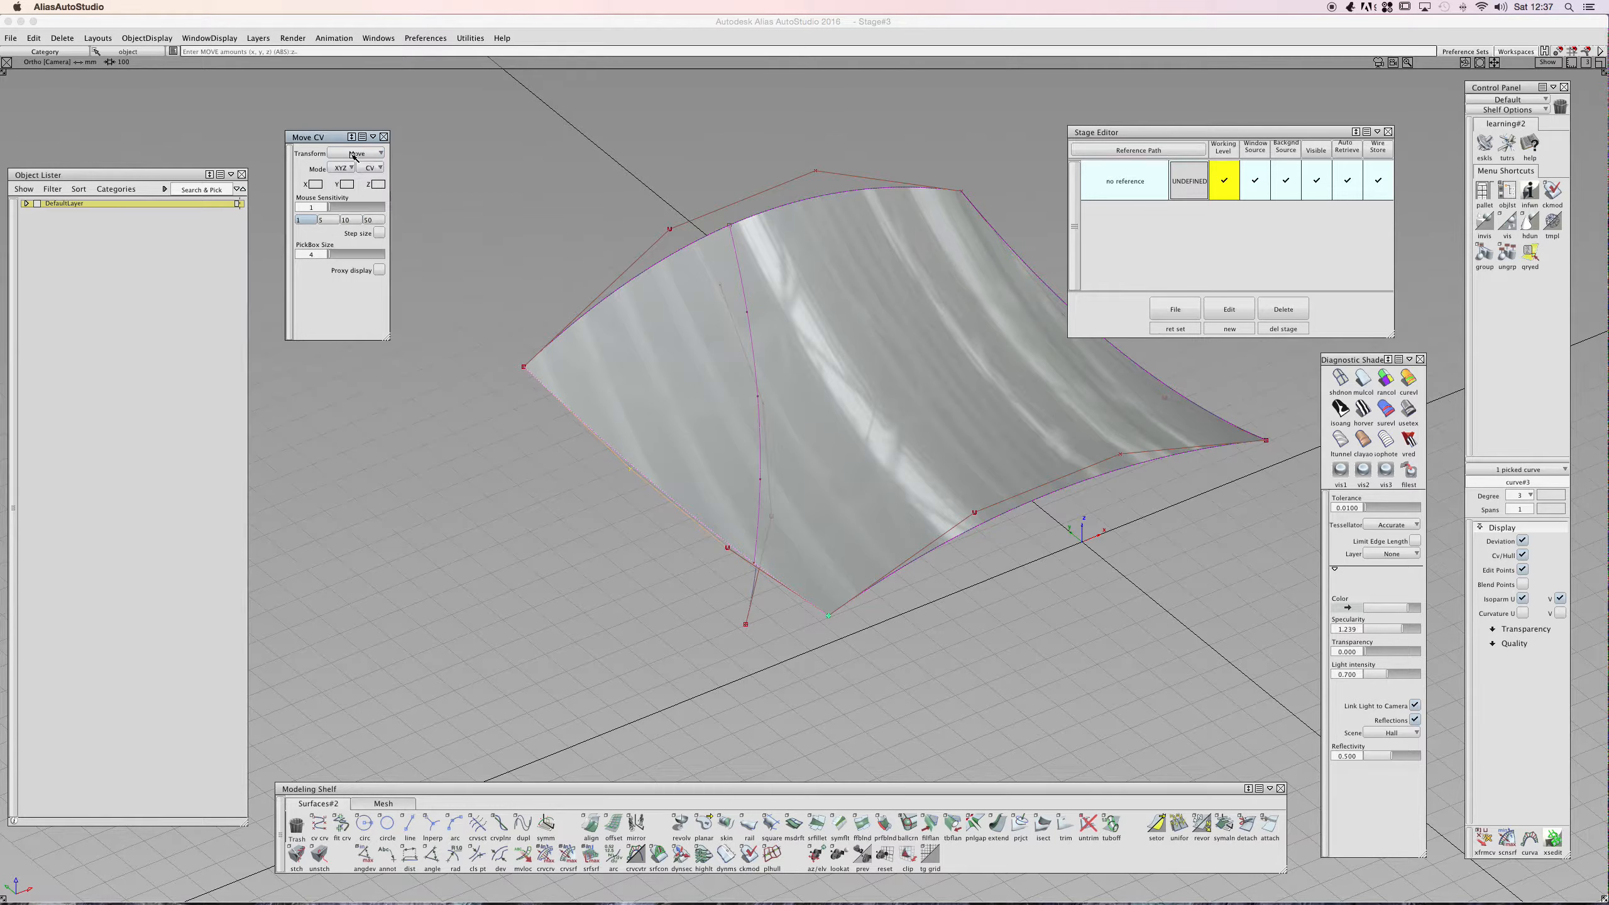
double_click(334, 136)
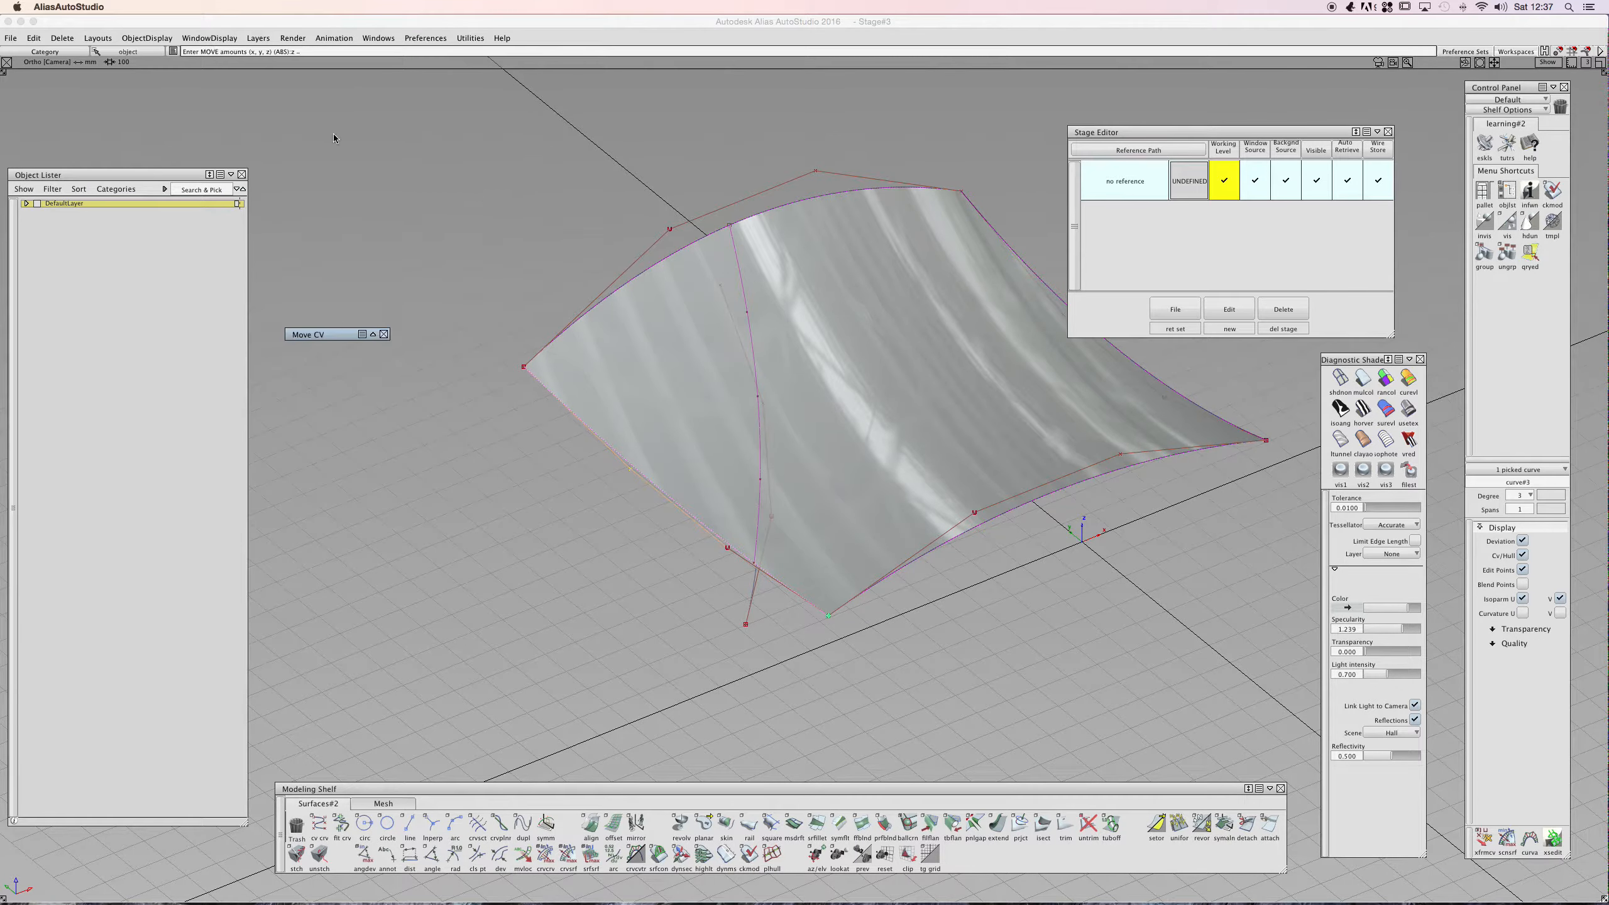
double_click(324, 332)
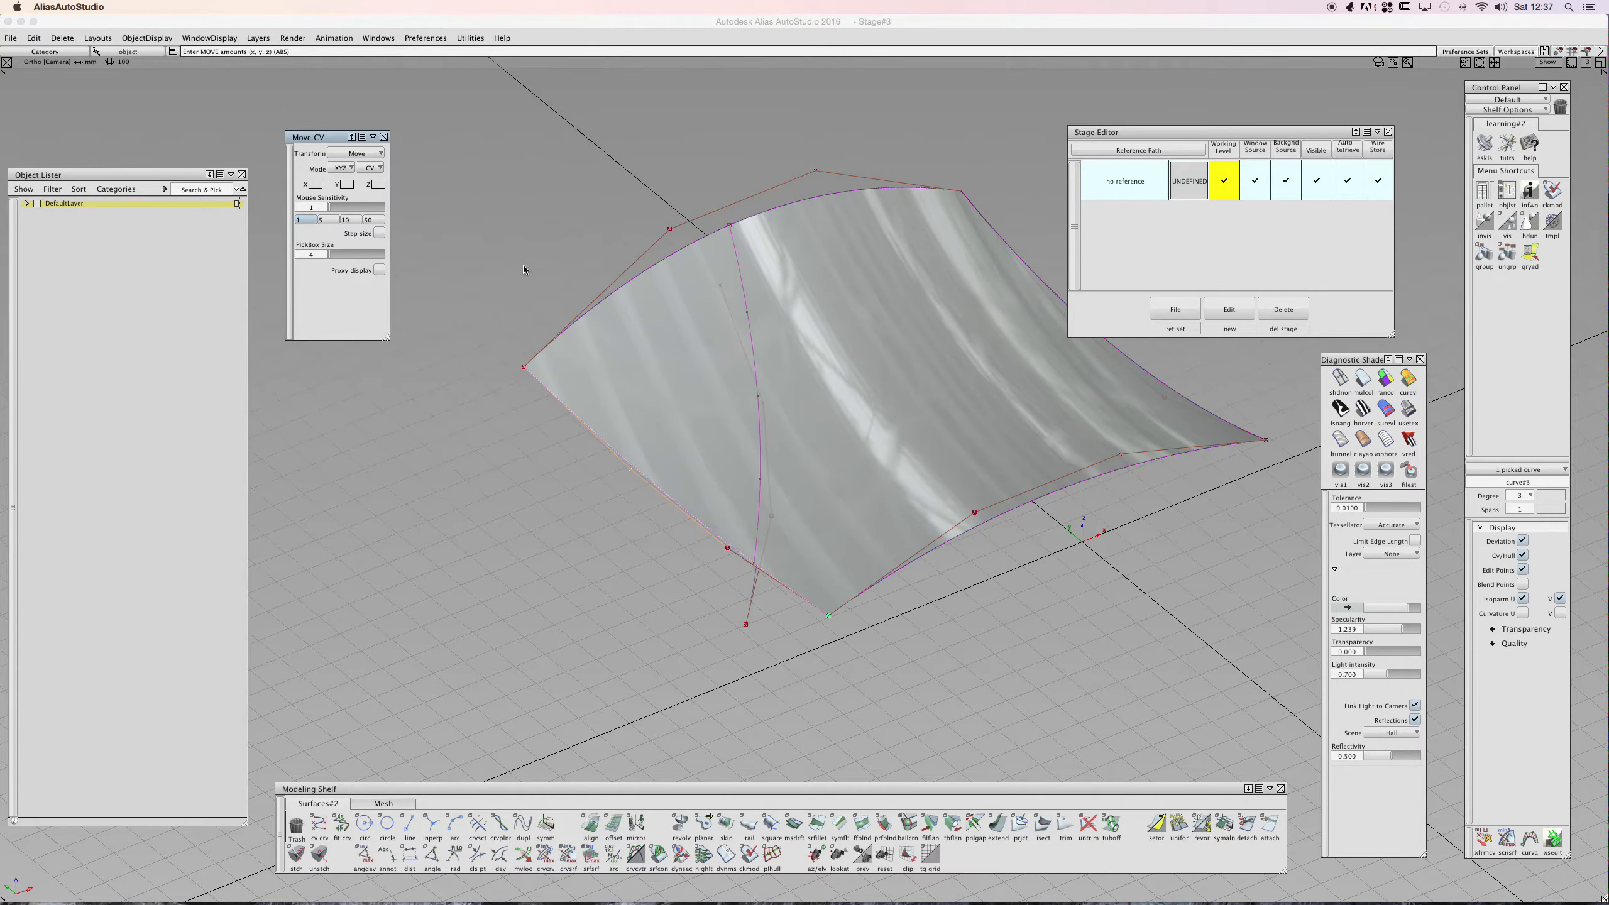
left_click(648, 492)
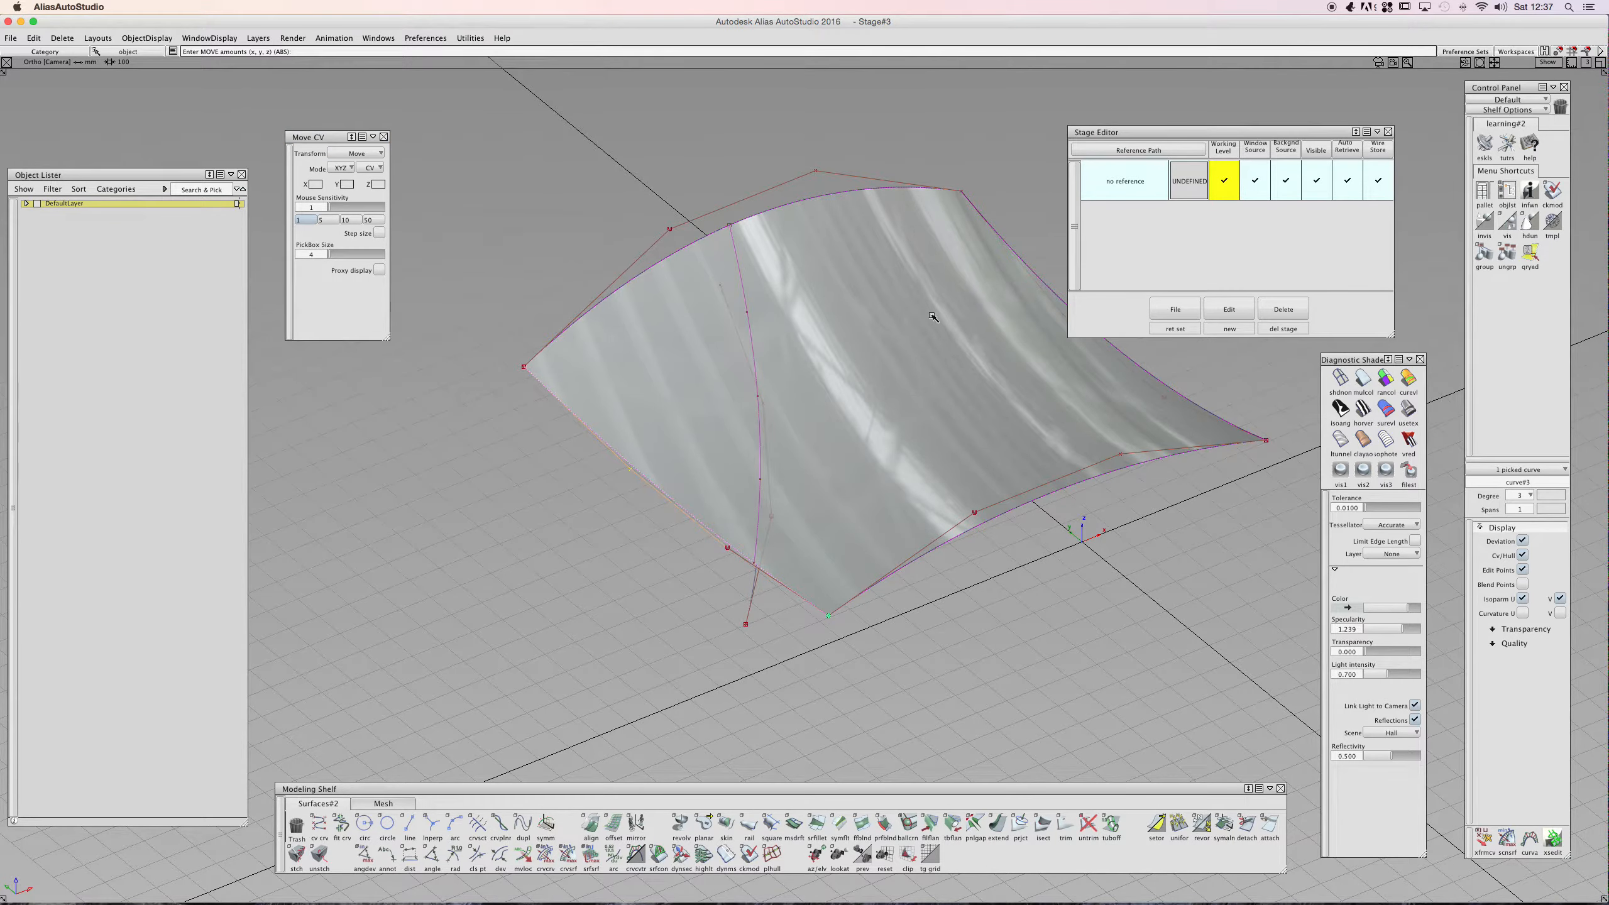
- Close the Stage Editor and turn on CV/Hull display for the selected surface
left_click(1386, 134)
left_click_drag(751, 183, 671, 444, "alt+shift")
left_click_drag(666, 451, 654, 391, "ctrl+shift")
left_click_drag(625, 474, 671, 435, "ctrl+shift")
left_click(673, 430)
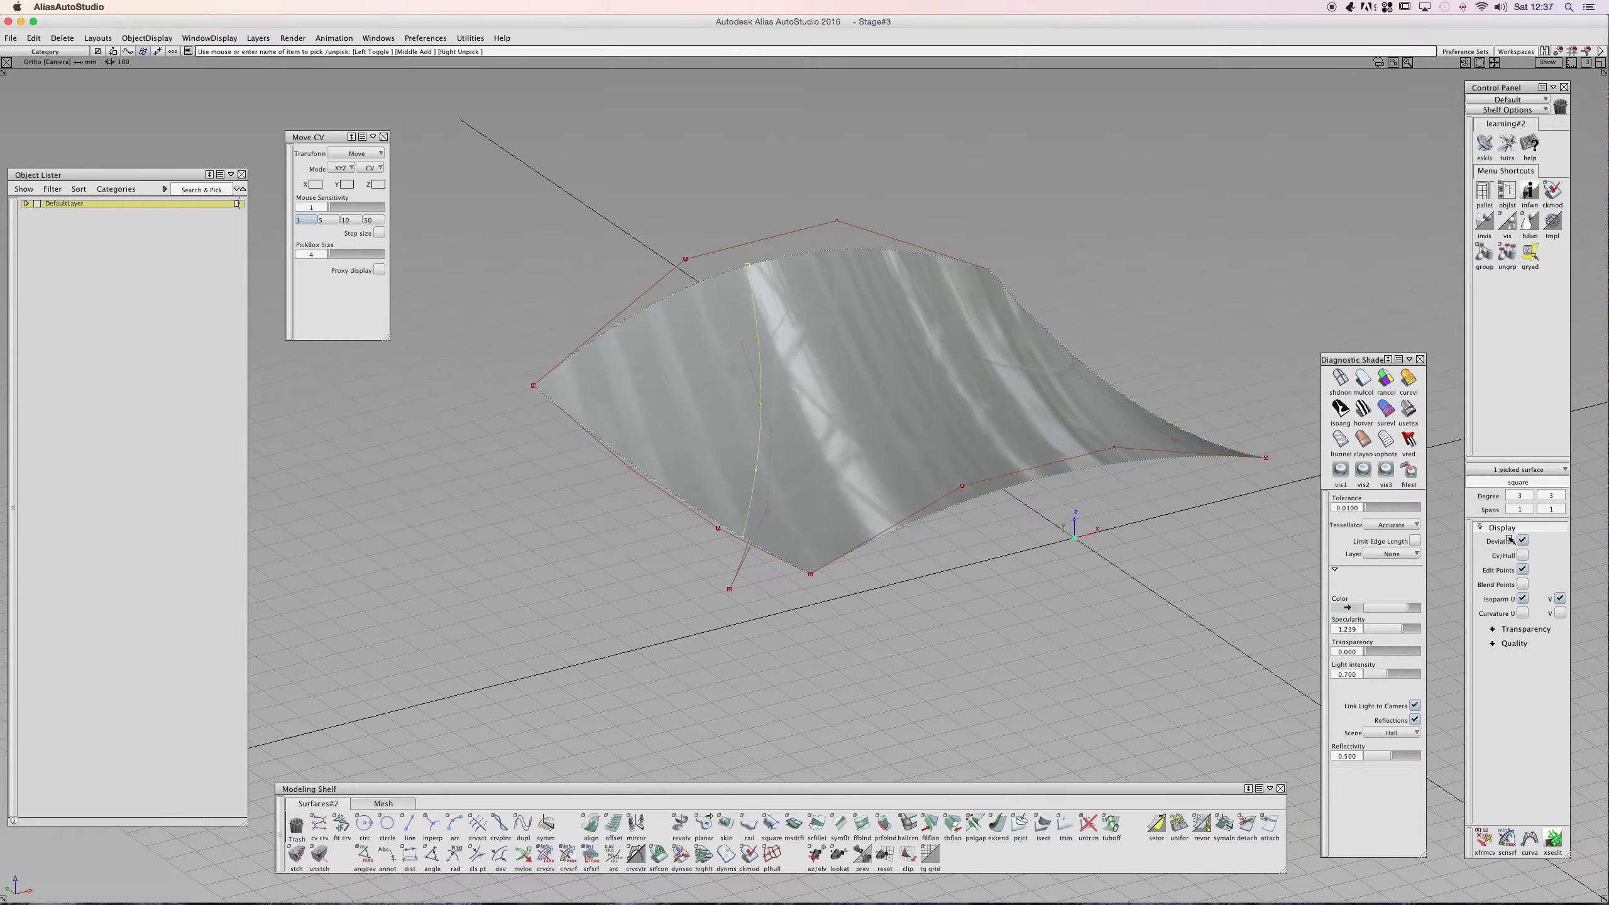
left_click(1522, 555)
left_click(654, 482)
left_click_drag(654, 482, 644, 435, "ctrl+shift")
left_click(630, 469)
- Switch the Move CV transform to proportional modification (Prop mod) with its falloff options
left_click(1483, 837)
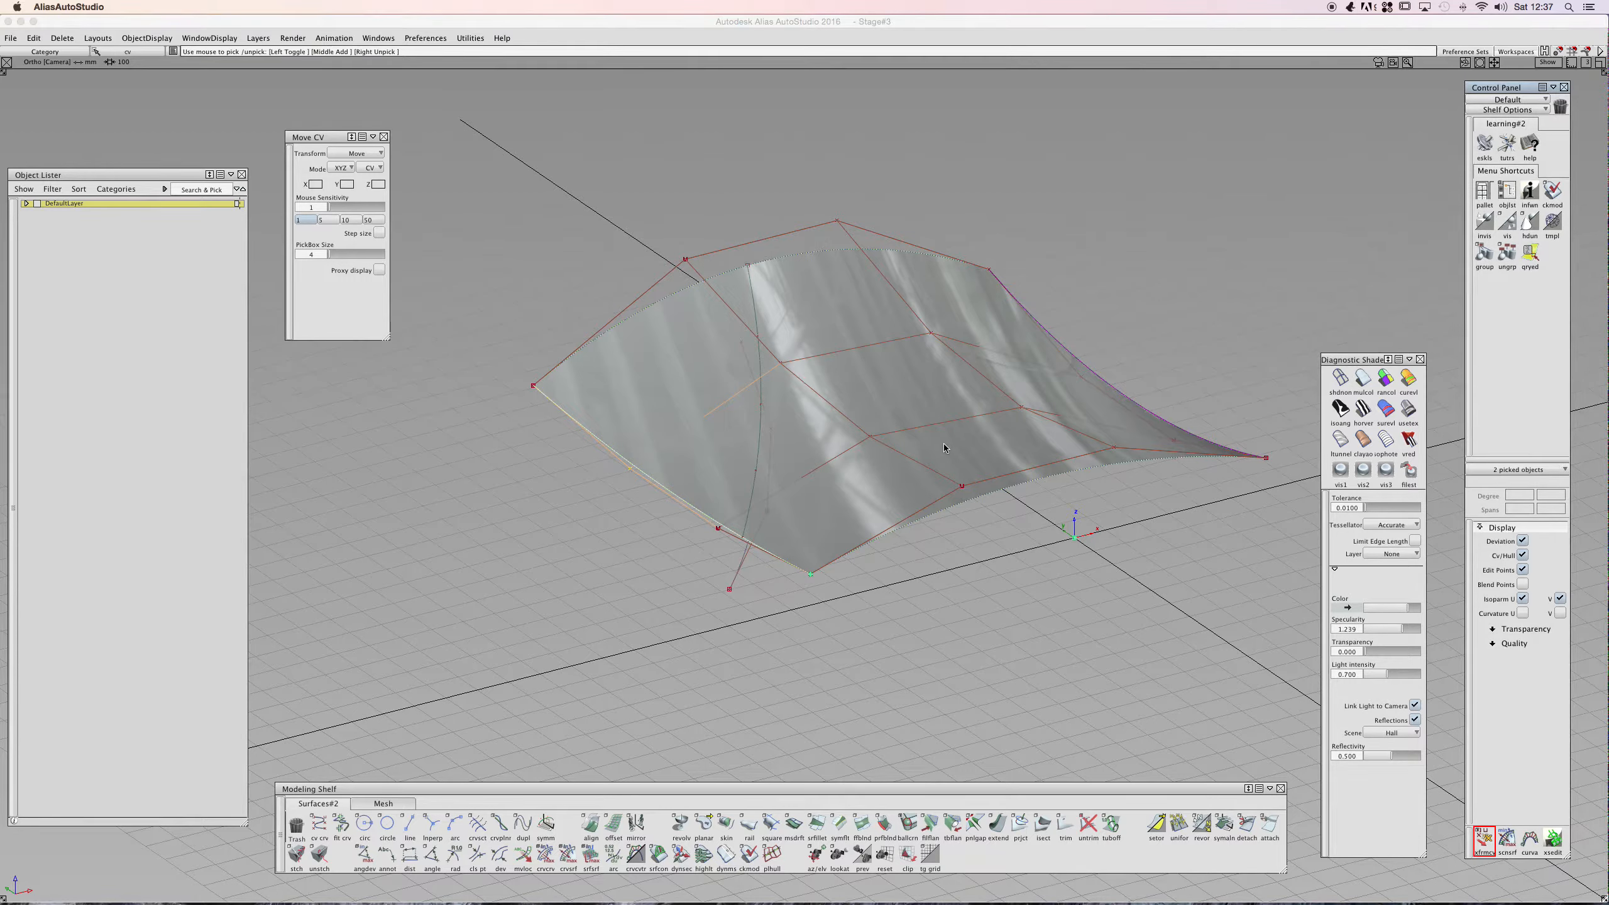
left_click(830, 395)
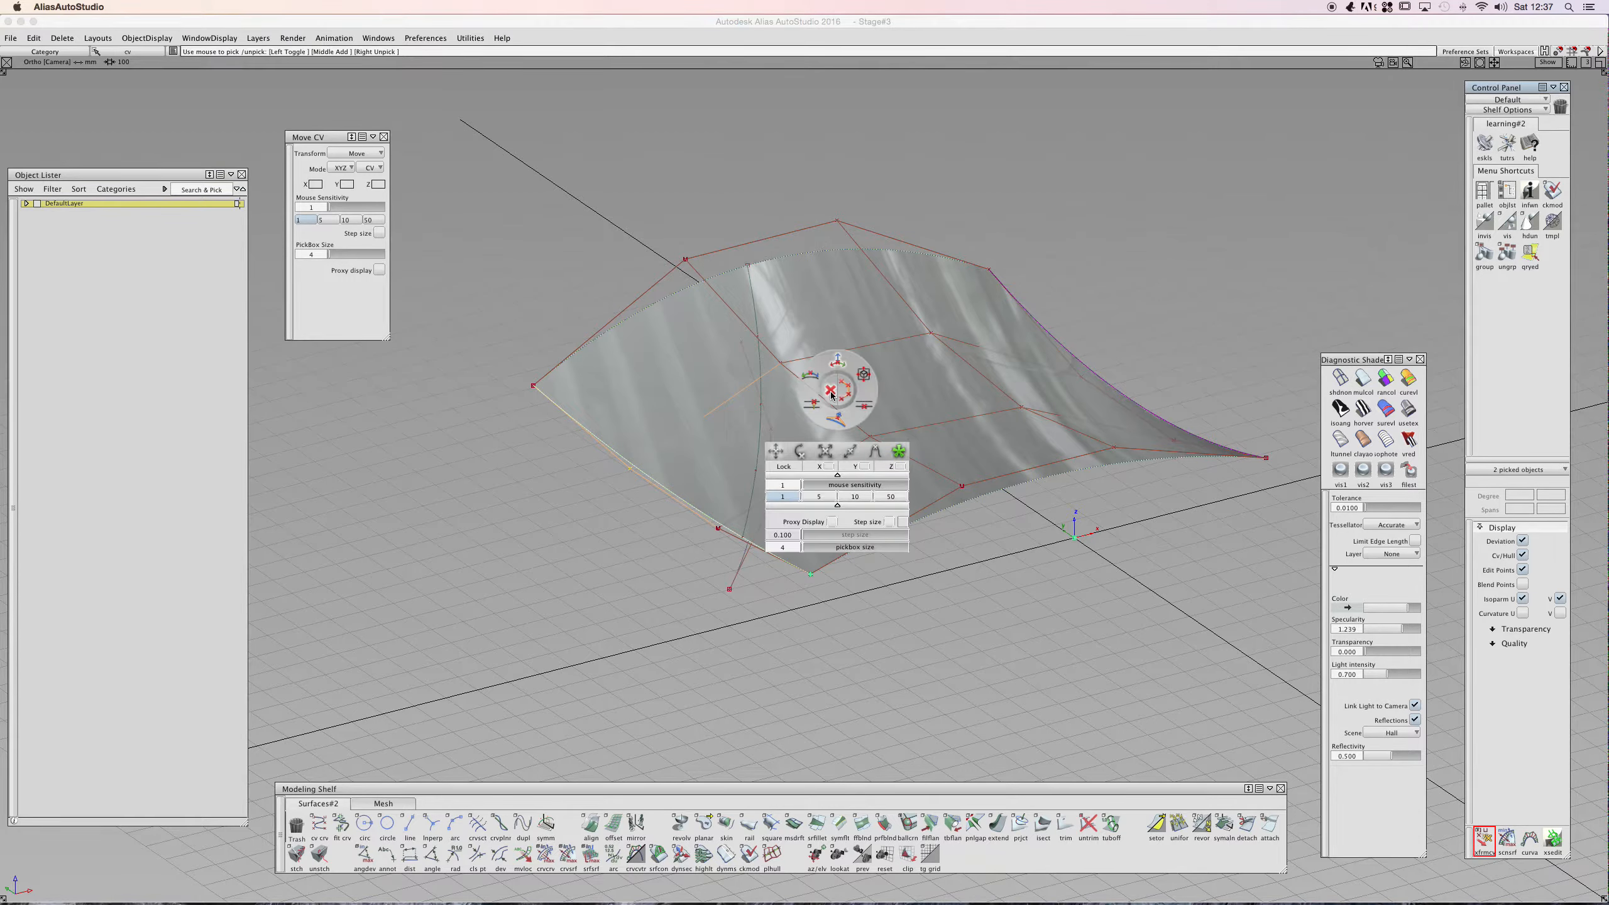
left_click(874, 452)
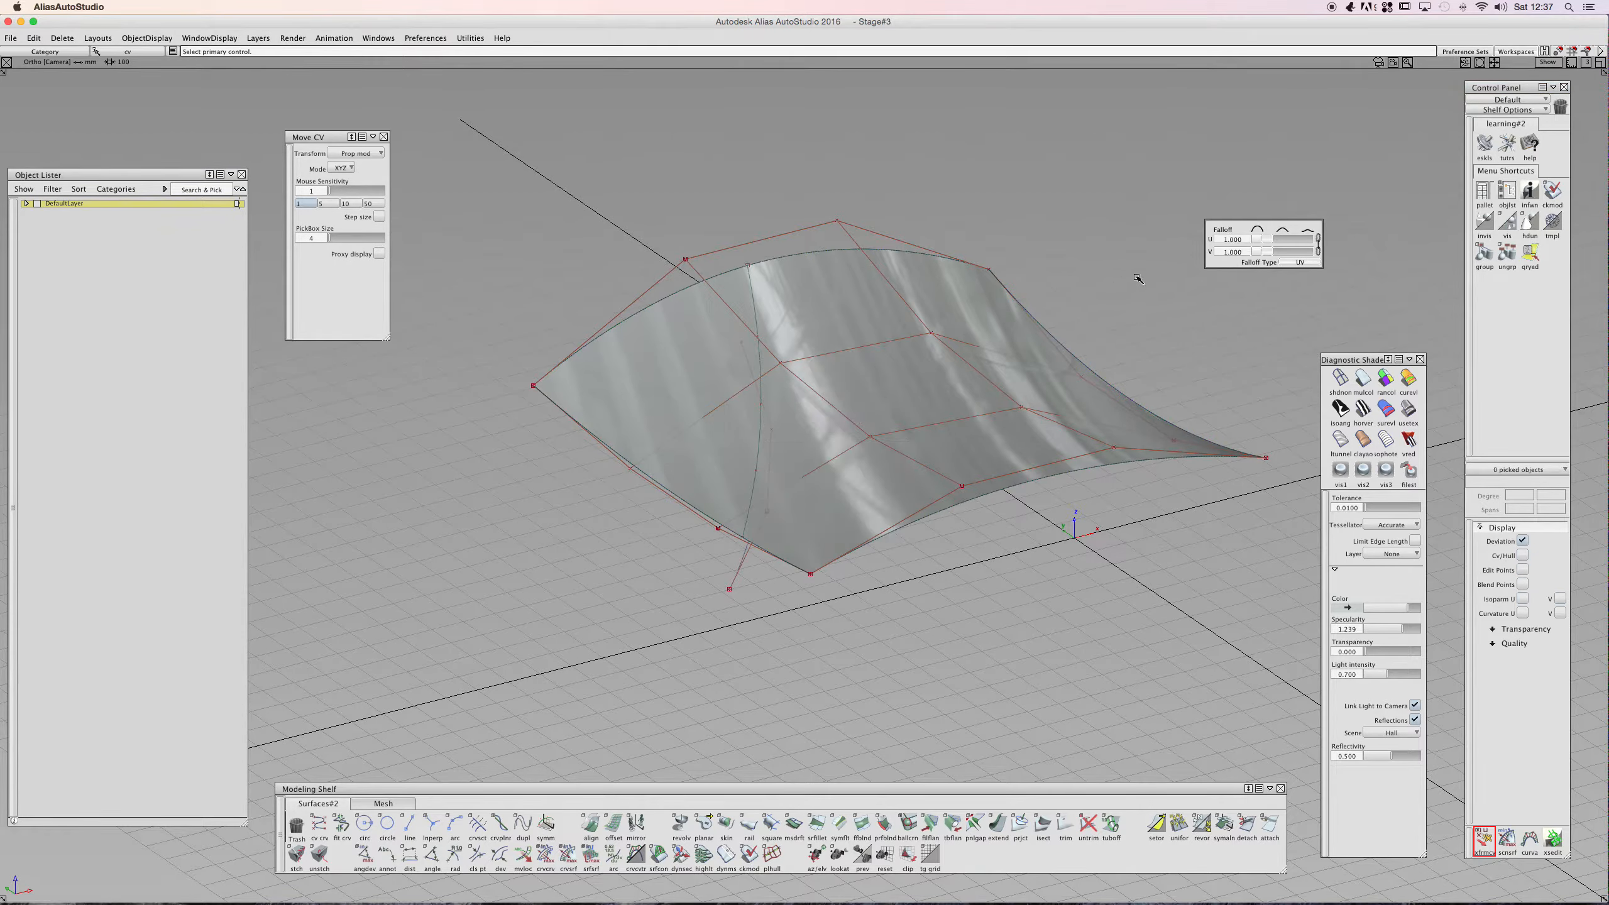
left_click_drag(1221, 223, 1222, 190)
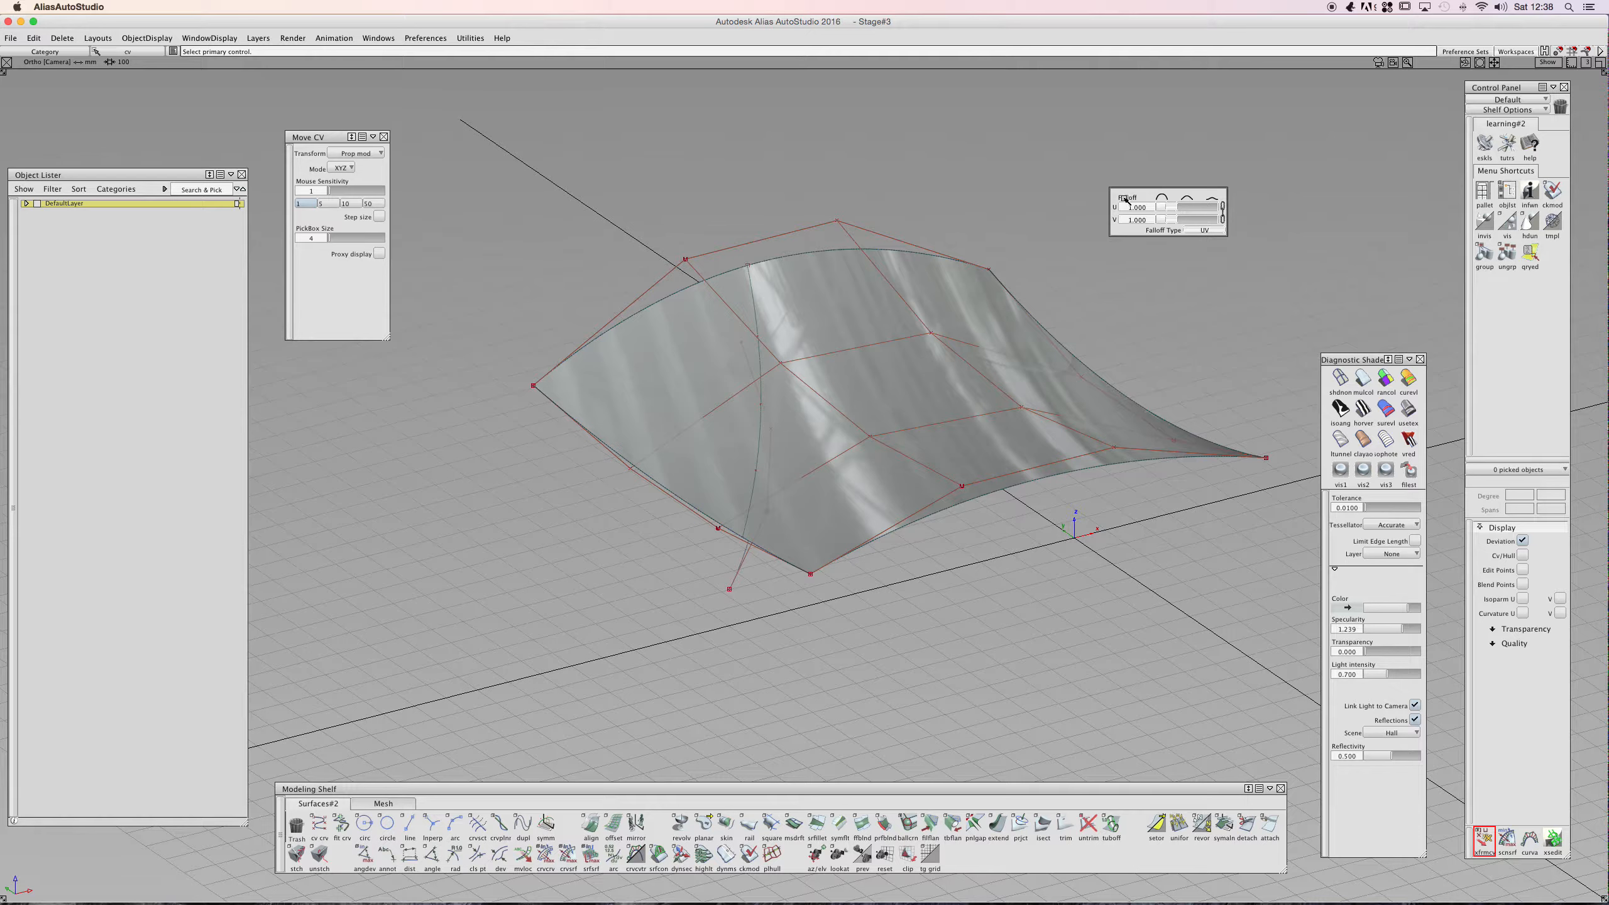
- Pick the projected curve and the surface's edge control vertices for proportional modification
left_click(635, 470)
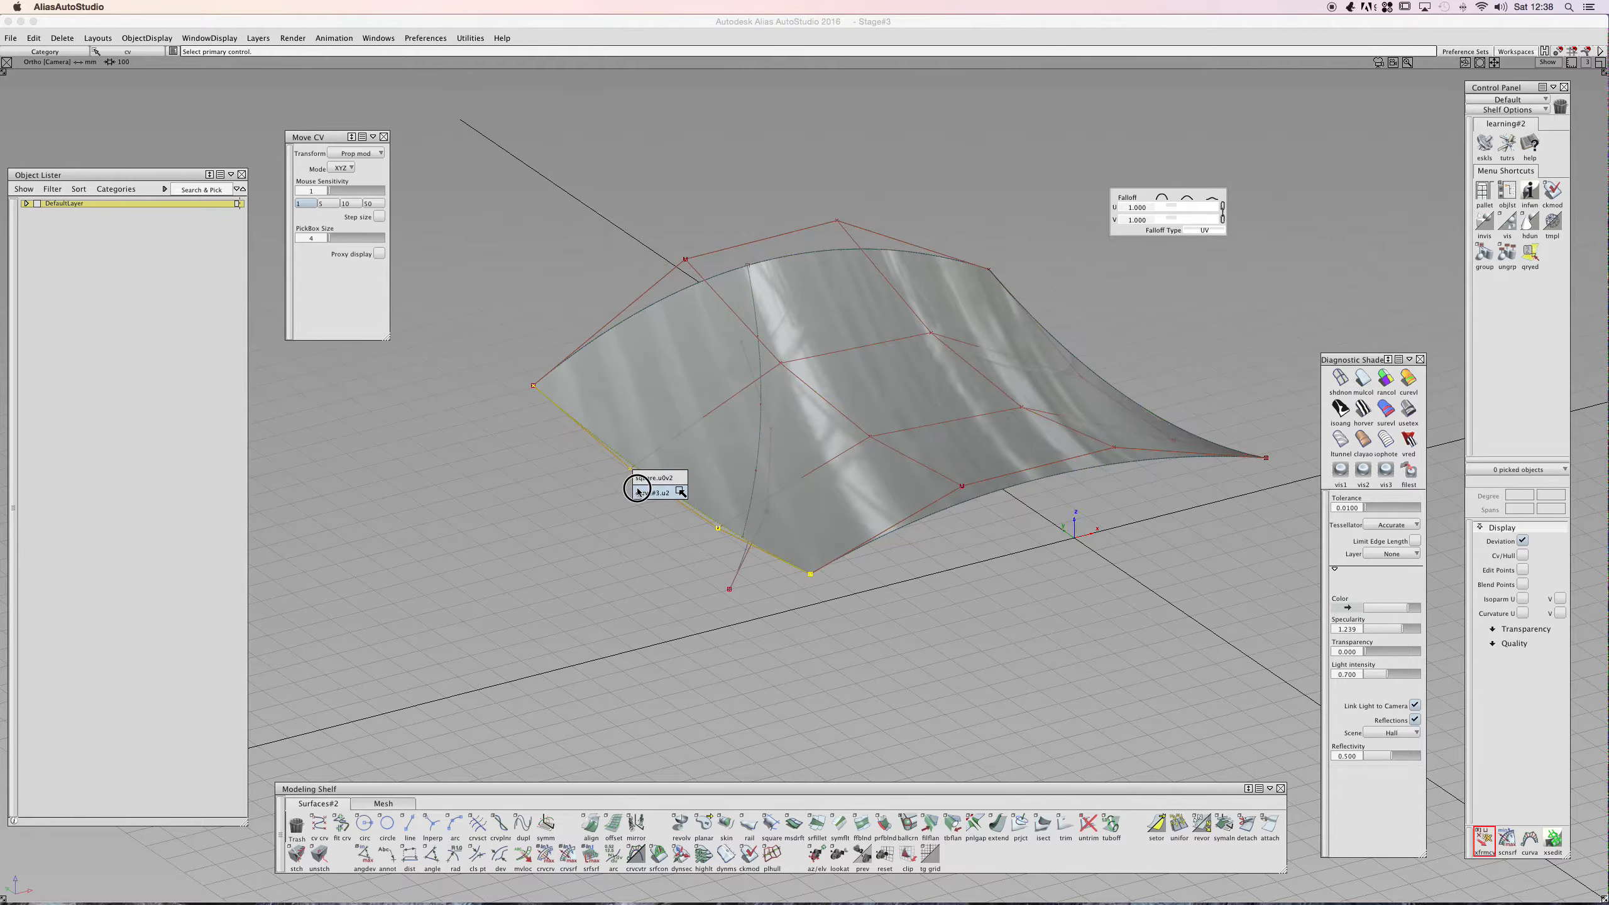
left_click(639, 492)
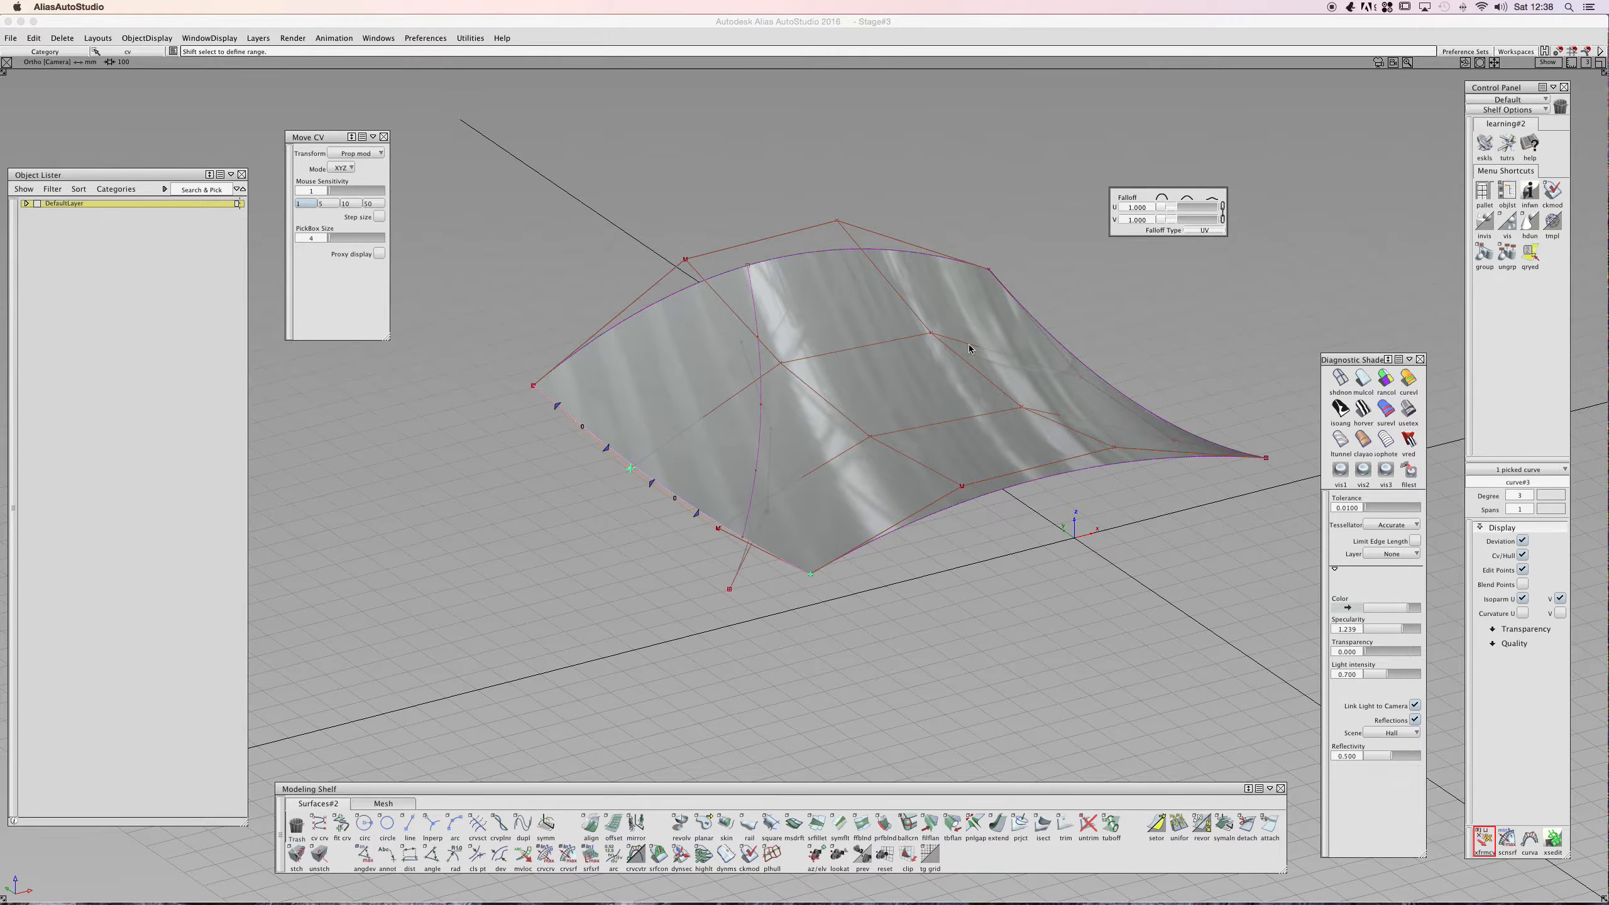
left_click(628, 253)
left_click(584, 430)
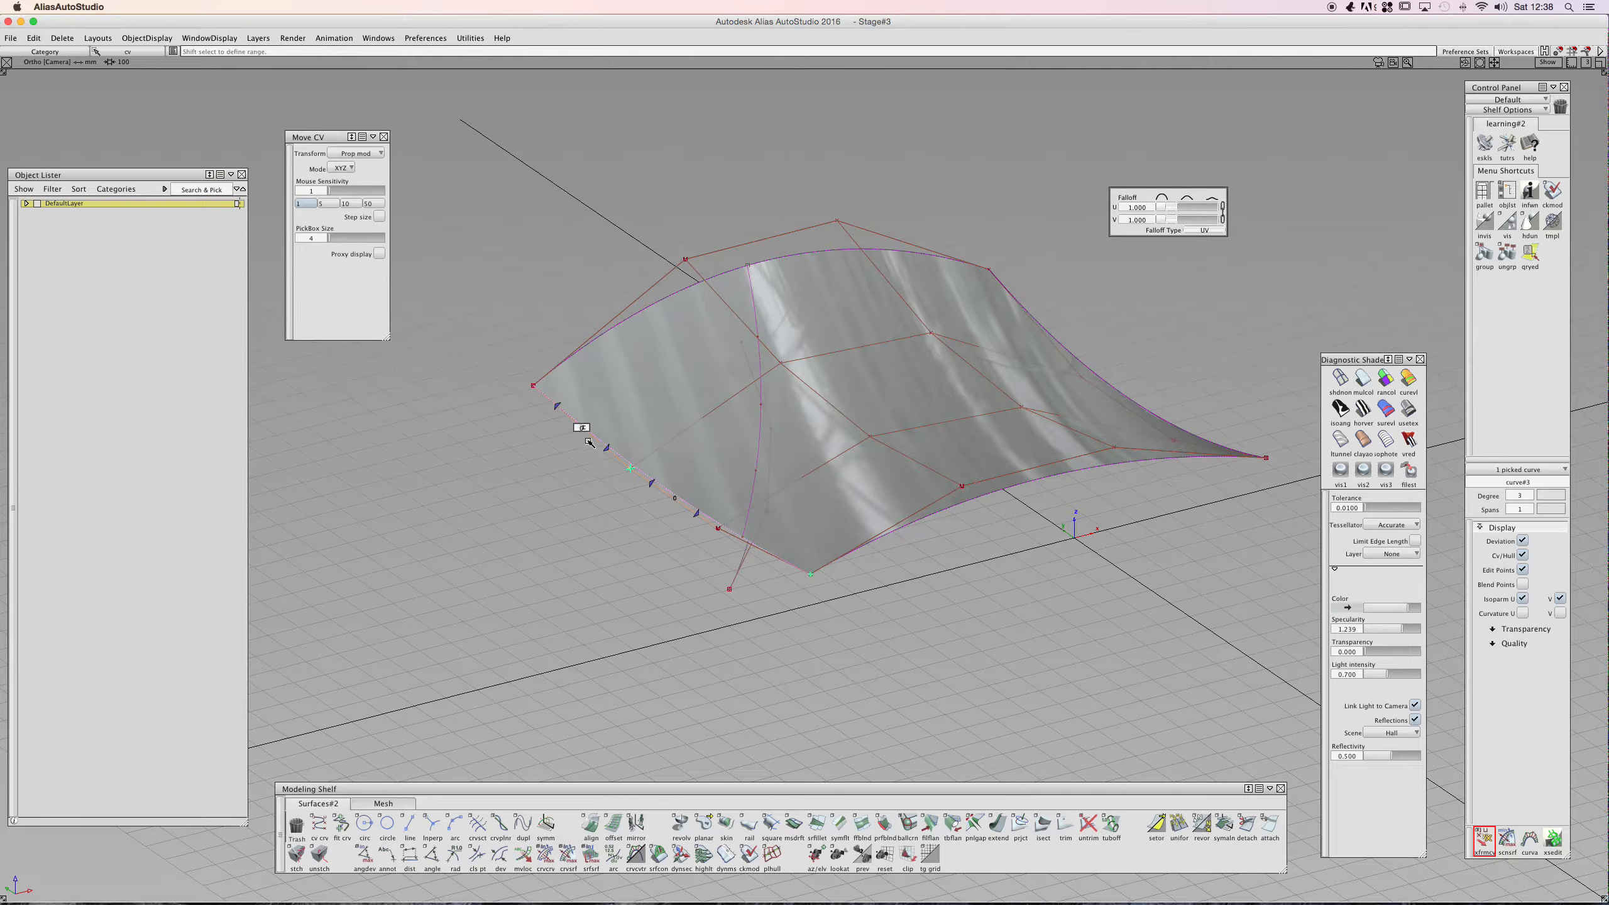
left_click(565, 411, "shift")
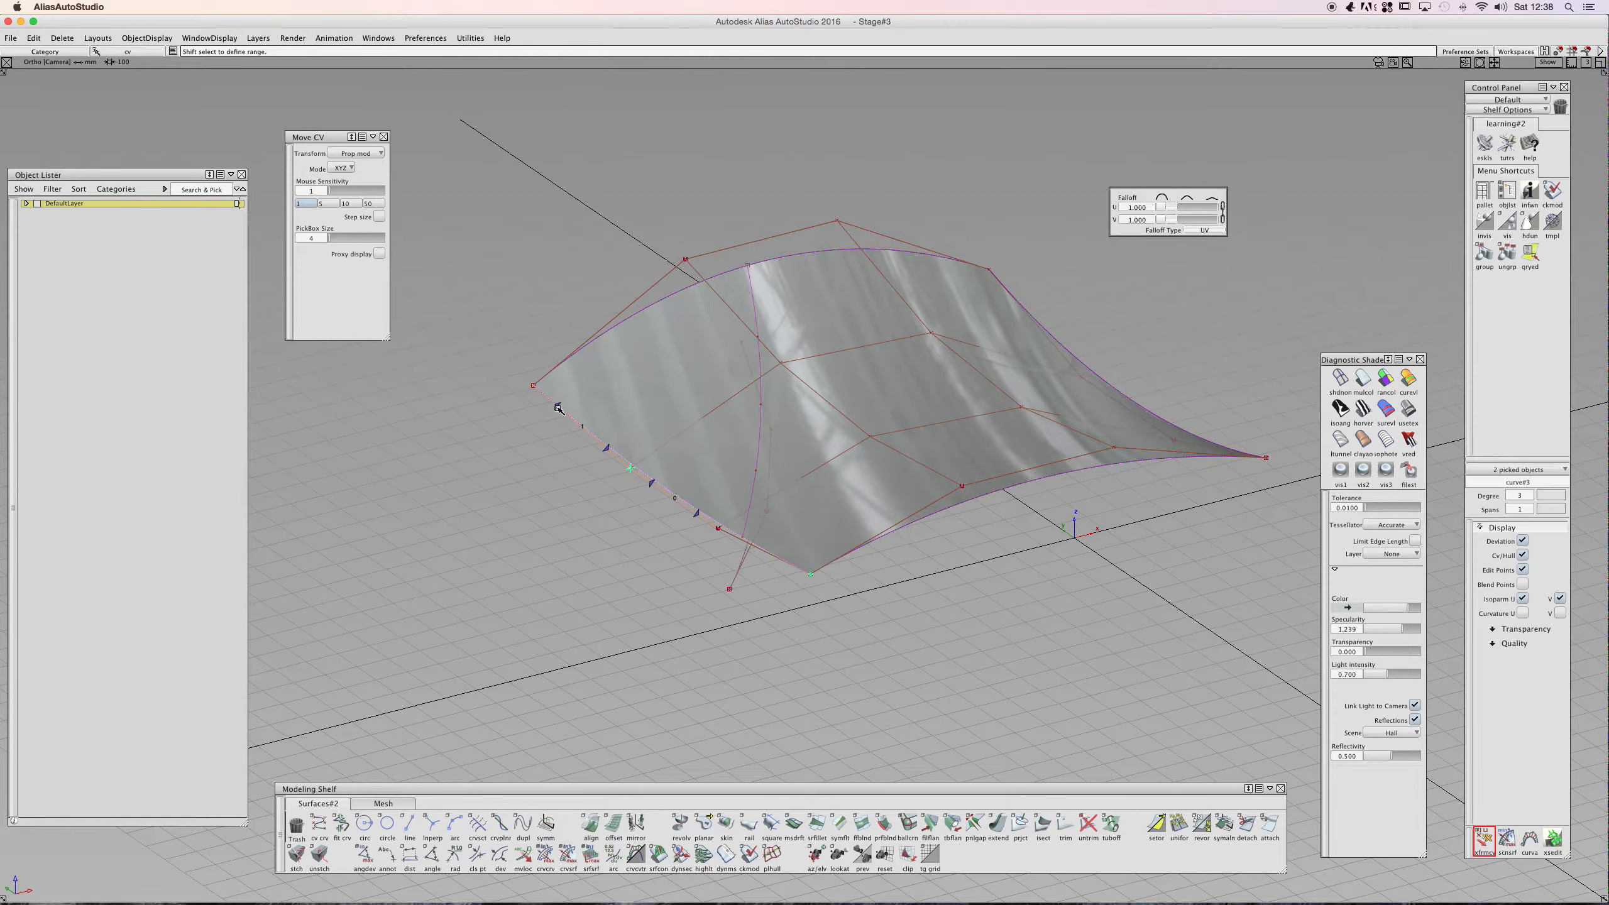
- Drag the picked surface CVs with proportional falloff, accepting removal of the construction history
left_click(711, 526, "shift")
mouse_move(702, 420)
left_mouse_down("alt+shift")
mouse_move(578, 503)
mouse_move(688, 425)
left_mouse_up("alt+shift")
left_click(808, 372)
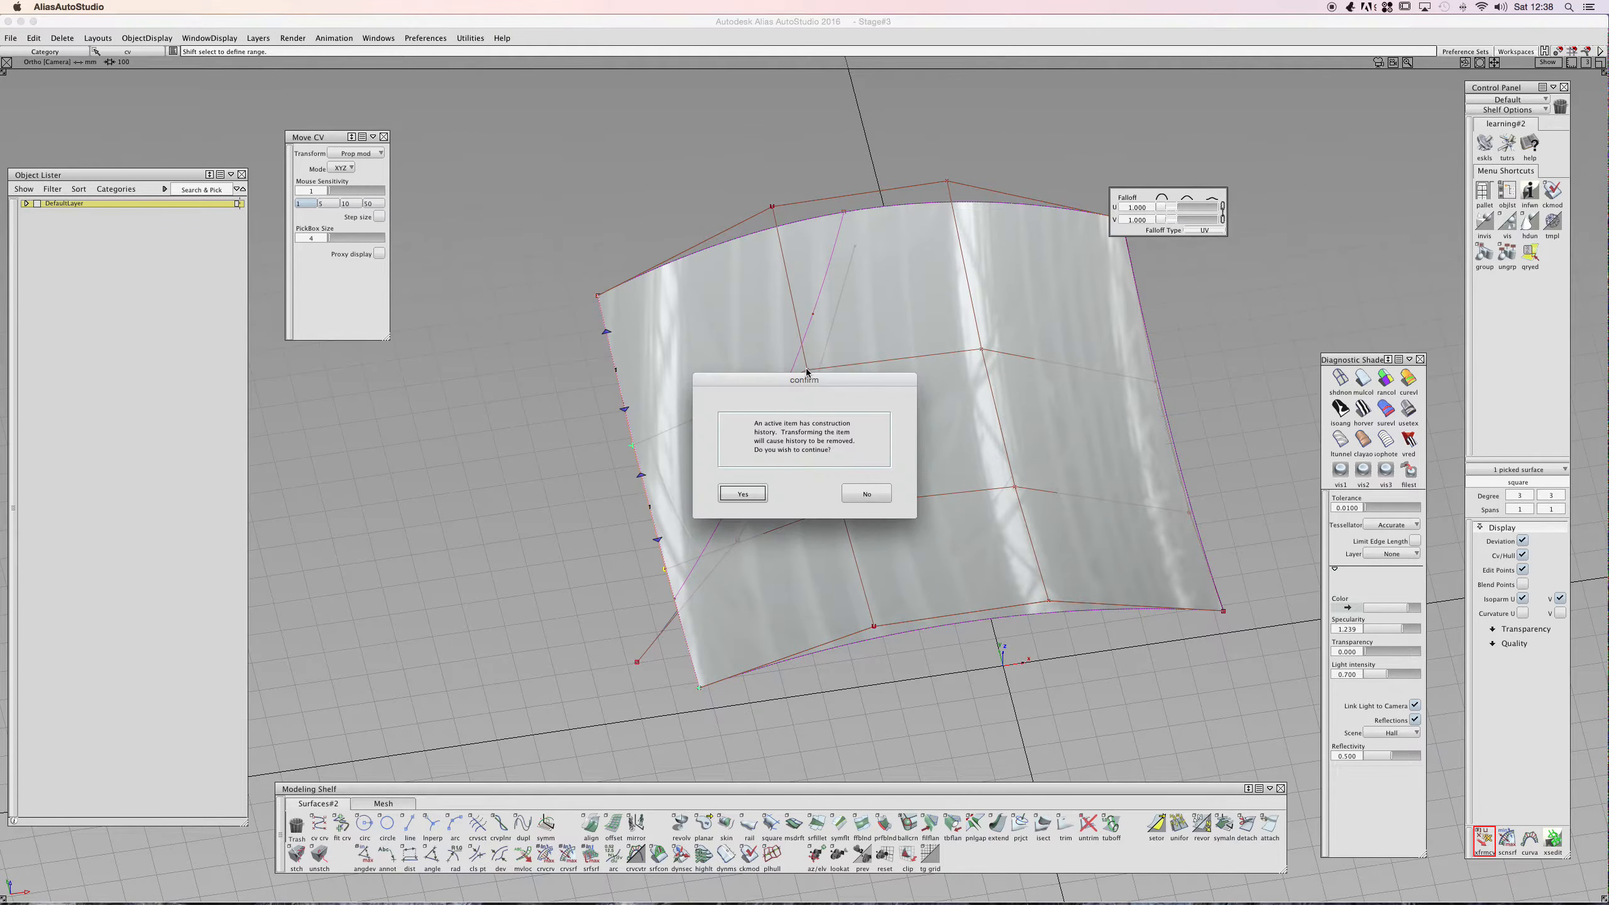
left_click(864, 494)
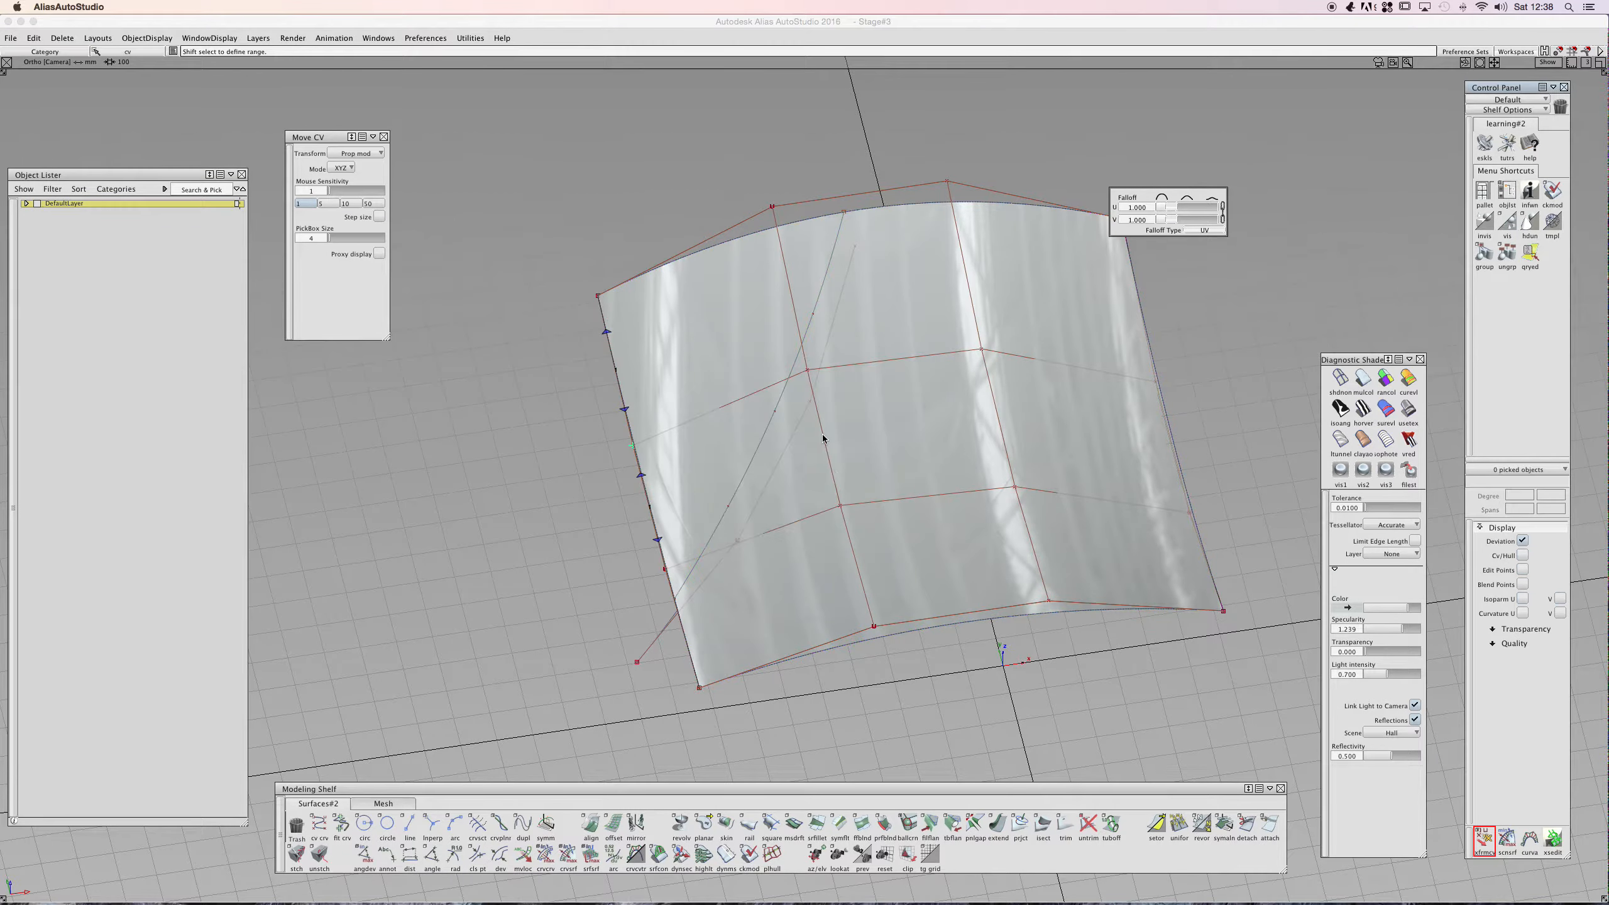
left_click(806, 371)
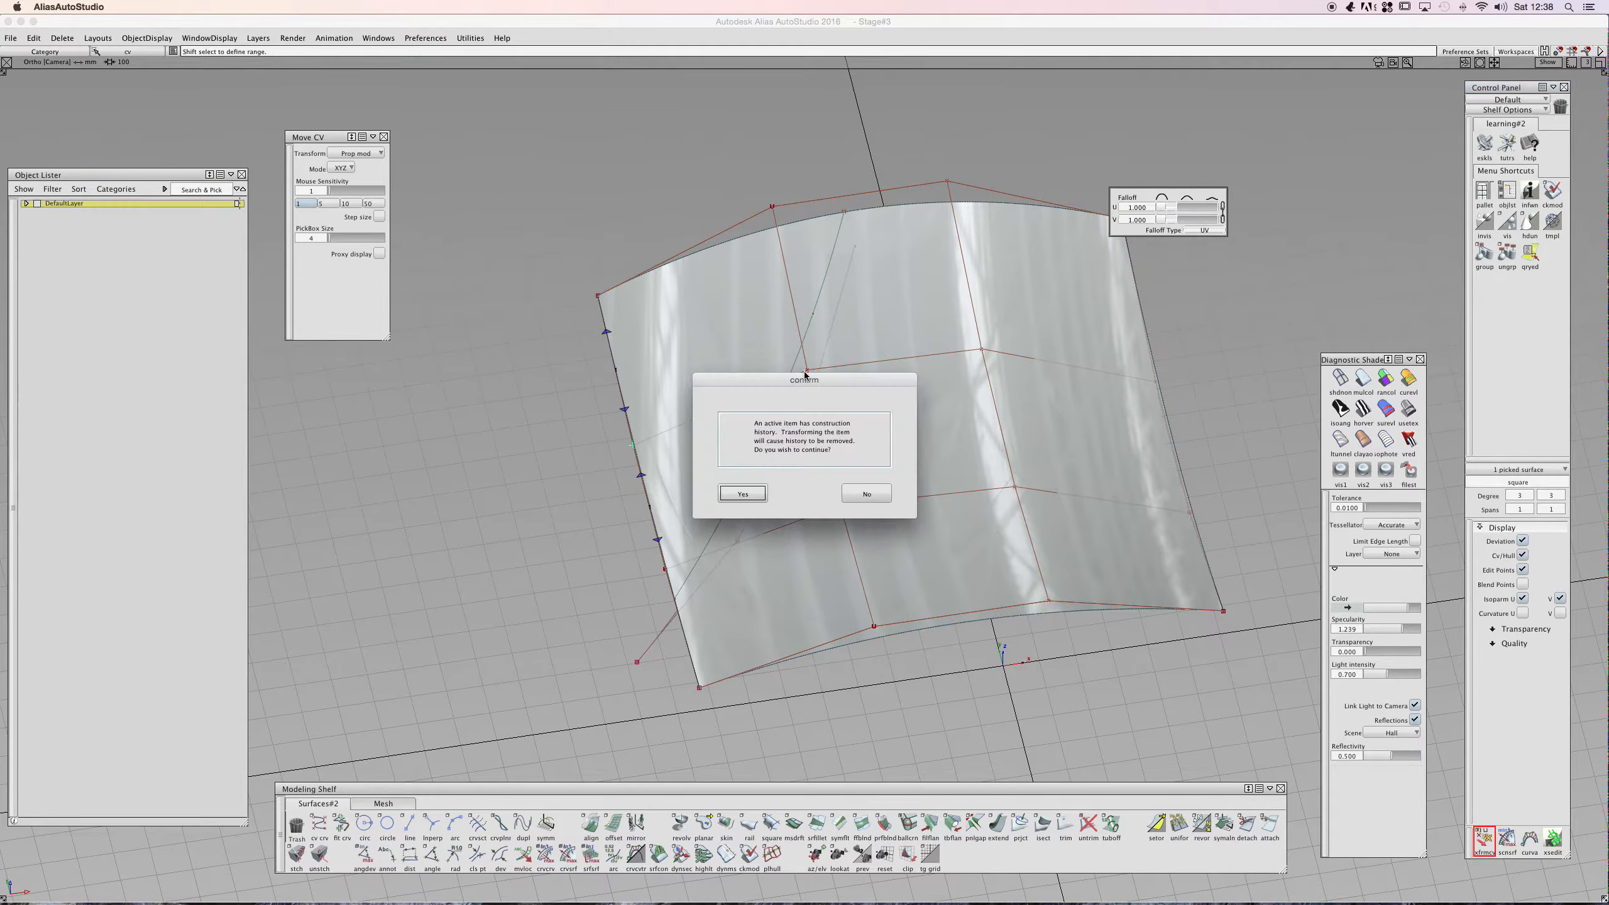
left_click(753, 494)
left_click_drag(710, 389, 974, 279, "shift+super")
right_click_drag(743, 401, 821, 382, "shift+super")
left_click_drag(820, 380, 981, 279, "shift+super")
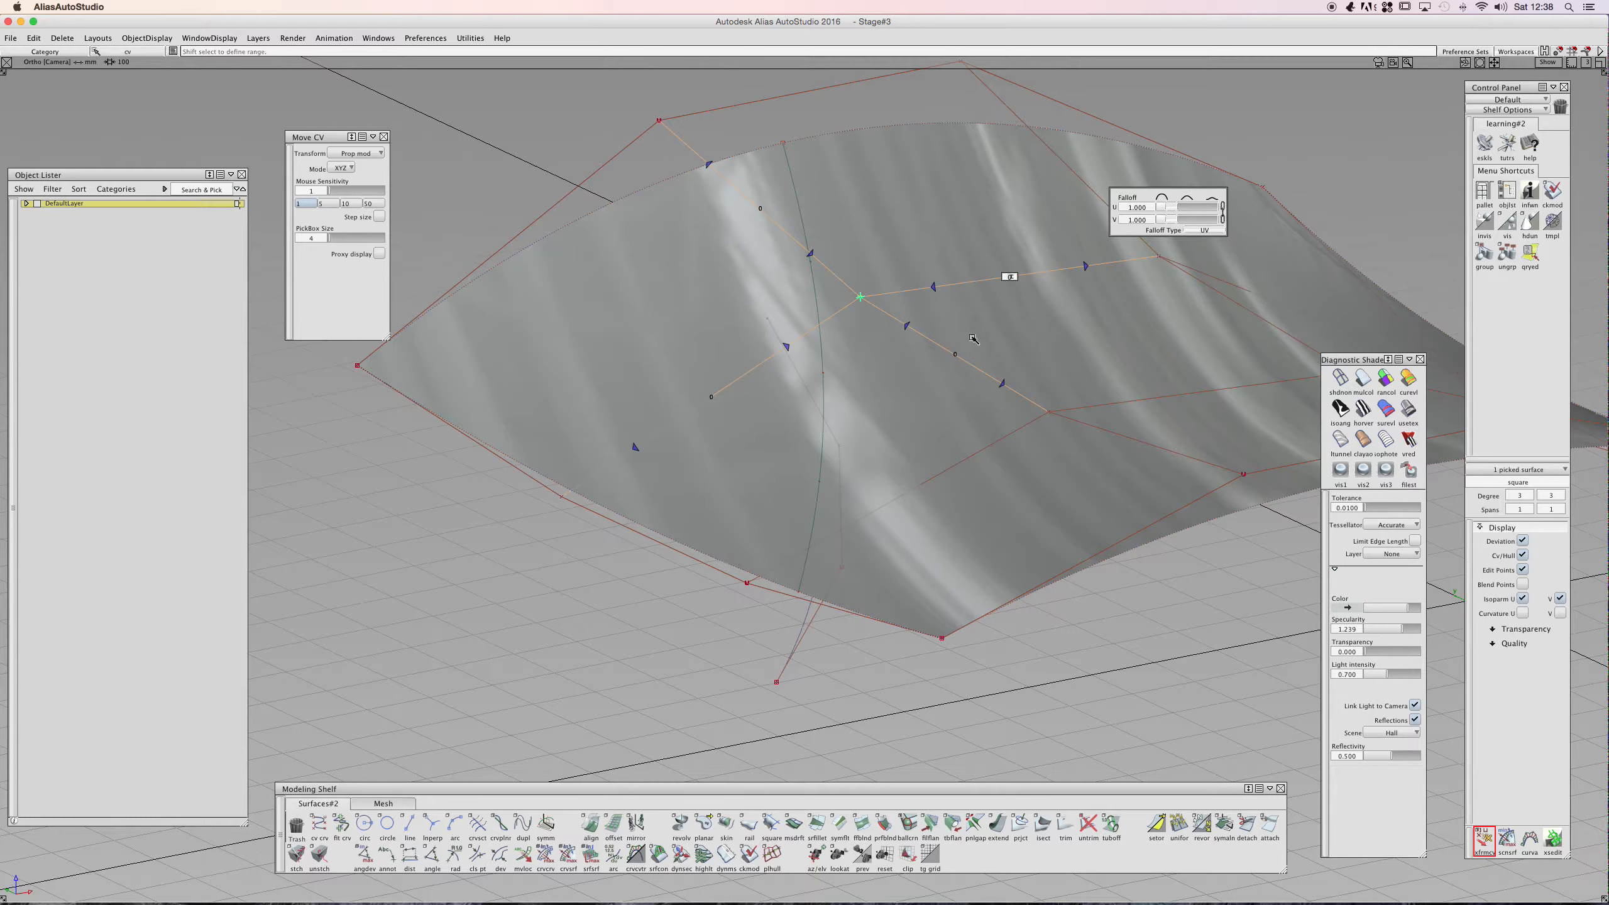
- Set the proportional falloff to 2 and drag the picked CVs across the surface
left_click(999, 281)
left_click(1154, 259)
left_click(860, 296)
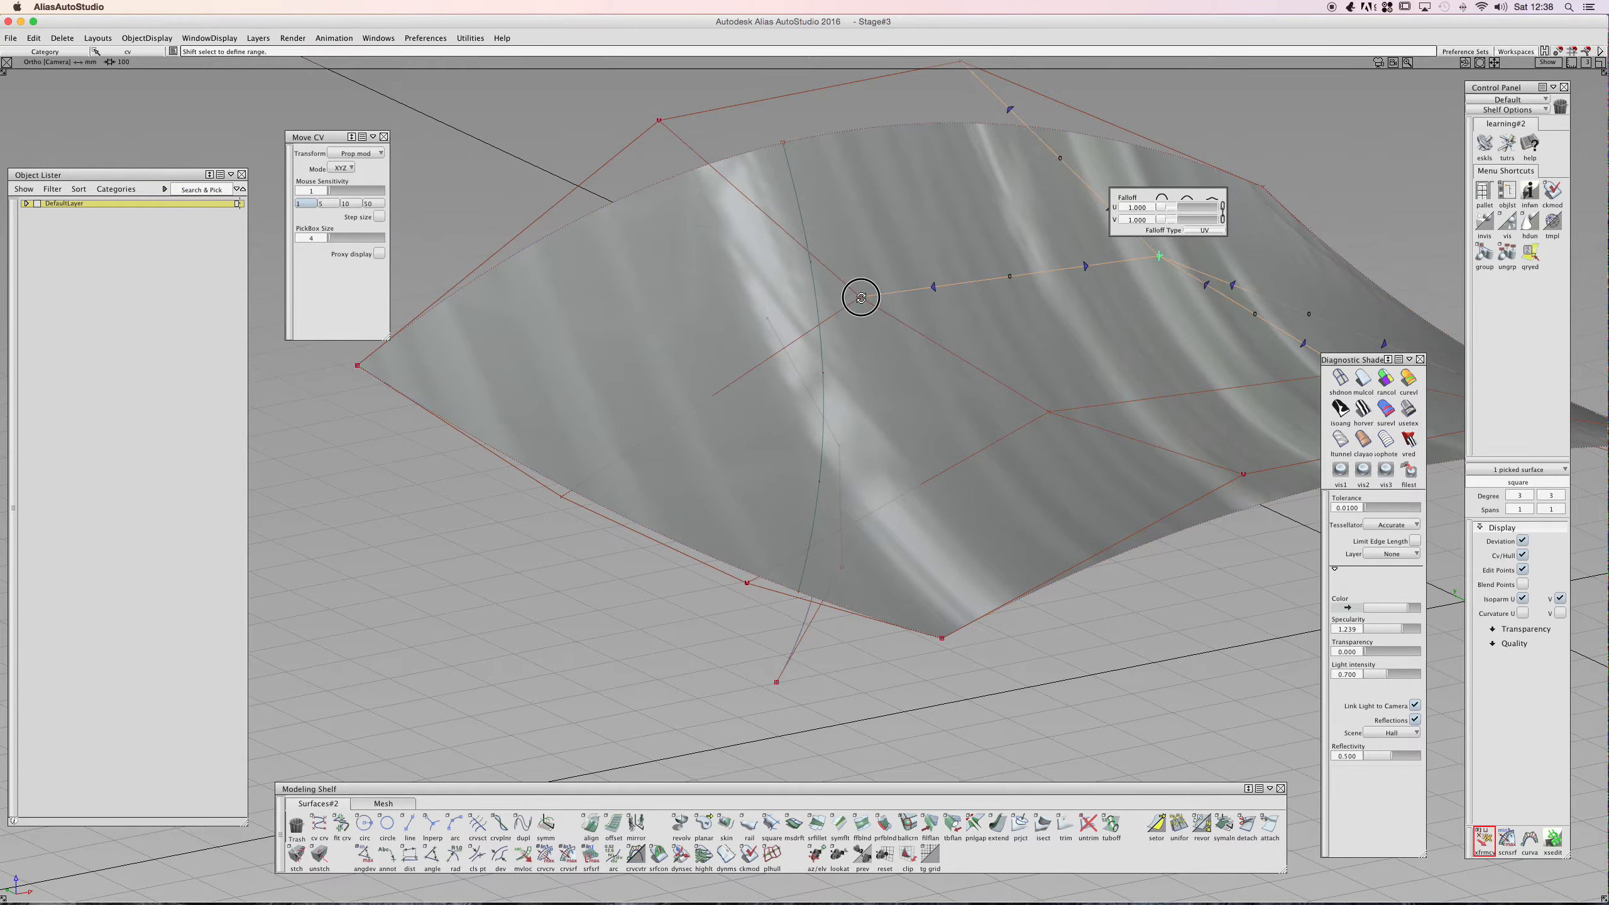
left_click(931, 287)
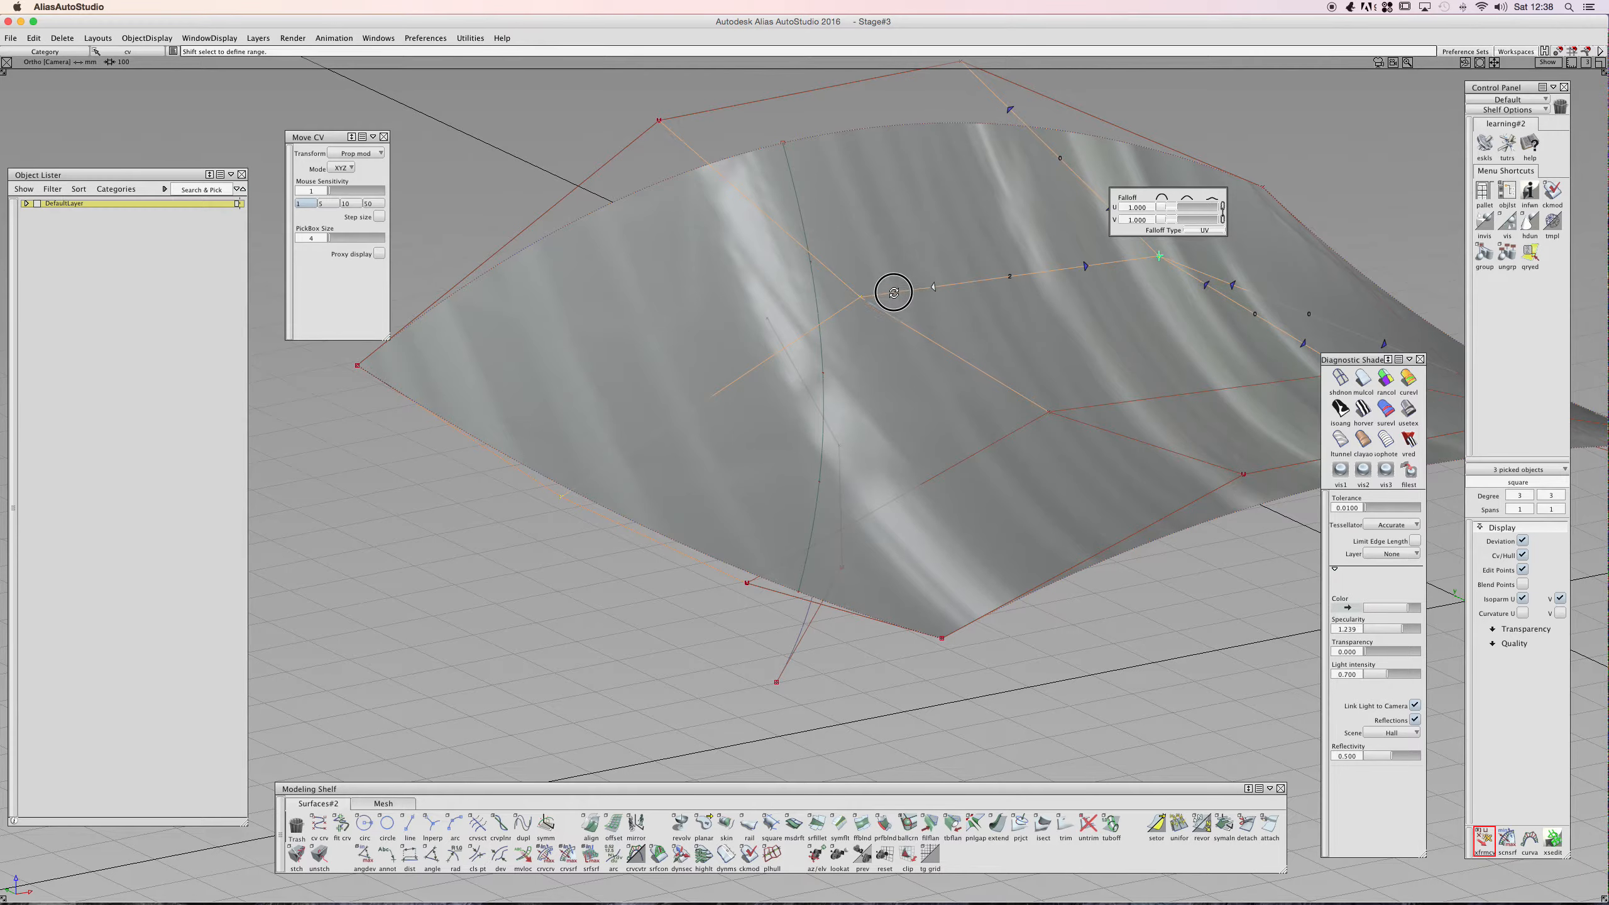
left_click(1011, 277)
type("2")
right_click_drag(1011, 277, 1114, 276, "alt+shift")
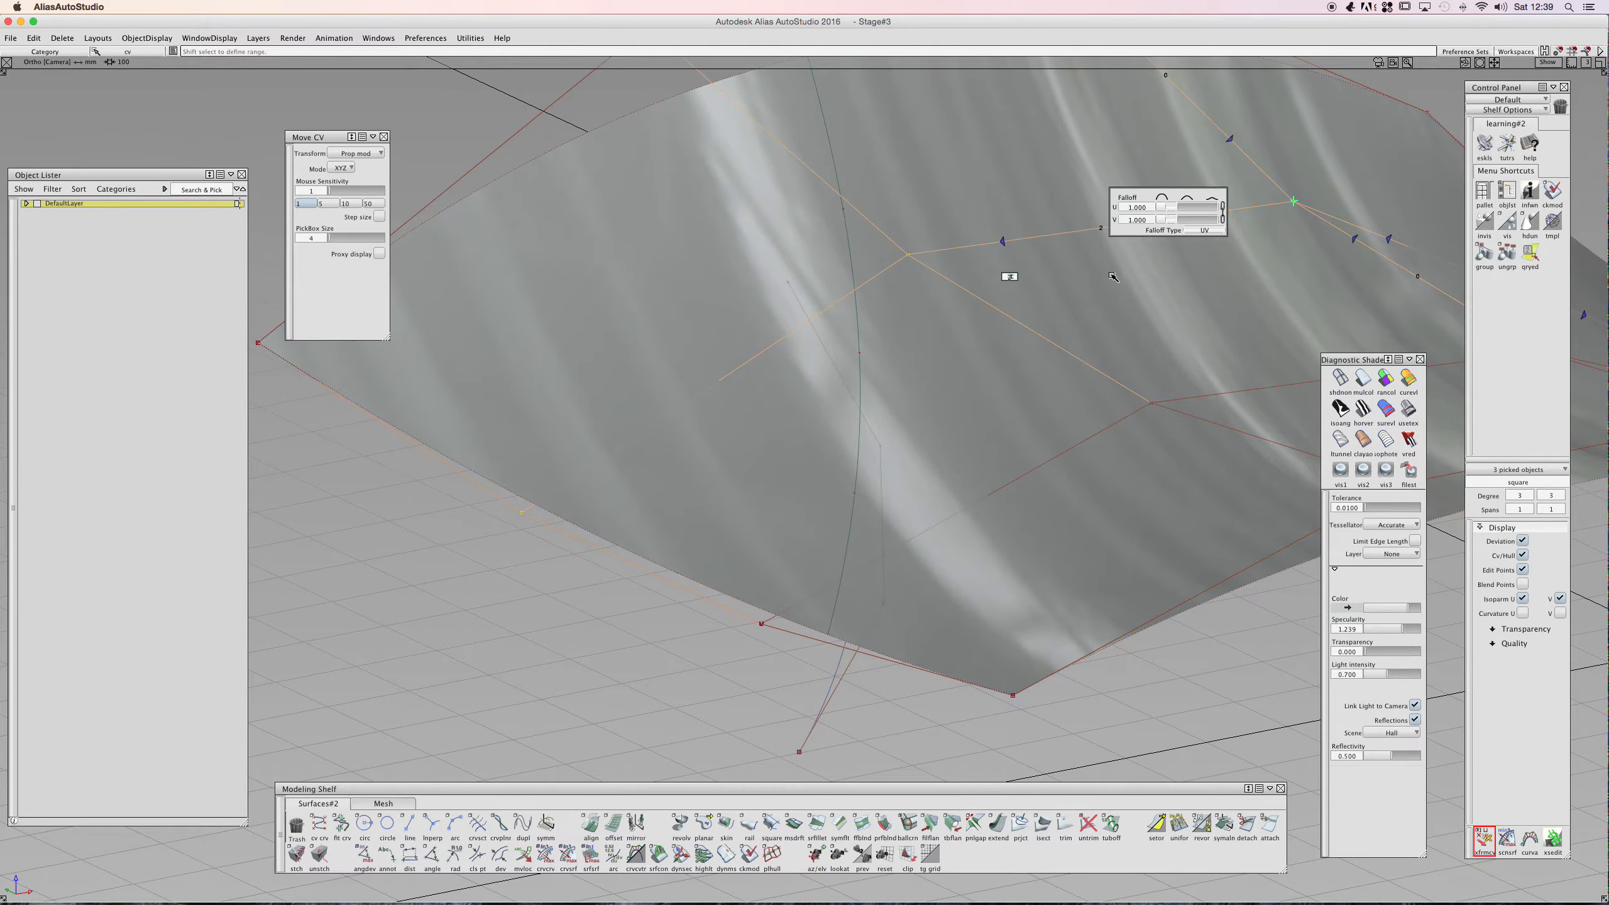
- Drag more surface CVs with proportional modification, undoing the final move
middle_click_drag(995, 341, 1042, 305, "ctrl+shift")
right_click_drag(1094, 303, 955, 315, "alt+shift")
left_click_drag(953, 316, 1150, 438, "ctrl+shift")
left_click_drag(936, 315, 1088, 428, "alt+shift")
middle_click_drag(1056, 410, 1055, 379, "ctrl+shift")
middle_click_drag(1049, 380, 1048, 381)
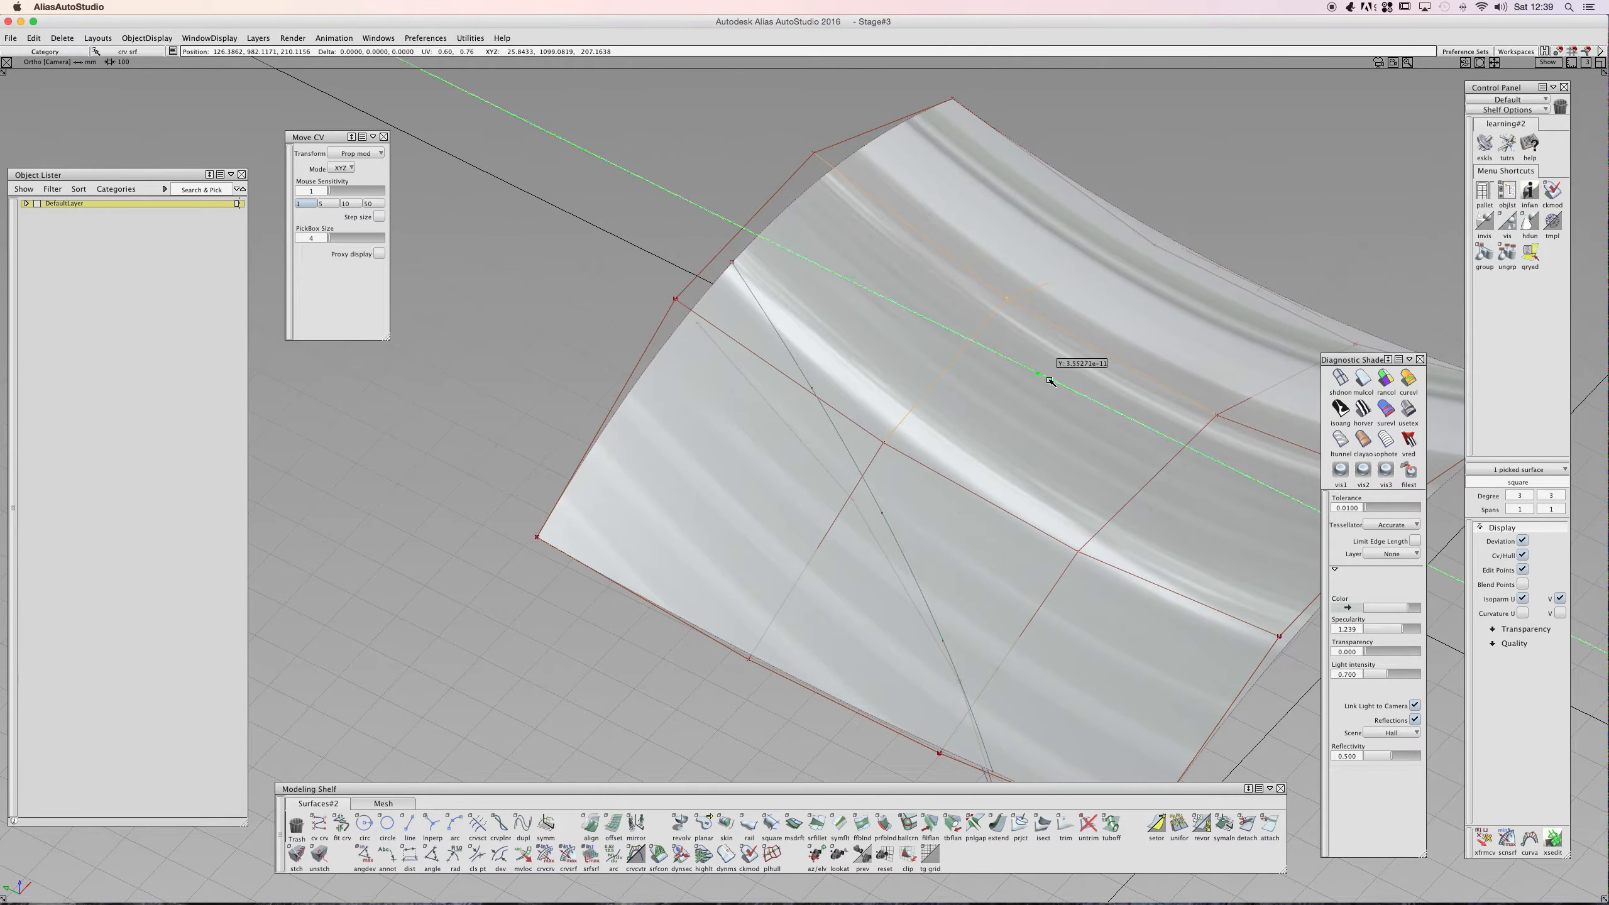
mouse_move(1064, 388)
left_mouse_down()
mouse_move(1083, 393)
mouse_move(1118, 357)
mouse_move(1041, 402)
left_mouse_up()
key("super+z")
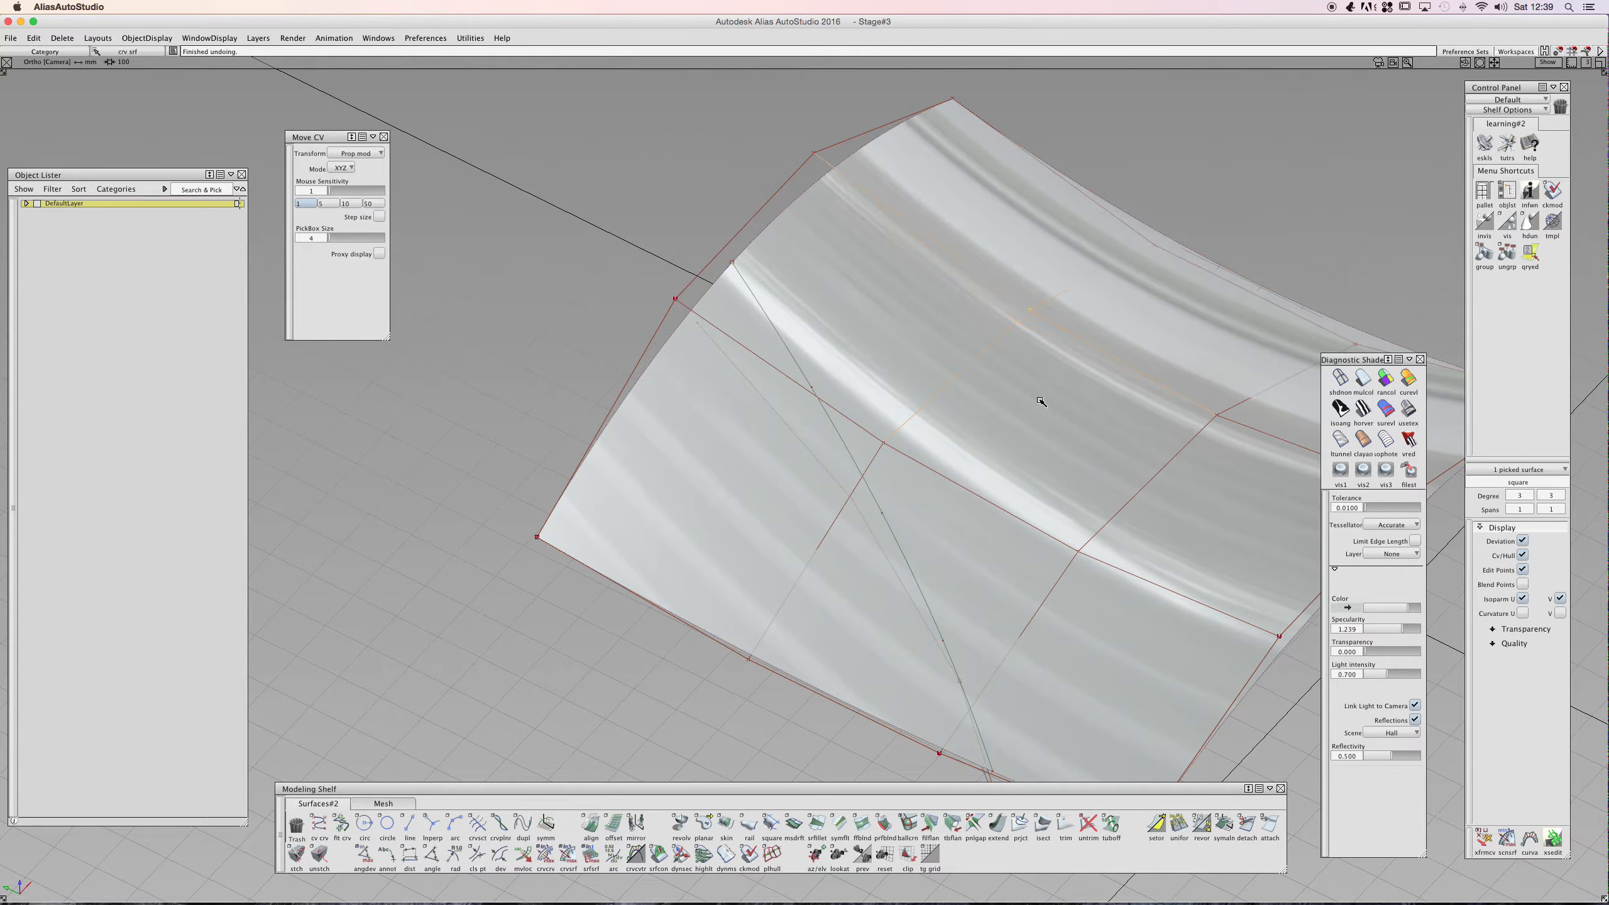
- Switch the Move CV transform back to Move and set its mode to NUV
left_click_drag(766, 406, 758, 374, "ctrl+shift")
left_click_drag(726, 398, 700, 402, "ctrl+shift")
left_click(720, 401)
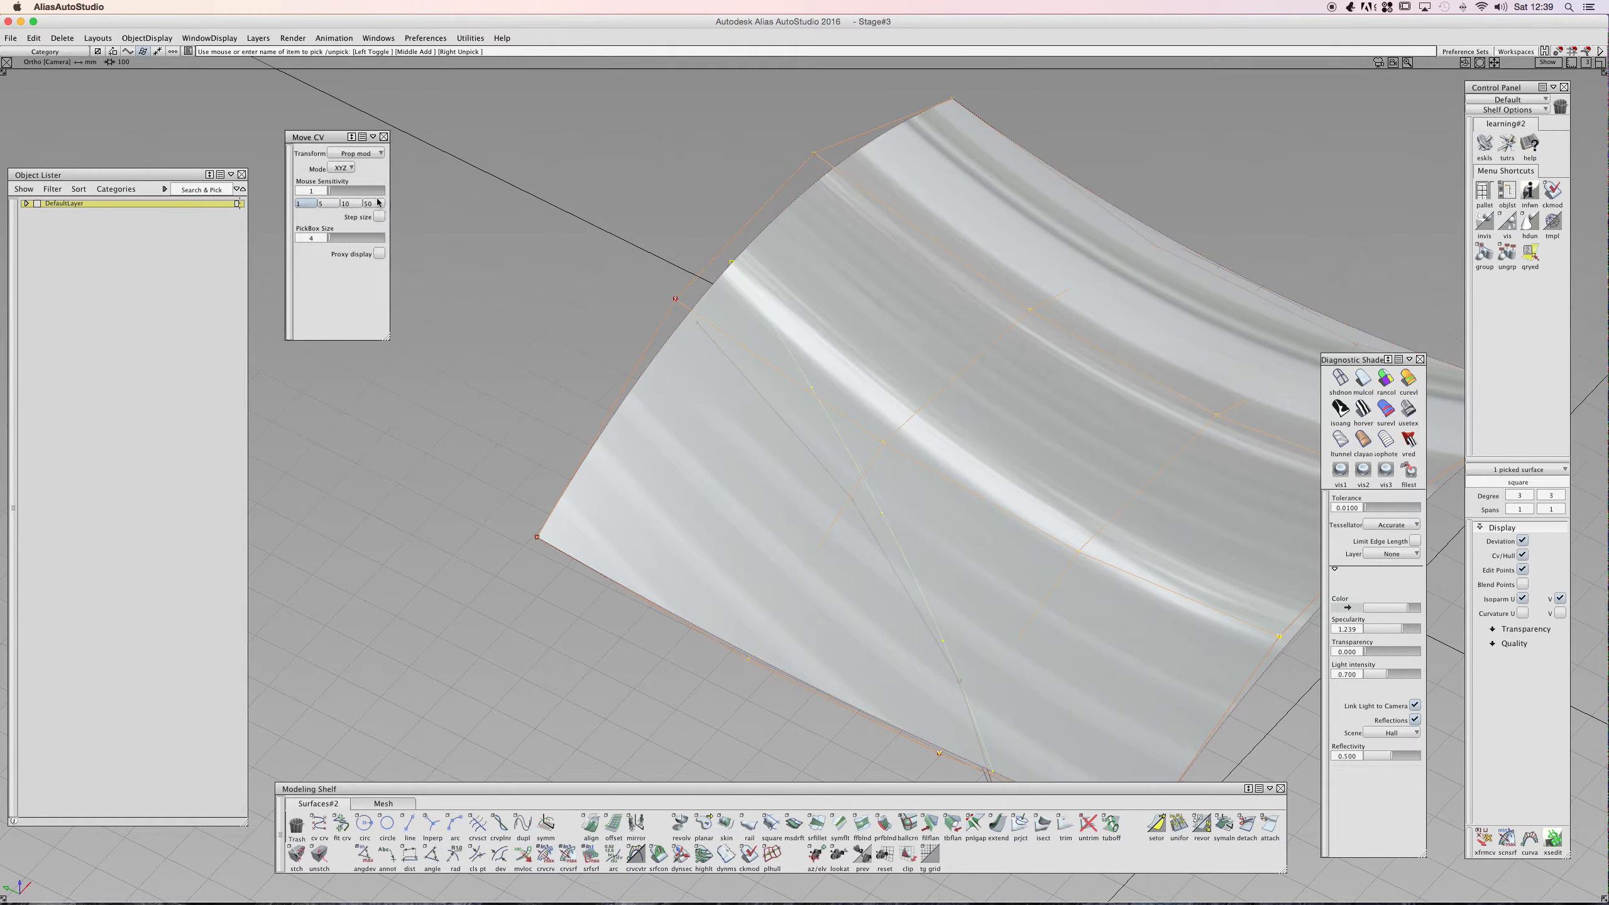
left_click(352, 154)
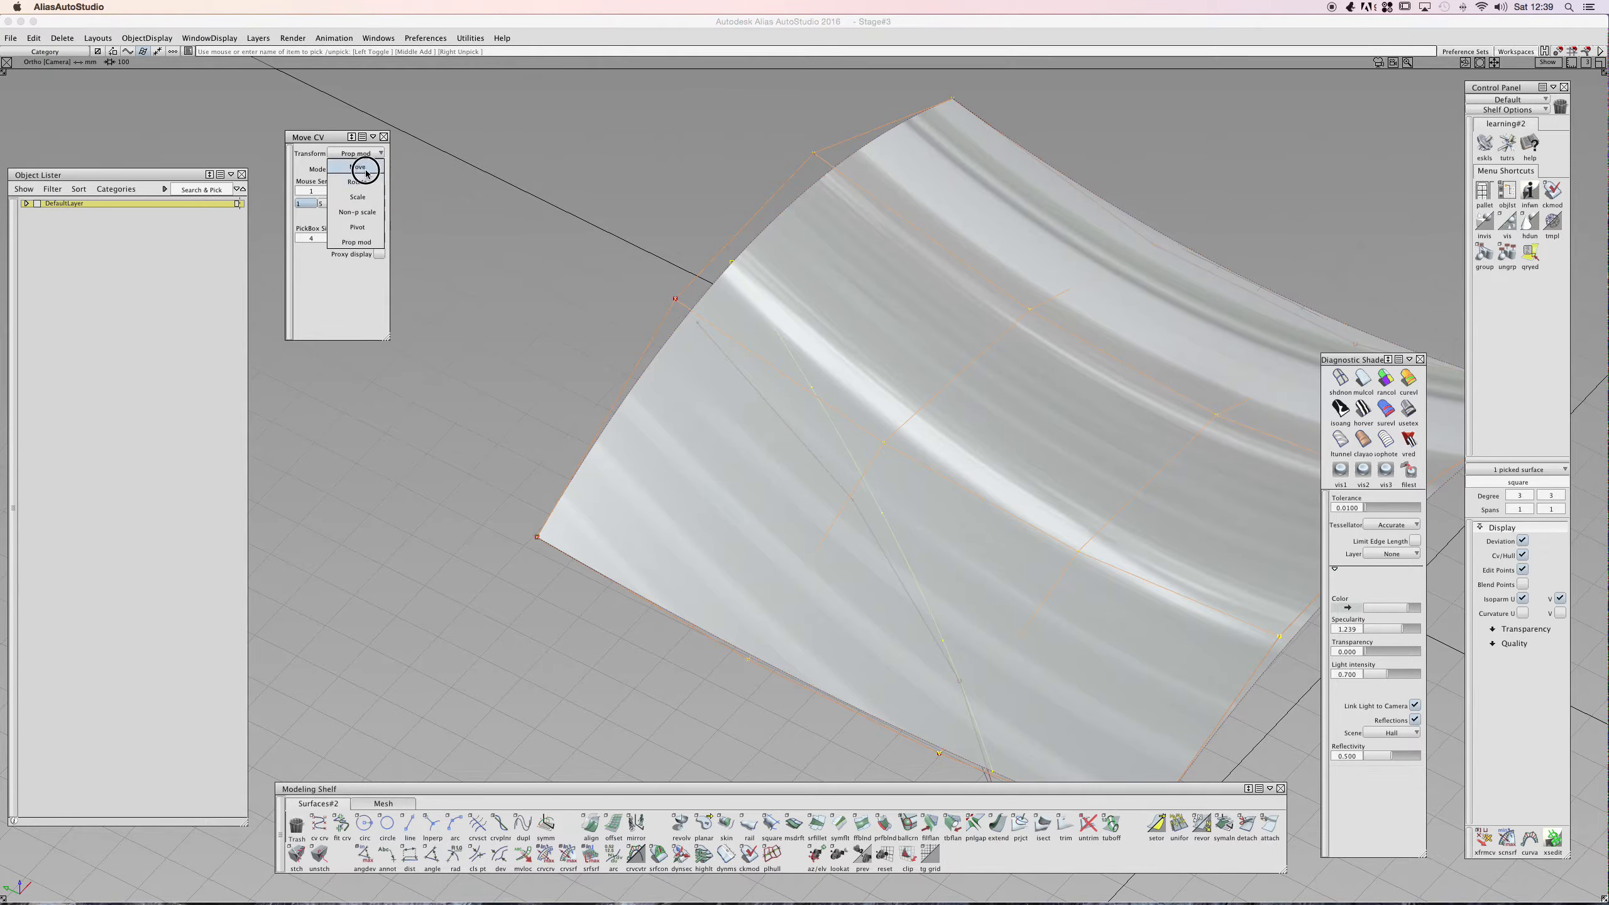
left_click(358, 166)
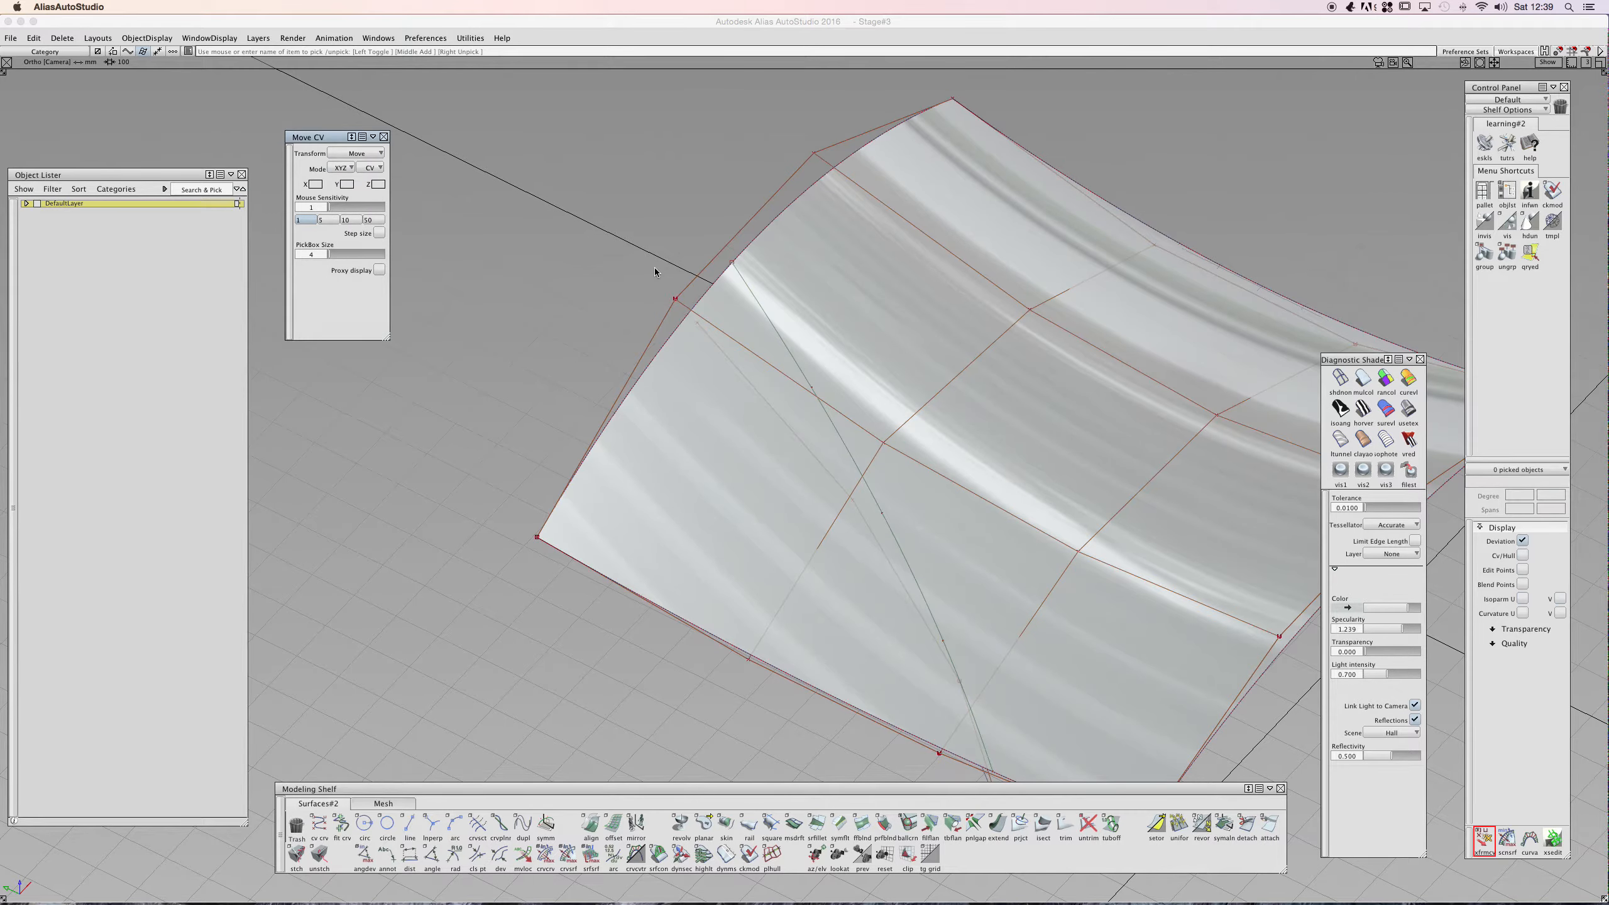
key("space")
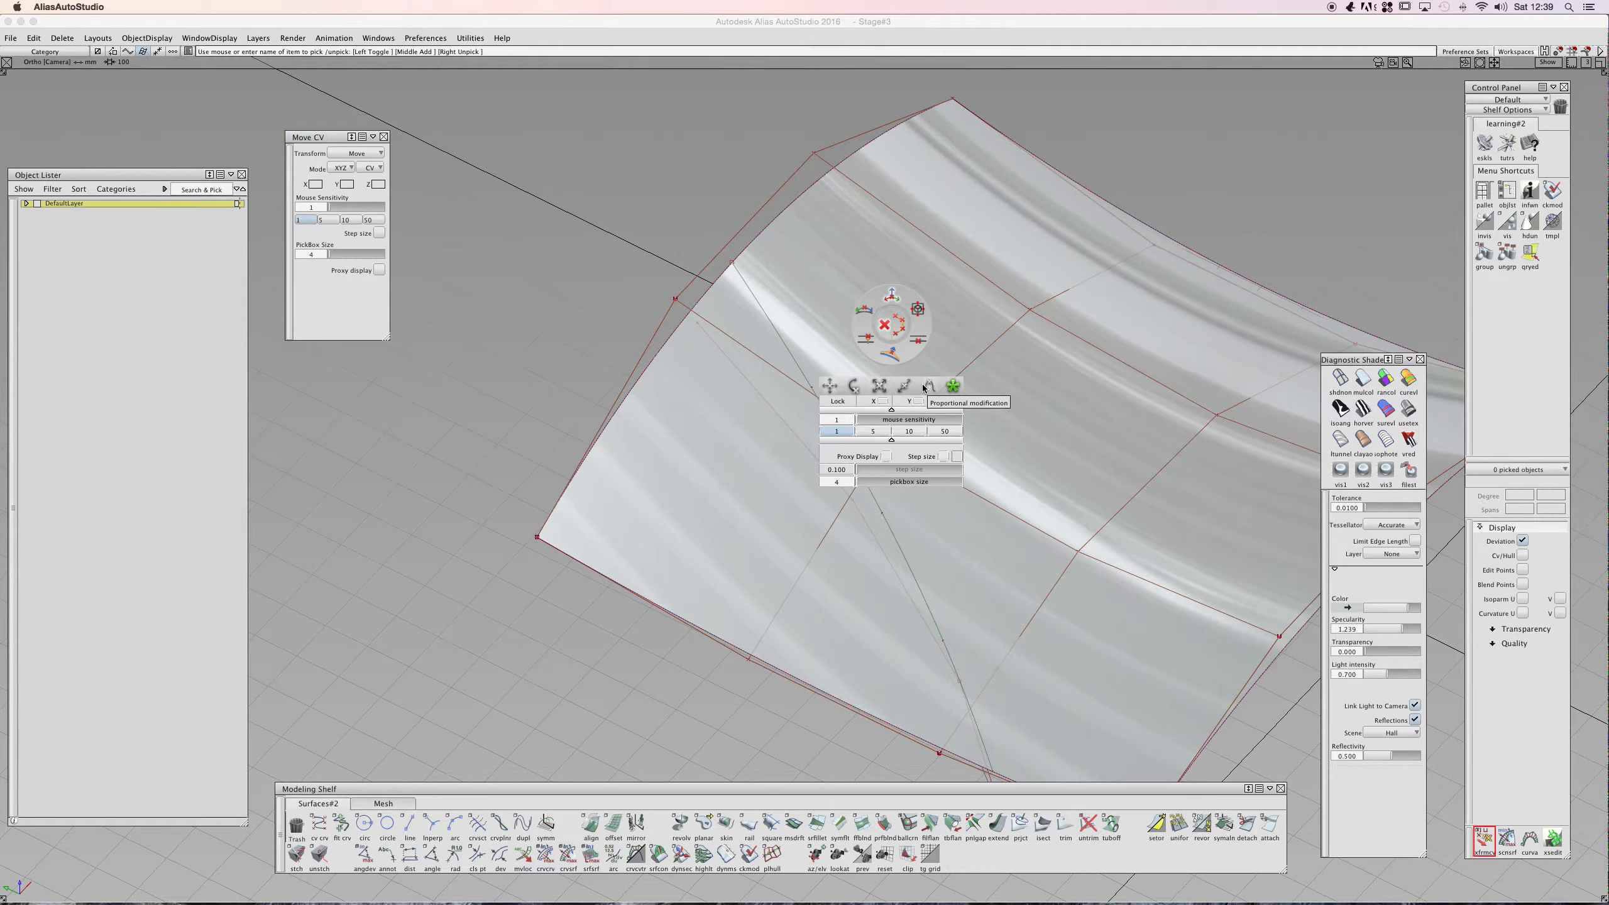
left_click(898, 355)
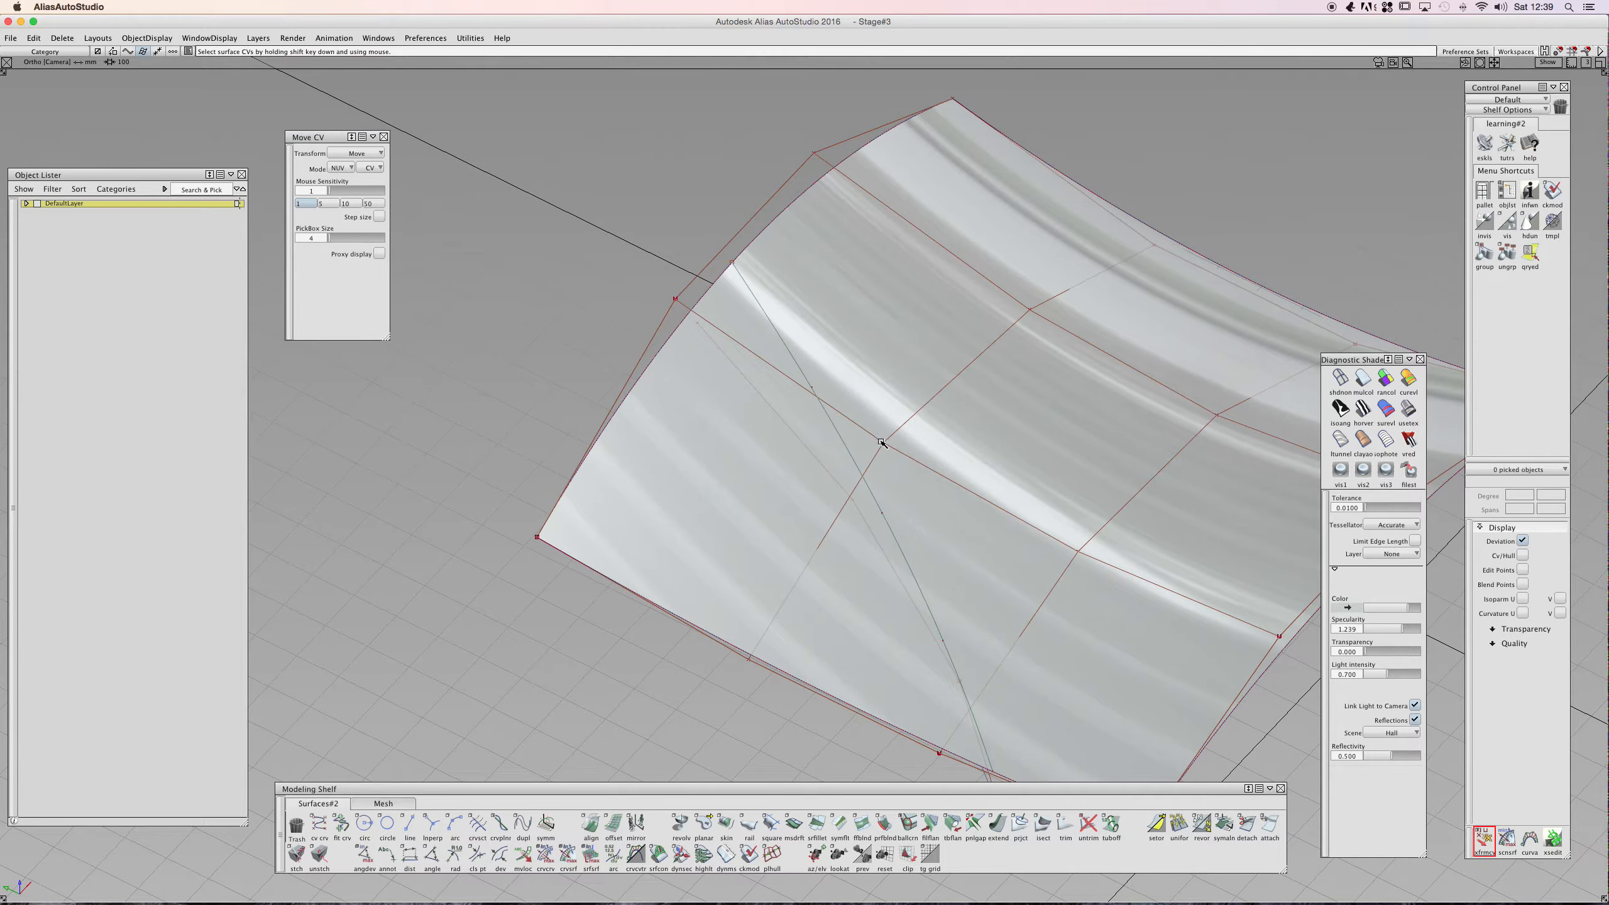
- Pick the surface and then the CVs along its middle row
left_click_drag(890, 433, 912, 411, "alt+shift")
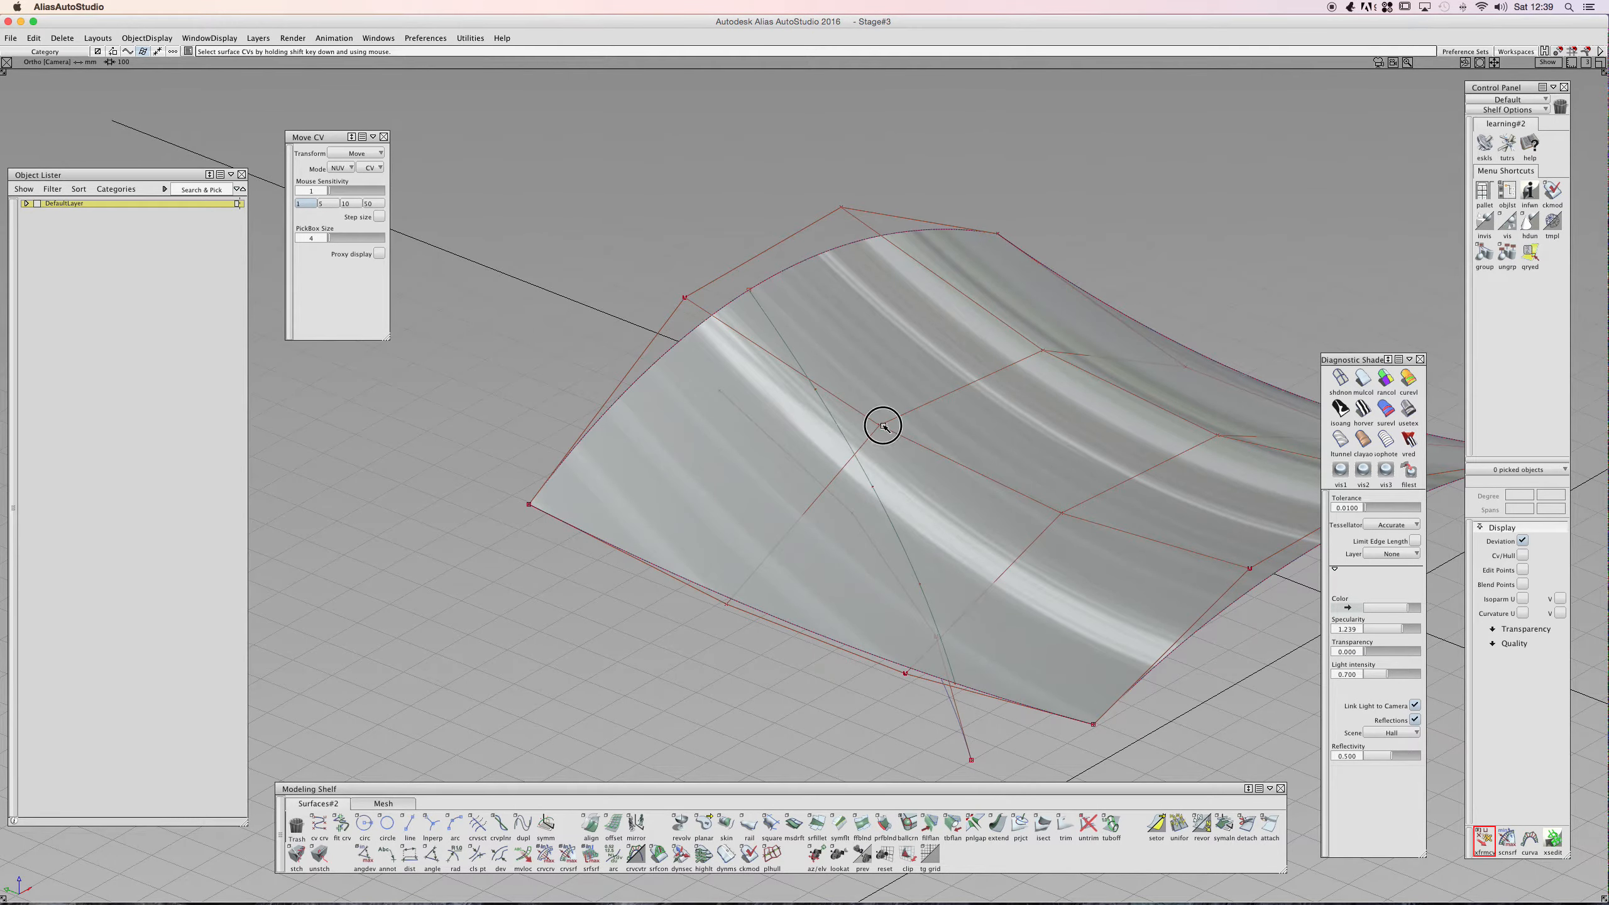
left_click(869, 439)
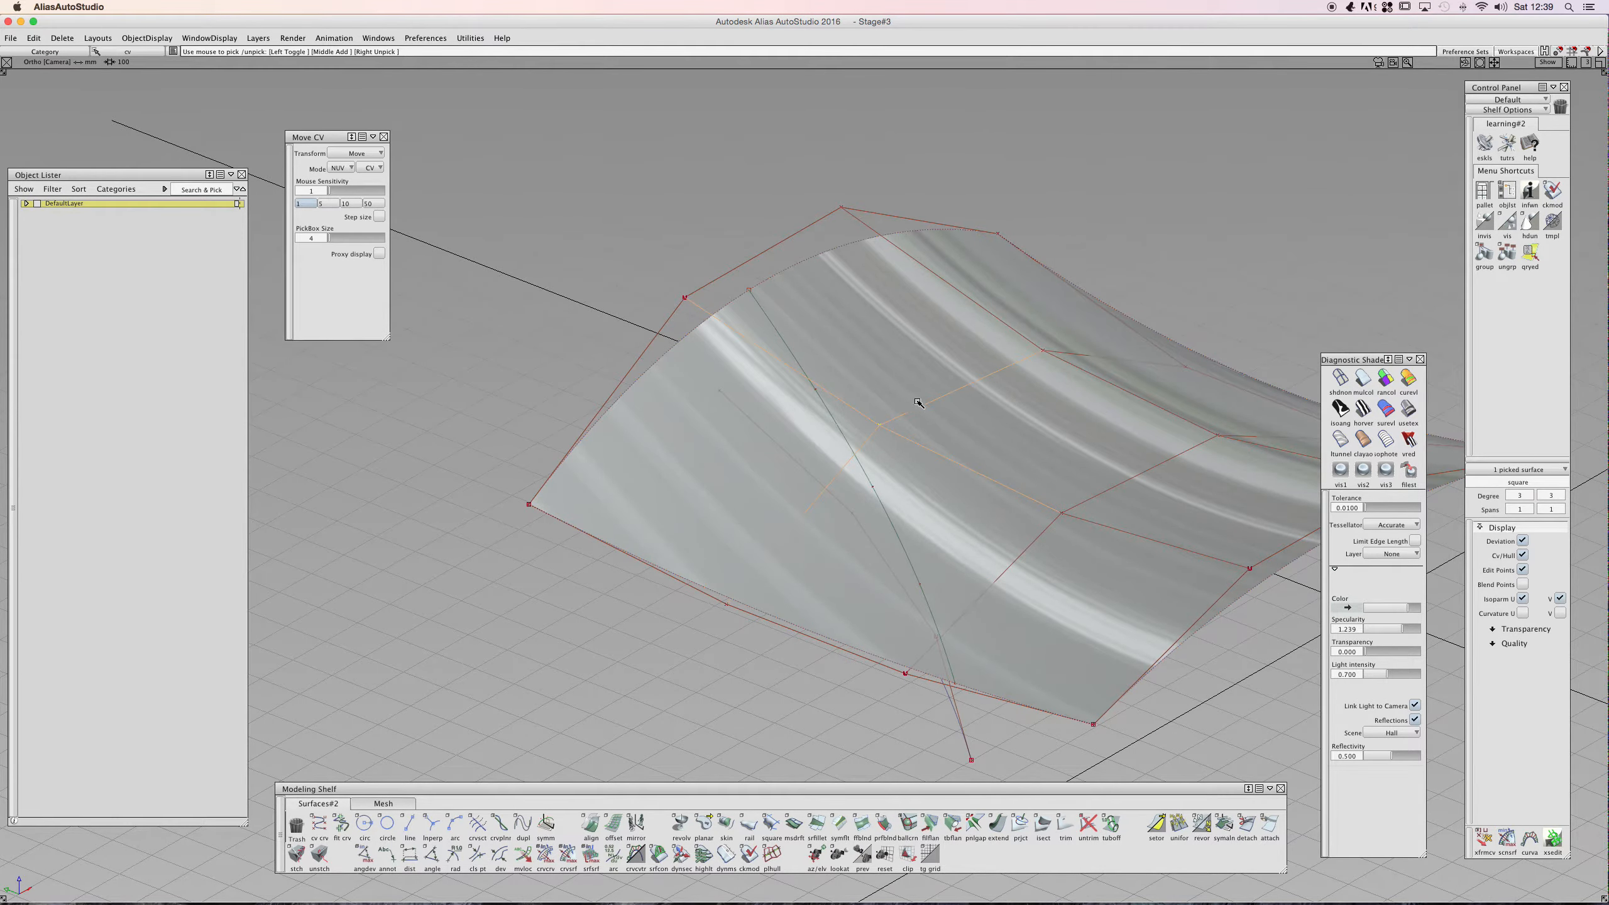
left_click(1042, 350)
left_click_drag(320, 133, 320, 135)
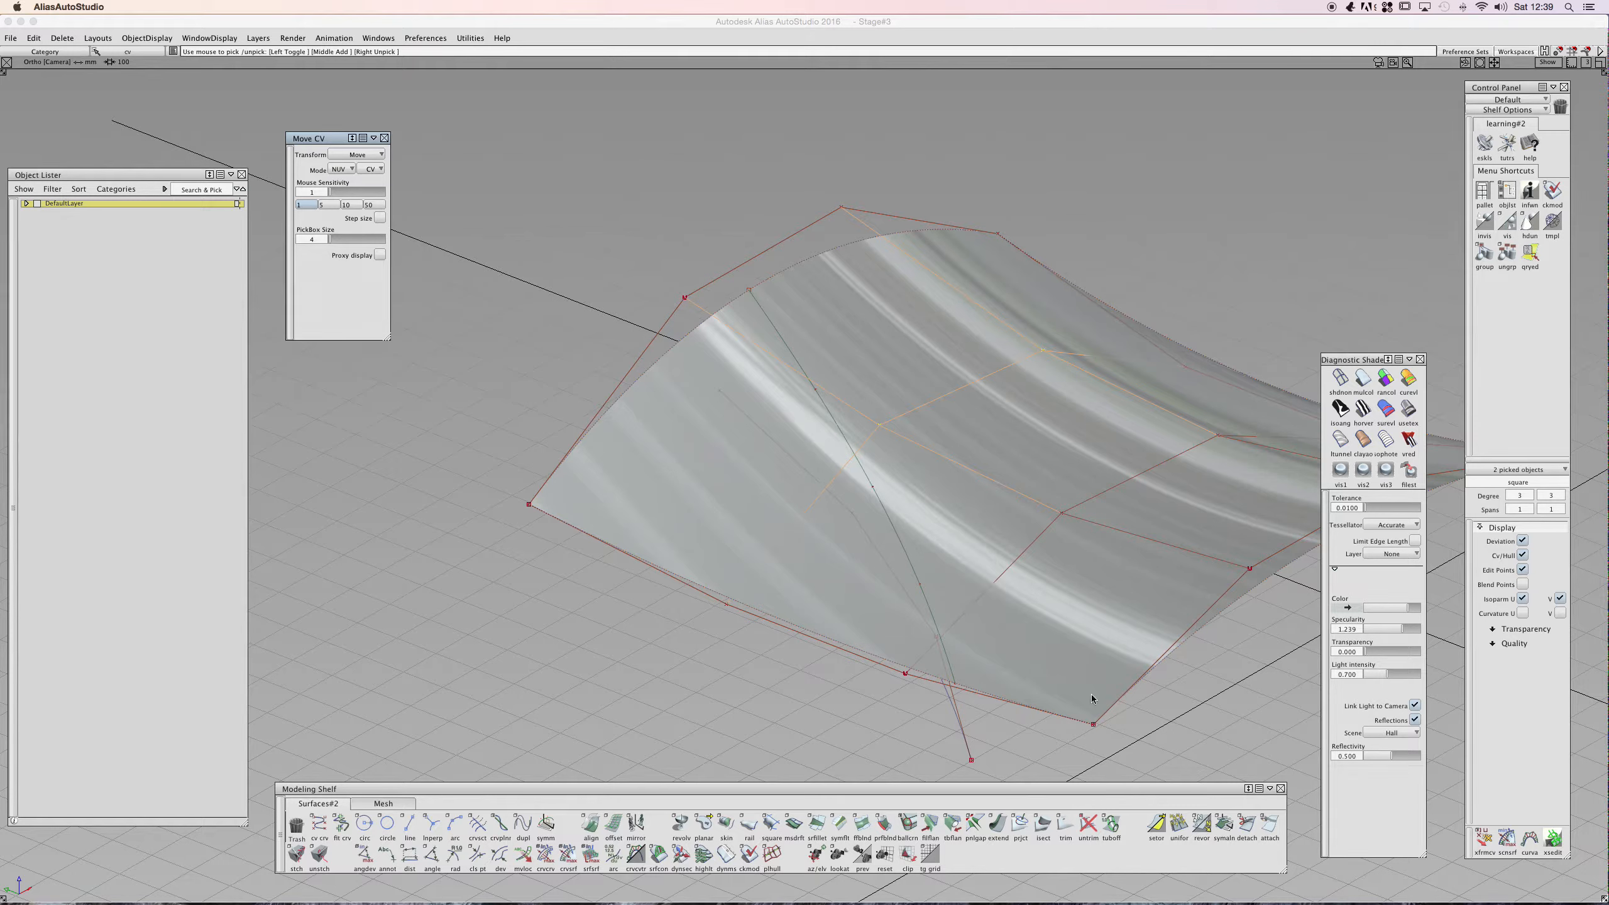
left_click(1480, 841)
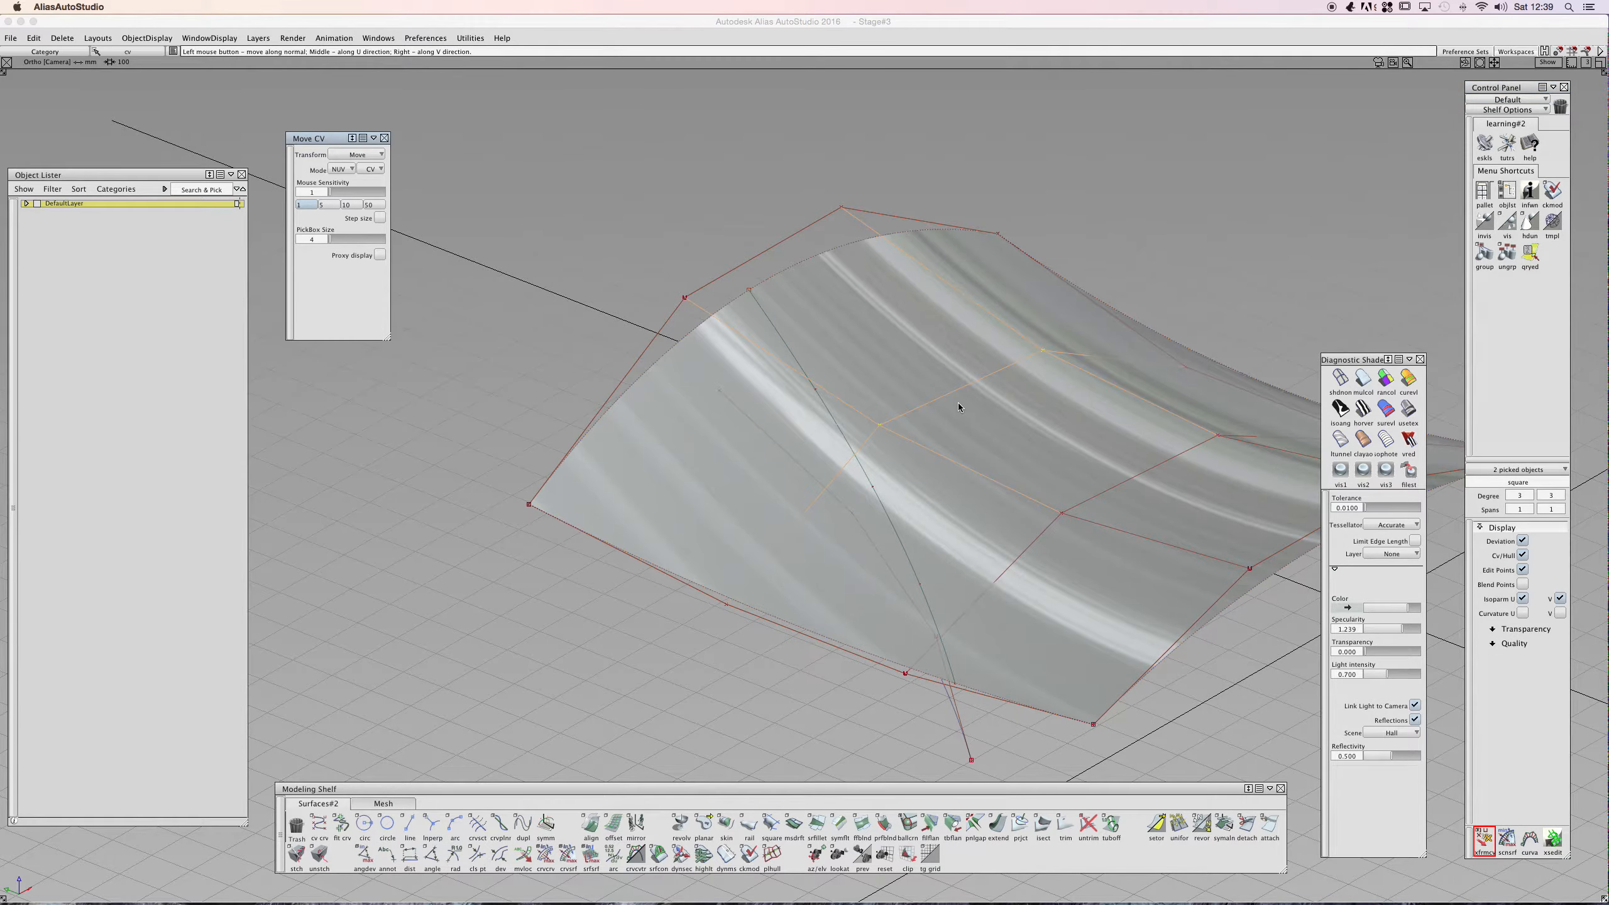
left_click_drag(917, 347, 819, 406, "shift+super")
middle_click_drag(1016, 453, 911, 359, "shift+super")
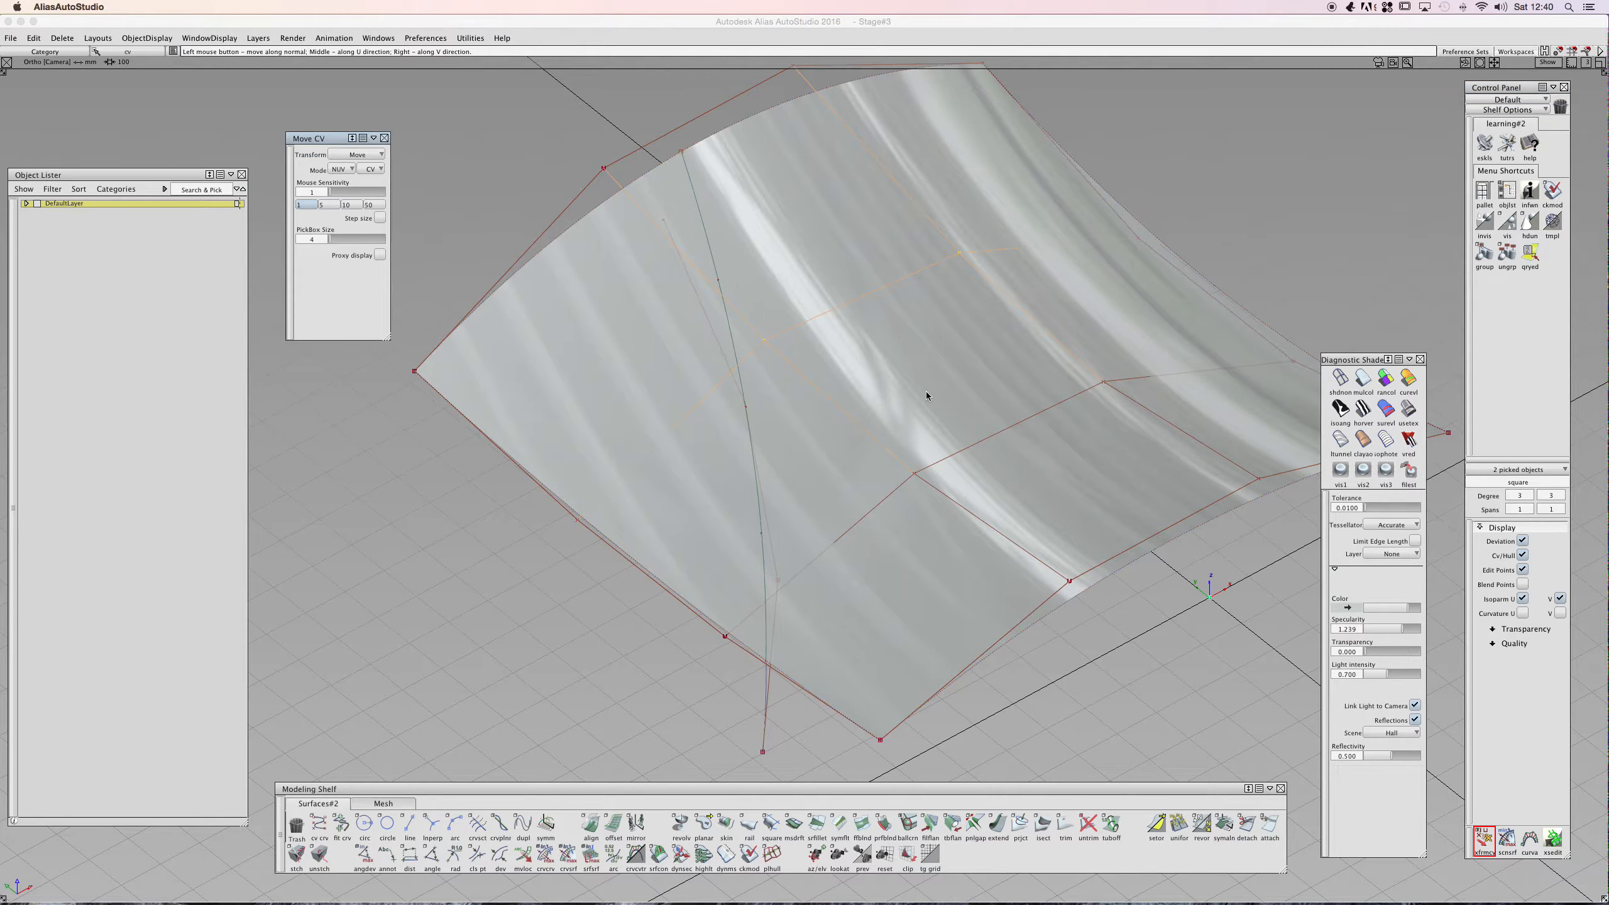
left_click(908, 374)
left_click_drag(925, 389, 851, 303, "shift+super")
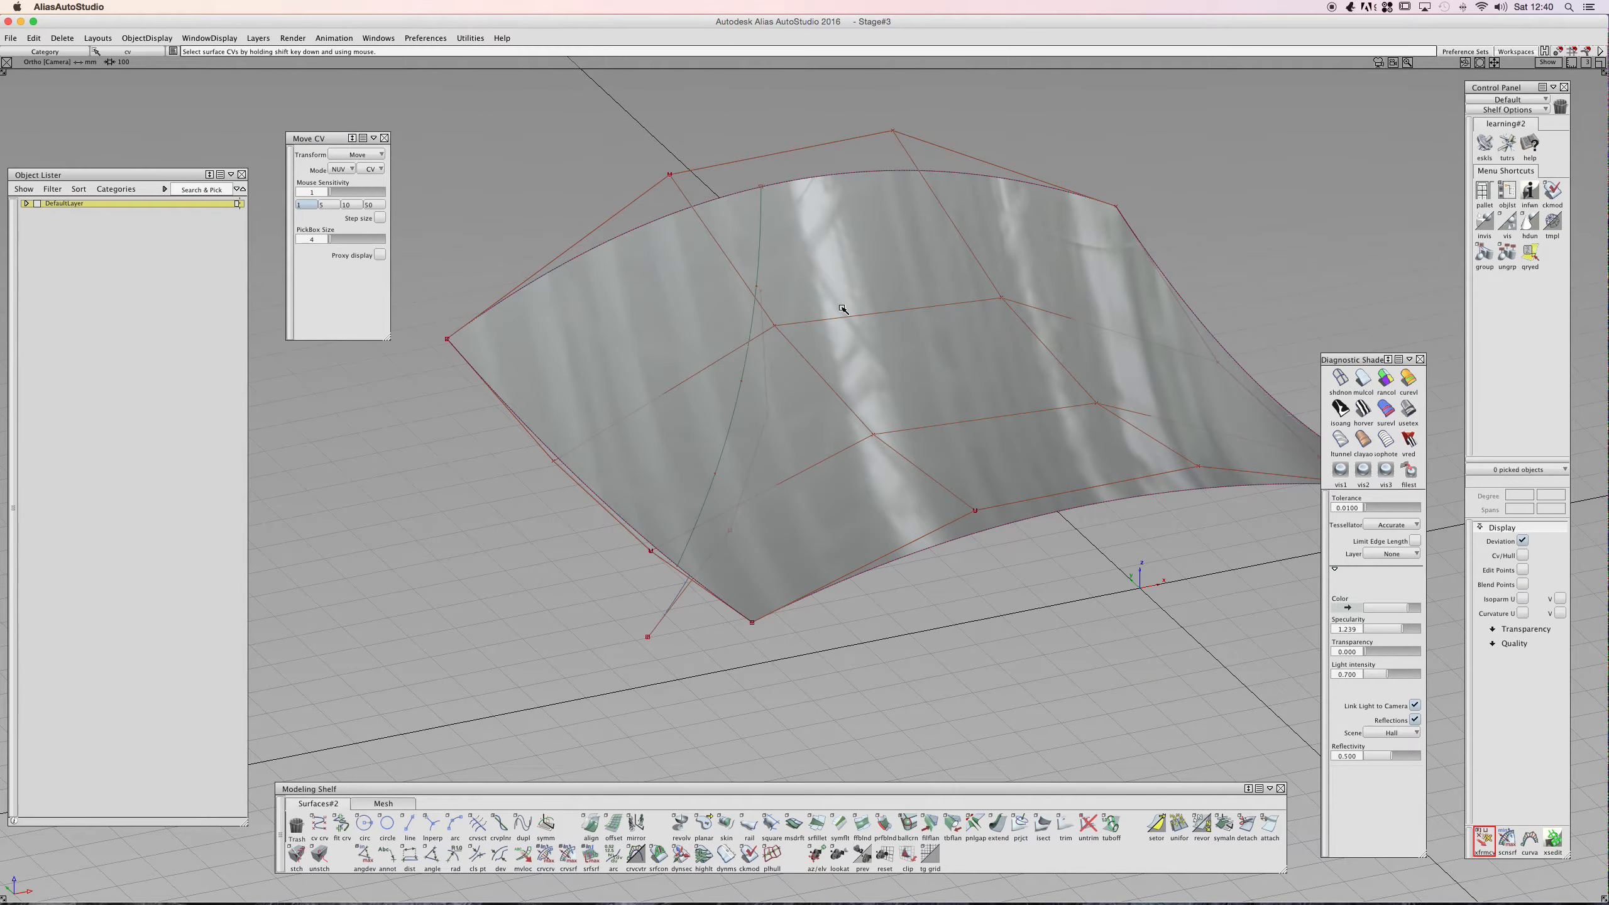
left_click(807, 319, "ctrl+shift")
left_click(751, 320)
left_click(742, 331)
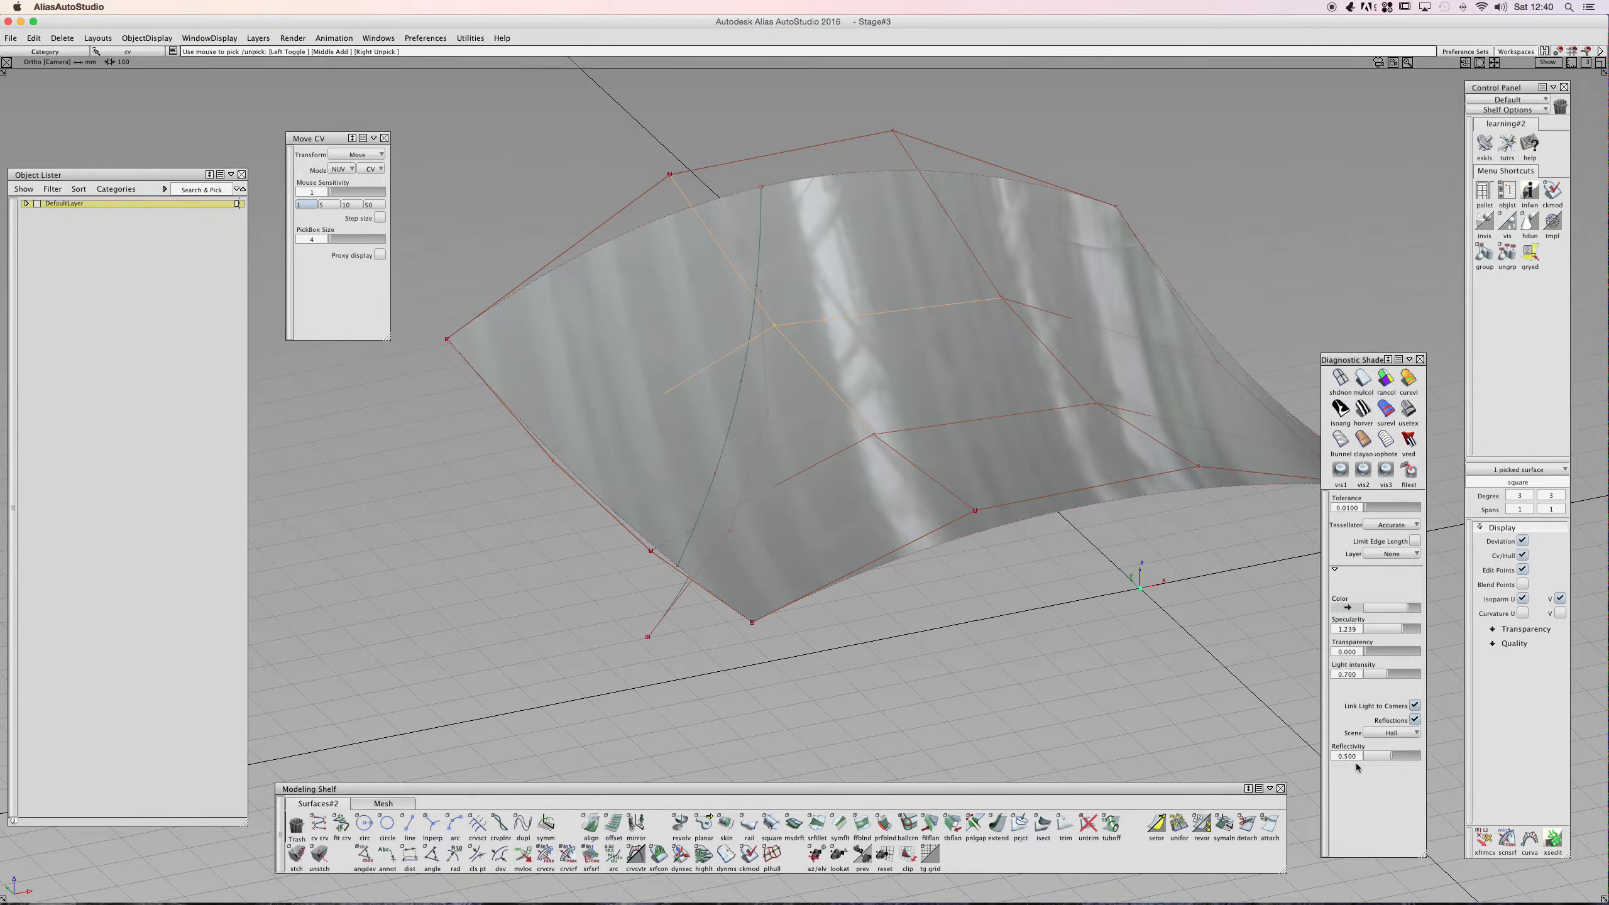
- Turn on Proxy display for Move CV and pick all the surface's CVs
double_click(322, 137)
double_click(323, 334)
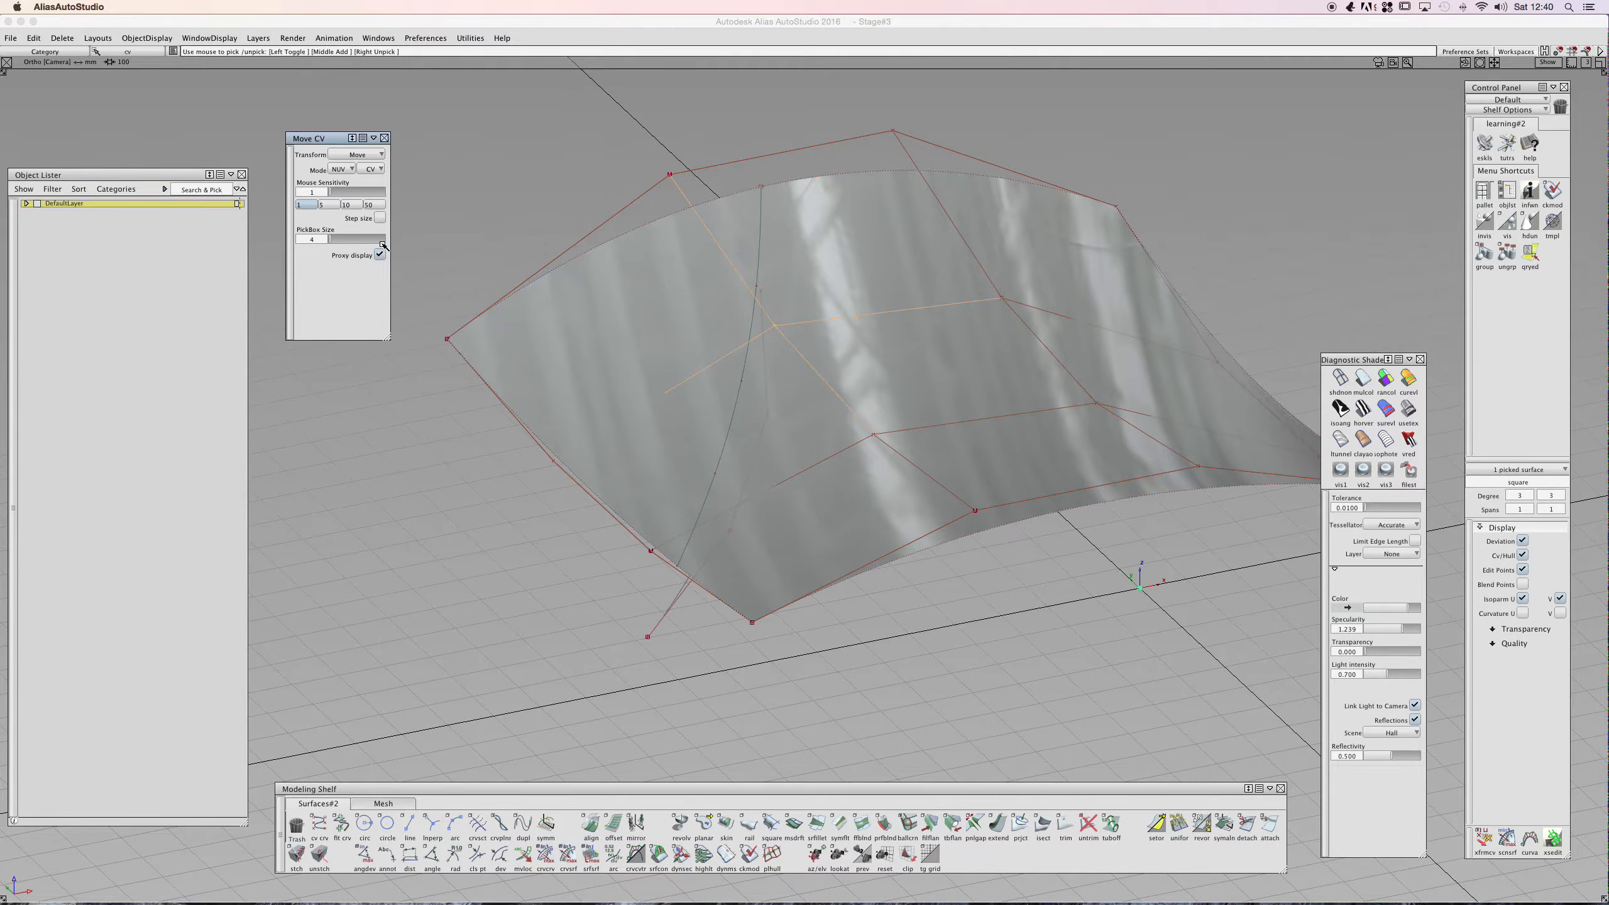
left_click_drag(649, 383, 645, 407, "ctrl+shift")
left_click(638, 364)
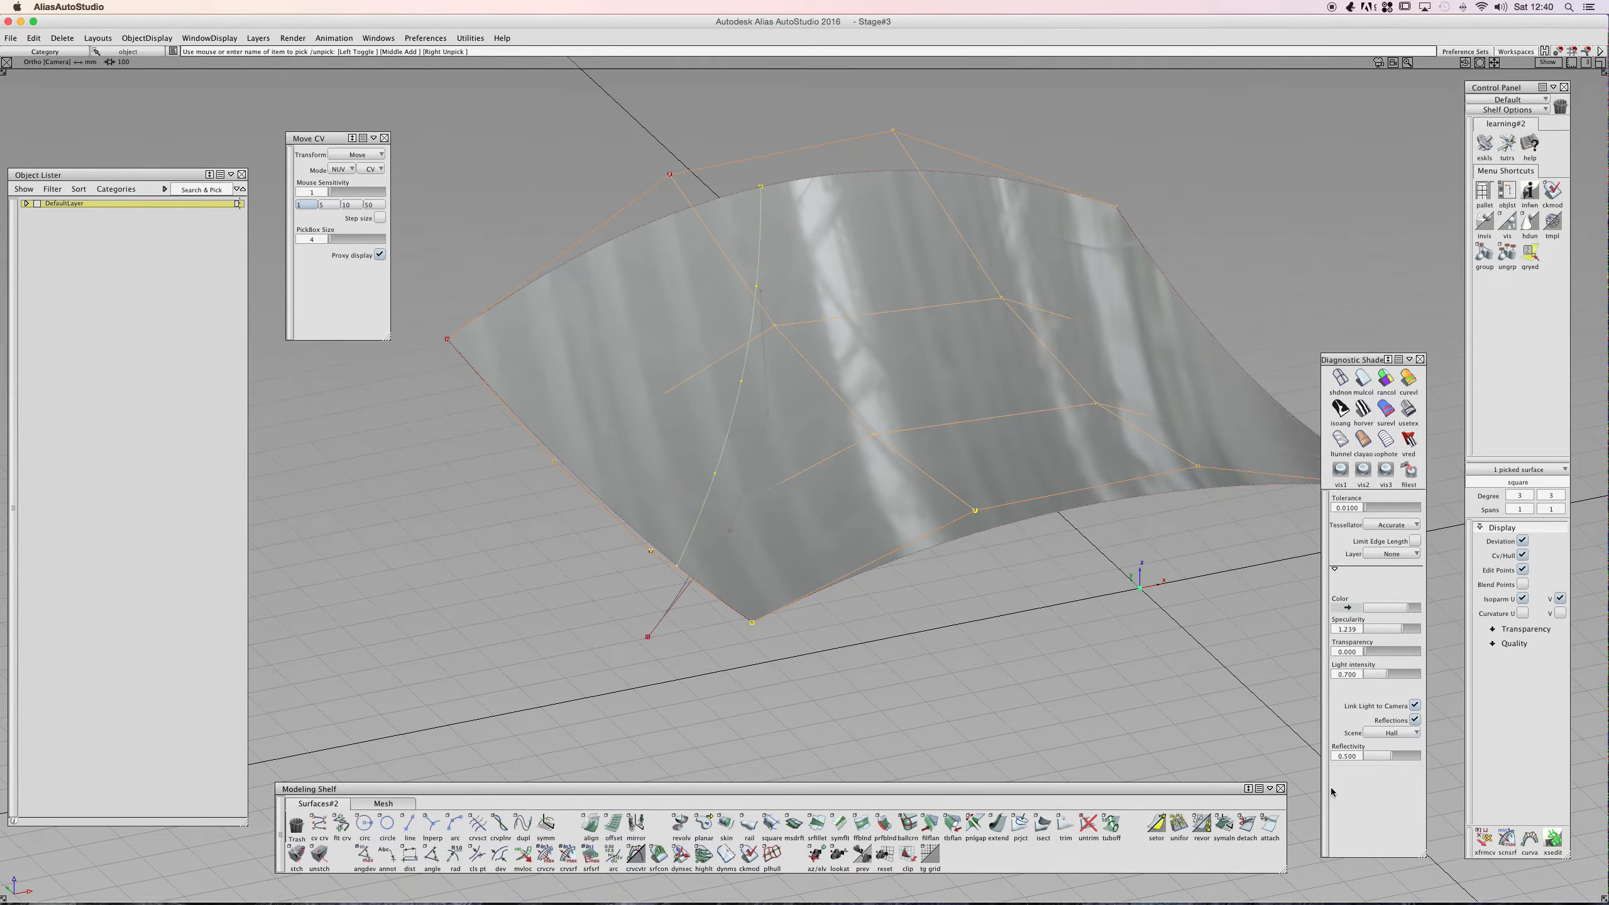
left_click(1483, 837)
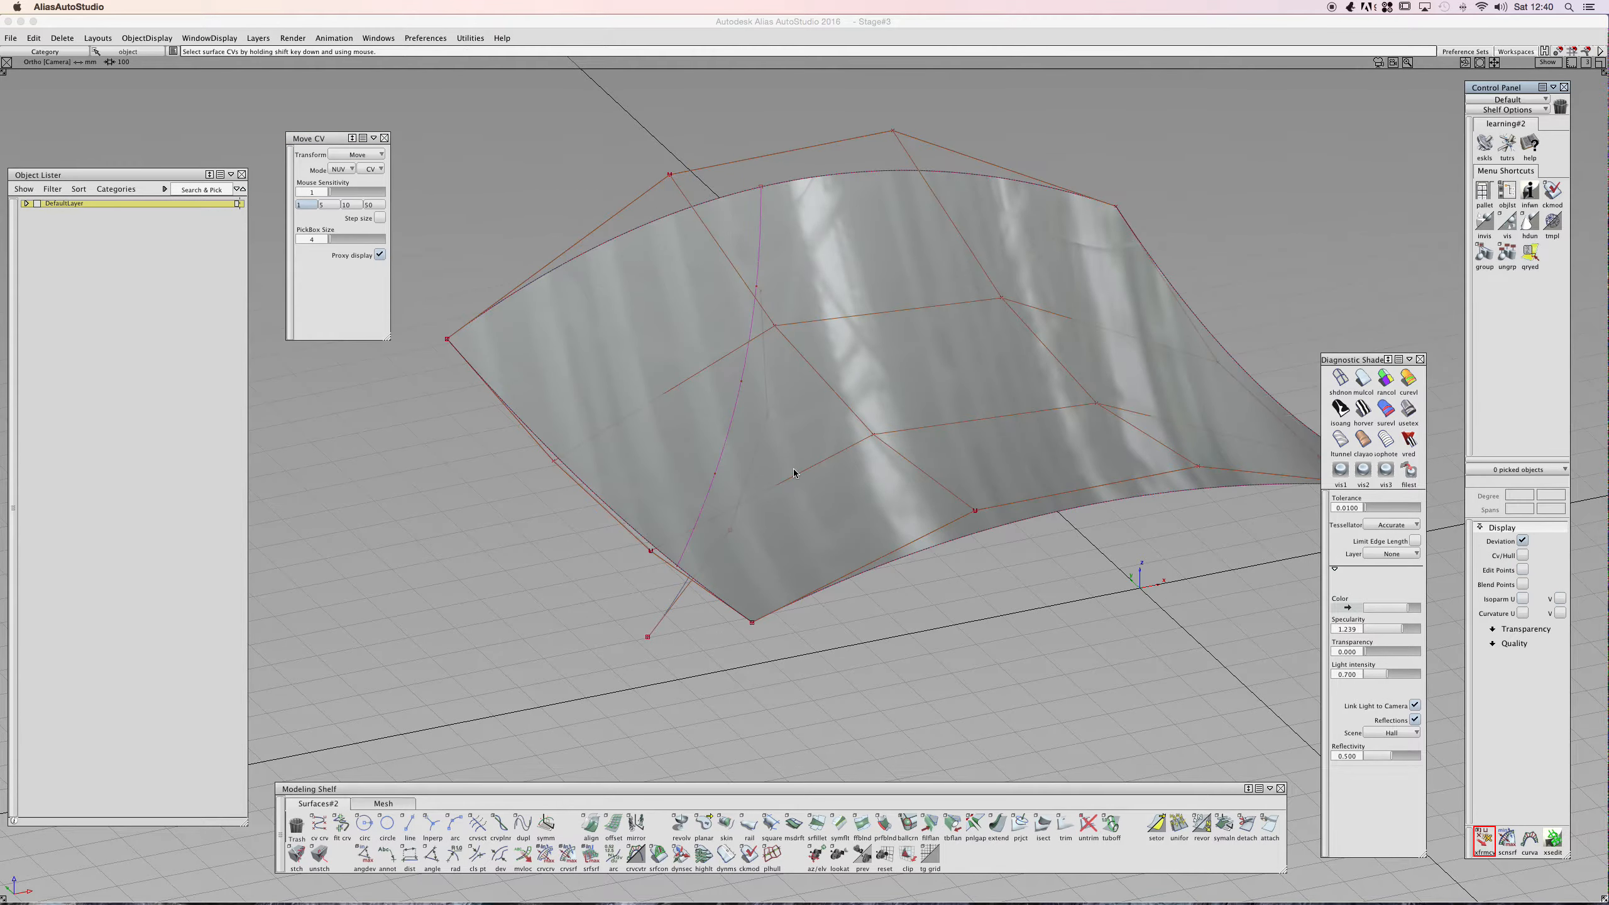
left_click_drag(581, 338, 597, 381, "ctrl+shift")
left_click(547, 461)
left_click(551, 460)
left_click_drag(560, 465, 565, 480)
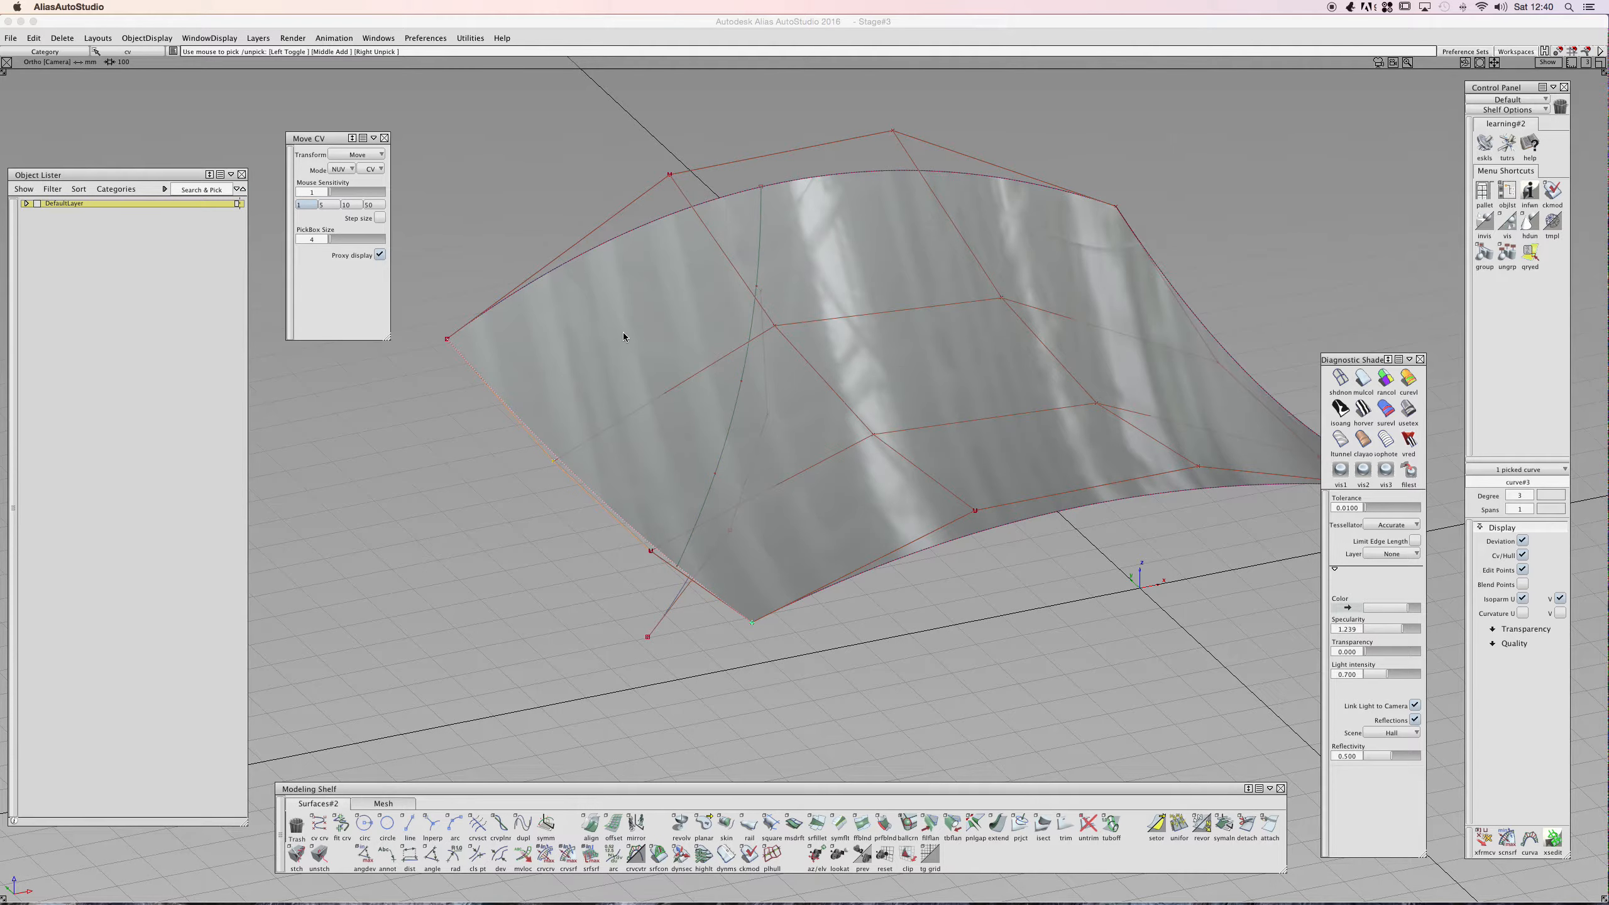
left_click_drag(511, 315, 517, 271, "ctrl+shift")
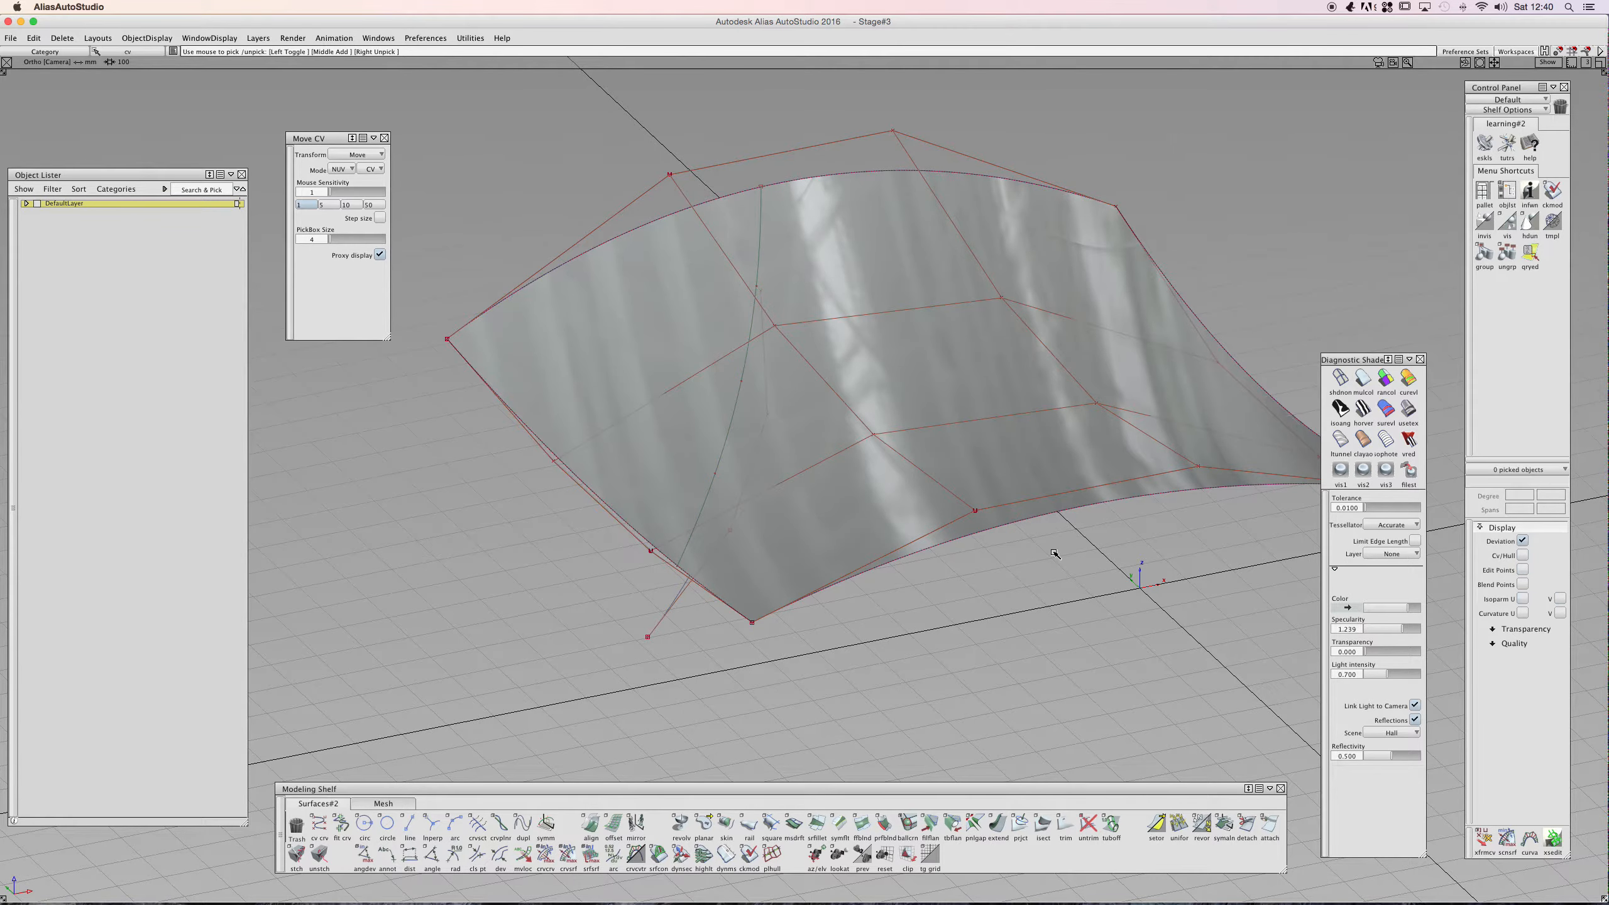
- Switch the Move CV mode to Slide
left_click(1484, 838)
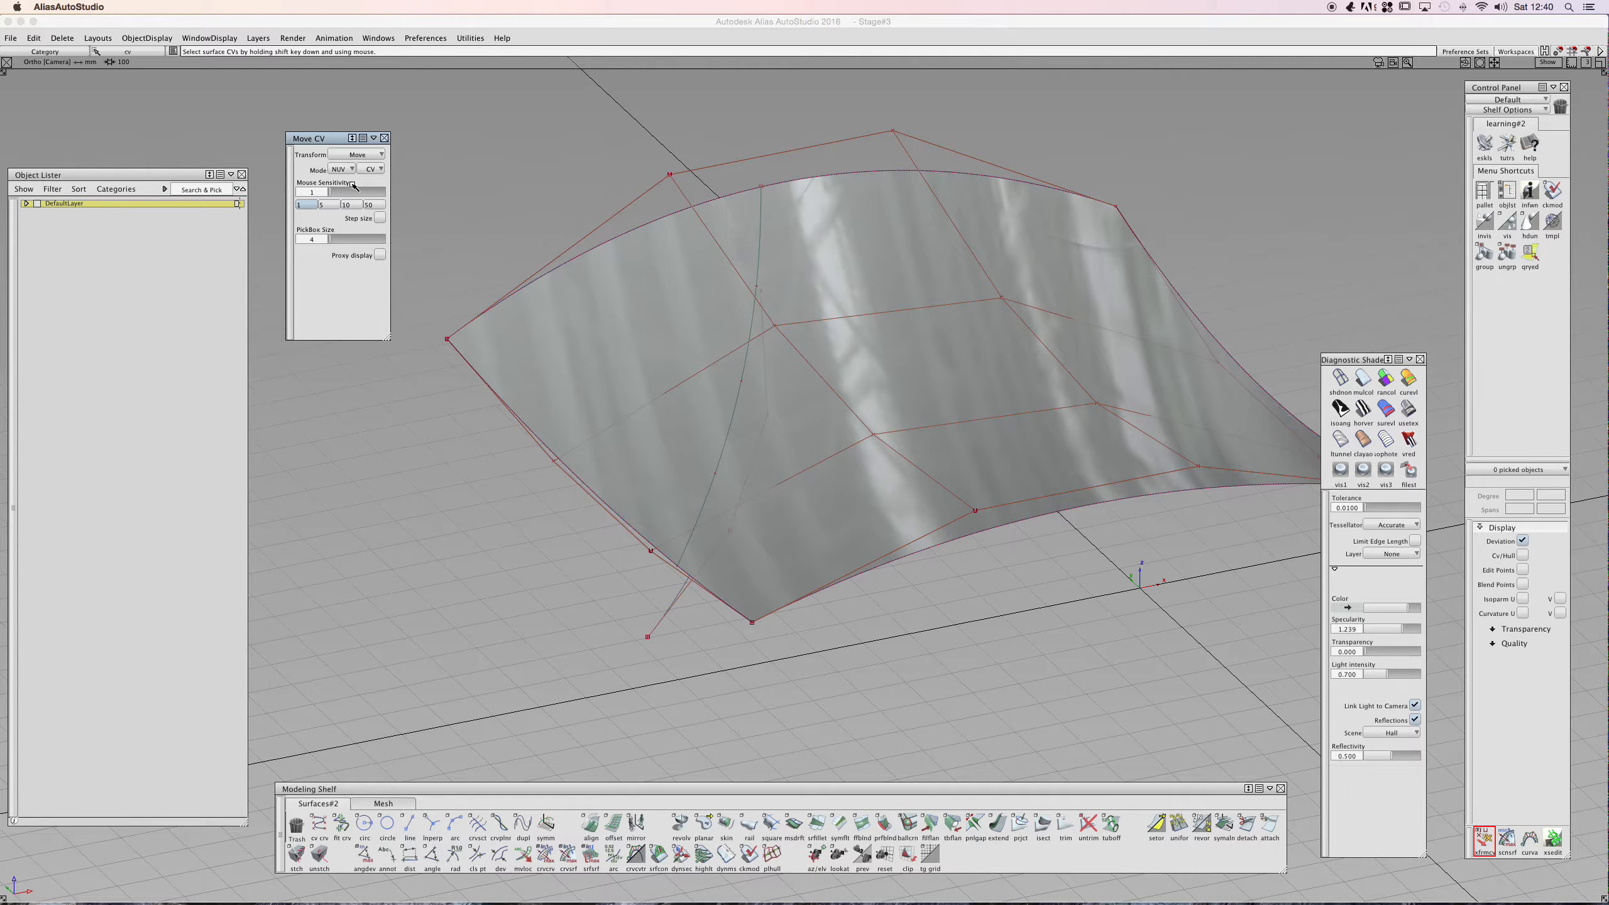
left_click(763, 326)
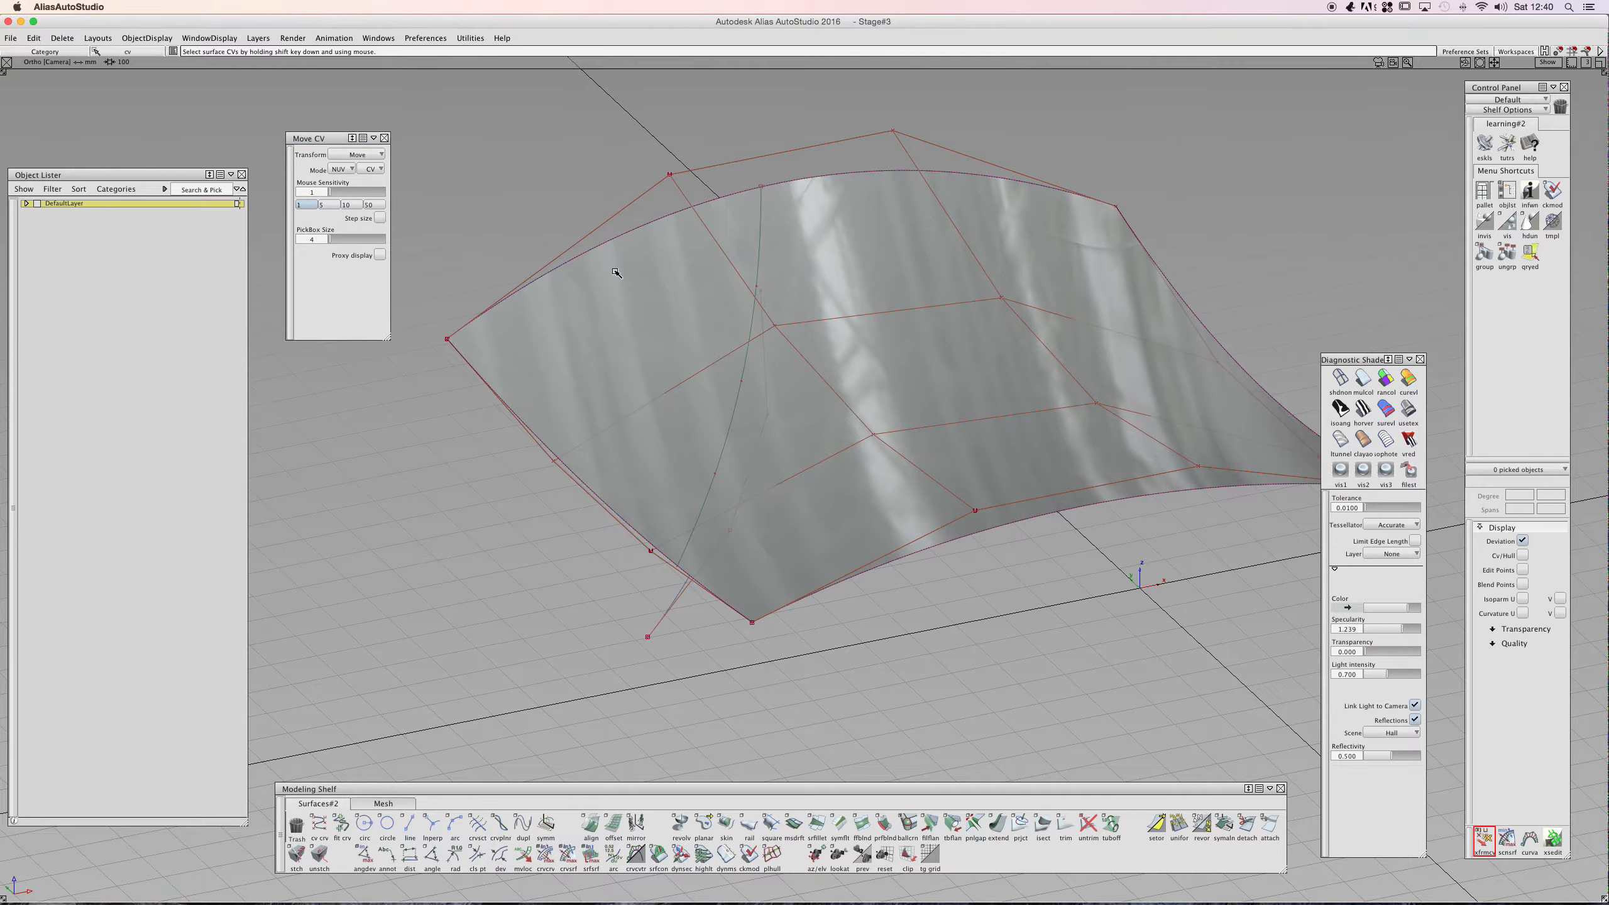
left_click(757, 287, "shift")
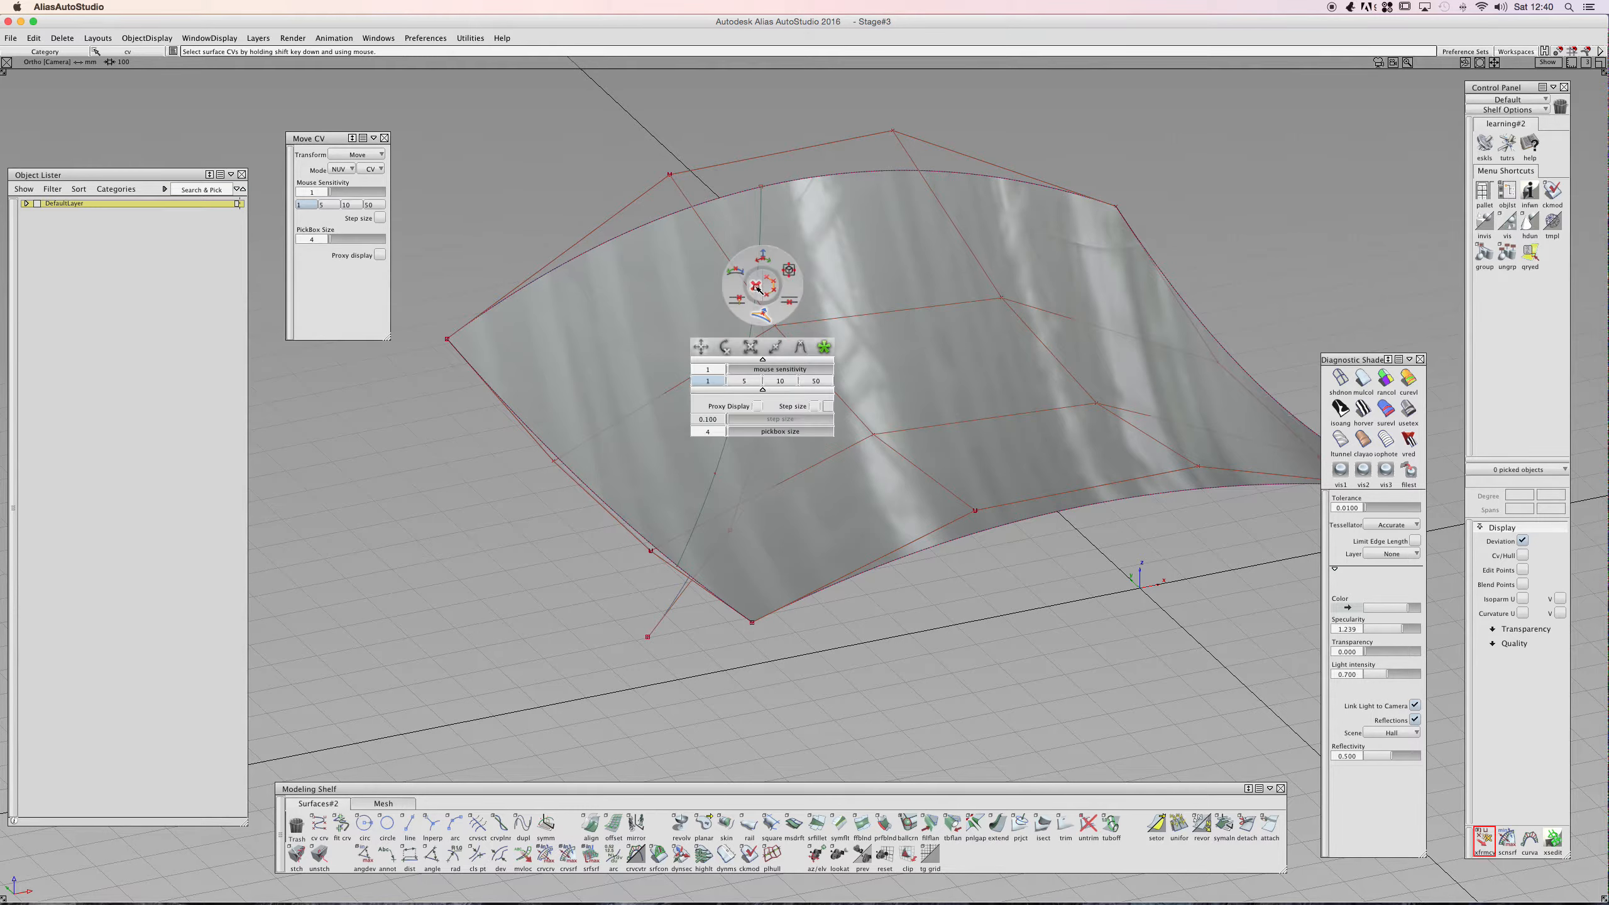
left_click(778, 348)
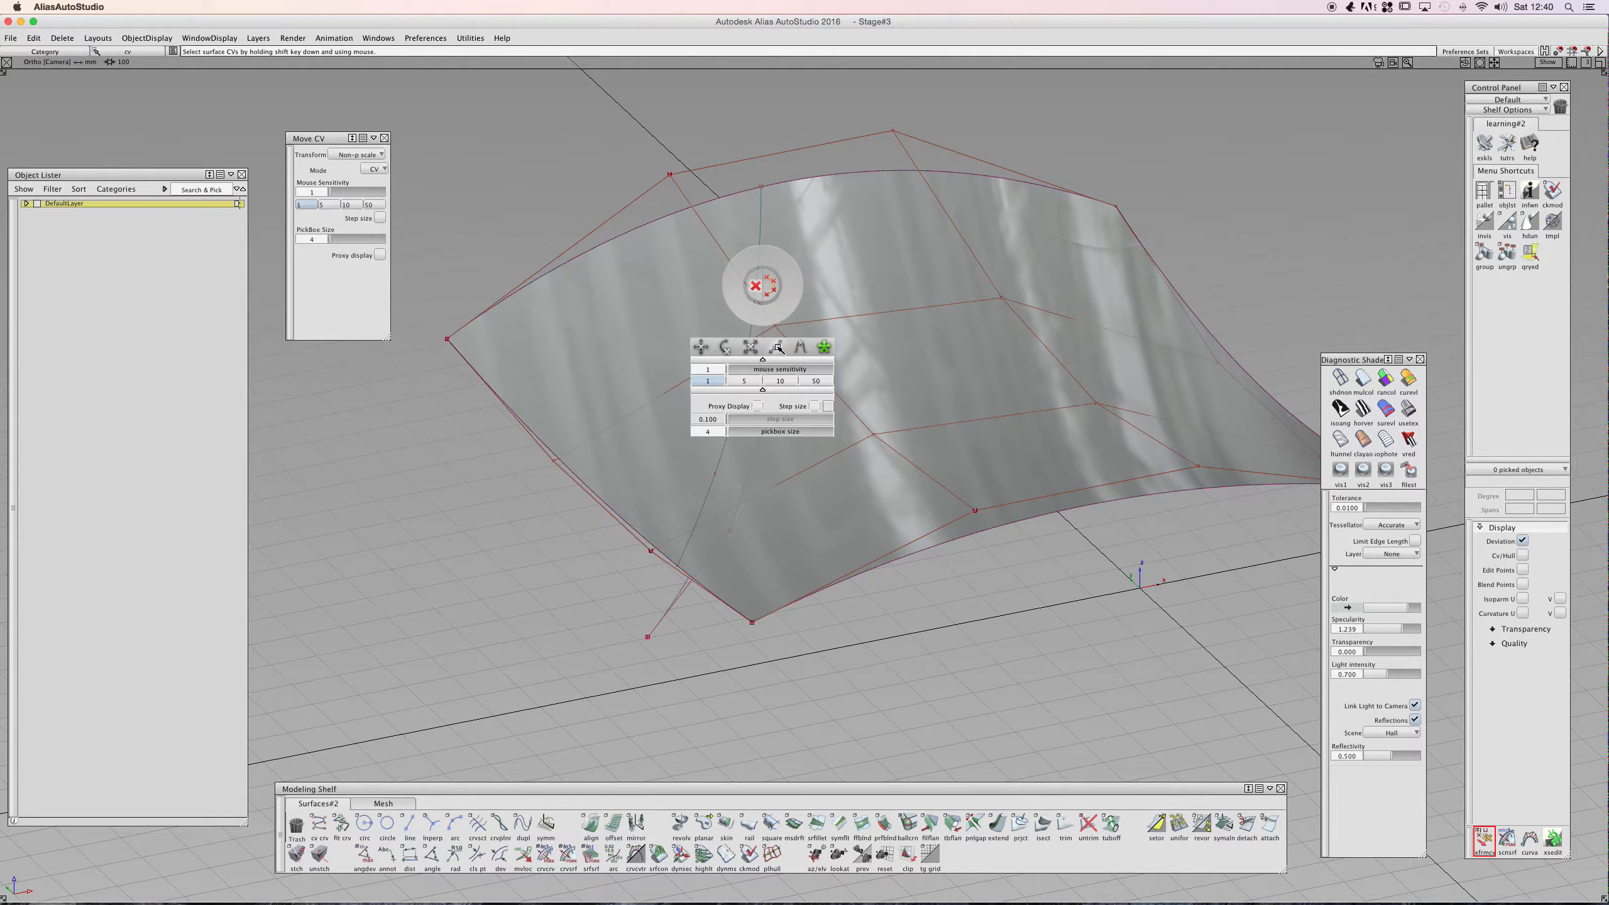
left_click(750, 346)
left_click(725, 346)
left_click(702, 348)
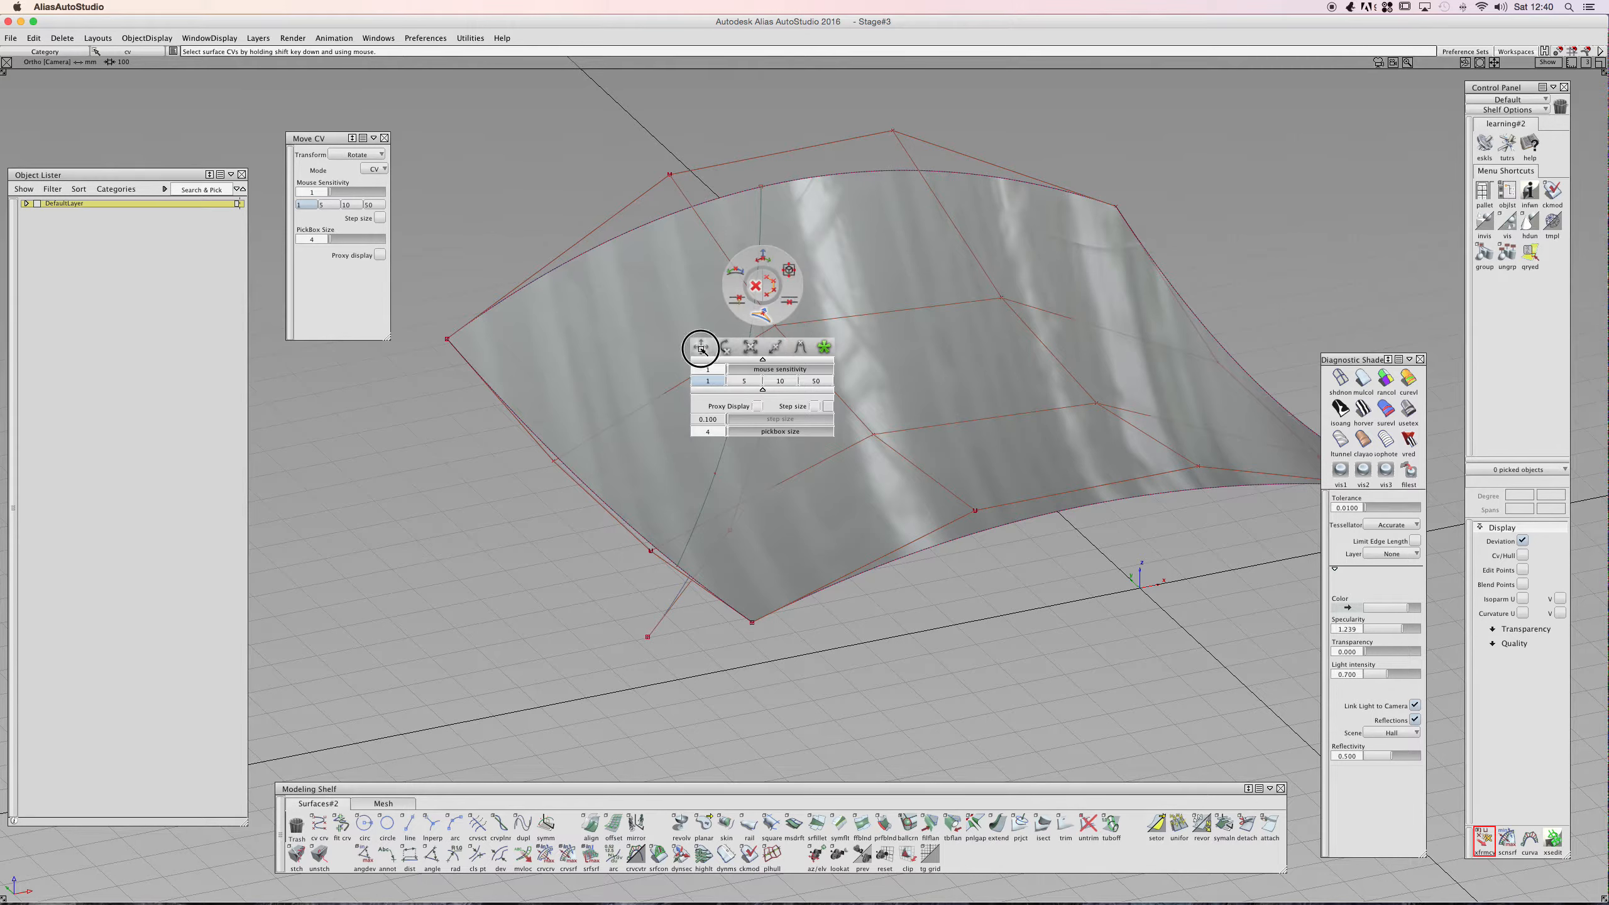
left_click(738, 273)
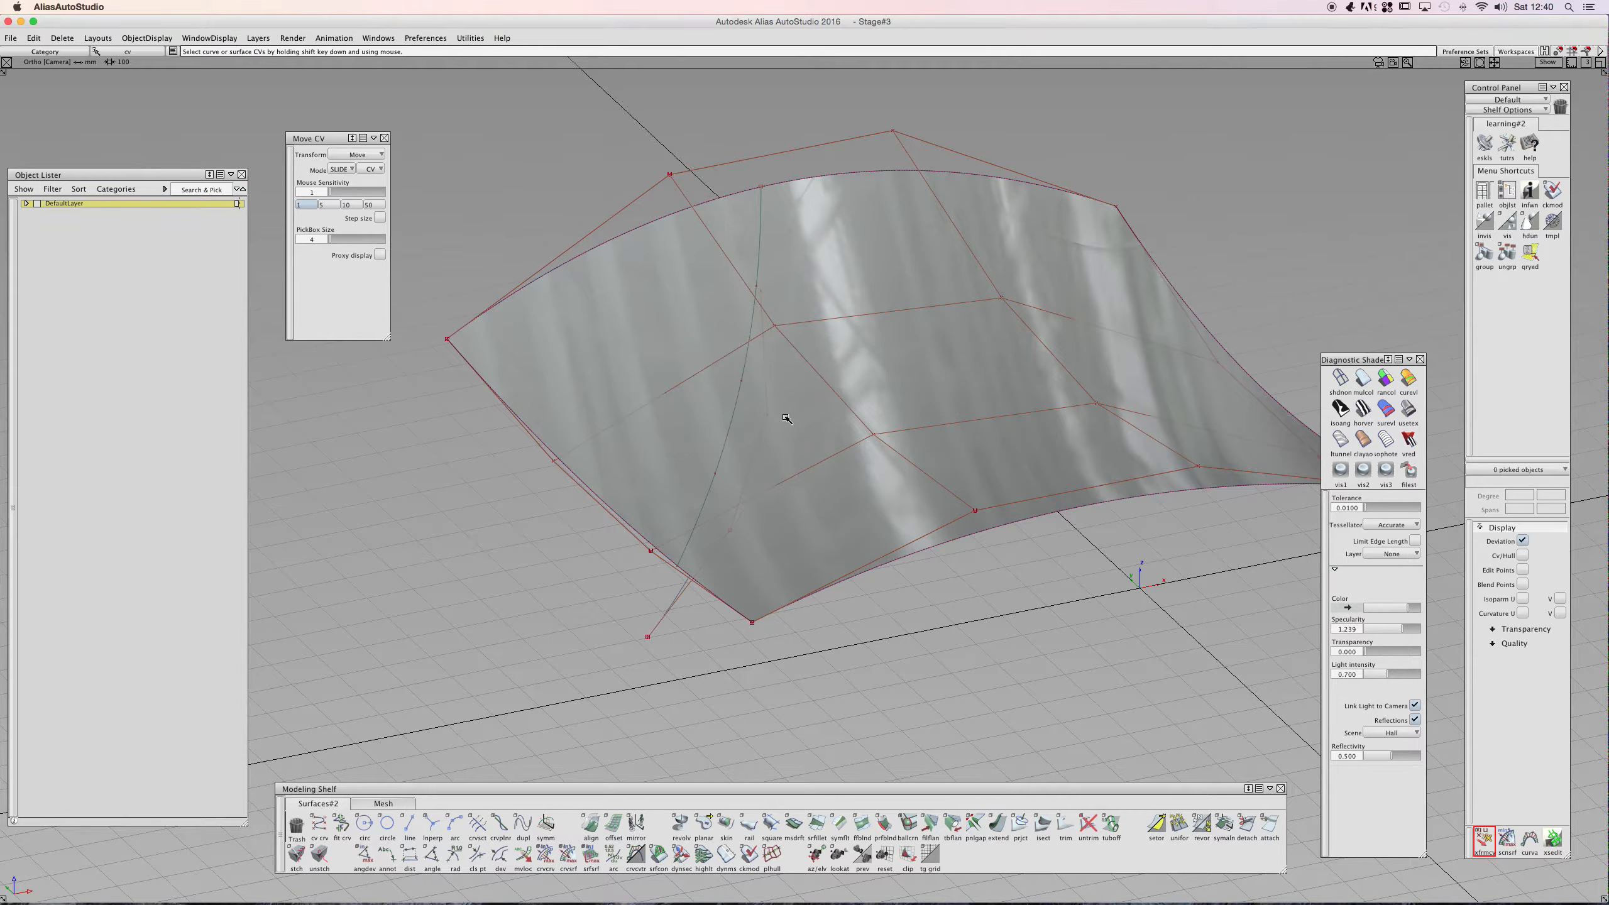
- Pick two surface CVs and slide them along the surface, then undo the slide
left_click(778, 321)
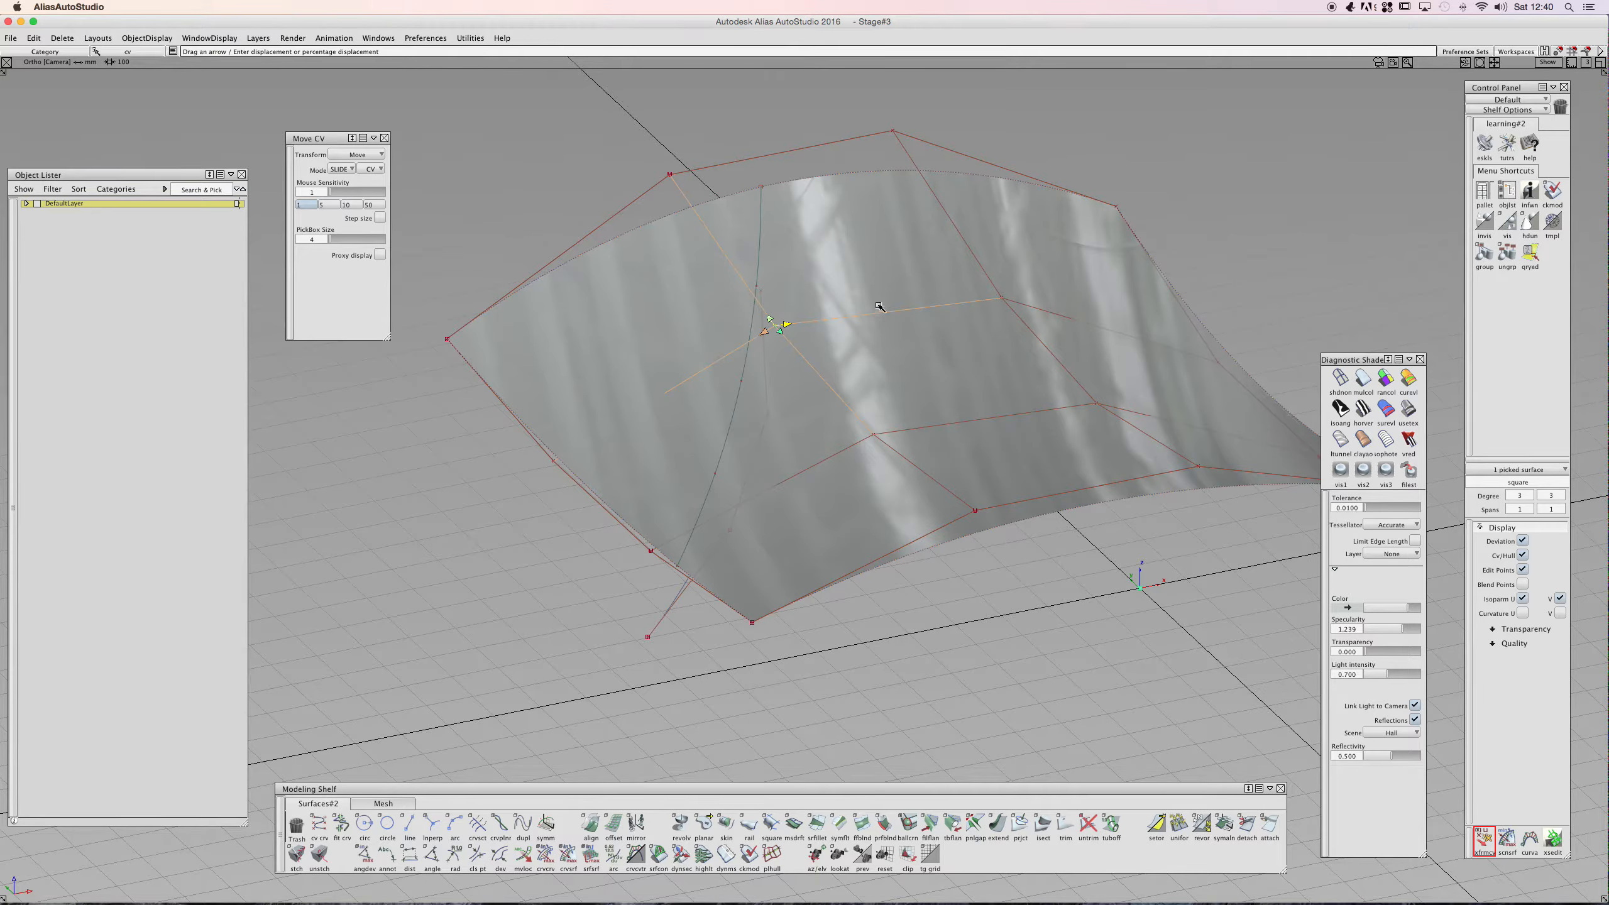
left_click(999, 297)
left_click(774, 324, "shift")
left_click_drag(787, 324, 859, 320)
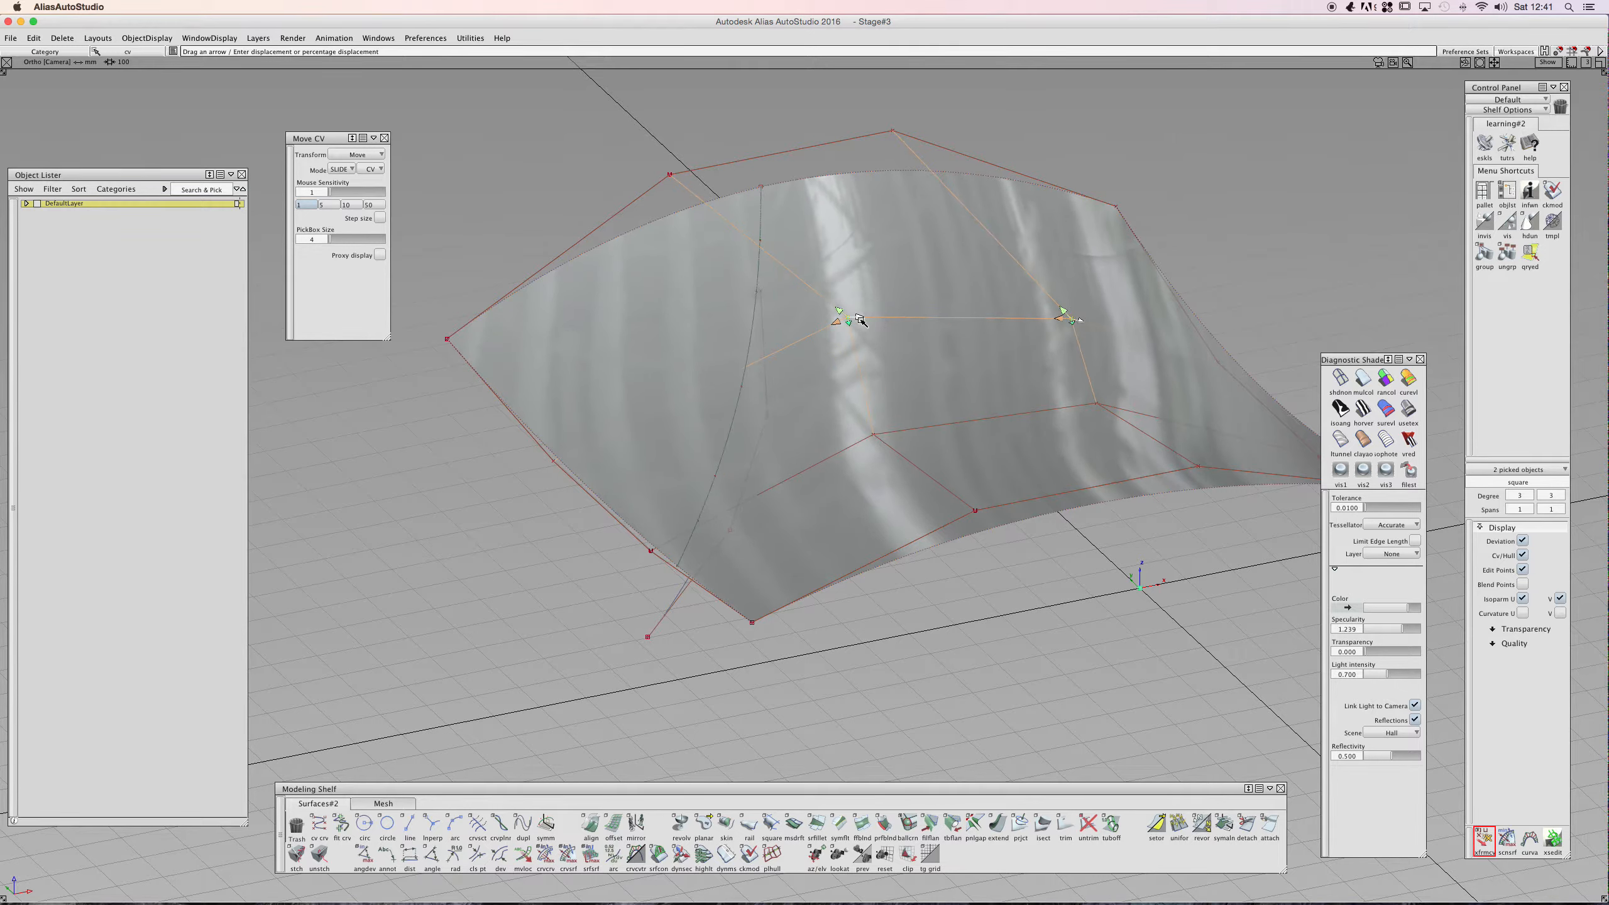
key("super+z")
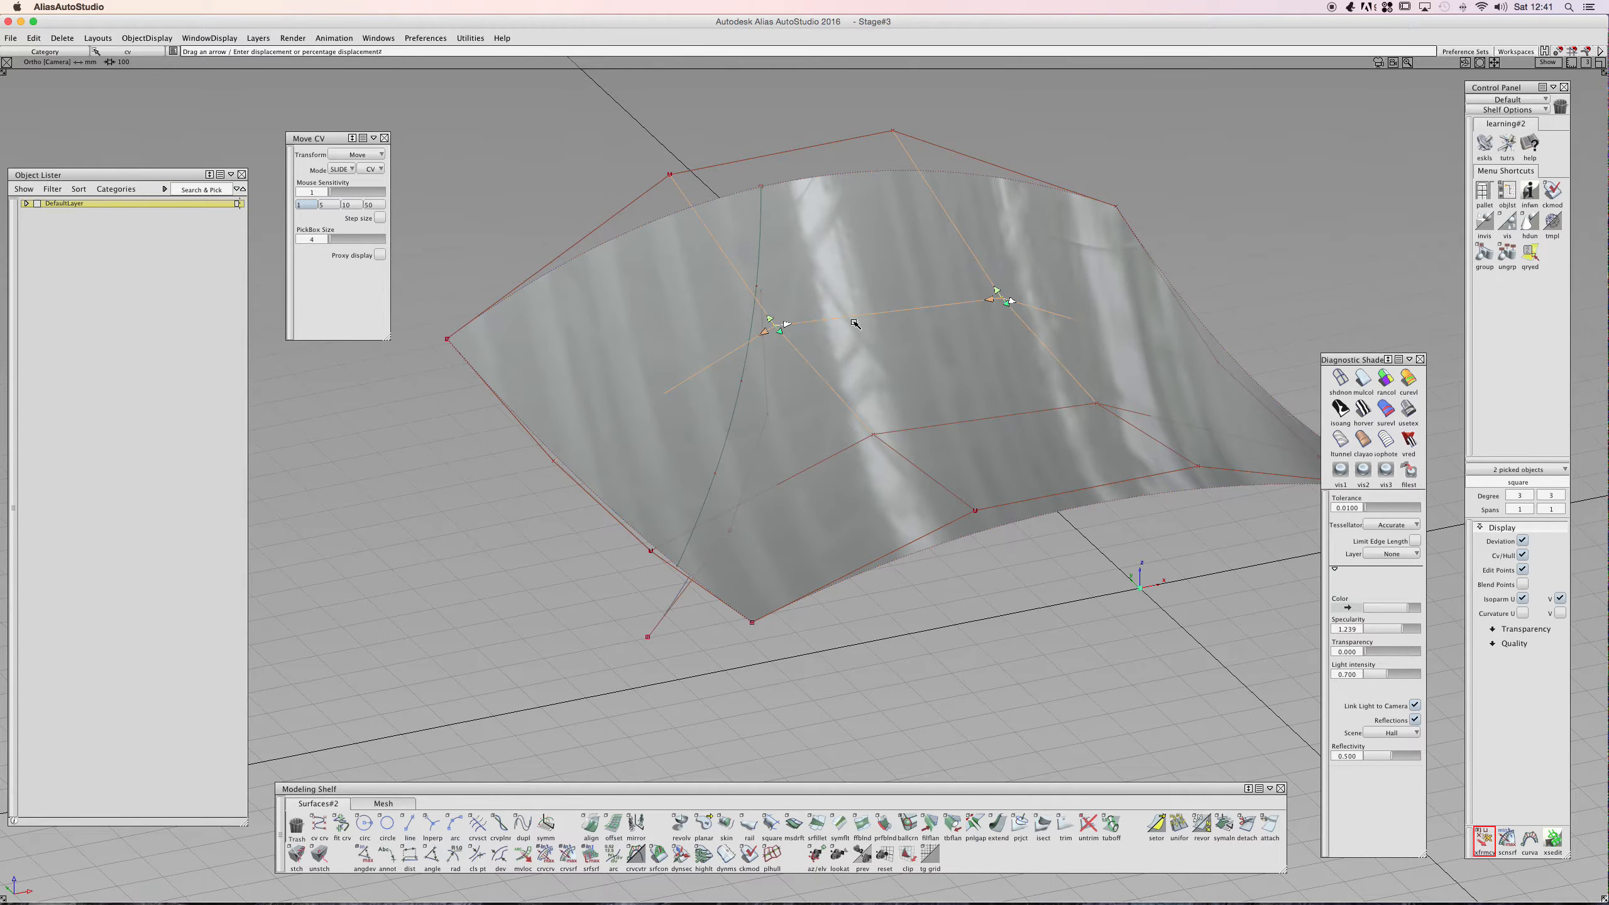
- Switch the Move CV mode to NUV, drag a surface CV, then undo the move
left_click(854, 323)
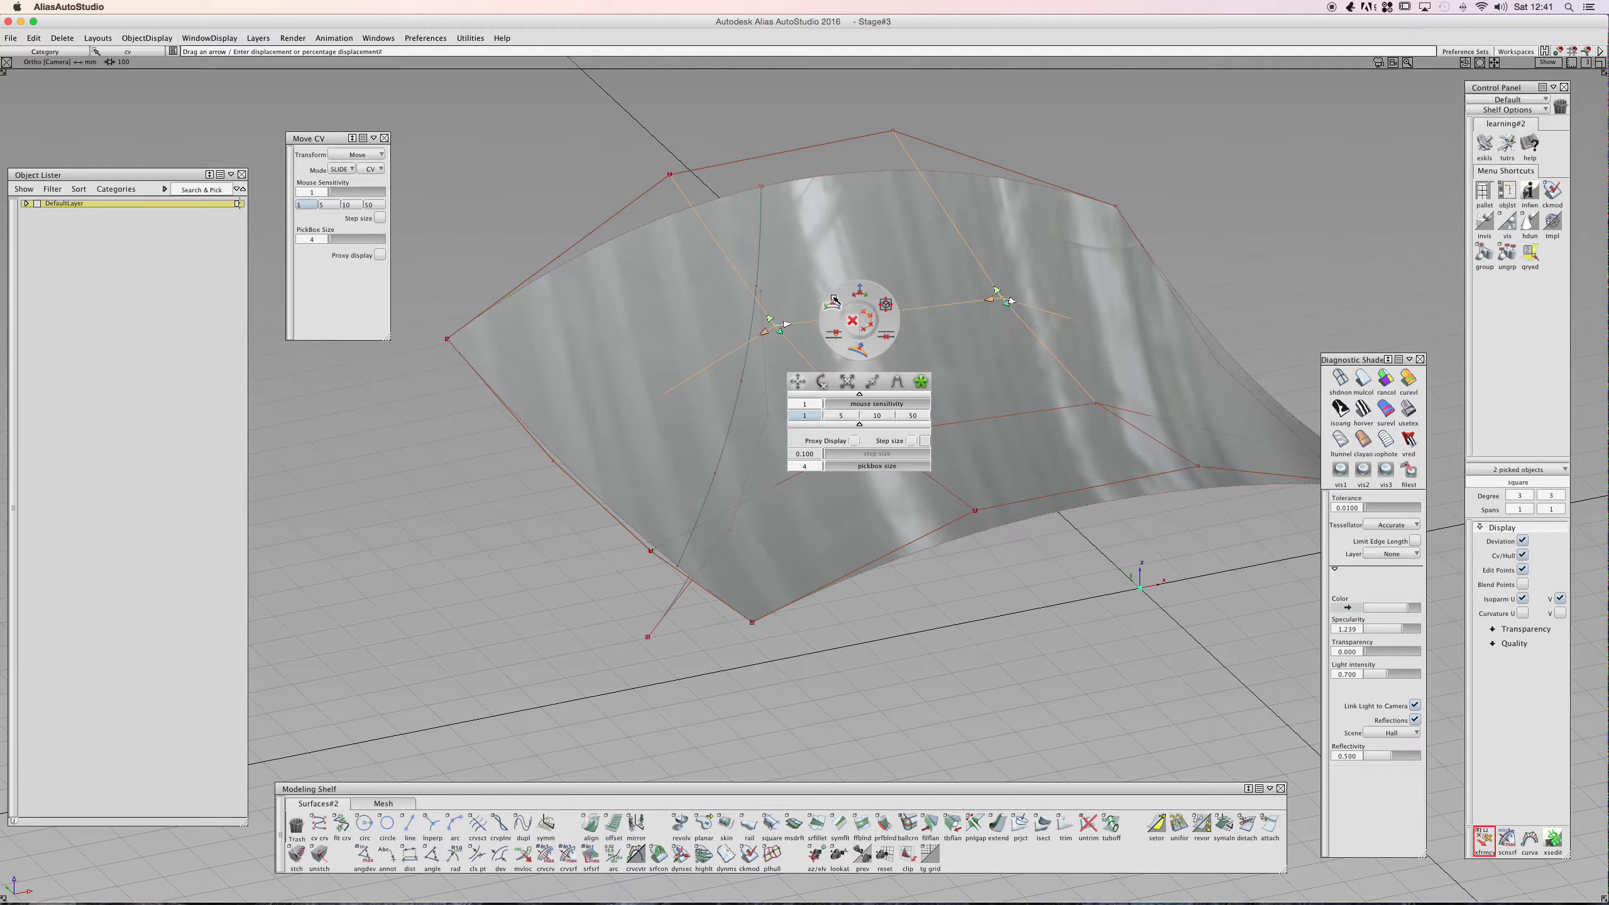
left_click(857, 348)
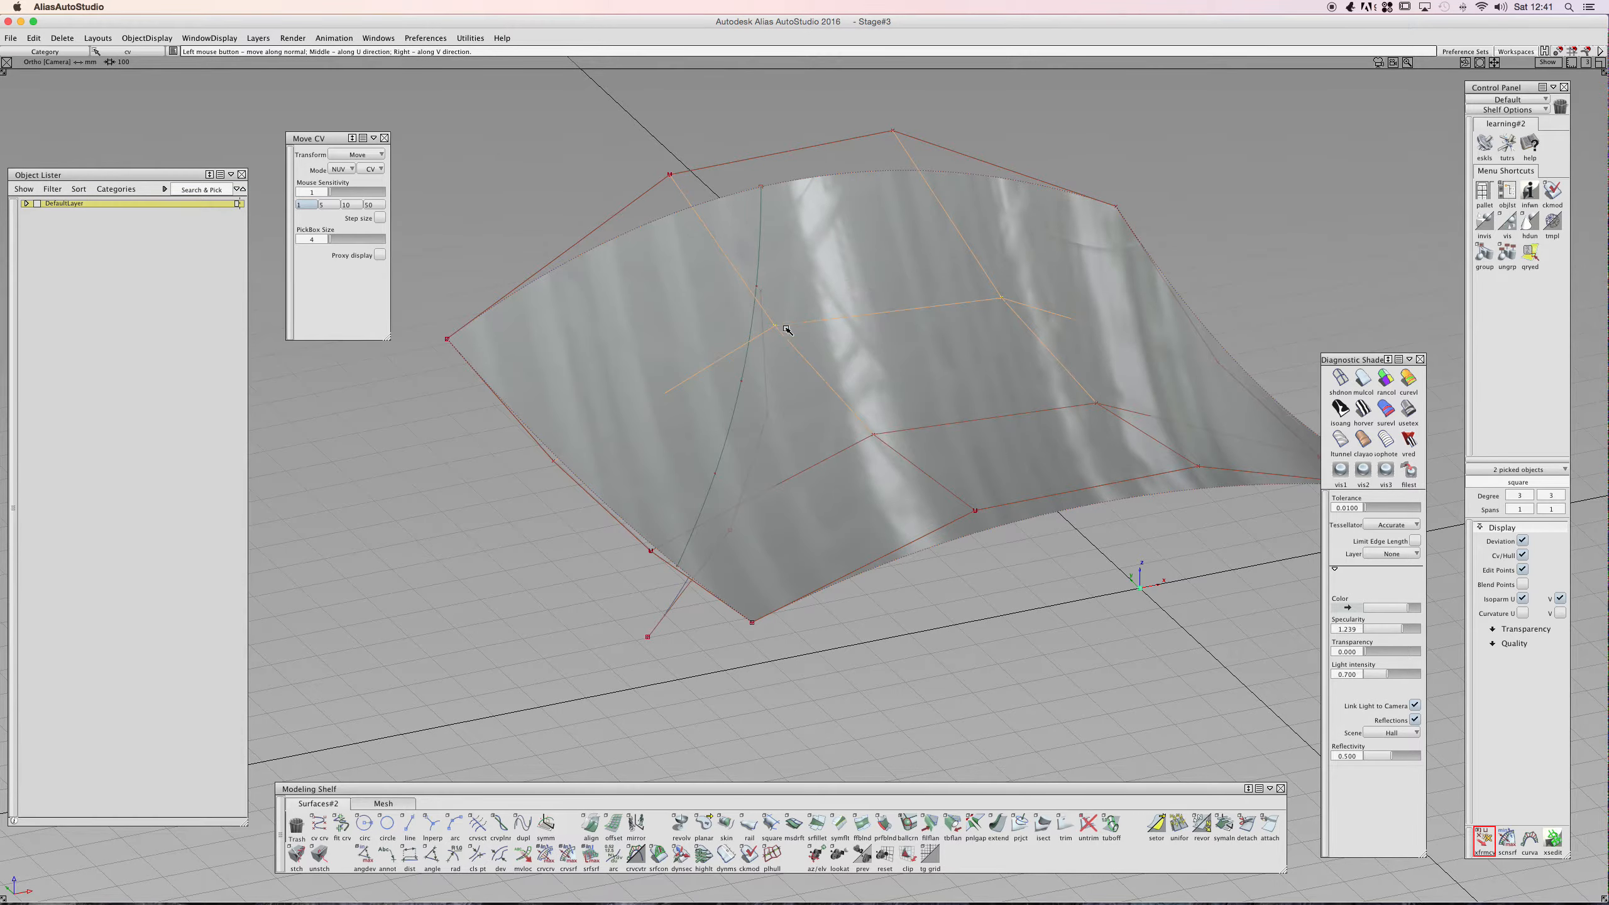
mouse_move(777, 327)
left_mouse_down()
mouse_move(807, 396)
mouse_move(803, 346)
left_mouse_up()
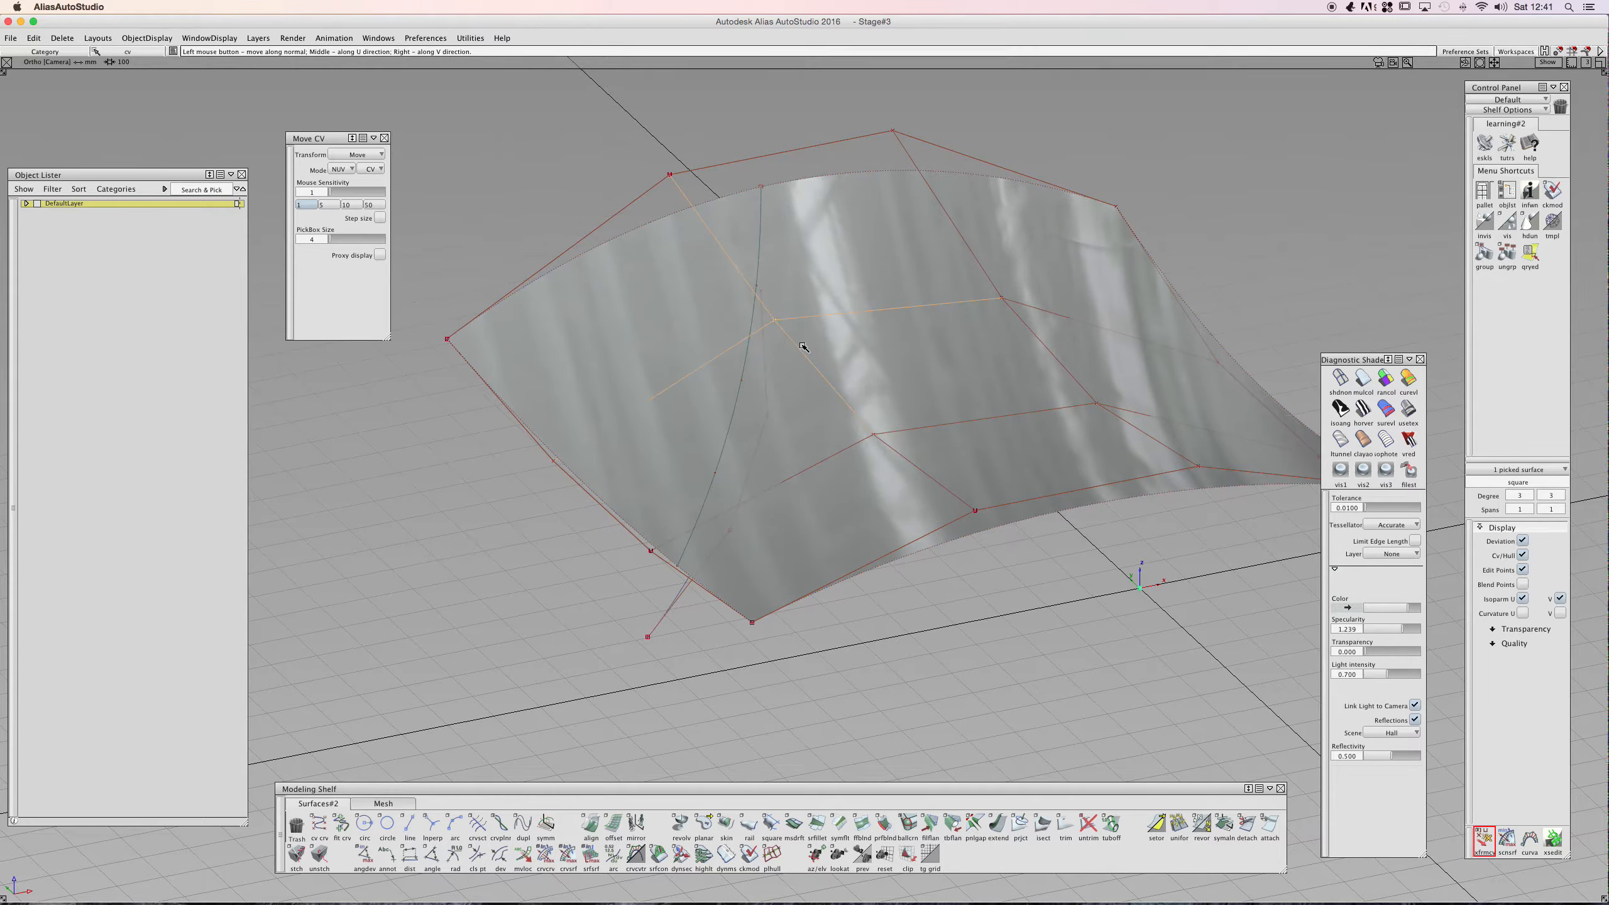
key("super+z")
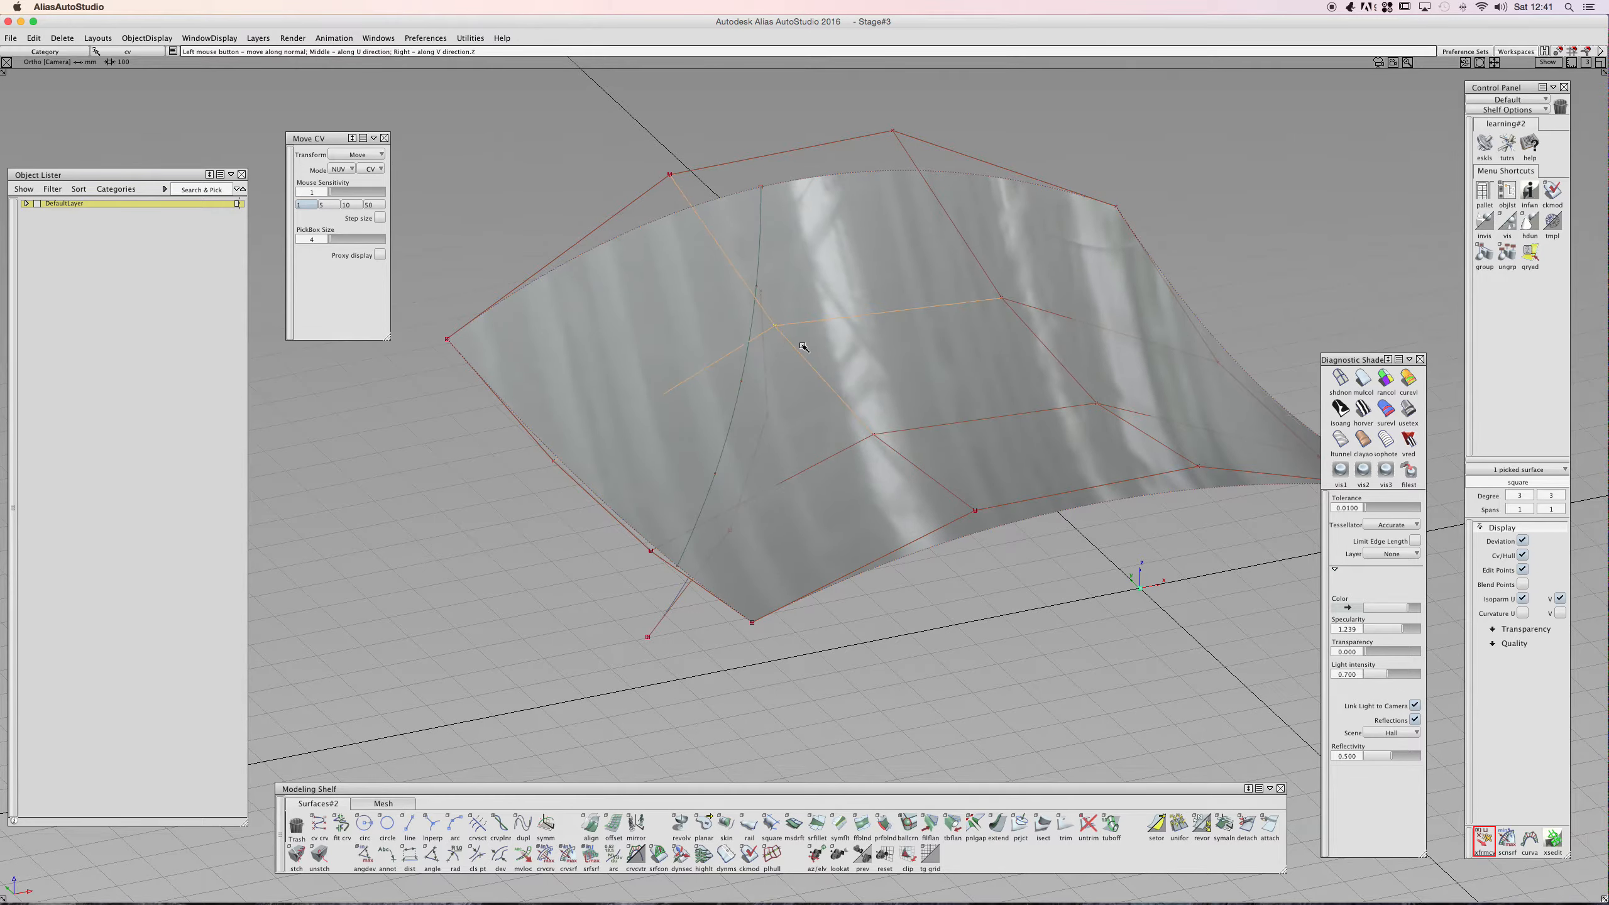
- Pick the projected curve and switch the Move CV mode to View
left_click(556, 462)
left_click(568, 485)
key("space")
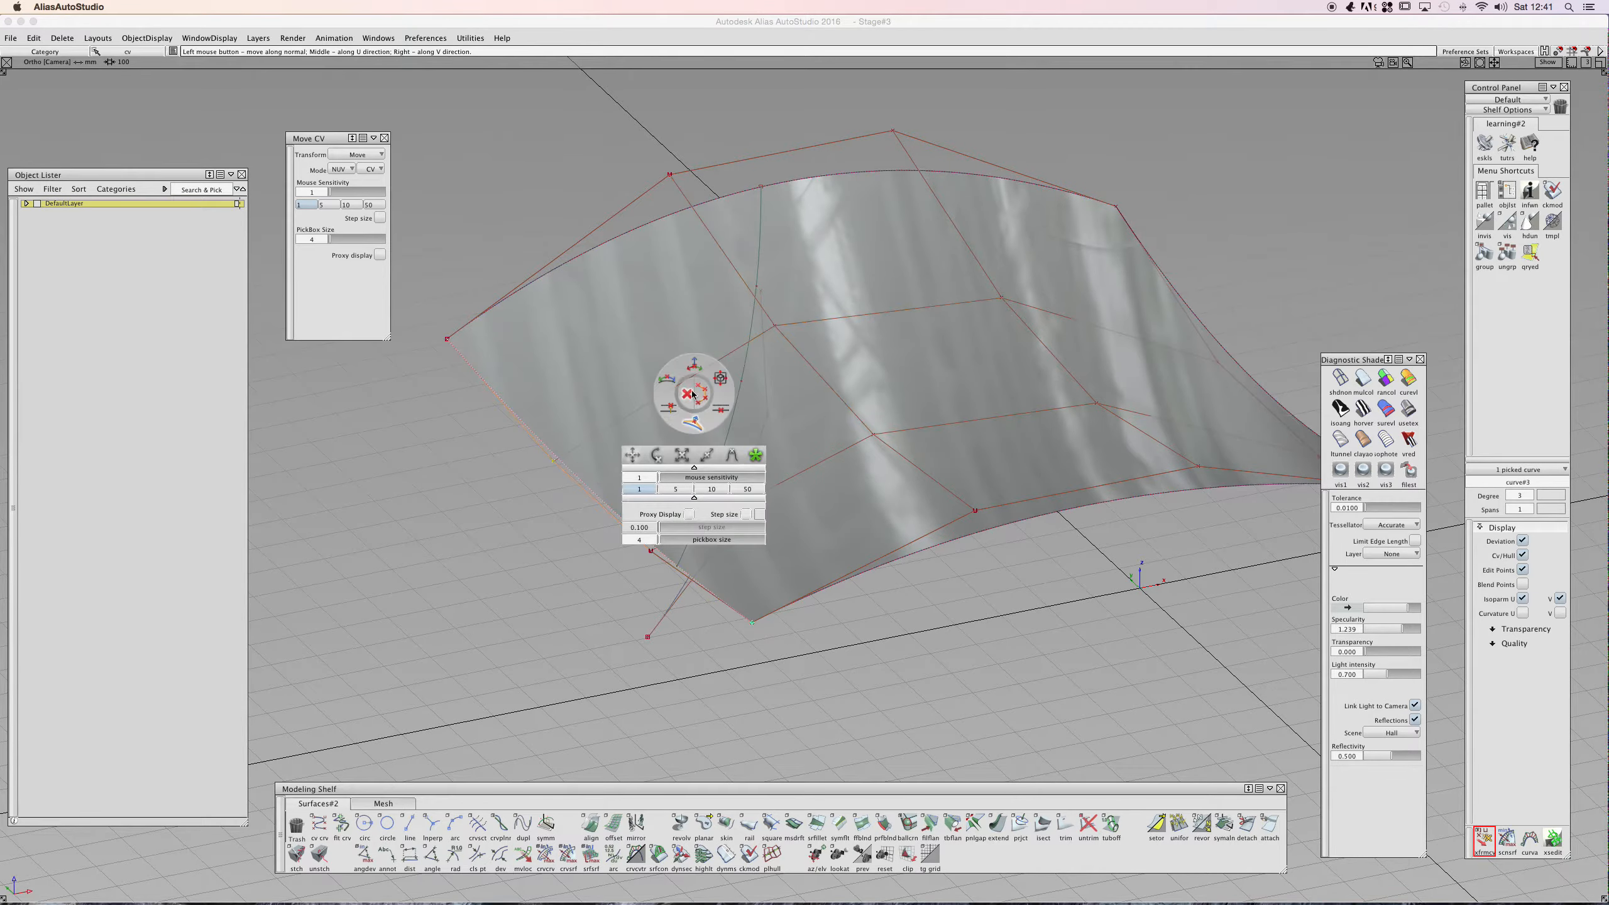
left_click(720, 378)
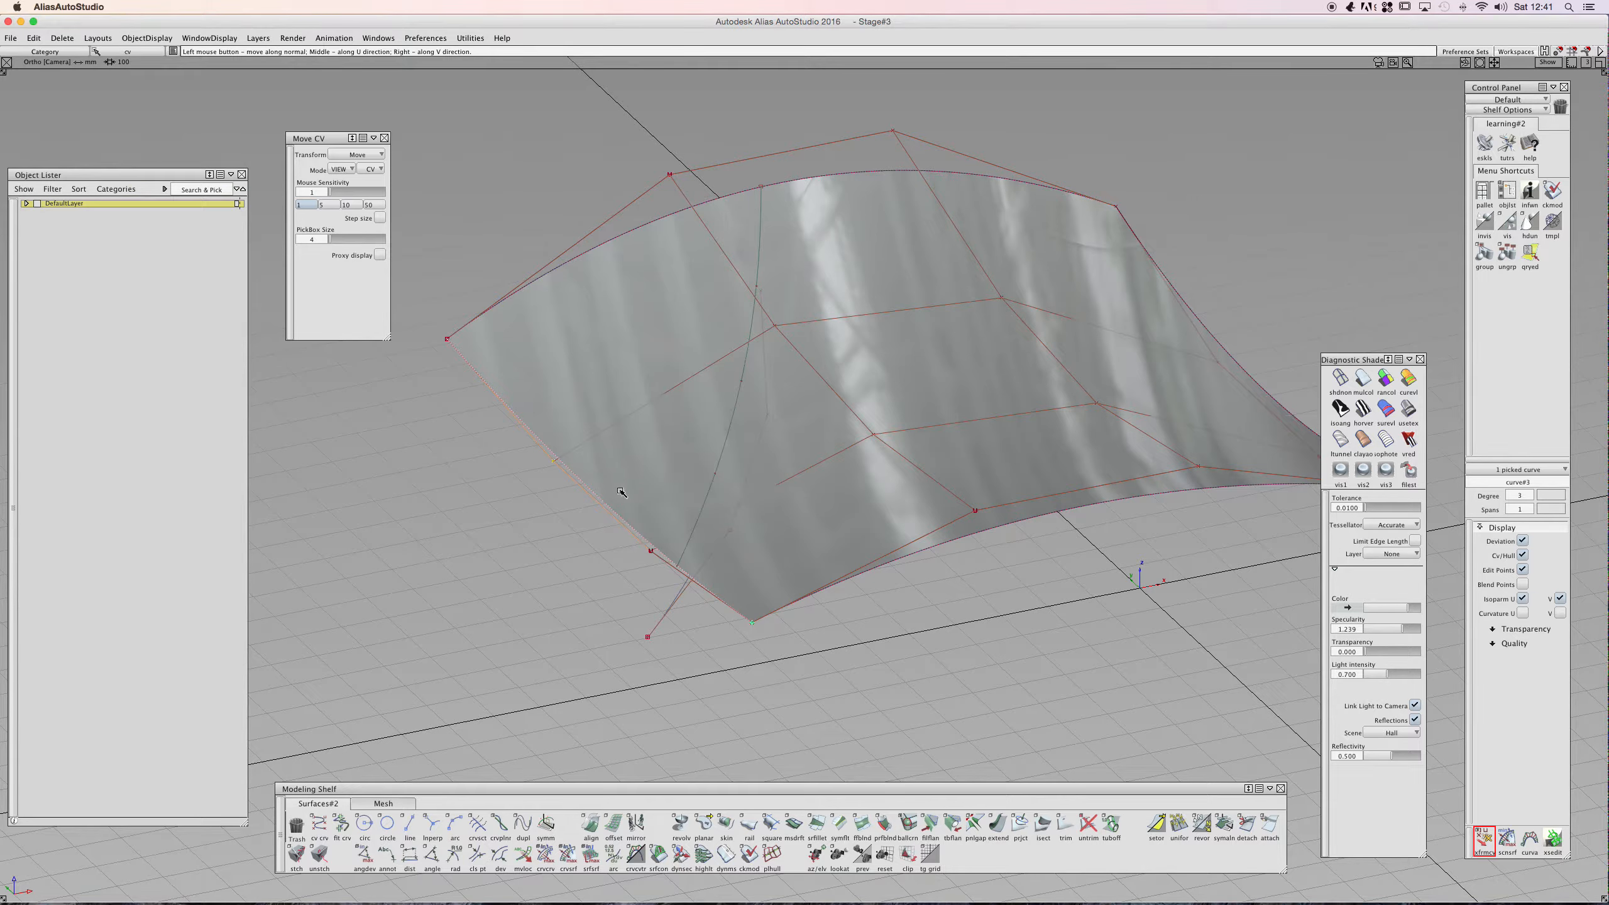
- Pick a CV on the projected curve and switch the Move CV transform to proportional modification
left_click(648, 549)
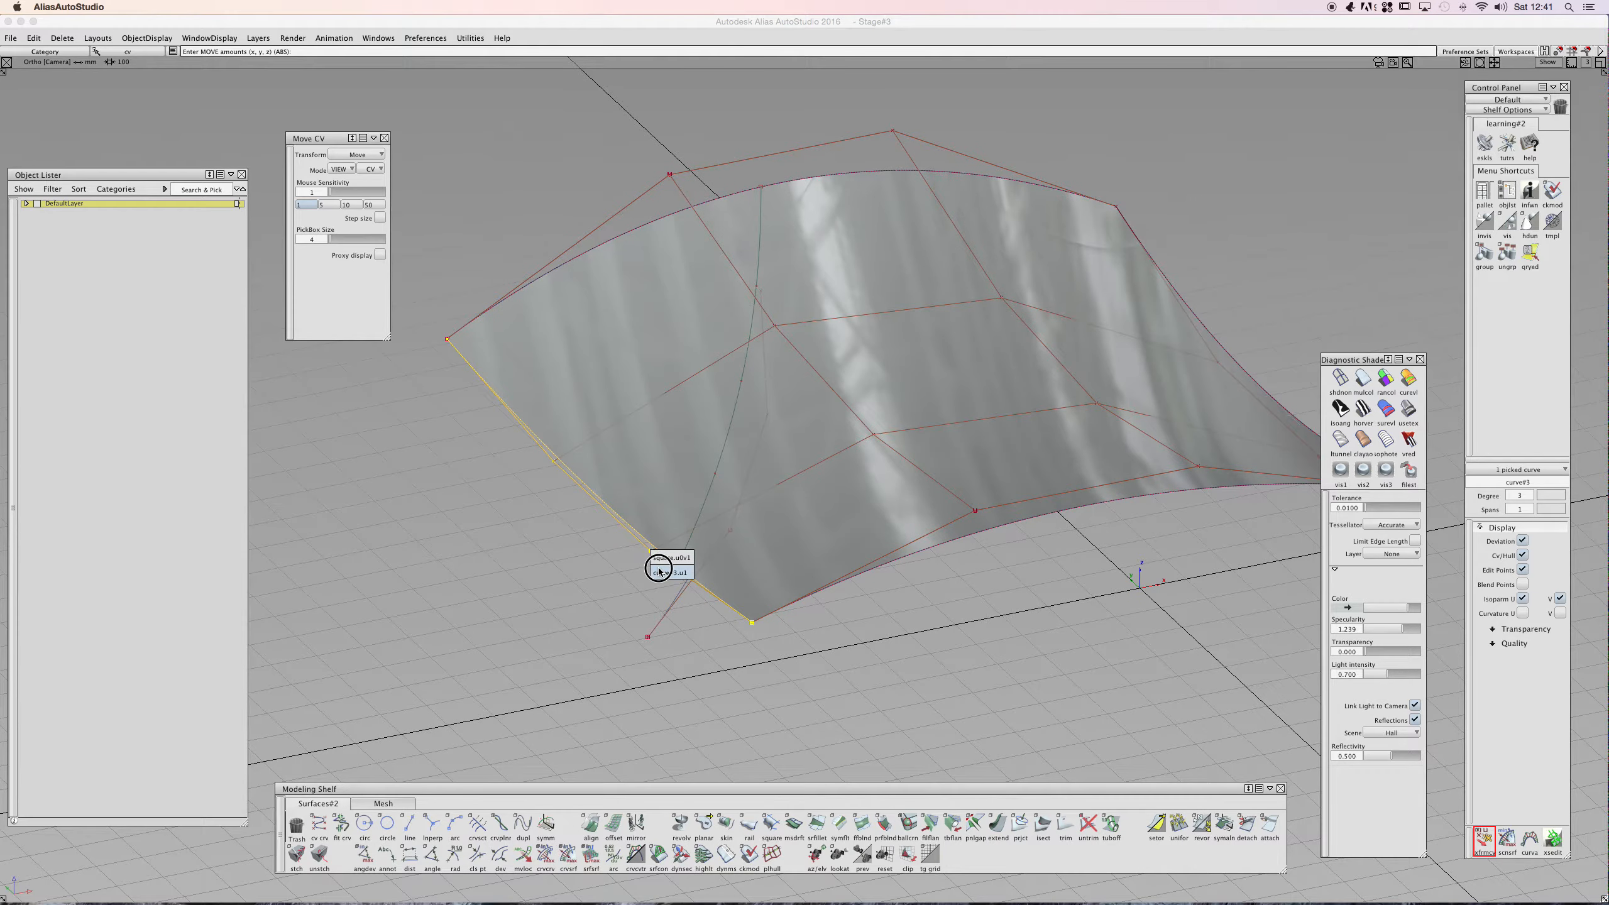
key("space")
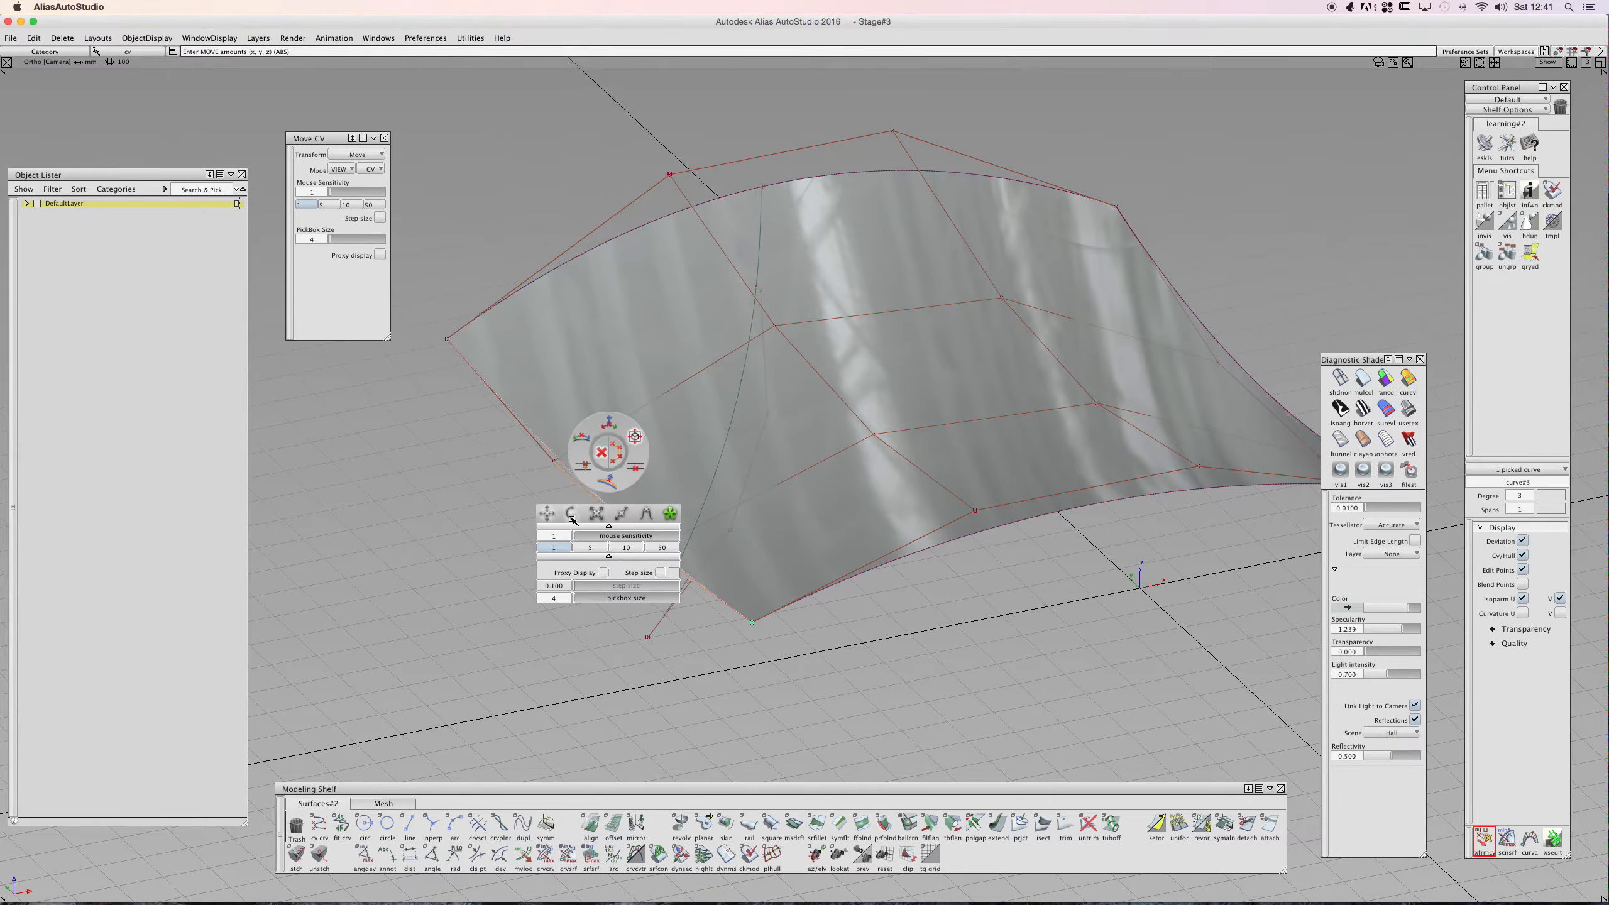
left_click(646, 513)
left_click(671, 513)
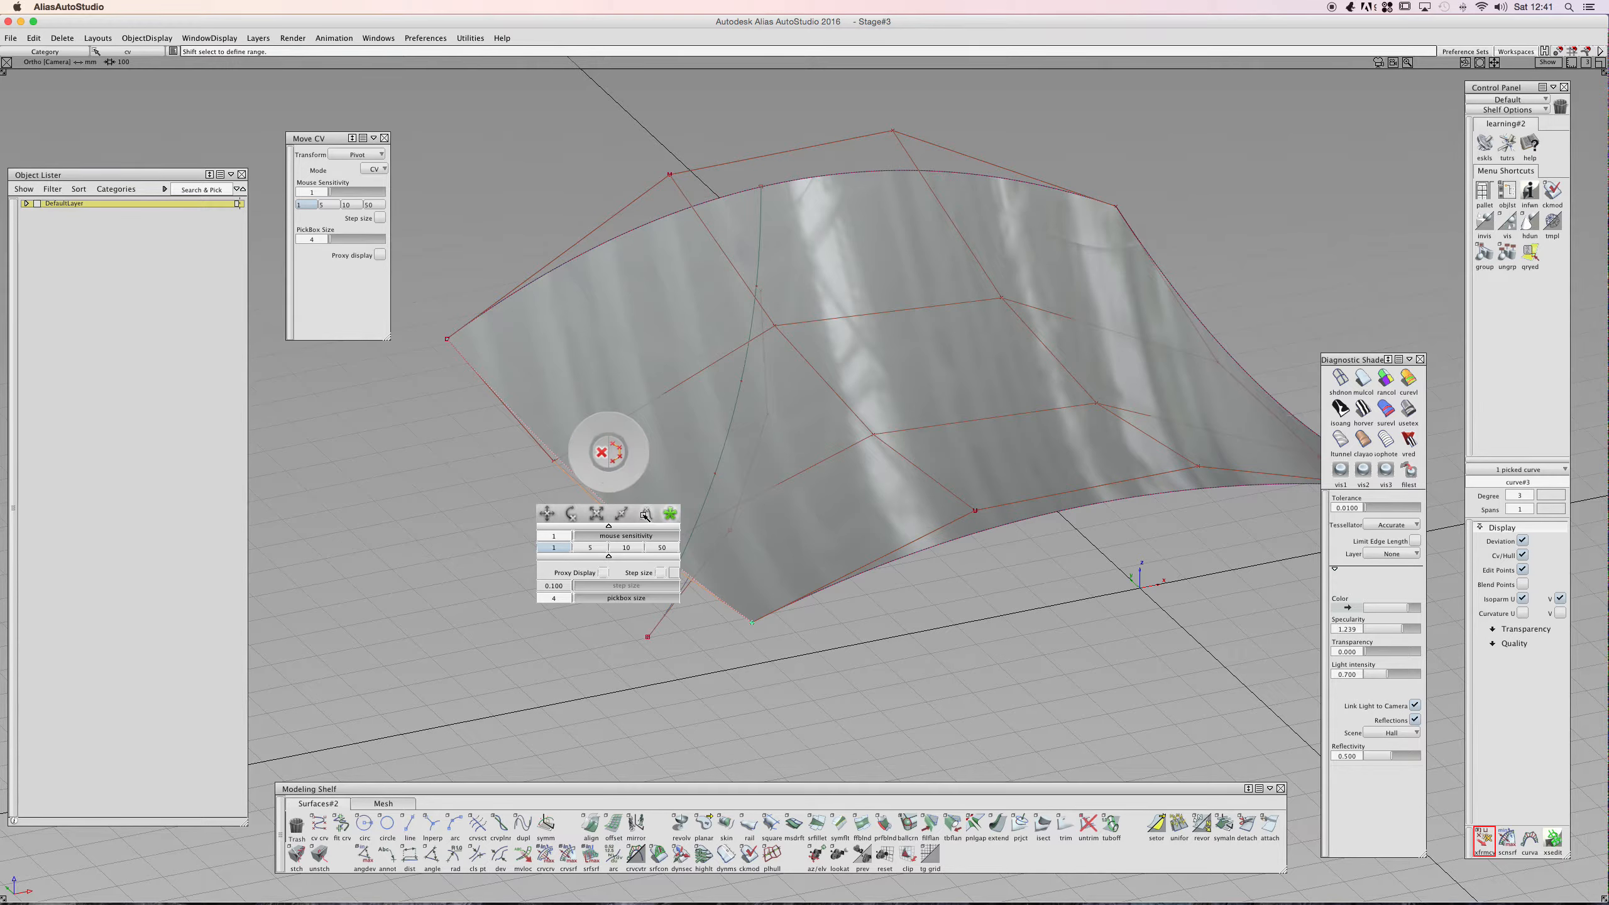
left_click(644, 513)
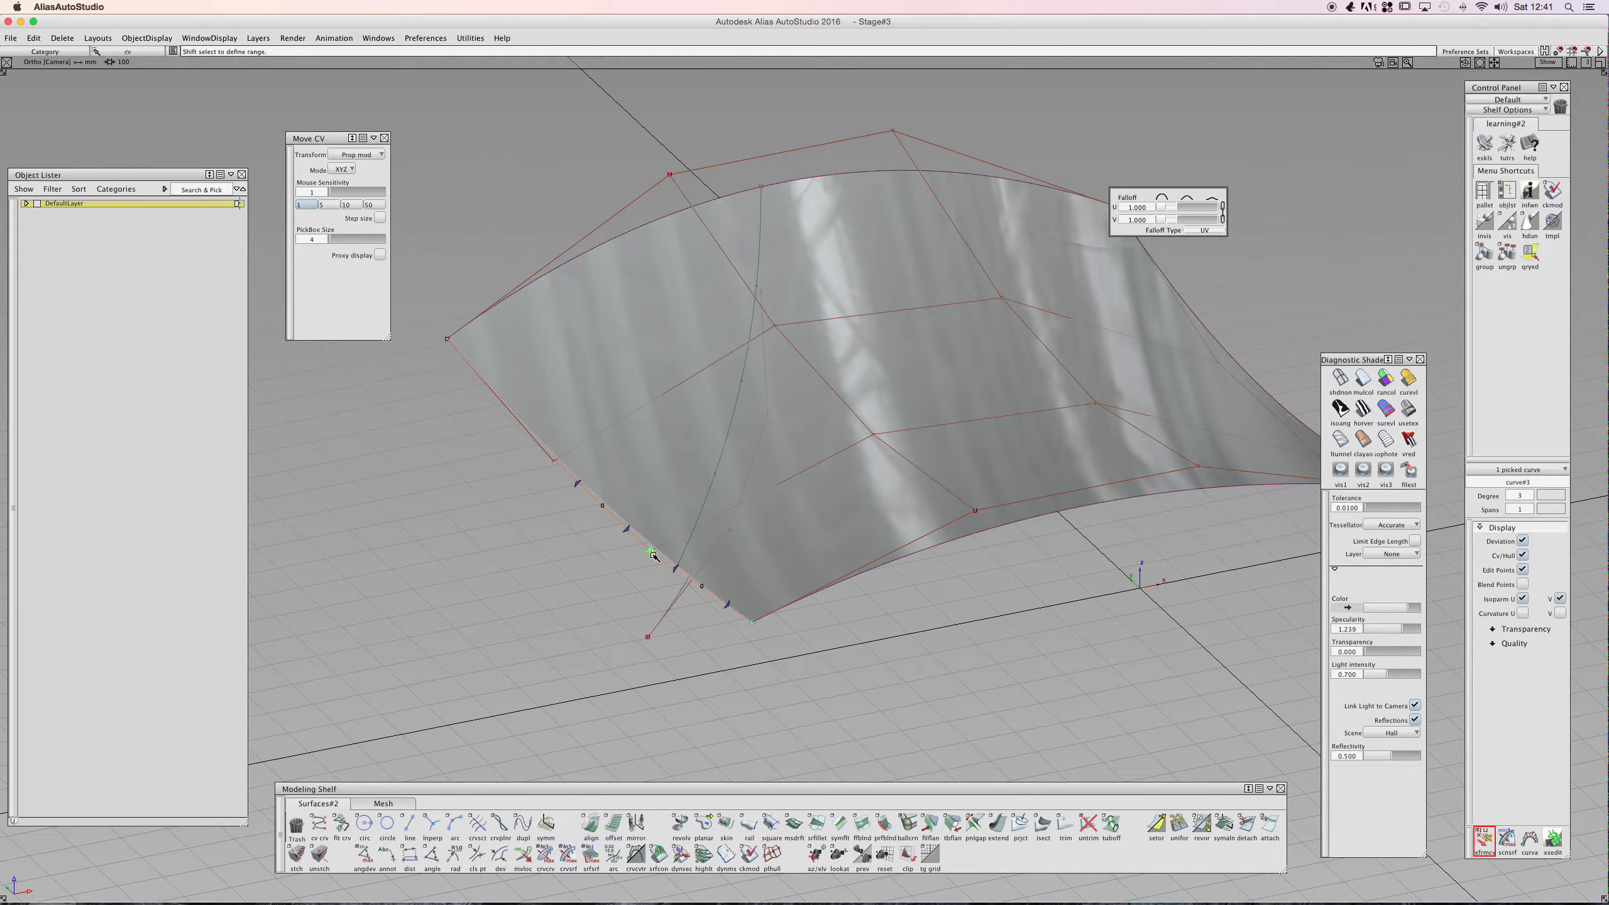
- Drag the curve CV with proportional modification, then undo the move
left_click_drag(556, 554, 543, 549)
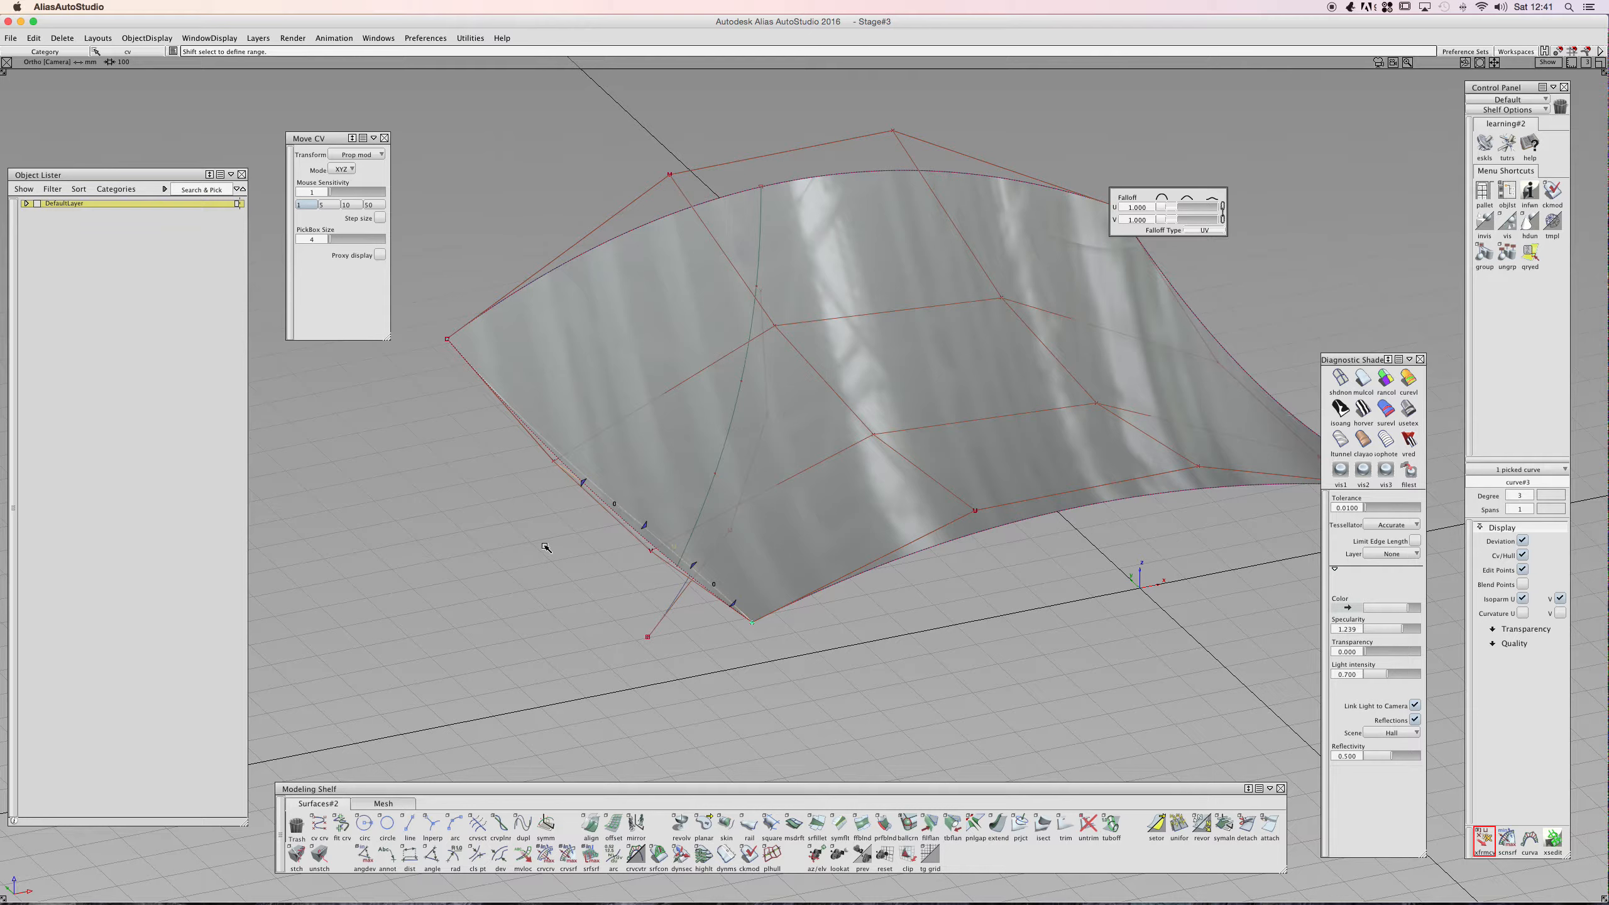
key("ctrl+z")
left_click_drag(546, 546, 539, 538)
key("super+z")
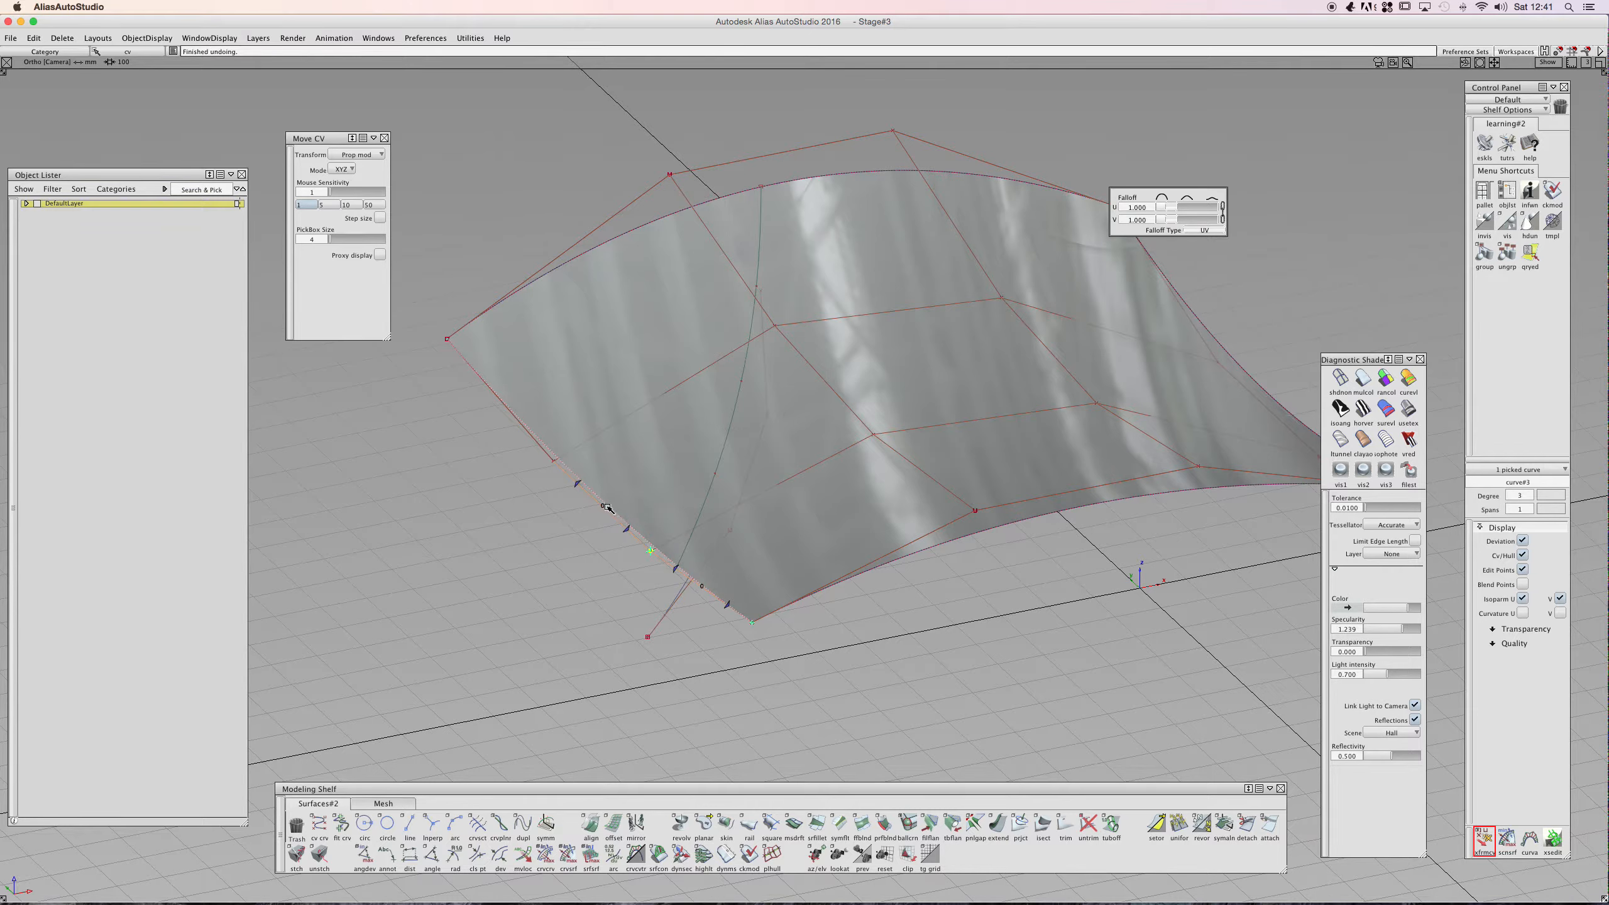
left_click(606, 508)
left_click(626, 529)
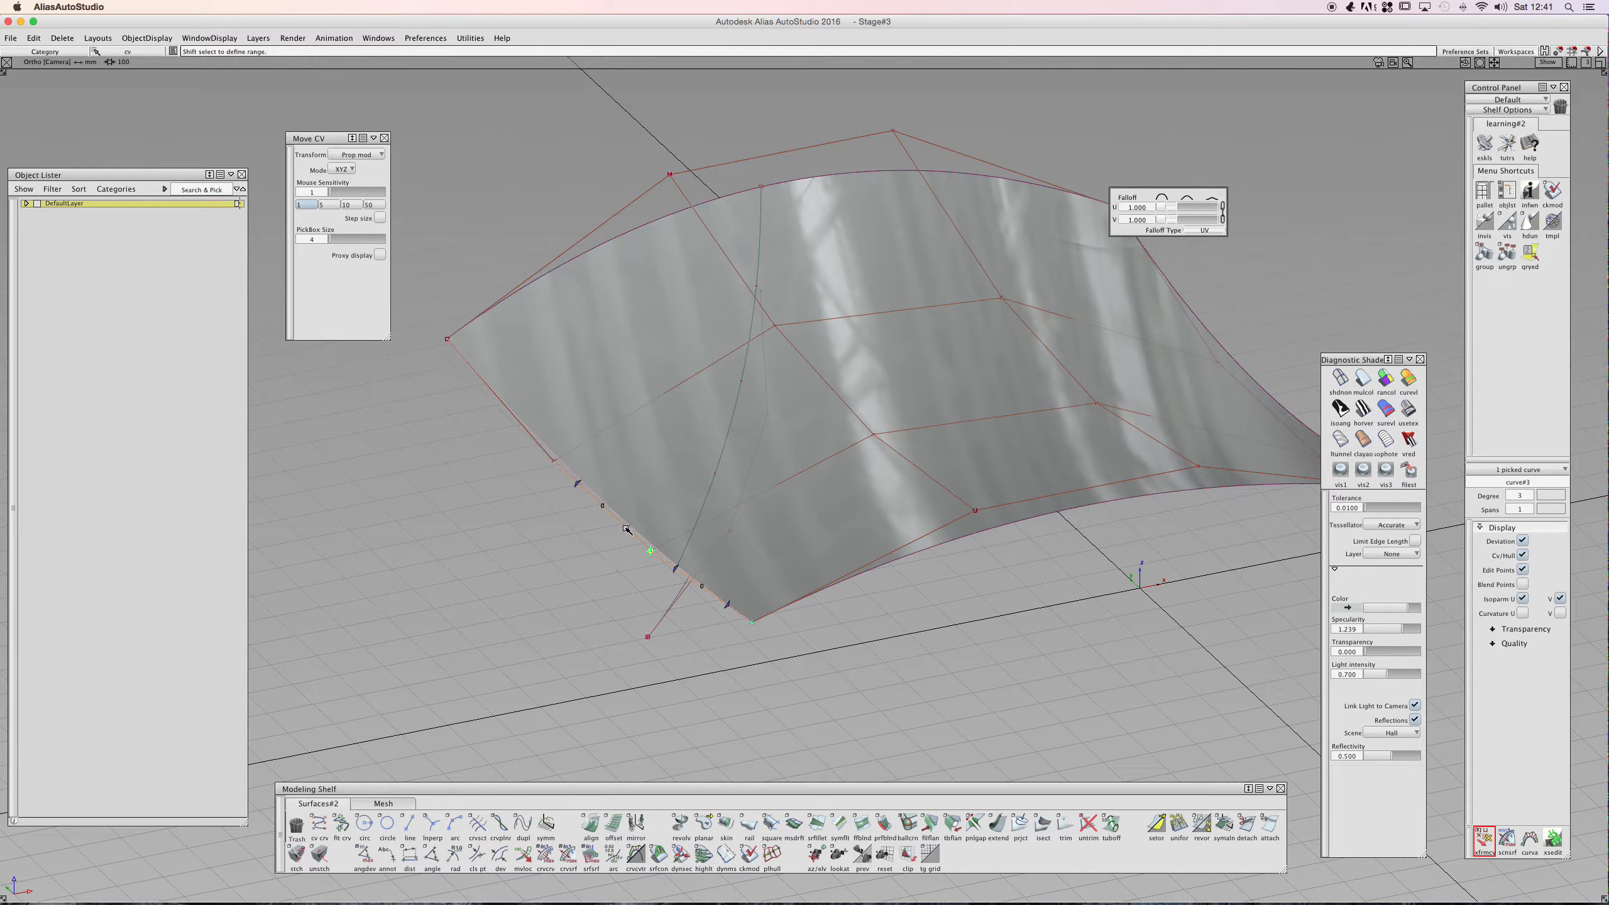
left_click(577, 483, "shift")
left_click(976, 511)
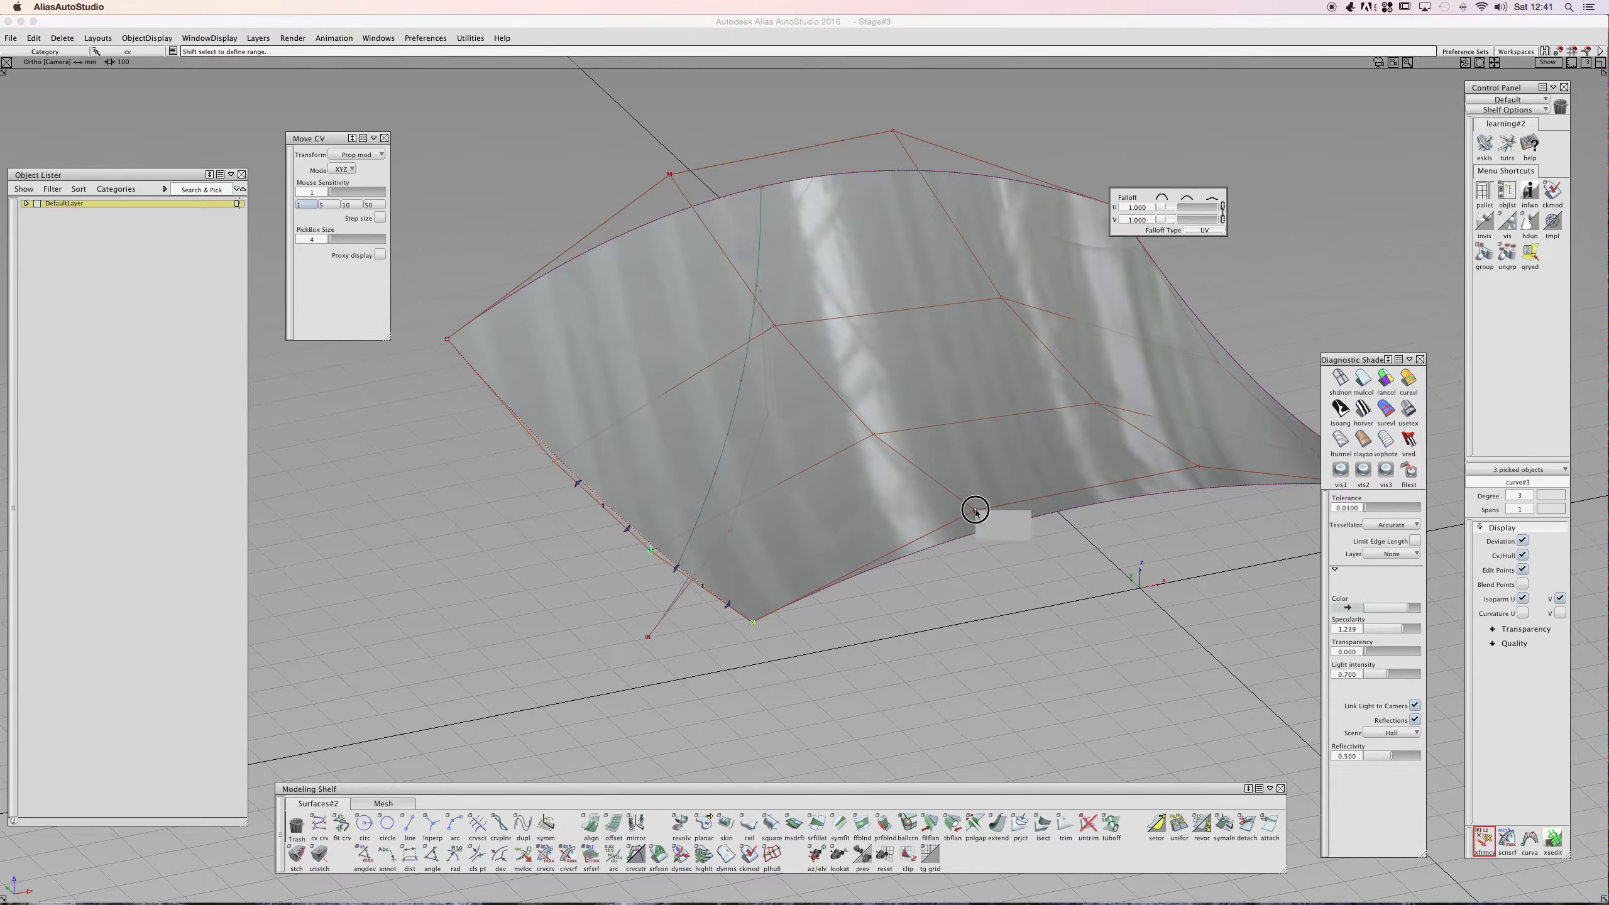
left_click(984, 533)
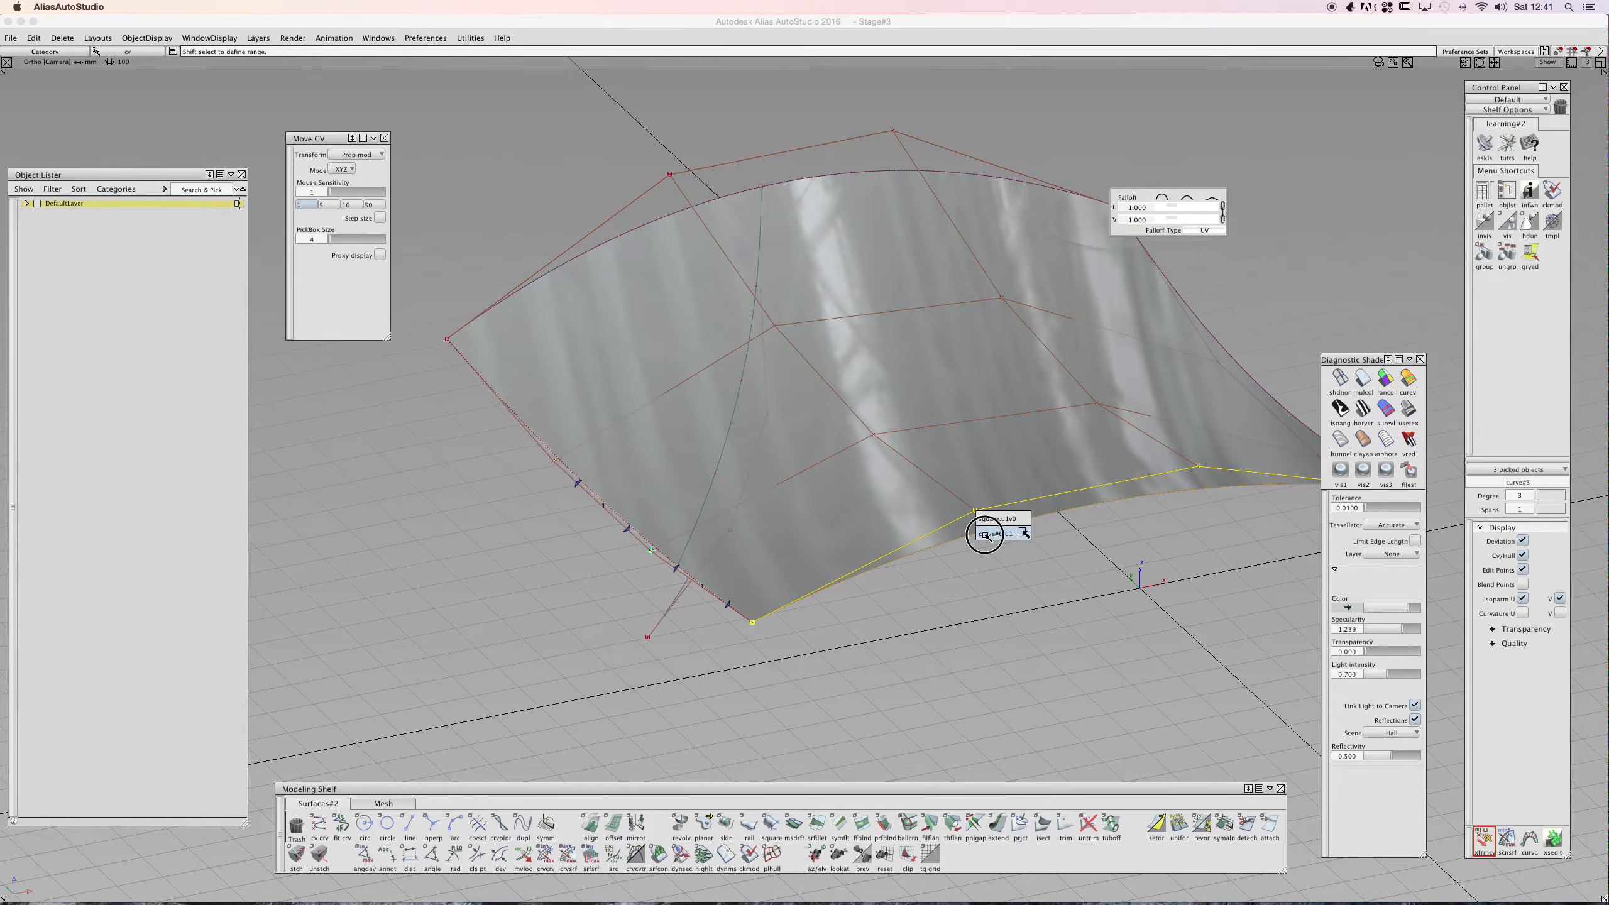
left_click(985, 534)
left_click(990, 519)
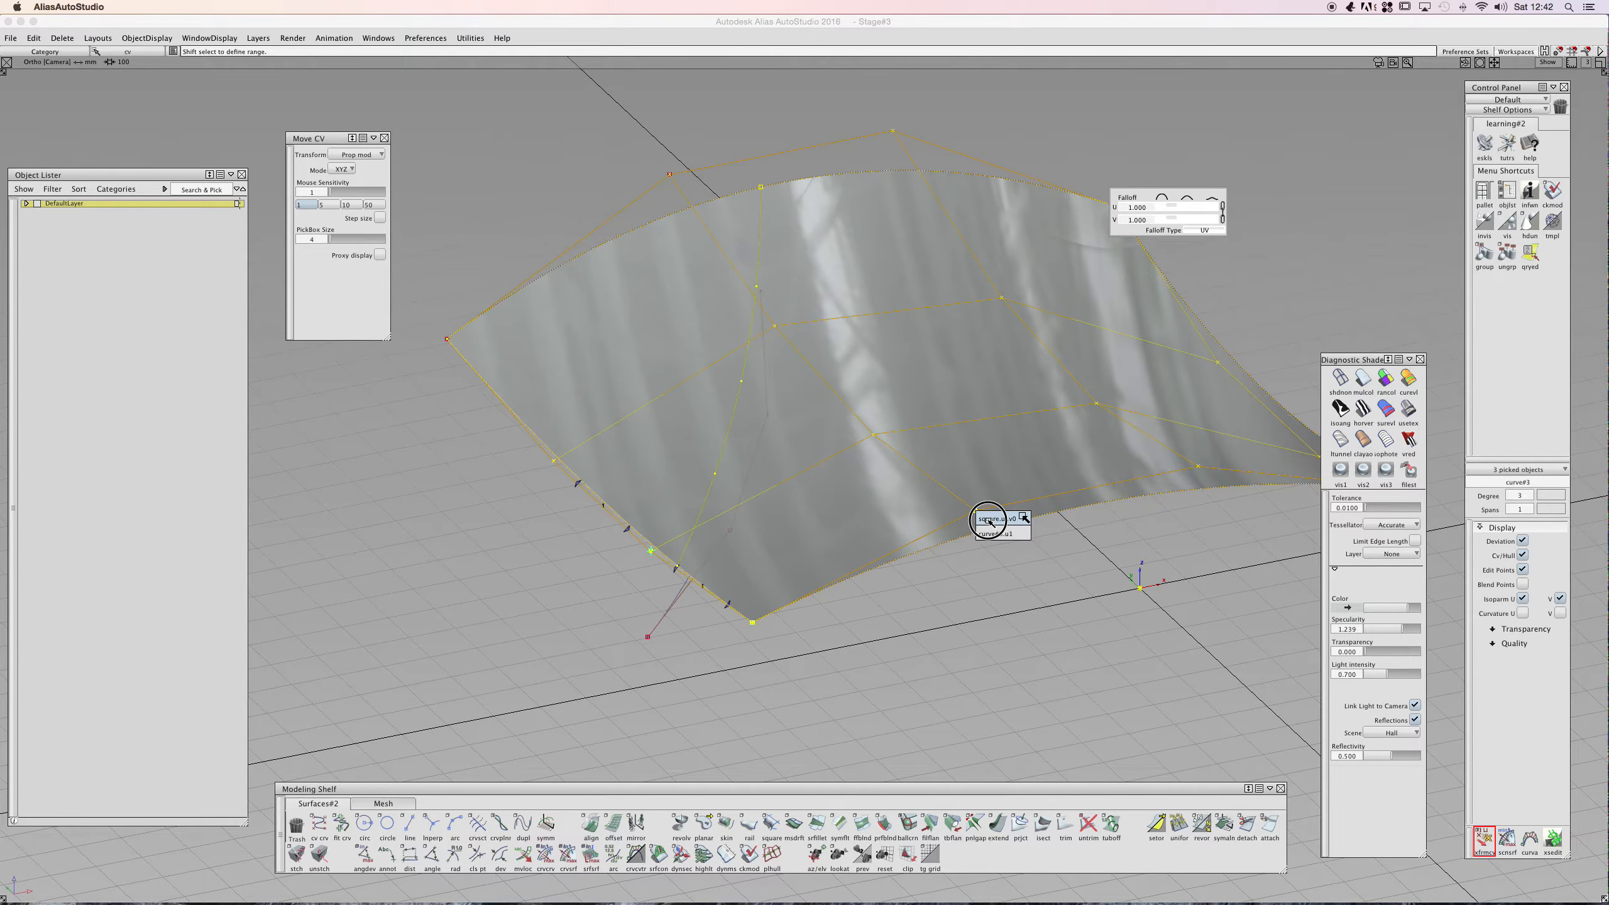
left_click(941, 557)
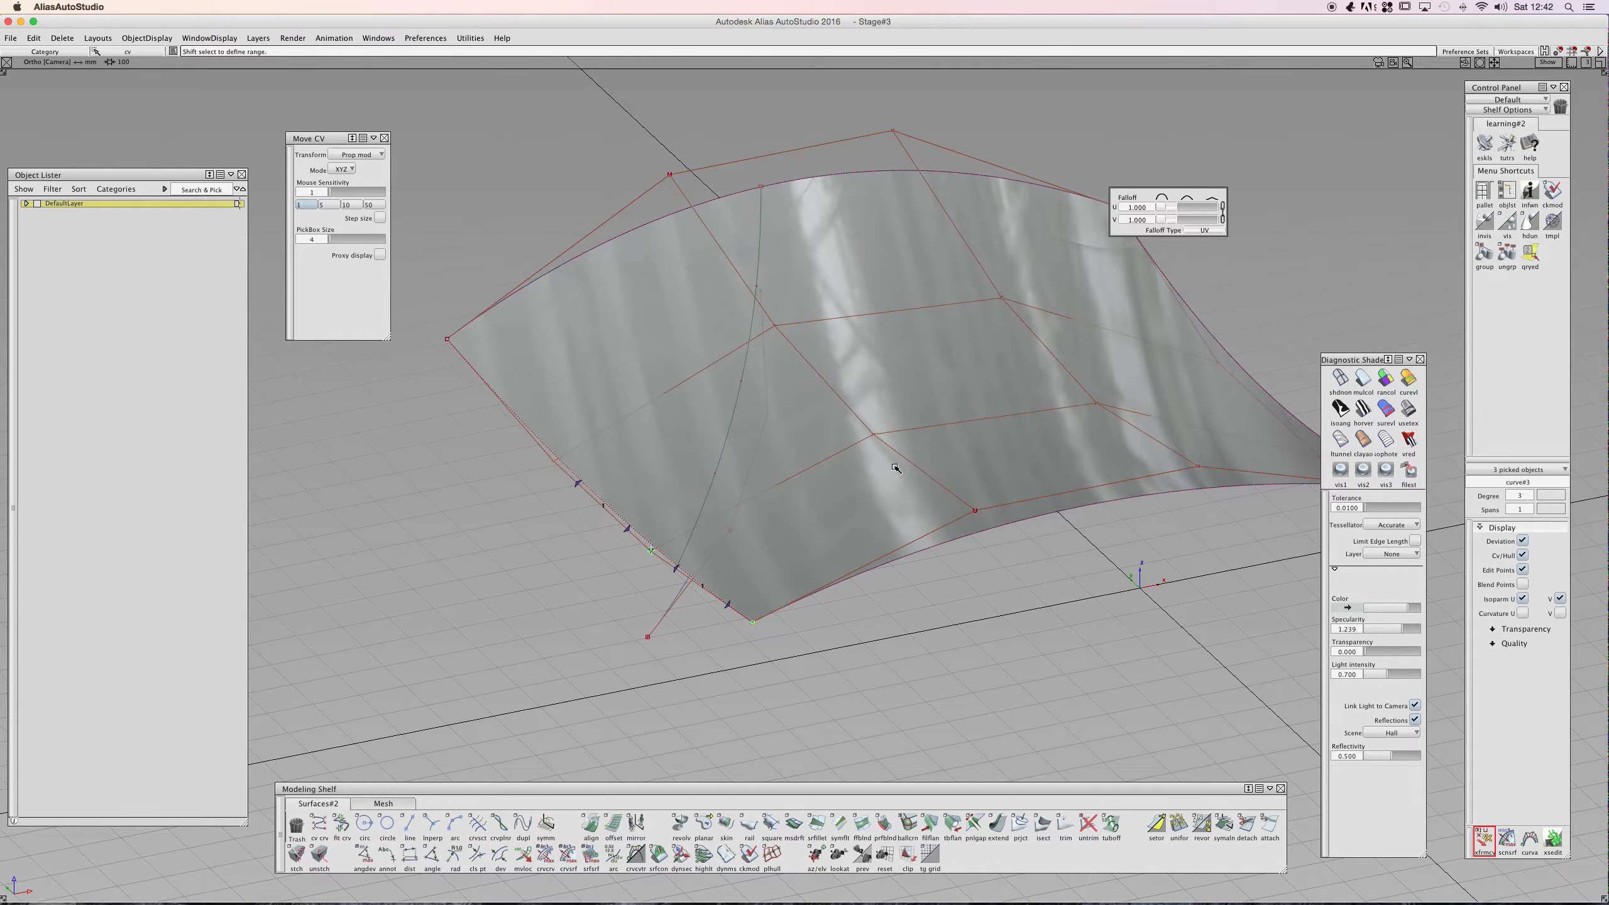
left_click(884, 426)
mouse_move(798, 473)
left_mouse_down("ctrl+shift")
mouse_move(797, 453)
mouse_move(817, 470)
mouse_move(785, 471)
left_mouse_up("ctrl+shift")
right_click_drag(946, 439, 855, 431, "alt+shift")
left_click_drag(595, 215, 1216, 556)
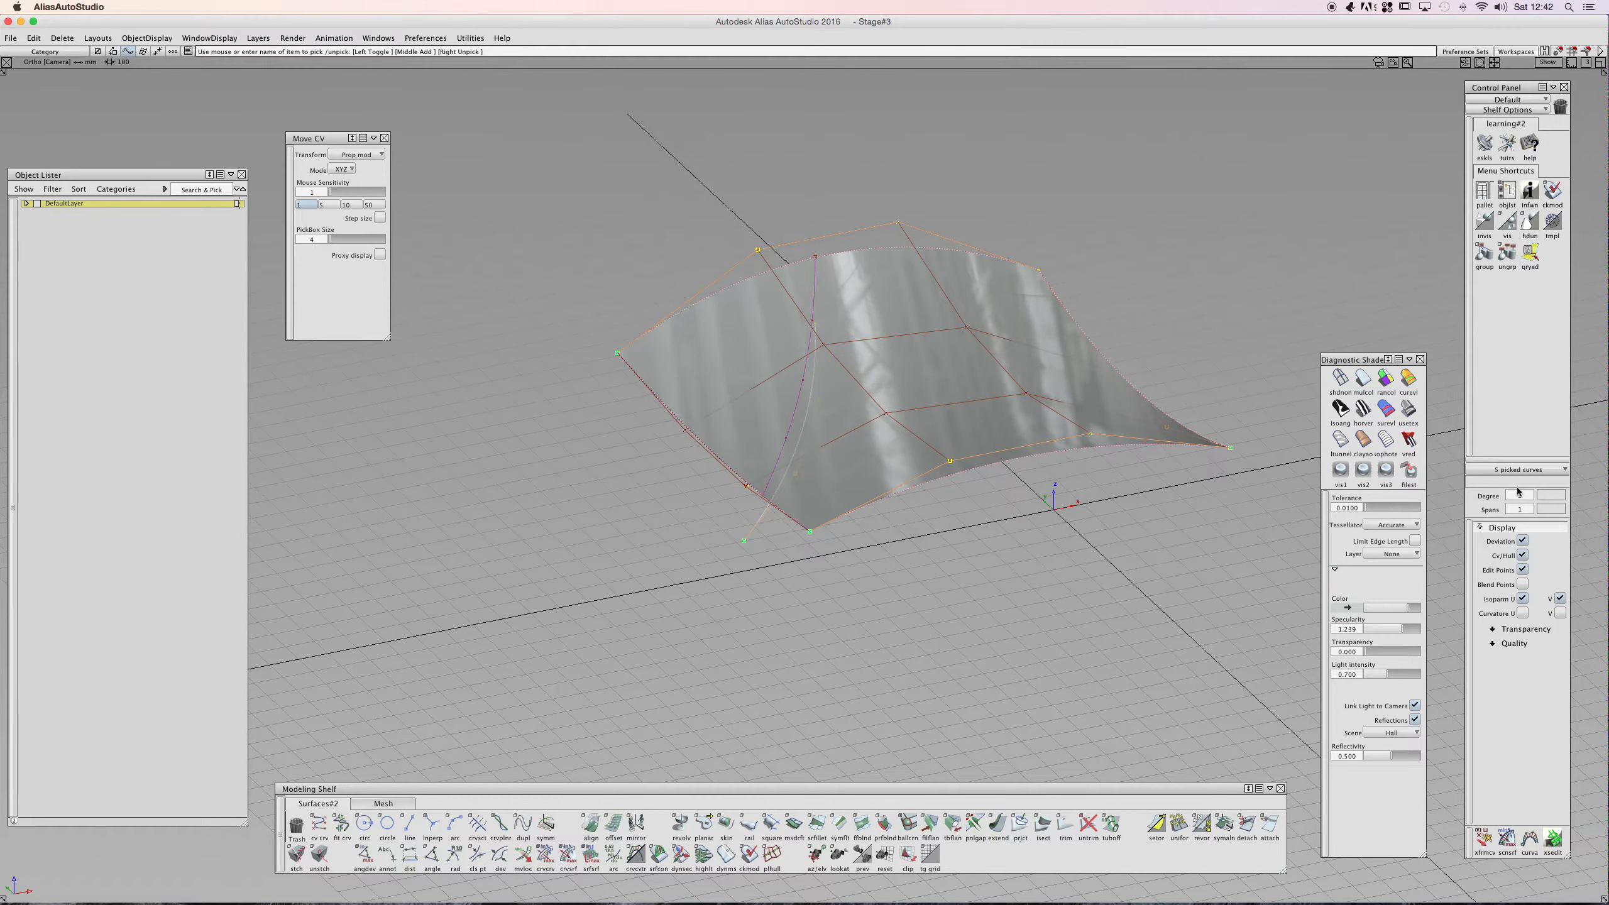
left_click(1521, 554)
left_click_drag(1088, 532, 1094, 514, "ctrl+shift")
right_click_drag(848, 460, 912, 460, "alt+shift")
left_click_drag(989, 473, 944, 488, "ctrl+shift")
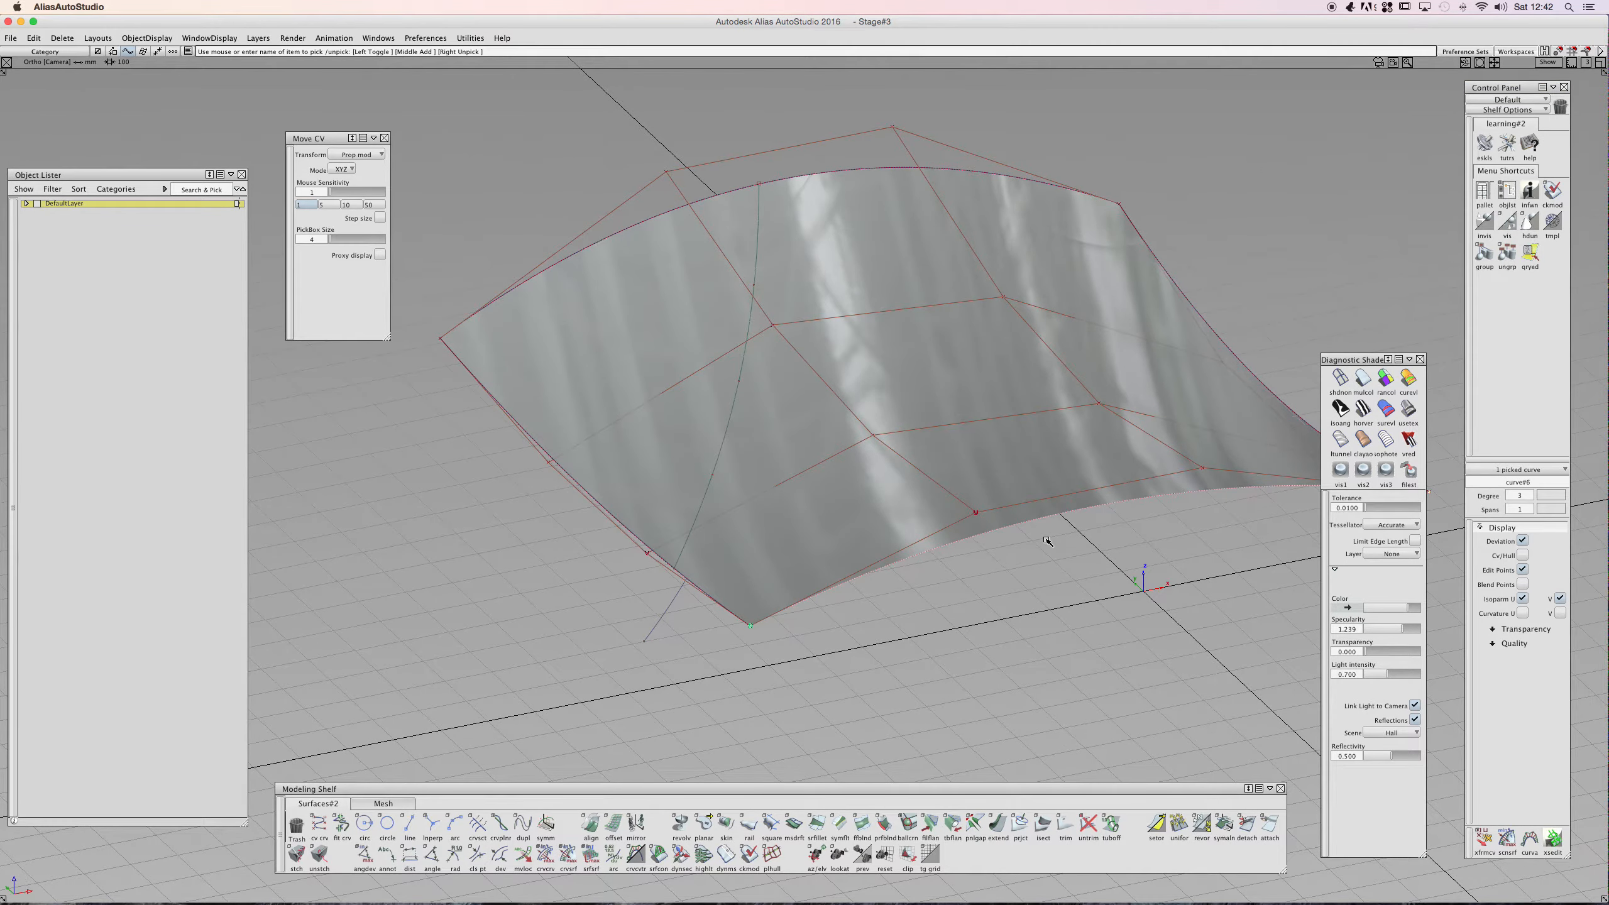
left_click_drag(1105, 578, 930, 584, "ctrl+shift")
left_click_drag(589, 496, 703, 497, "ctrl+shift")
left_click(853, 444)
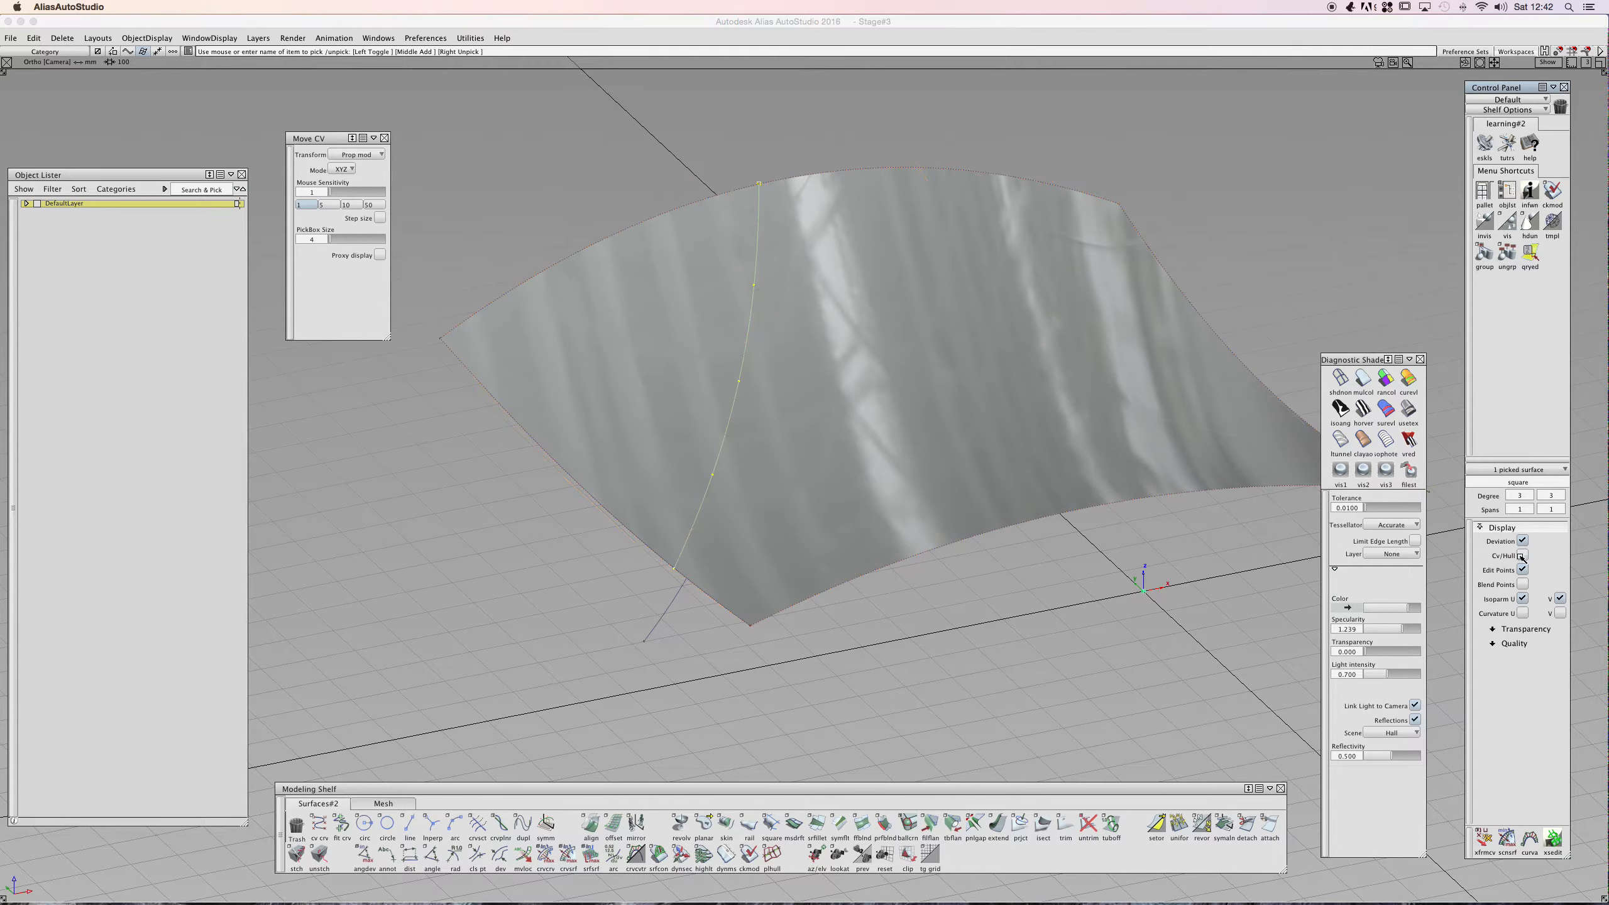
left_click_drag(1003, 499, 1006, 497, "ctrl+shift")
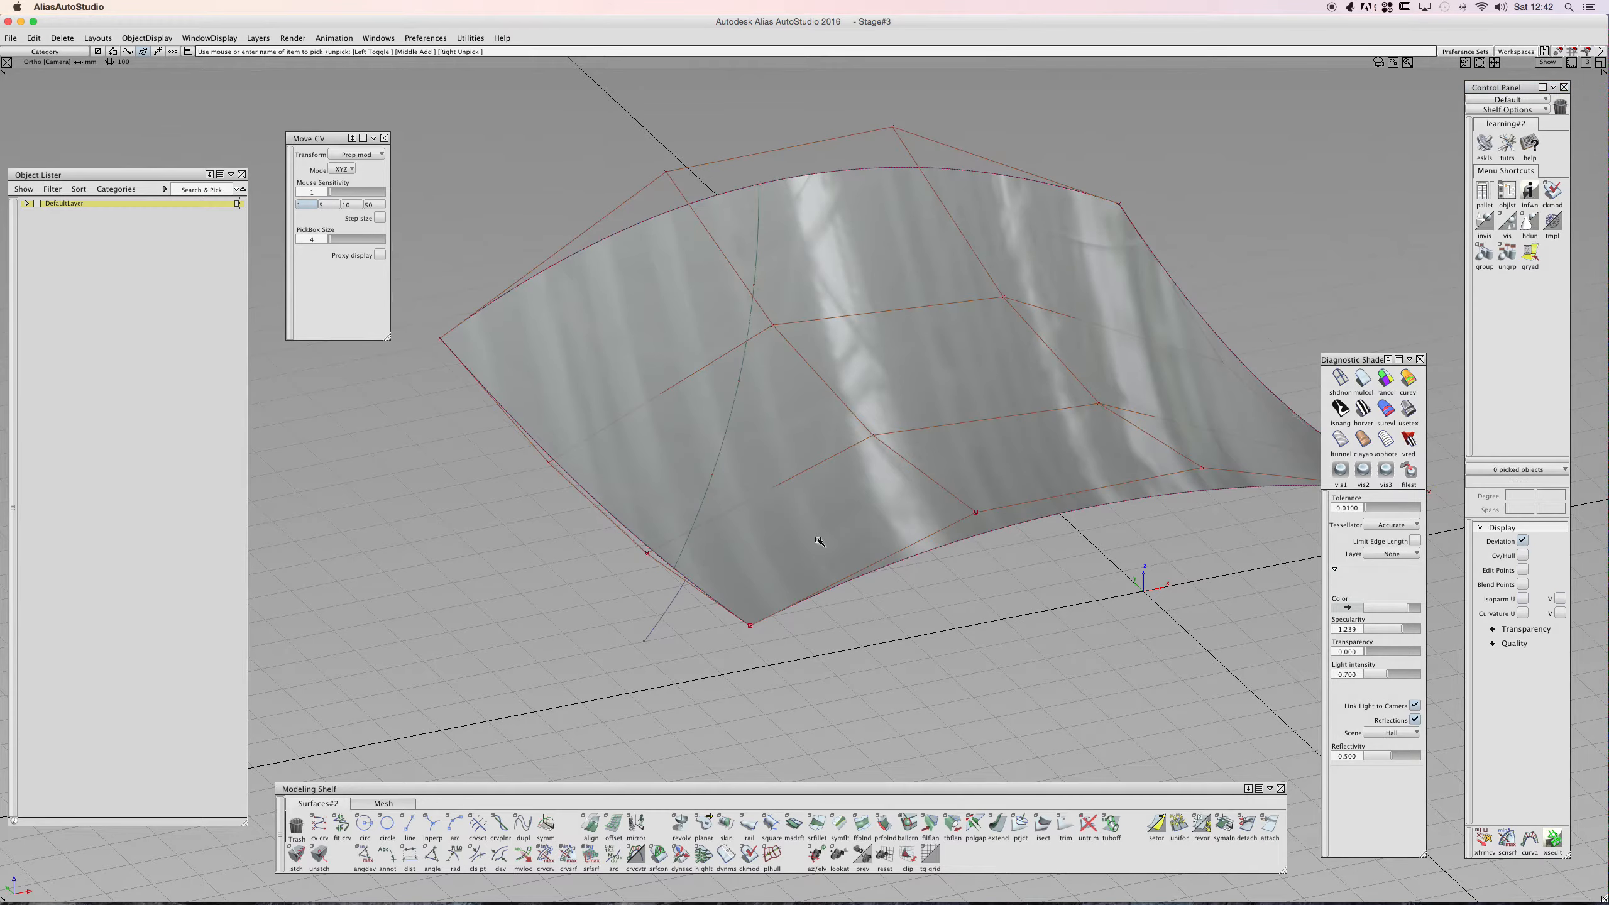
left_click(1488, 835)
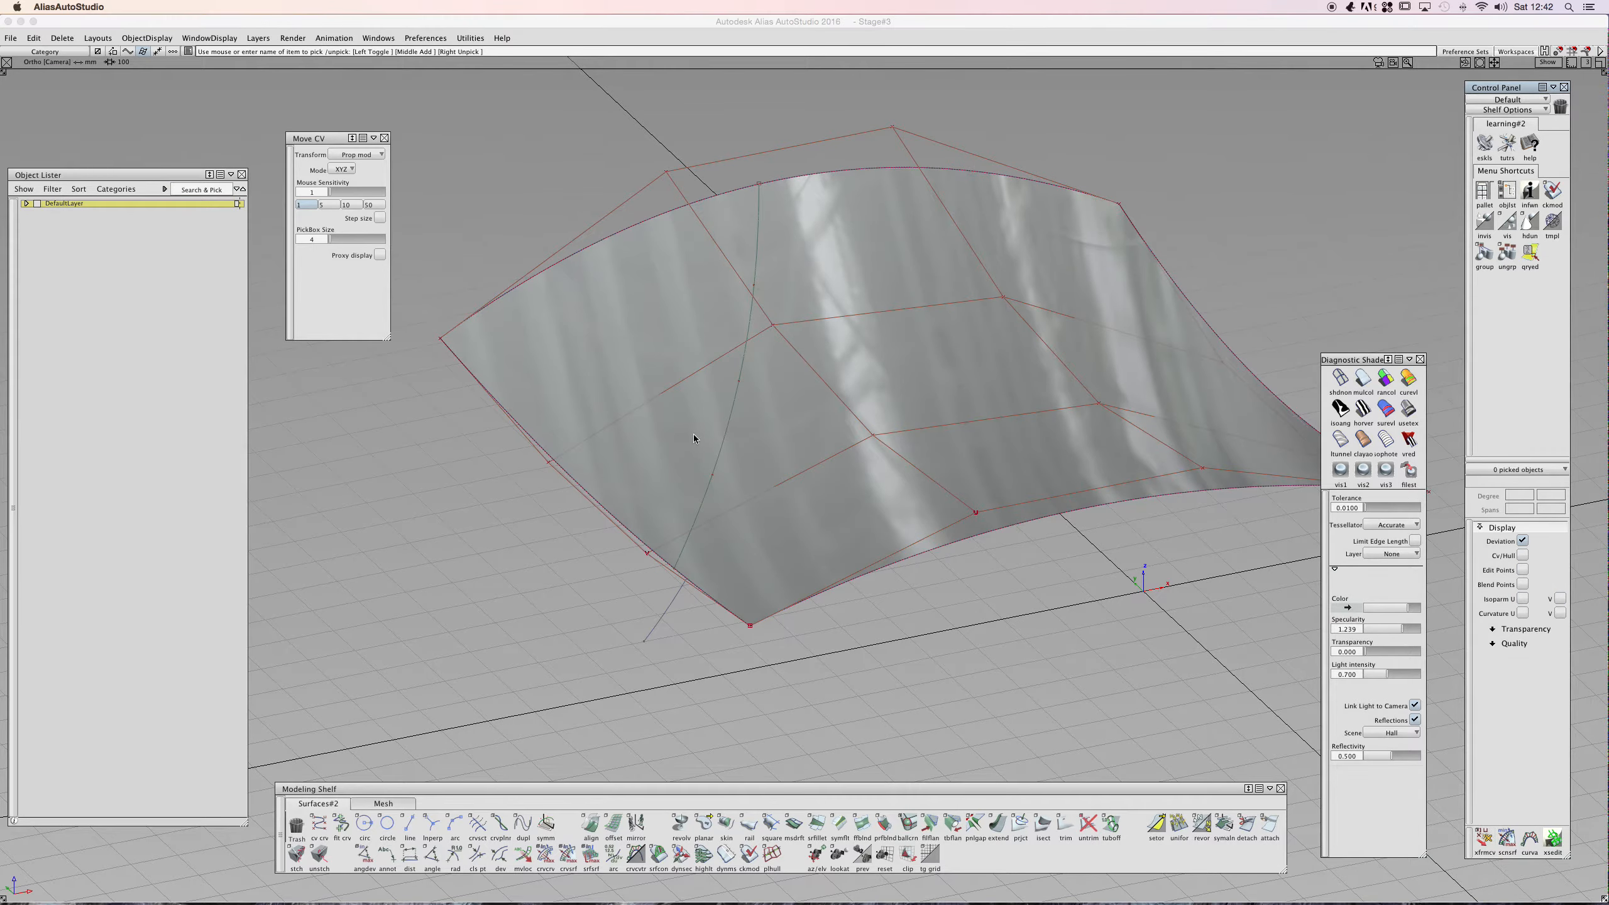
- Pick the surface and restart proportional modification on CVs in the middle of the surface
left_click(549, 462)
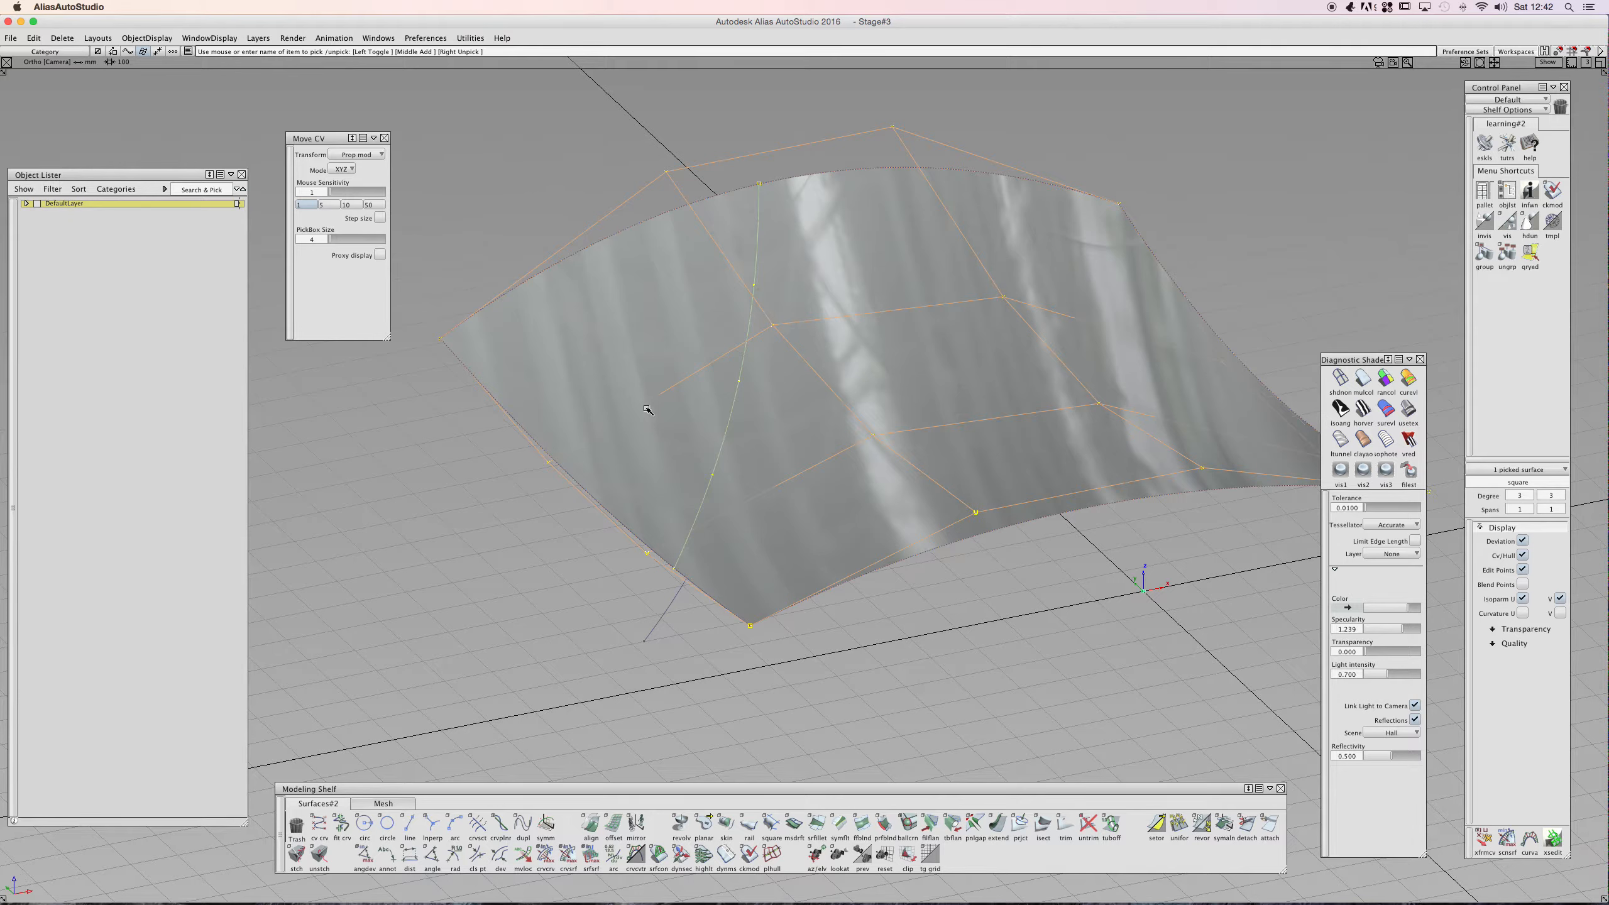
left_click(1484, 838)
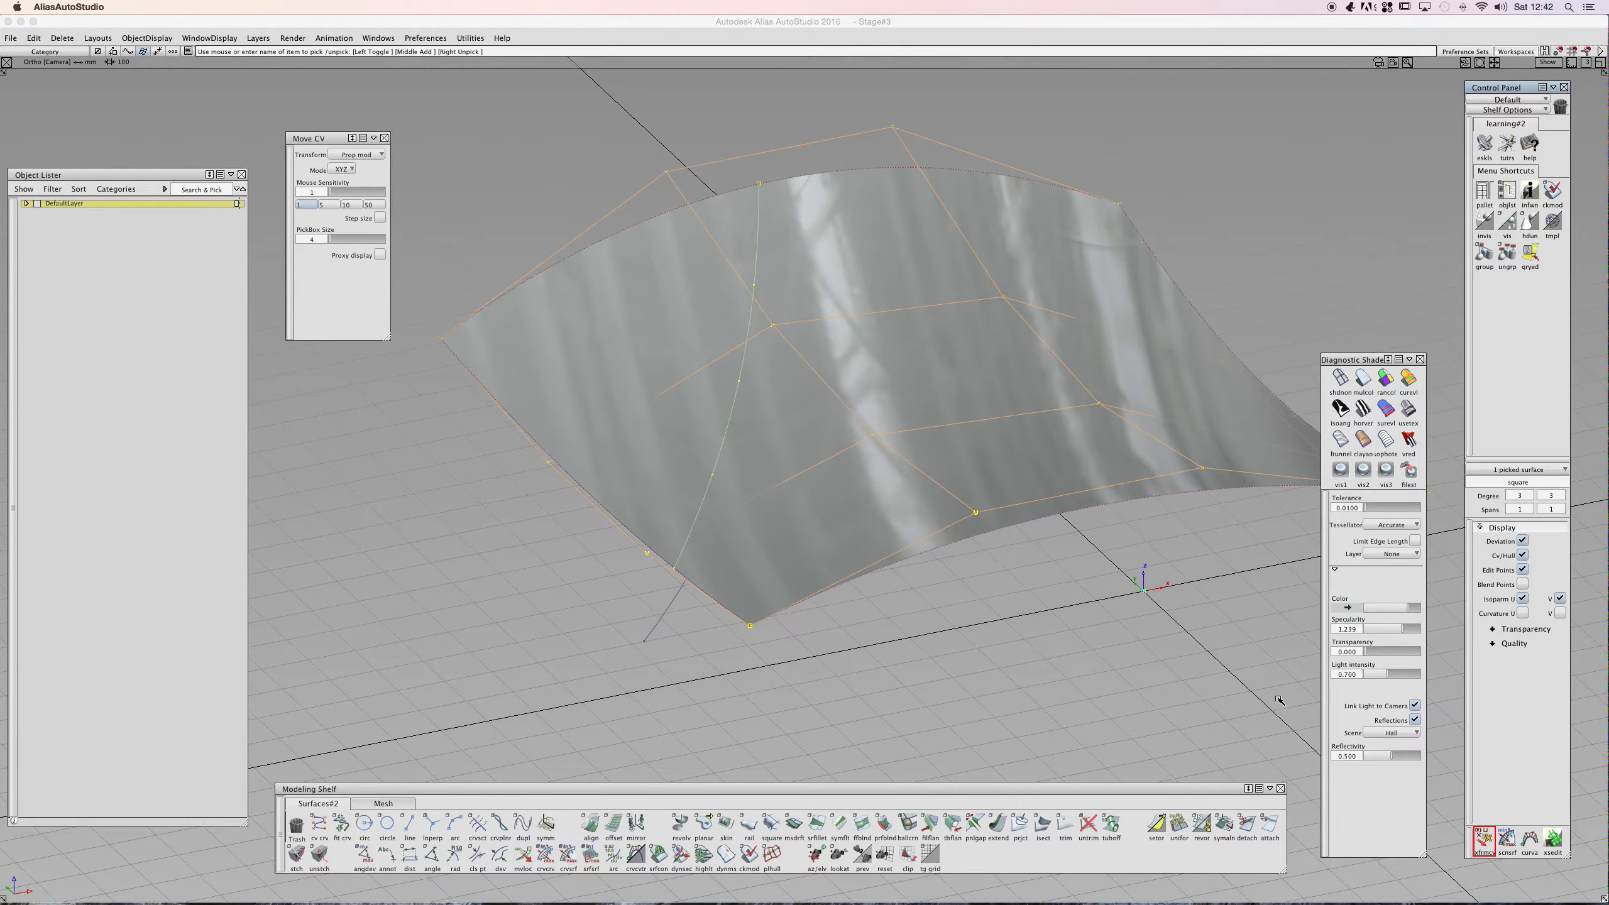
left_click(787, 503)
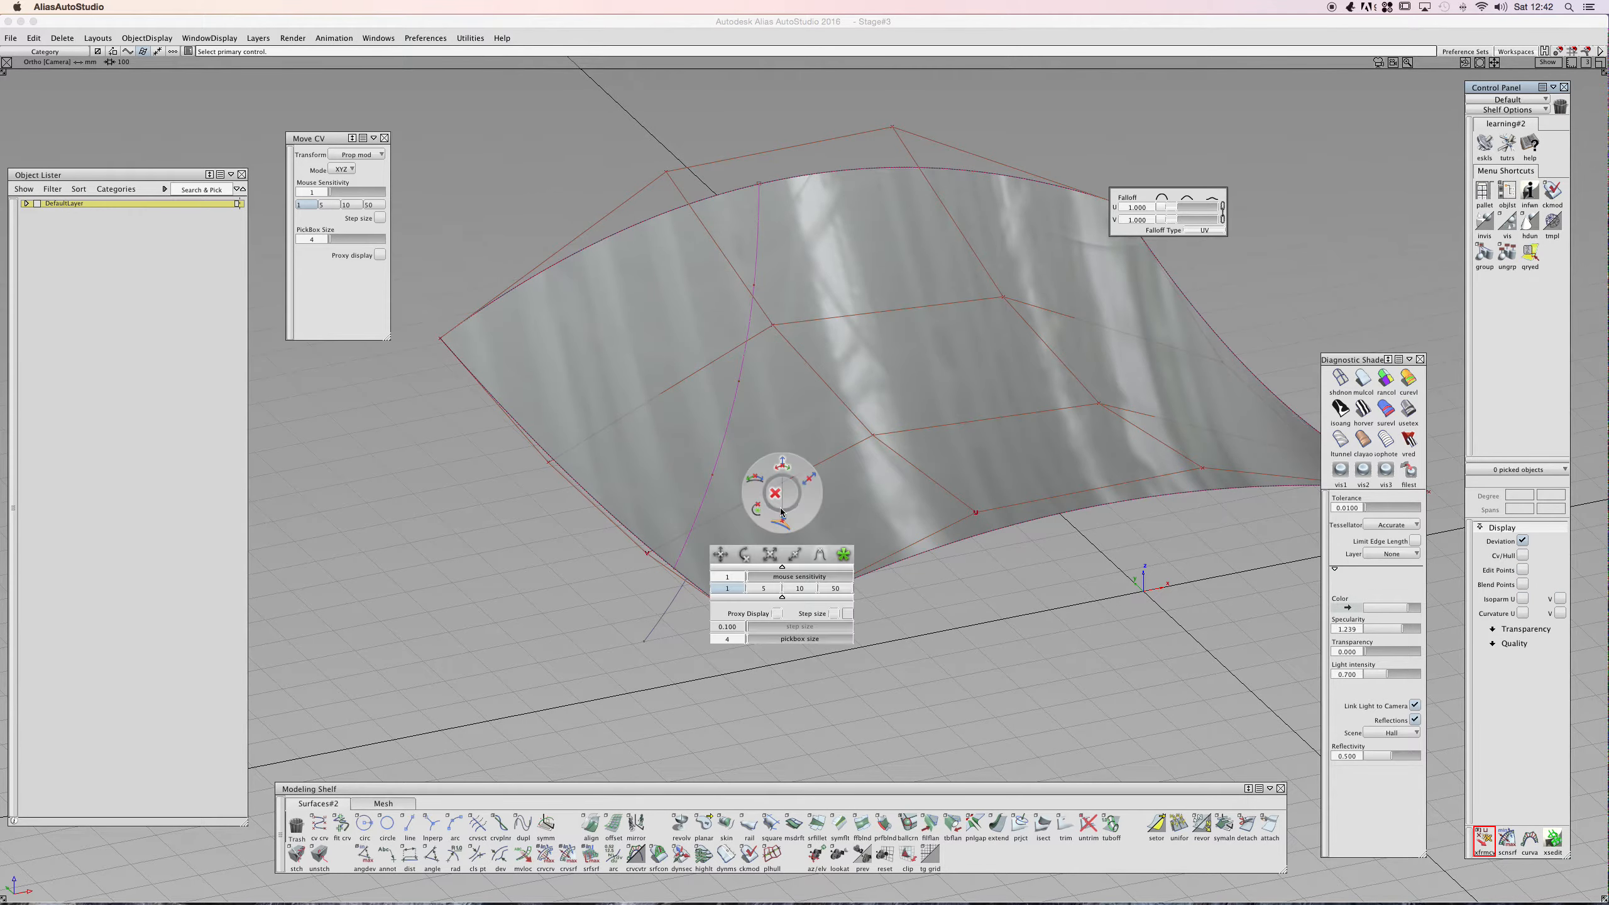
left_click(780, 463)
left_click(648, 547)
left_click(813, 464, "shift")
left_click(819, 465, "shift")
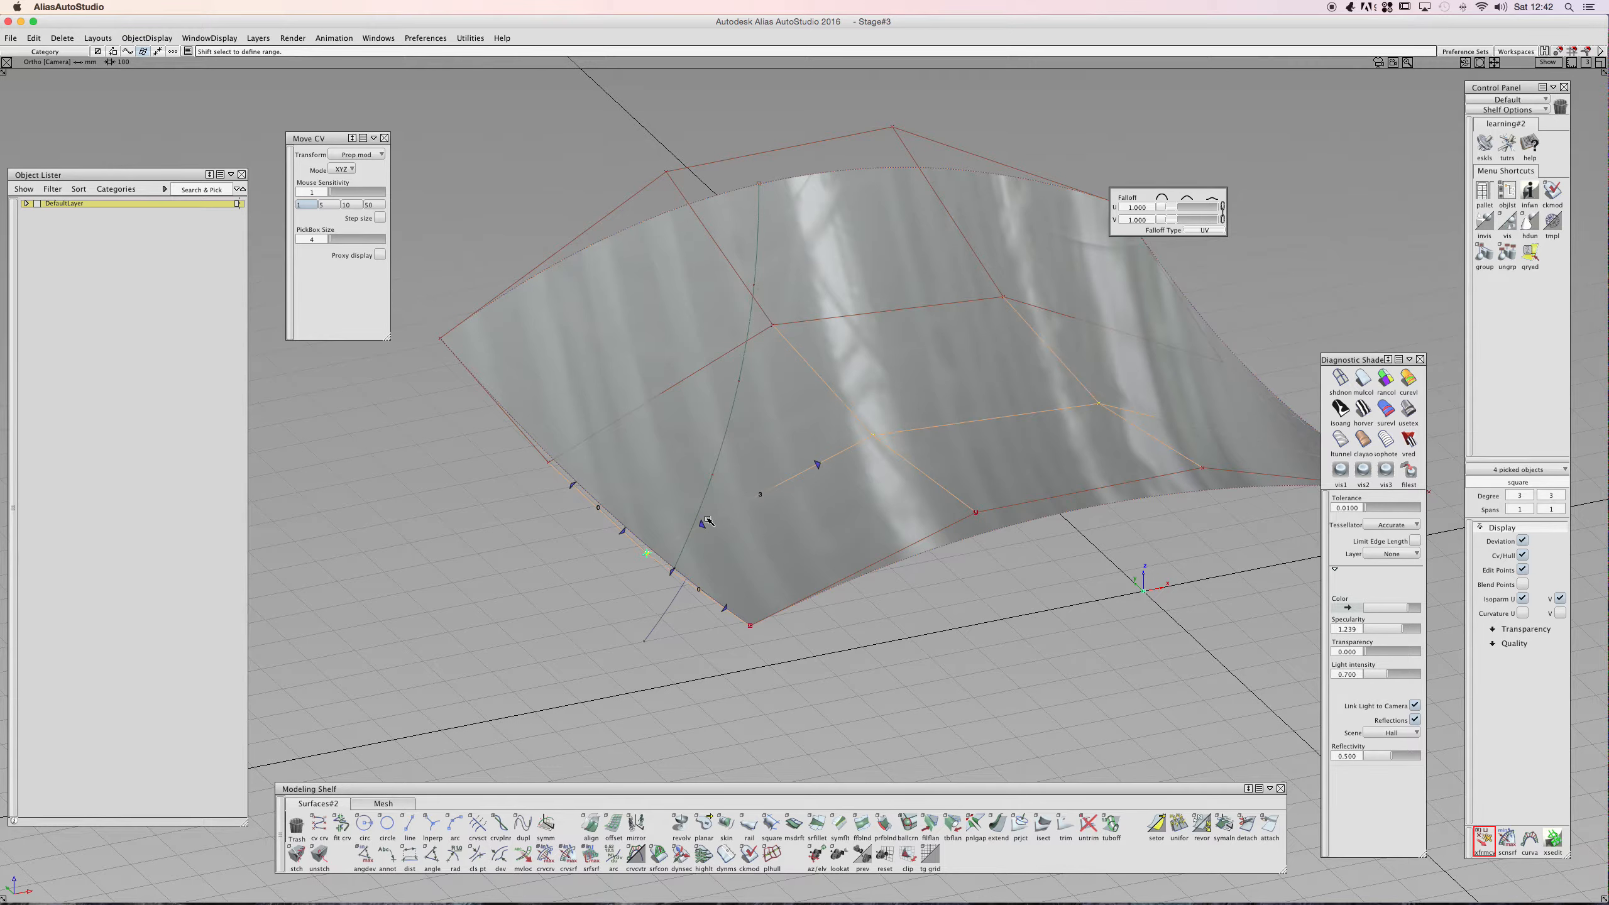
- Drag the selected surface CVs with proportional modification, then undo the move
left_click(704, 523, "shift")
middle_click_drag(766, 440, 763, 426, "ctrl+shift")
left_click_drag(763, 426, 774, 427)
key("super+z")
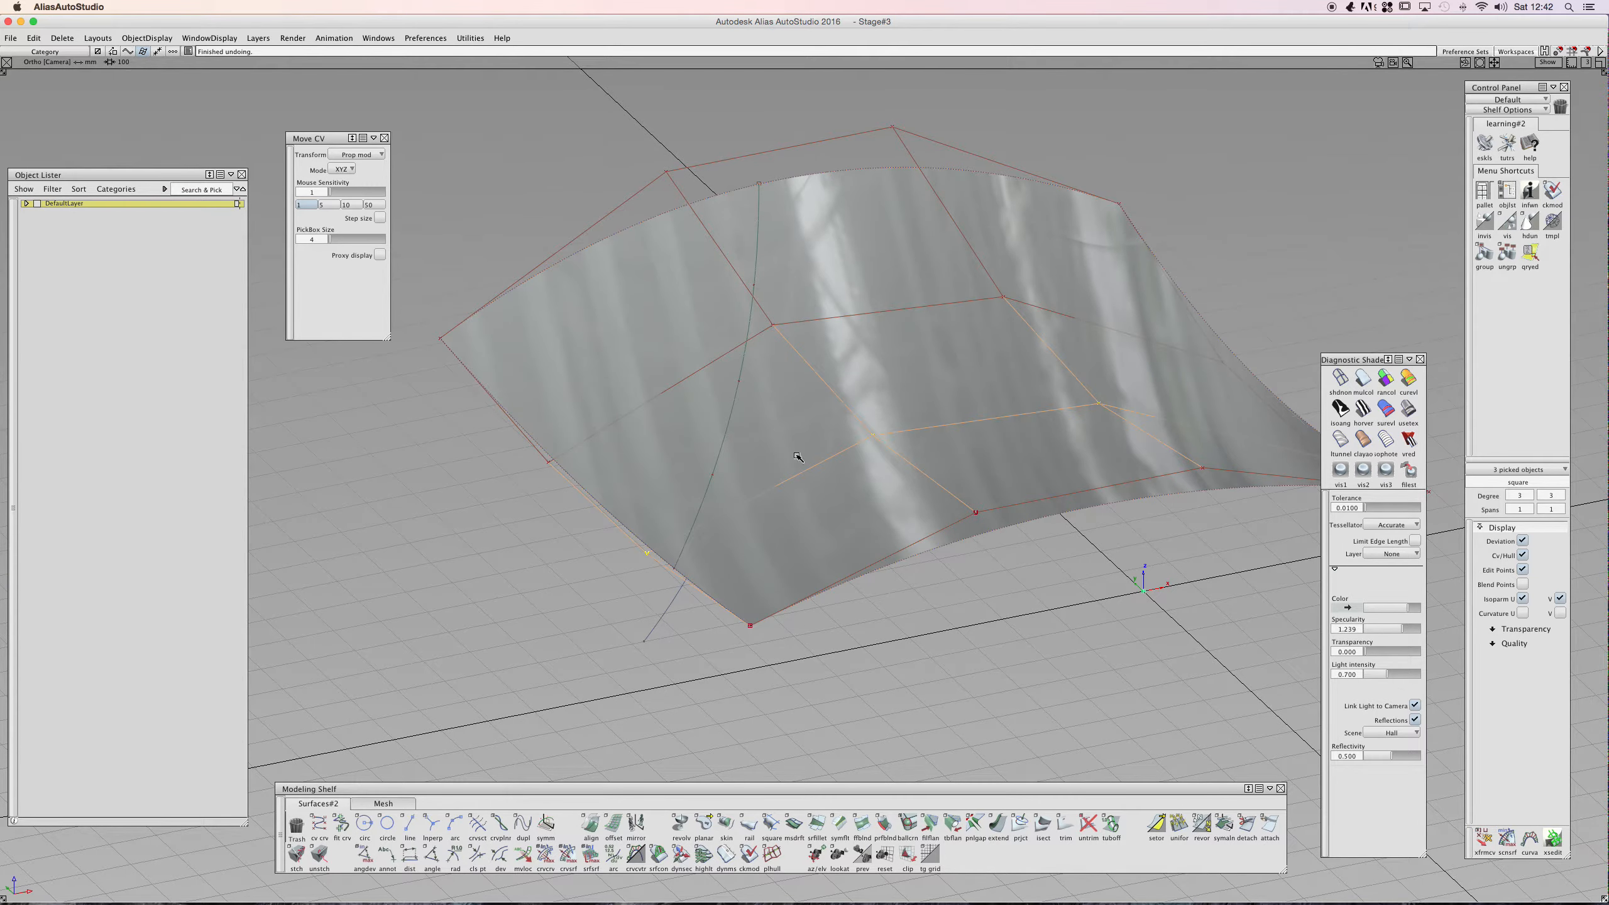
- Restart proportional modification on the central surface CVs, drag them, then undo the move
left_click(1483, 840)
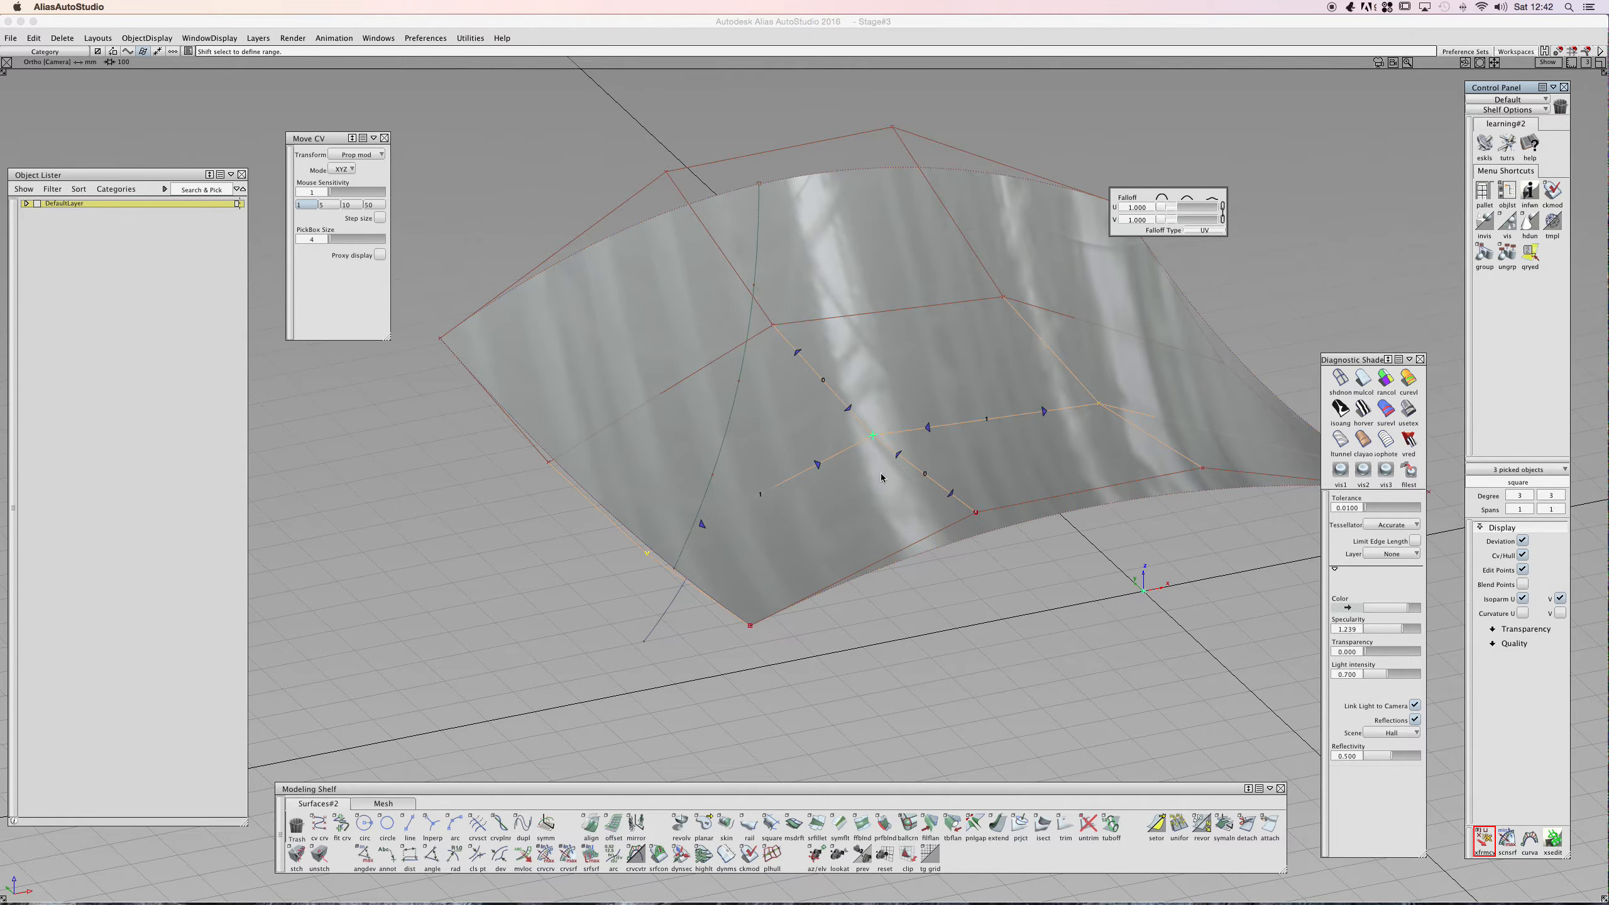
left_click_drag(863, 476, 889, 467)
key("ctrl+z")
key("ctrl+z")
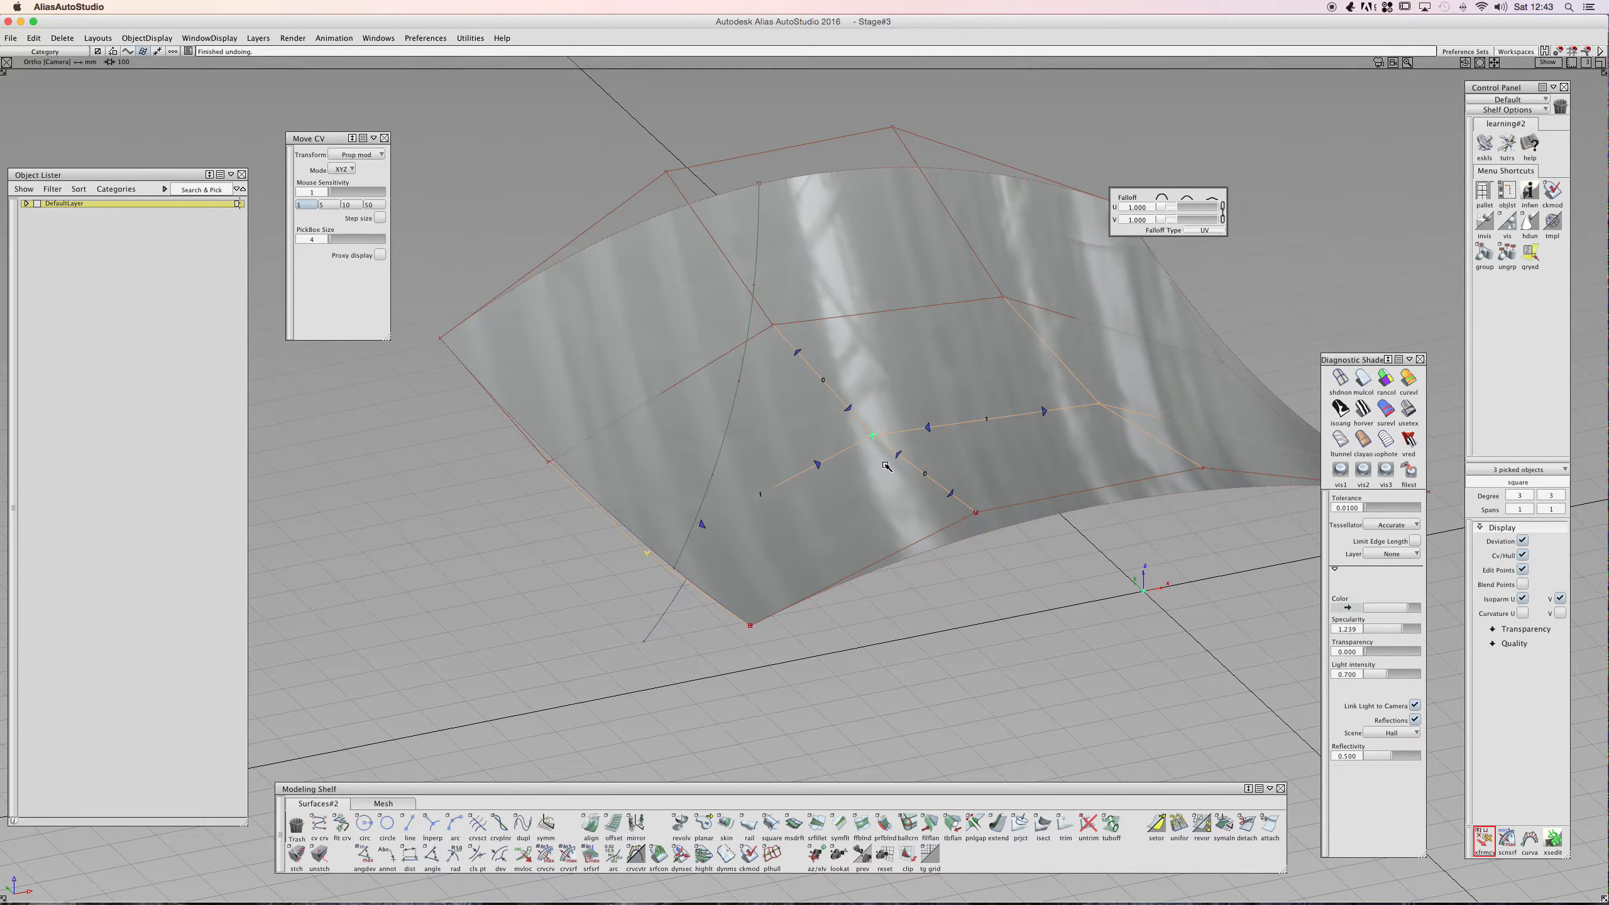
- Add a surface CV to the selection and switch the Move CV mode to NUV
left_click_drag(903, 463, 896, 460)
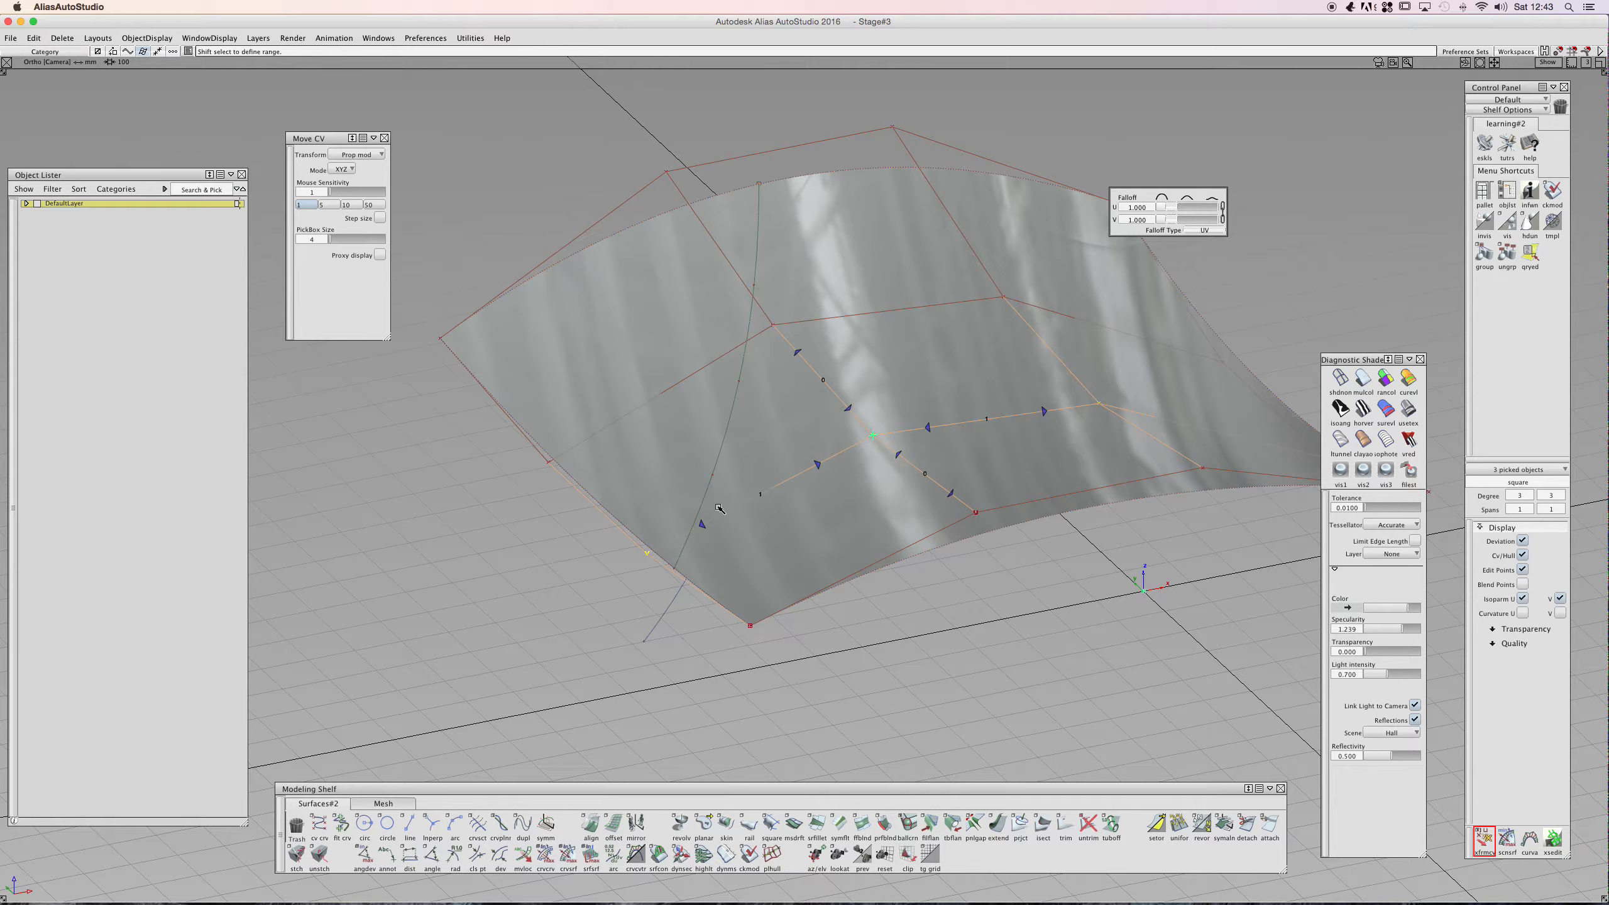
left_click(799, 354)
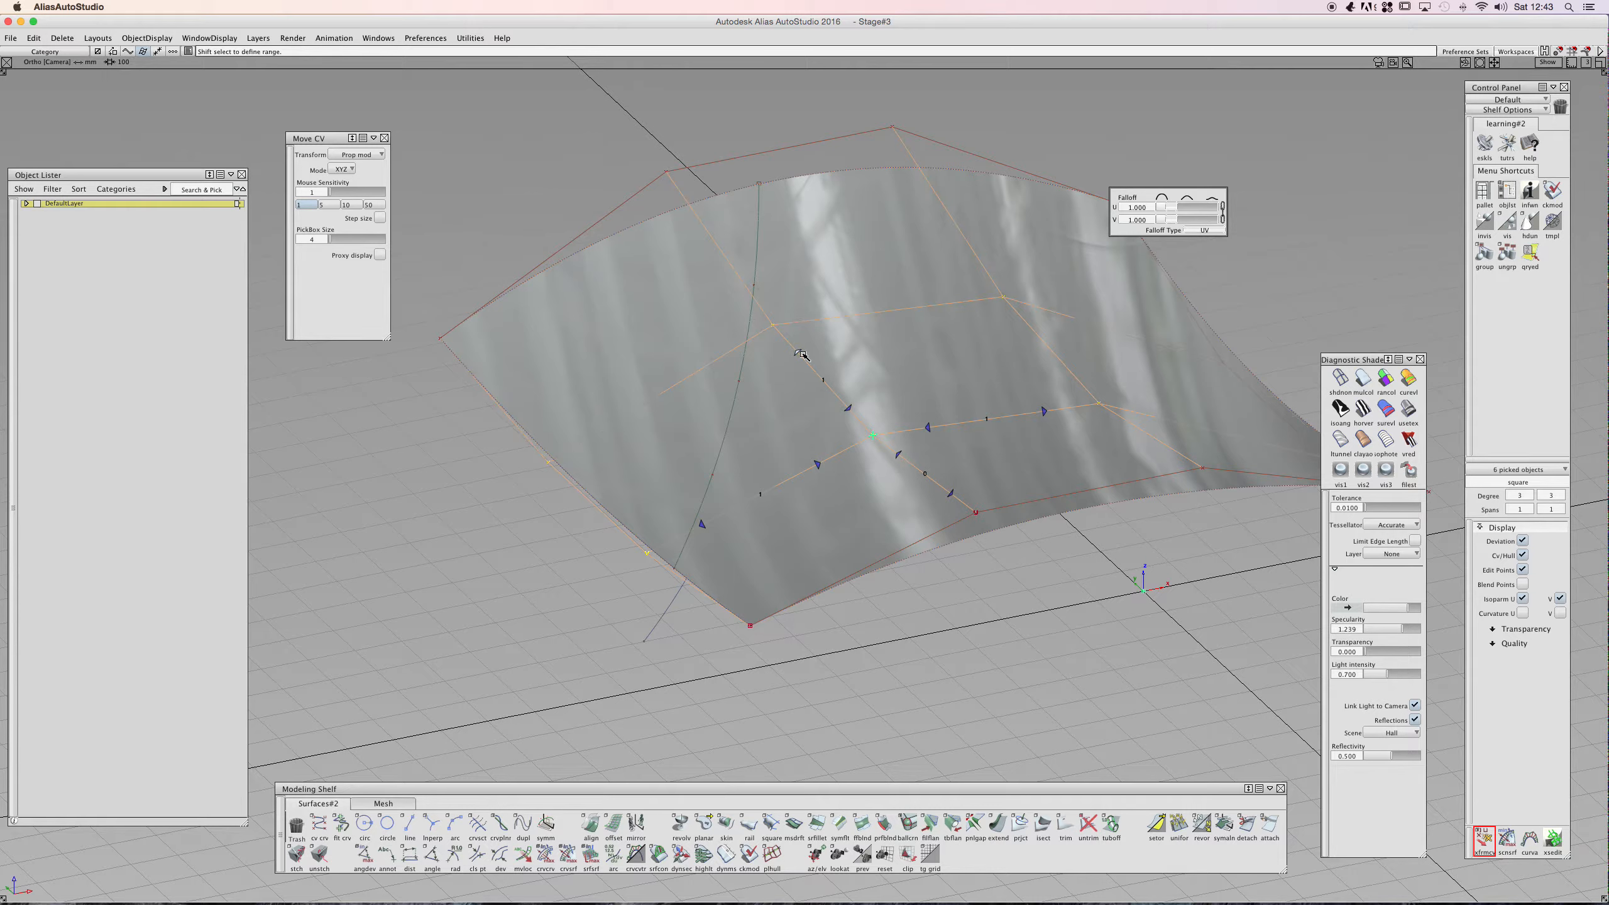
left_click(795, 245, "shift+super")
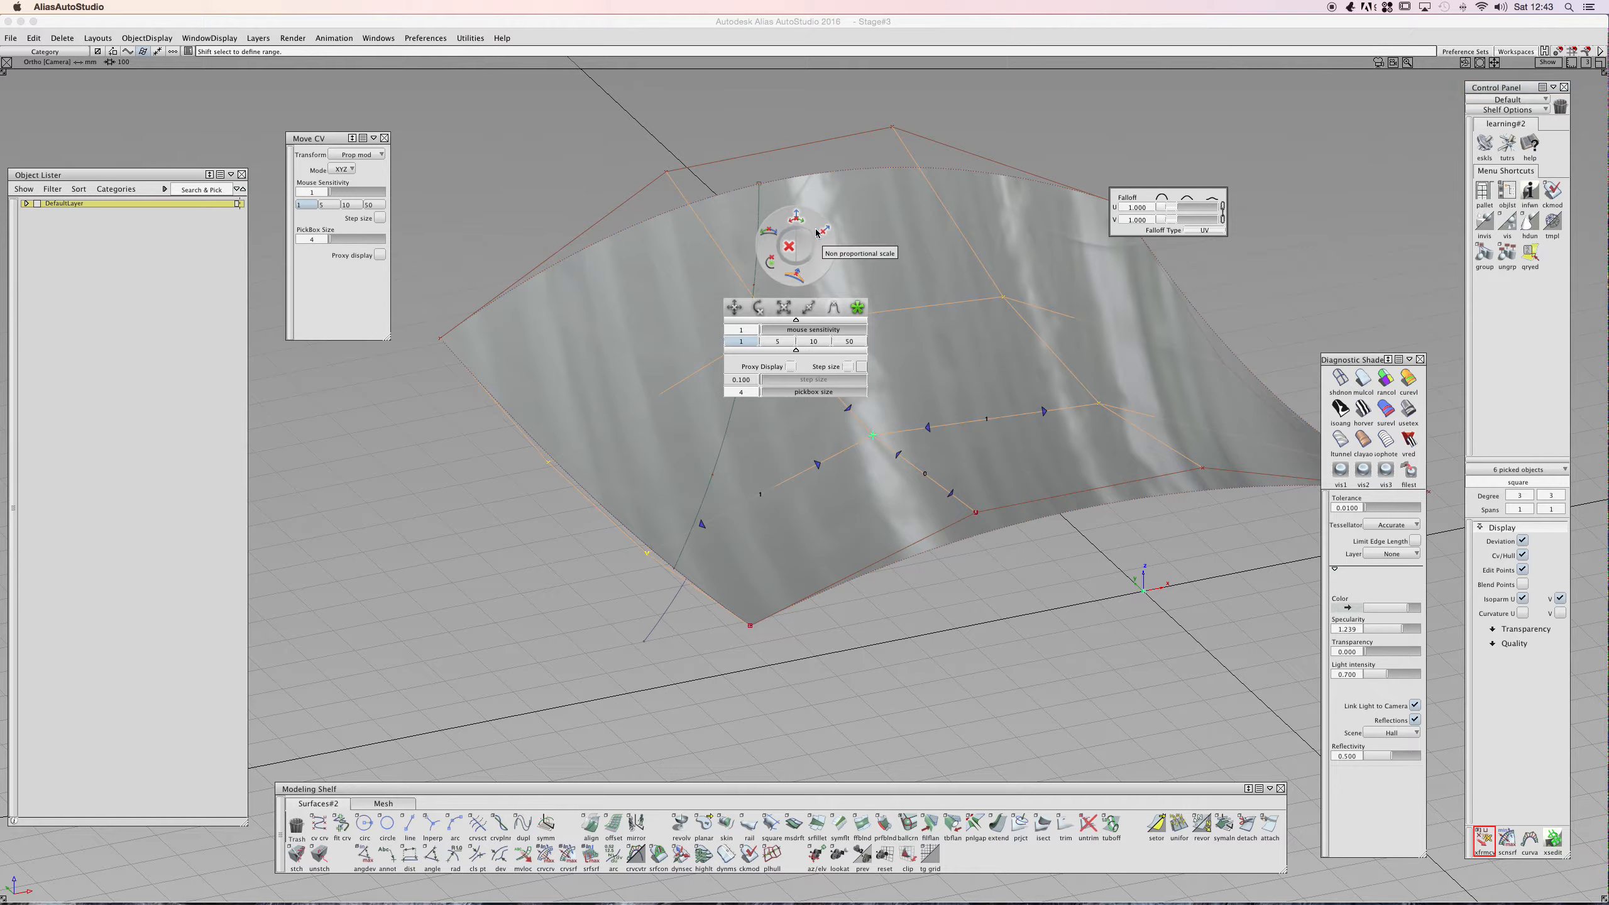
left_click(769, 232)
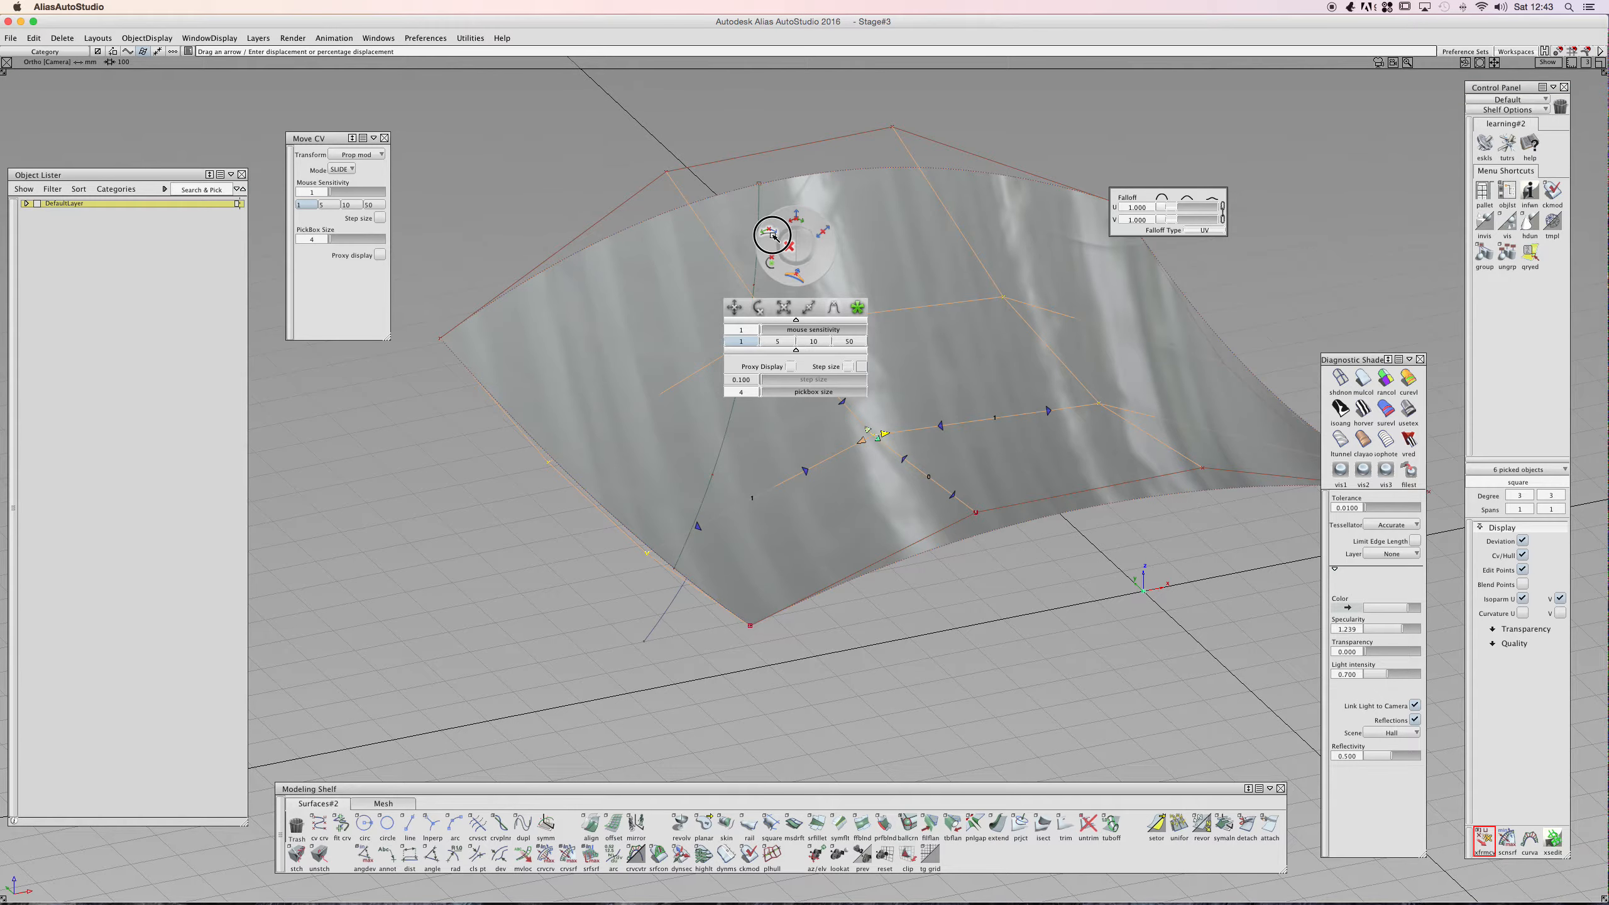
left_click(771, 262)
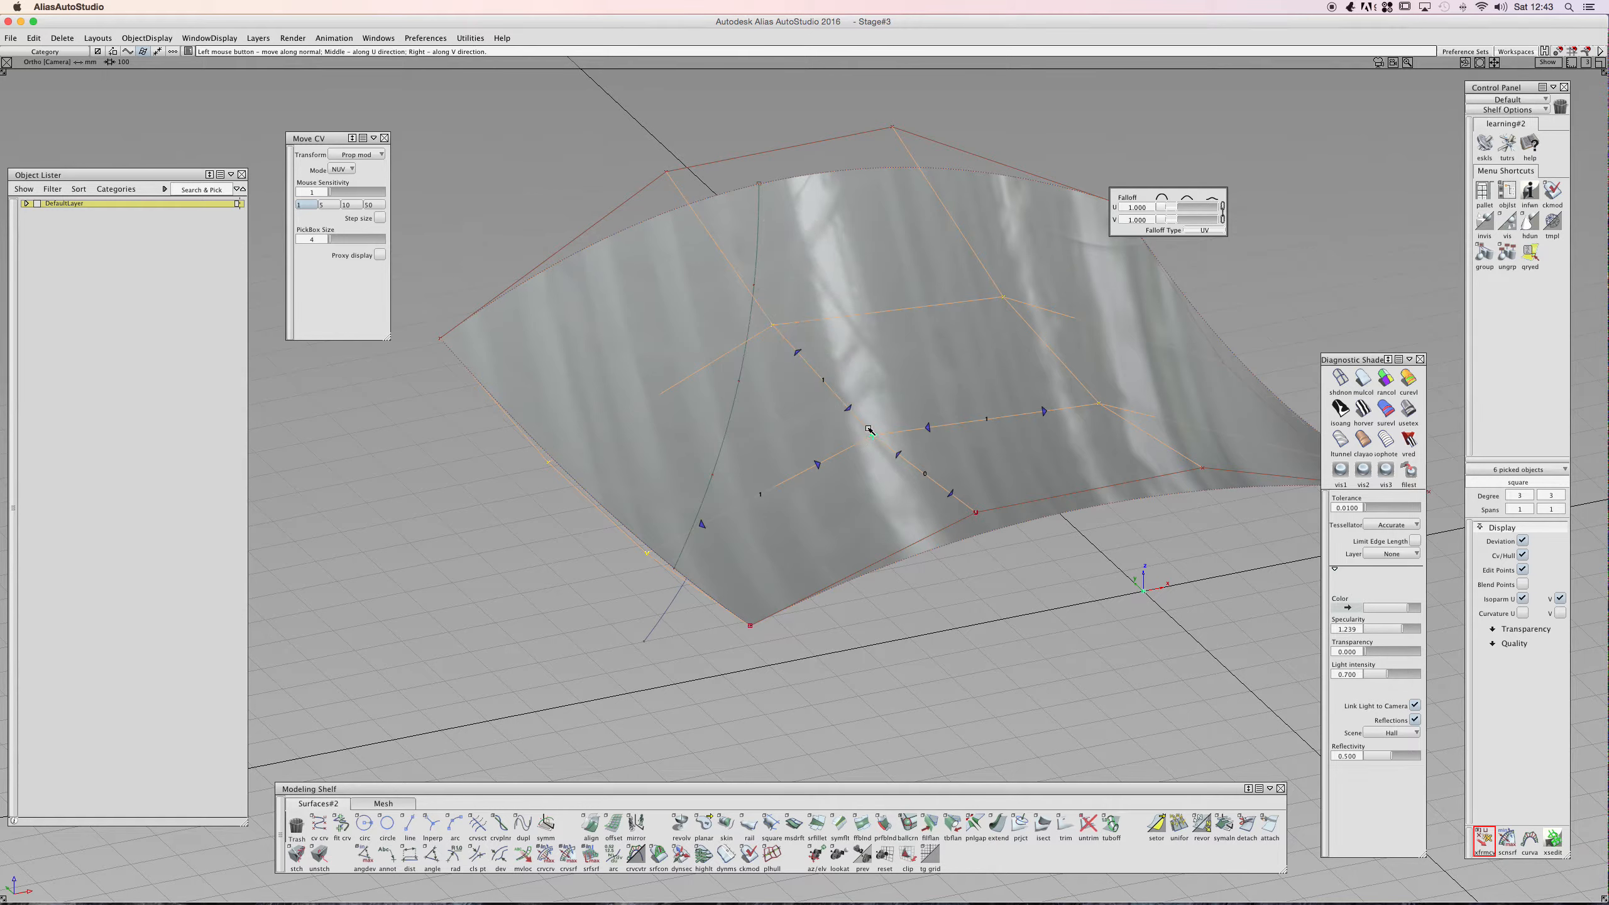
- Drag the central surface CVs along the normal with proportional modification
mouse_move(874, 436)
left_mouse_down()
mouse_move(862, 395)
mouse_move(862, 418)
left_mouse_up()
left_click_drag(761, 365, 1045, 444, "alt+shift")
middle_click_drag(1045, 443, 947, 453, "alt+shift")
left_click_drag(947, 452, 916, 612, "alt+shift")
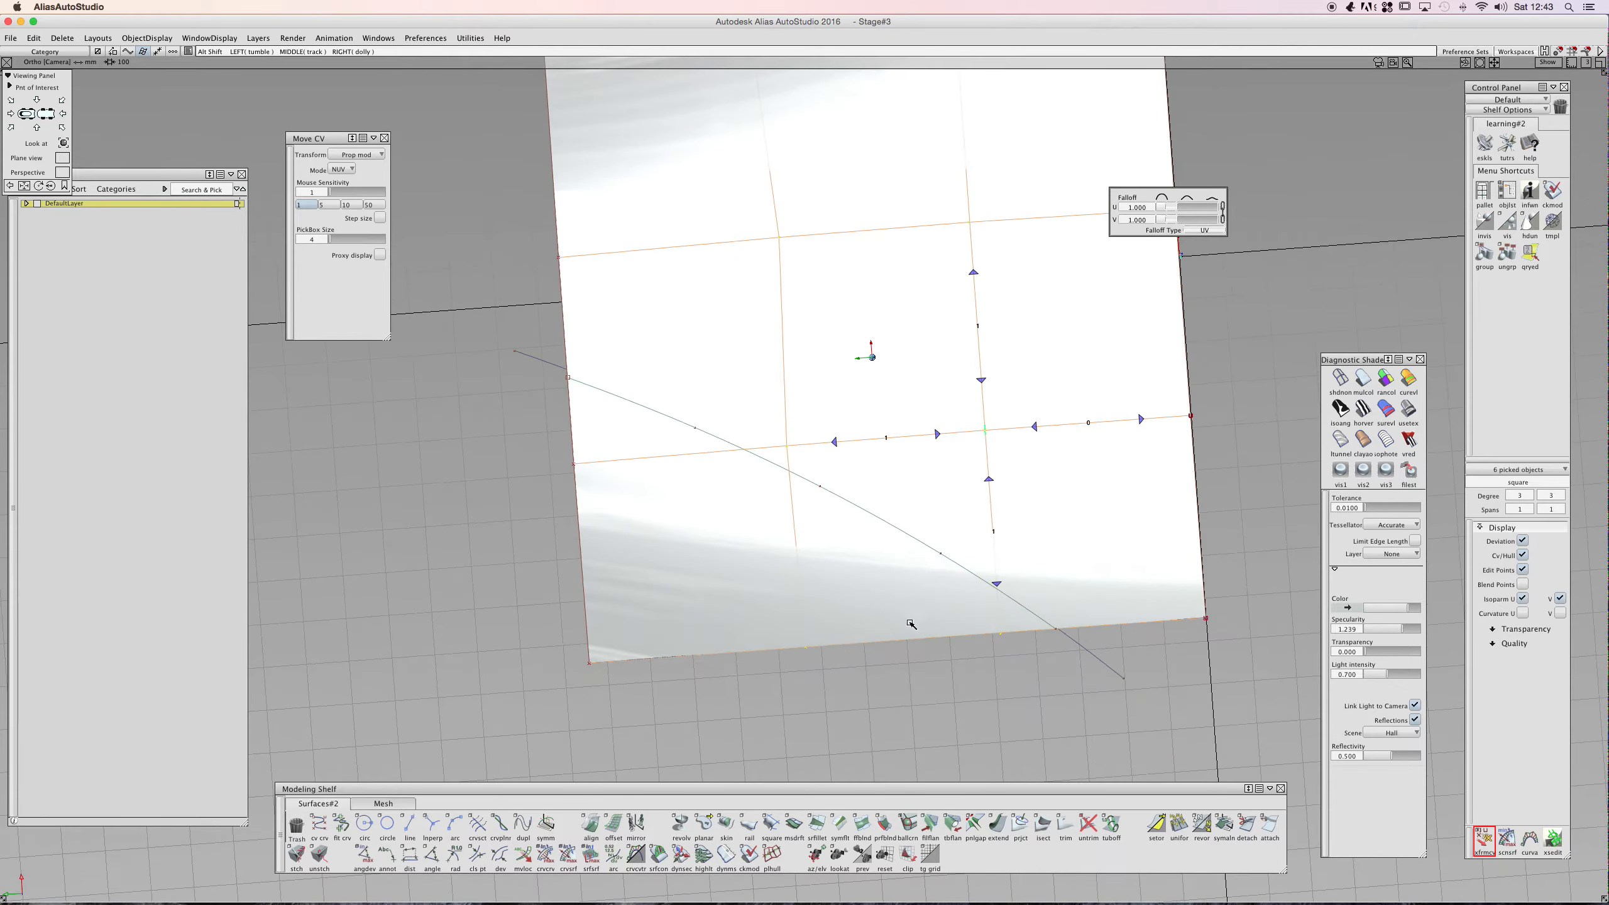
- Pick the CVs along the surface's near edge and drag them down along the normal
left_click(807, 650)
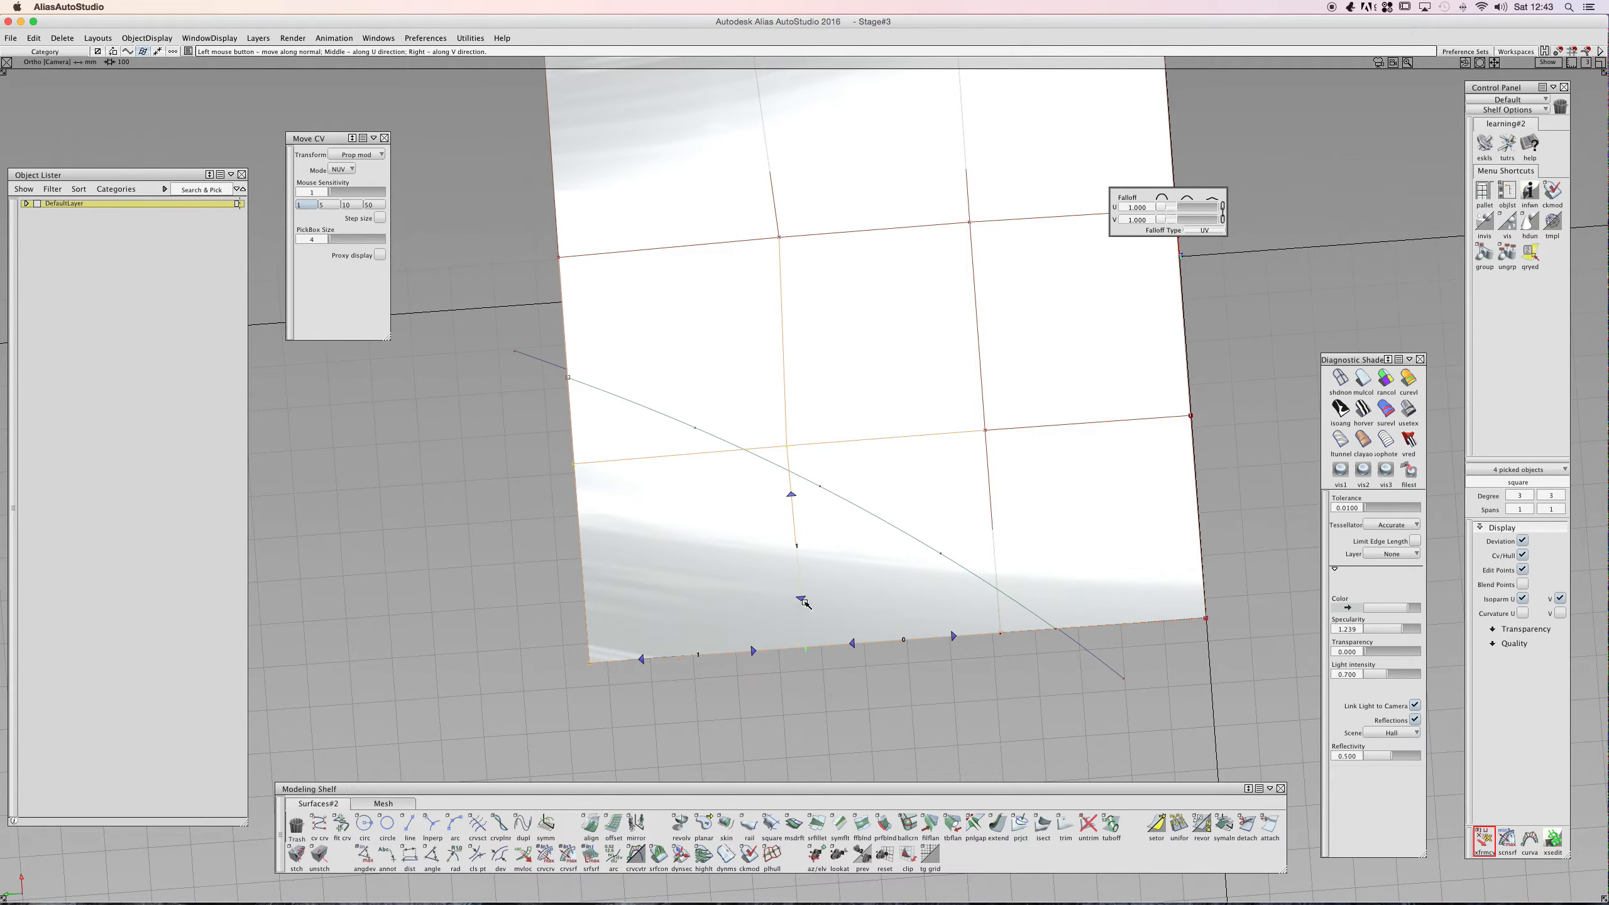
left_click(796, 487)
left_click(800, 469)
left_click_drag(819, 641, 811, 723)
- Select the surface and set the Move CV transform to plain Move in View mode
left_click_drag(718, 554, 953, 583, "alt+shift")
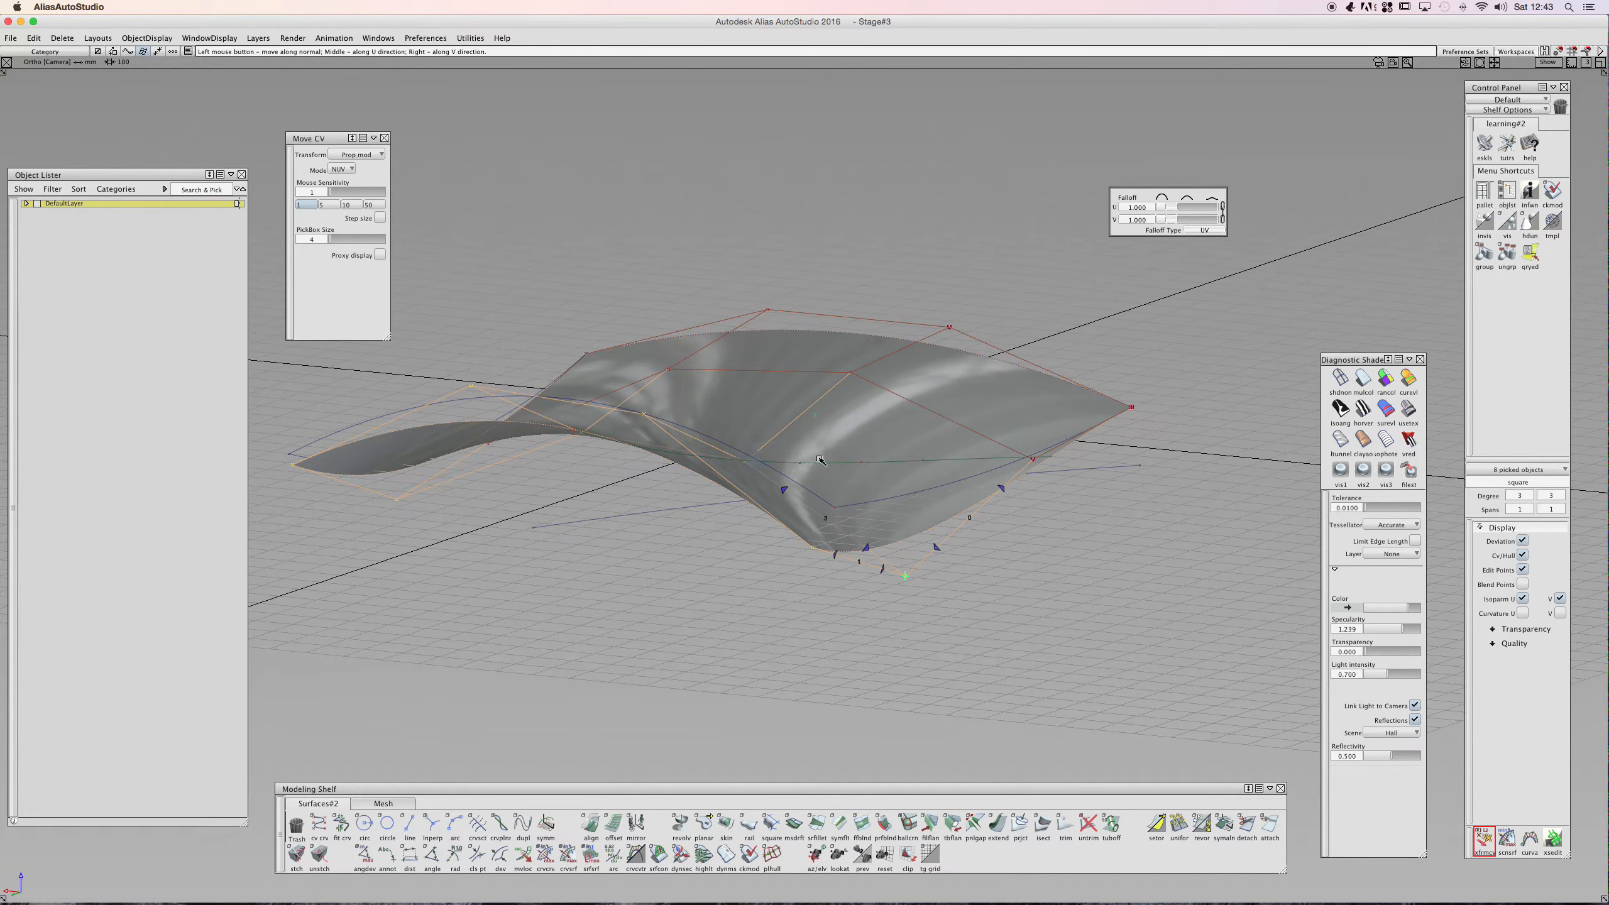
left_click_drag(842, 463, 753, 645, "alt+shift")
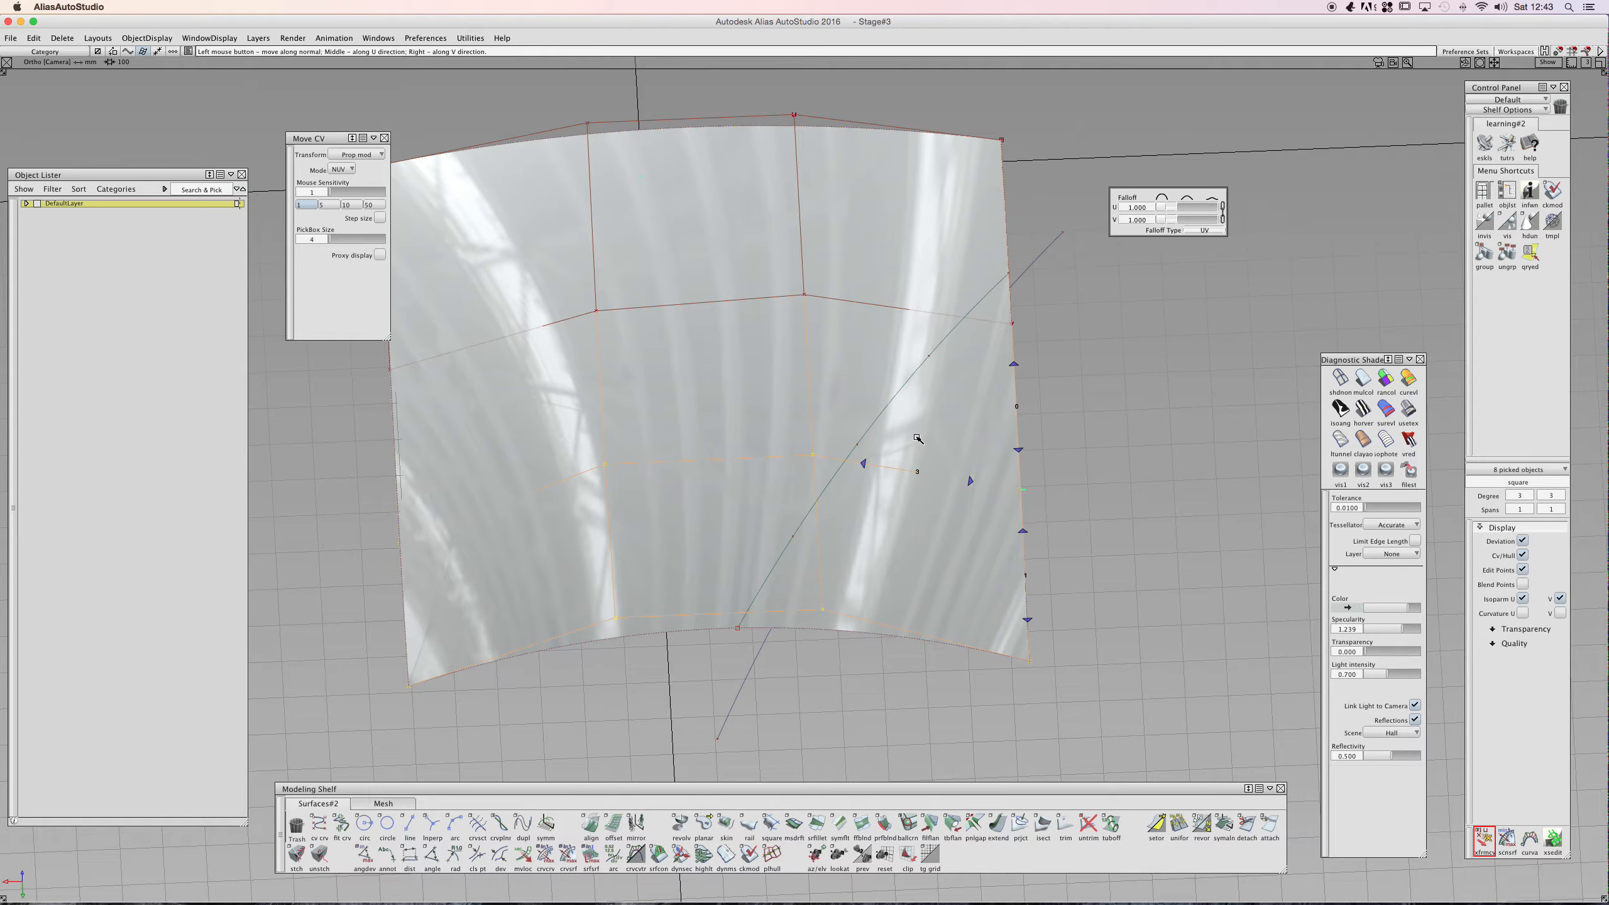
left_click_drag(358, 155, 366, 168)
left_click(815, 448)
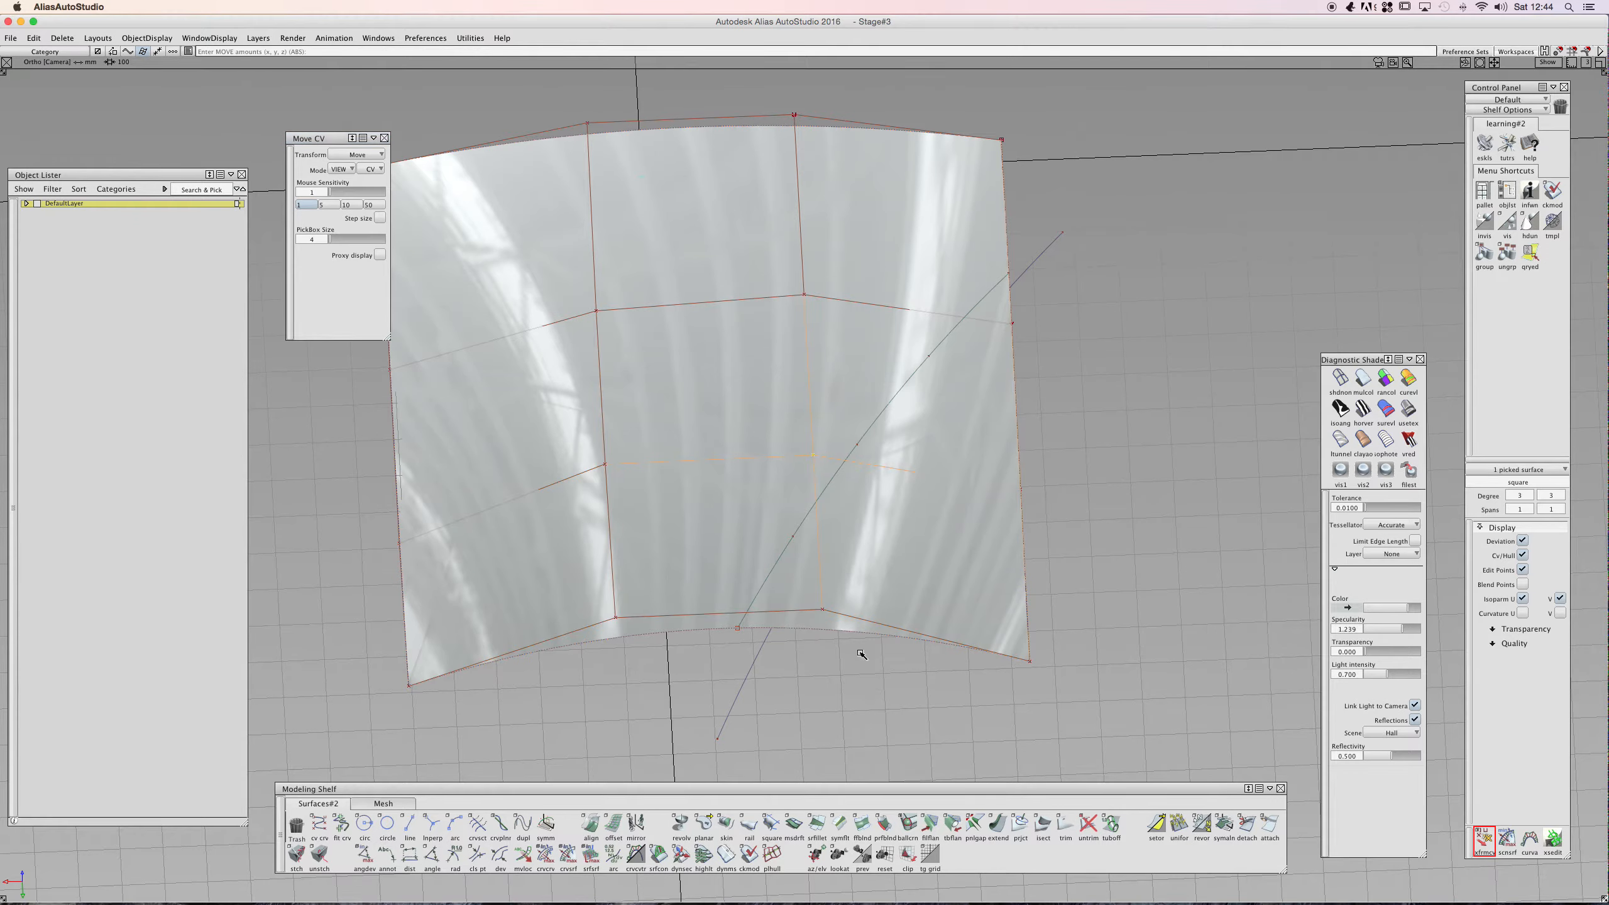
left_click(1483, 840)
left_click(1043, 551)
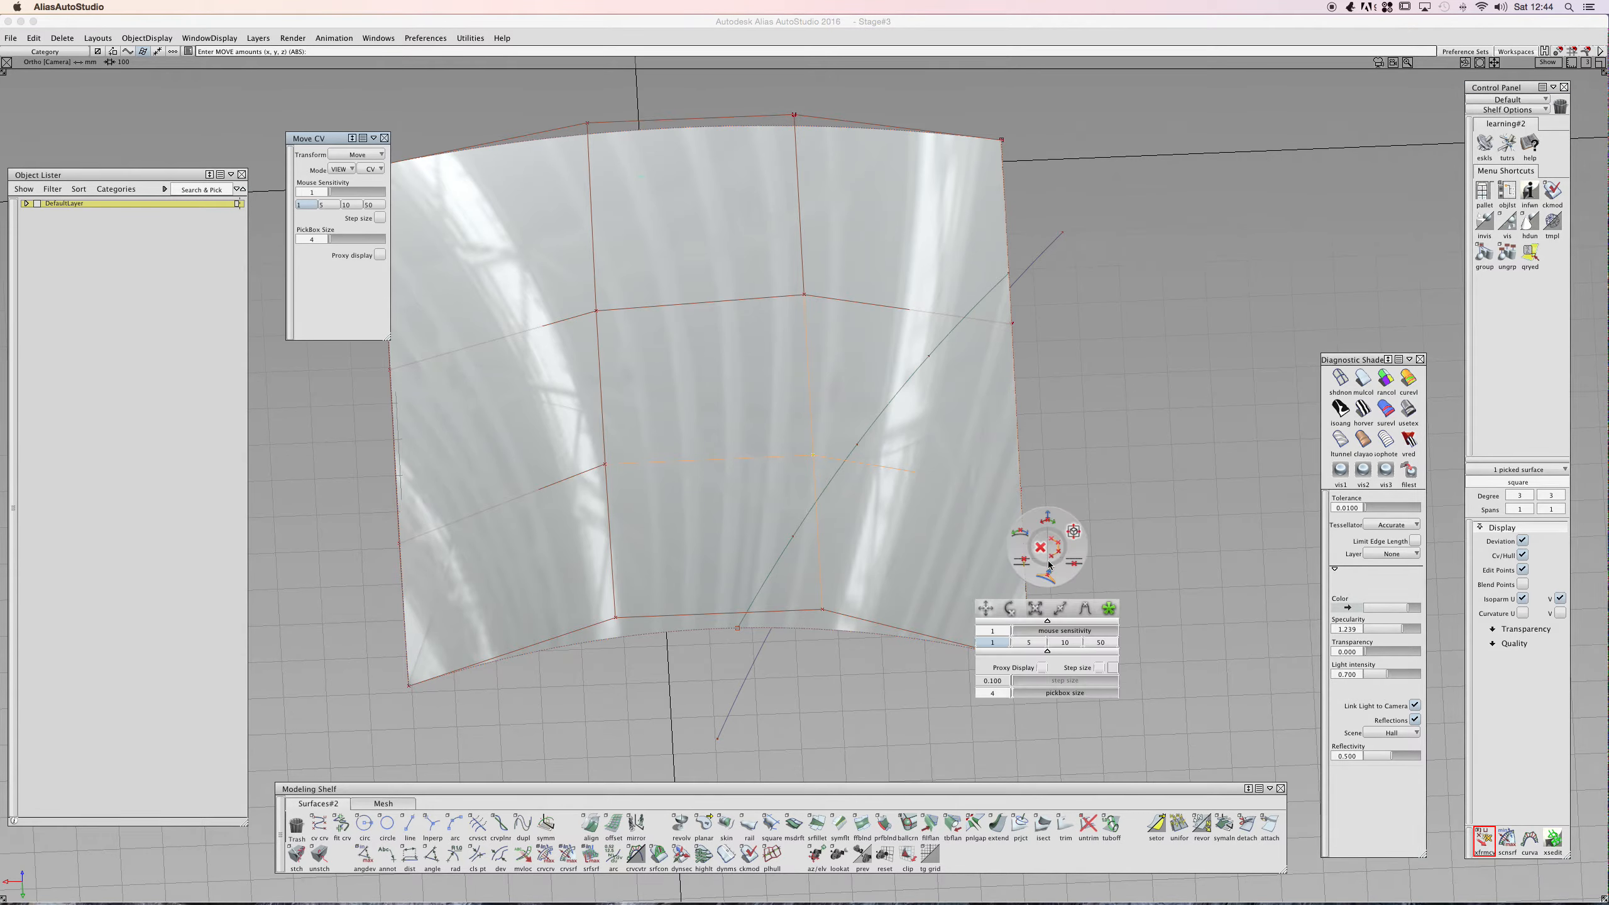
left_click(1076, 534)
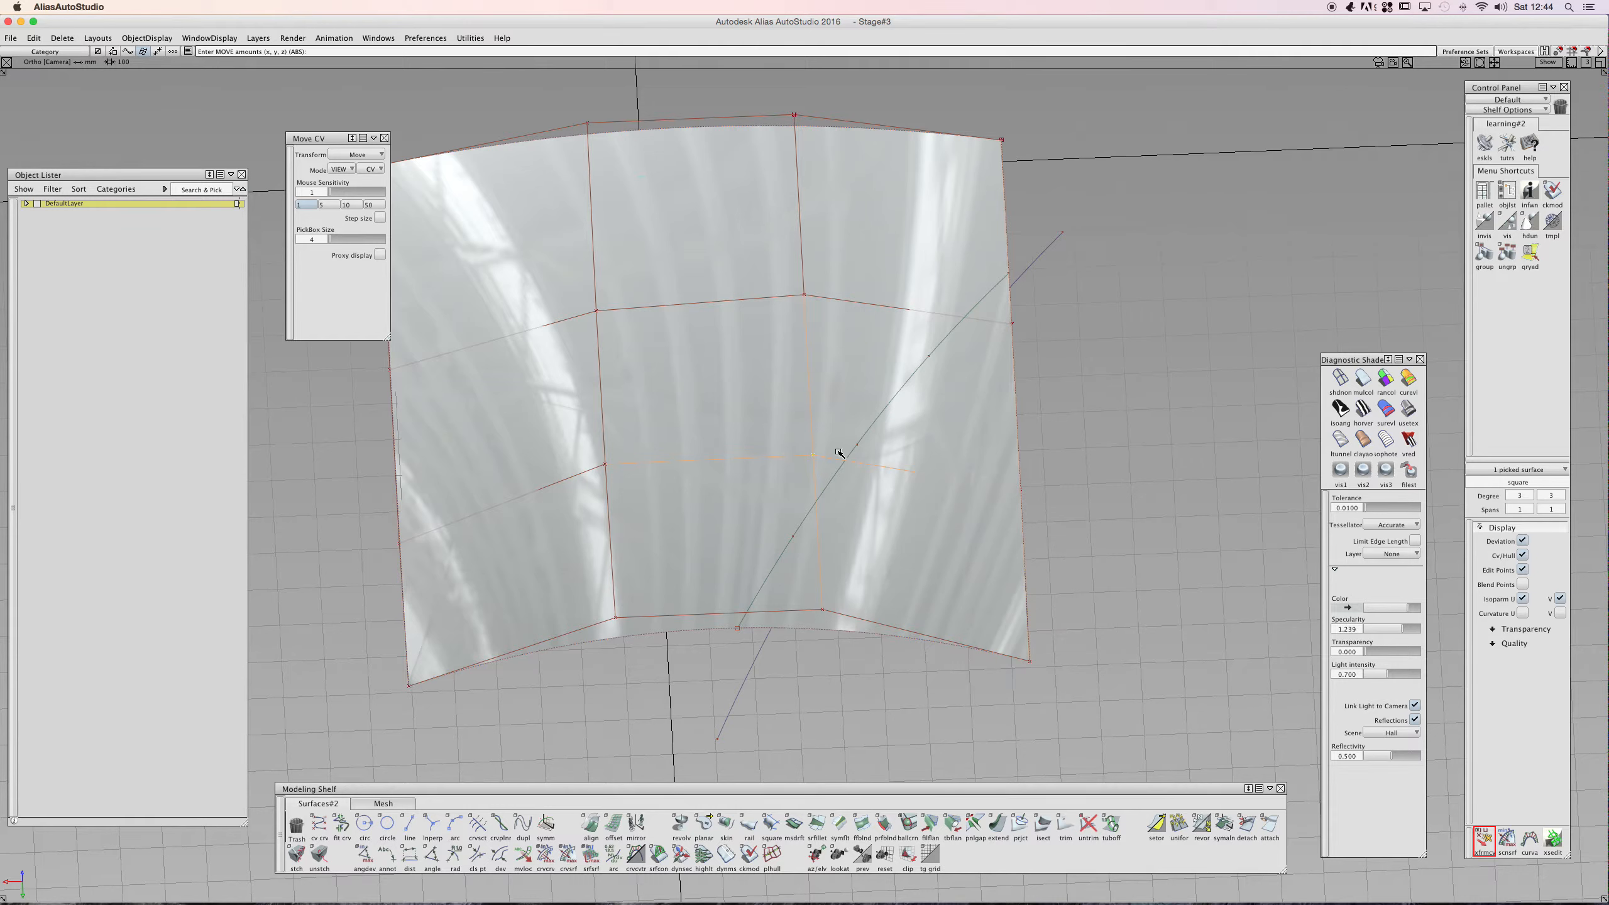
- Try moving the central surface CVs with another Move CV transform, then undo the move
key("space")
left_click(868, 469)
mouse_move(813, 457)
left_mouse_down()
mouse_move(708, 445)
mouse_move(783, 449)
left_mouse_up()
key("super+z")
- Try a non-proportional scale on the surface's edge CVs, then undo it
key("space")
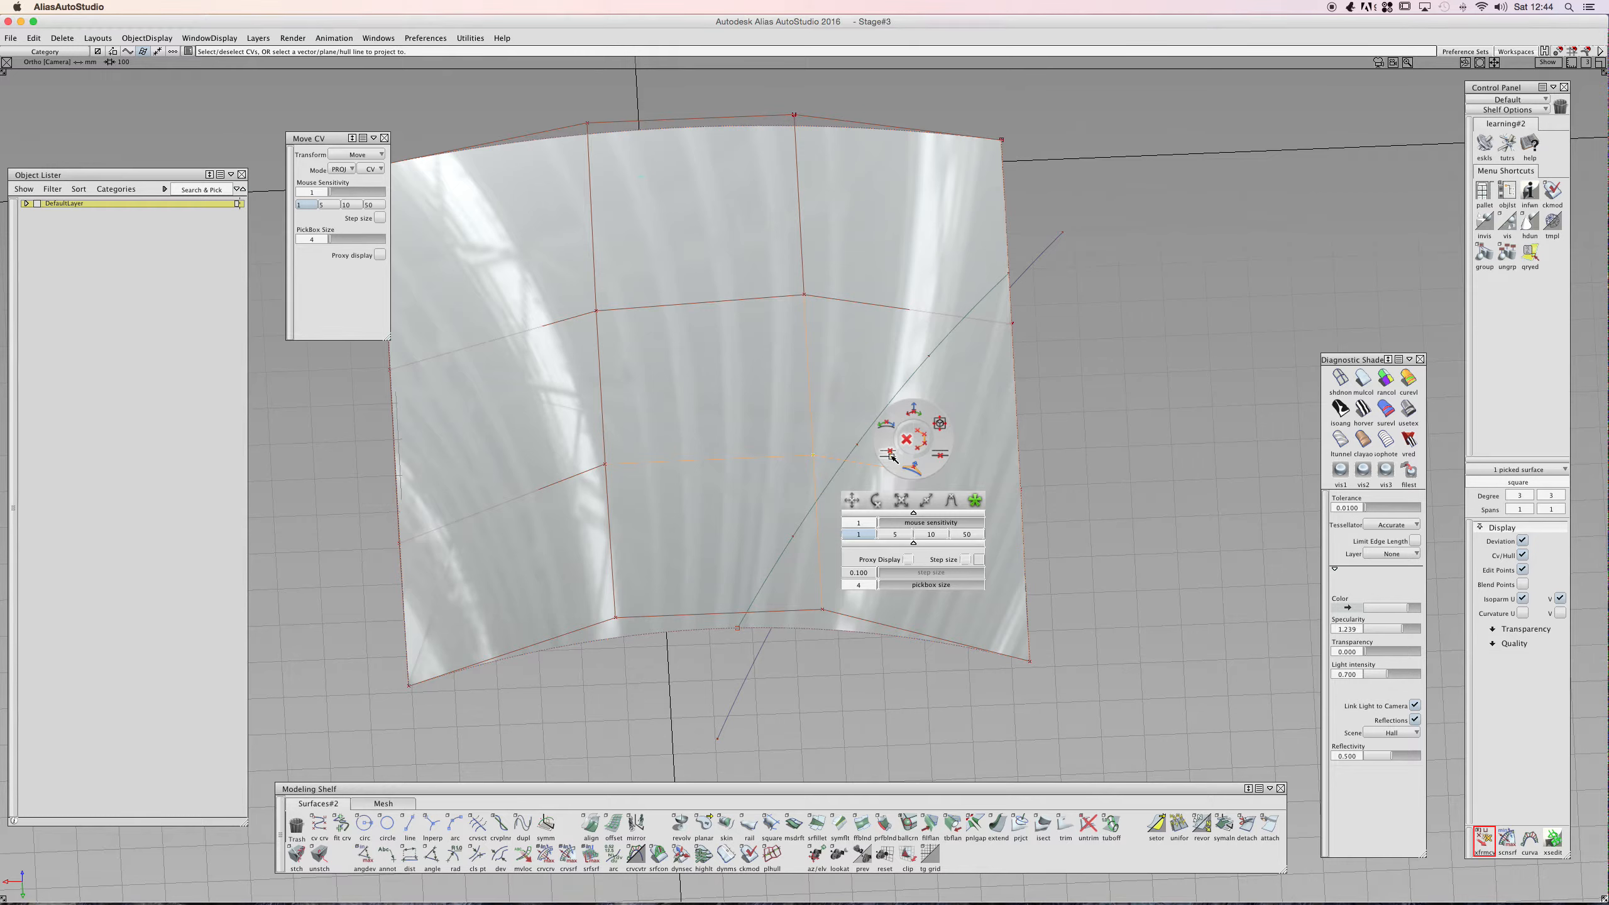
left_click(891, 459)
left_click_drag(810, 454, 778, 454)
right_click(807, 444)
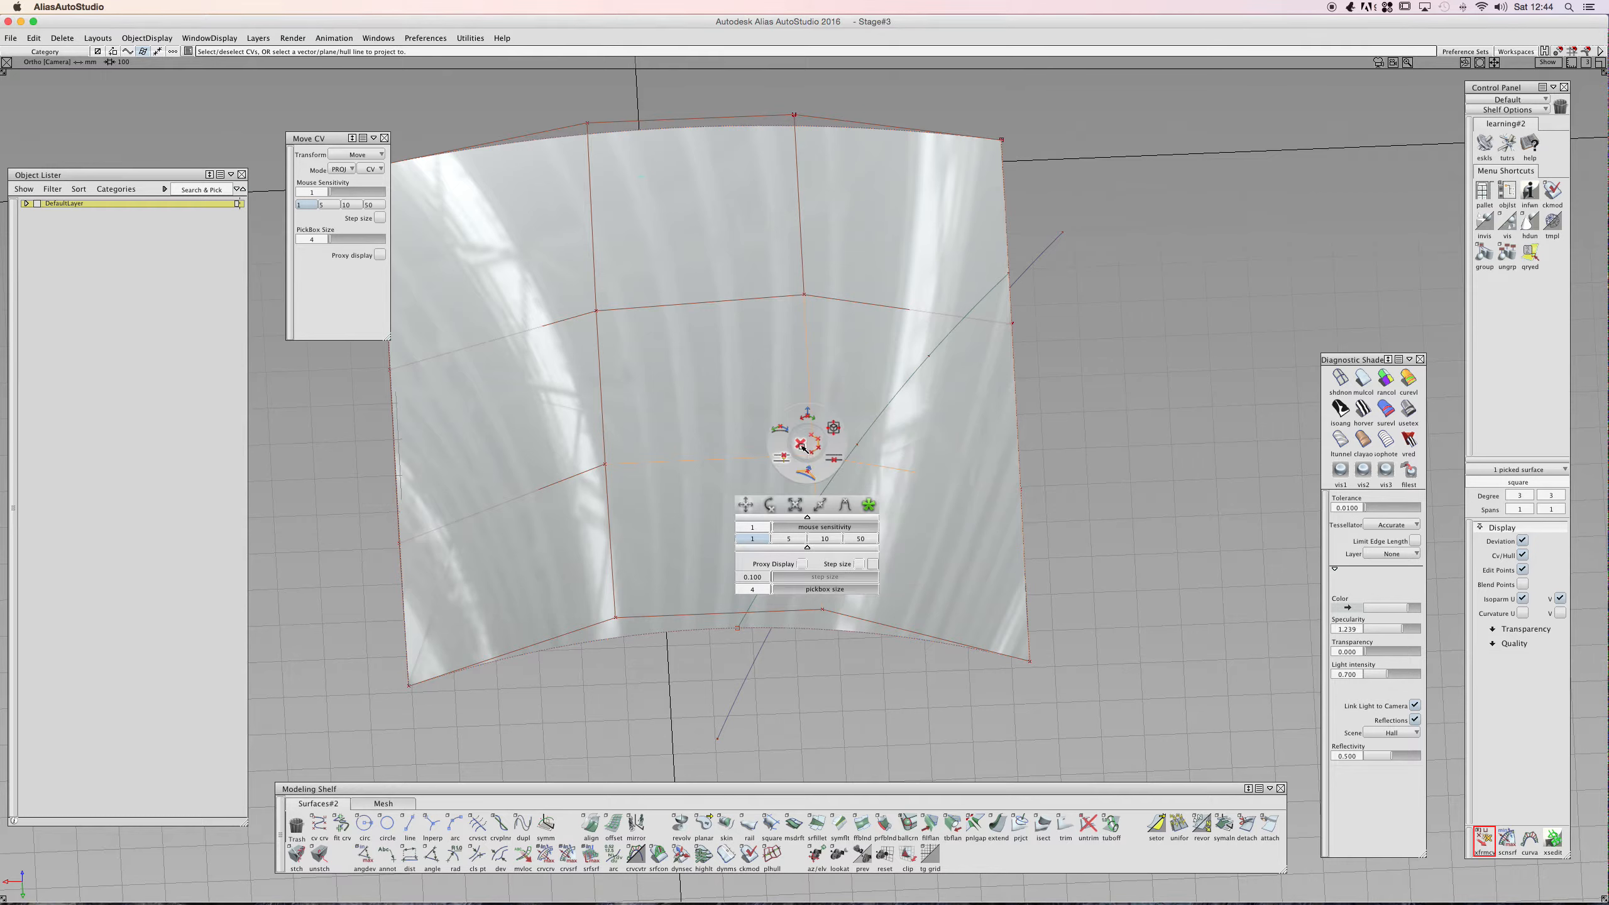
left_click(820, 505)
left_click(821, 469)
left_click_drag(815, 455, 878, 475)
left_click_drag(1029, 660, 947, 642)
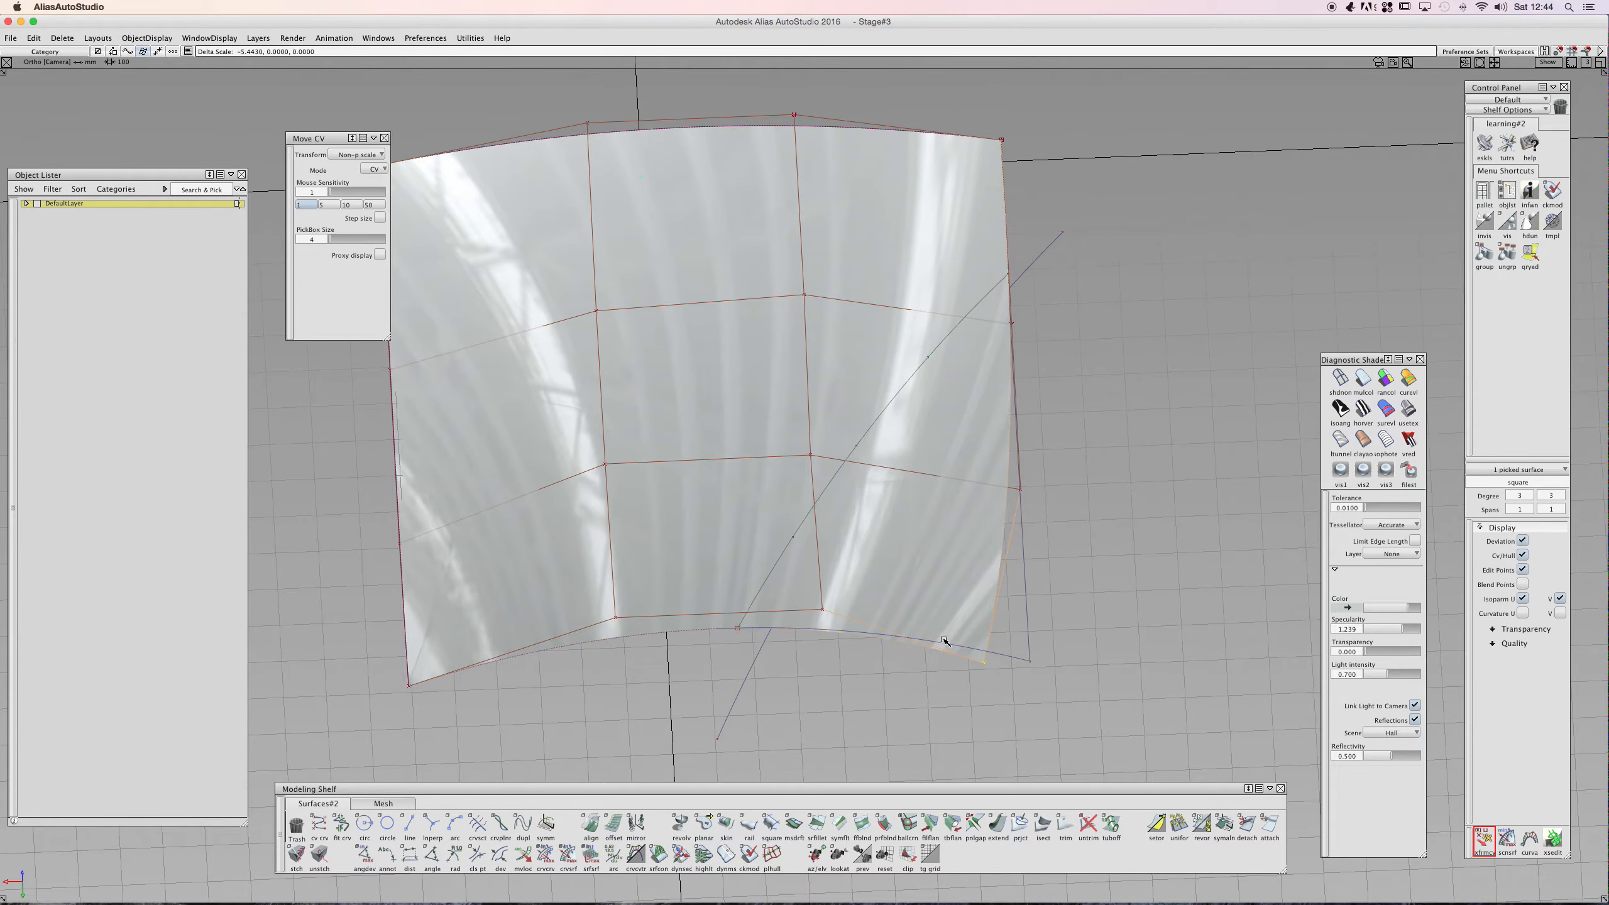
key("super+z")
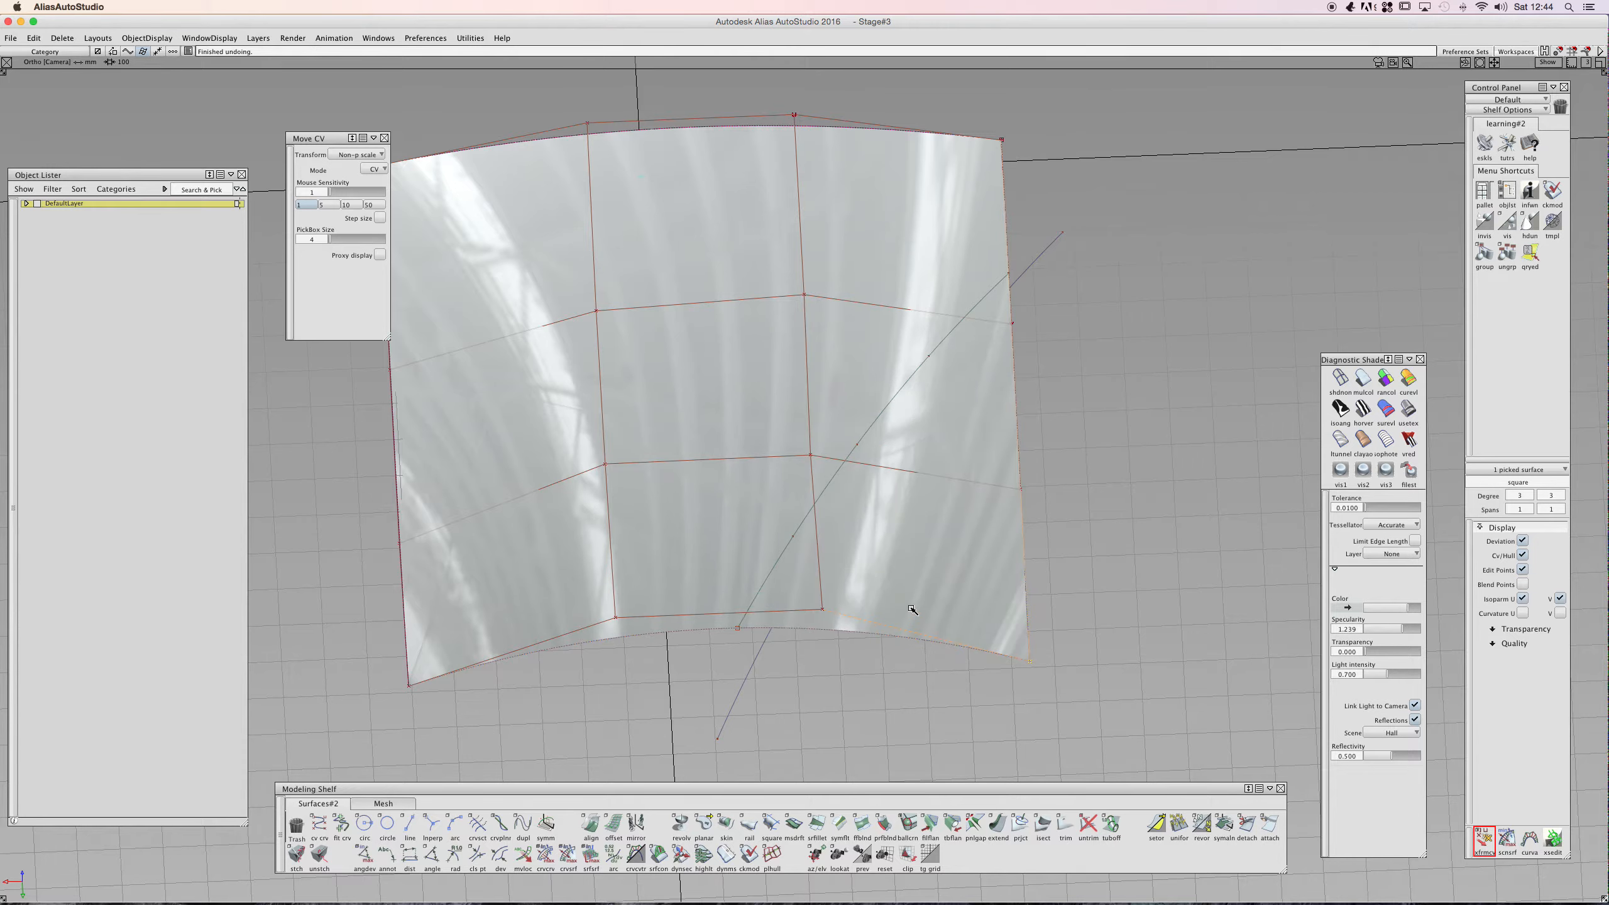
- Restart proportional modification and switch the Move CV mode to Slide
key("space")
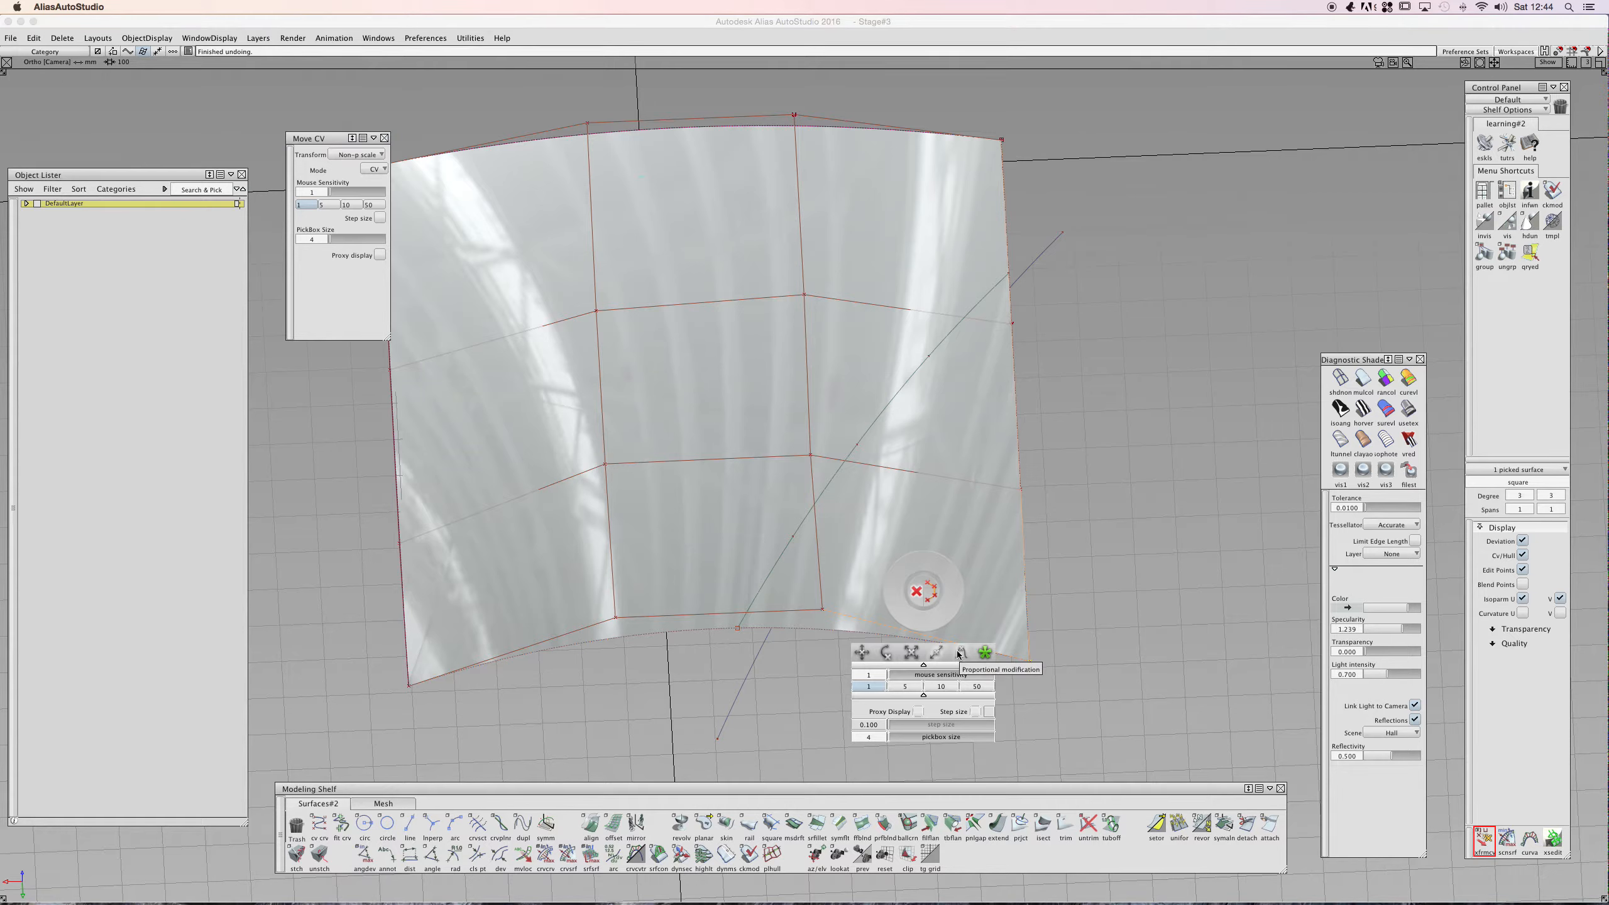
left_click(961, 654)
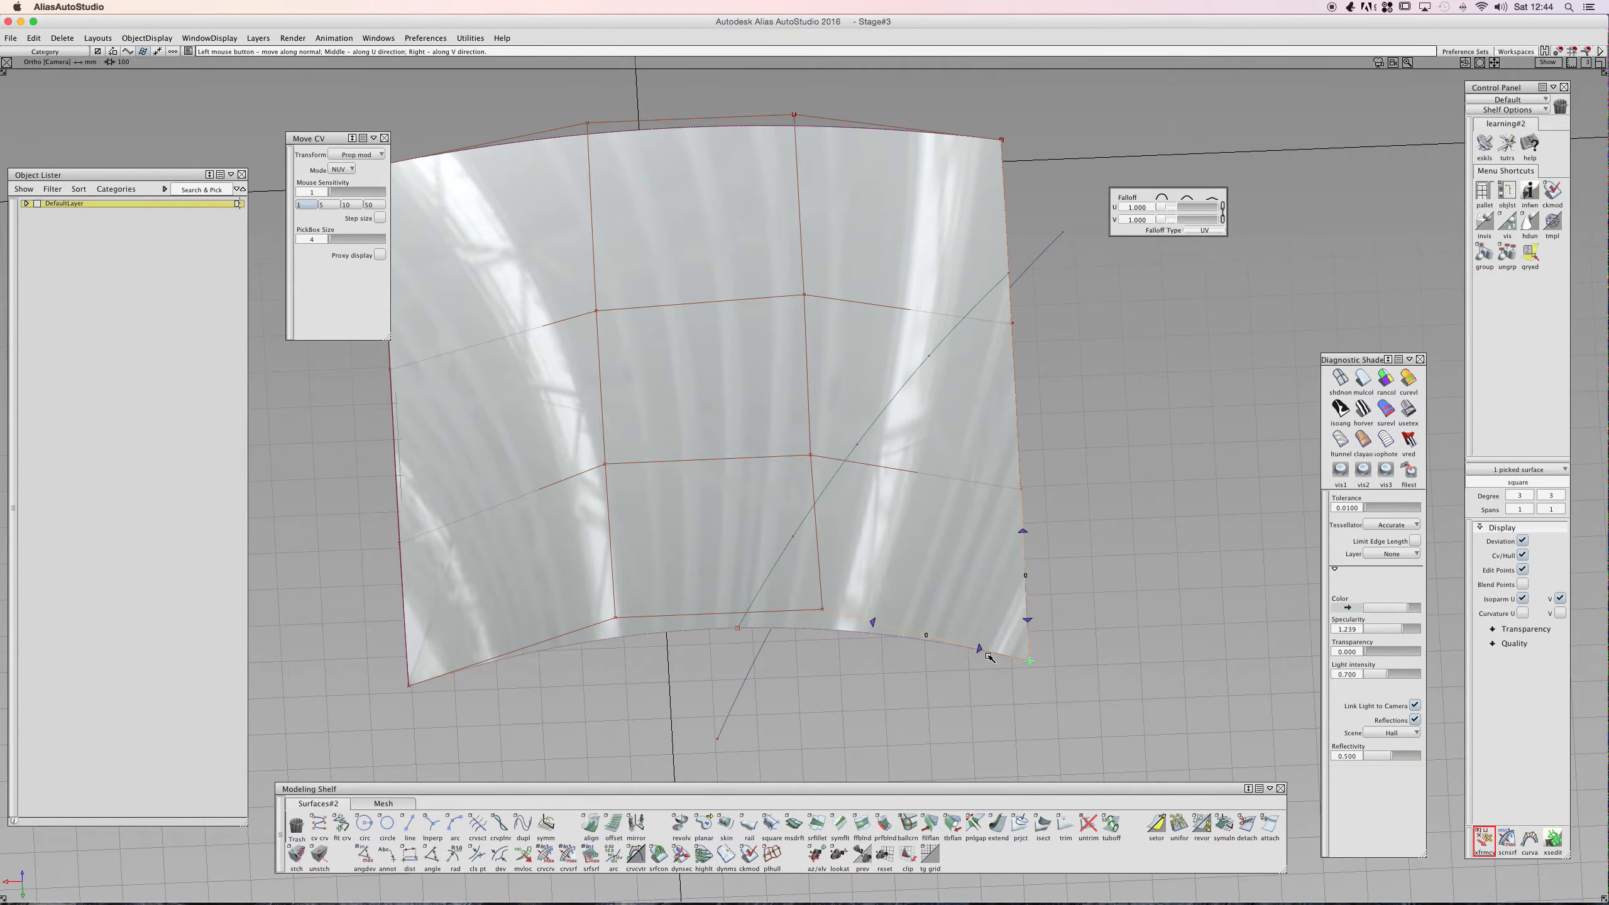
left_click_drag(1020, 660, 996, 651)
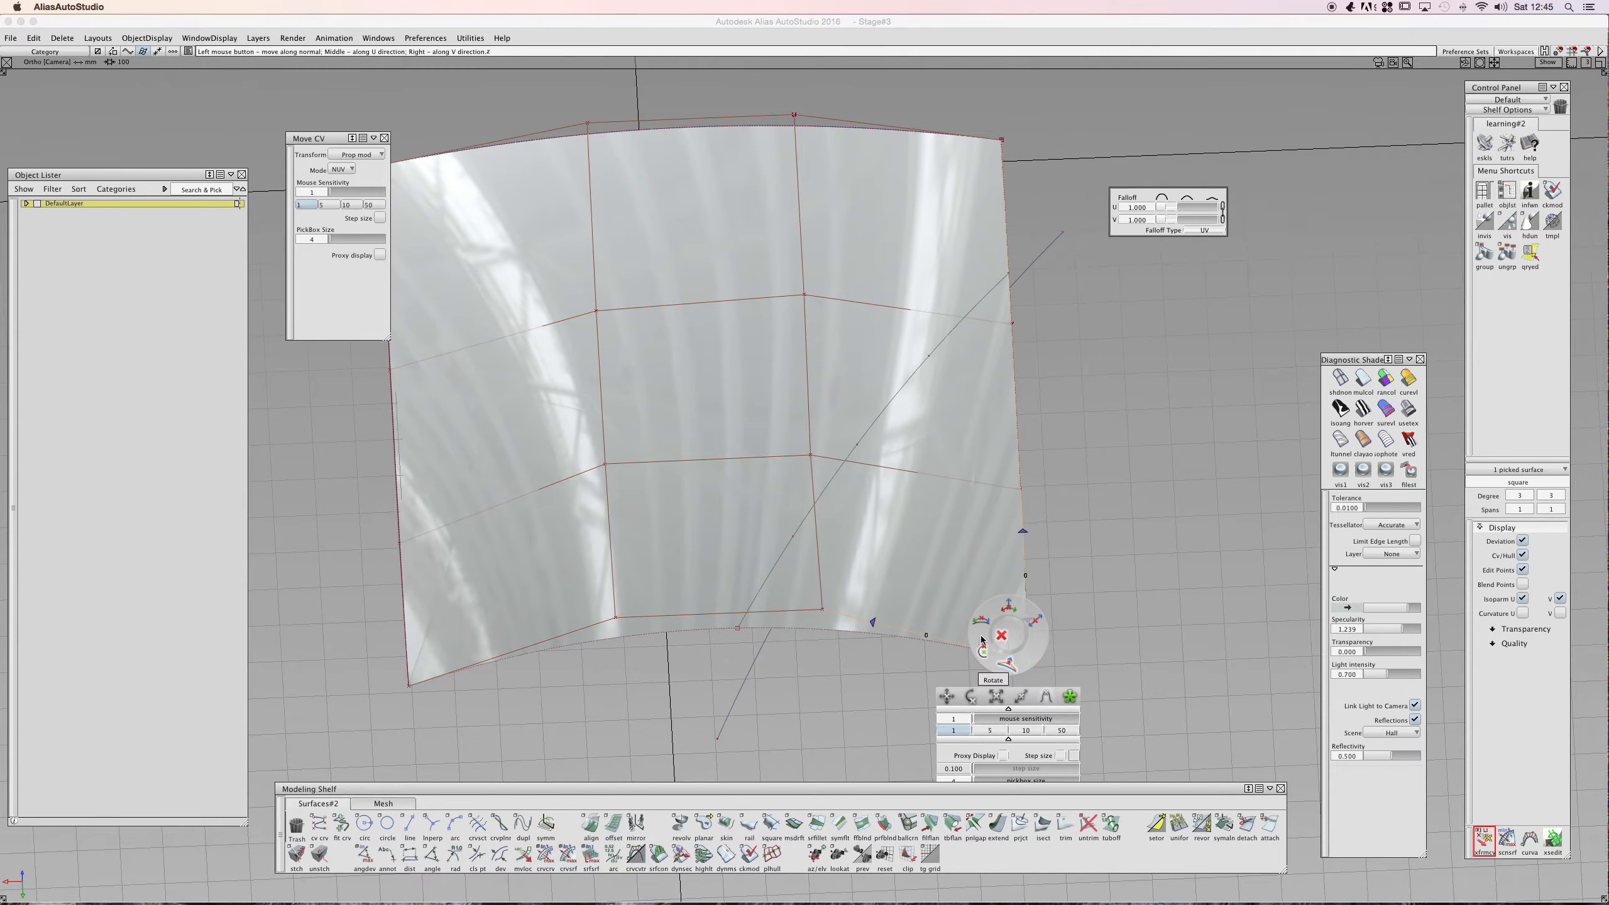
left_click(981, 626)
left_click_drag(1020, 661, 925, 446)
key("super+z")
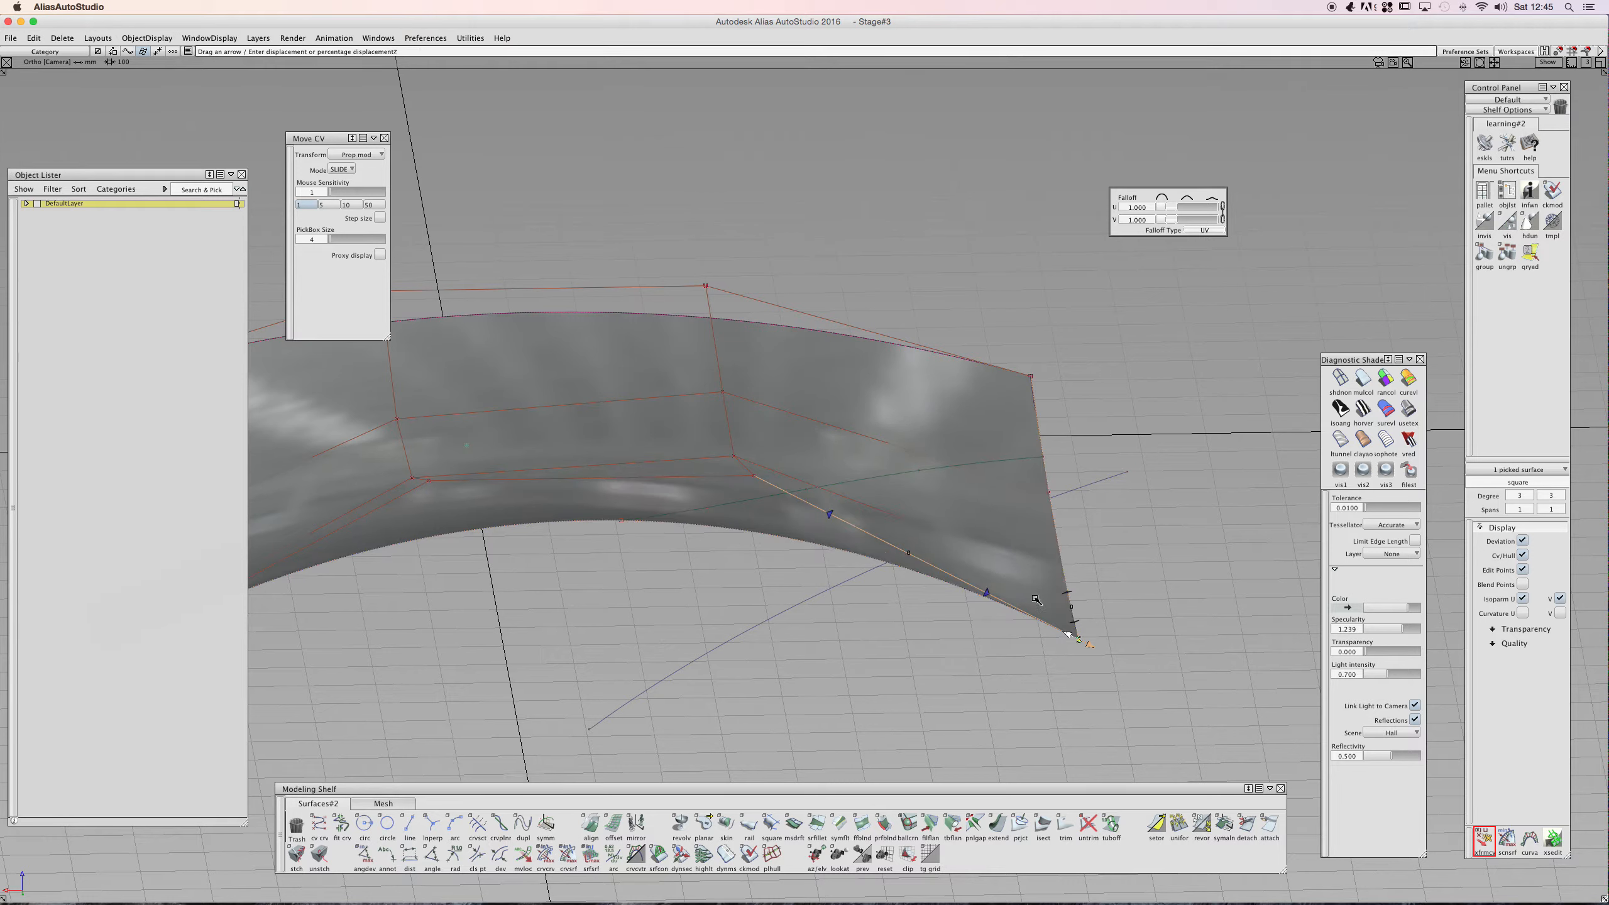
- Add a corner CV to the selection, slide it along the surface, and undo the slide
left_click(829, 515)
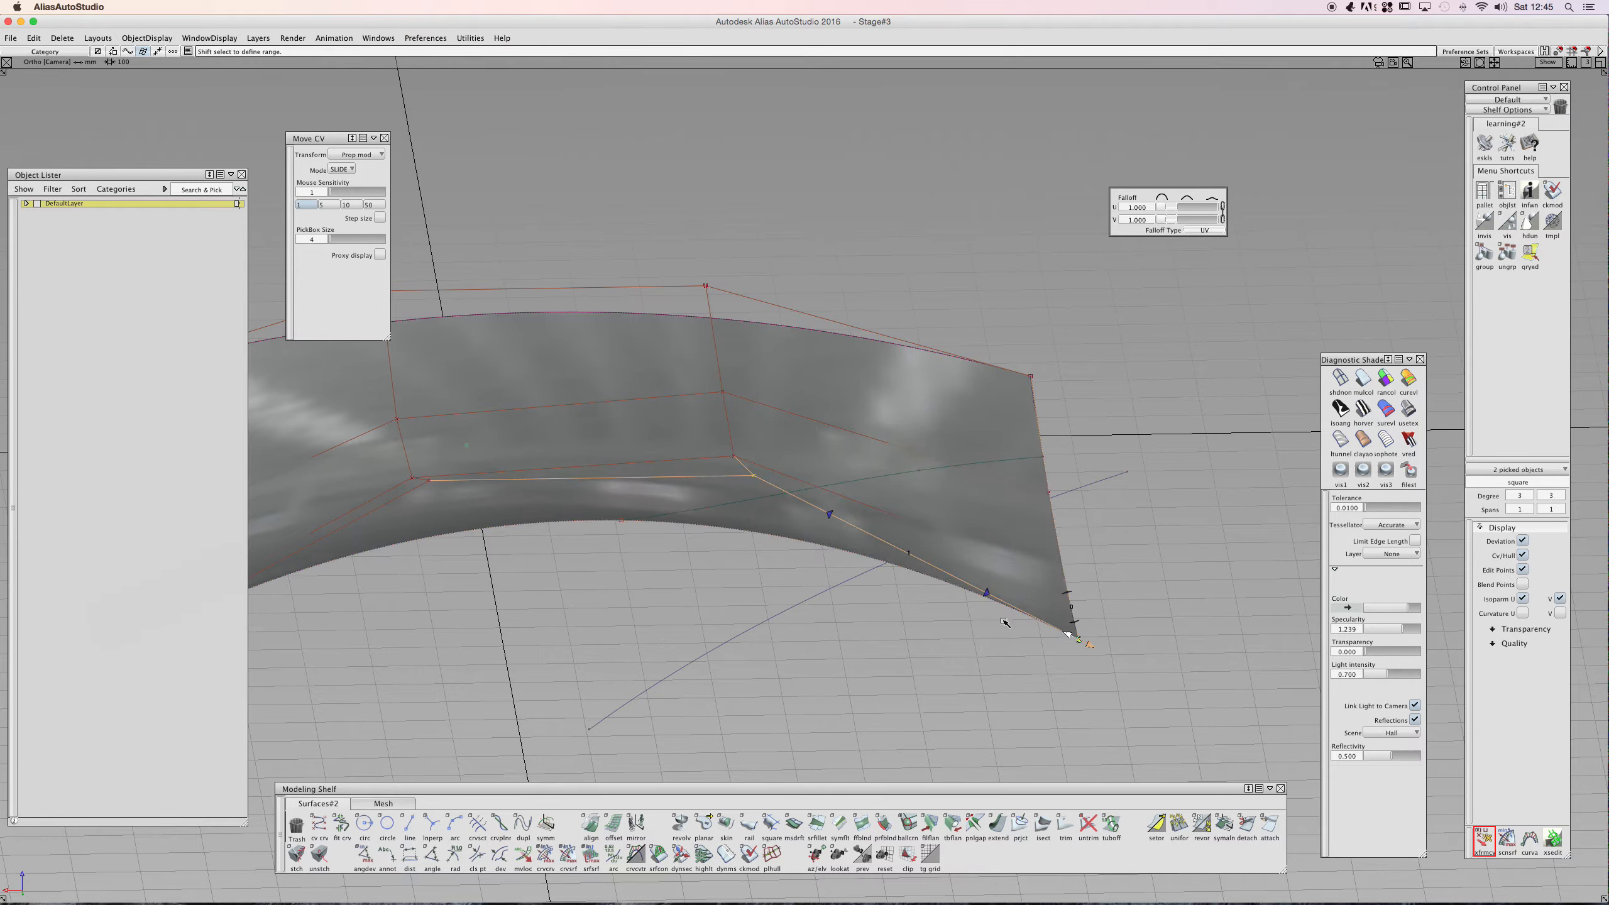
mouse_move(1069, 635)
left_mouse_down()
mouse_move(967, 611)
mouse_move(999, 597)
mouse_move(1077, 644)
left_mouse_up()
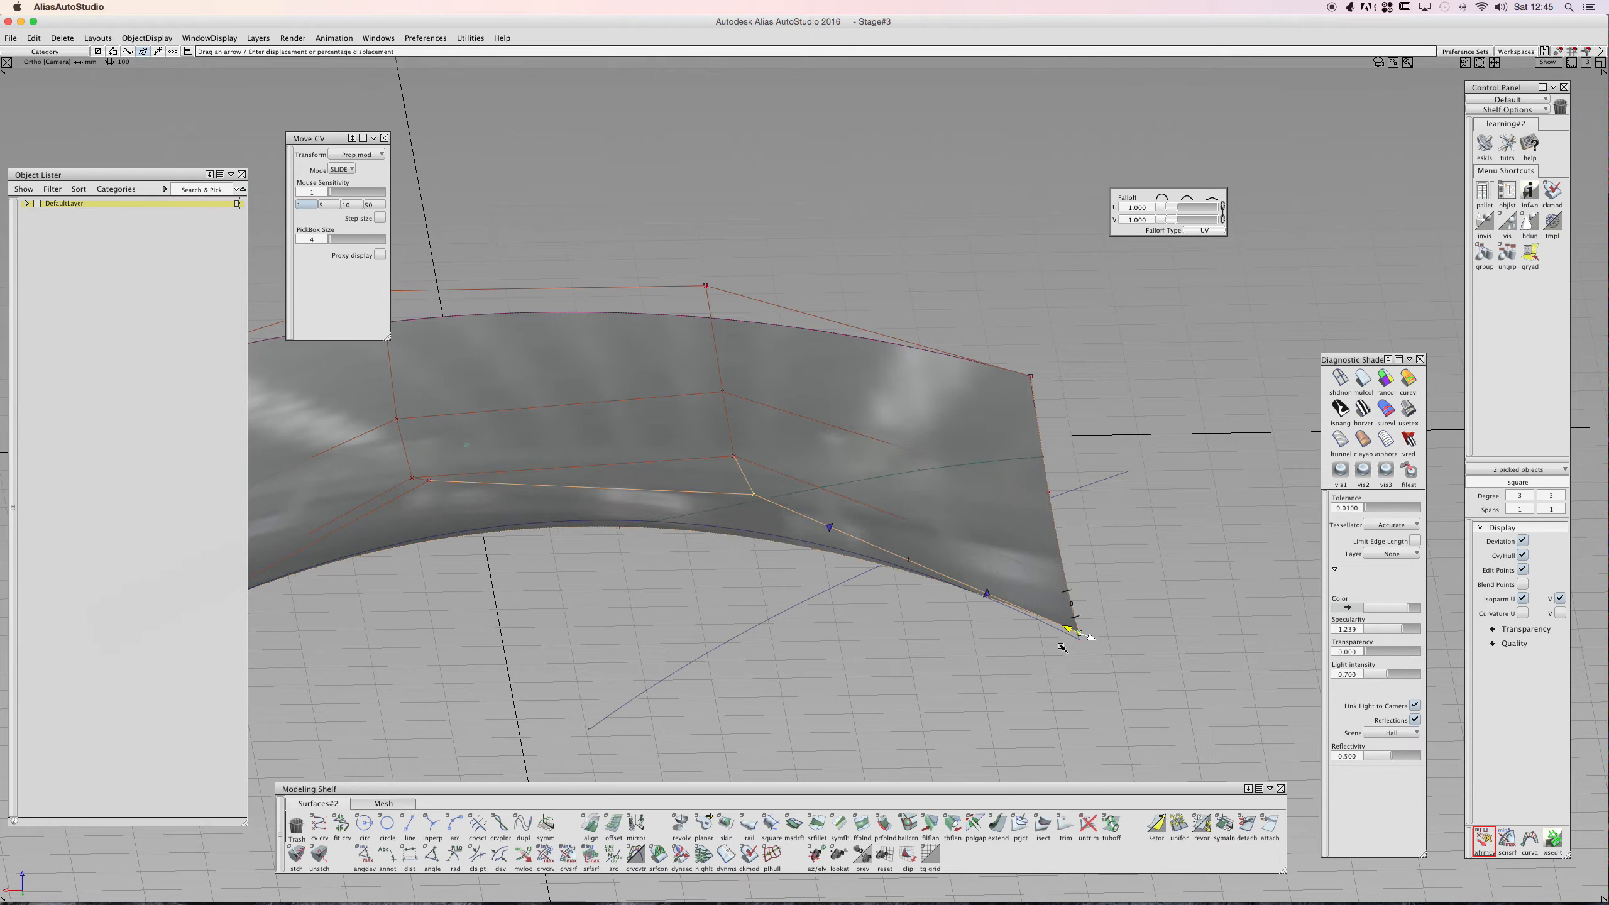
key("super+z")
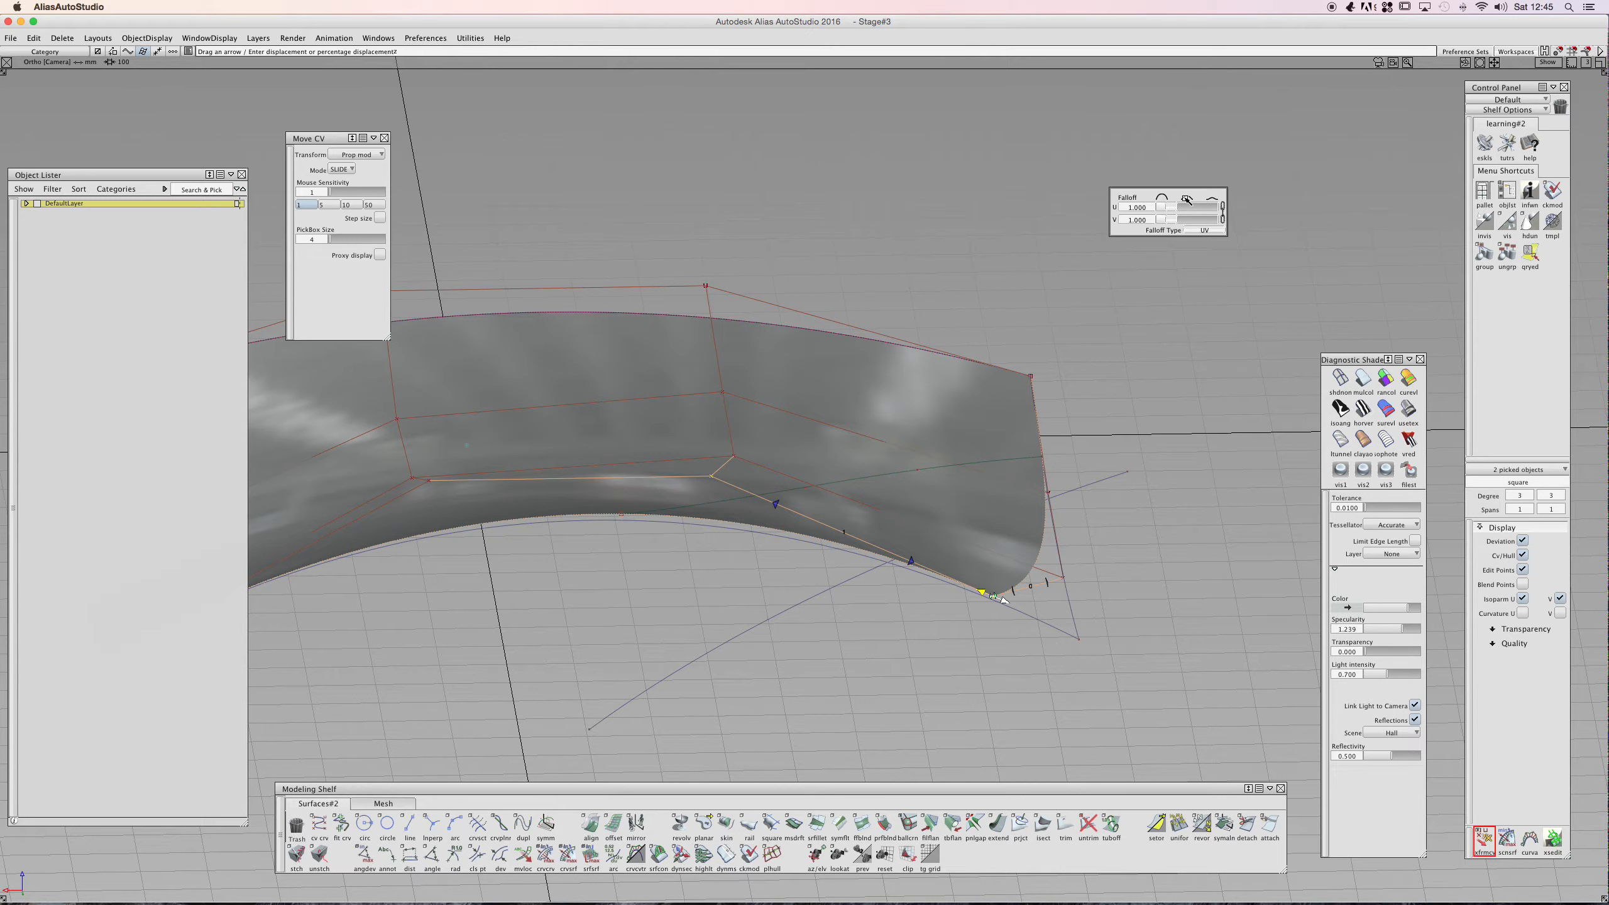
- Keep the falloff type at UV and slide the corner CVs along the surface edges
left_click(1182, 231)
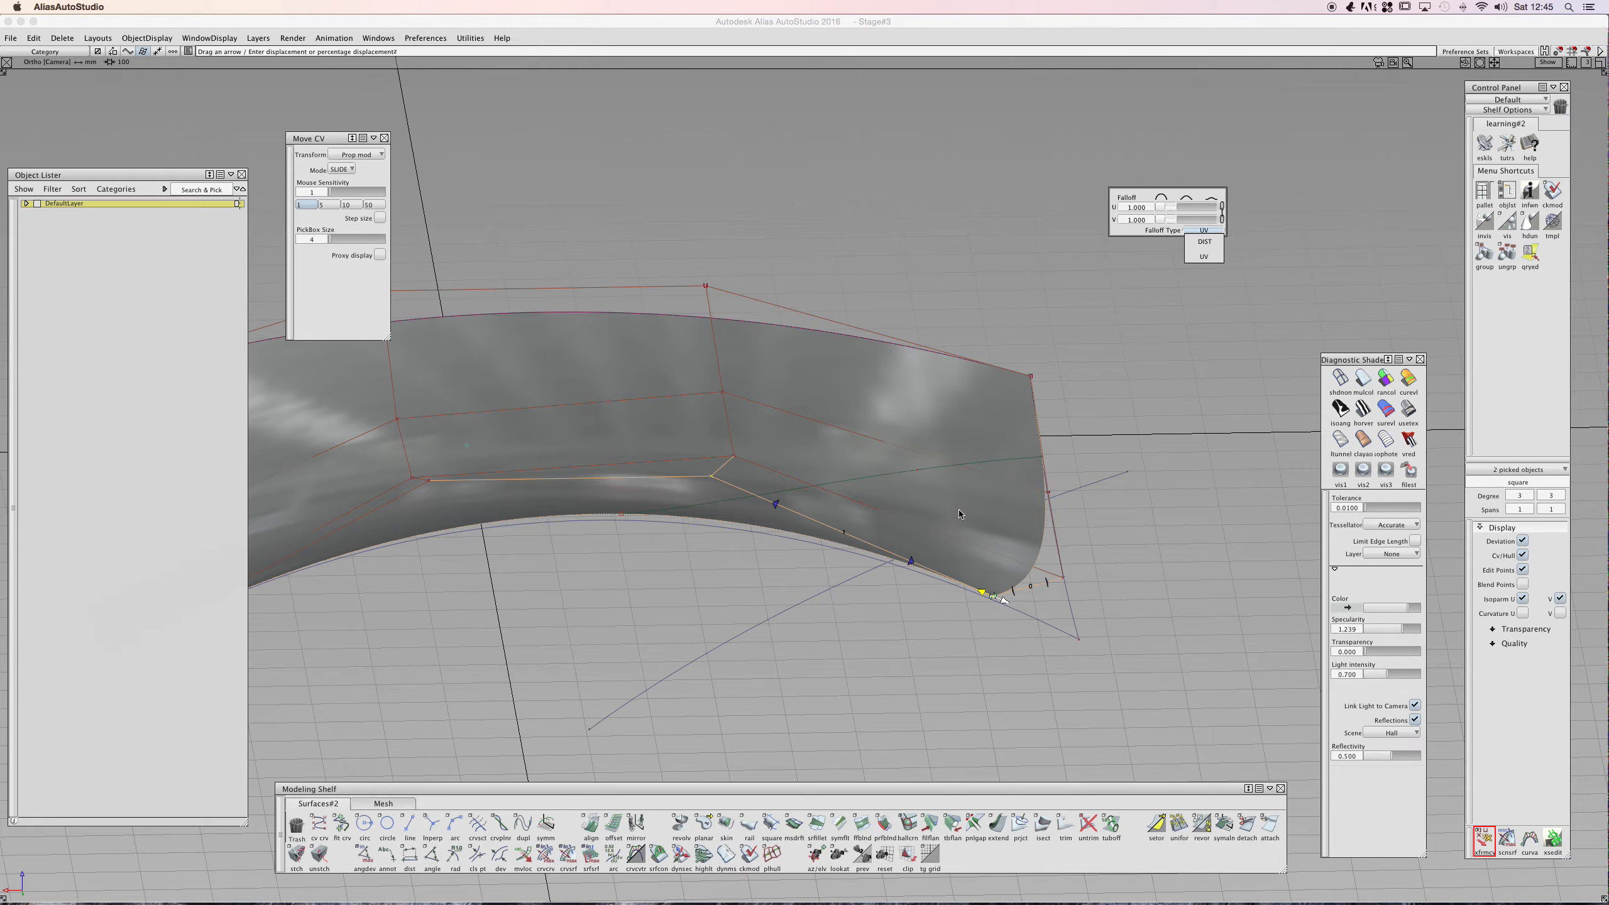
left_click(1051, 579)
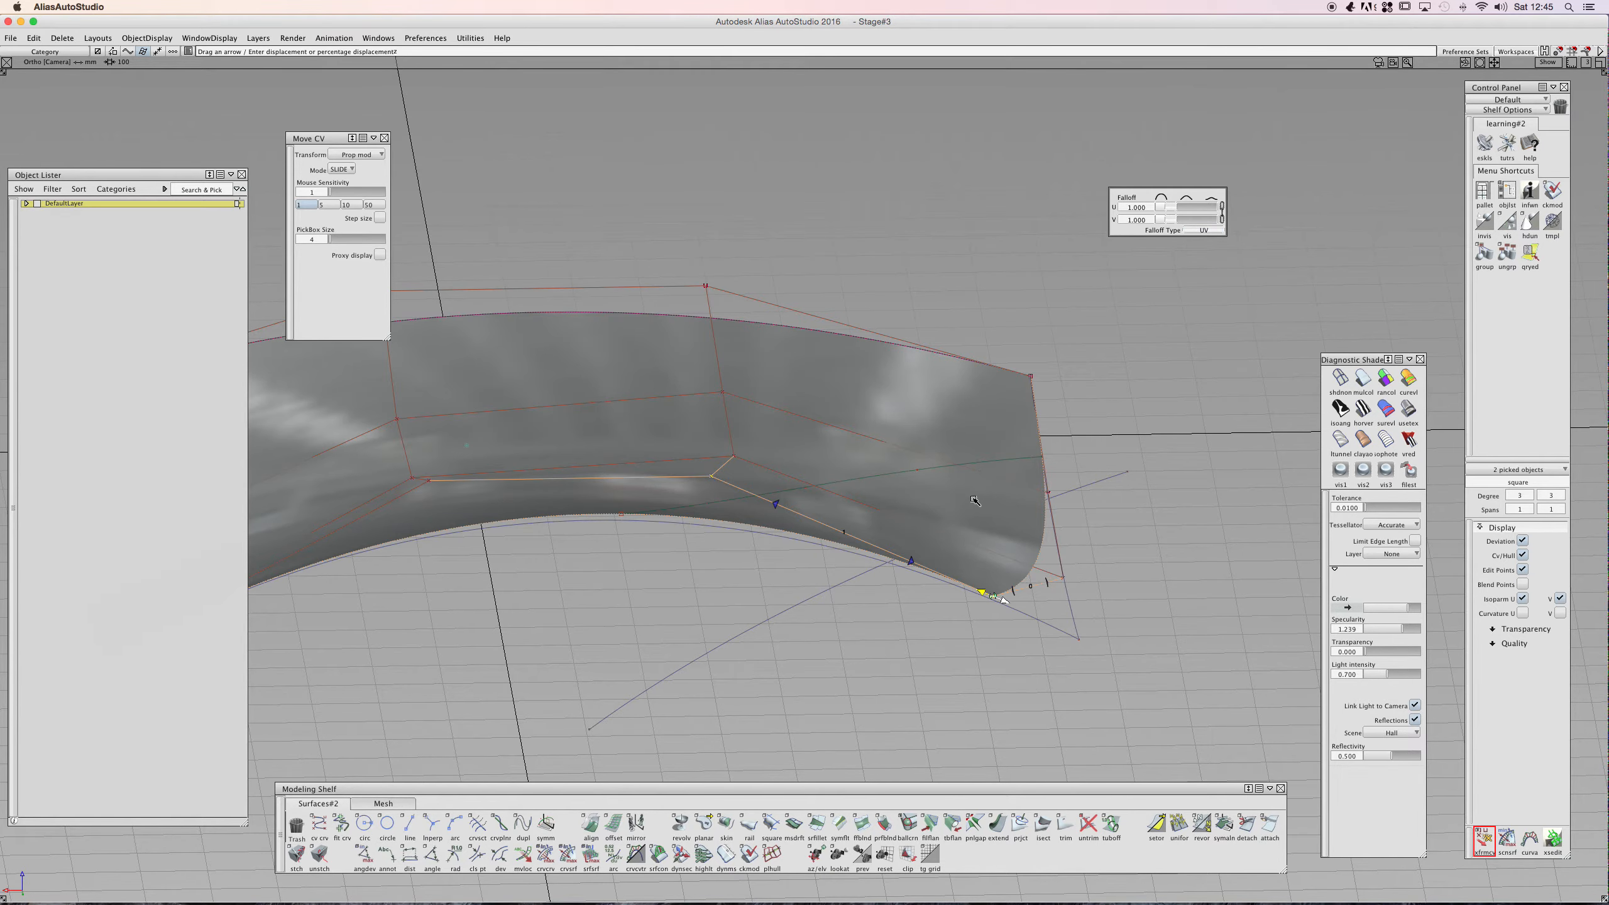
left_click_drag(964, 482, 912, 591, "alt+shift")
left_click(1064, 494, "shift")
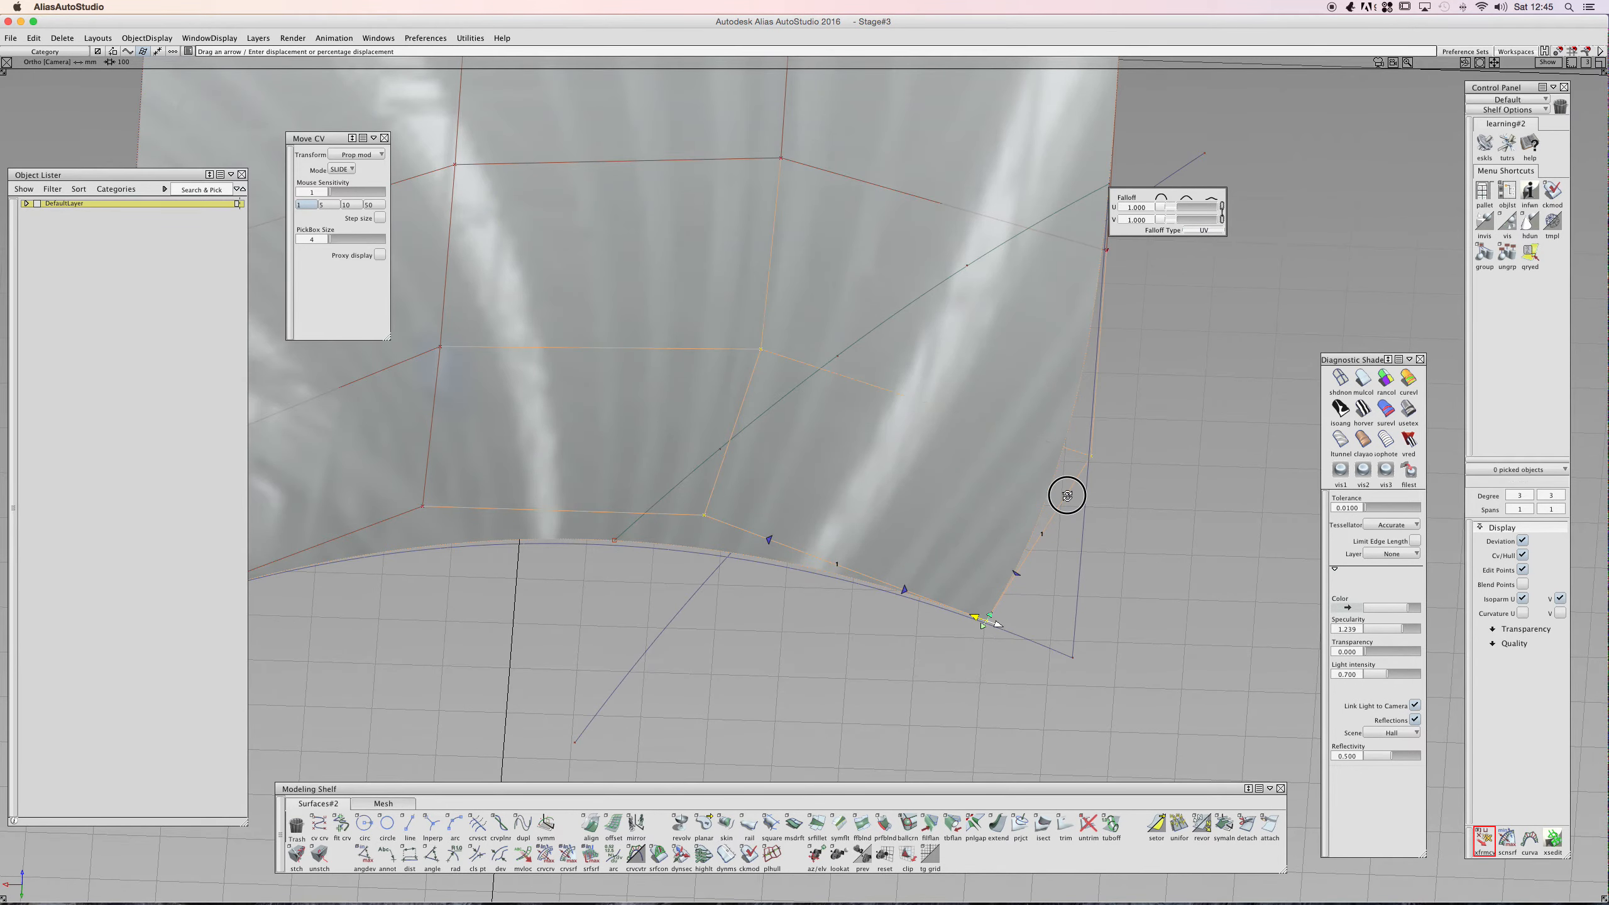
left_click_drag(971, 613, 862, 583, "alt+shift")
left_click_drag(802, 487, 889, 524, "alt+shift")
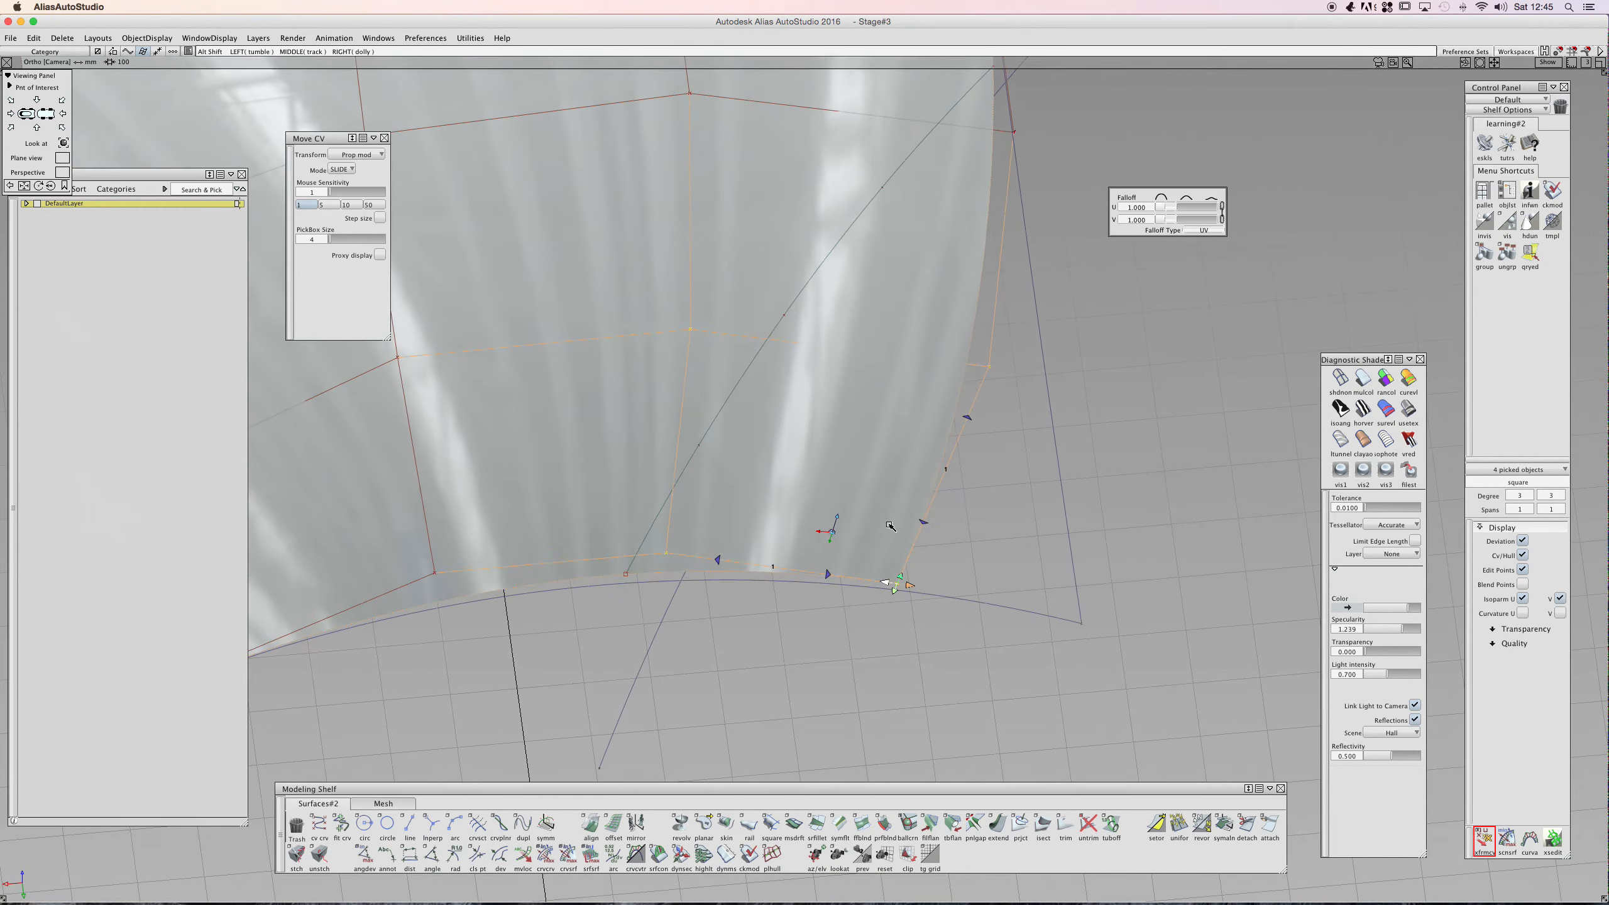
middle_click_drag(938, 347, 937, 459, "alt+shift")
left_click(965, 531, "shift")
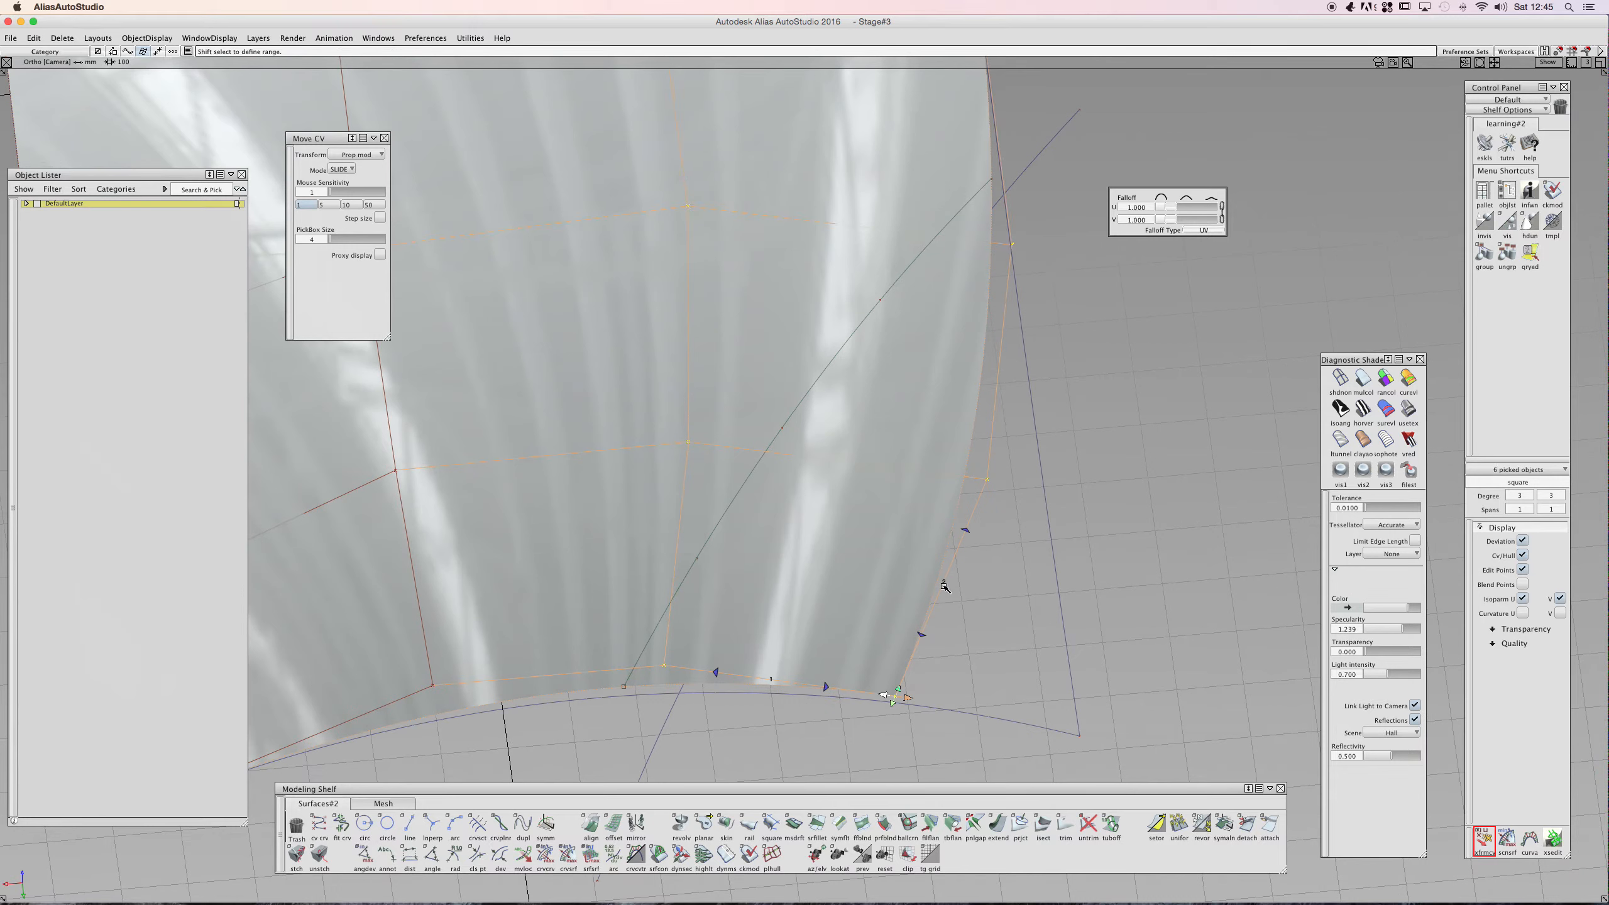
left_click_drag(884, 695, 794, 490)
- Select CVs along the surface edge and slide them along the surface with proportional modification
left_click_drag(855, 447, 744, 508, "alt+shift")
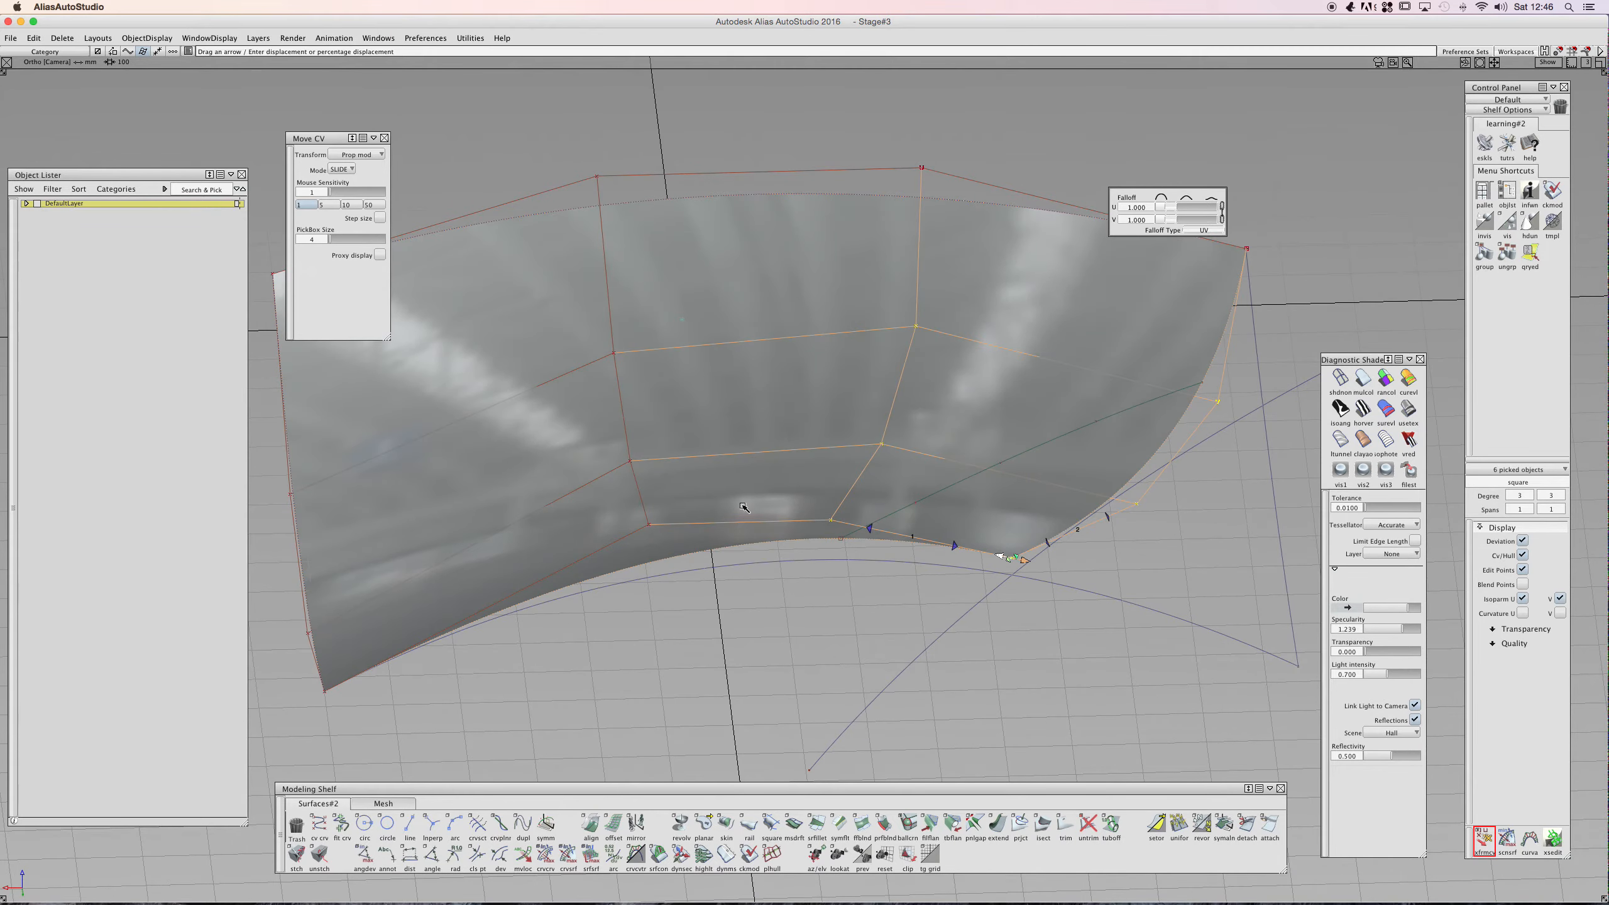
left_click(648, 525)
left_click_drag(642, 530, 678, 456, "alt+shift")
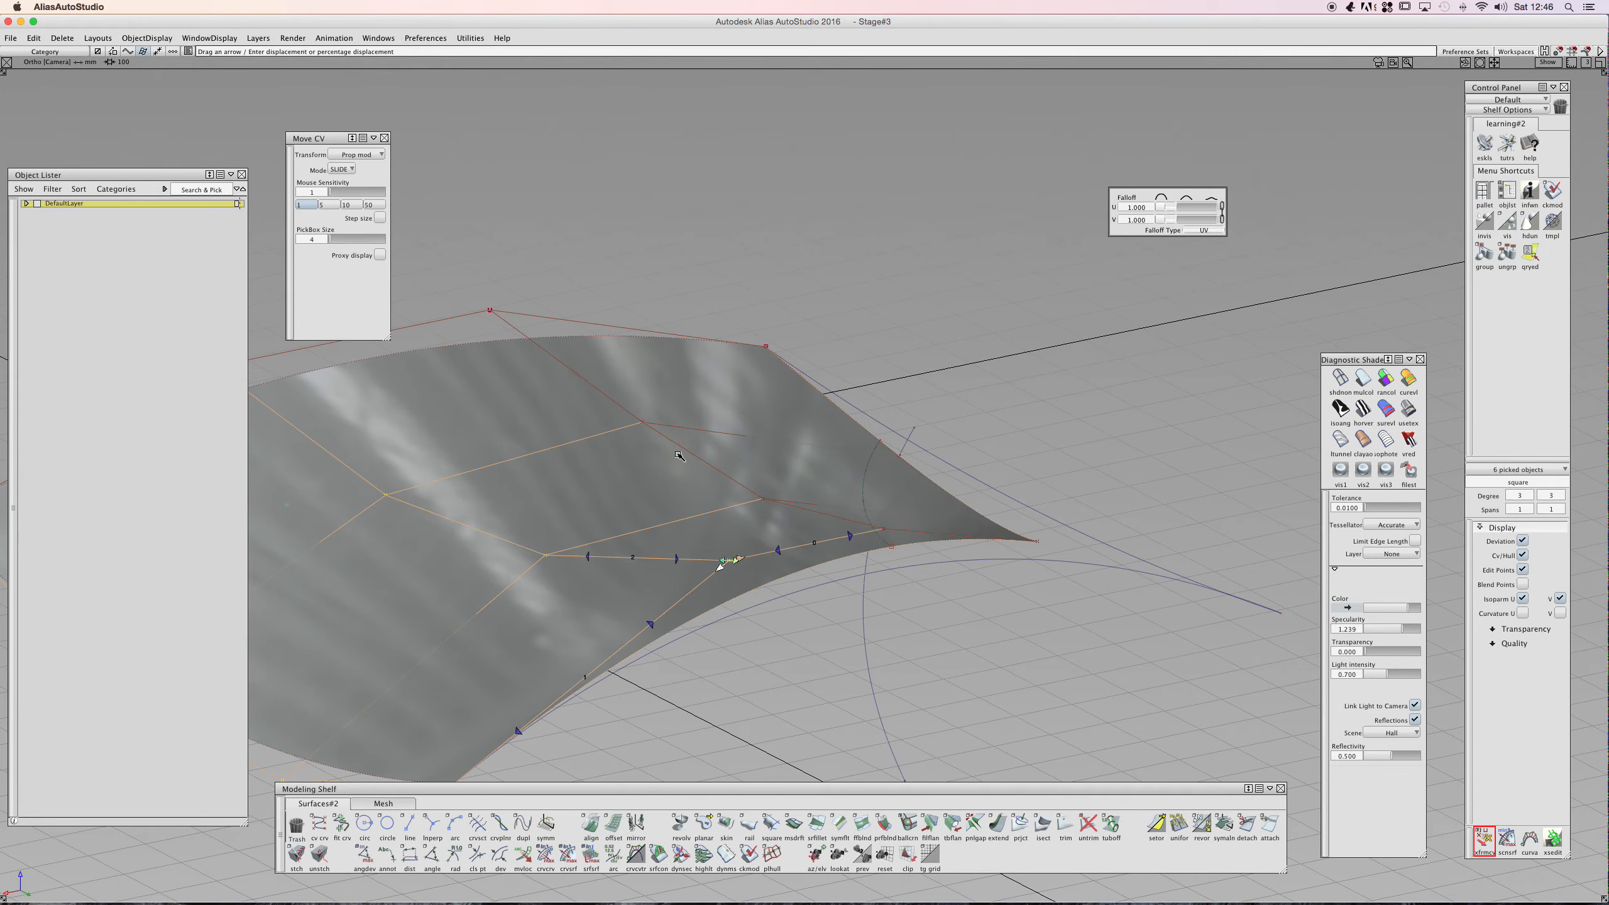
left_click_drag(721, 569, 670, 609)
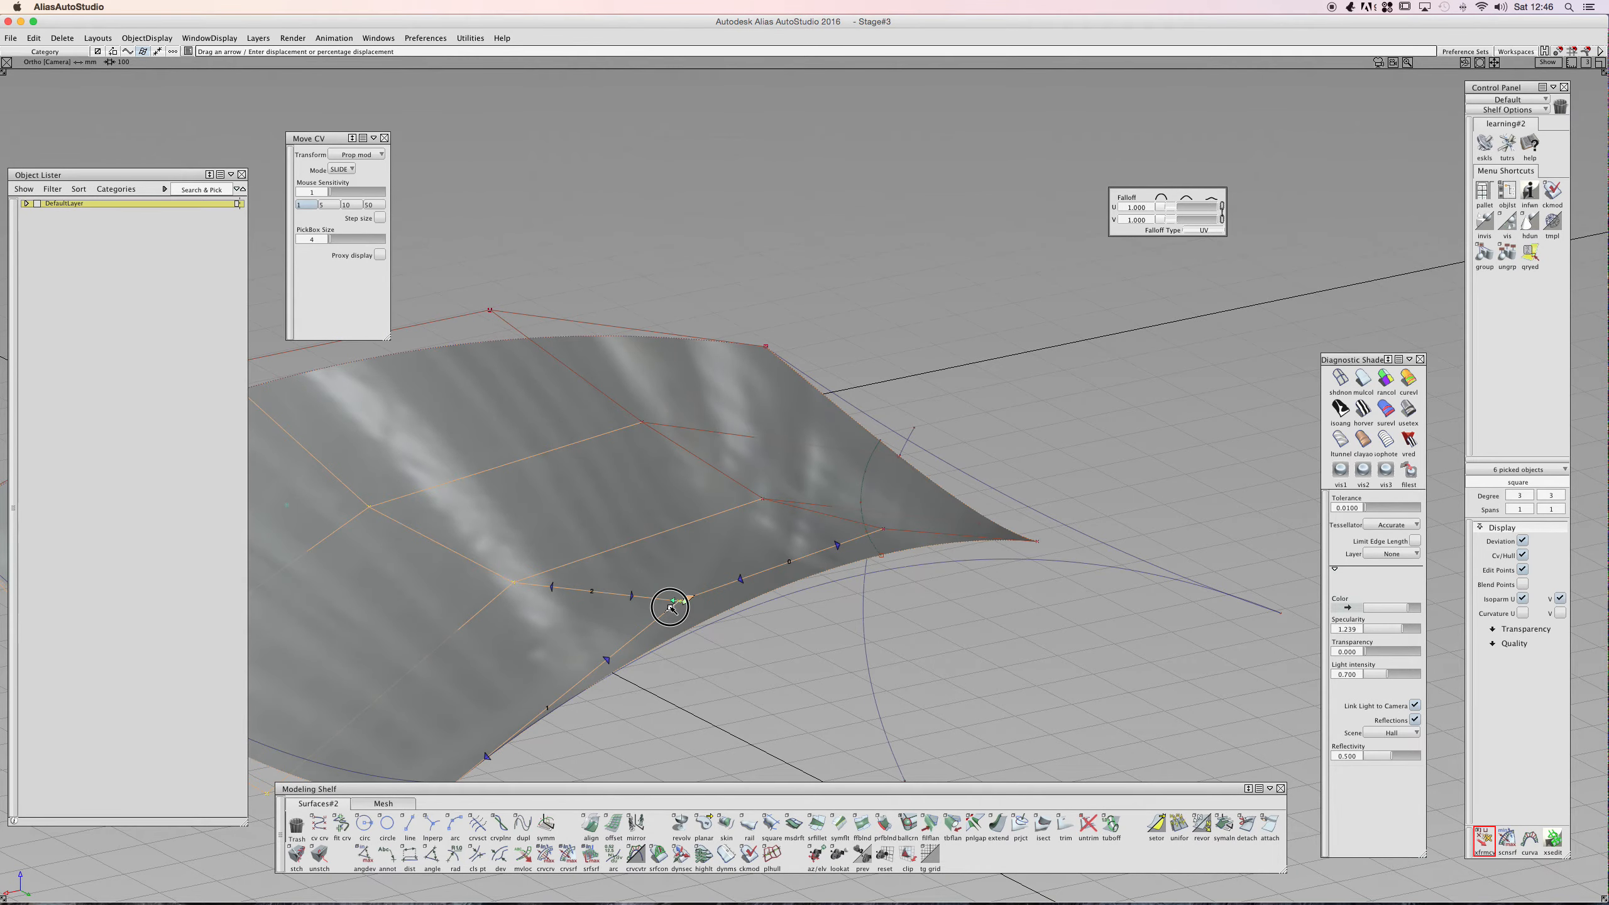
left_click(883, 531)
mouse_move(852, 540)
left_mouse_down()
mouse_move(826, 566)
mouse_move(546, 525)
mouse_move(640, 518)
mouse_move(837, 551)
mouse_move(804, 500)
mouse_move(991, 493)
mouse_move(901, 534)
mouse_move(797, 484)
mouse_move(923, 610)
left_mouse_up()
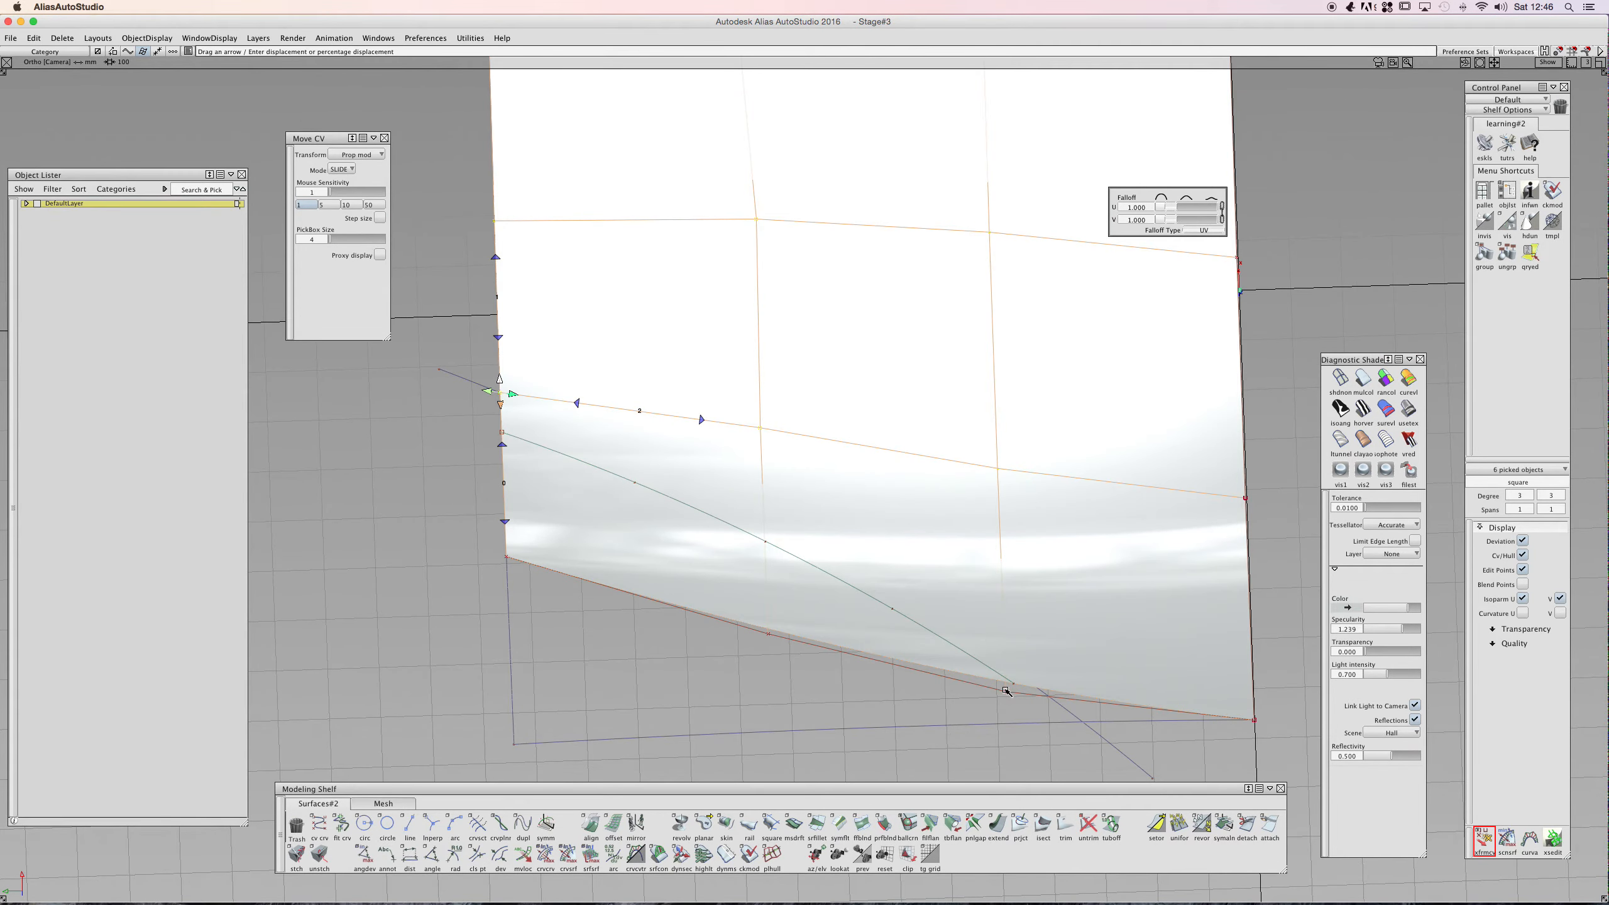
left_click(1006, 690)
mouse_move(1009, 682)
left_mouse_down()
mouse_move(1005, 637)
mouse_move(1008, 684)
left_mouse_up()
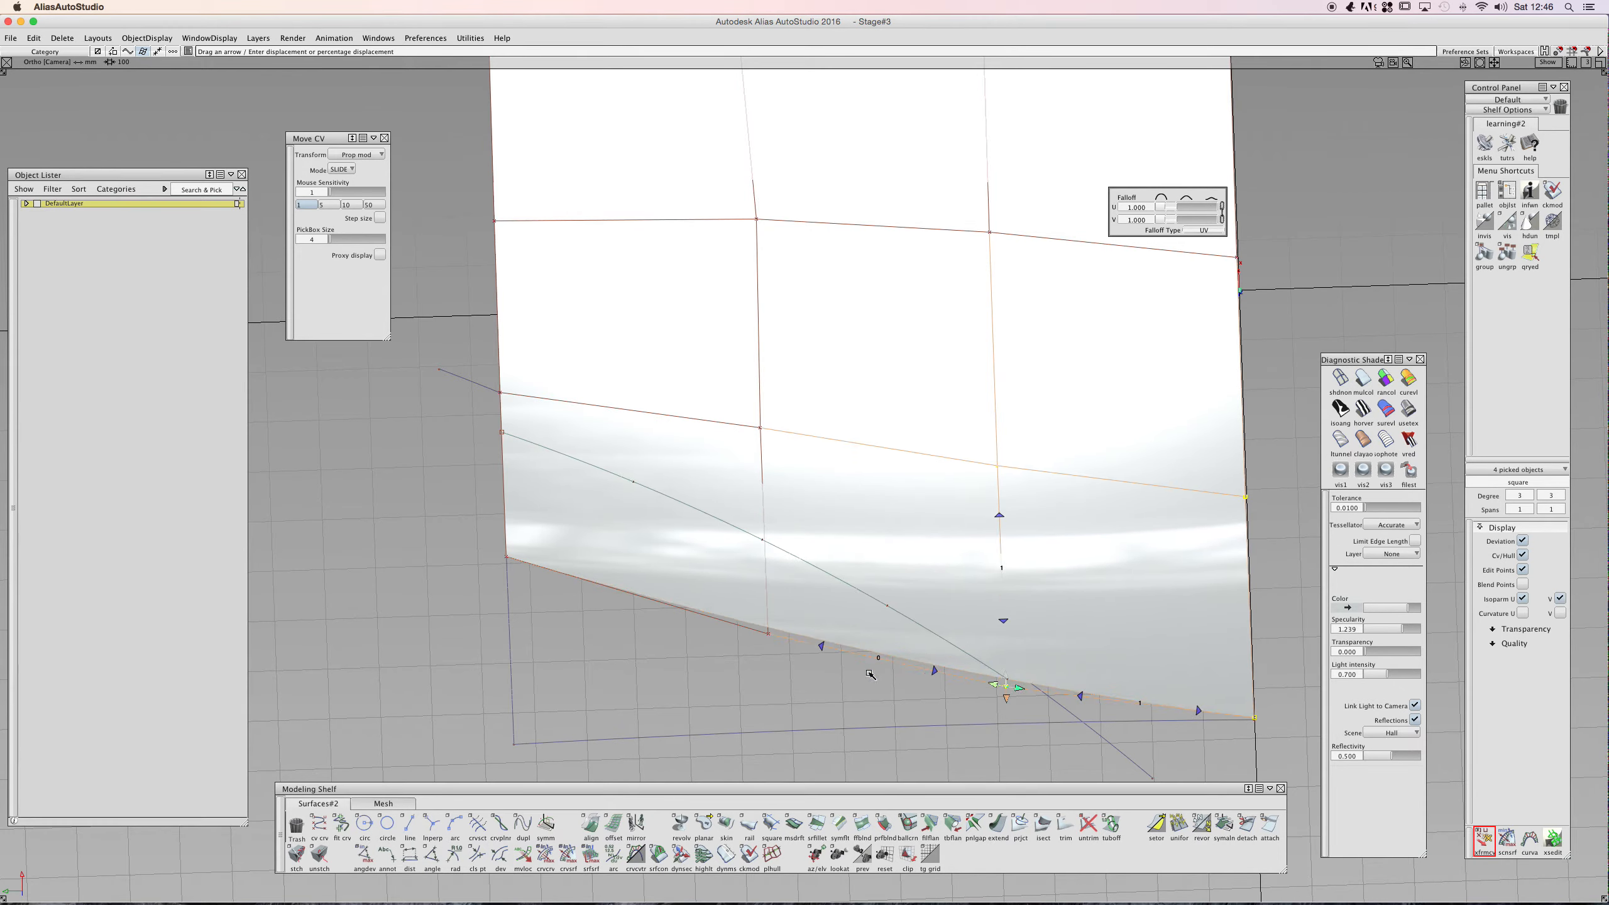
- Pick the CVs along the surface's near edge and slide them up across the surface
left_click(822, 646)
left_click(823, 646)
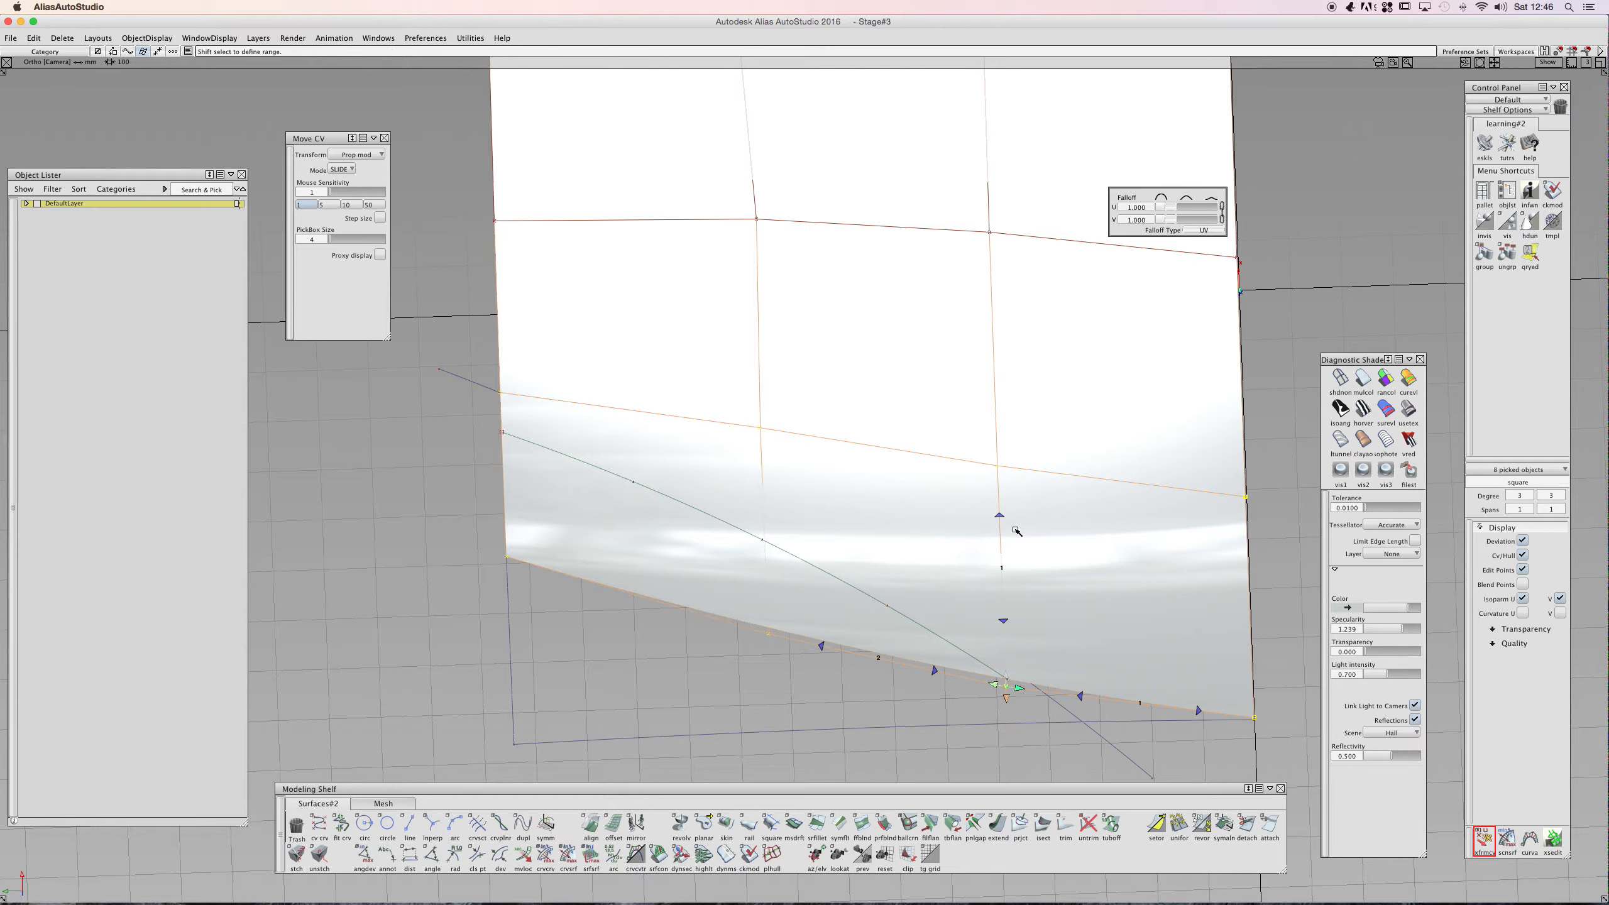
left_click(771, 637)
left_click(762, 473)
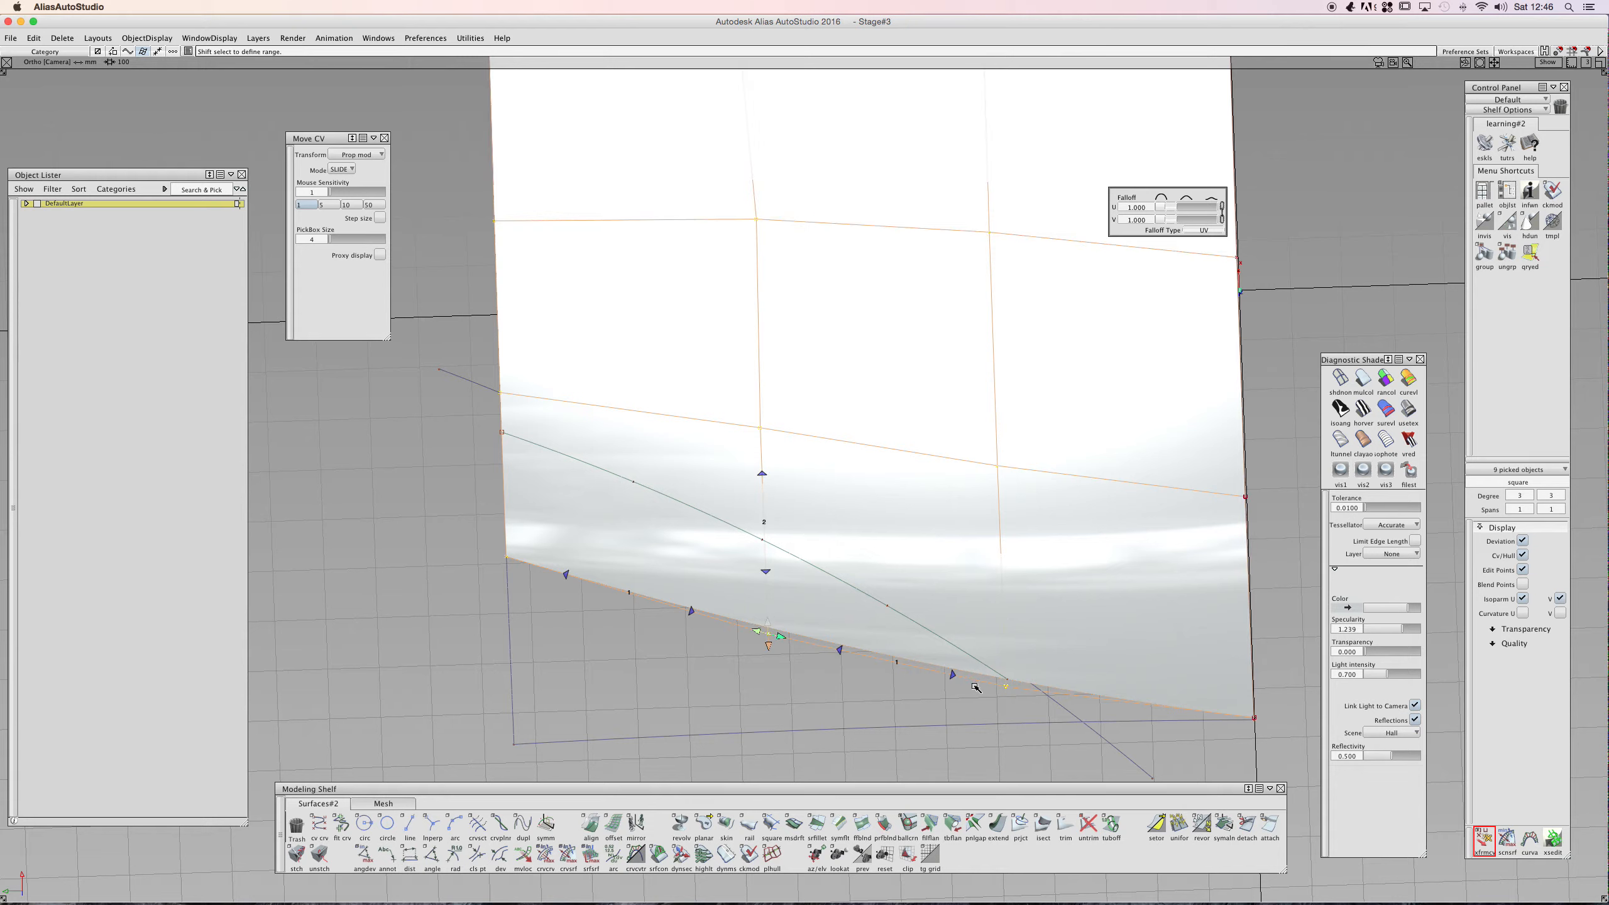
left_click(1005, 684)
left_click(1007, 682)
left_click_drag(770, 625, 777, 477)
left_click(953, 670)
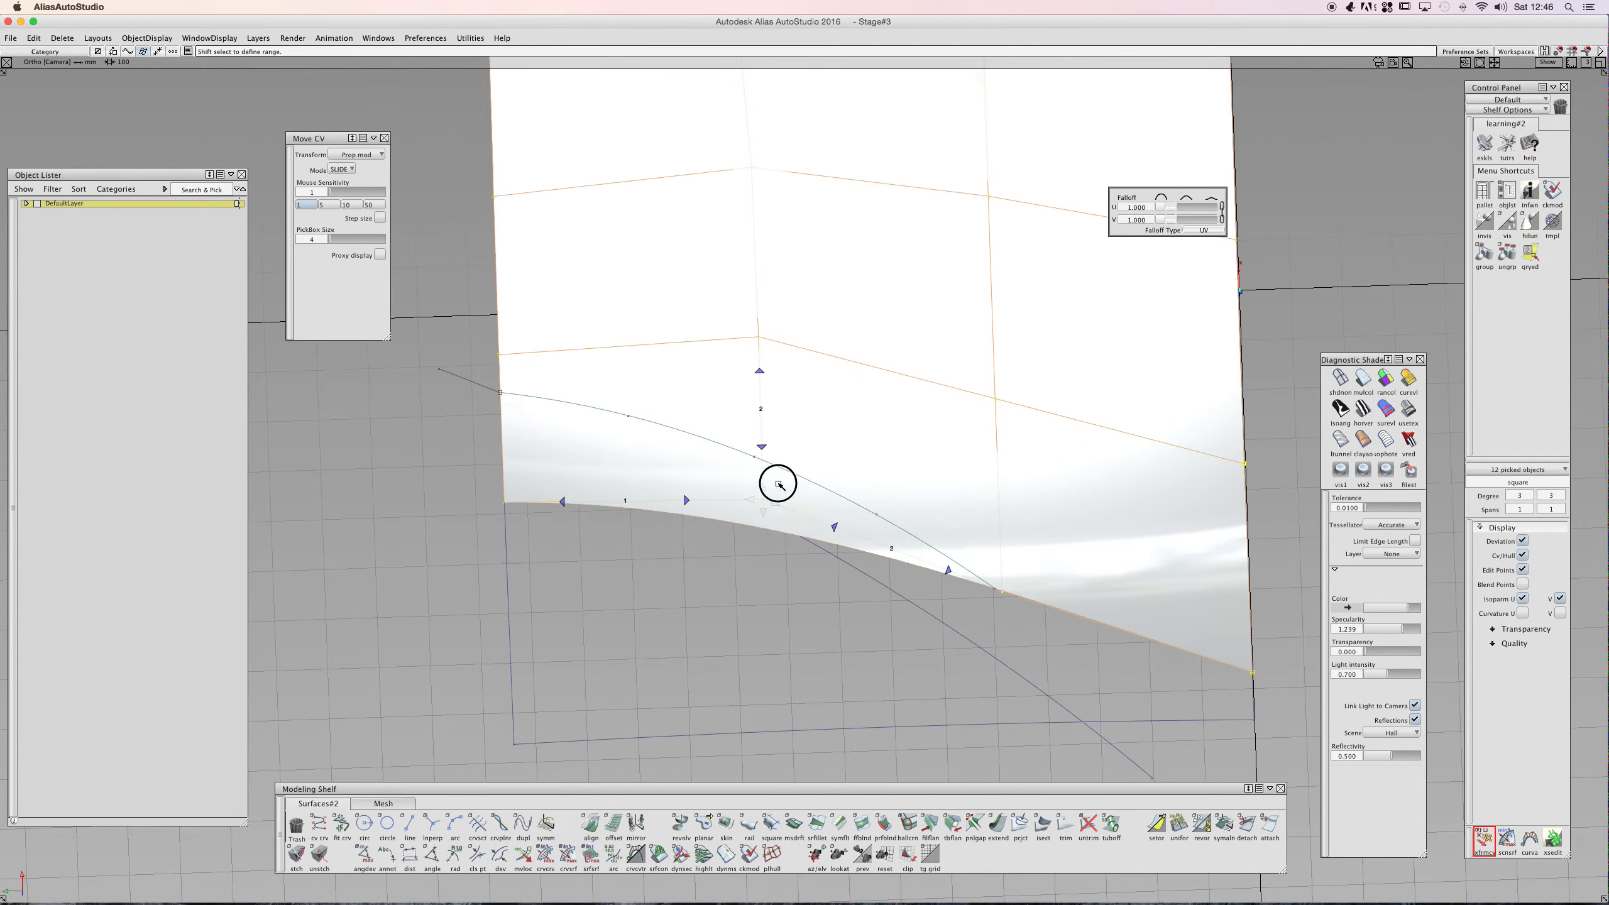
- Select CVs along the surface's side edge and slide them along the surface
left_click_drag(1106, 518, 801, 428, "alt+shift")
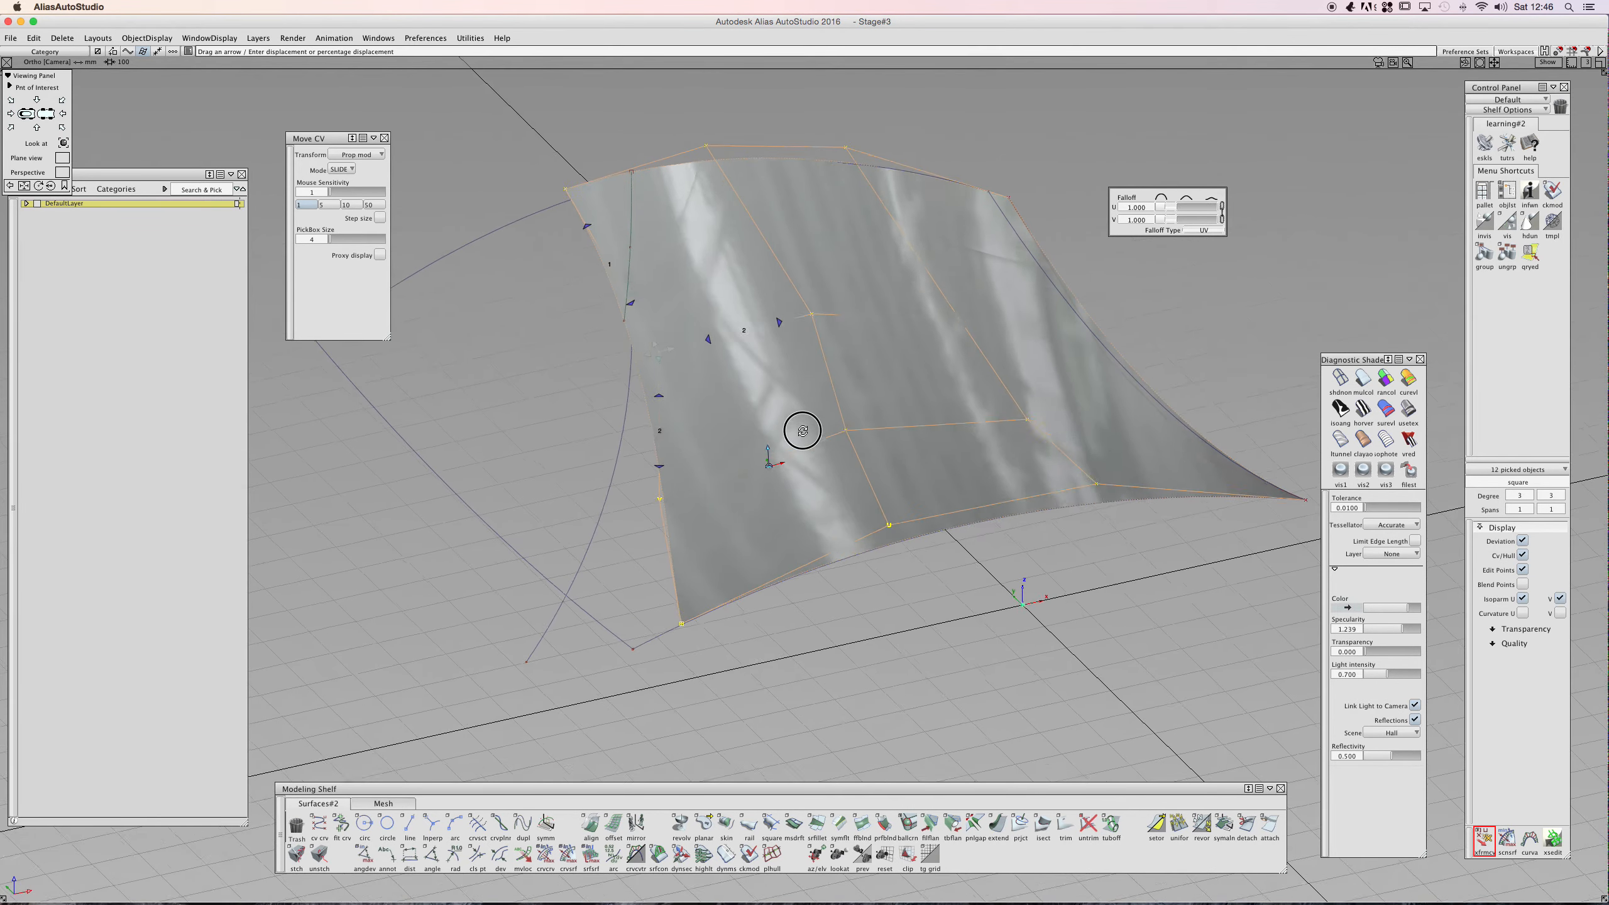
left_click(748, 435, "ctrl+shift")
left_click(657, 500)
left_click_drag(668, 499, 672, 499)
left_click(664, 456)
left_click(722, 477)
left_click(722, 477)
left_click(674, 538)
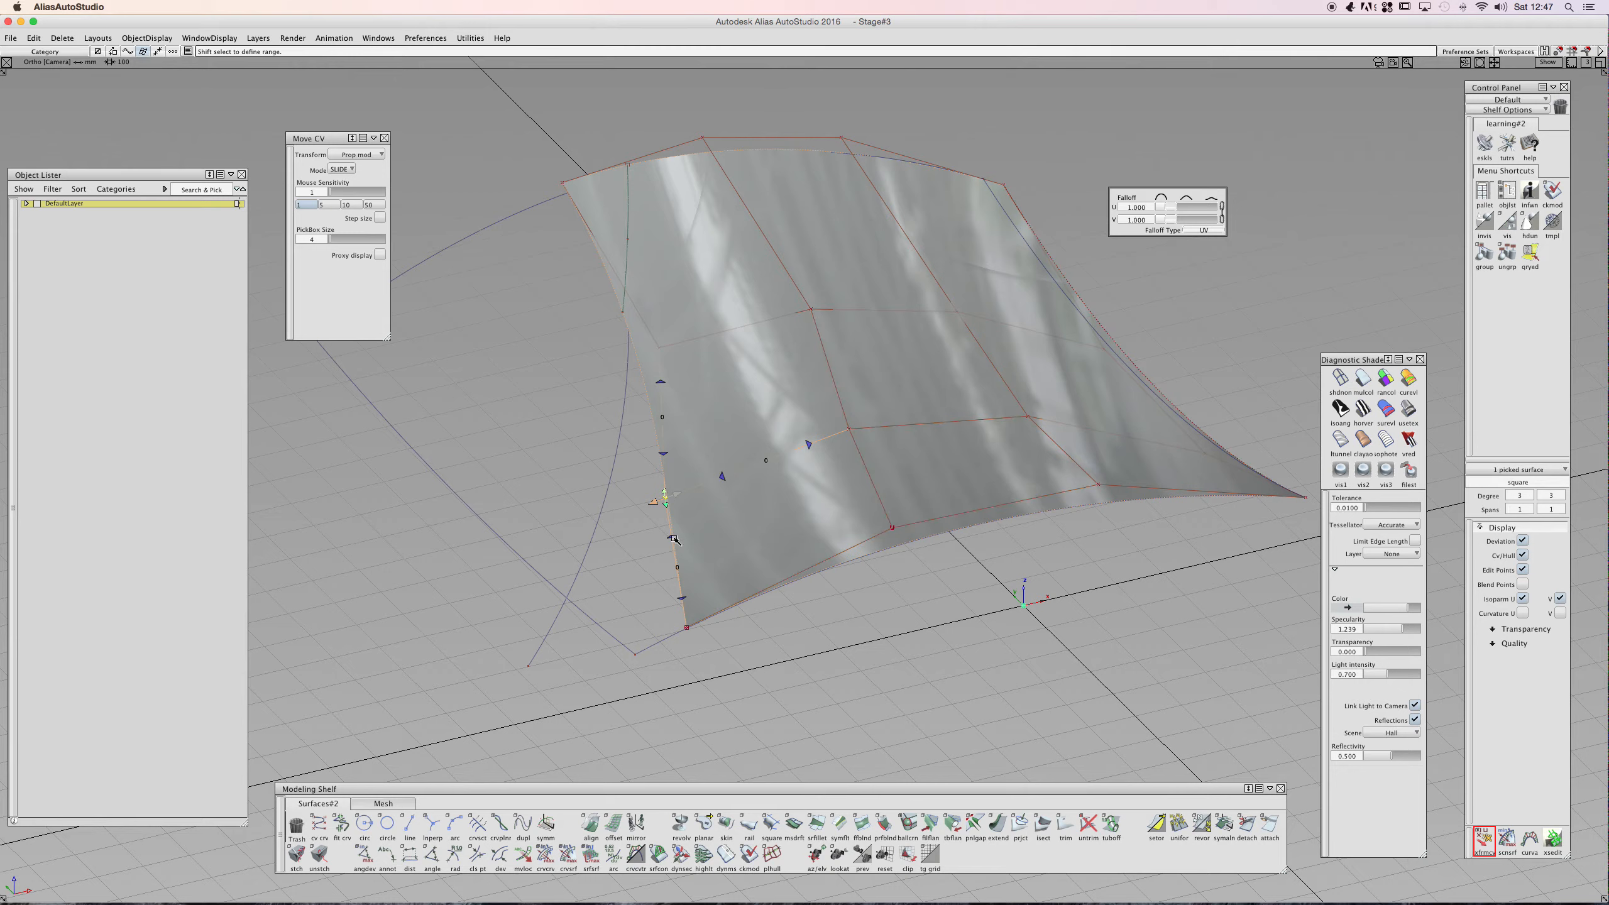
left_click_drag(677, 491, 948, 503)
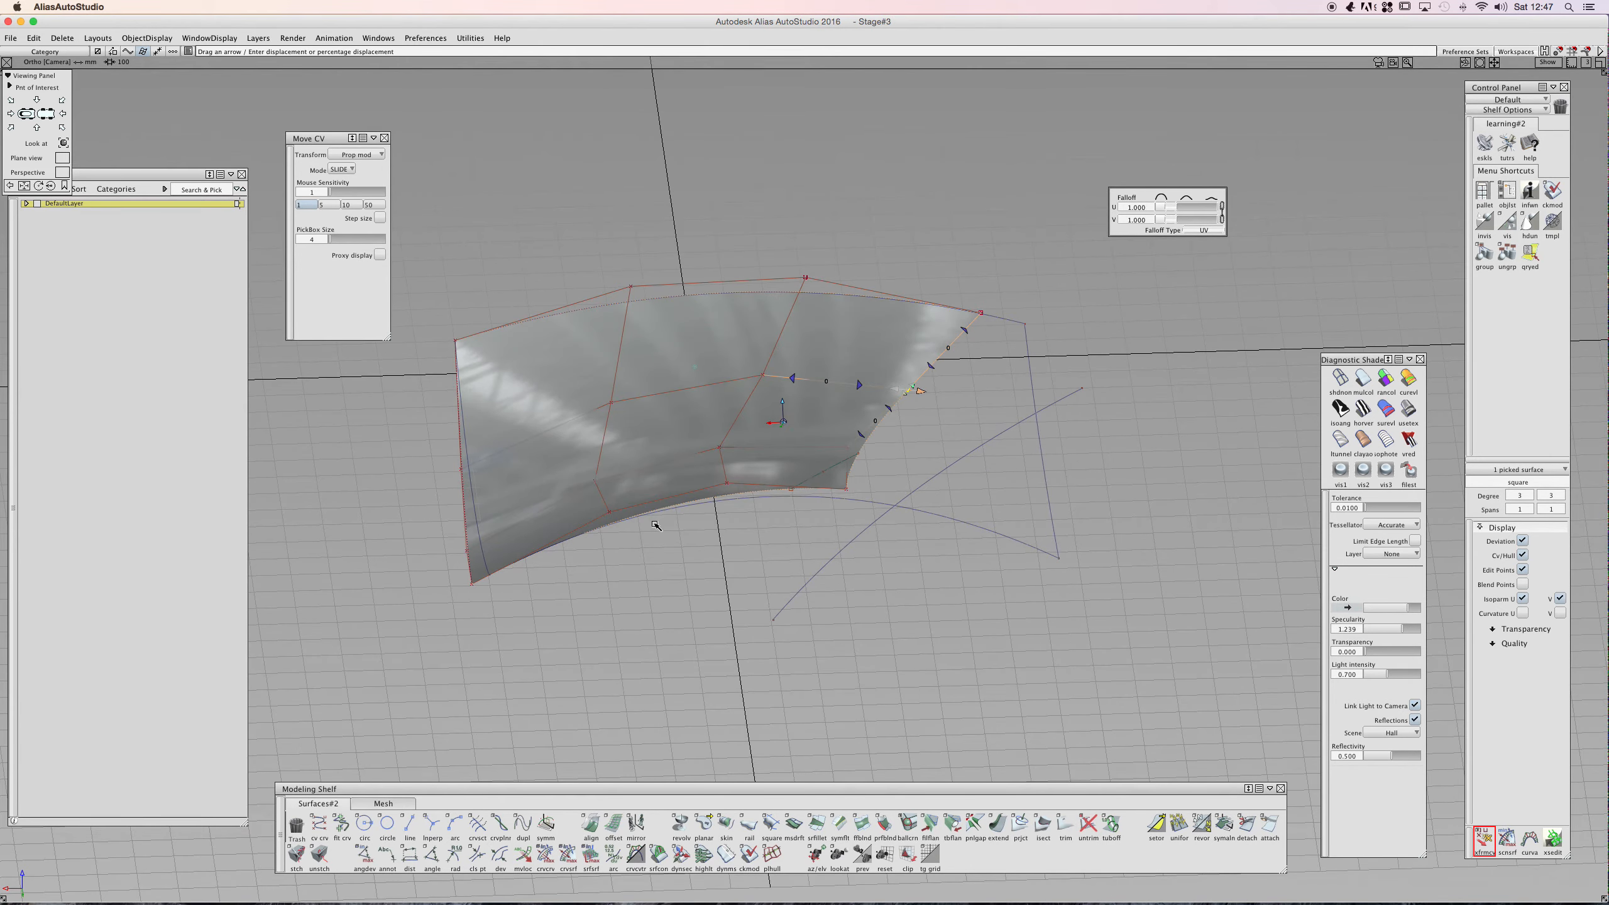
left_click_drag(655, 525, 718, 567, "alt+shift")
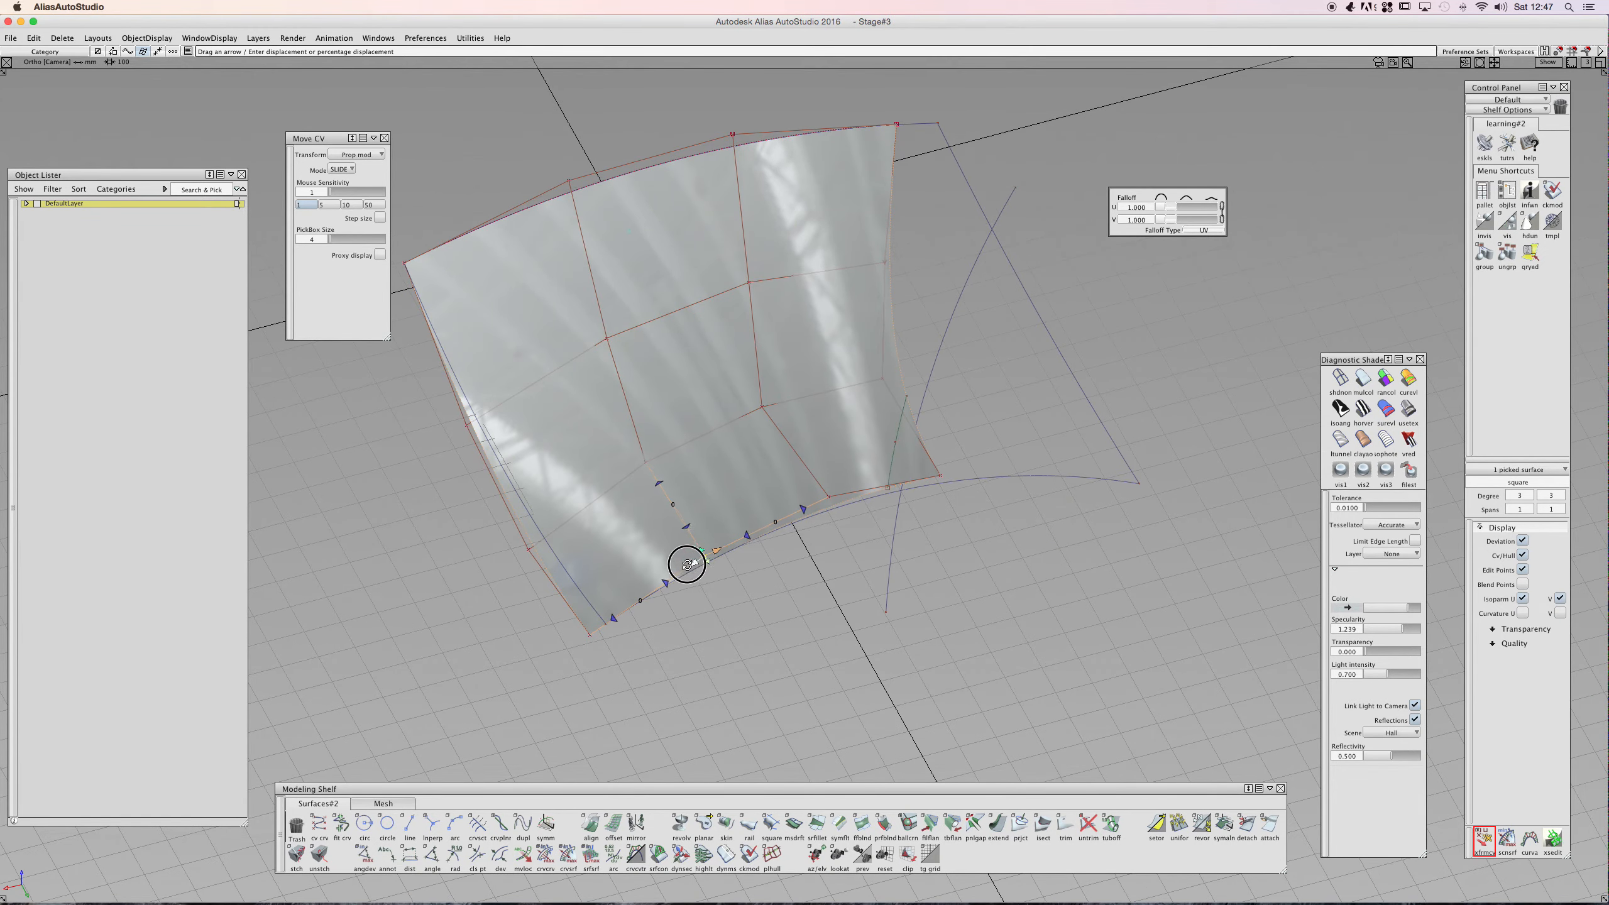
- Slide individual CVs in the middle of the surface along it with proportional modification
left_click(829, 497)
left_click_drag(817, 501, 788, 511)
left_click(761, 408)
left_click_drag(775, 403, 788, 401)
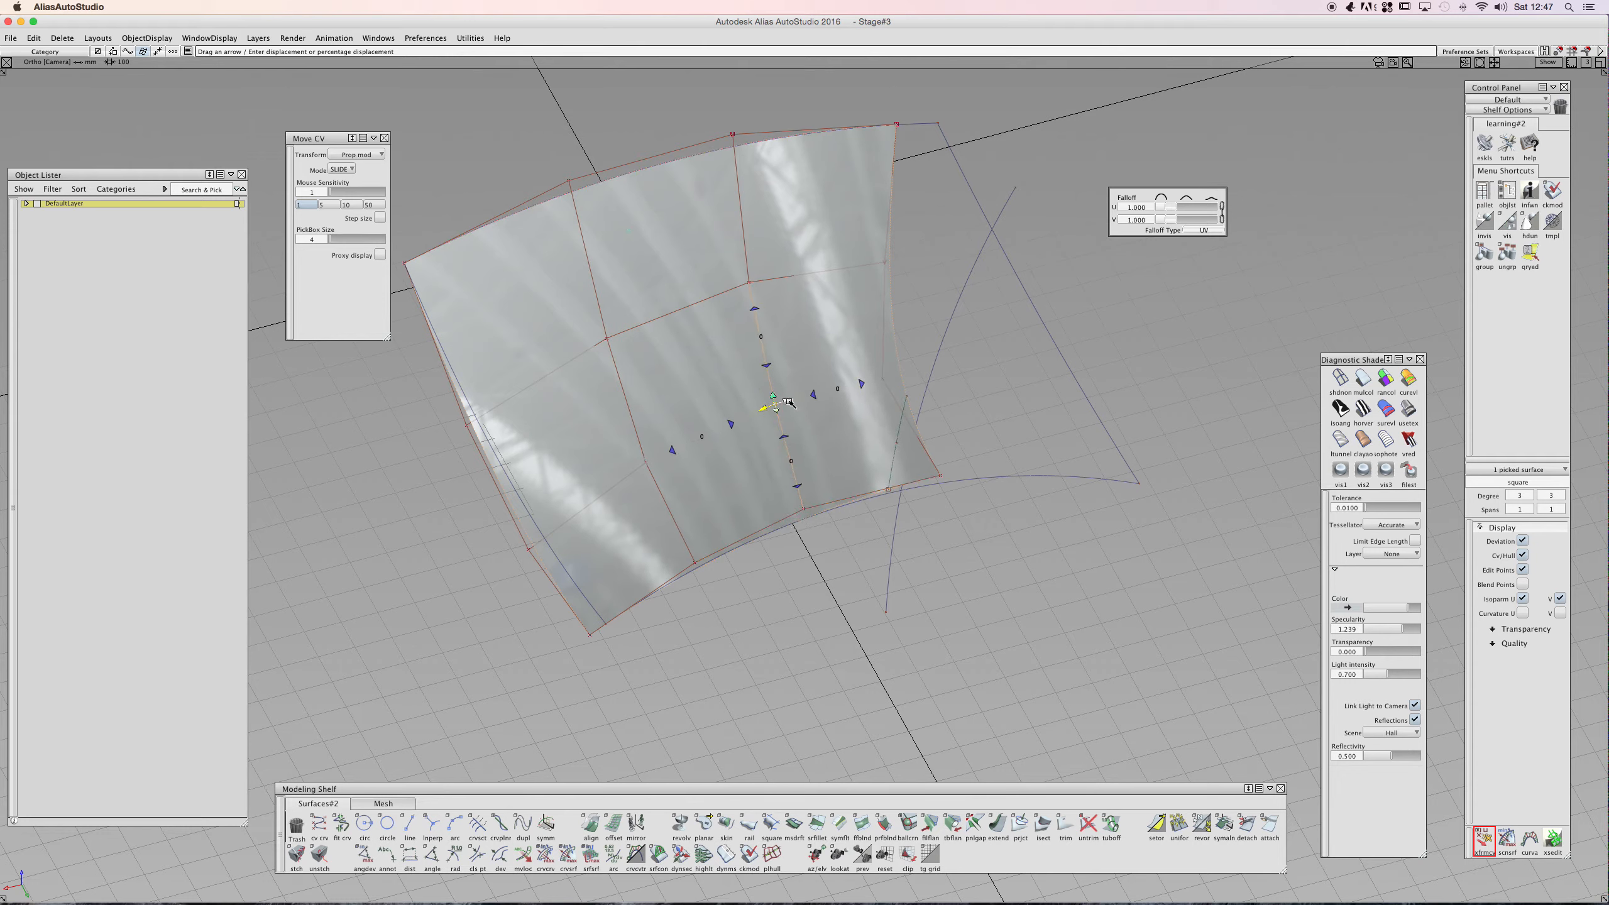
left_click(643, 465)
left_click_drag(646, 463, 660, 457)
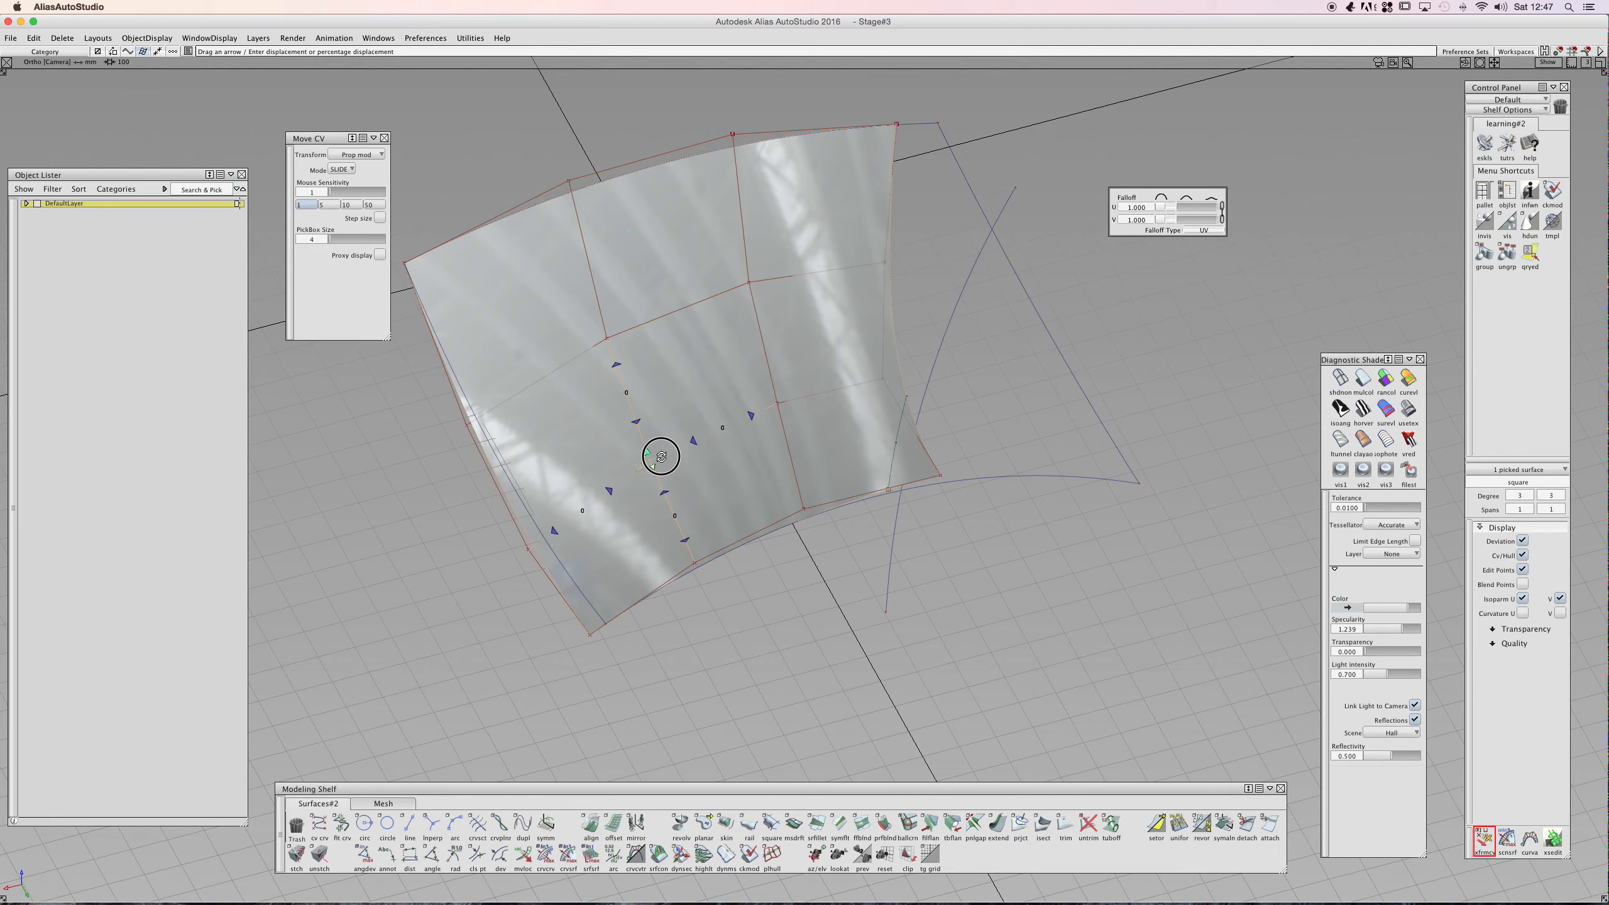
- Duplicate the surface's near edge as a separate curve with No rebuild
left_click(800, 505)
left_click_drag(802, 507, 785, 359)
left_click(790, 387)
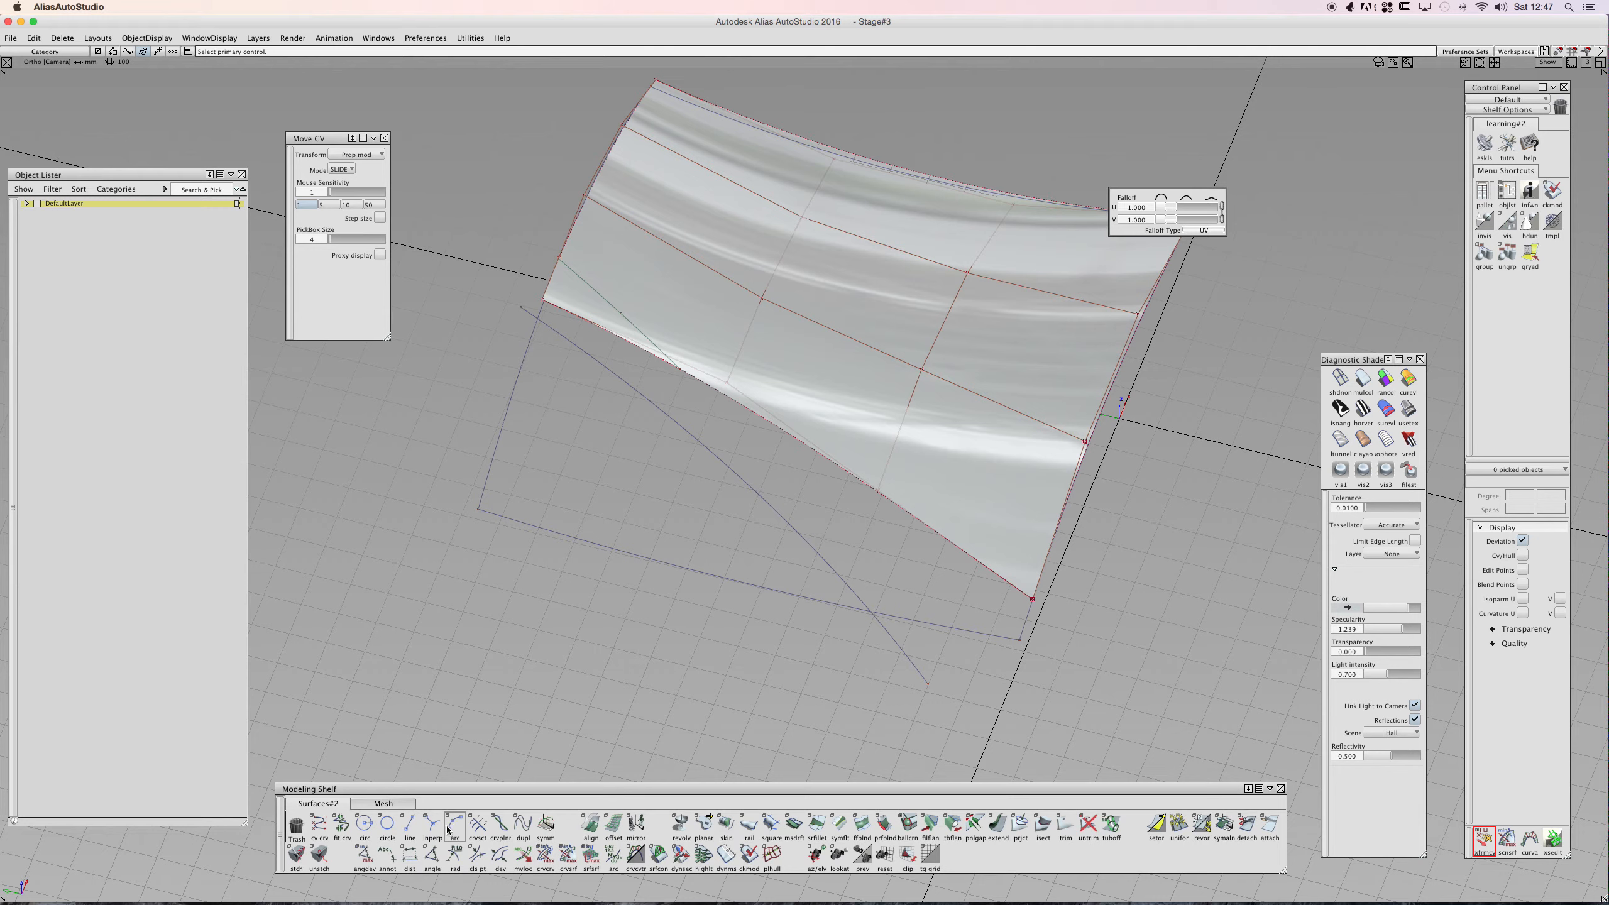
left_click(525, 824)
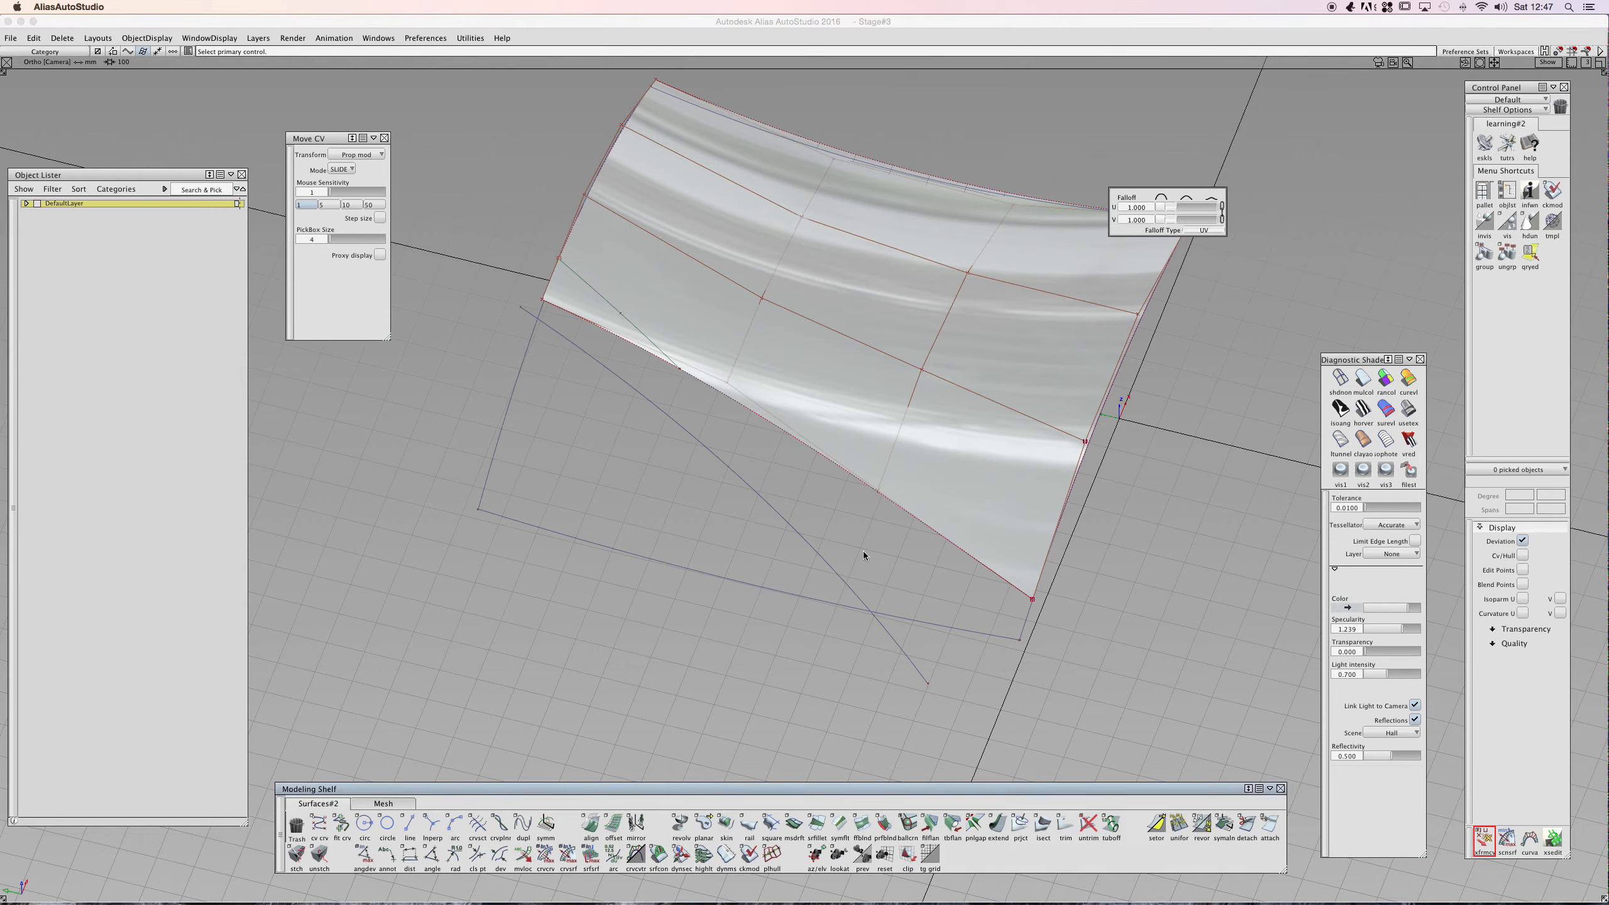
left_click(919, 523)
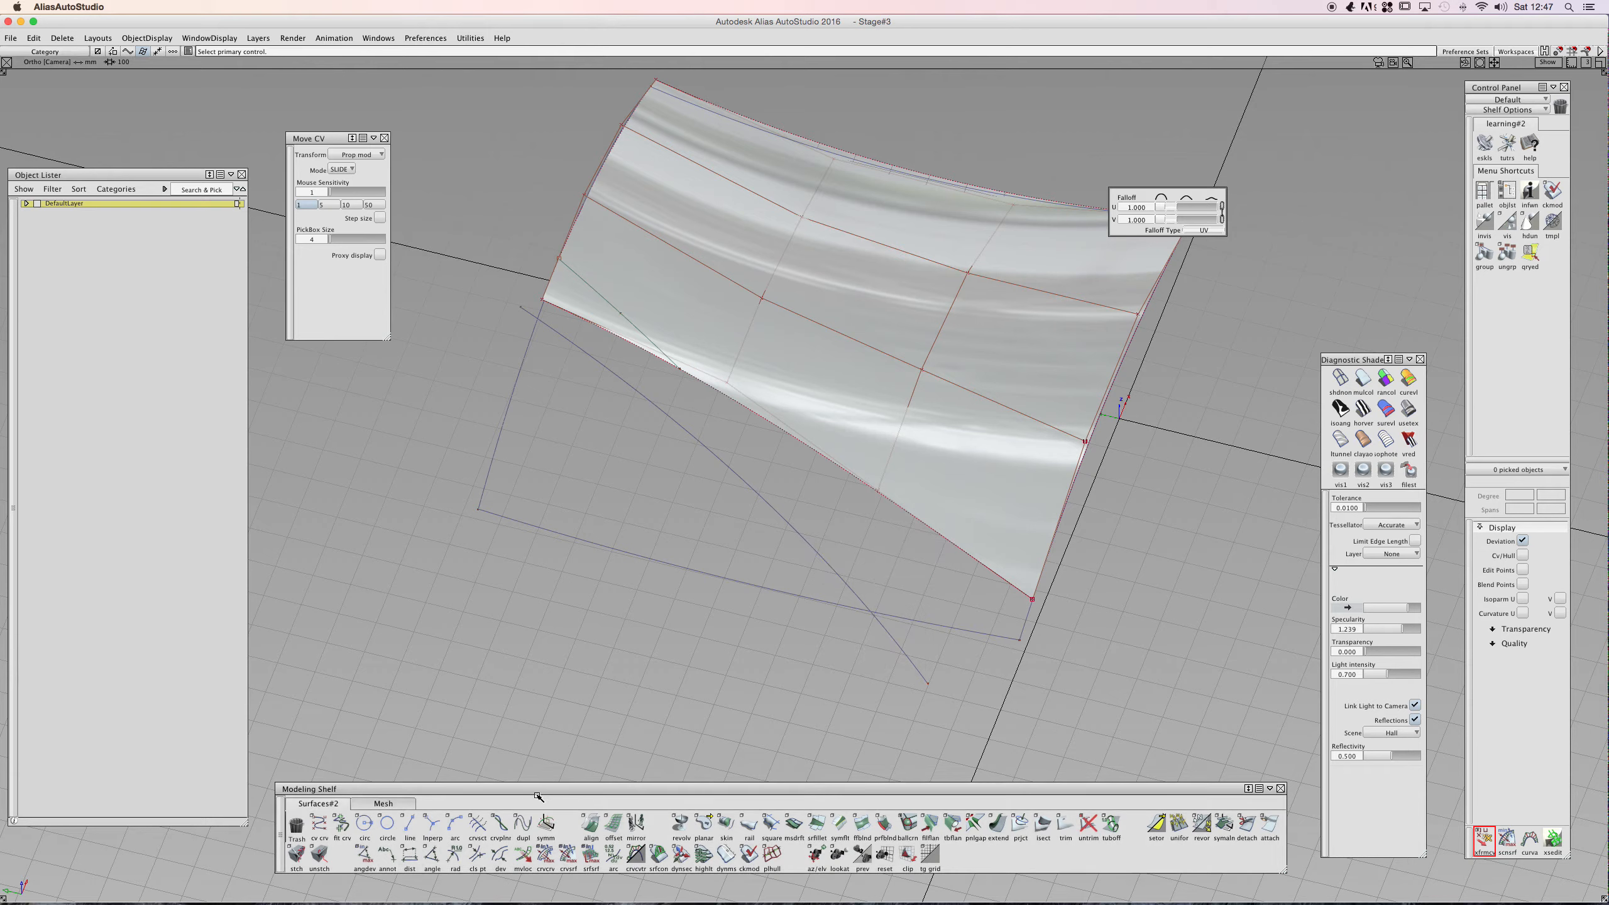
left_click(521, 825)
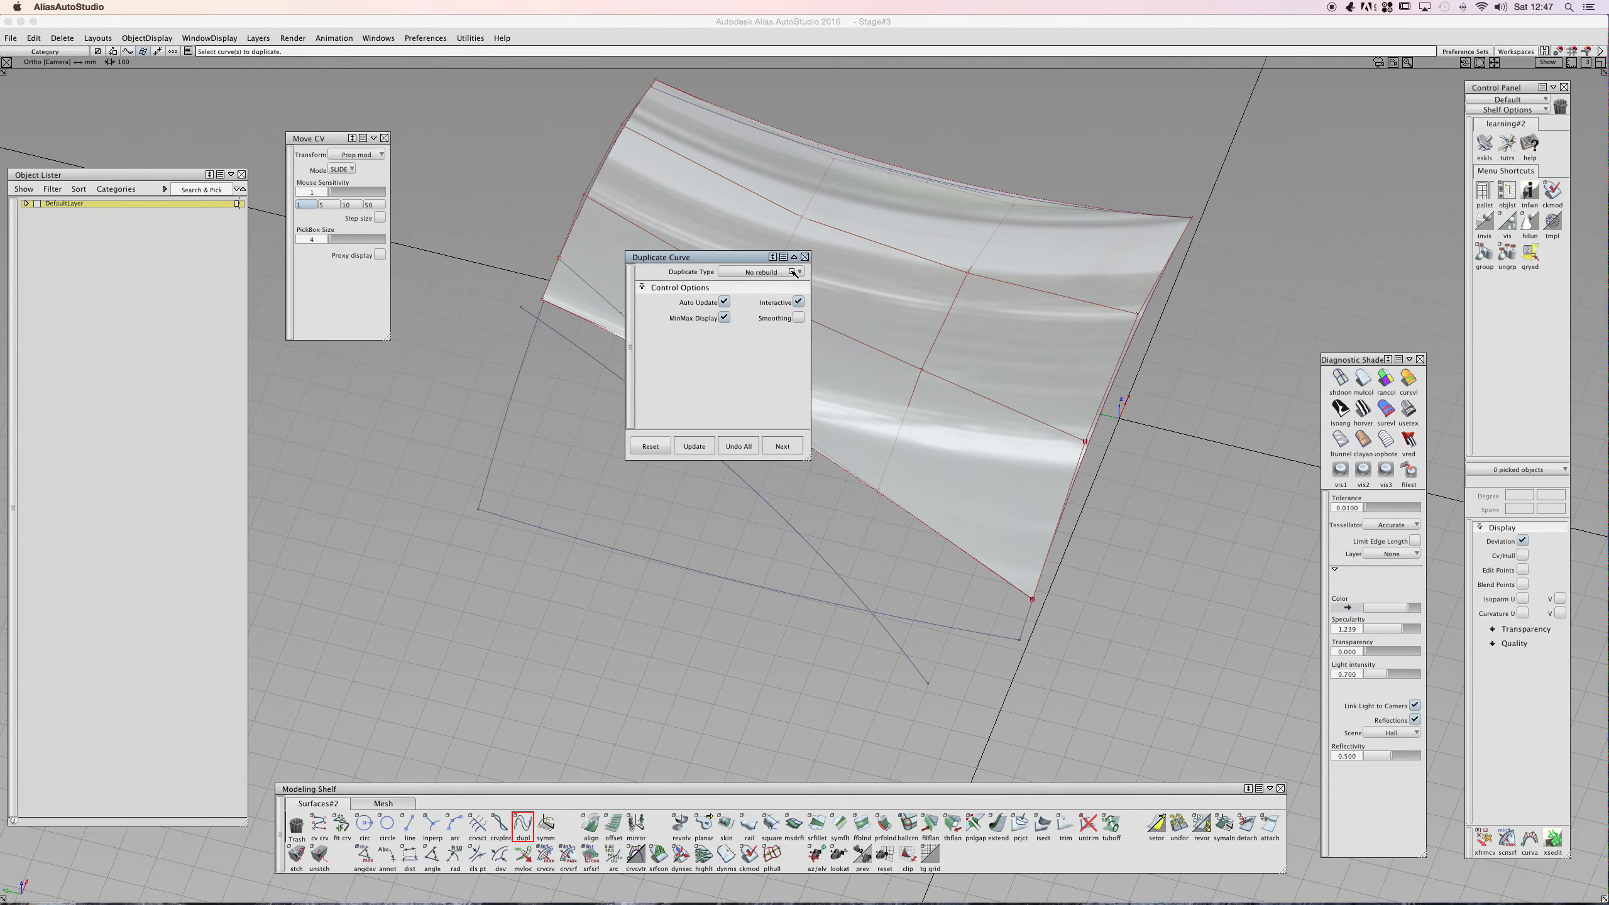
left_click(789, 272)
left_click(789, 272)
left_click(804, 257)
left_click(785, 434)
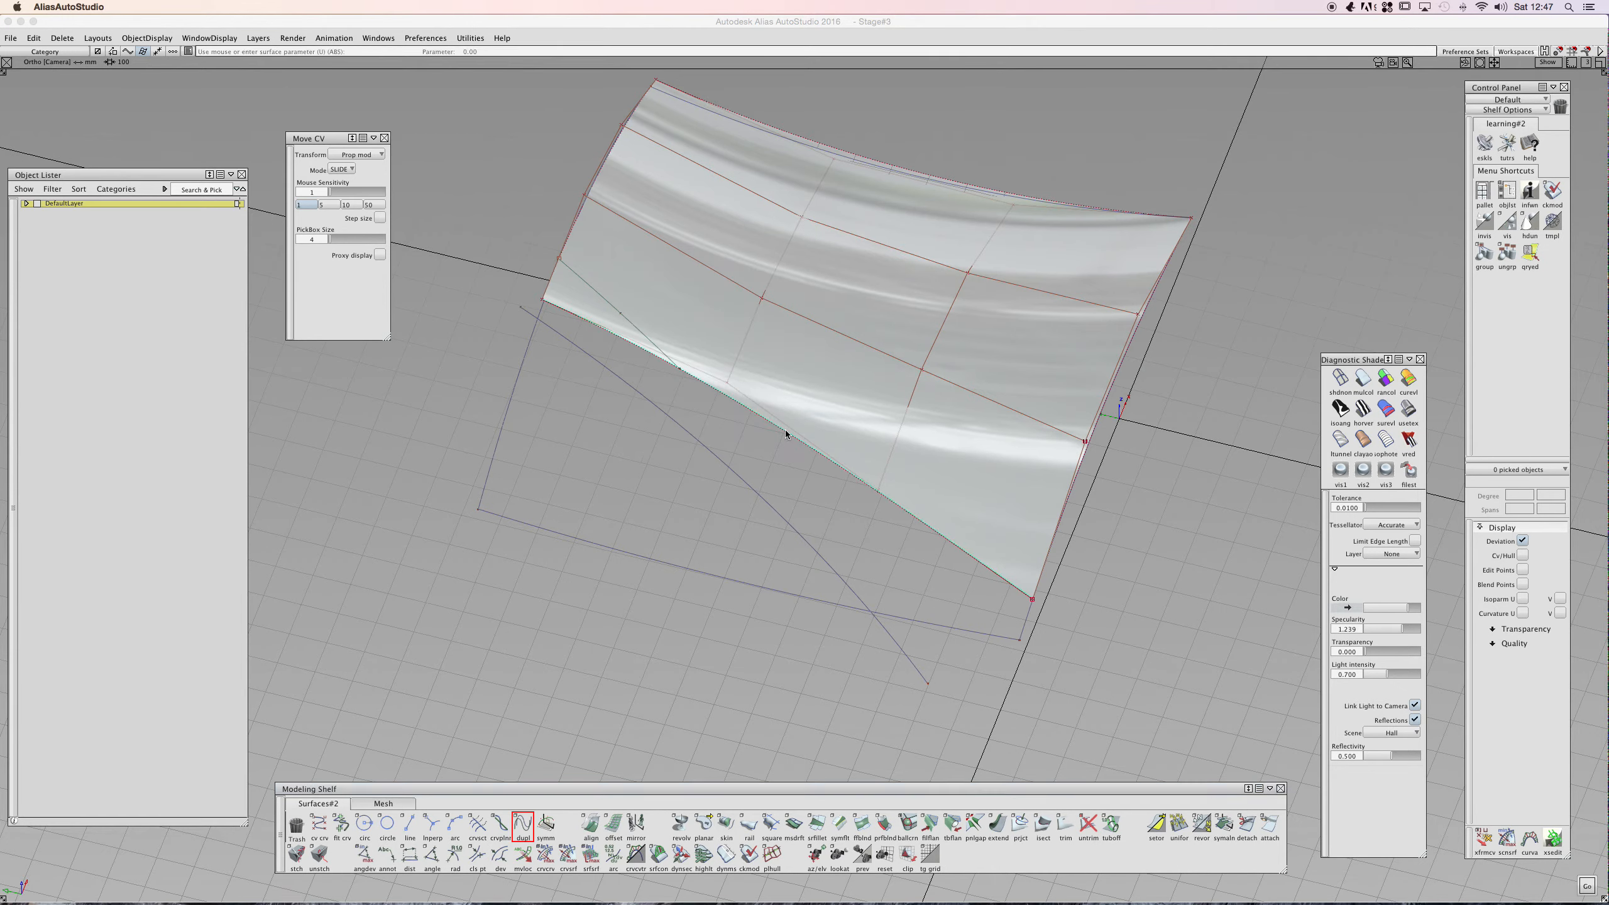
key("space")
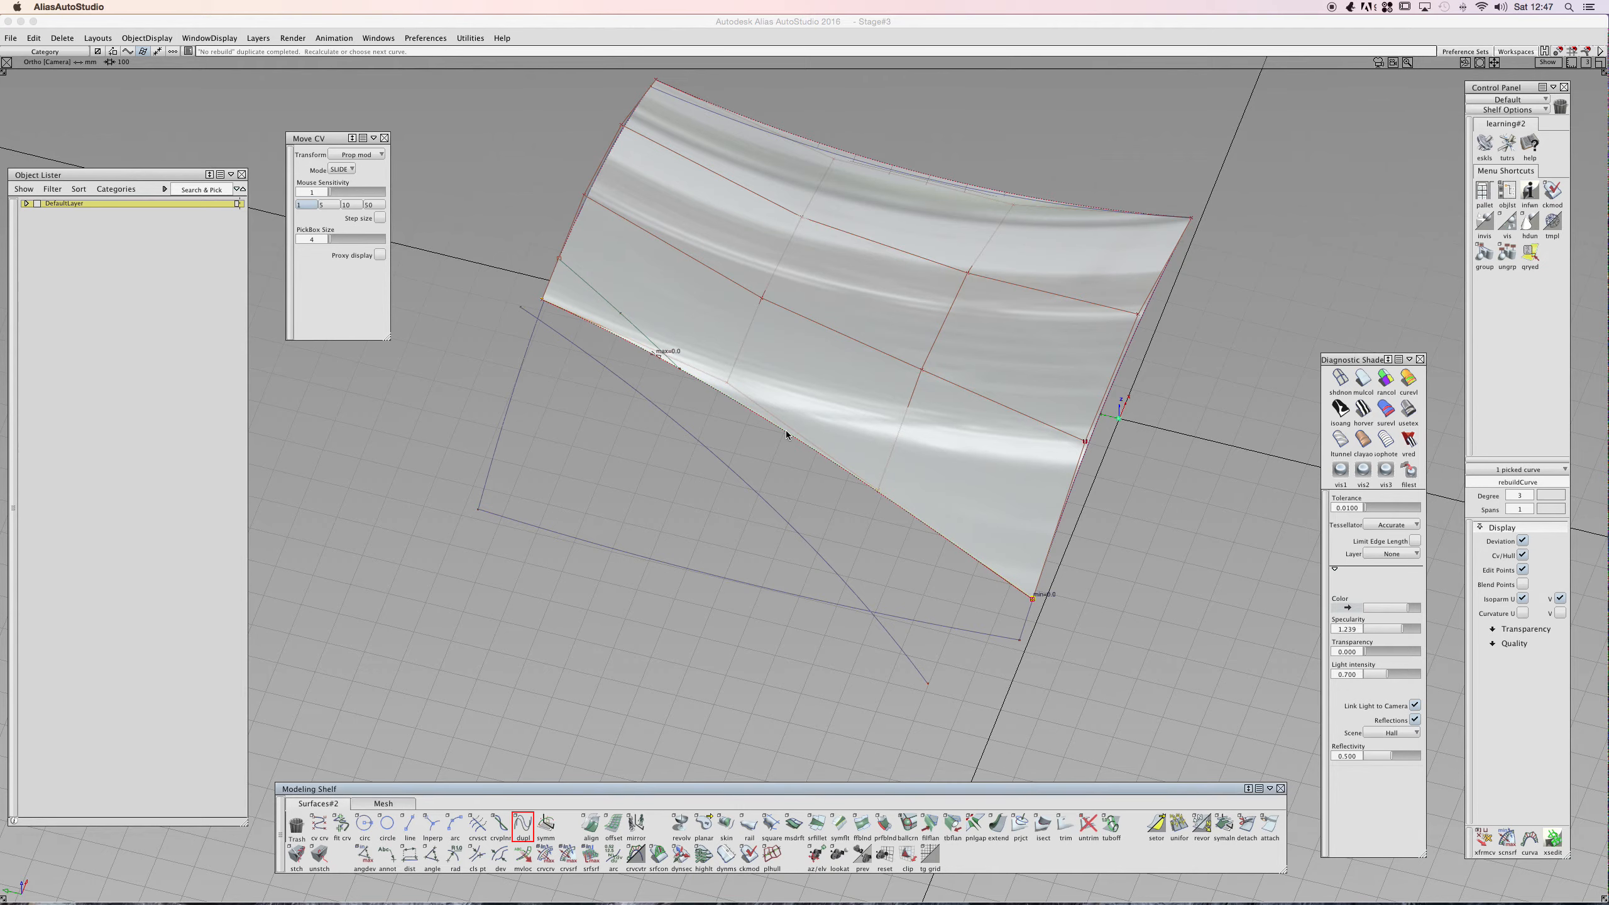
- Delete the surface, keeping its boundary and projection curves
left_click_drag(793, 448, 802, 342, "alt+shift")
left_click_drag(742, 392, 744, 364, "ctrl+shift")
left_click(829, 411, "ctrl+shift")
left_click_drag(829, 411, 797, 422, "ctrl+shift")
left_click(813, 414)
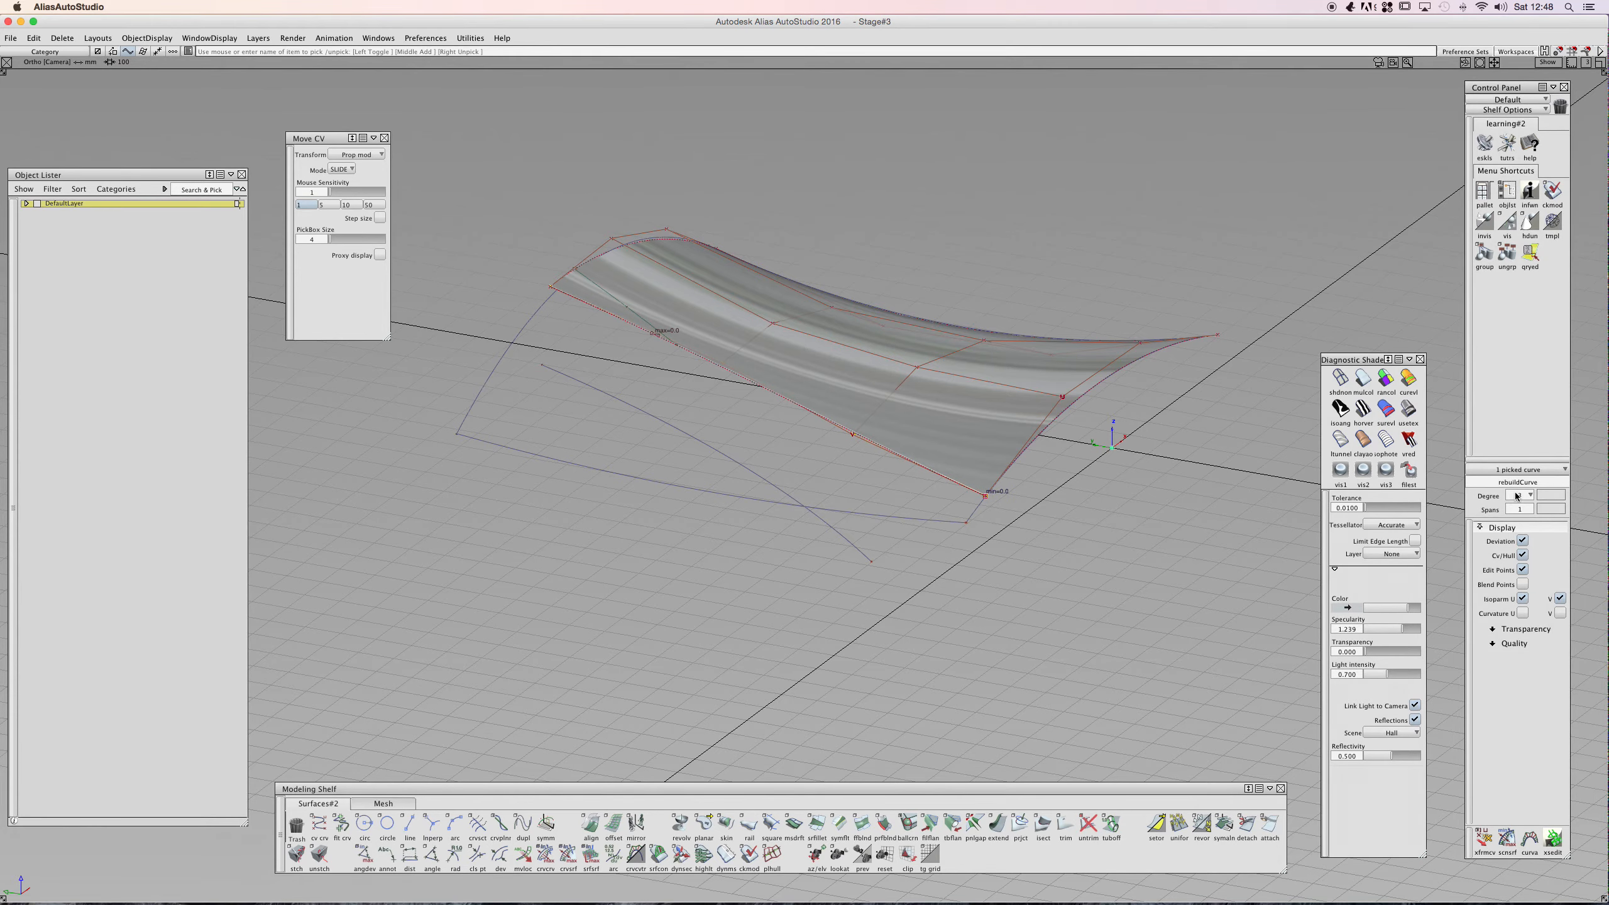
left_click_drag(912, 385, 621, 503, "alt+shift")
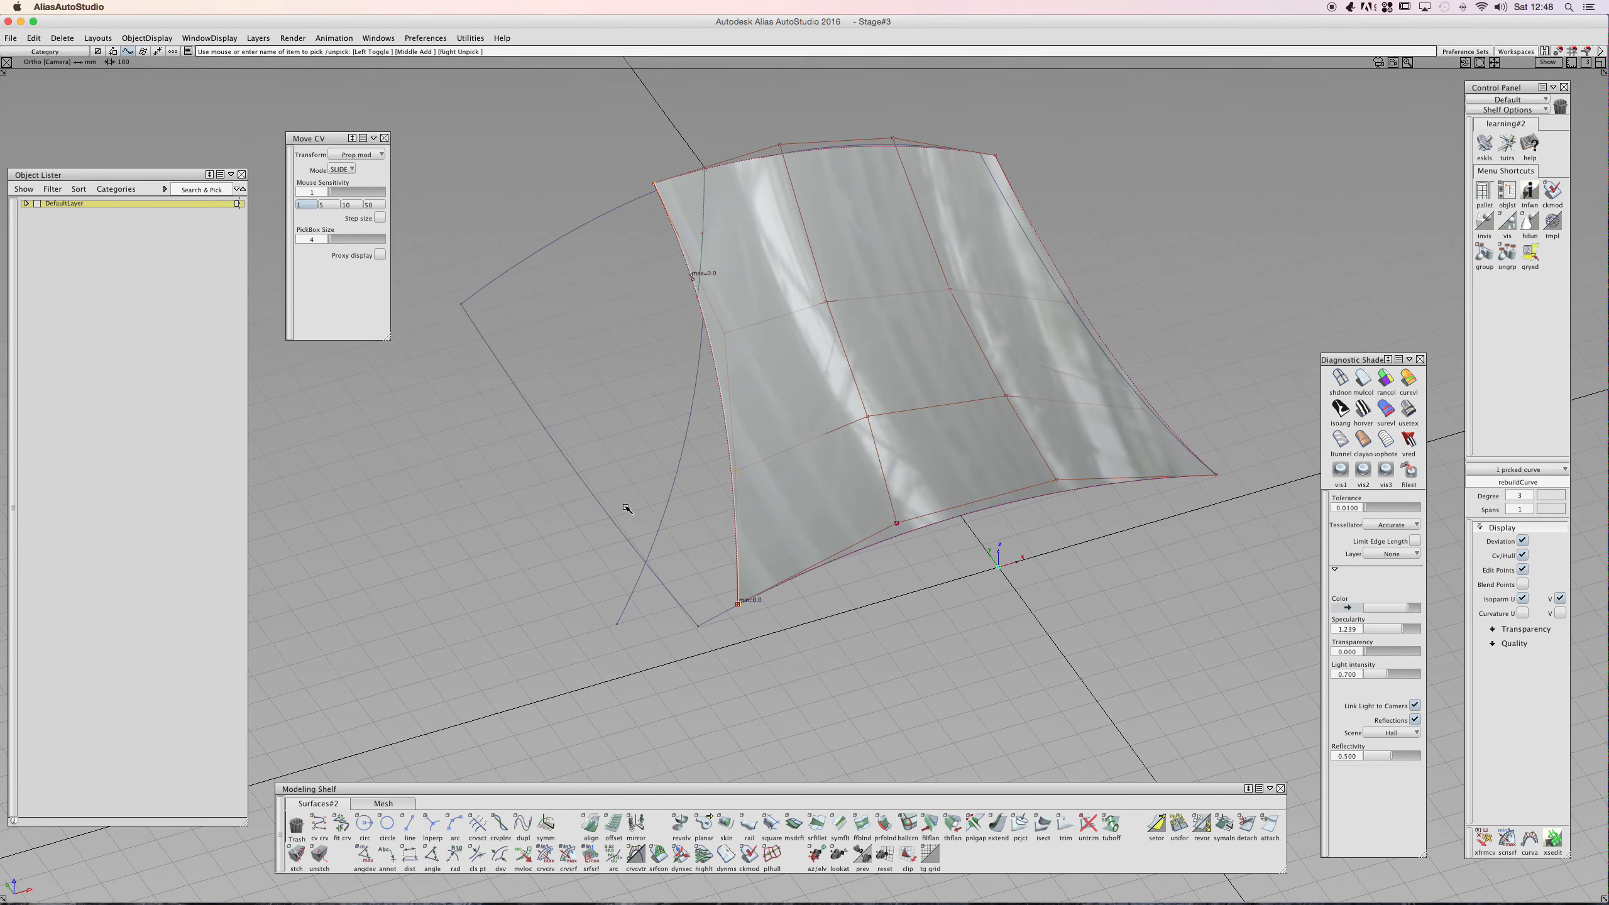
mouse_move(639, 450)
left_mouse_down("alt+shift")
mouse_move(585, 431)
mouse_move(655, 423)
left_mouse_up("alt+shift")
left_click(744, 431)
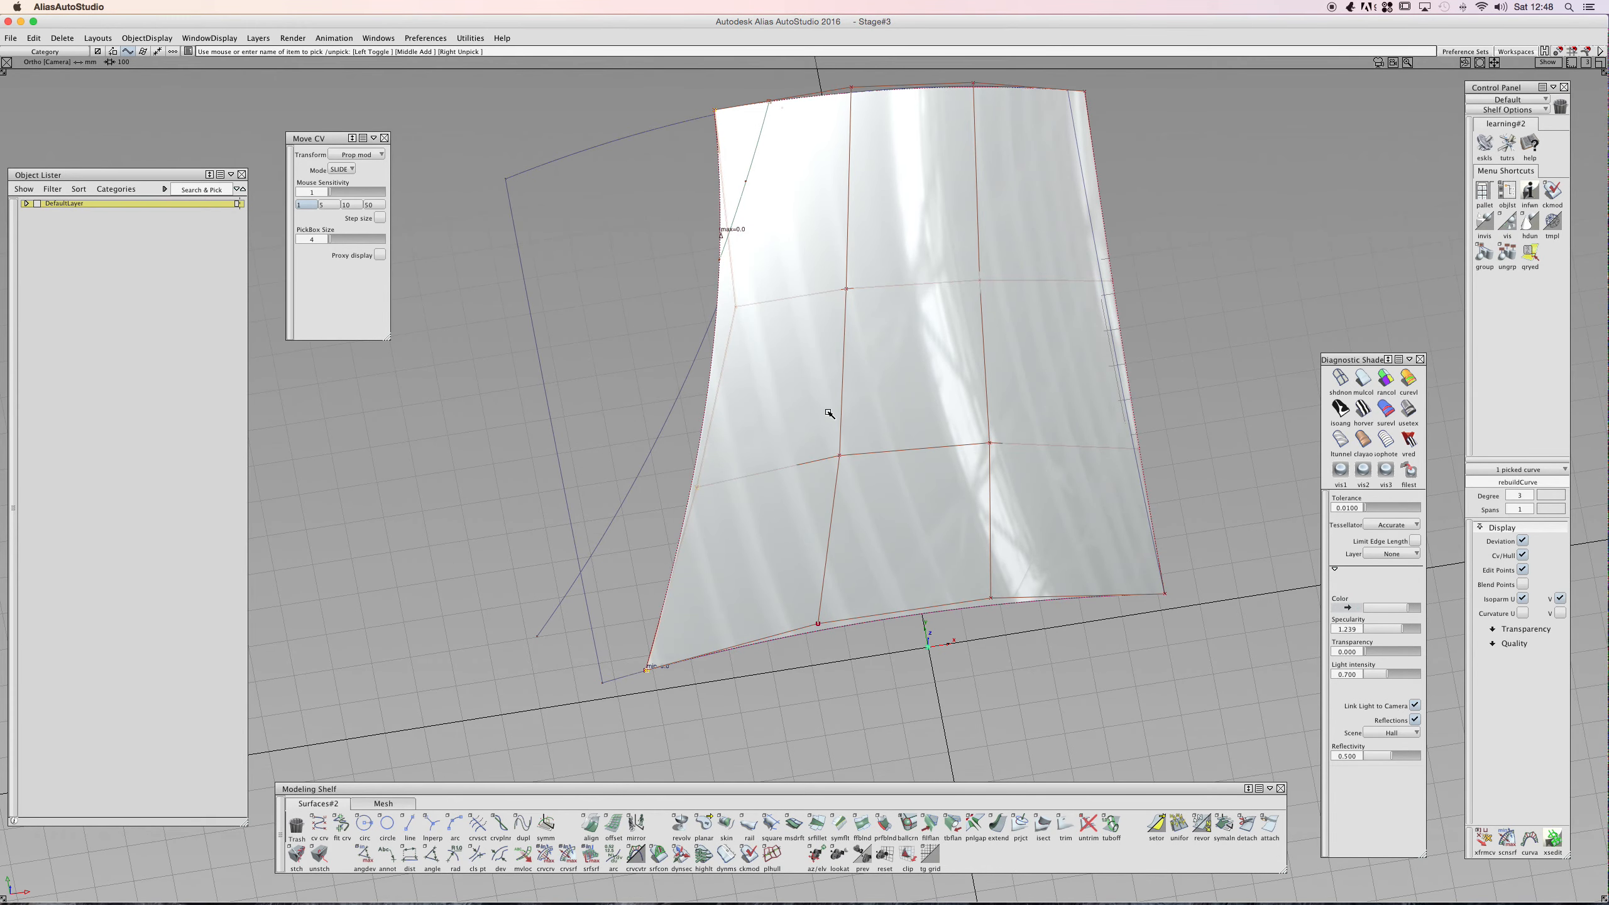
left_click_drag(827, 412, 816, 371, "ctrl+shift")
left_click_drag(854, 370, 815, 410)
key("Delete")
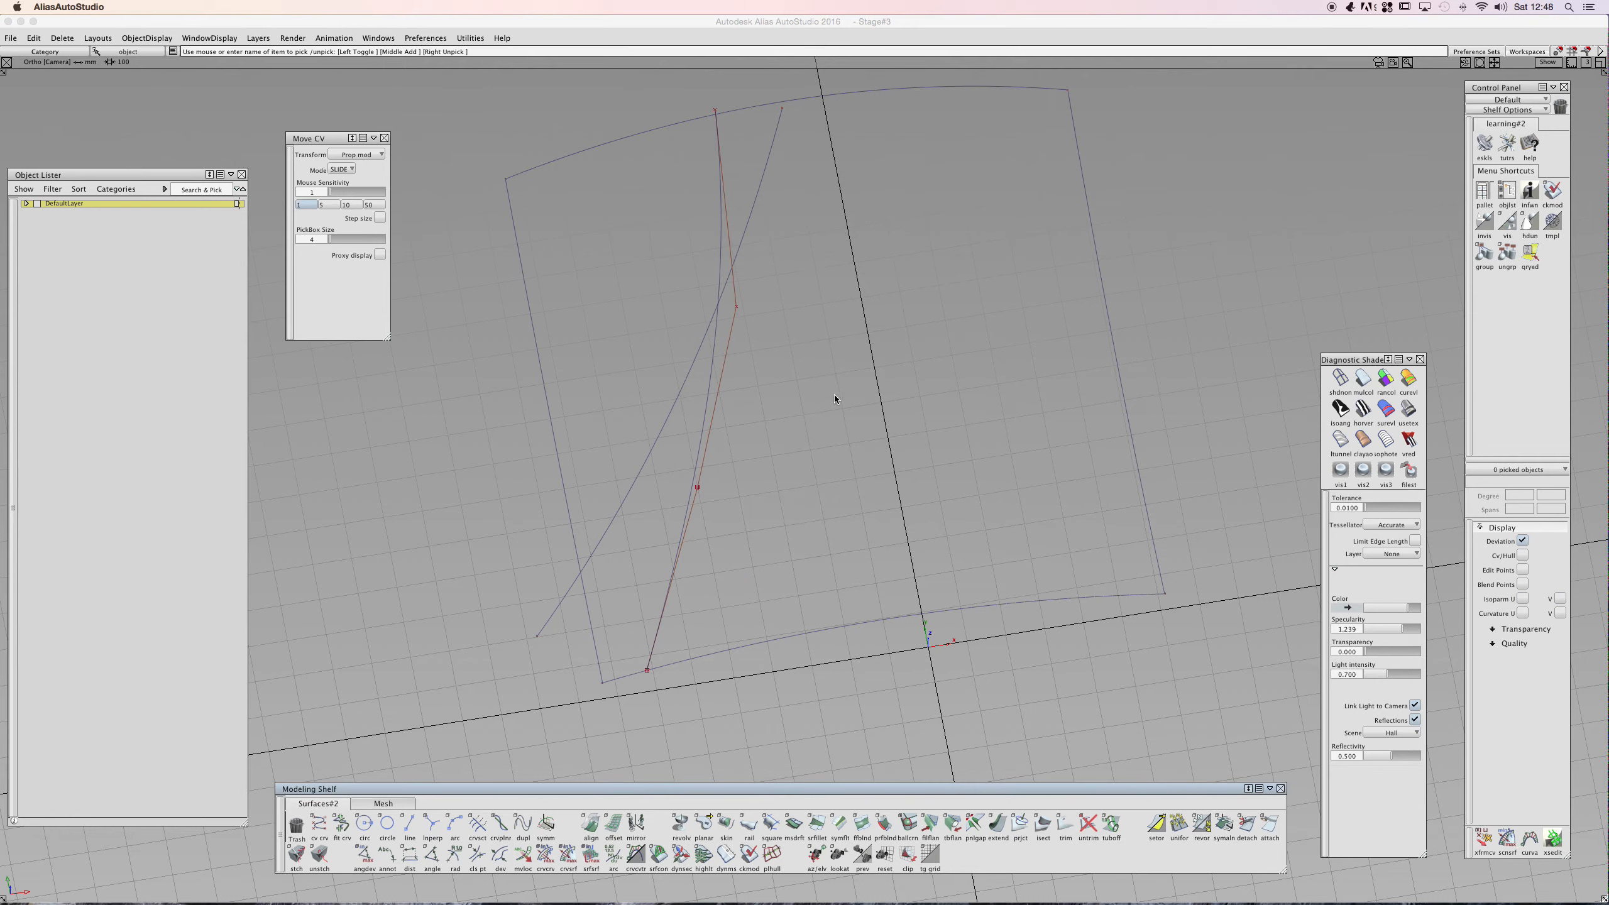
- Create a new Square surface from the four boundary curves
left_click(735, 656)
left_click(582, 576)
left_click(614, 144)
left_click(1084, 184)
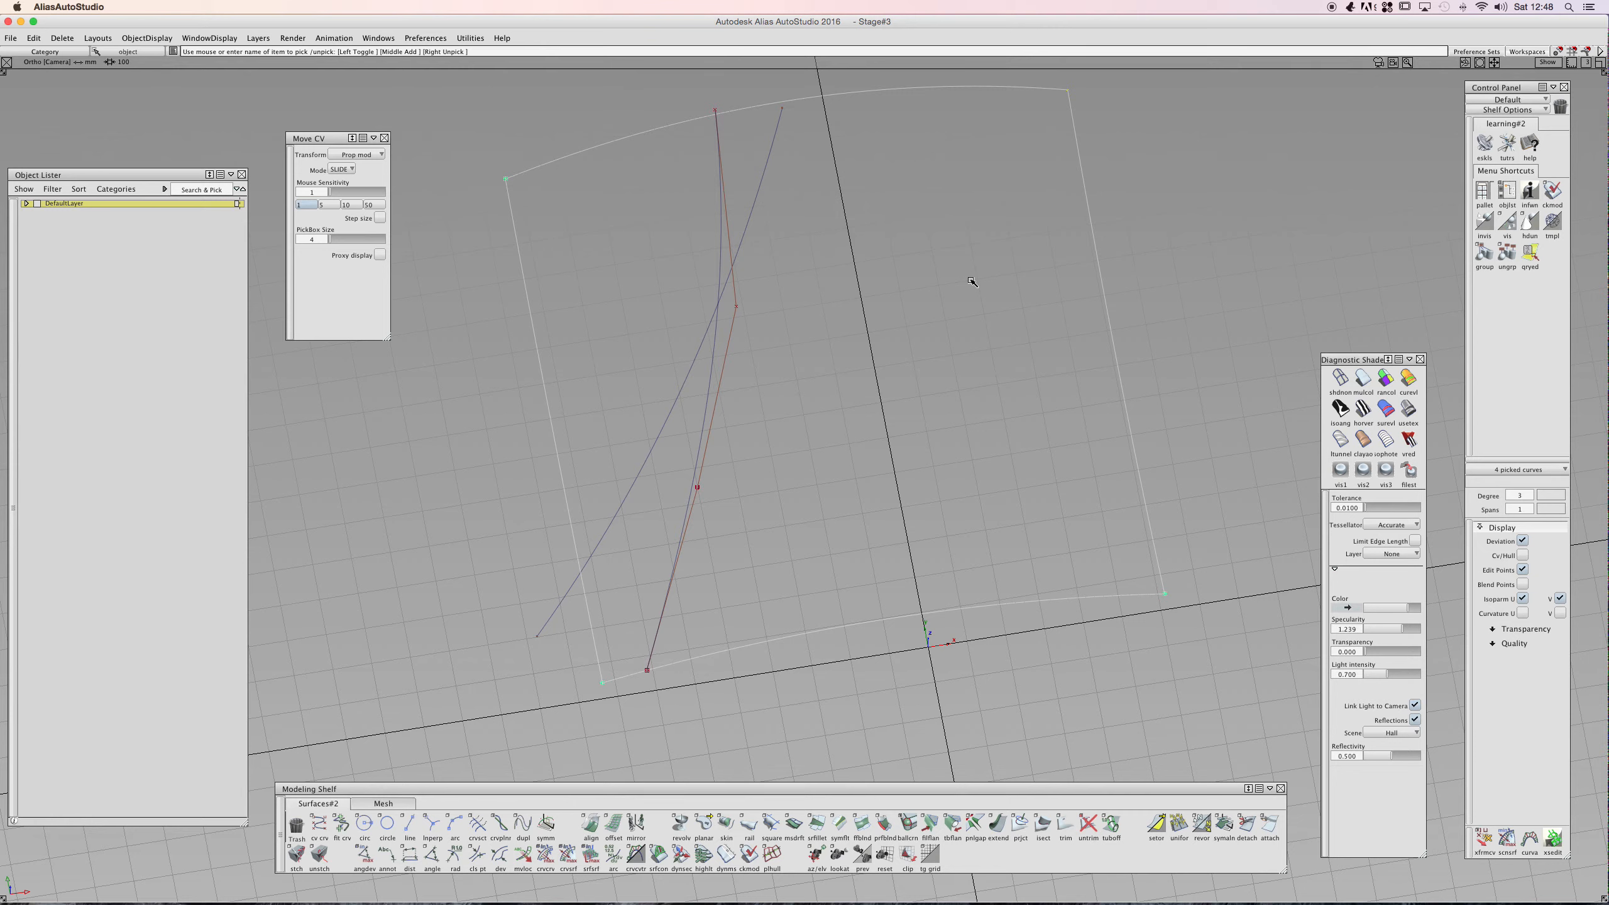
left_click(772, 822)
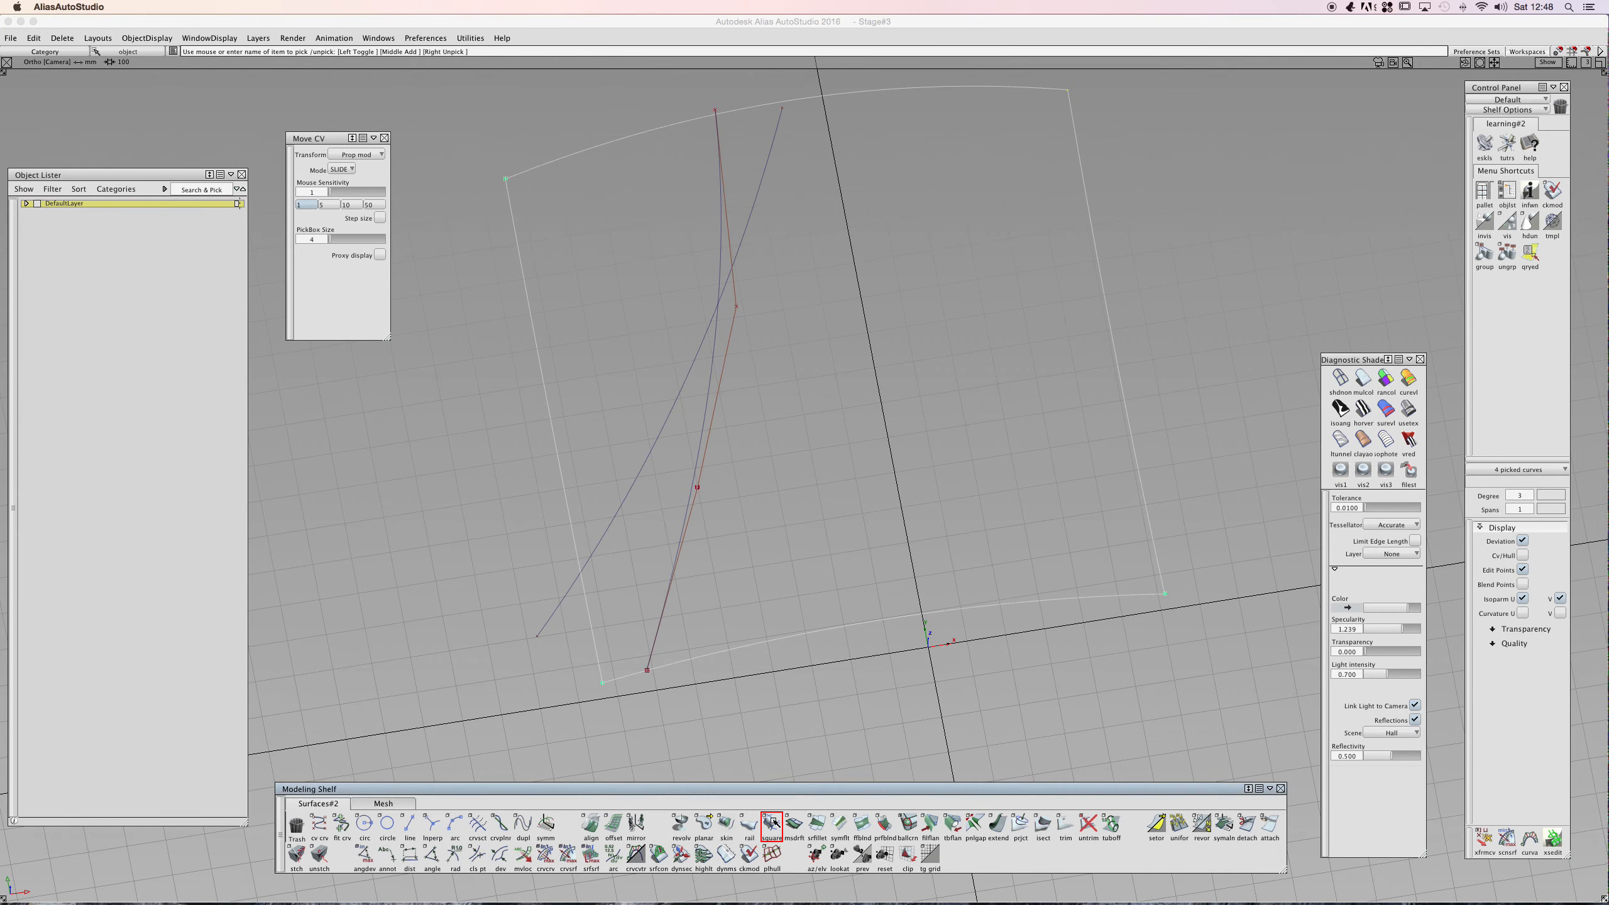
left_click(848, 617)
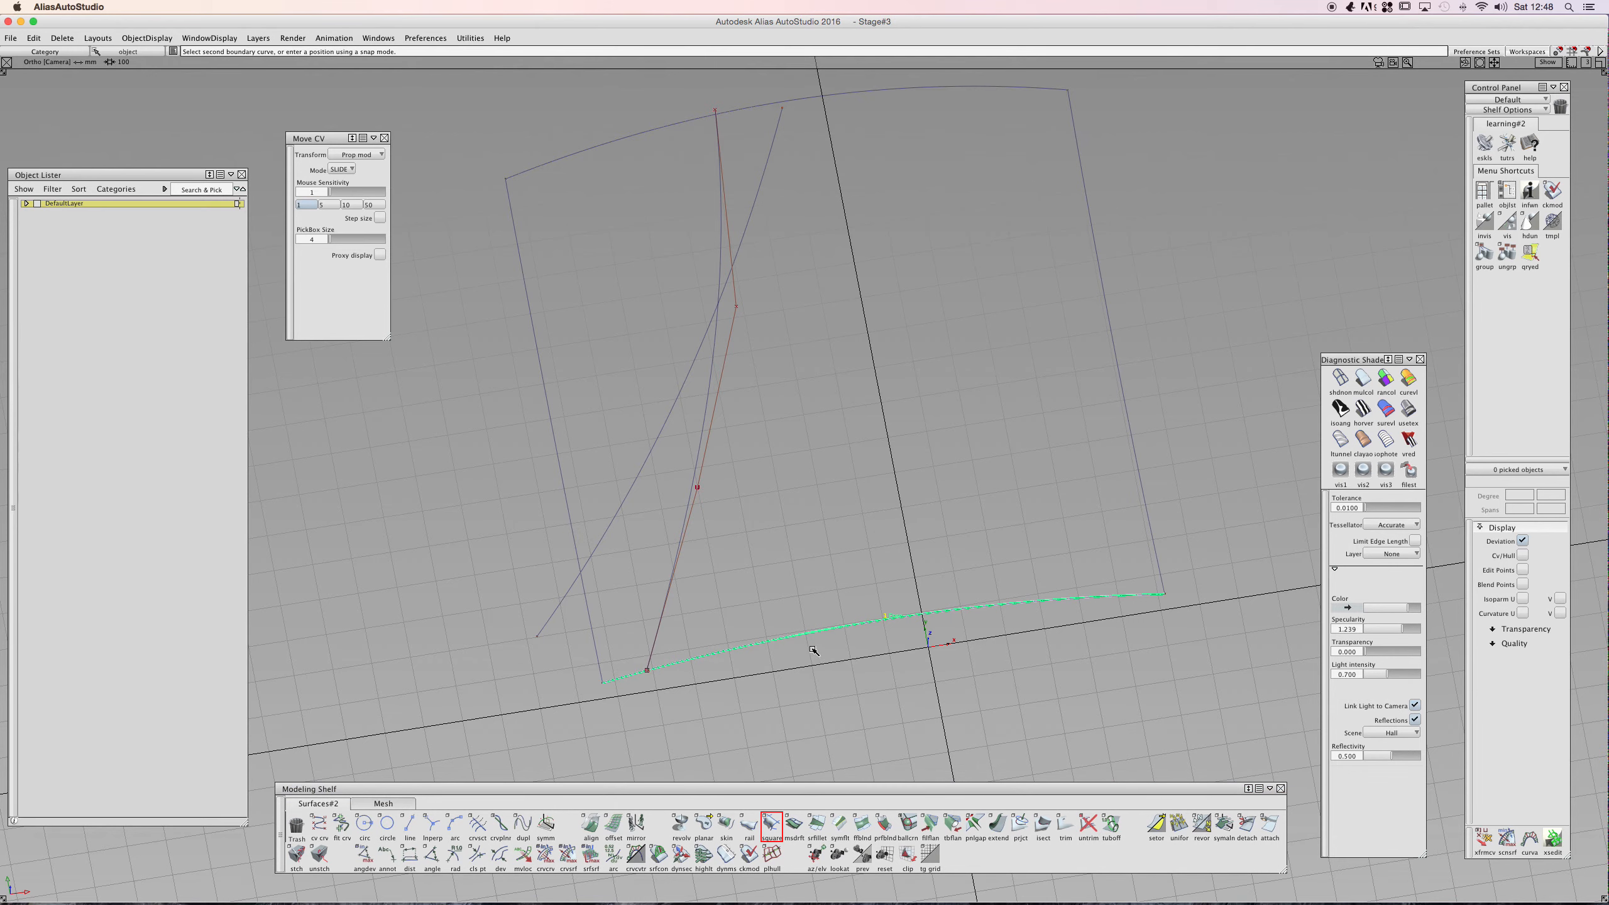
left_click(563, 482)
left_click(571, 167)
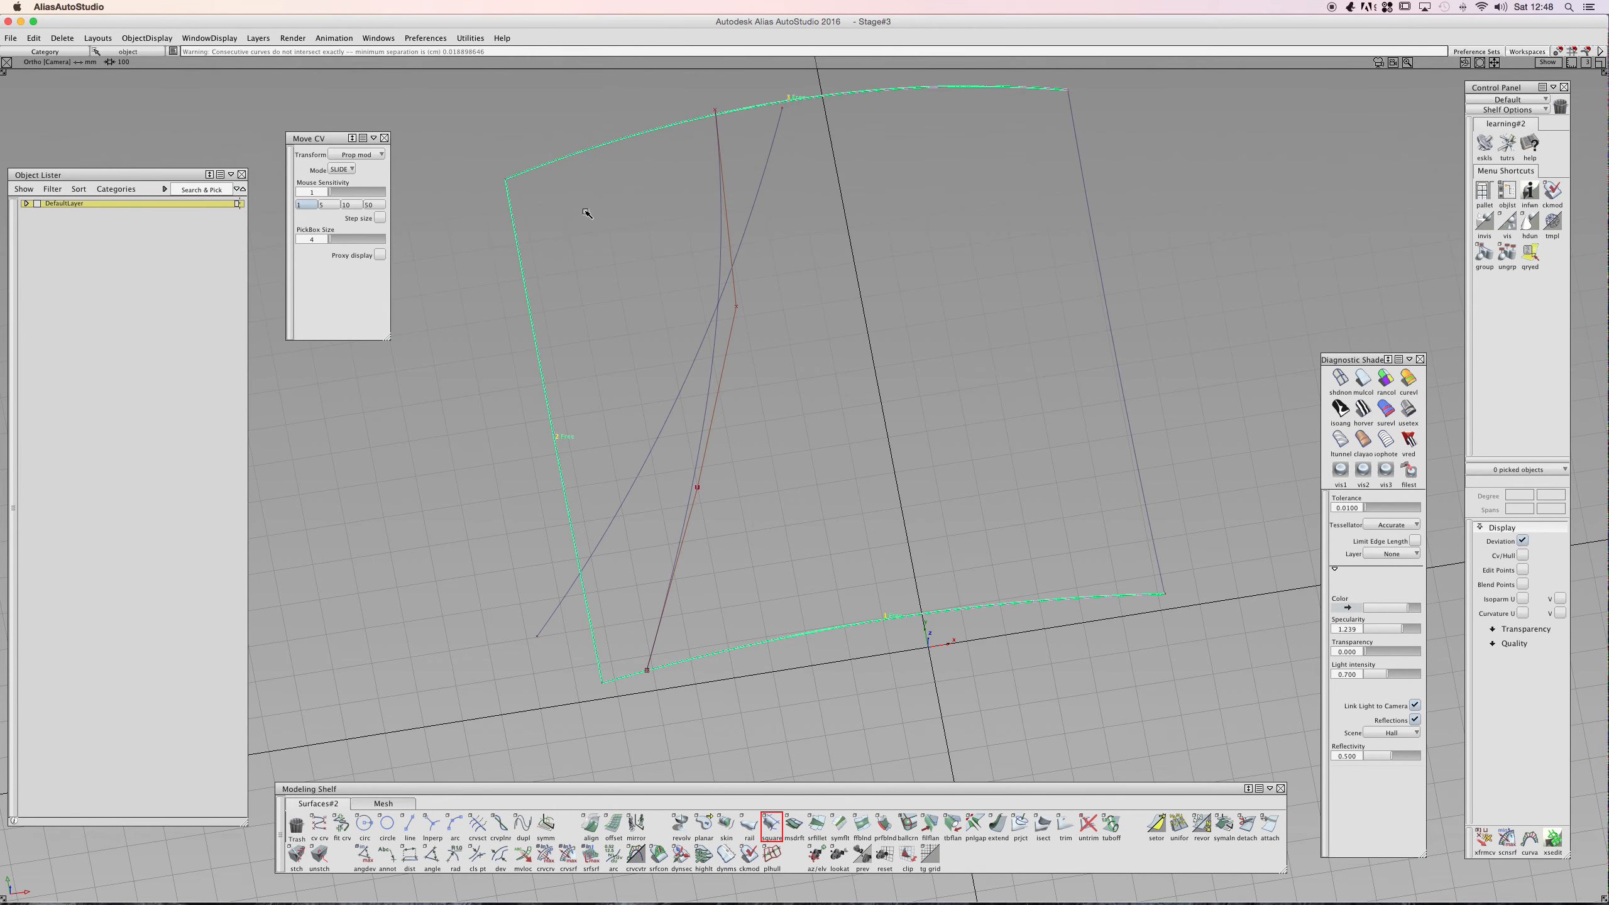
left_click(1119, 380)
key("super+z")
middle_click_drag(741, 492, 807, 538, "alt+shift")
left_click_drag(867, 492, 836, 409, "alt+shift")
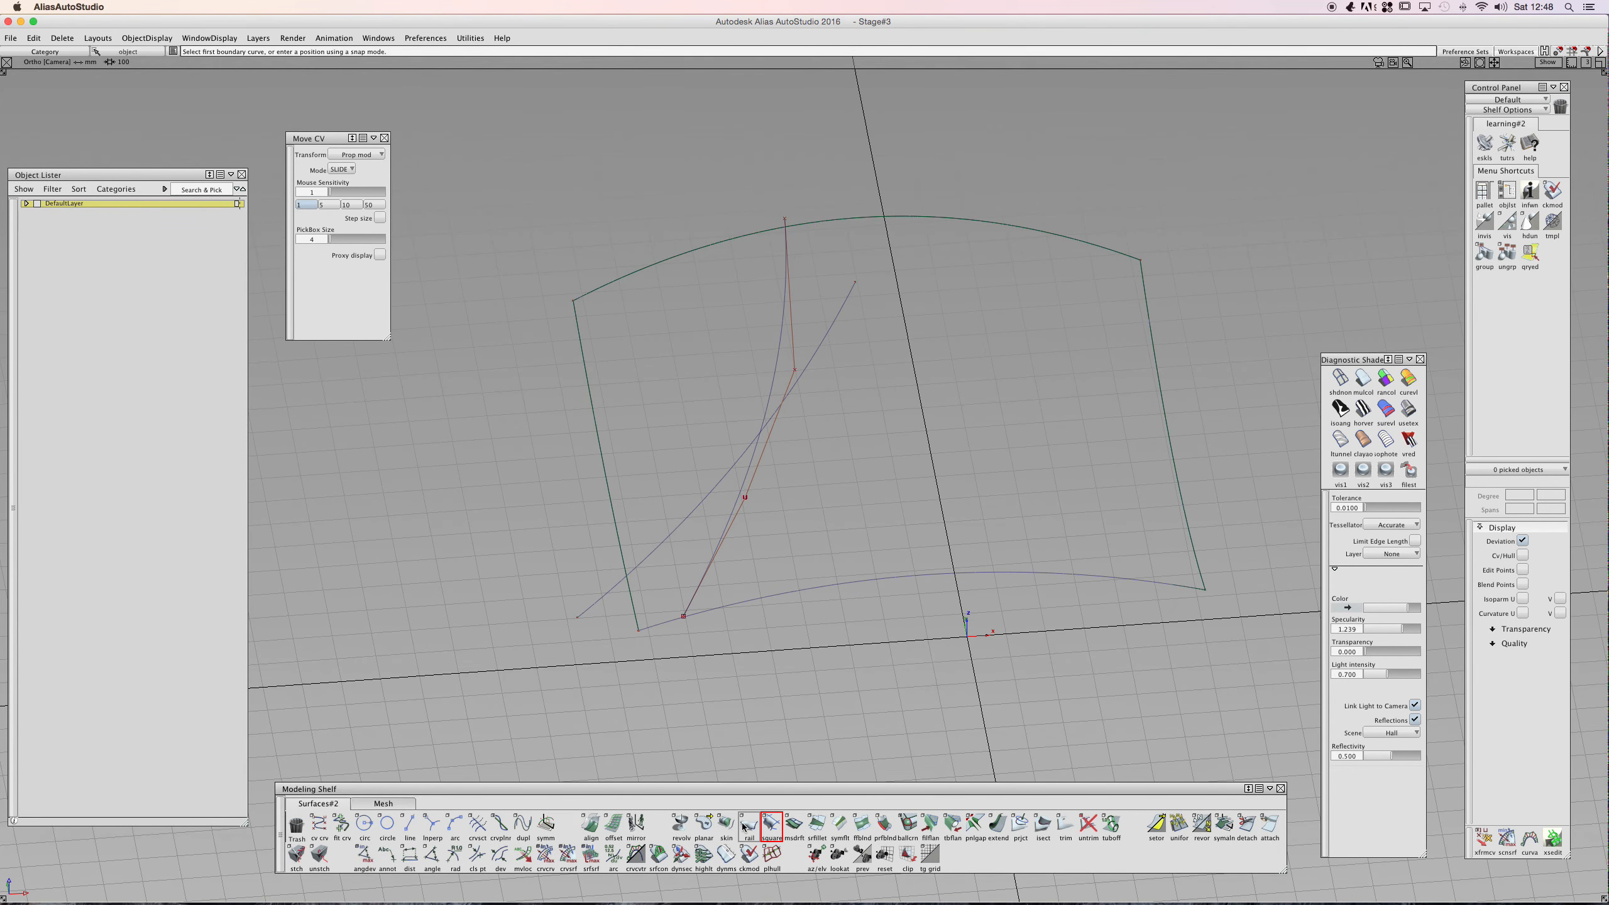
- Project the curve onto the new surface along the Z vector as a curve on surface
double_click(1019, 823)
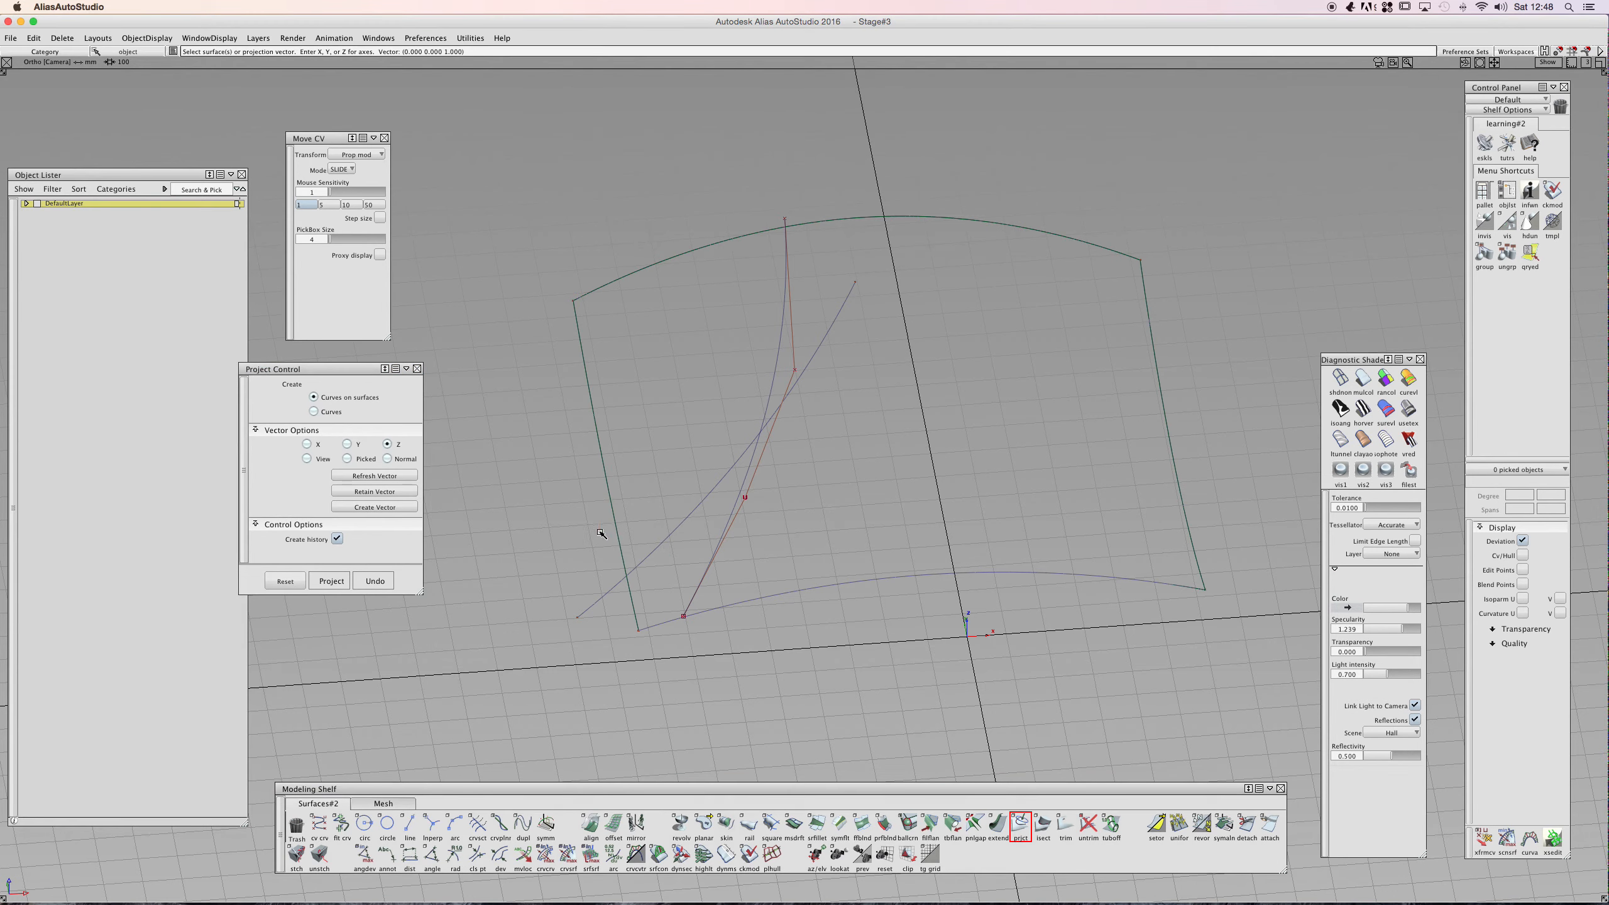
left_click(636, 534)
left_click(653, 538)
key("space")
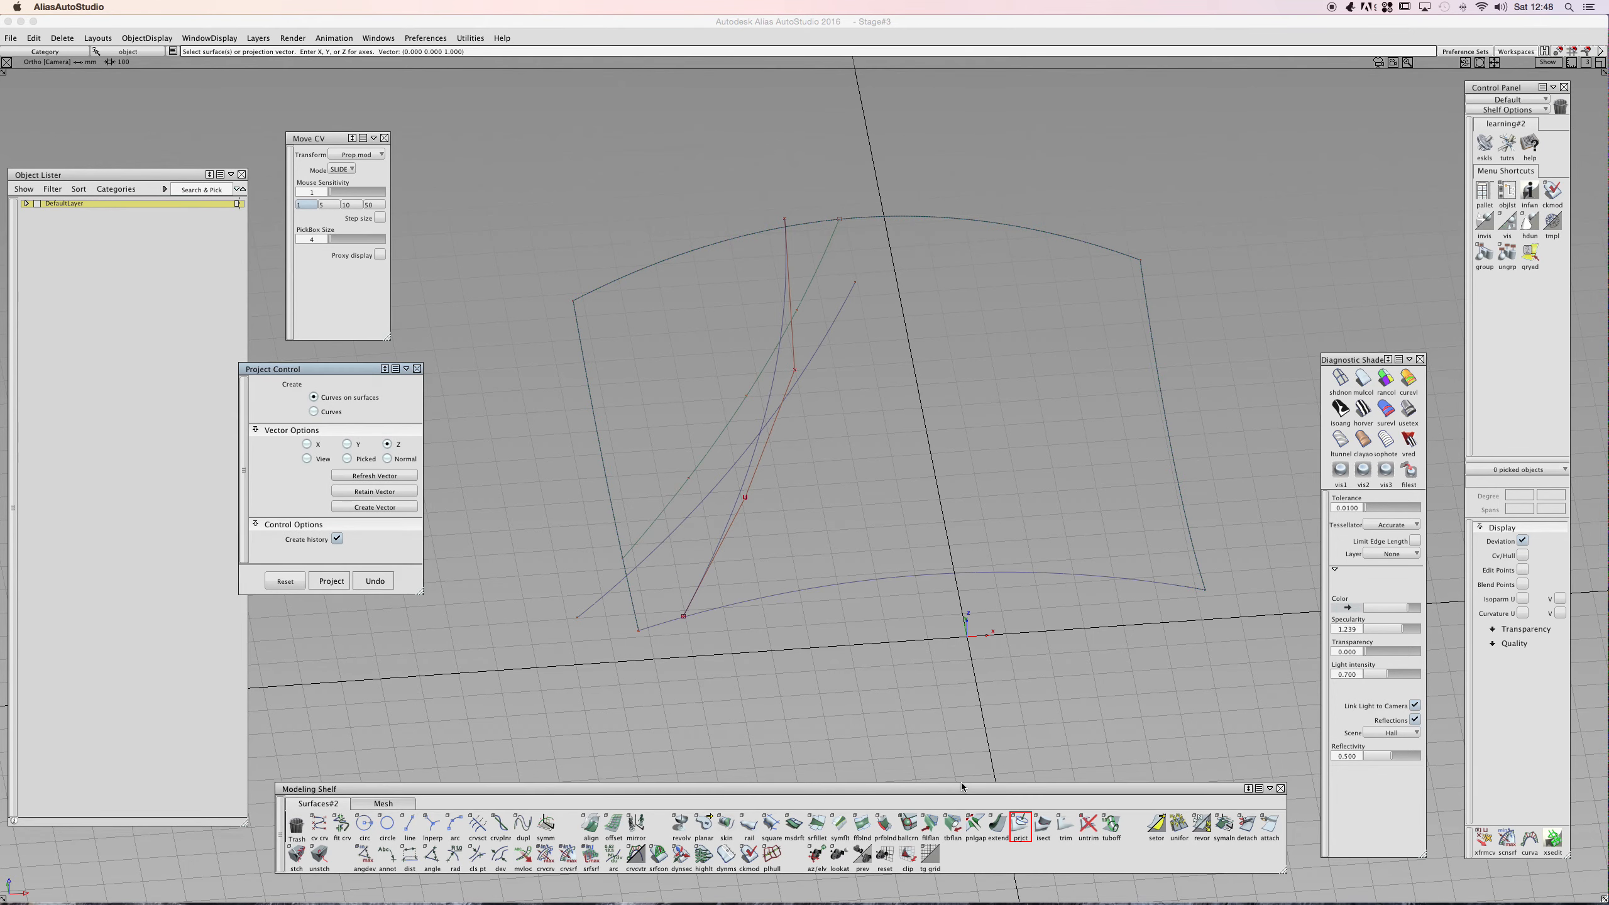
- Trim the surface along the projected curve, discarding the region on the left side
left_click(1065, 824)
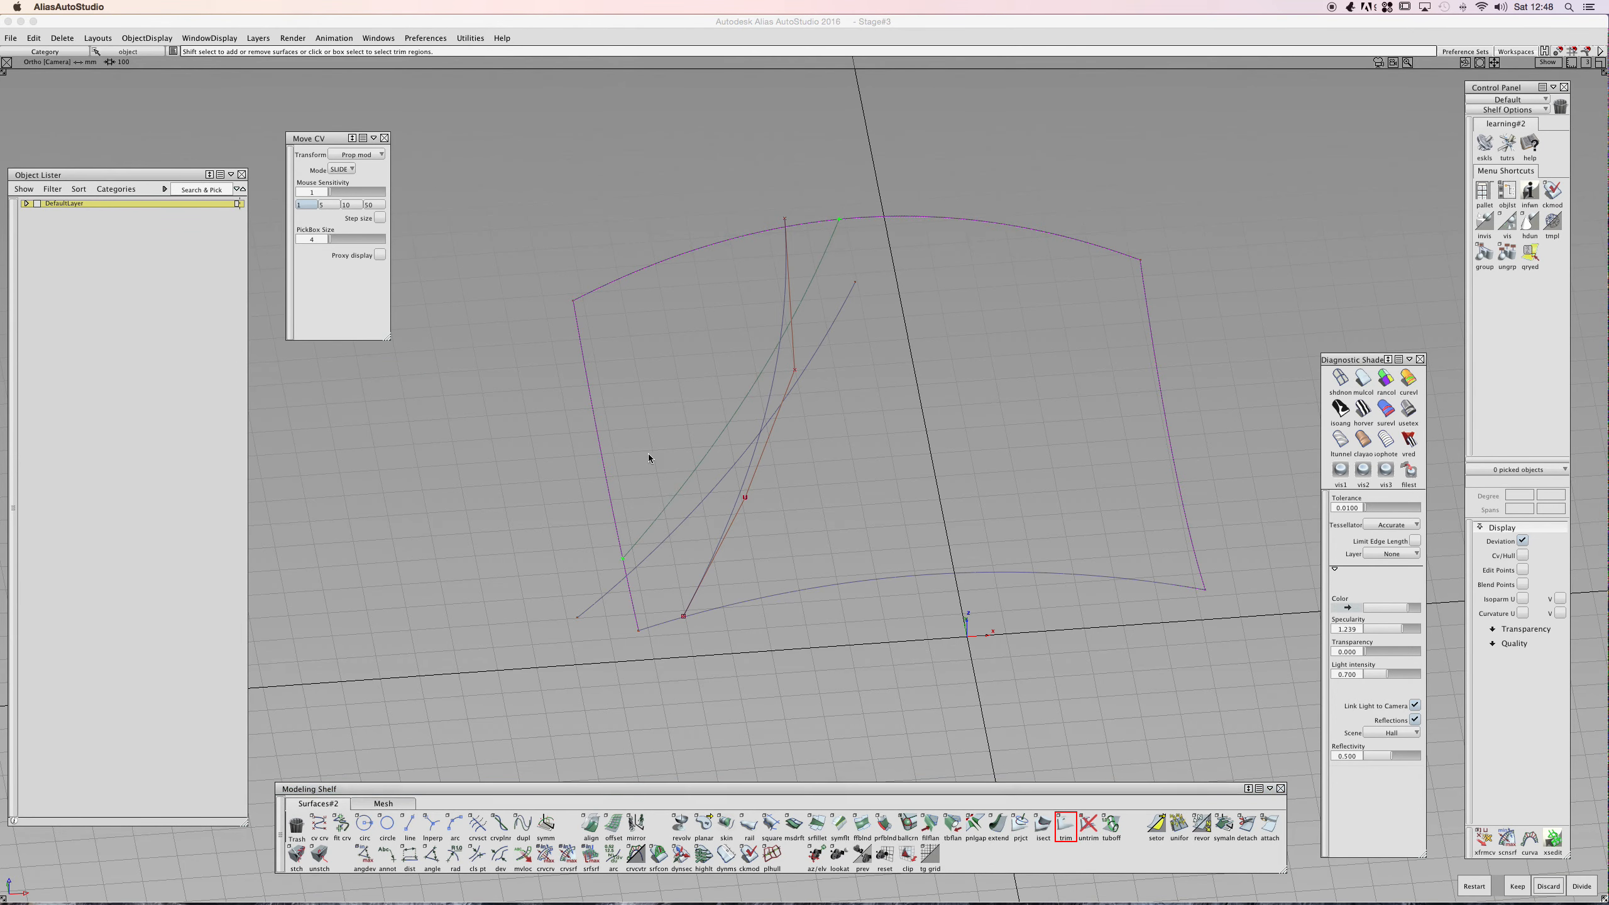
left_click(629, 435)
left_click(1548, 886)
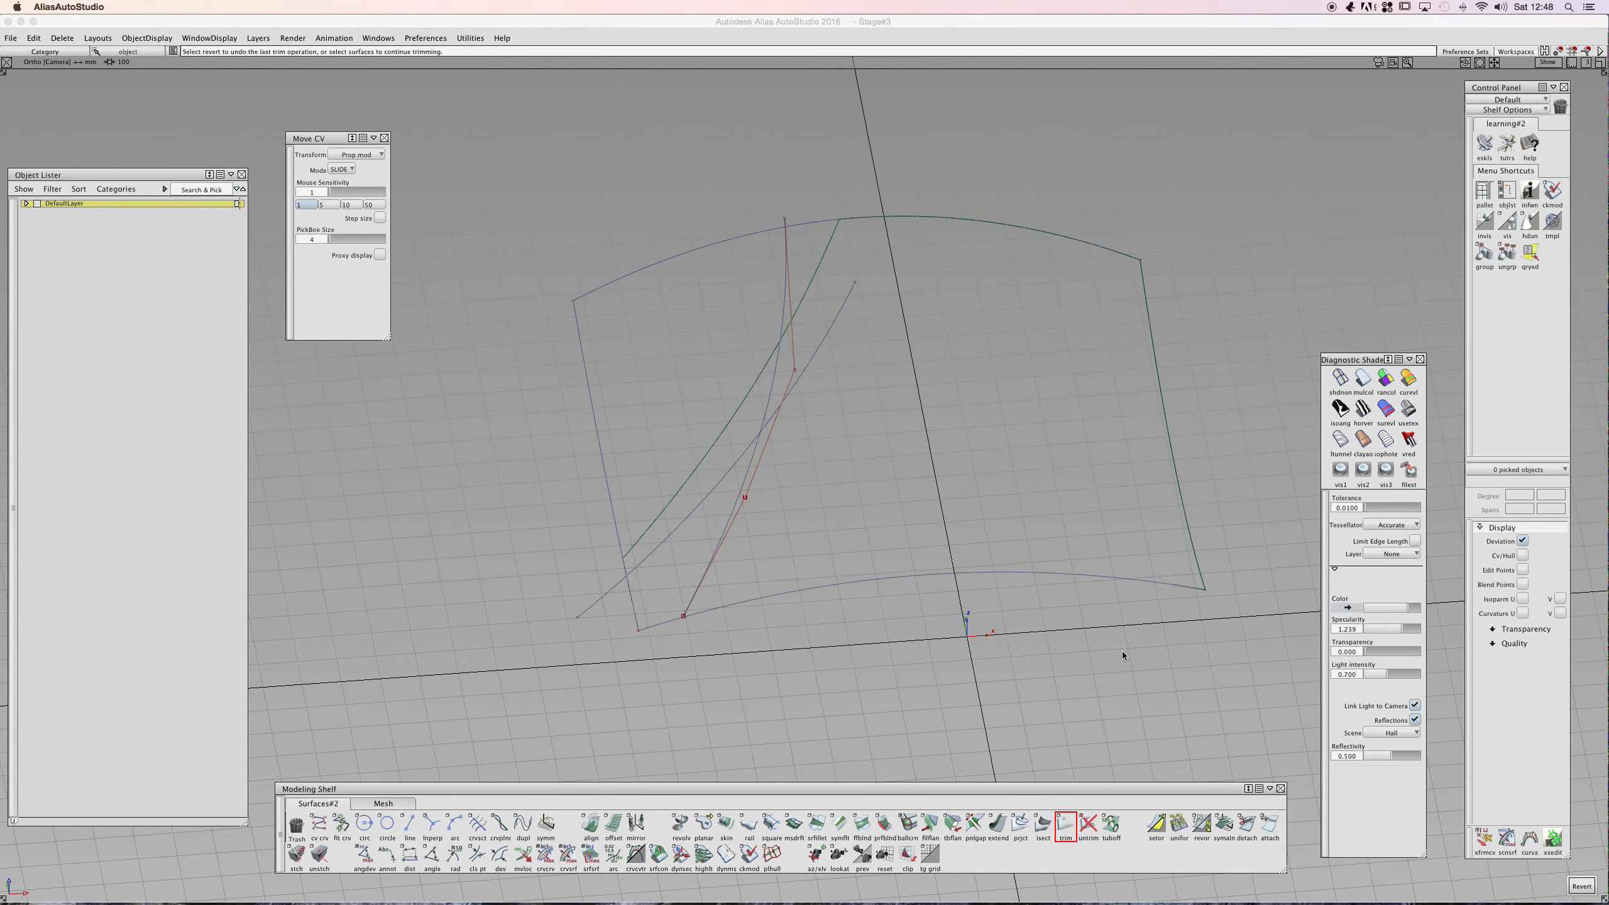
left_click_drag(708, 360, 916, 484, "alt+shift")
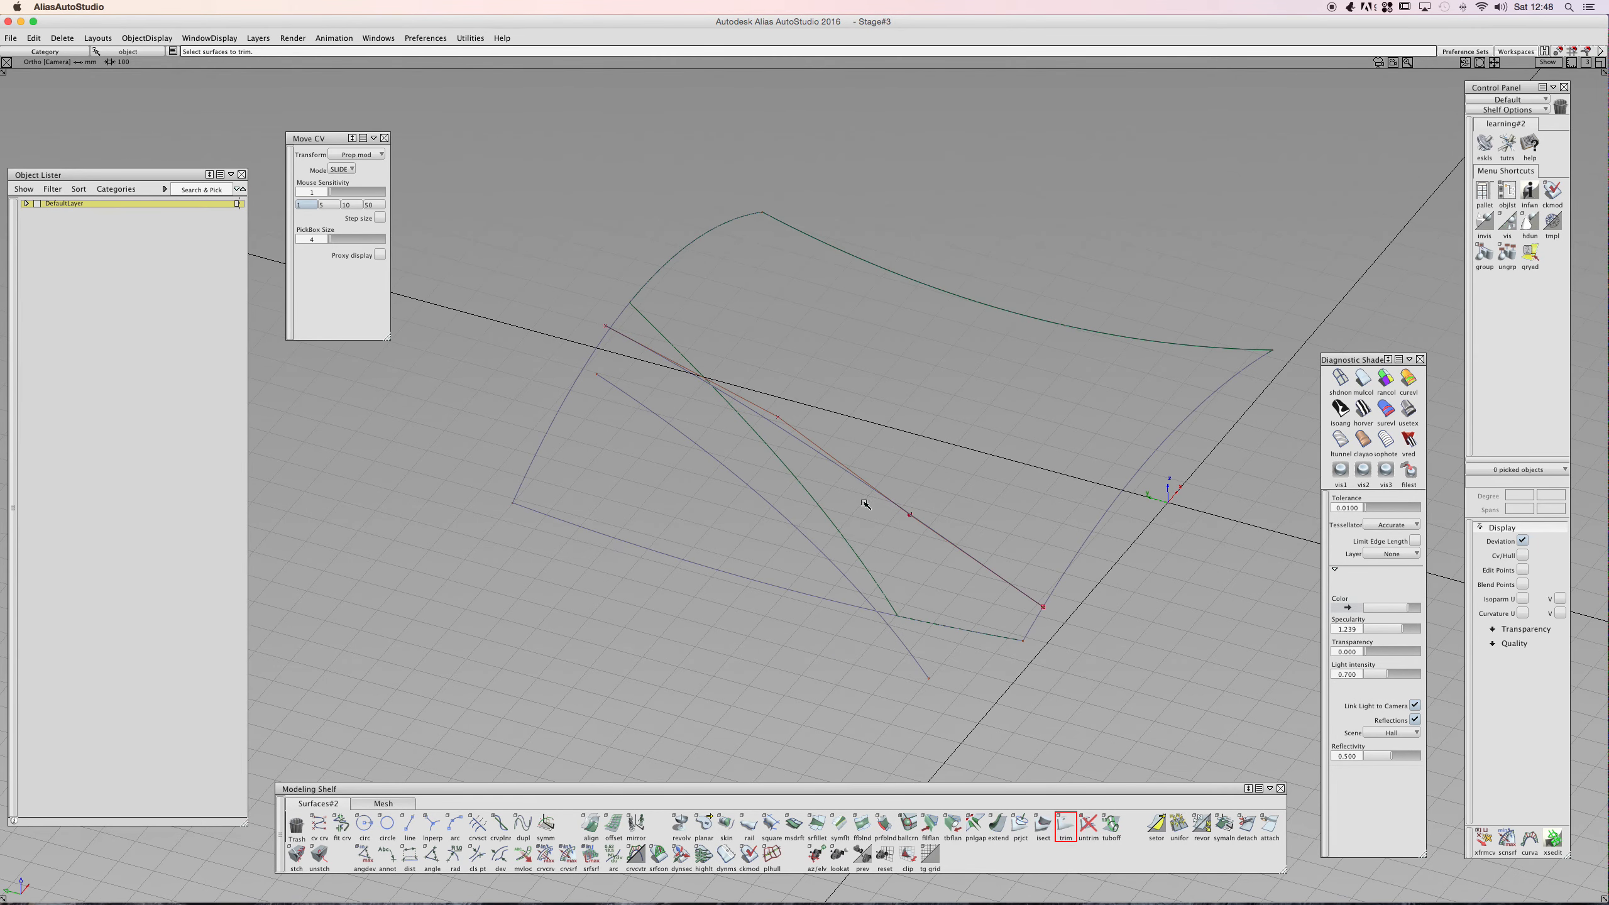
- Duplicate the trim edge of the surface as a curve
left_click(522, 824)
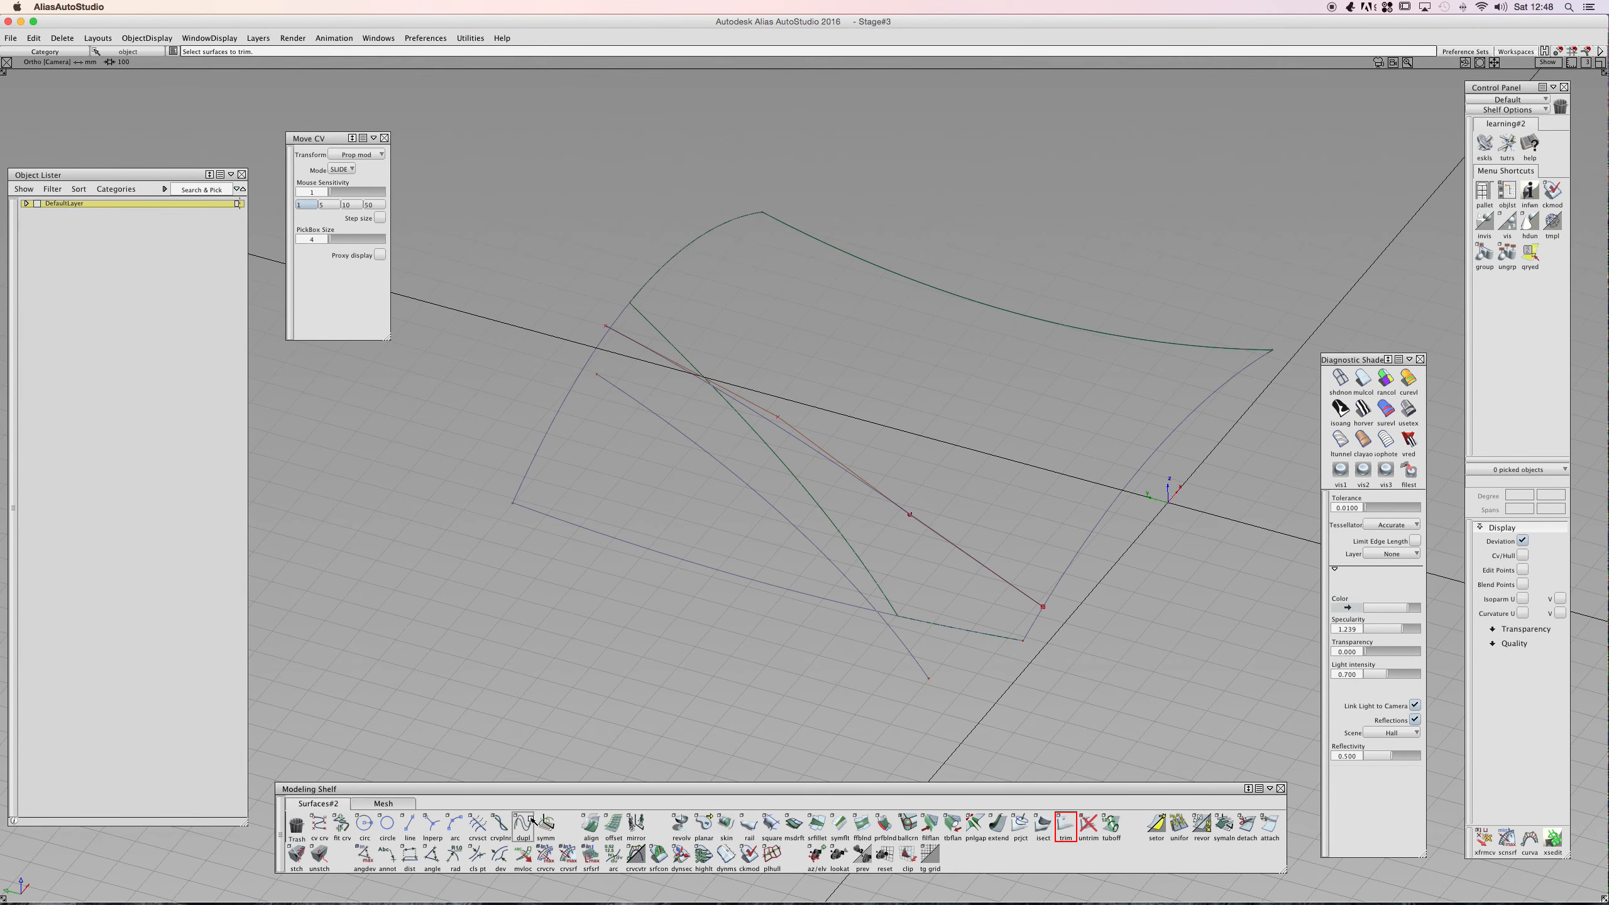
left_click(815, 497)
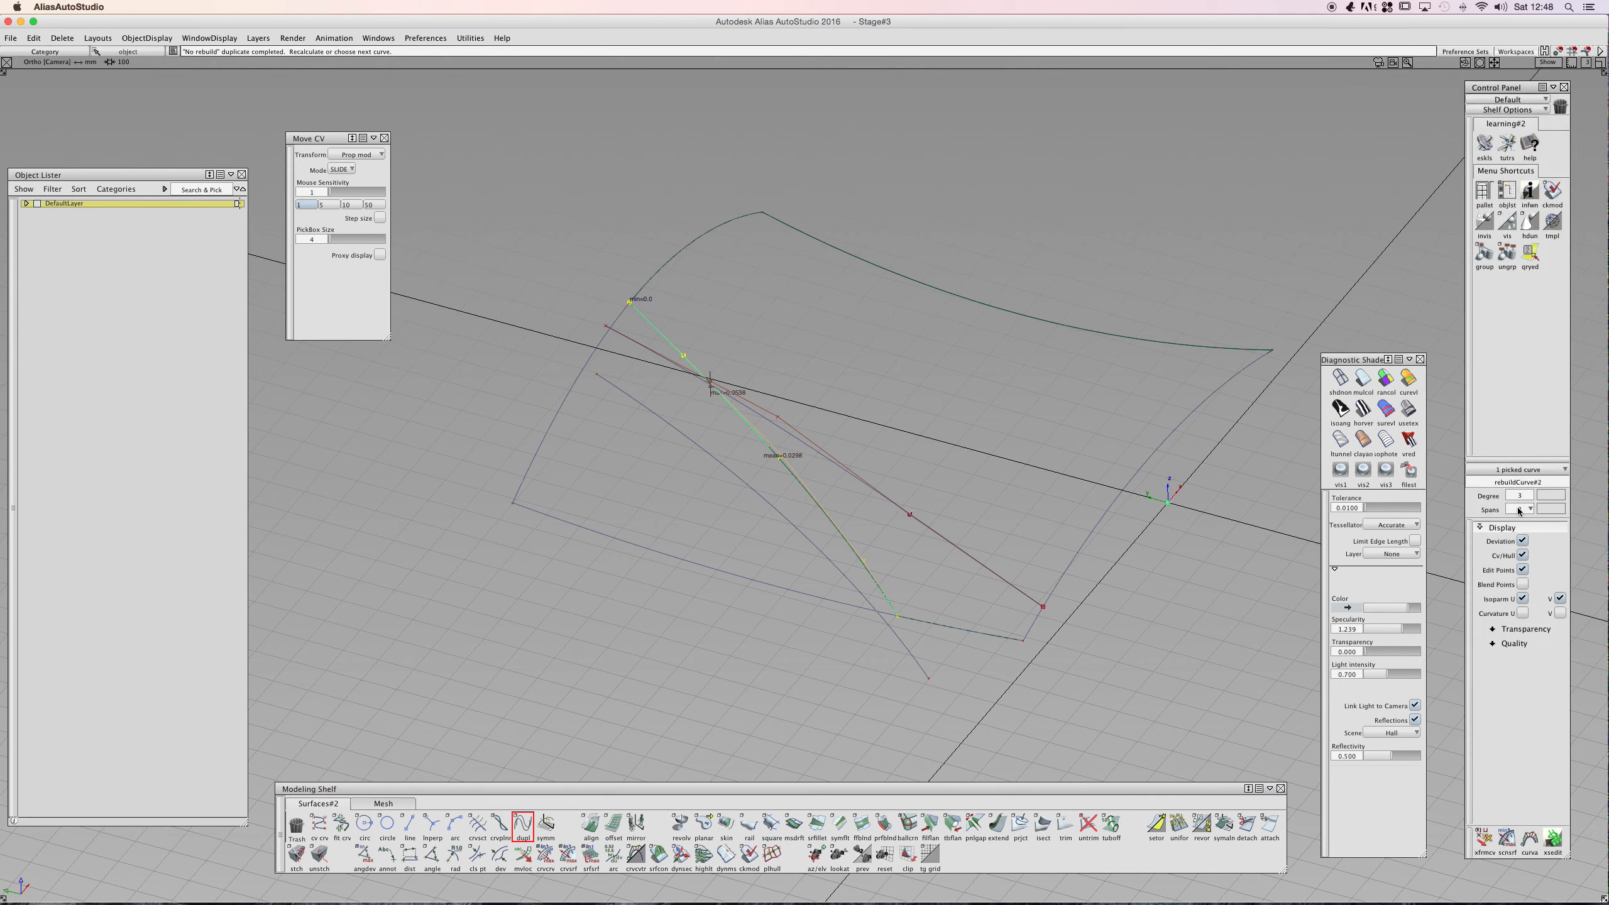
left_click_drag(946, 487, 644, 359, "ctrl+shift")
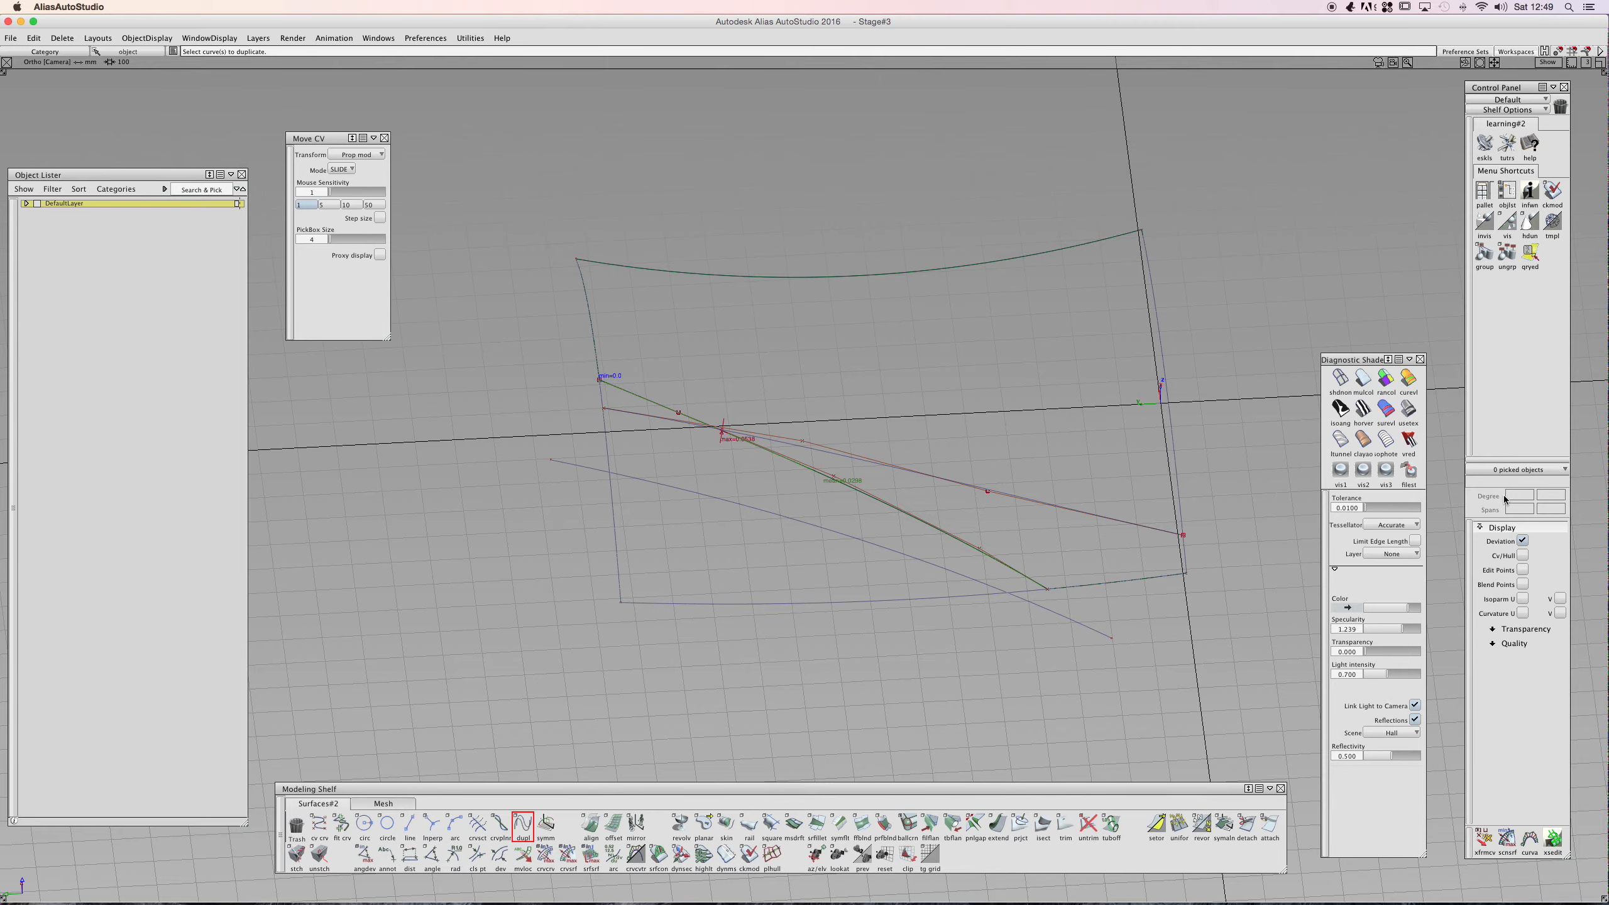
left_click_drag(975, 520, 1160, 499, "alt+shift")
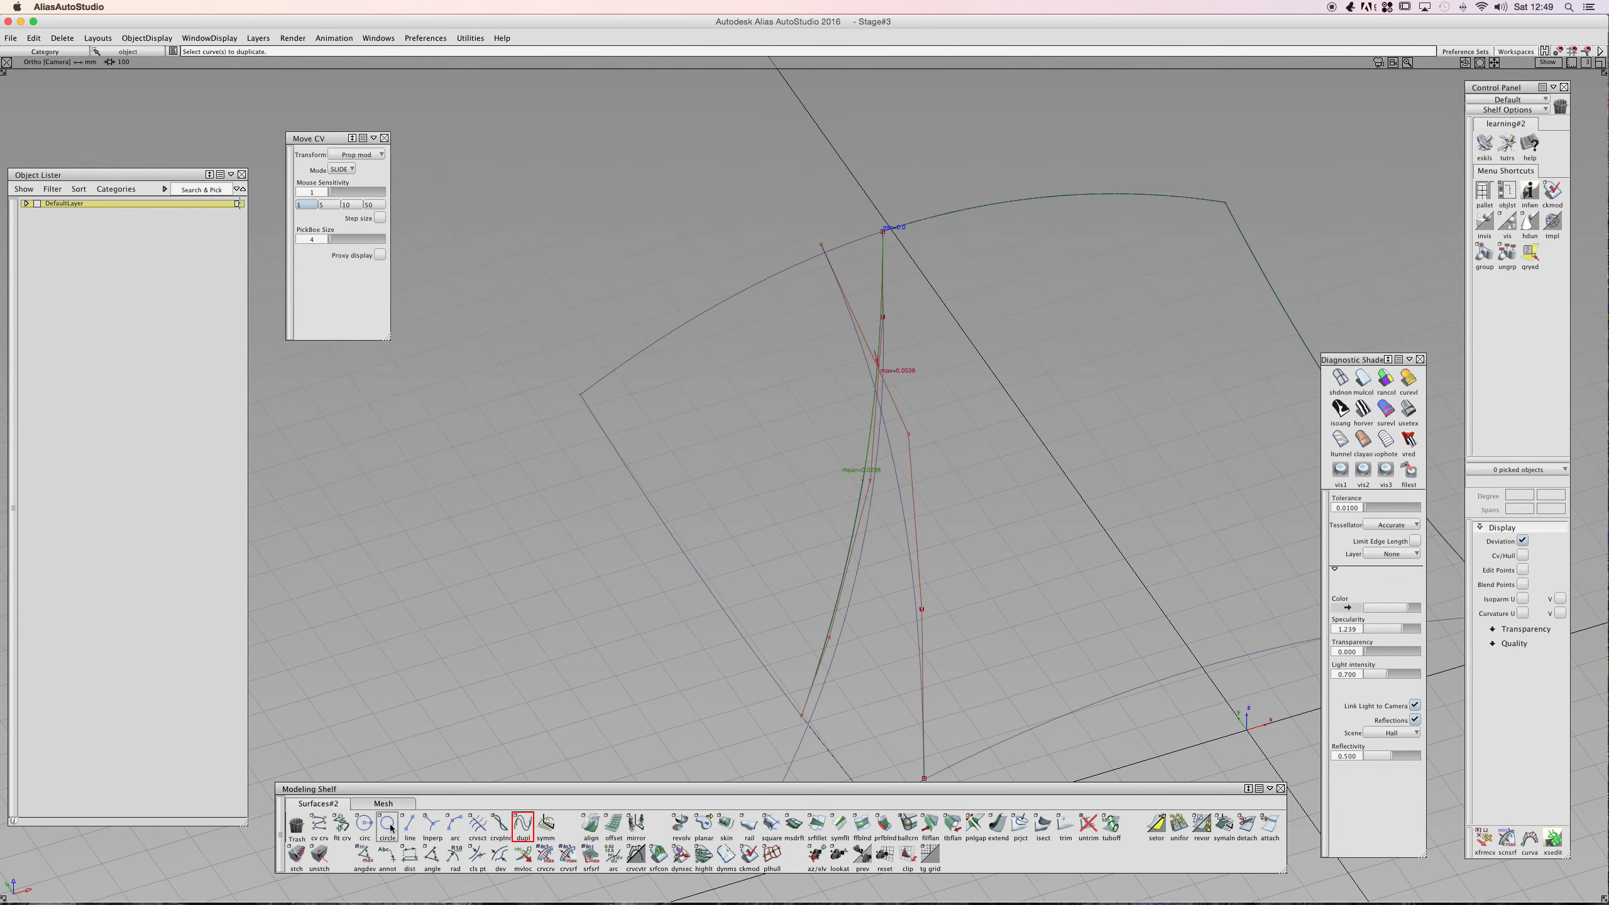
- Fit a degree 2, 1-span curve to the duplicated trim-edge curve
left_click(342, 825)
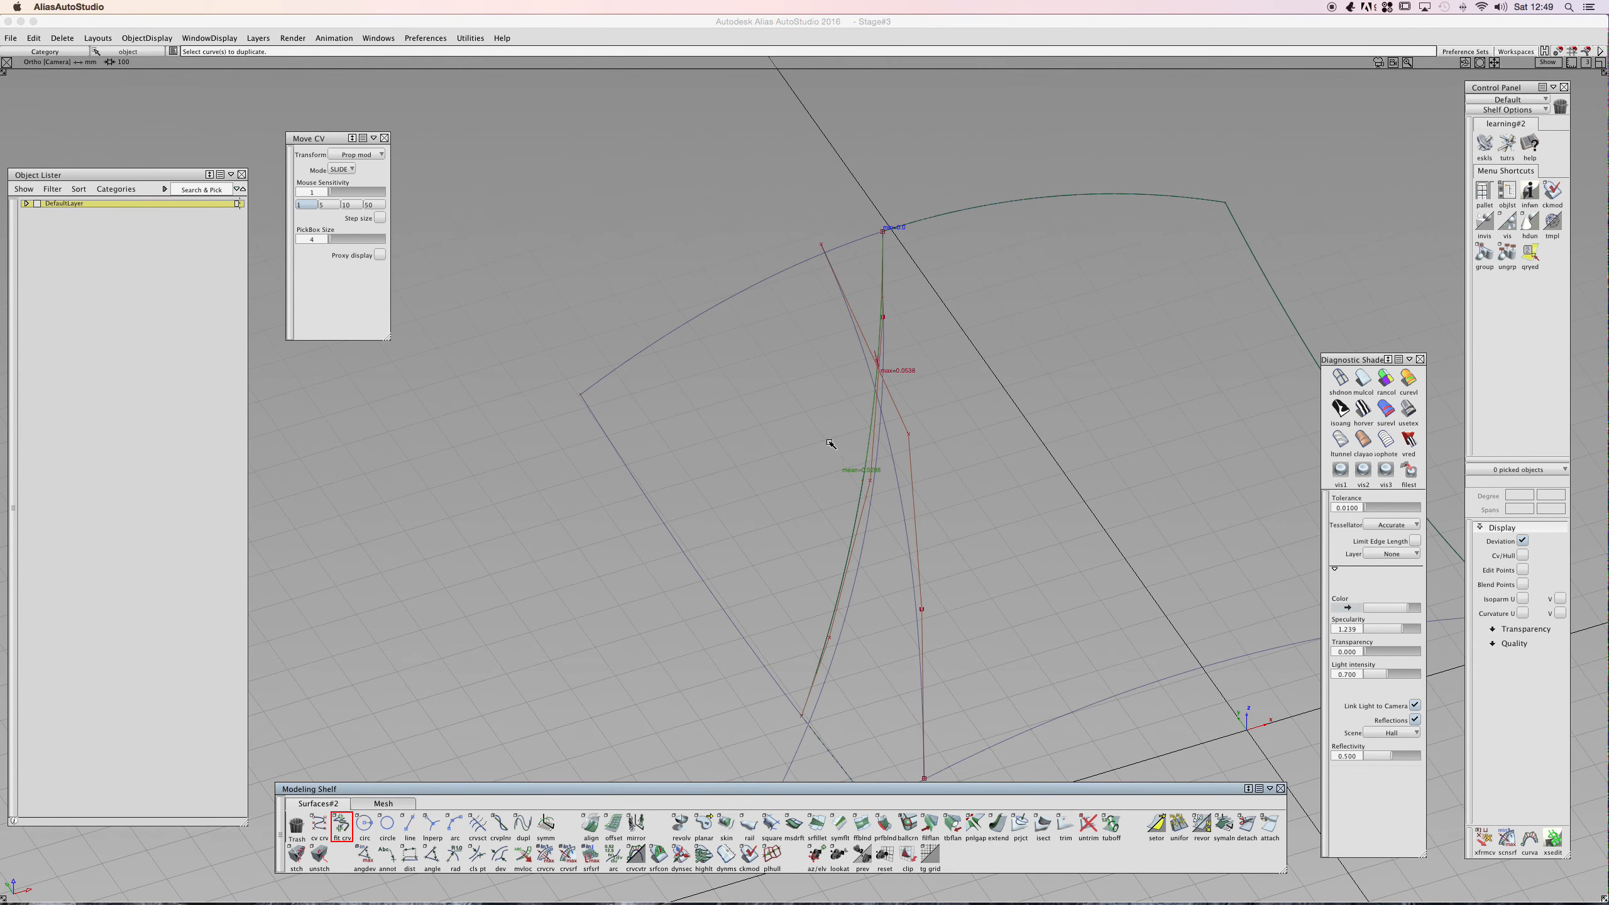
left_click(895, 296)
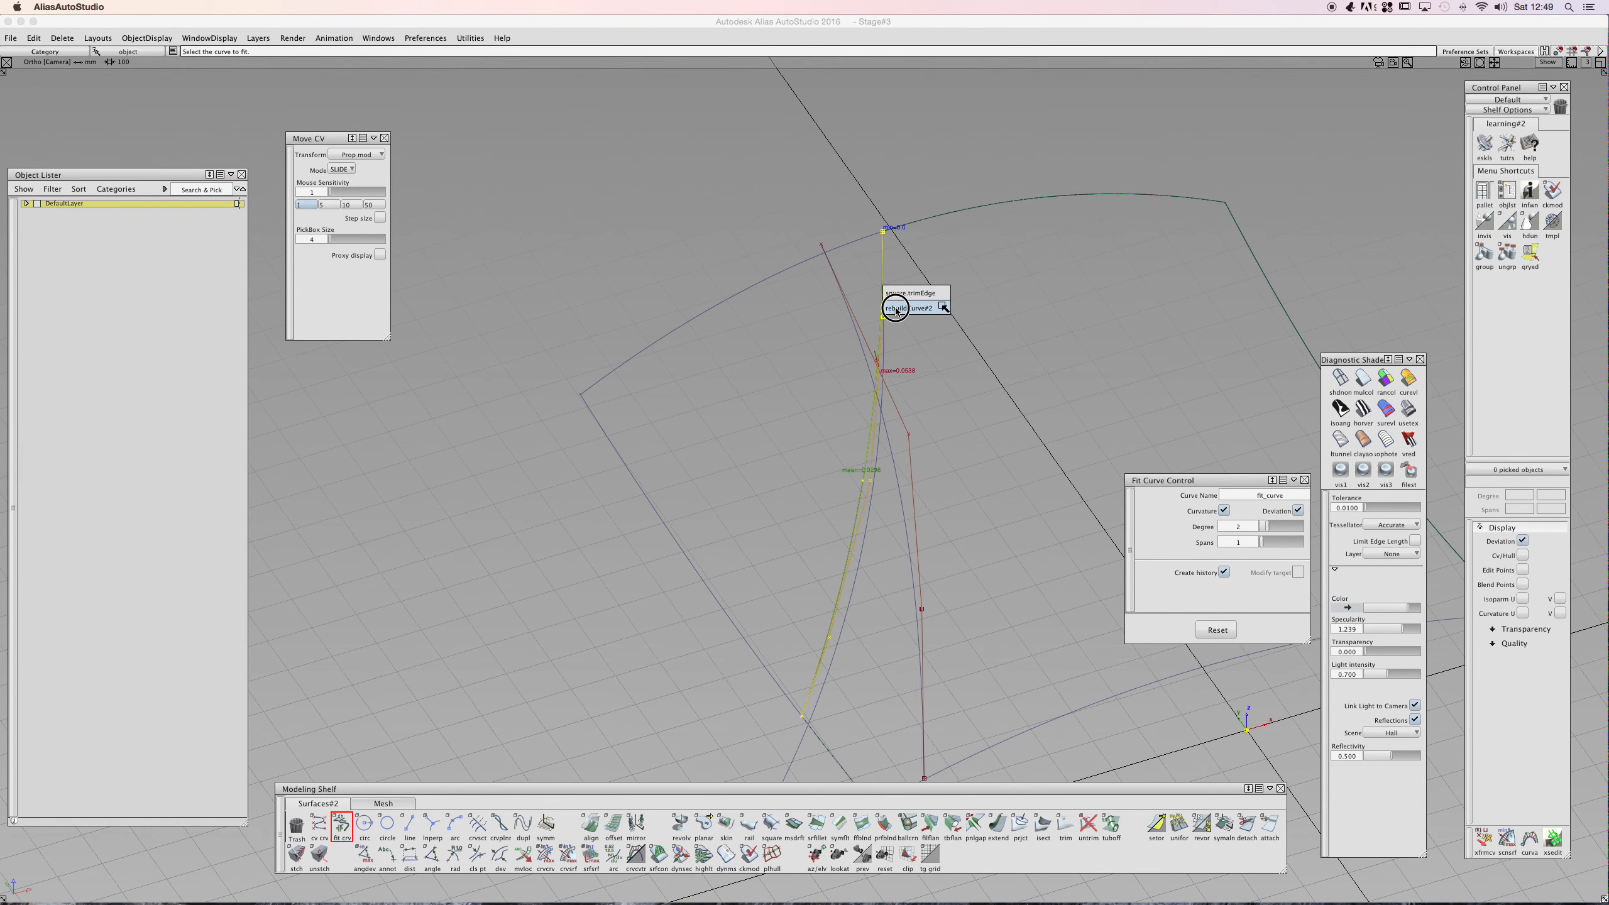
left_click(896, 297)
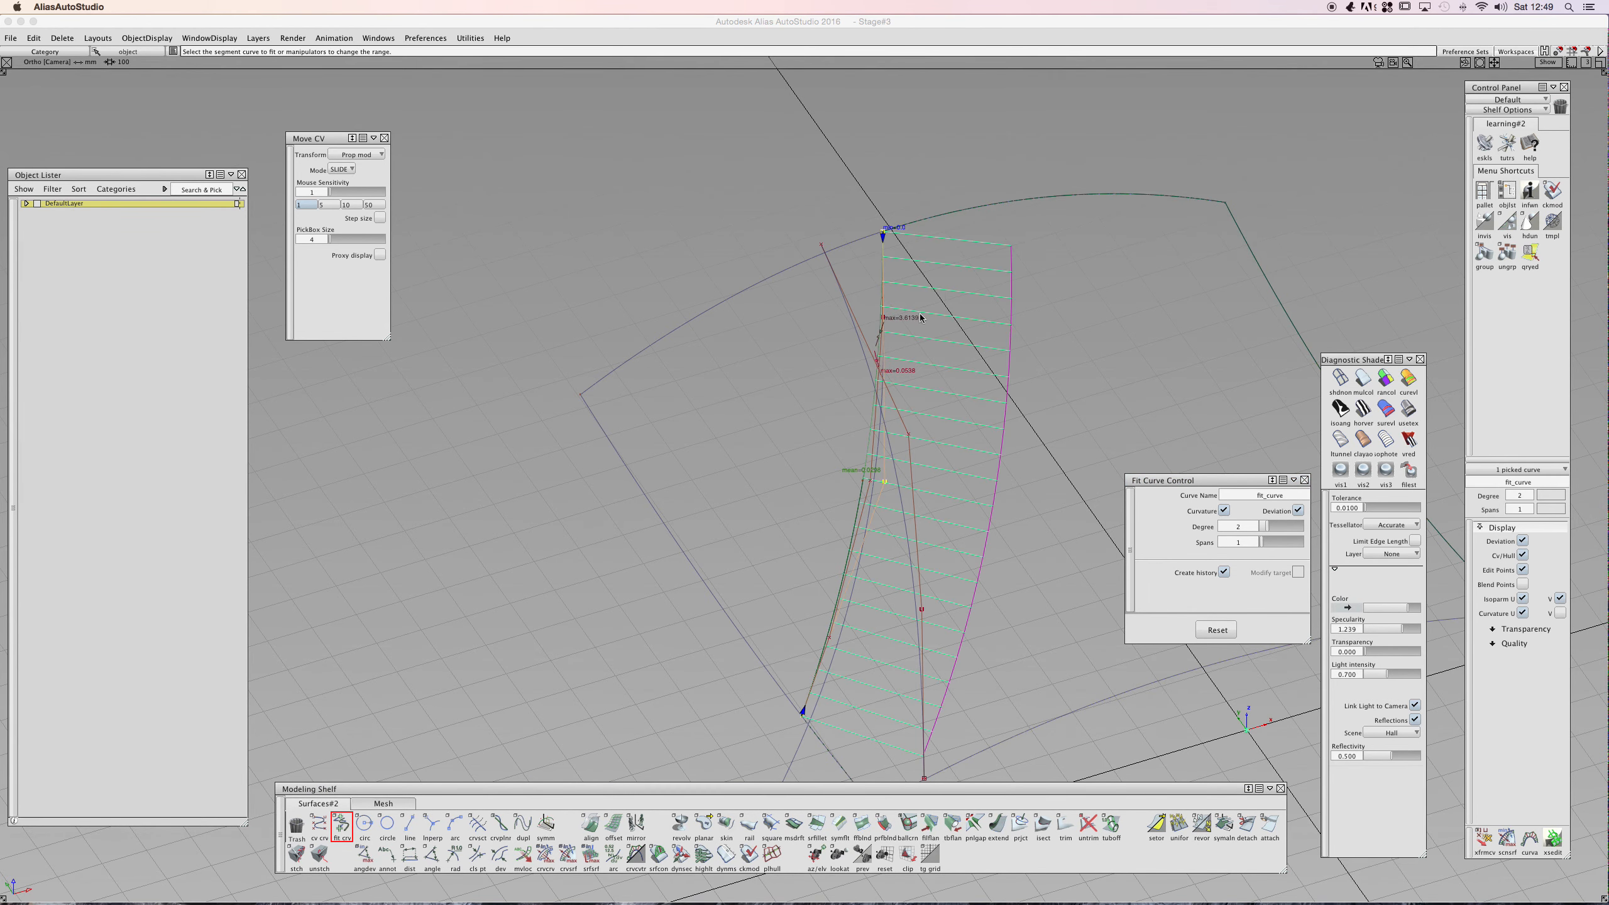
left_click_drag(1014, 400, 1027, 464, "alt+shift")
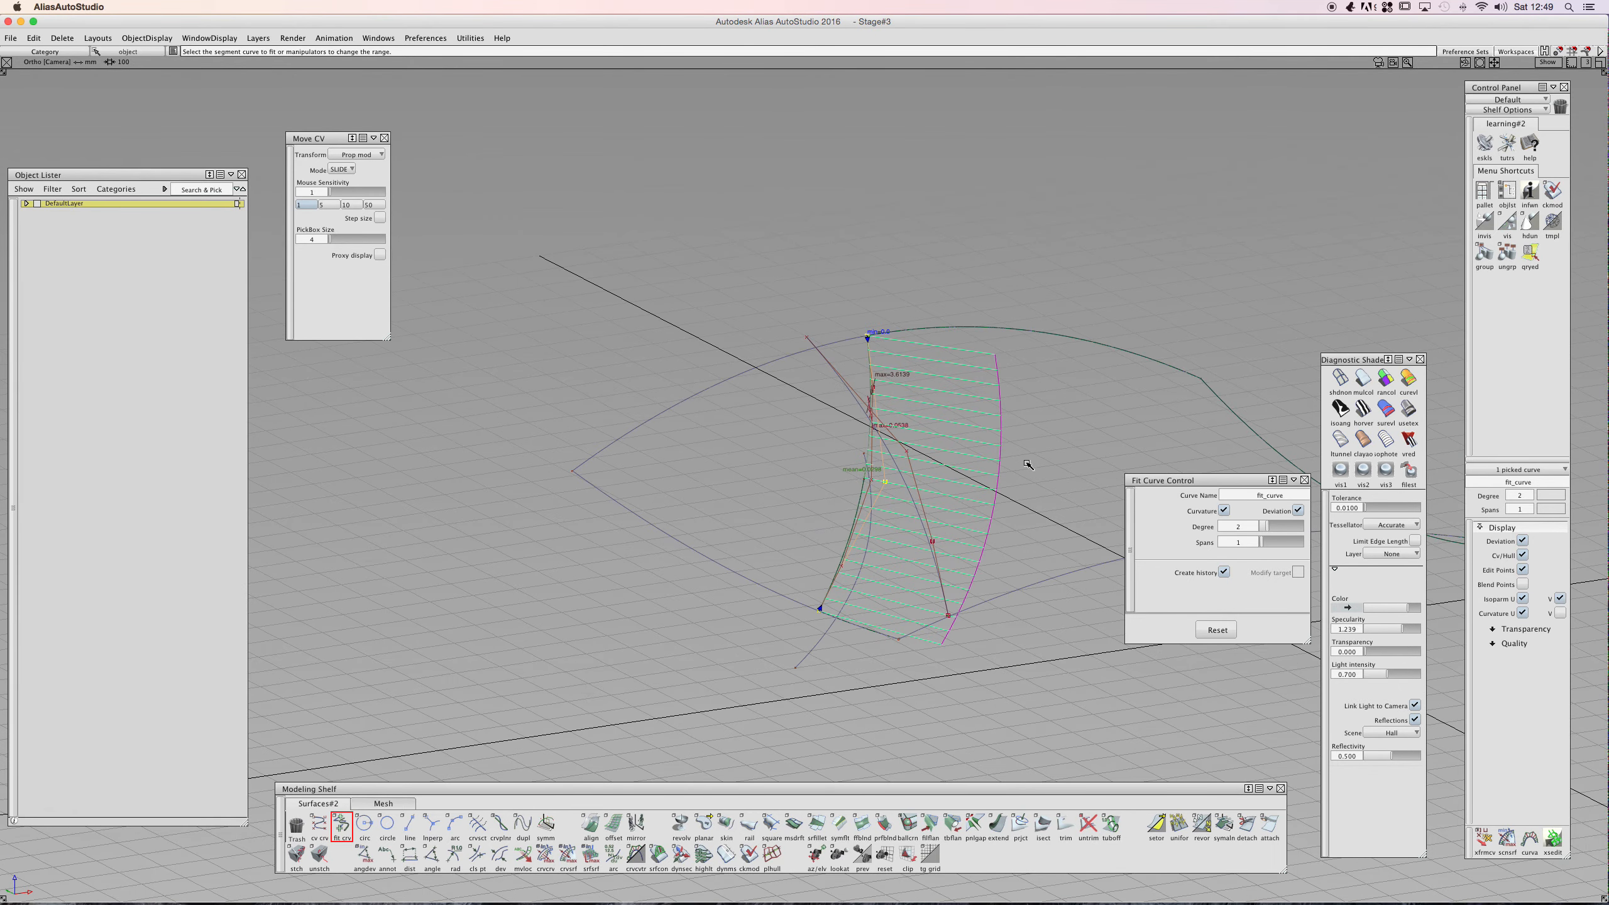
left_click(1303, 480)
- Deselect everything and switch the surfaces to shaded display
left_click_drag(1038, 478, 1039, 426, "ctrl+shift")
left_click_drag(850, 461, 847, 487, "ctrl+shift")
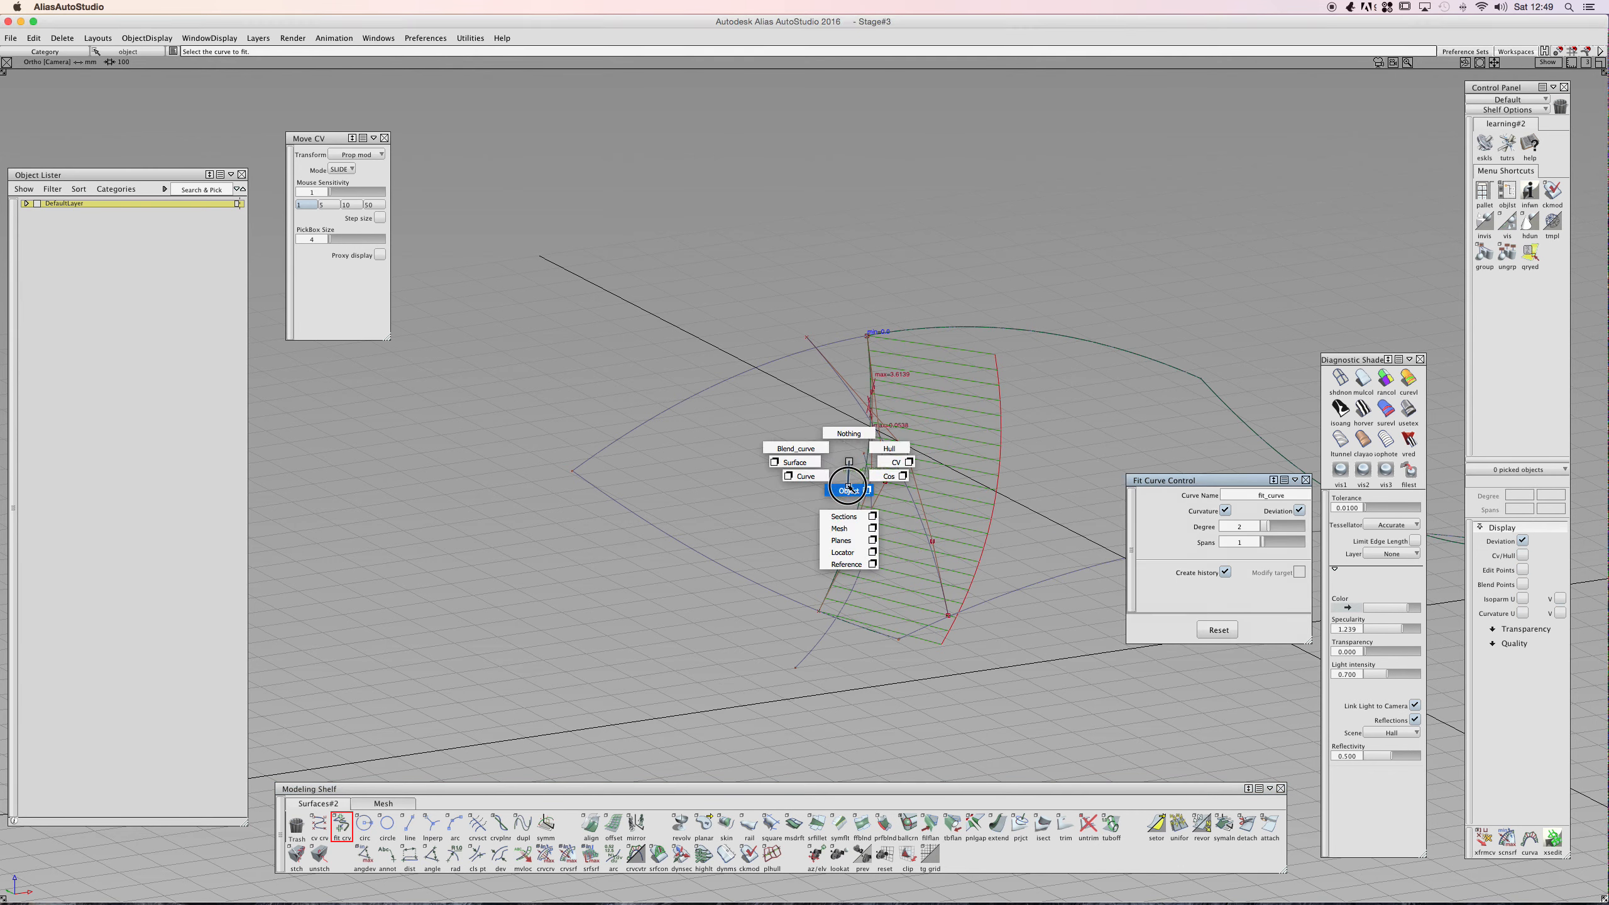
mouse_move(848, 488)
left_mouse_down("ctrl+shift")
mouse_move(795, 462)
mouse_move(849, 464)
left_mouse_up("ctrl+shift")
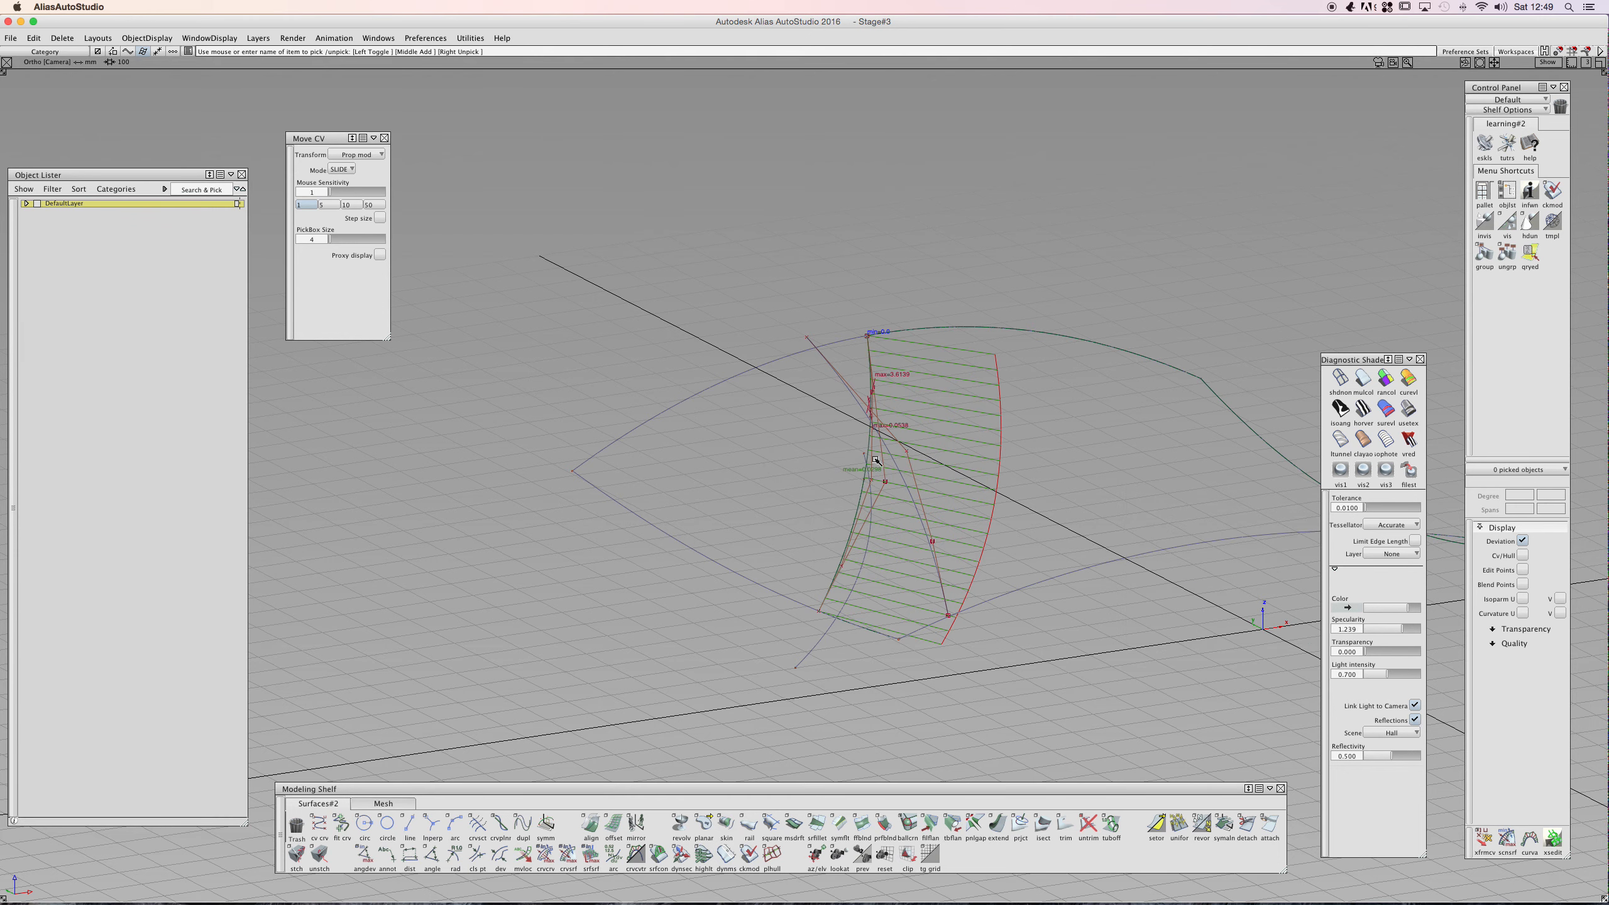
left_click(1362, 380)
left_click_drag(912, 485, 868, 490, "ctrl+shift")
mouse_move(963, 464)
left_mouse_down("alt+shift")
mouse_move(911, 478)
mouse_move(974, 636)
mouse_move(1114, 597)
mouse_move(1148, 608)
mouse_move(1038, 409)
mouse_move(874, 466)
mouse_move(1070, 601)
mouse_move(980, 305)
mouse_move(797, 334)
mouse_move(1084, 331)
mouse_move(1077, 399)
mouse_move(981, 550)
left_mouse_up("alt+shift")
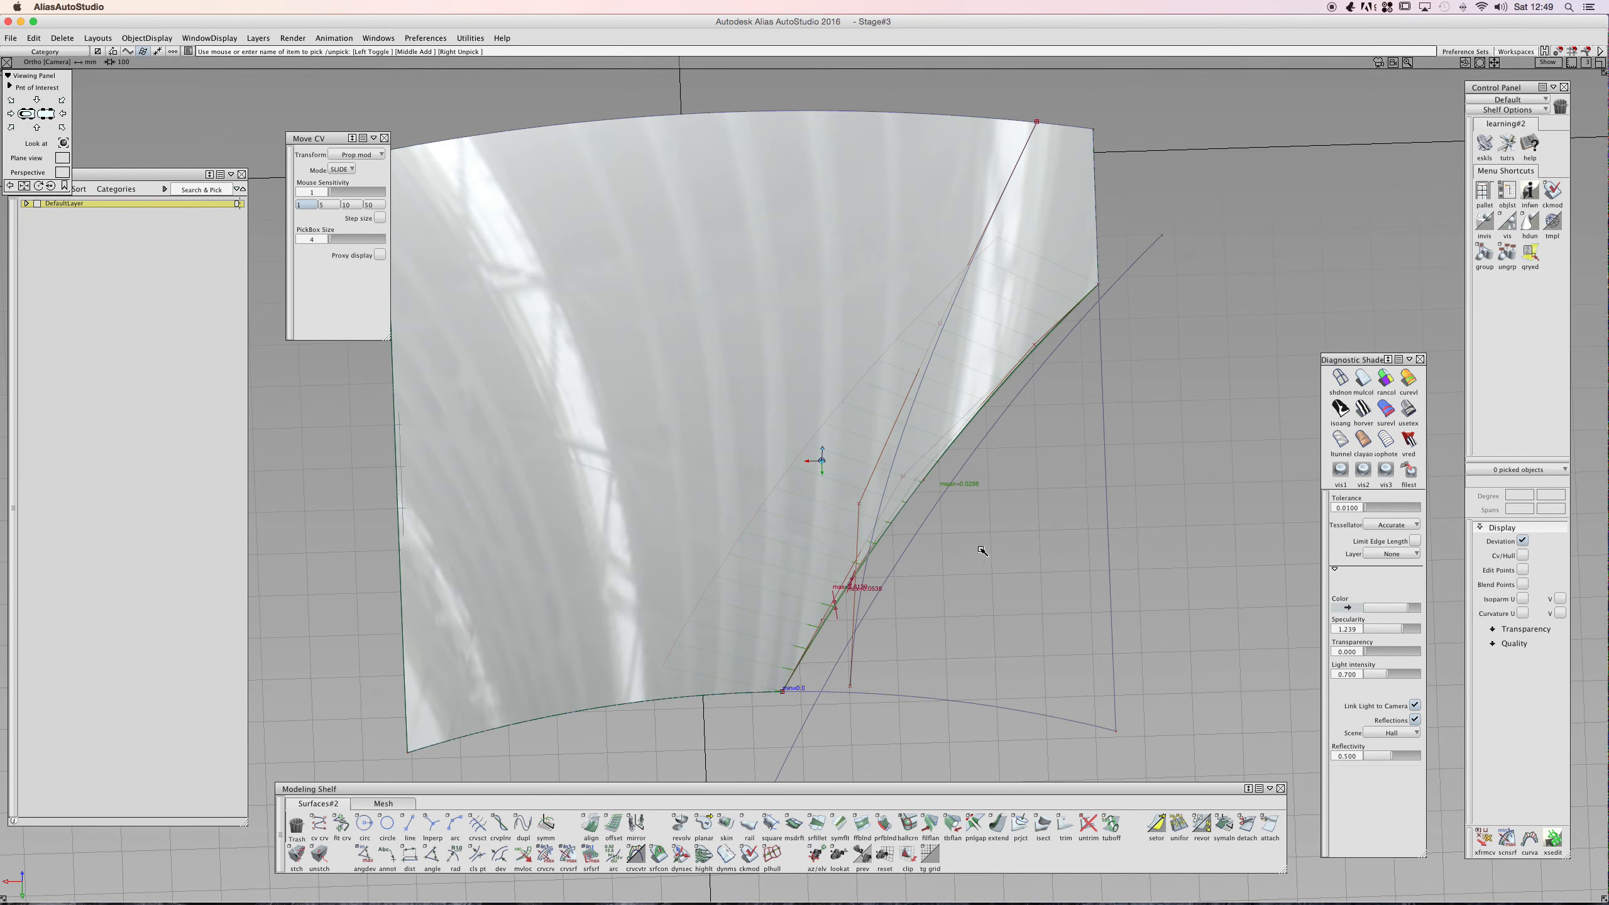